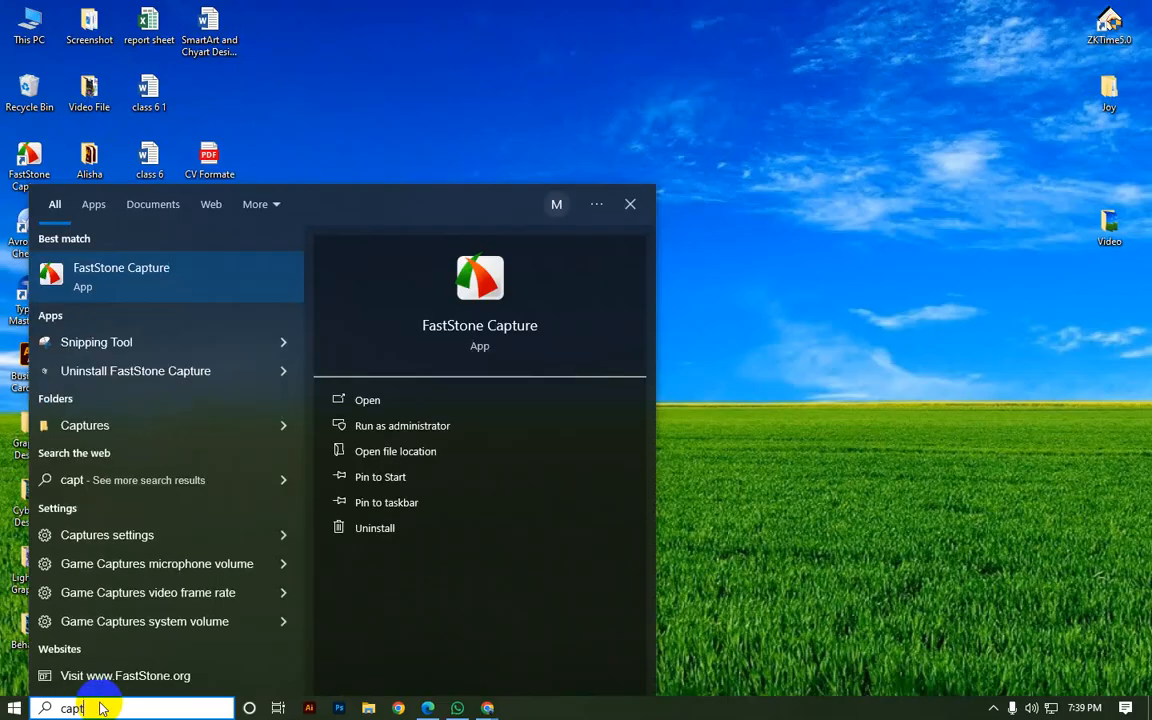
Step: Search Windows for "cap" and launch CapCut from the results
{"action": "type", "text": "cut"}
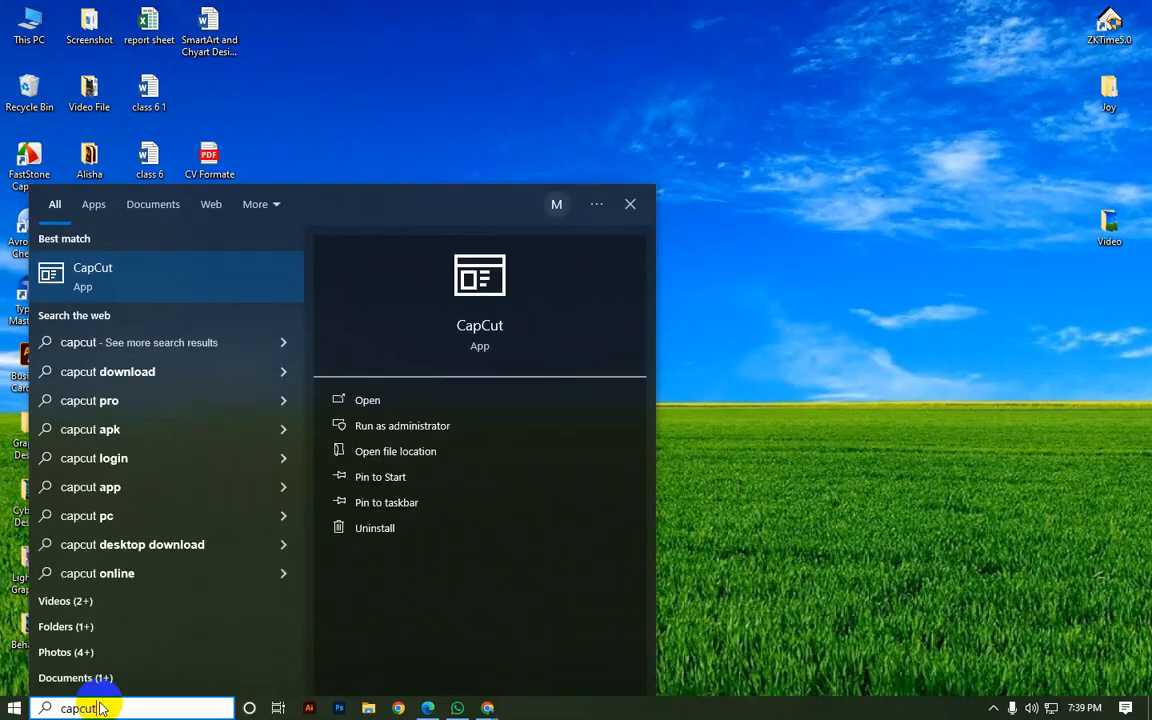
{"action": "key", "text": "BackSpace"}
{"action": "key", "text": "BackSpace"}
{"action": "key", "text": "BackSpace"}
{"action": "key", "text": "BackSpace"}
{"action": "key", "text": "BackSpace"}
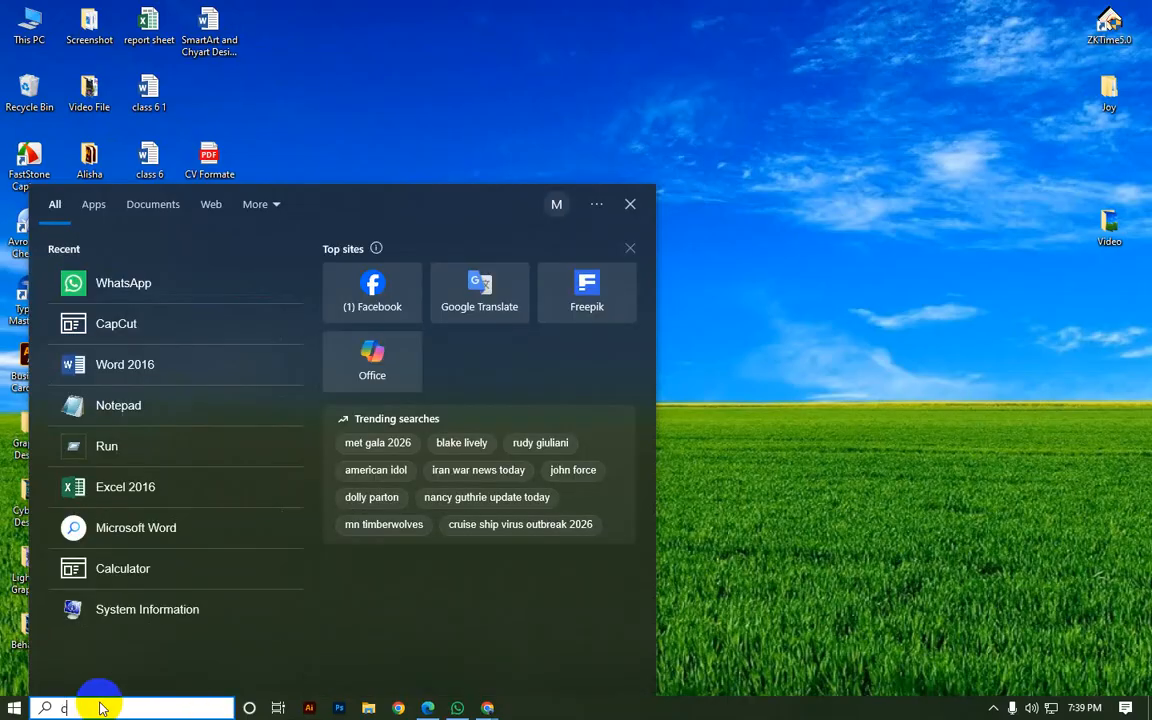
{"action": "type", "text": "cap"}
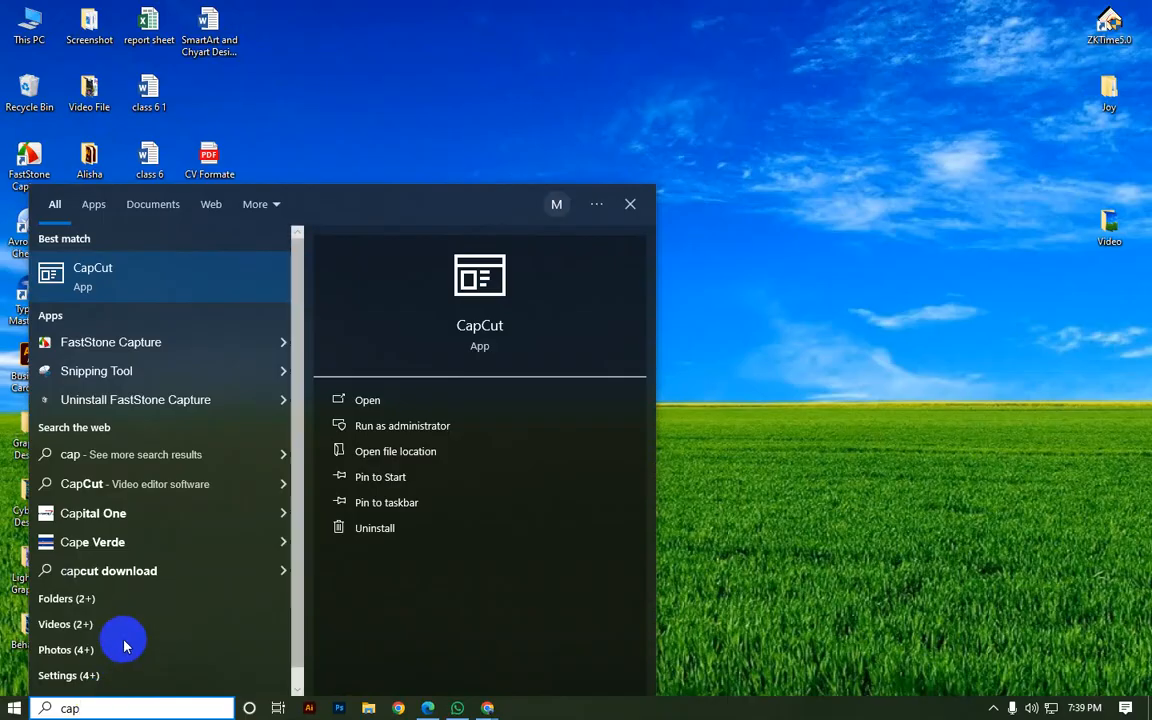
{"action": "left_click", "coordinate": [77, 288]}
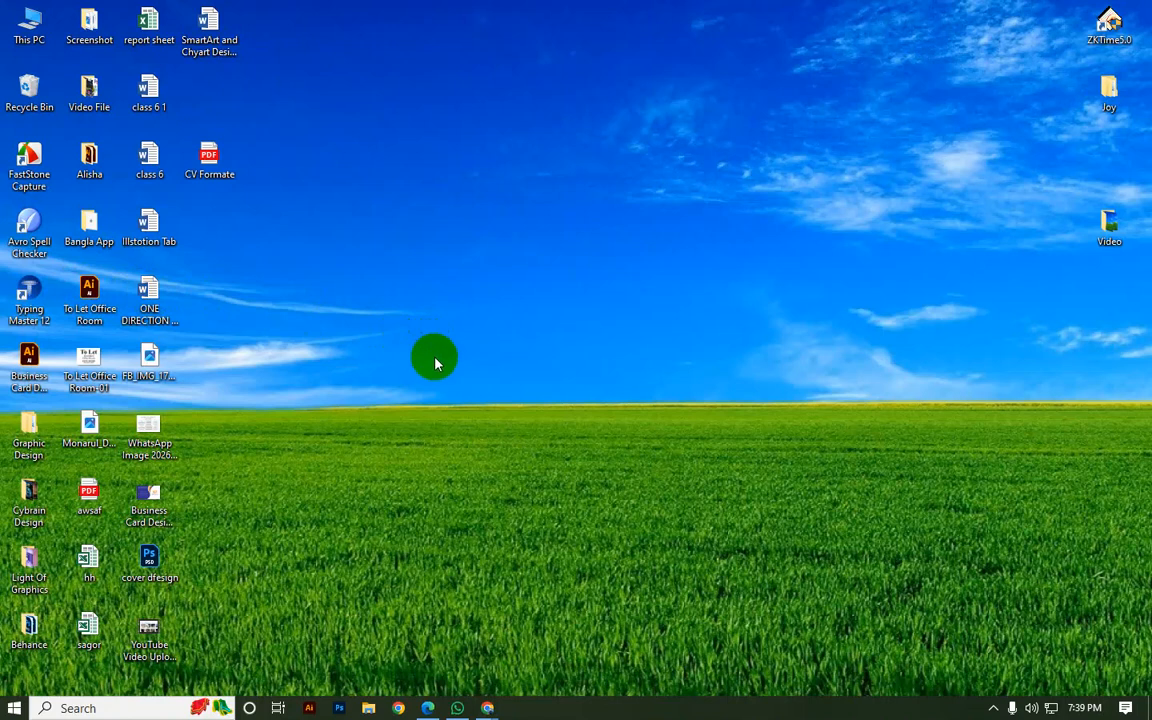
Step: Switch to the Google Meet call in Chrome and open the incoming chat message
{"action": "key", "text": "alt+Tab"}
{"action": "left_click", "coordinate": [813, 209]}
{"action": "left_click", "coordinate": [616, 288]}
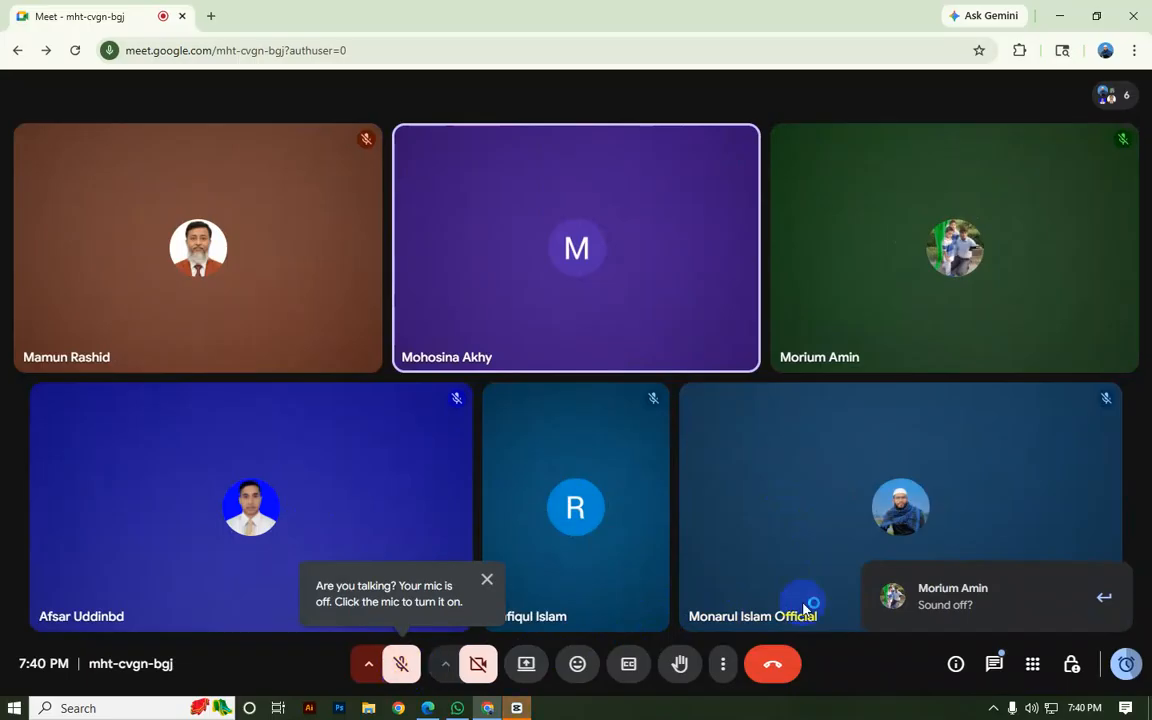
{"action": "left_click", "coordinate": [1023, 600]}
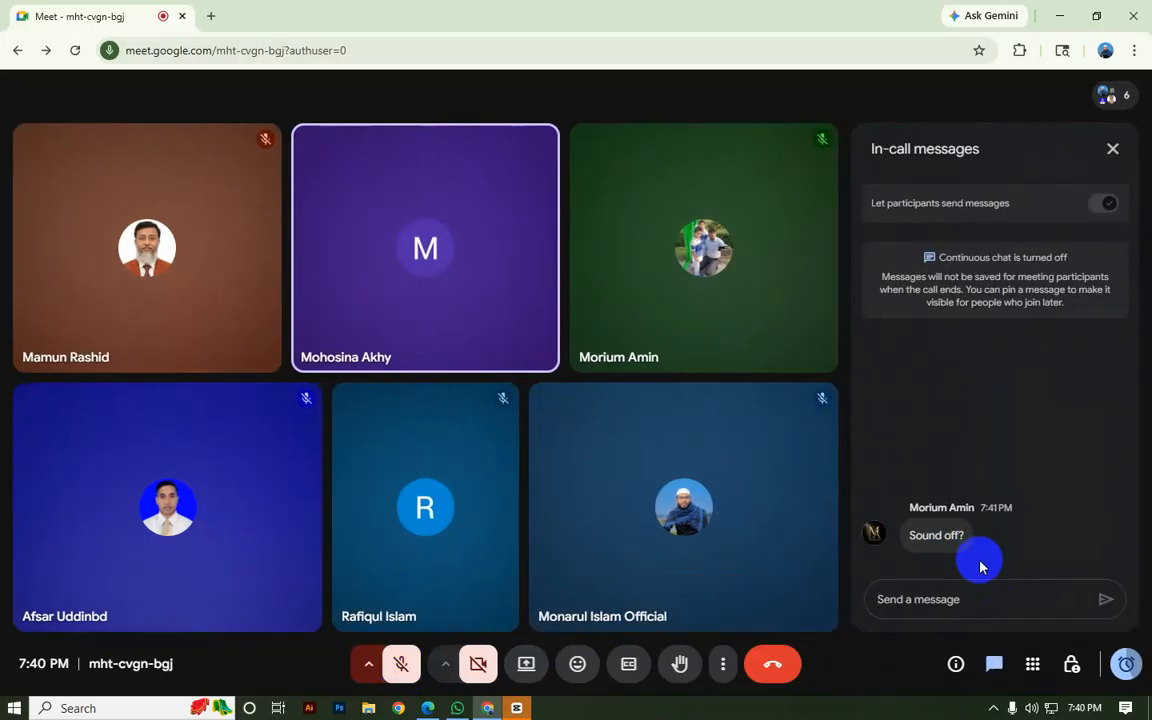
Step: Turn on the microphone in the Google Meet call and close the in-call messages
{"action": "left_click", "coordinate": [403, 665]}
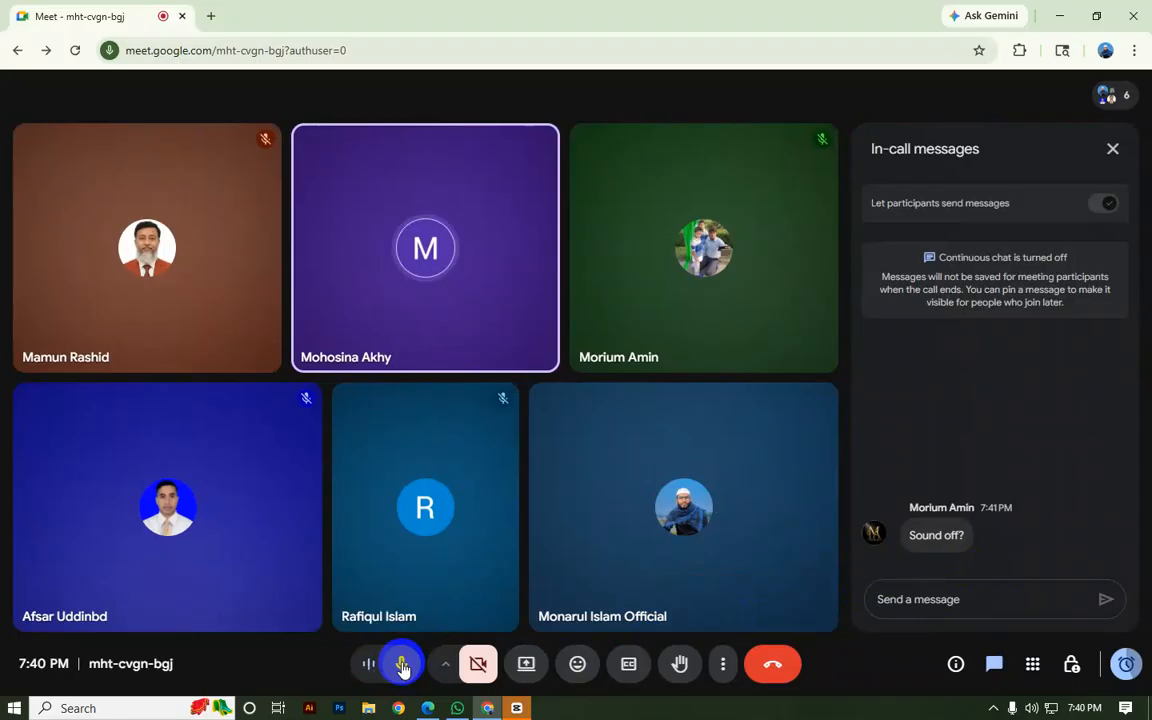
{"action": "left_click", "coordinate": [1110, 199]}
{"action": "left_click", "coordinate": [1113, 152]}
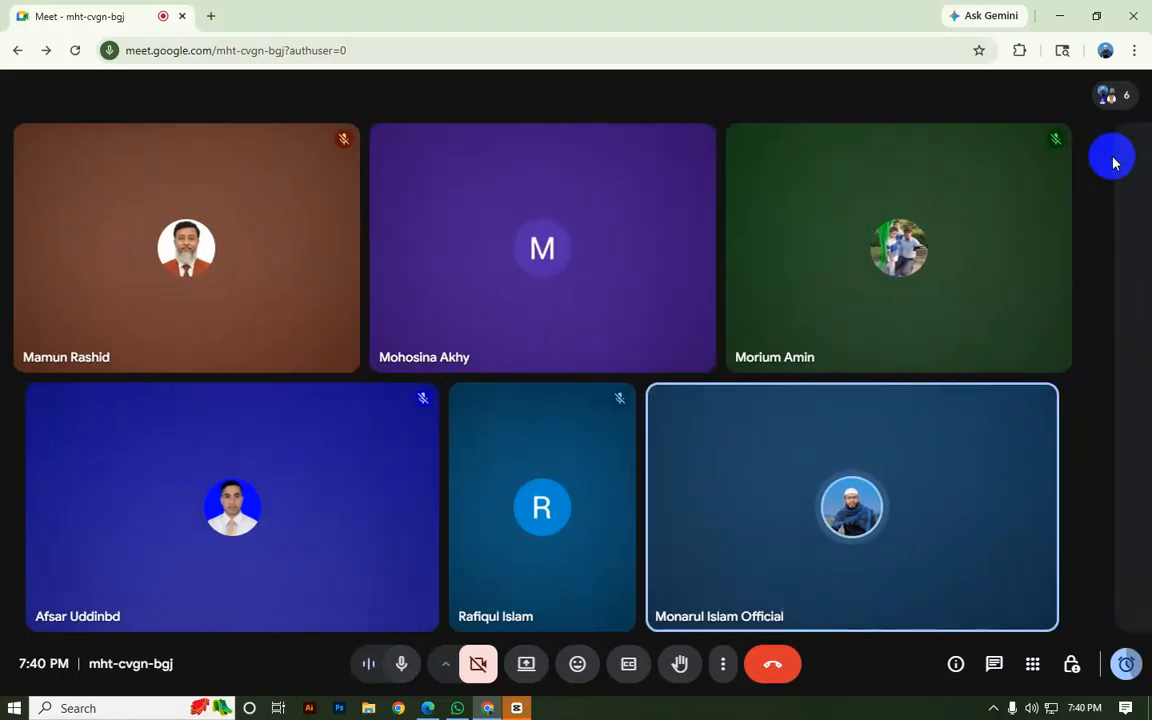
Step: Switch to CapCut and look through the existing projects on its home page
{"action": "left_click", "coordinate": [1059, 17]}
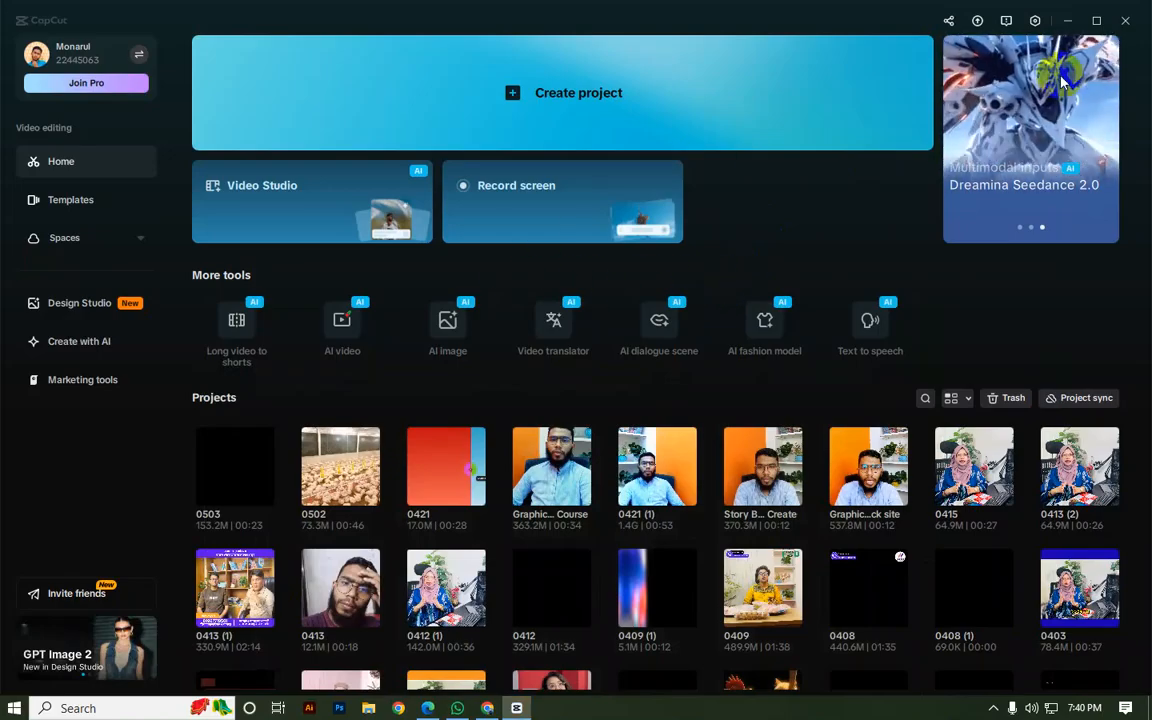
{"action": "left_click", "coordinate": [1066, 20]}
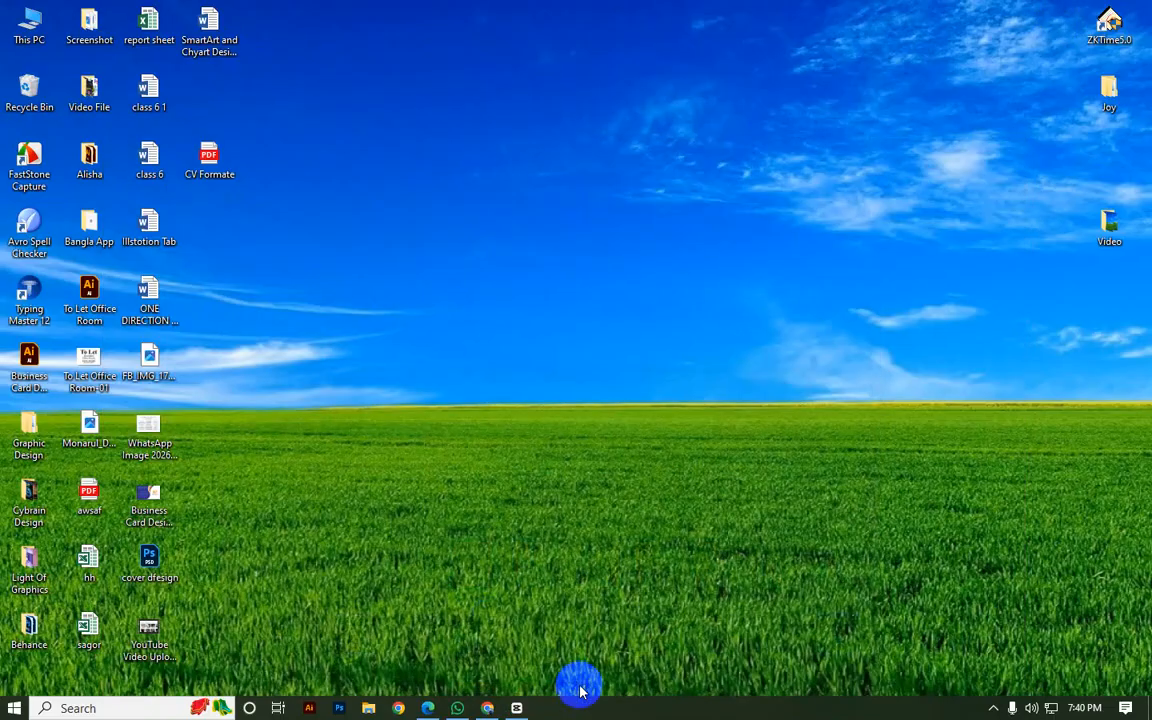
{"action": "left_click", "coordinate": [516, 706]}
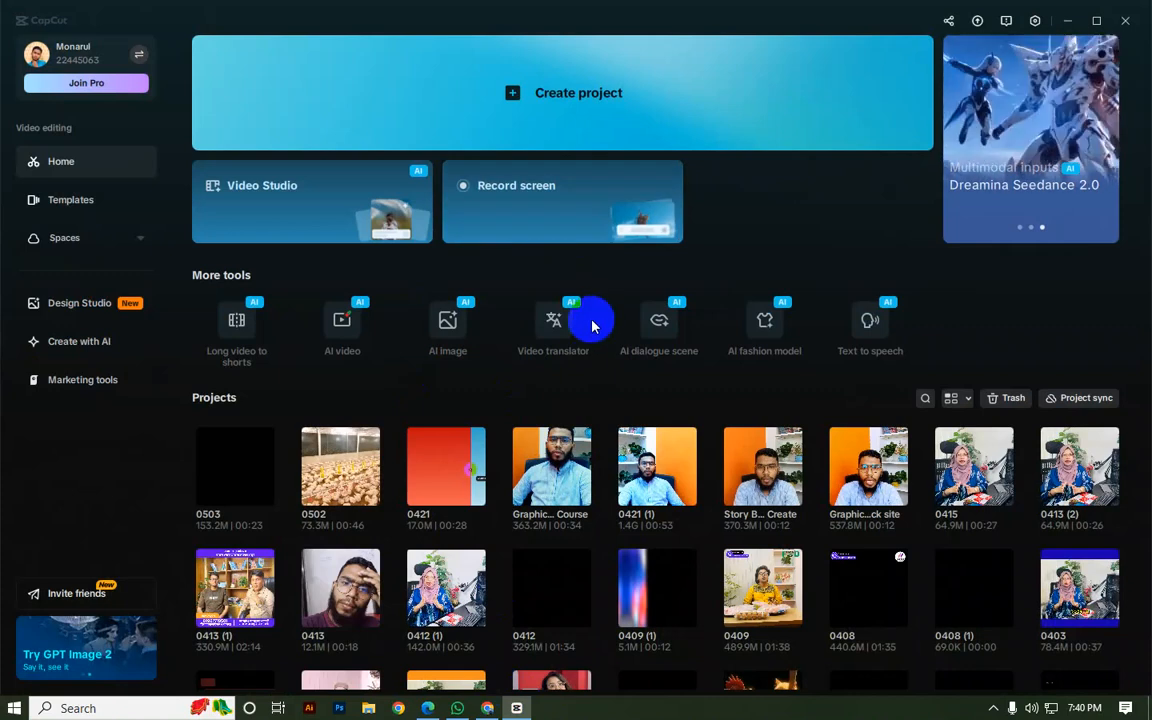
{"action": "scroll", "coordinate": [630, 257], "scroll_direction": "down", "scroll_amount": 3}
{"action": "scroll", "coordinate": [740, 332], "scroll_direction": "down", "scroll_amount": 9}
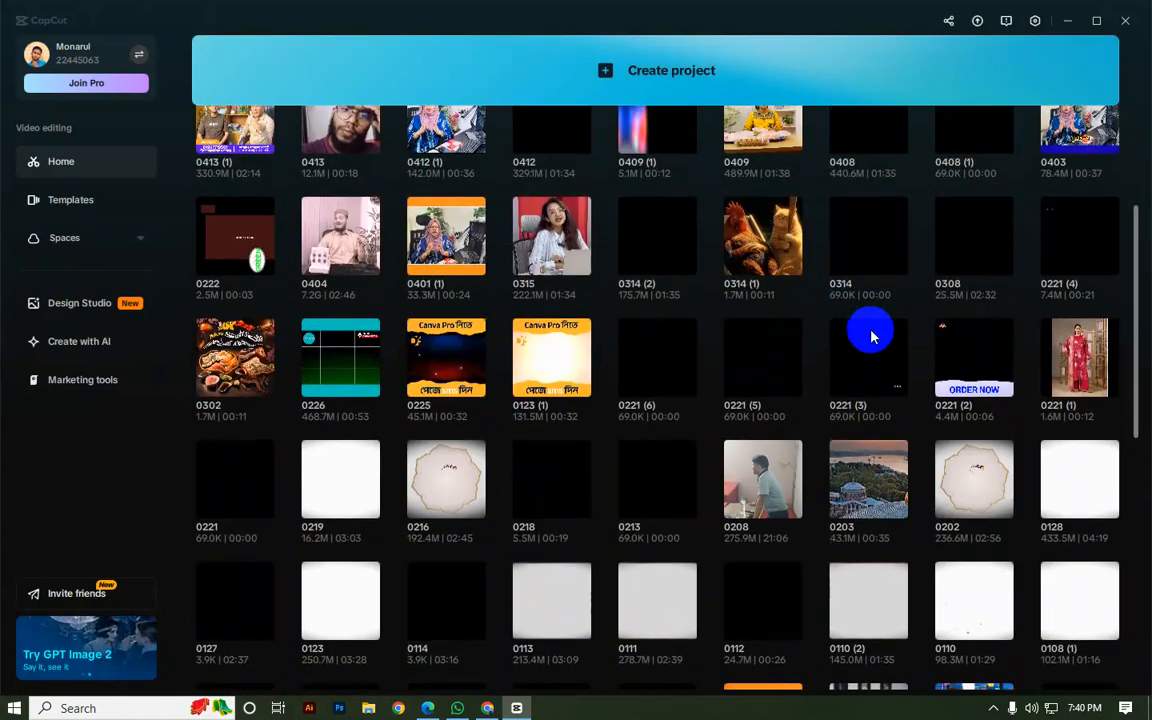
{"action": "scroll", "coordinate": [760, 508], "scroll_direction": "down", "scroll_amount": 3}
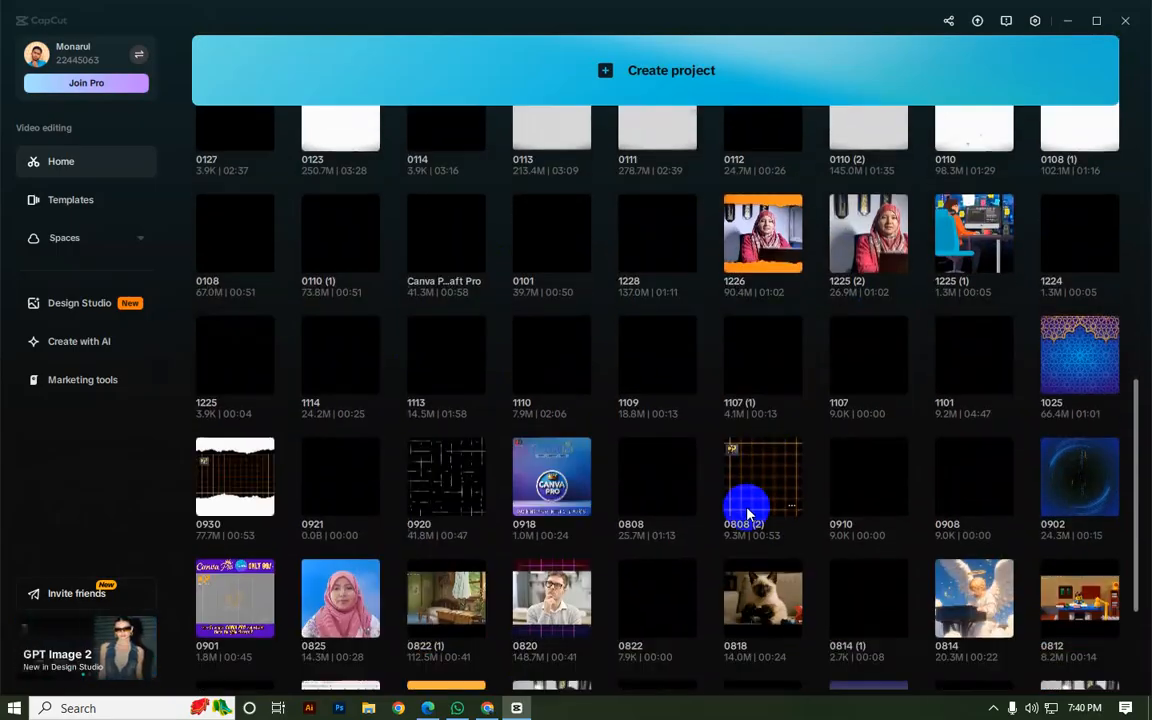
{"action": "scroll", "coordinate": [659, 497], "scroll_direction": "up", "scroll_amount": 12}
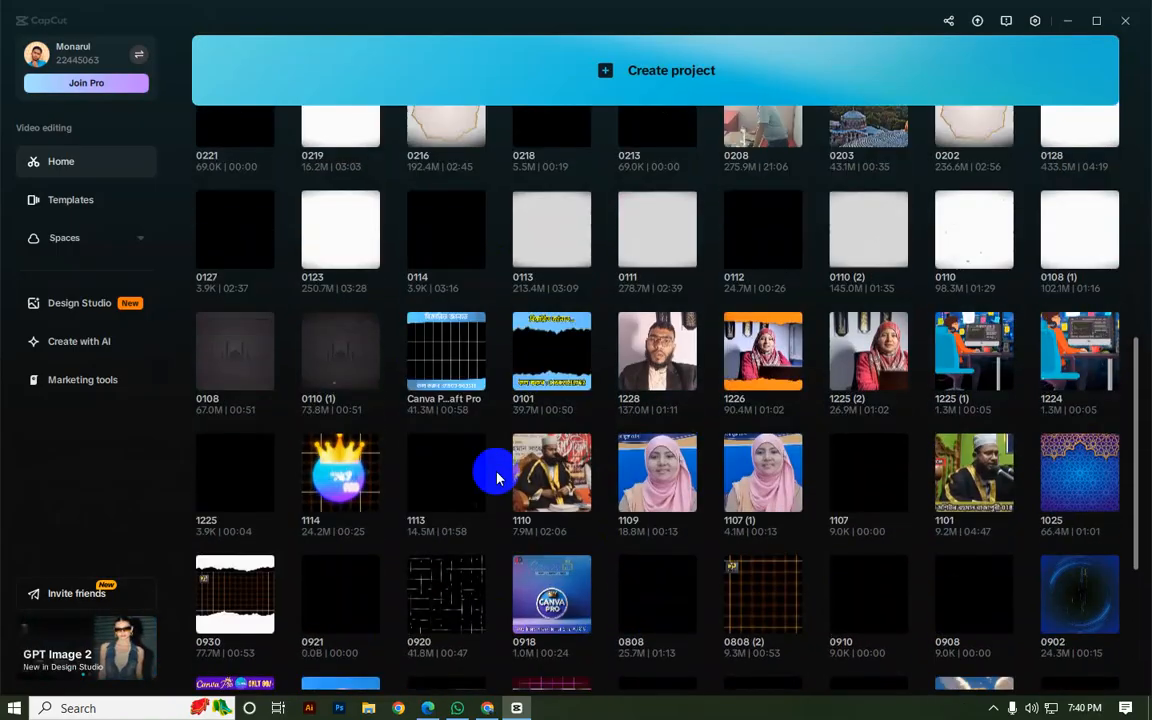
{"action": "scroll", "coordinate": [587, 453], "scroll_direction": "up", "scroll_amount": 5}
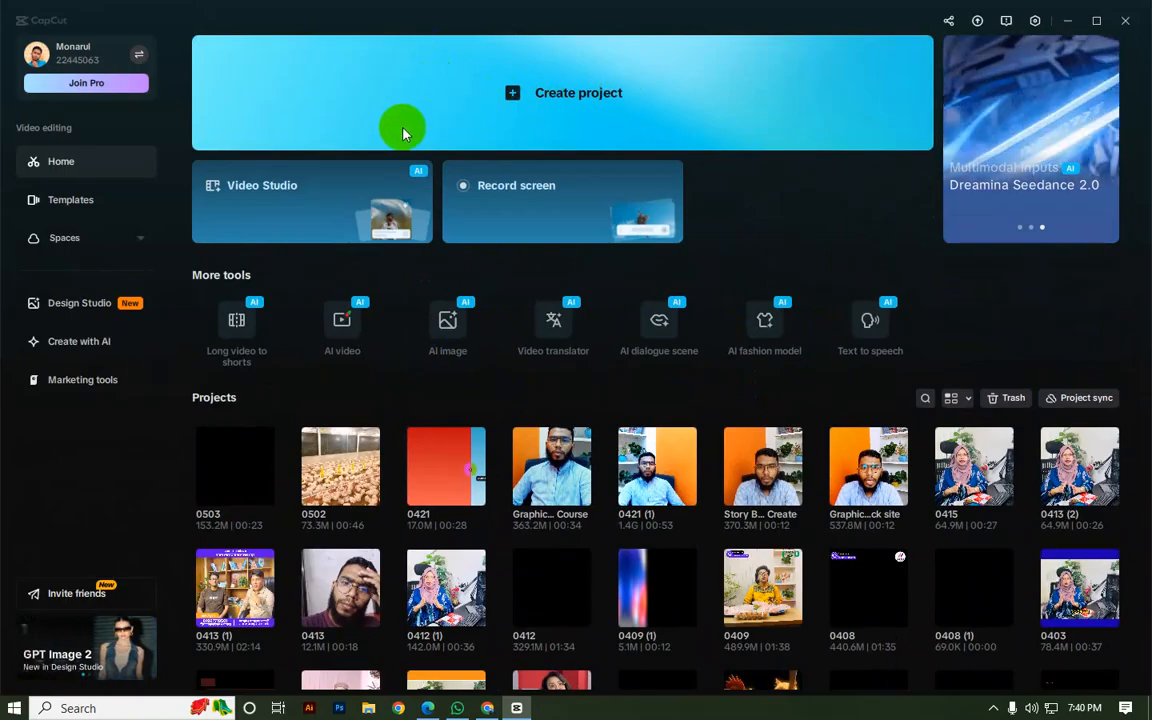
Step: Create a new CapCut project and close its empty editor
{"action": "left_click", "coordinate": [527, 95]}
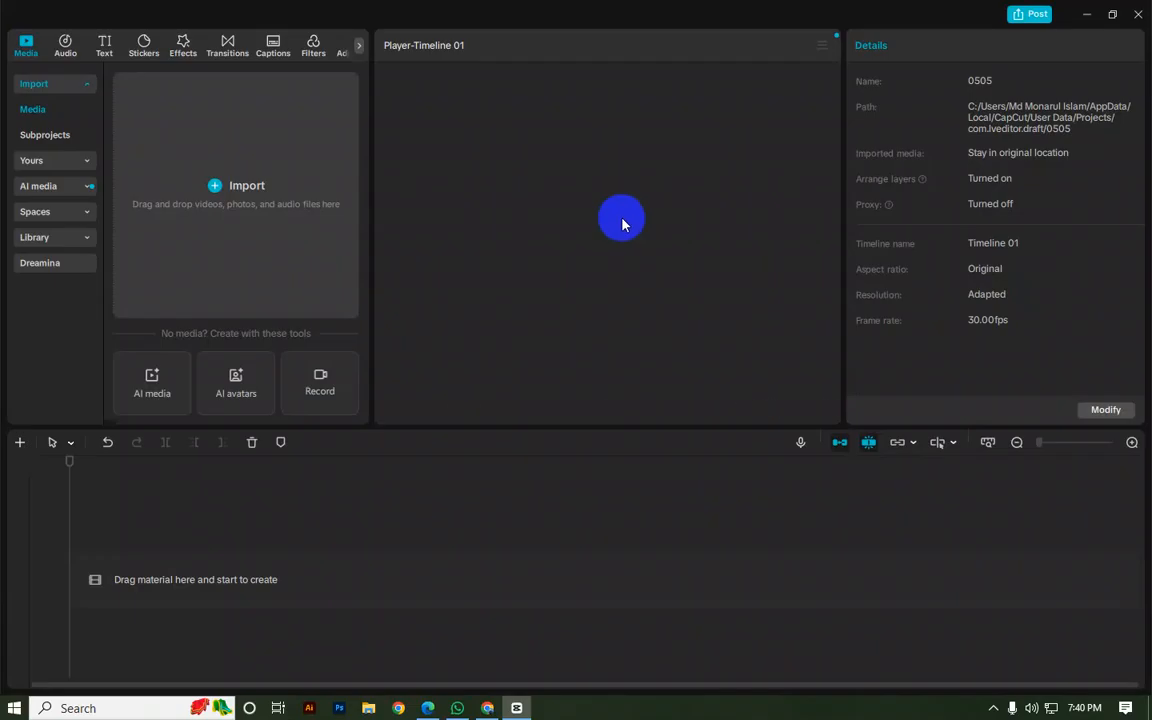
{"action": "left_click", "coordinate": [1133, 15]}
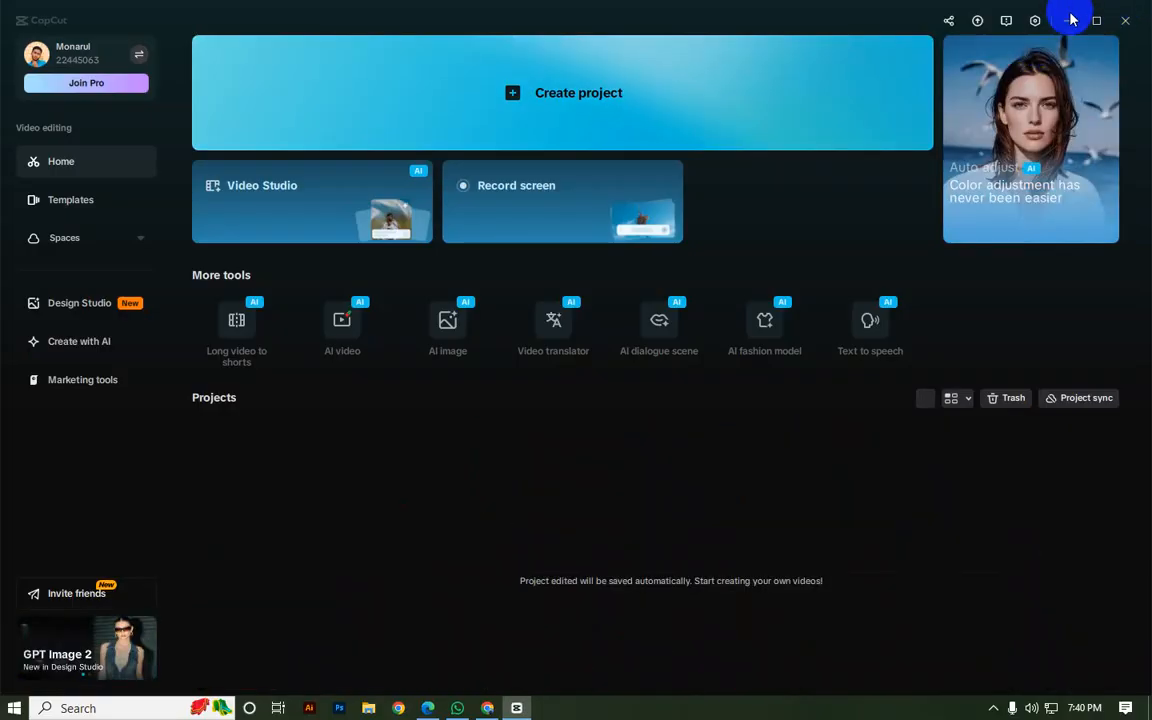
Step: Switch to the Google Meet call, present the entire screen to the participants and hide the sharing notice
{"action": "left_click", "coordinate": [1070, 20]}
{"action": "left_click", "coordinate": [488, 708]}
{"action": "left_click", "coordinate": [526, 666]}
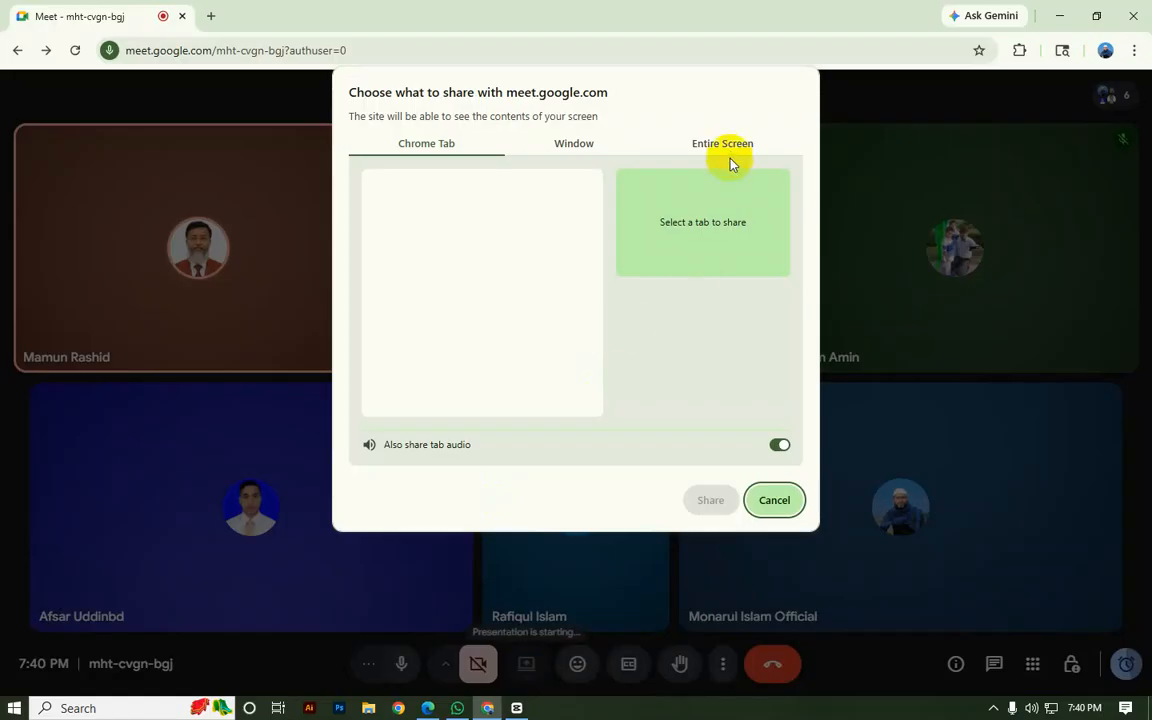
{"action": "left_click", "coordinate": [729, 152]}
{"action": "left_click", "coordinate": [710, 500]}
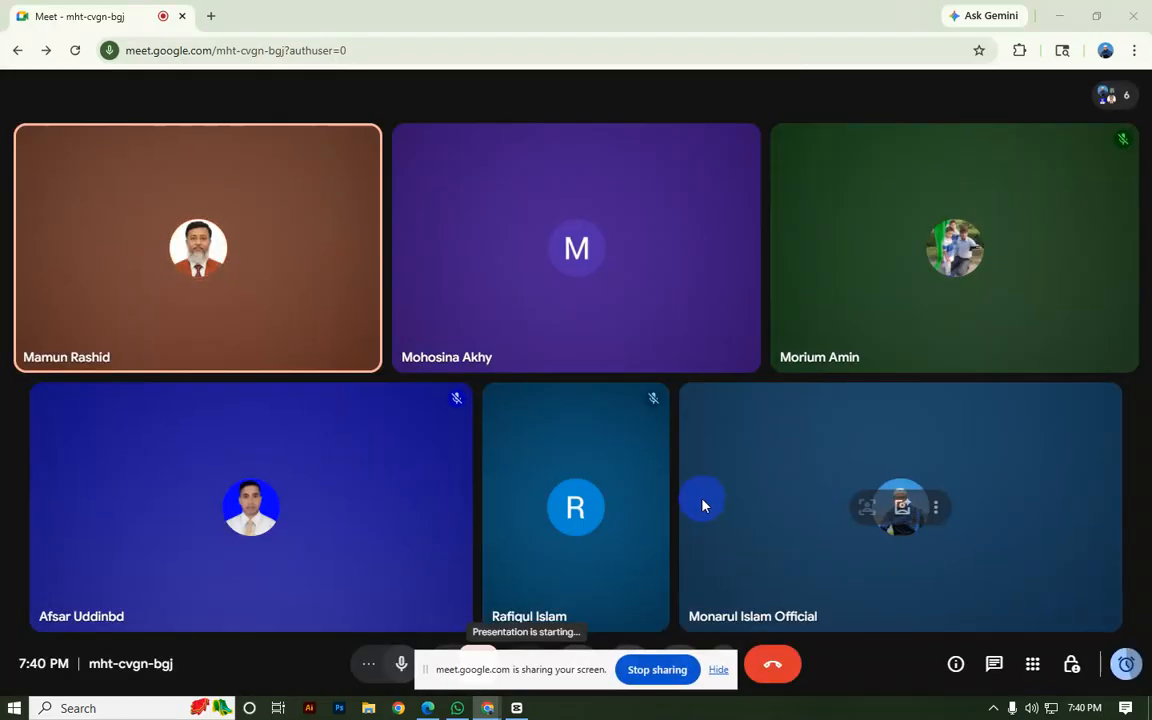
{"action": "left_click", "coordinate": [720, 672]}
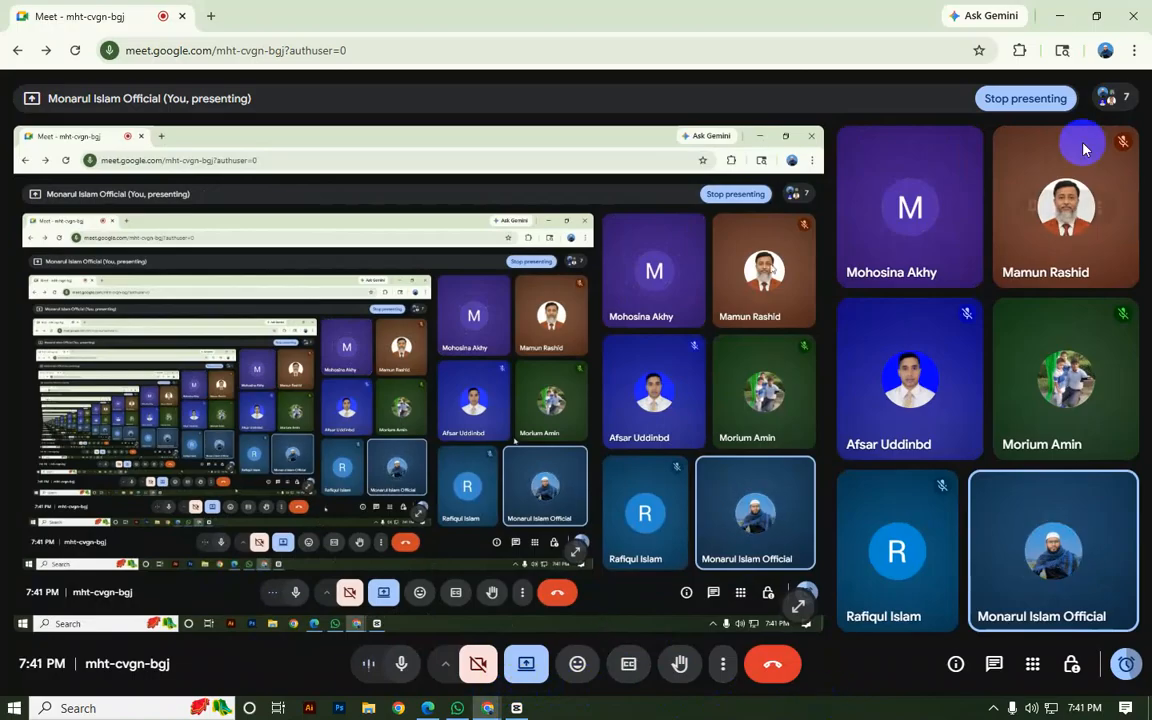
Step: Switch back to CapCut and create a new project from the home page
{"action": "left_click", "coordinate": [1060, 18]}
{"action": "right_click", "coordinate": [656, 231]}
{"action": "left_click", "coordinate": [681, 275]}
{"action": "left_click", "coordinate": [516, 706]}
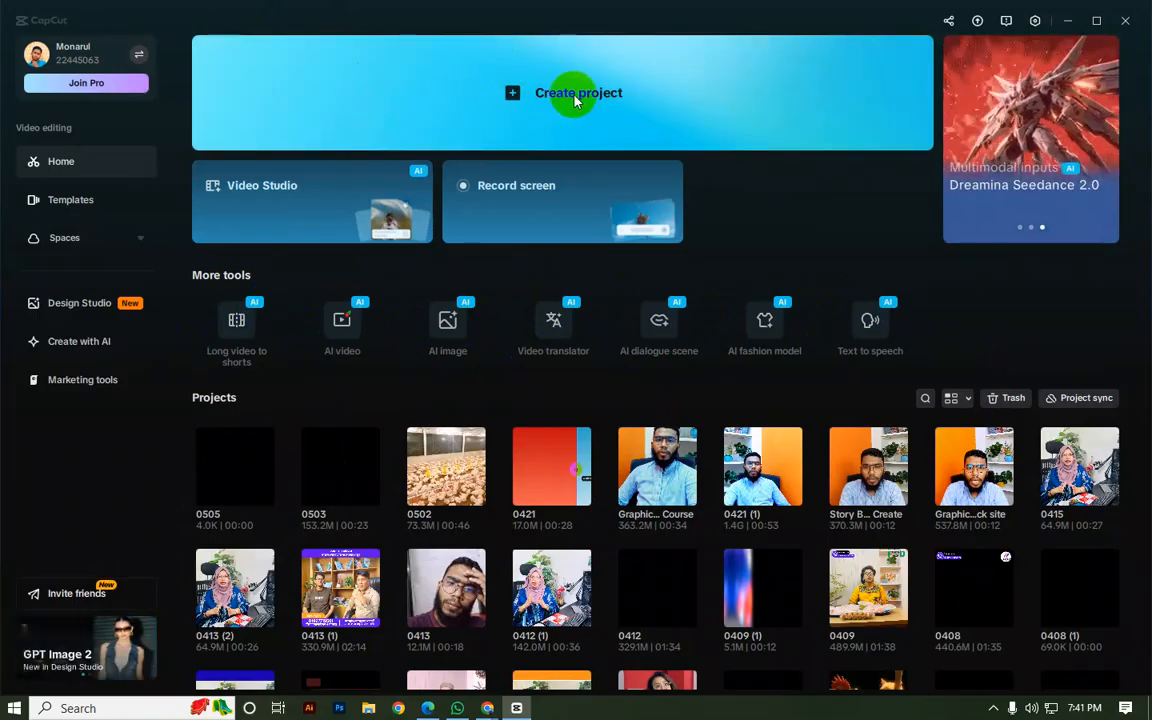
{"action": "scroll", "coordinate": [219, 455], "scroll_direction": "down", "scroll_amount": 3}
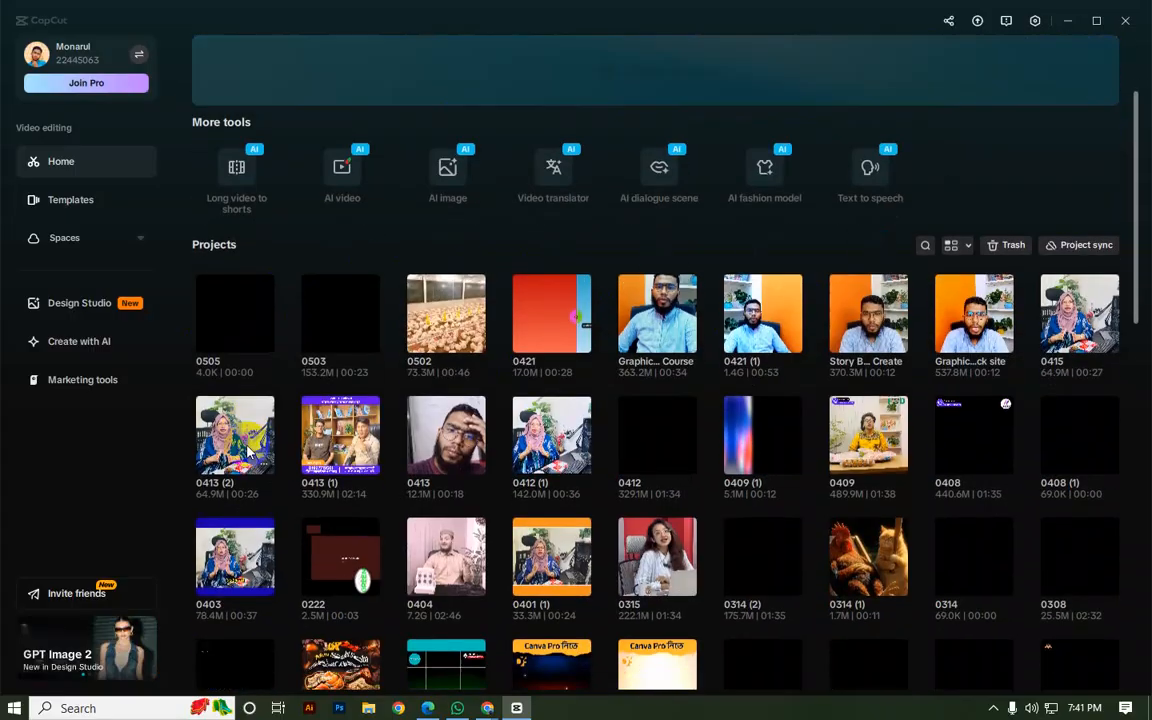
{"action": "scroll", "coordinate": [325, 445], "scroll_direction": "up", "scroll_amount": 3}
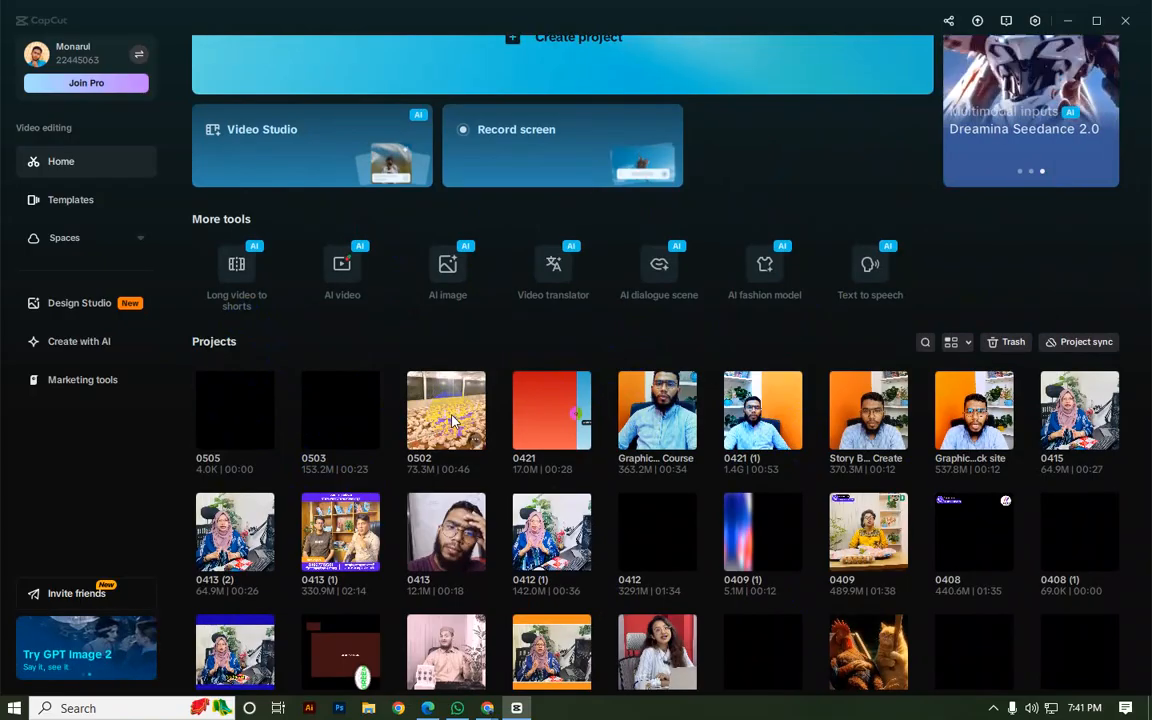
{"action": "left_click", "coordinate": [376, 398]}
{"action": "scroll", "coordinate": [376, 398], "scroll_direction": "up", "scroll_amount": 1}
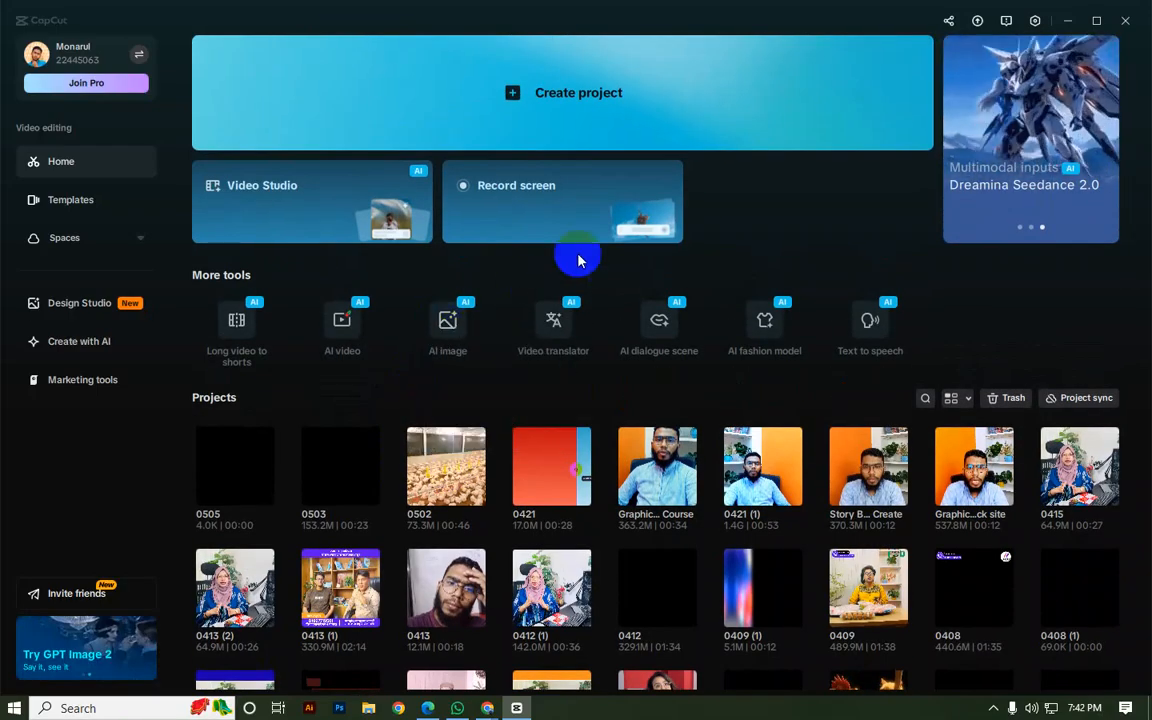
{"action": "left_click", "coordinate": [512, 87]}
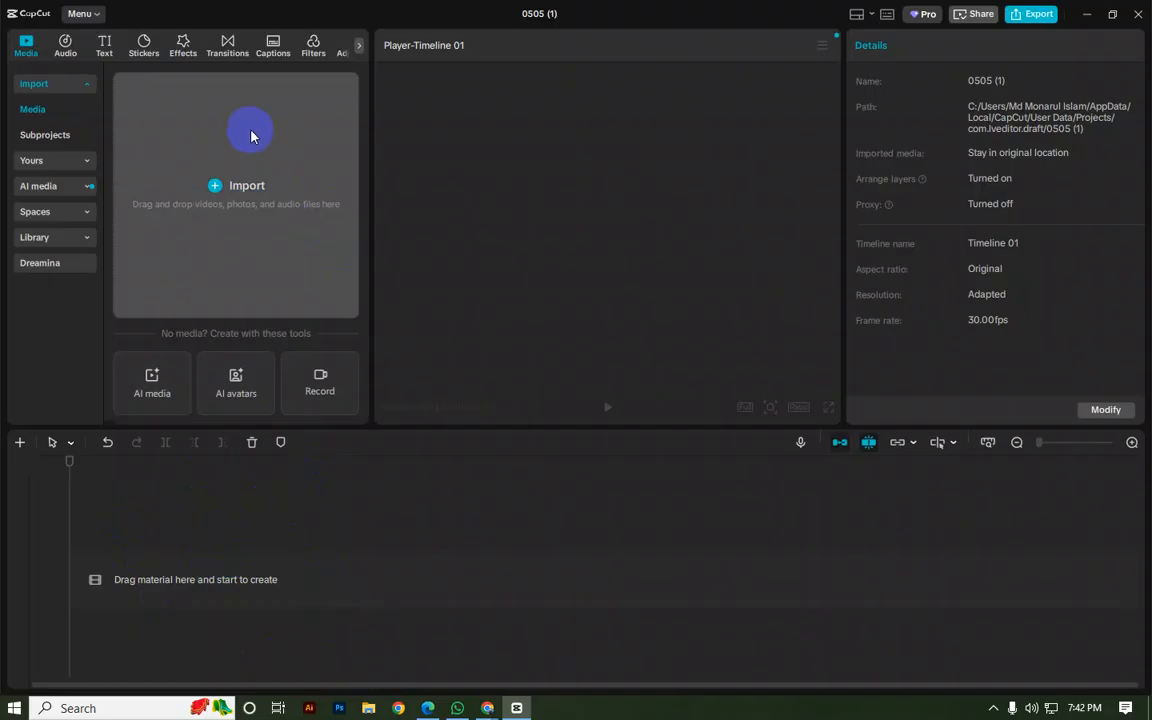
Step: Collapse the Import category and open the file selection dialog for importing media
{"action": "left_click", "coordinate": [36, 88]}
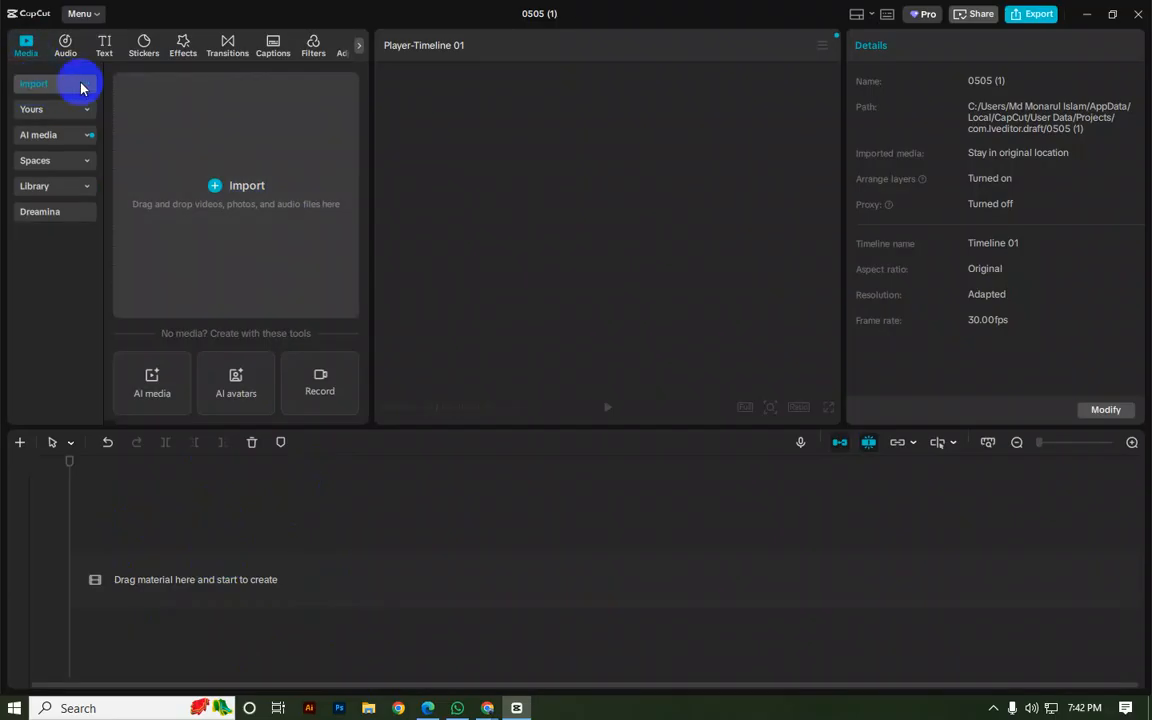
{"action": "left_click", "coordinate": [147, 104]}
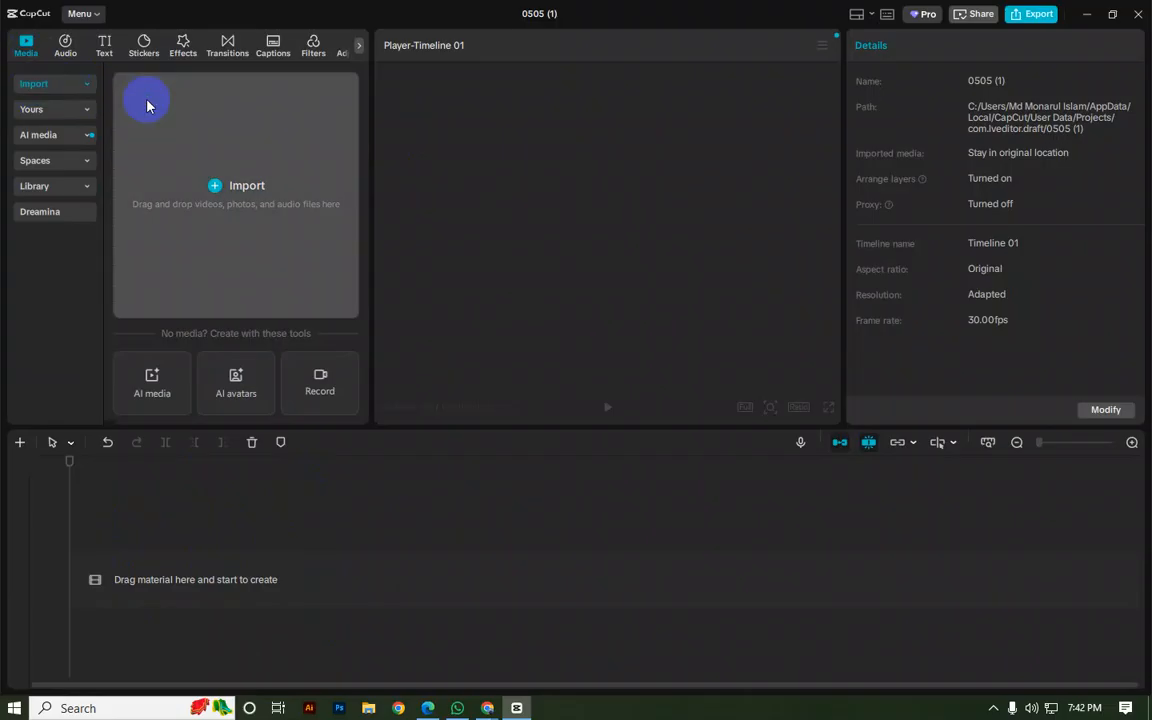
{"action": "left_click", "coordinate": [232, 192]}
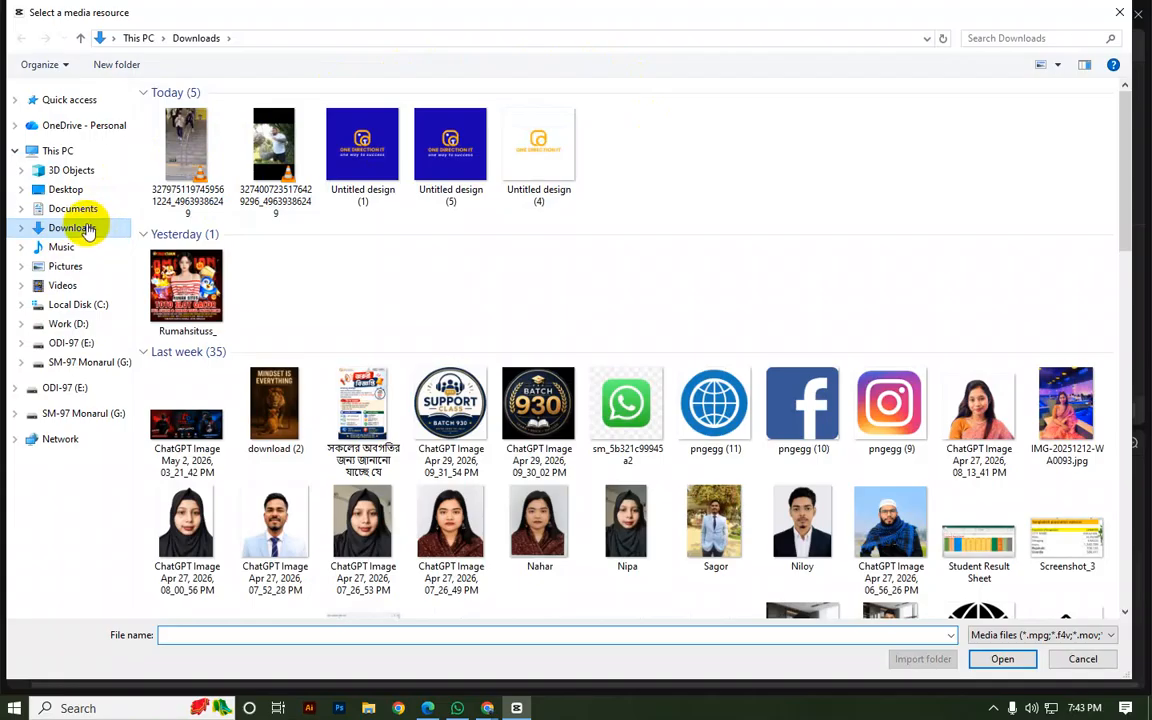
Step: Look through the Downloads folder for video clips to import
{"action": "scroll", "coordinate": [257, 200], "scroll_direction": "down", "scroll_amount": 15}
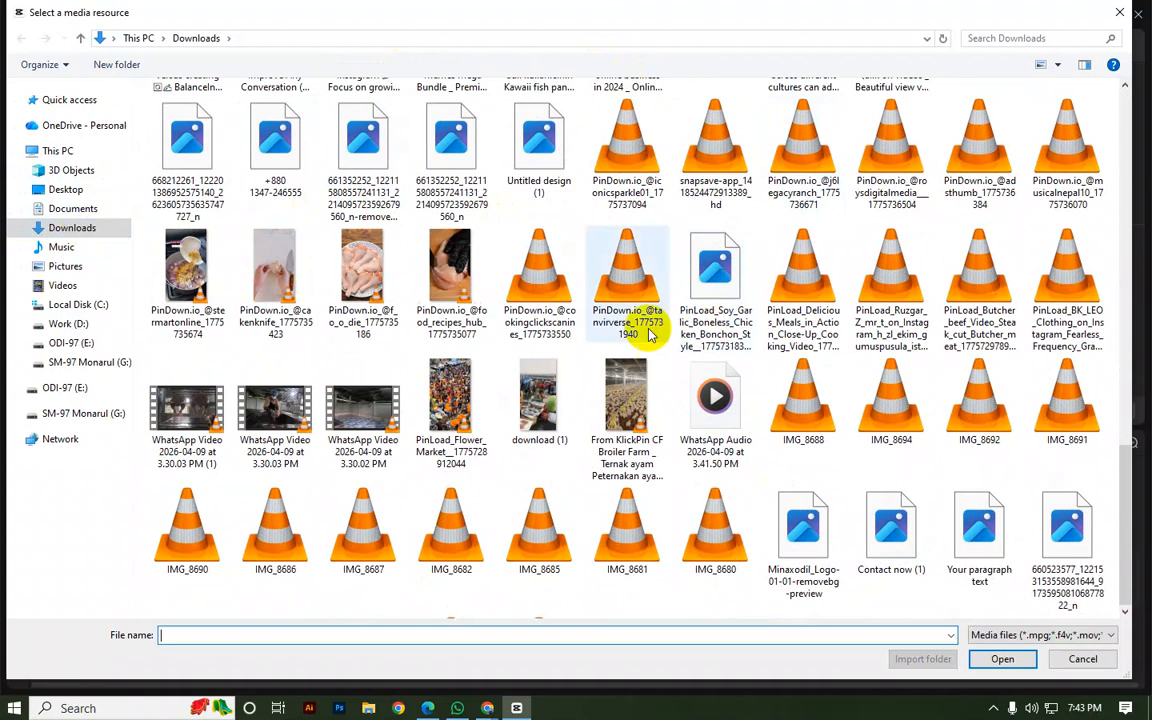
{"action": "scroll", "coordinate": [720, 210], "scroll_direction": "down", "scroll_amount": 3}
{"action": "scroll", "coordinate": [740, 290], "scroll_direction": "up", "scroll_amount": 3}
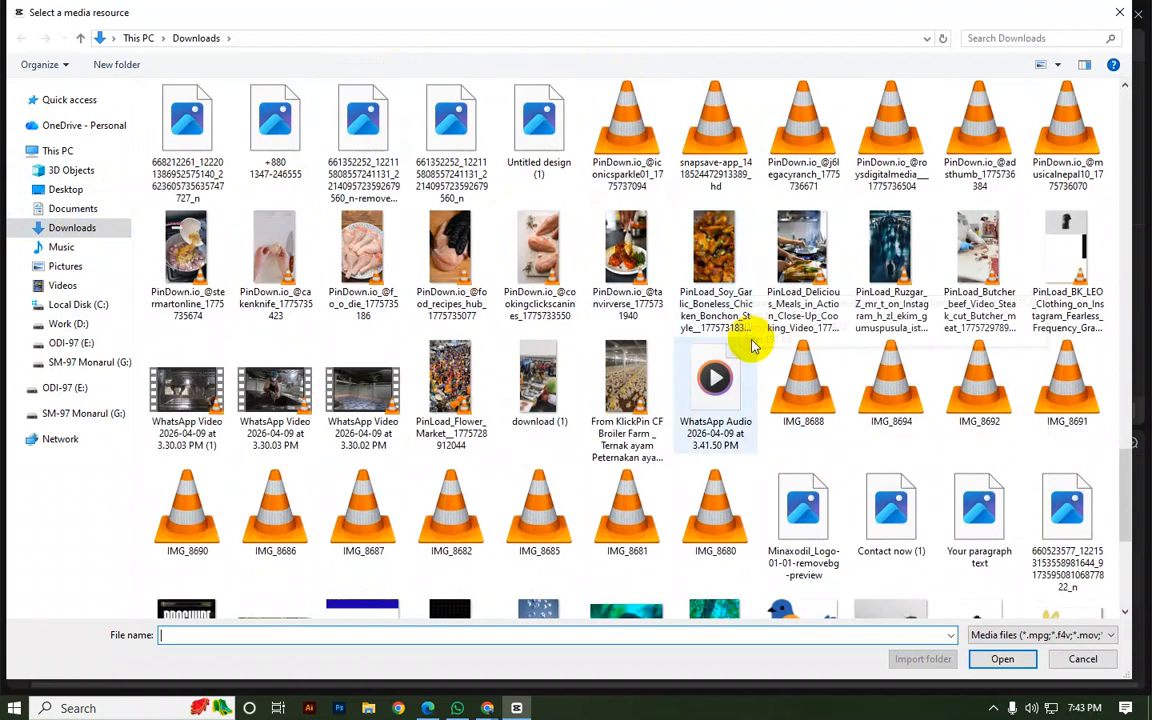
{"action": "scroll", "coordinate": [675, 325], "scroll_direction": "down", "scroll_amount": 3}
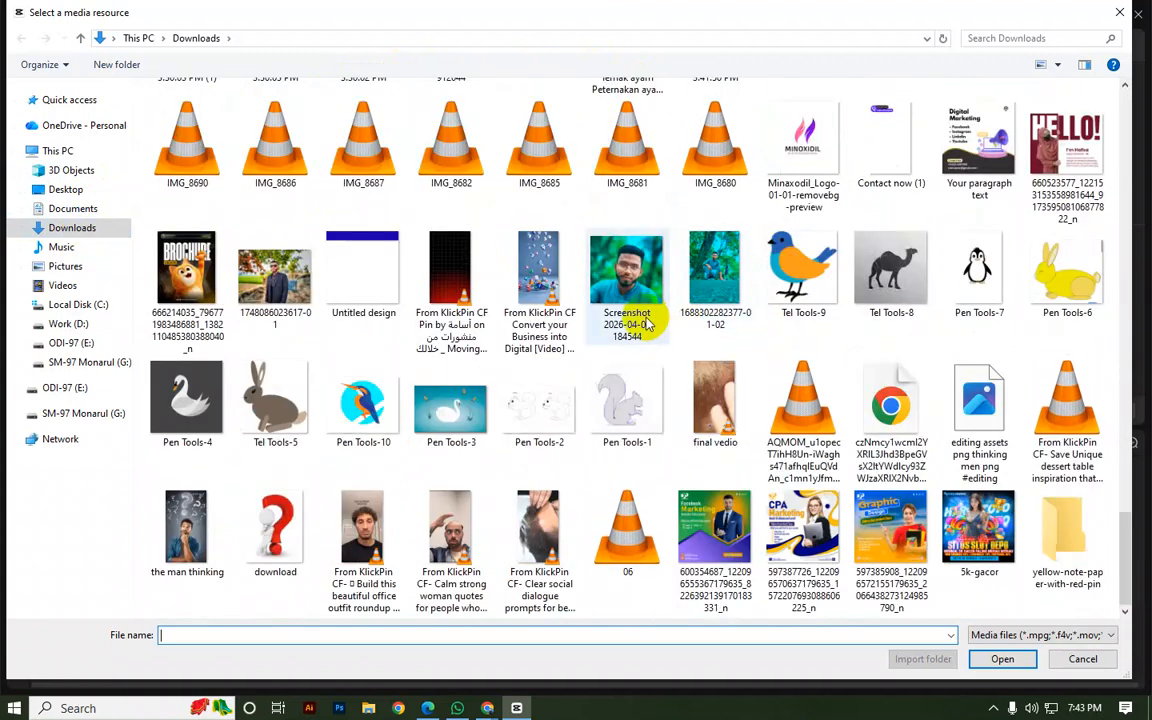
{"action": "scroll", "coordinate": [560, 290], "scroll_direction": "up", "scroll_amount": 3}
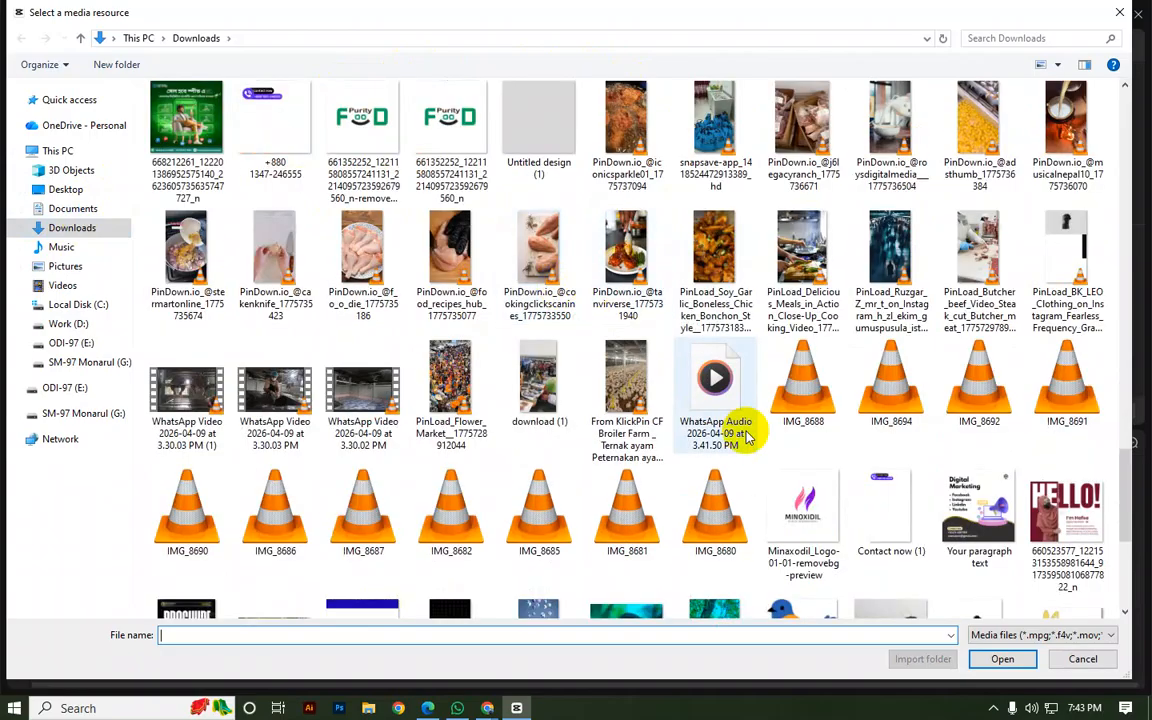
{"action": "scroll", "coordinate": [760, 420], "scroll_direction": "up", "scroll_amount": 3}
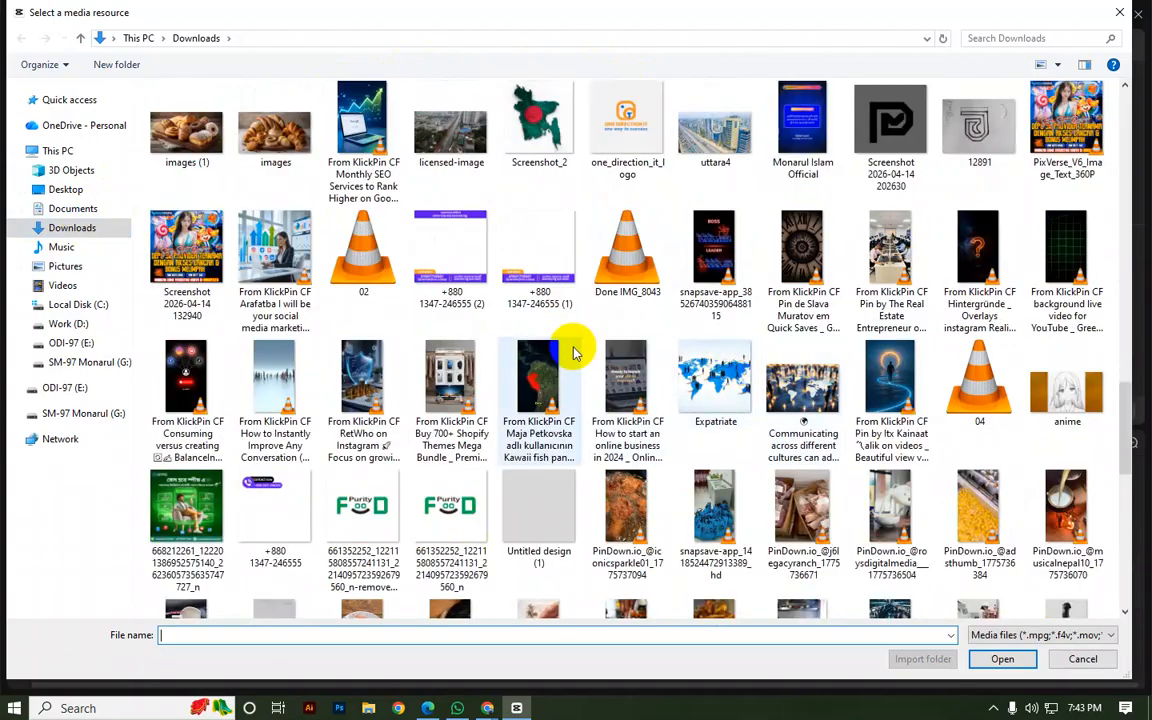
{"action": "scroll", "coordinate": [541, 352], "scroll_direction": "down", "scroll_amount": 10}
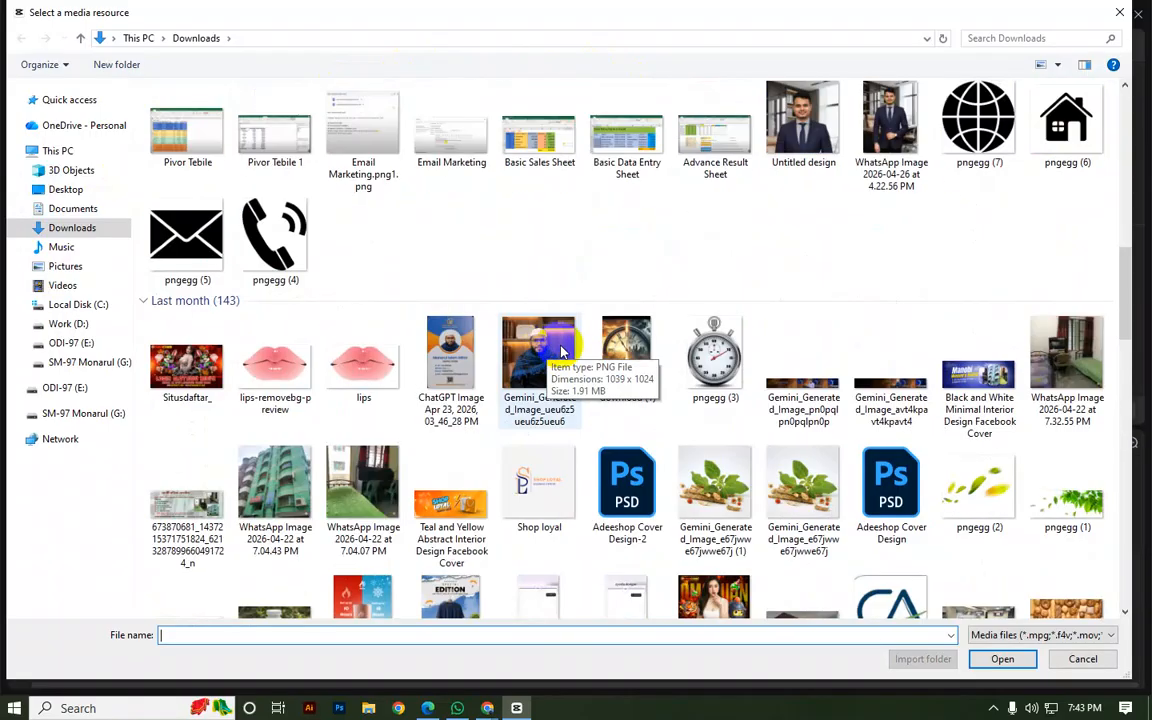
{"action": "scroll", "coordinate": [560, 350], "scroll_direction": "up", "scroll_amount": 9}
{"action": "scroll", "coordinate": [565, 352], "scroll_direction": "down", "scroll_amount": 5}
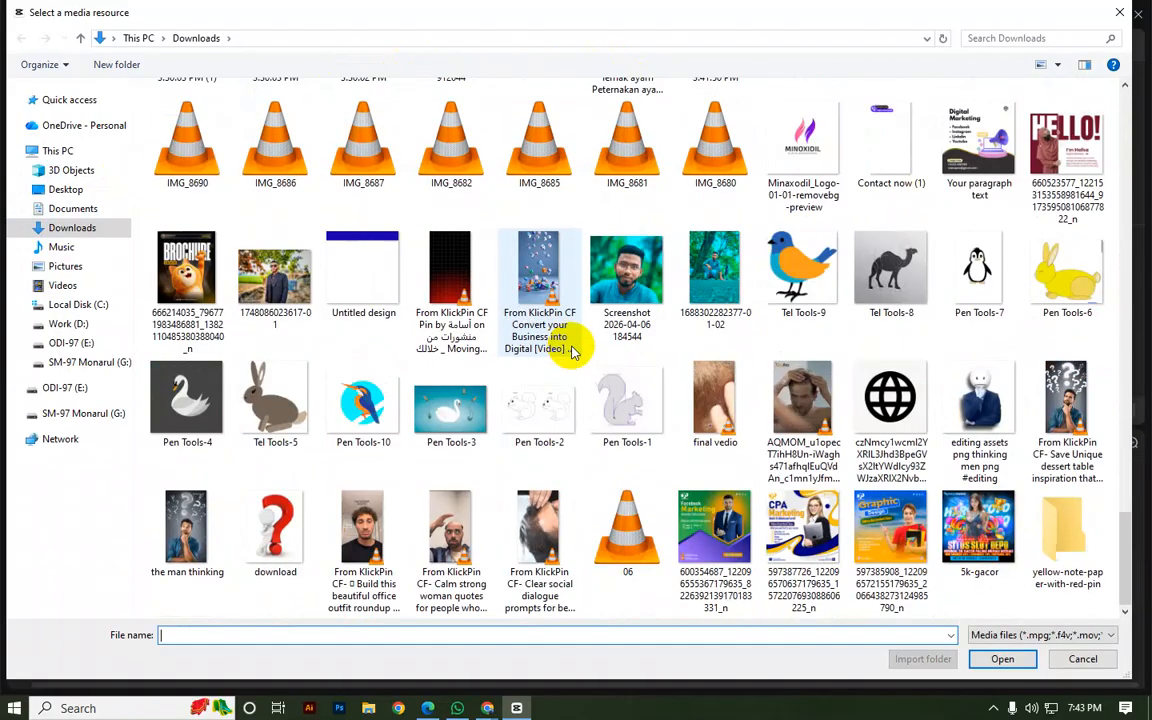
{"action": "mouse_move", "coordinate": [573, 352]}
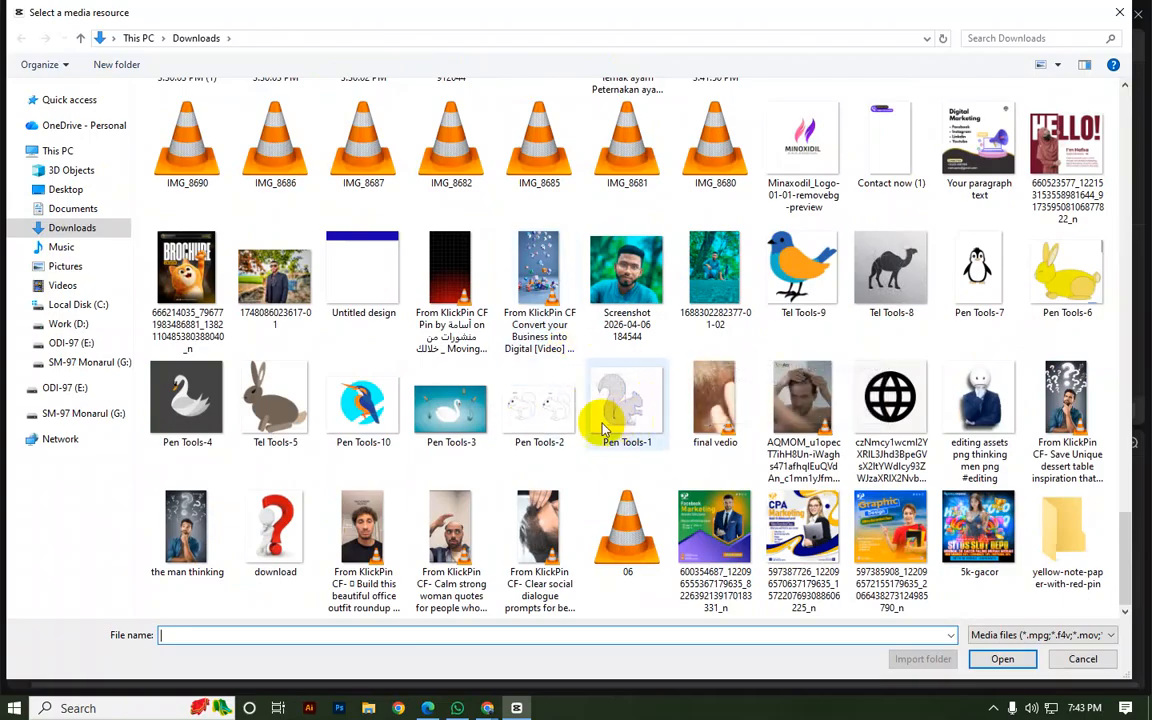
Step: Import the IMG_8688, IMG_8694, IMG_8692 and IMG_8691 videos from Downloads and clear the selection in the media list
{"action": "scroll", "coordinate": [510, 398], "scroll_direction": "up", "scroll_amount": 3}
{"action": "left_click", "coordinate": [835, 400]}
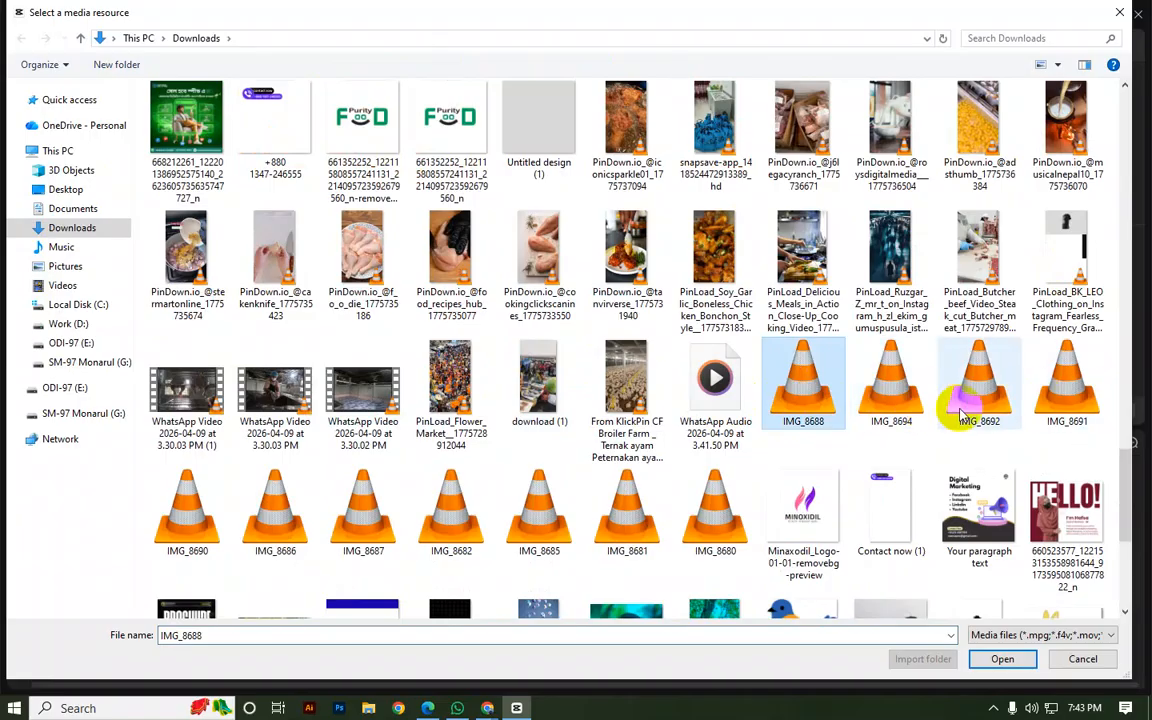
{"action": "left_click", "coordinate": [905, 403], "text": "ctrl"}
{"action": "left_click", "coordinate": [980, 382], "text": "ctrl"}
{"action": "left_click", "coordinate": [1075, 386], "text": "ctrl"}
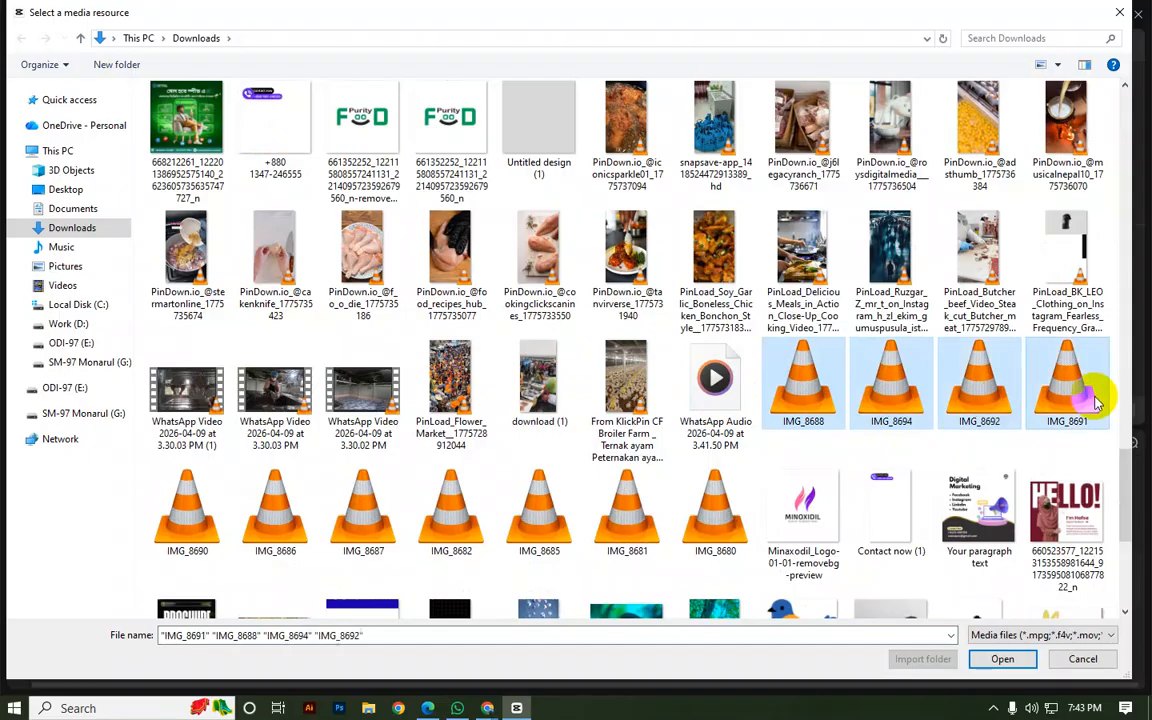
{"action": "left_click", "coordinate": [1000, 657]}
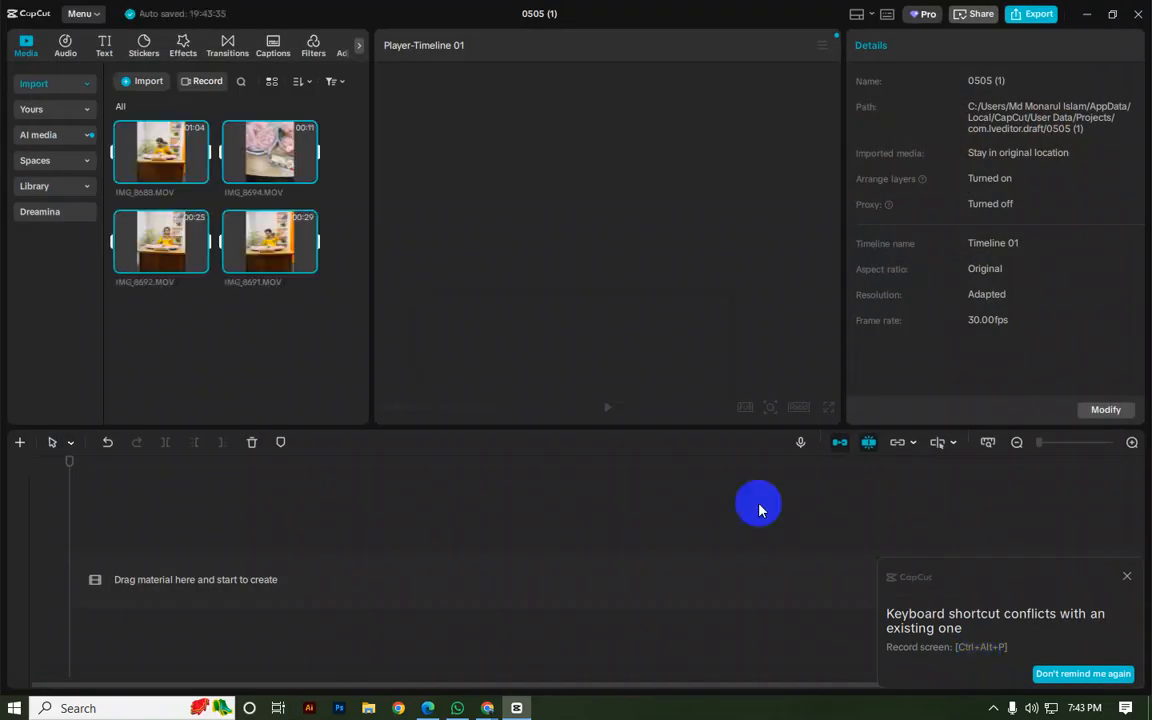
{"action": "left_click", "coordinate": [214, 317]}
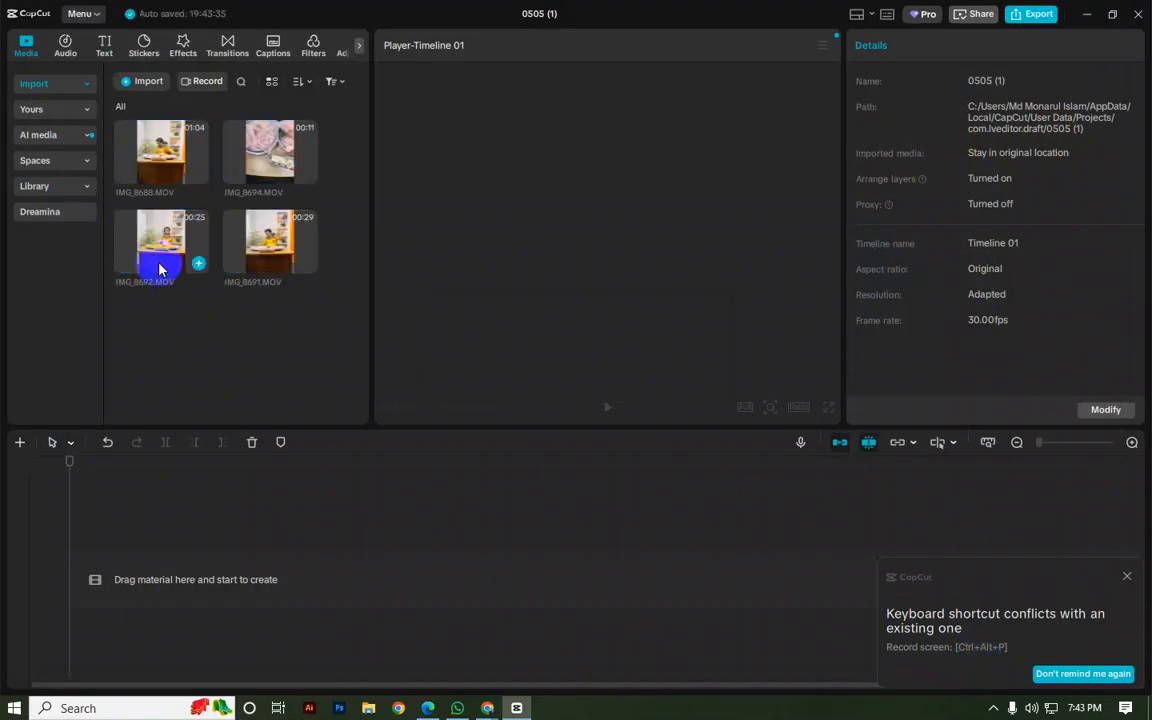
Step: Preview the imported clips one by one and delete IMG_8694.MOV from the project media
{"action": "left_click", "coordinate": [160, 165]}
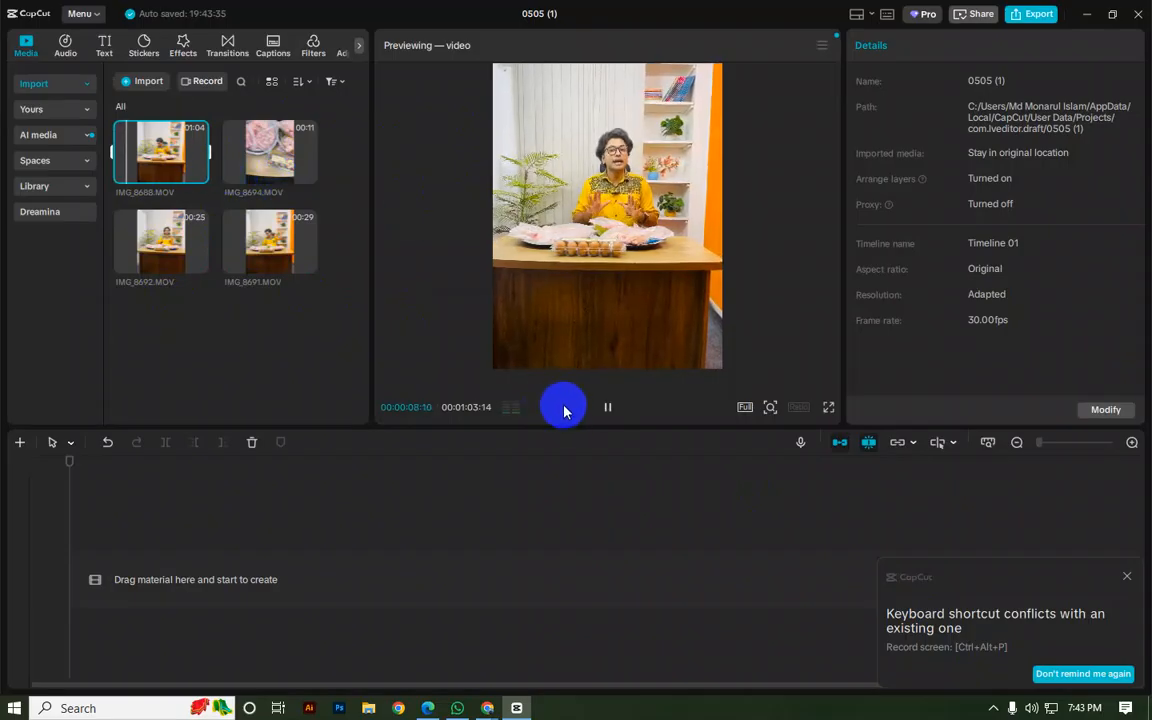
{"action": "left_click", "coordinate": [608, 407]}
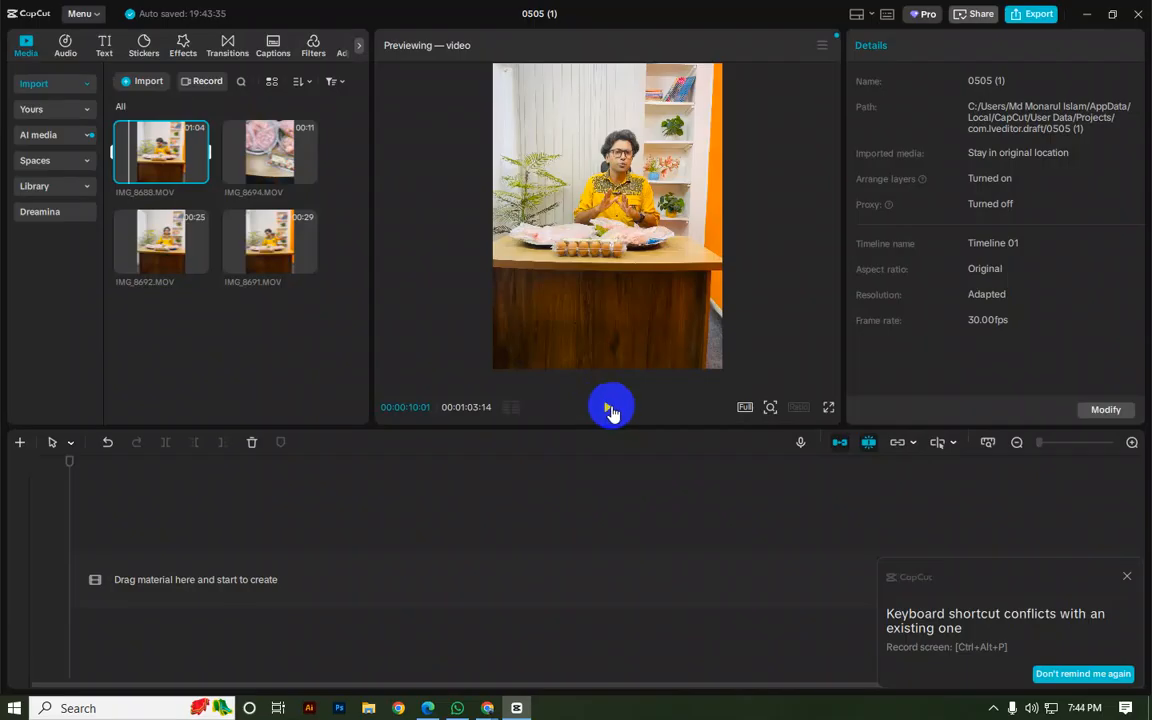
{"action": "mouse_move", "coordinate": [318, 172]}
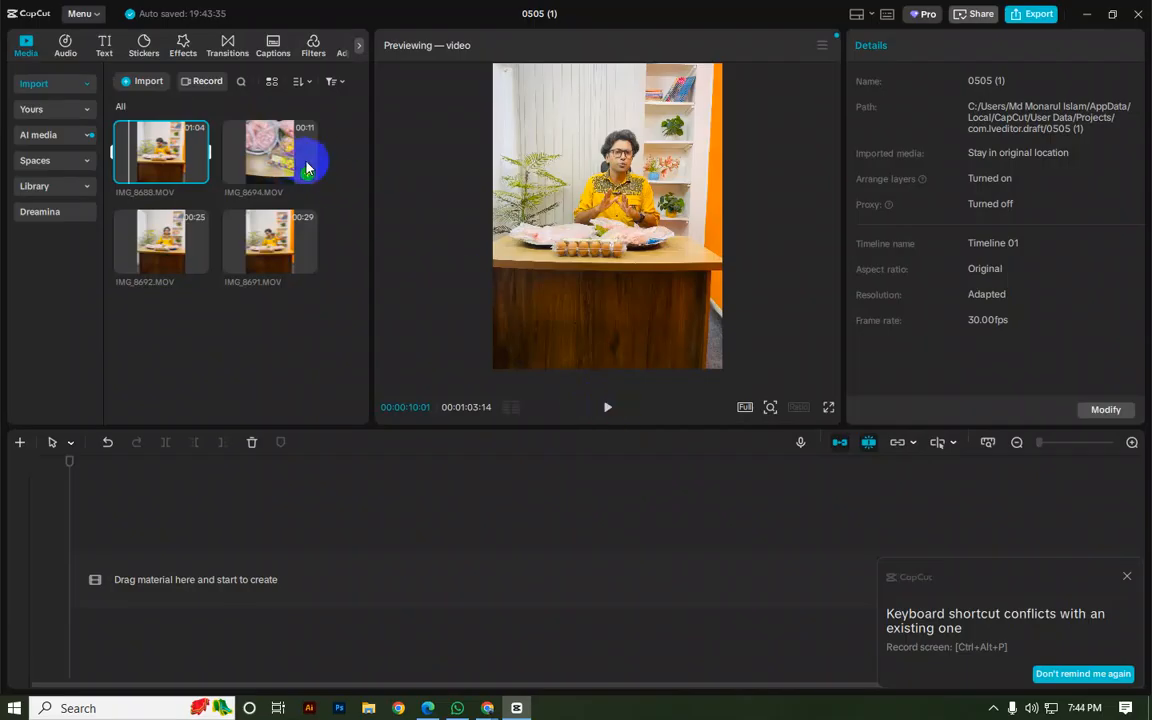
{"action": "left_click", "coordinate": [290, 150]}
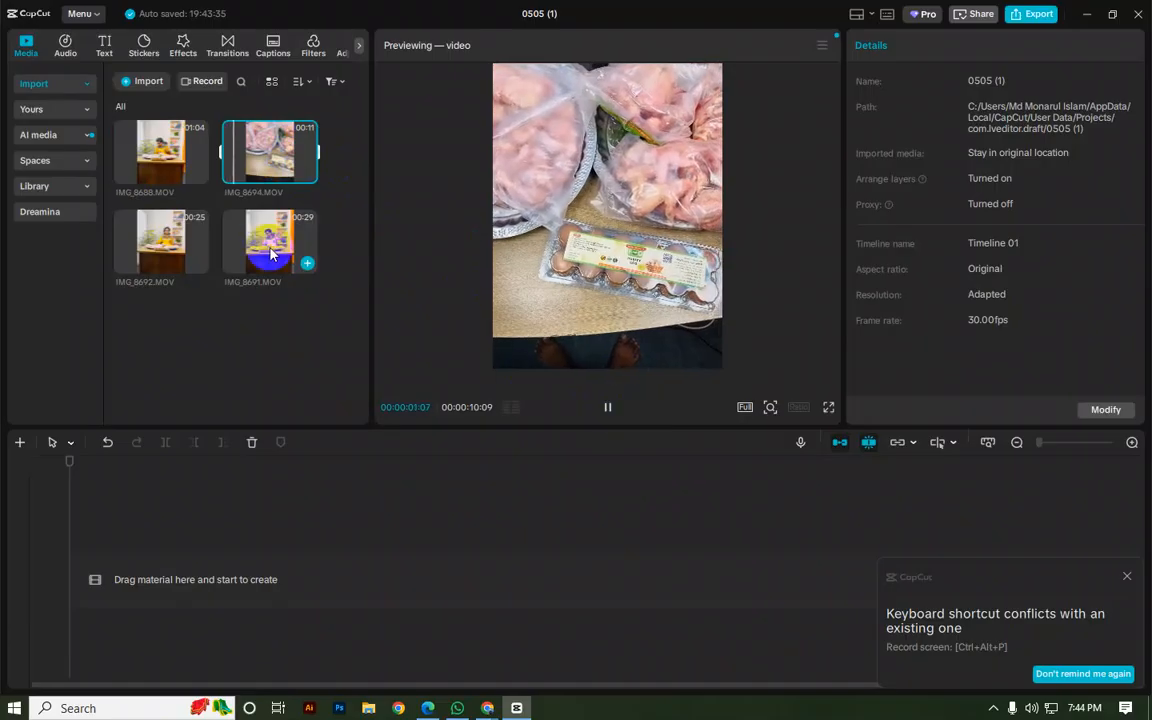
{"action": "key", "text": "Delete"}
{"action": "left_click", "coordinate": [190, 225]}
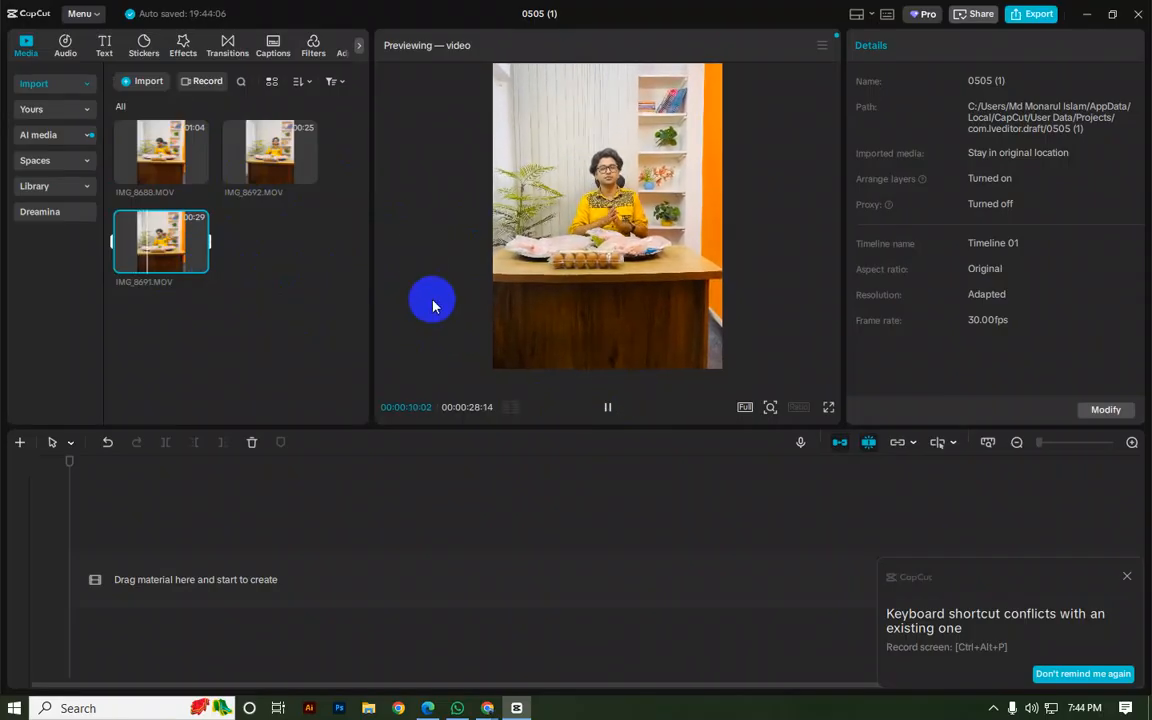
{"action": "left_click", "coordinate": [276, 161]}
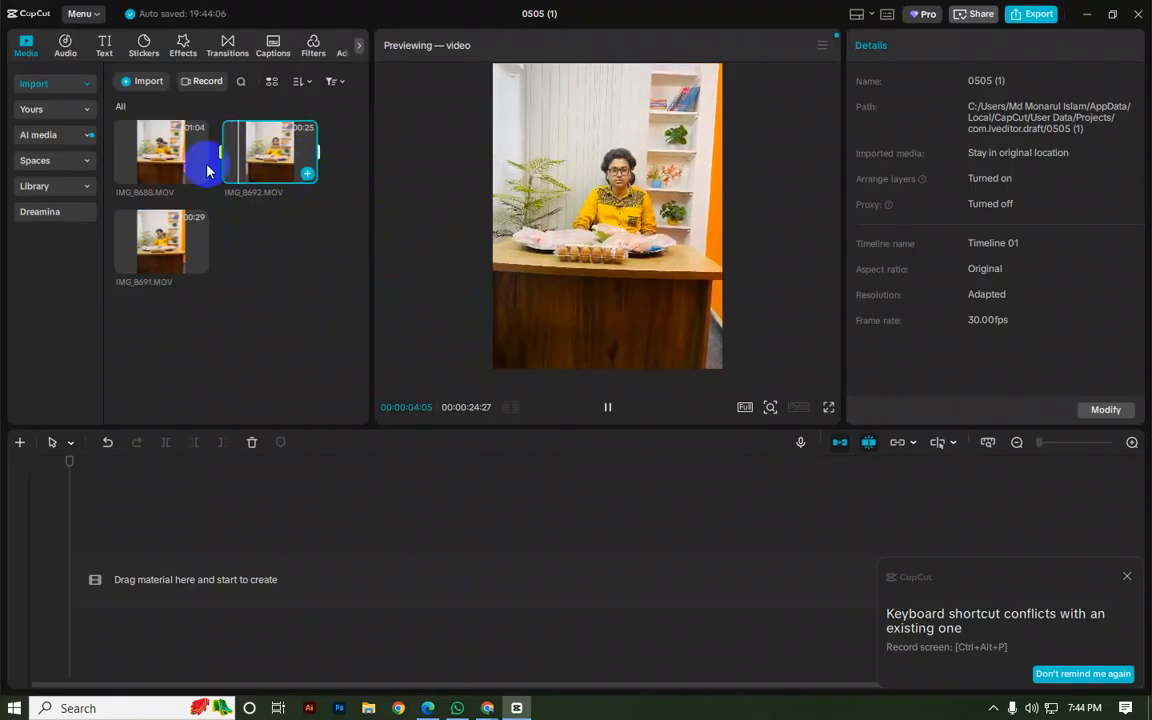
Step: Dismiss the shortcut conflict notice and place IMG_8688.MOV at the start of the timeline
{"action": "left_click", "coordinate": [1129, 578]}
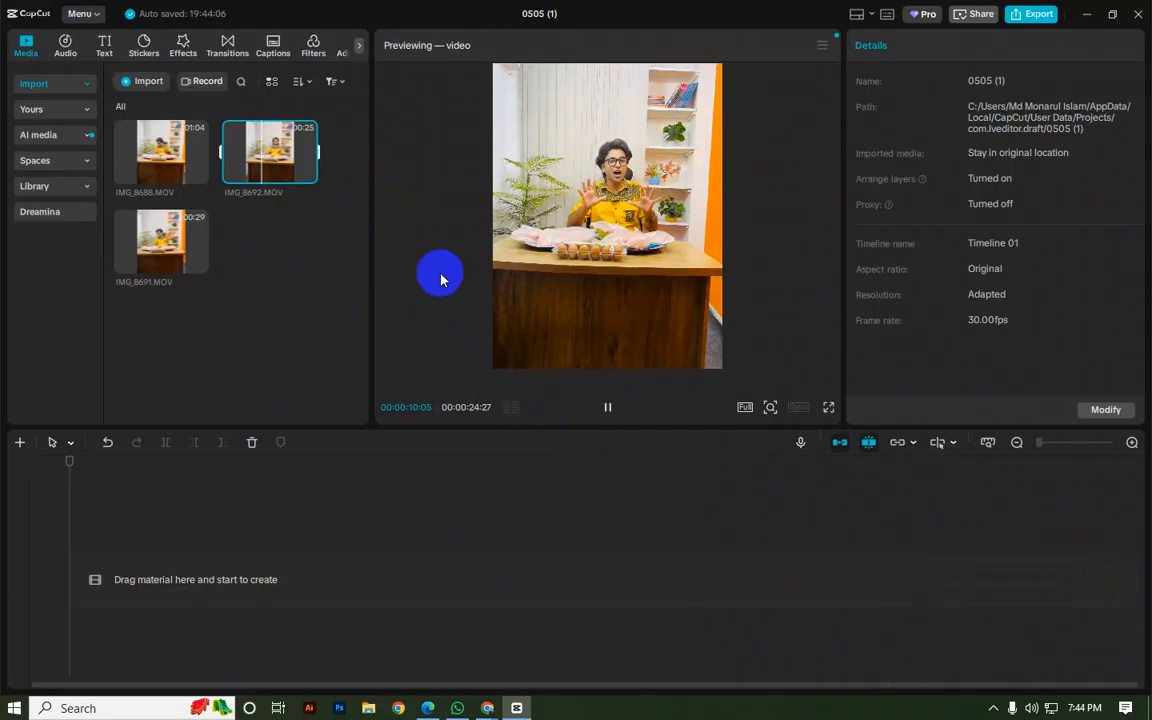
{"action": "left_click_drag", "start_coordinate": [159, 134], "coordinate": [166, 583]}
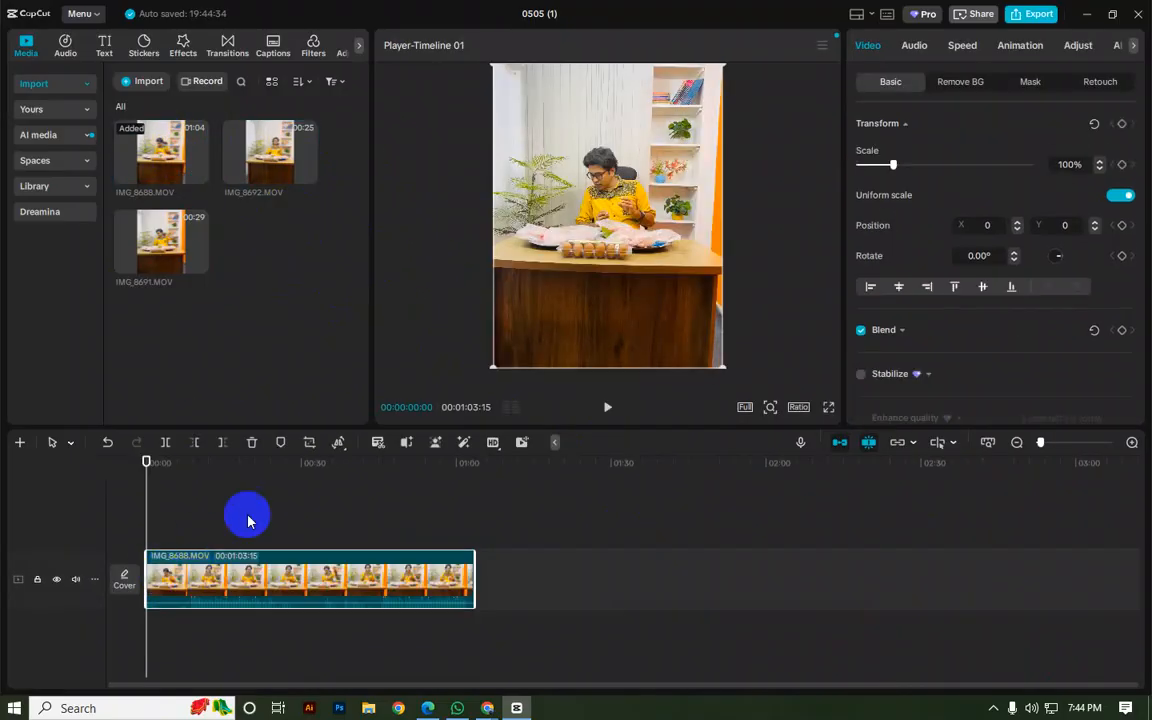
Step: Append a second copy of IMG_8688.MOV to the timeline and delete that copy
{"action": "left_click", "coordinate": [200, 177]}
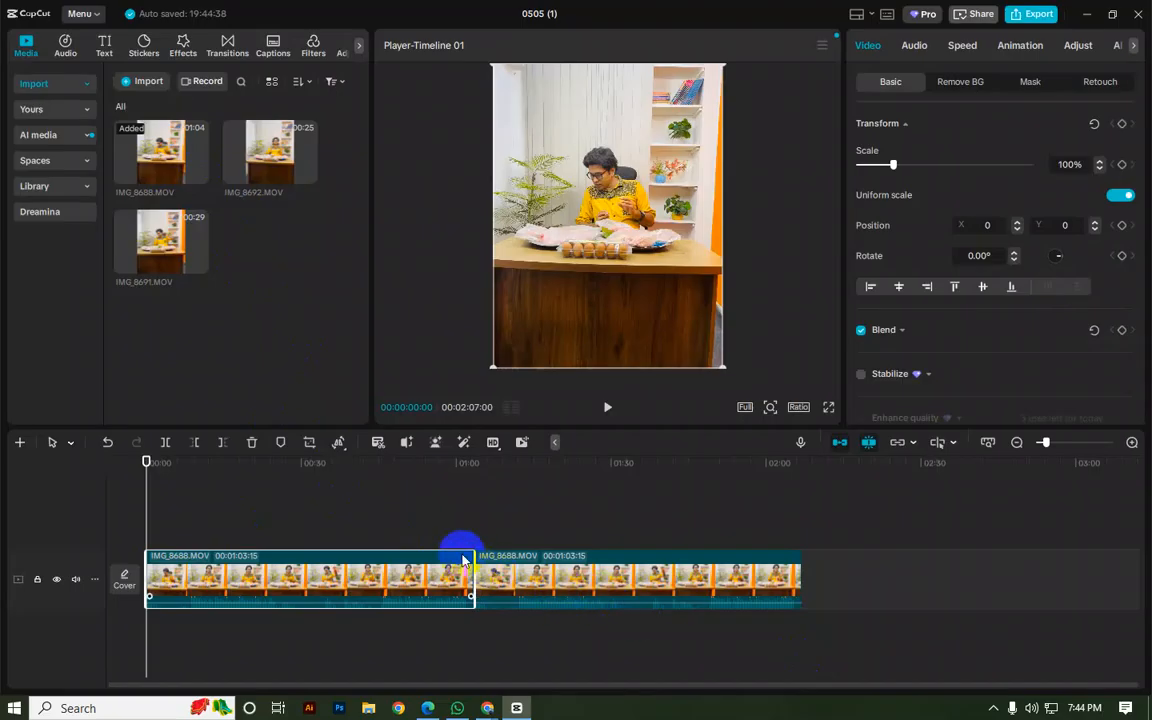
{"action": "left_click_drag", "start_coordinate": [442, 527], "coordinate": [572, 686]}
{"action": "left_click", "coordinate": [524, 640]}
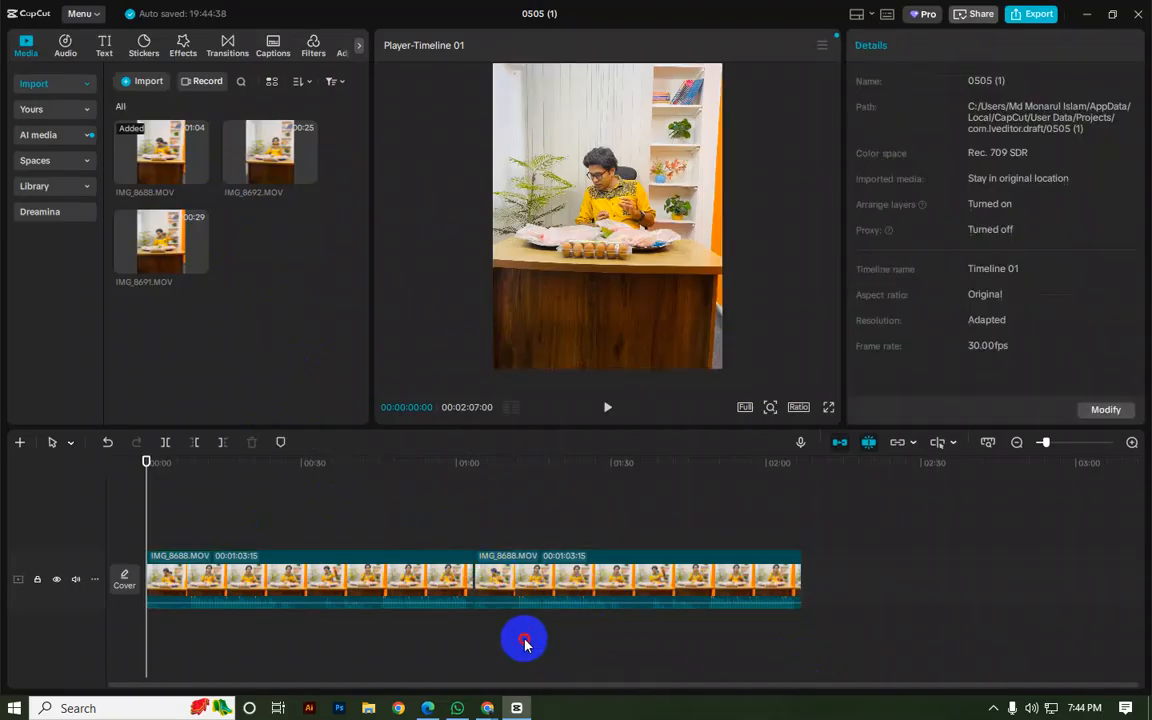
{"action": "left_click", "coordinate": [518, 576]}
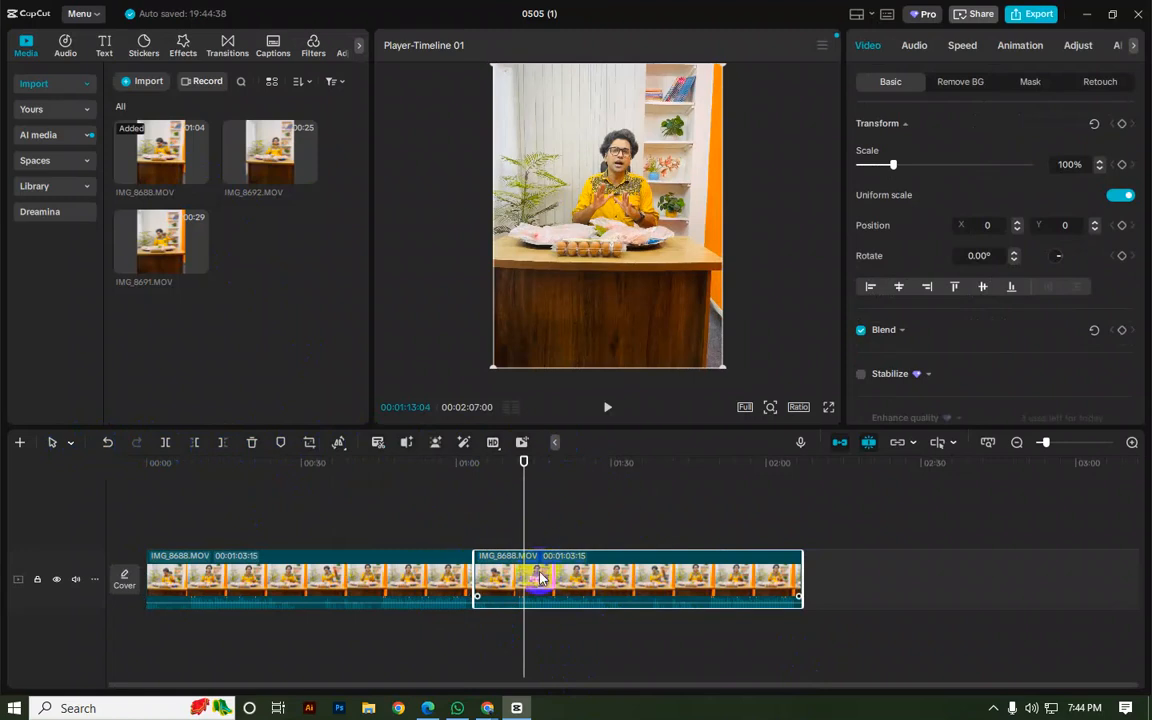
{"action": "left_click", "coordinate": [252, 443]}
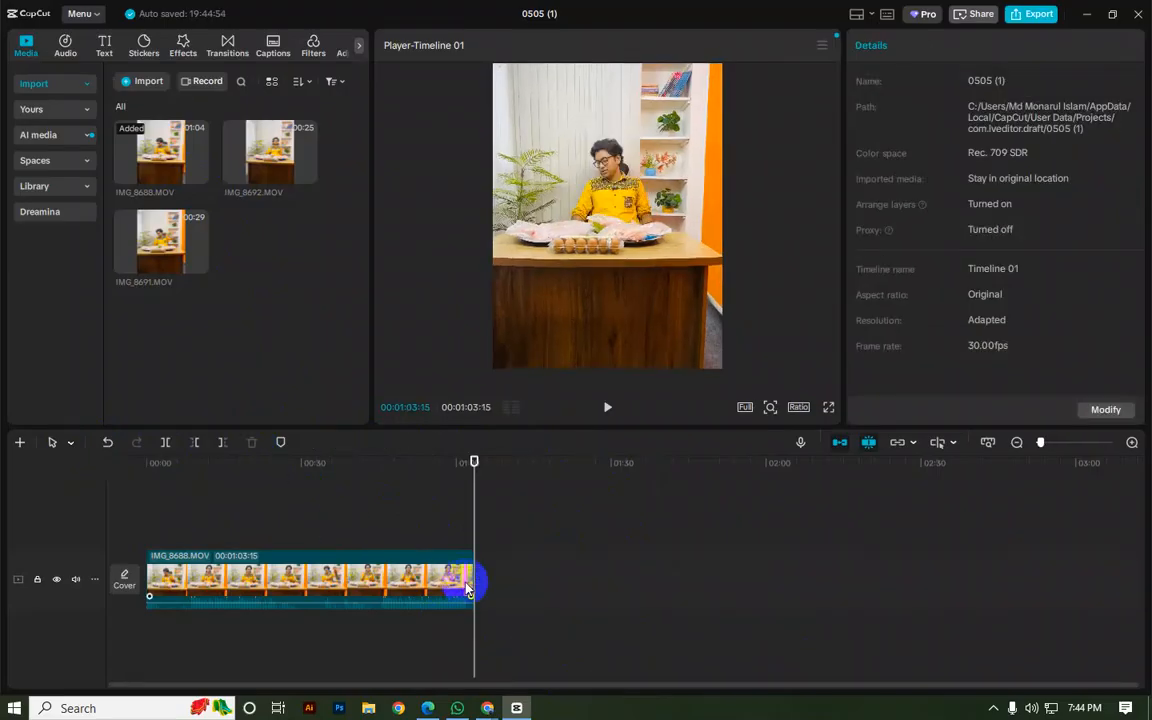
Step: Play IMG_8688.MOV from near its start, split it at 00:00:08:11 and delete the part before the cut
{"action": "left_click", "coordinate": [158, 532]}
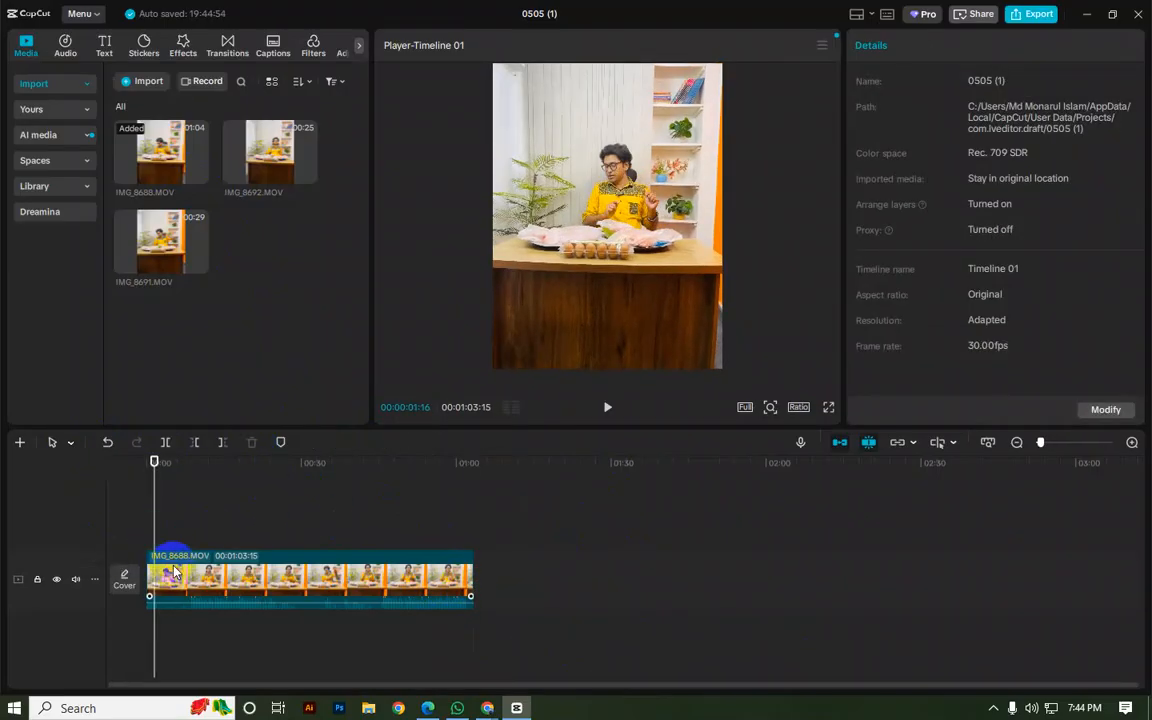
{"action": "left_click", "coordinate": [174, 572]}
{"action": "left_click", "coordinate": [607, 407]}
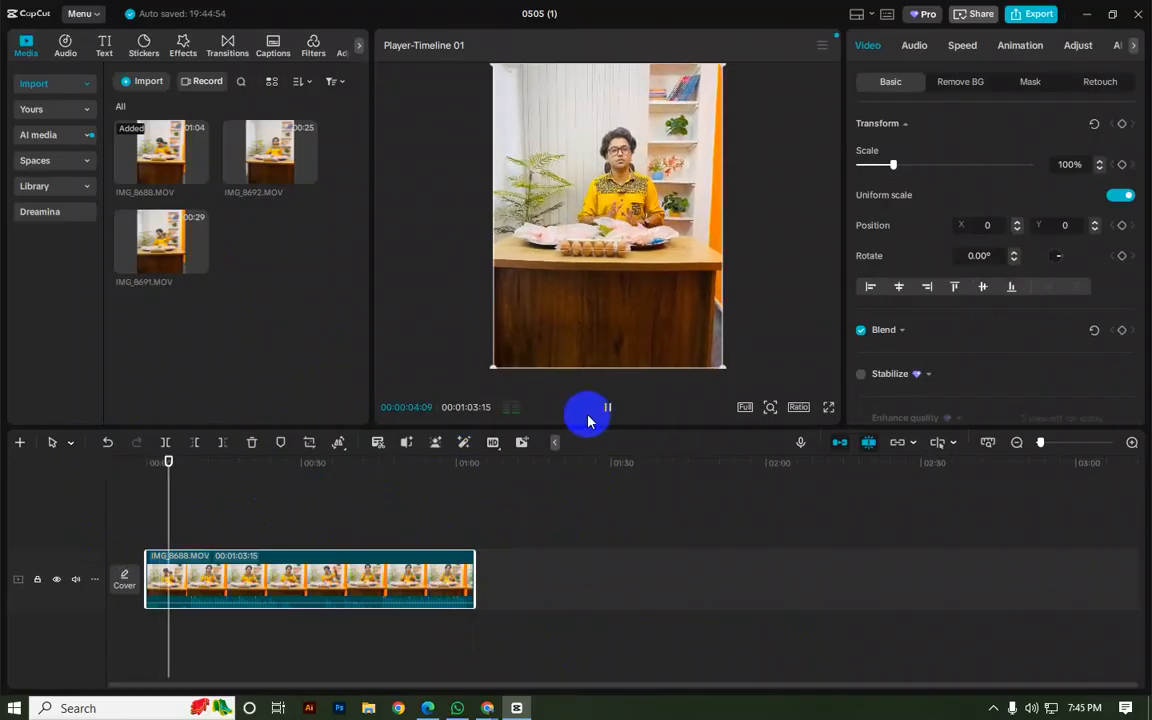
{"action": "left_click", "coordinate": [187, 624]}
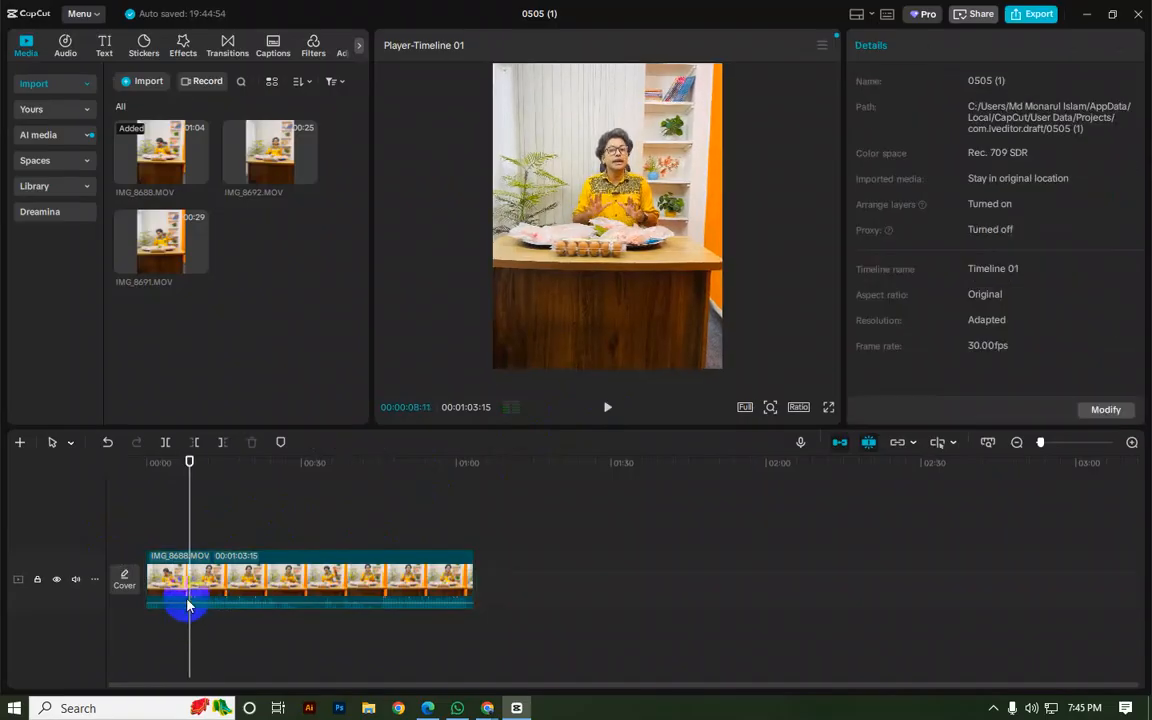
{"action": "left_click", "coordinate": [172, 590]}
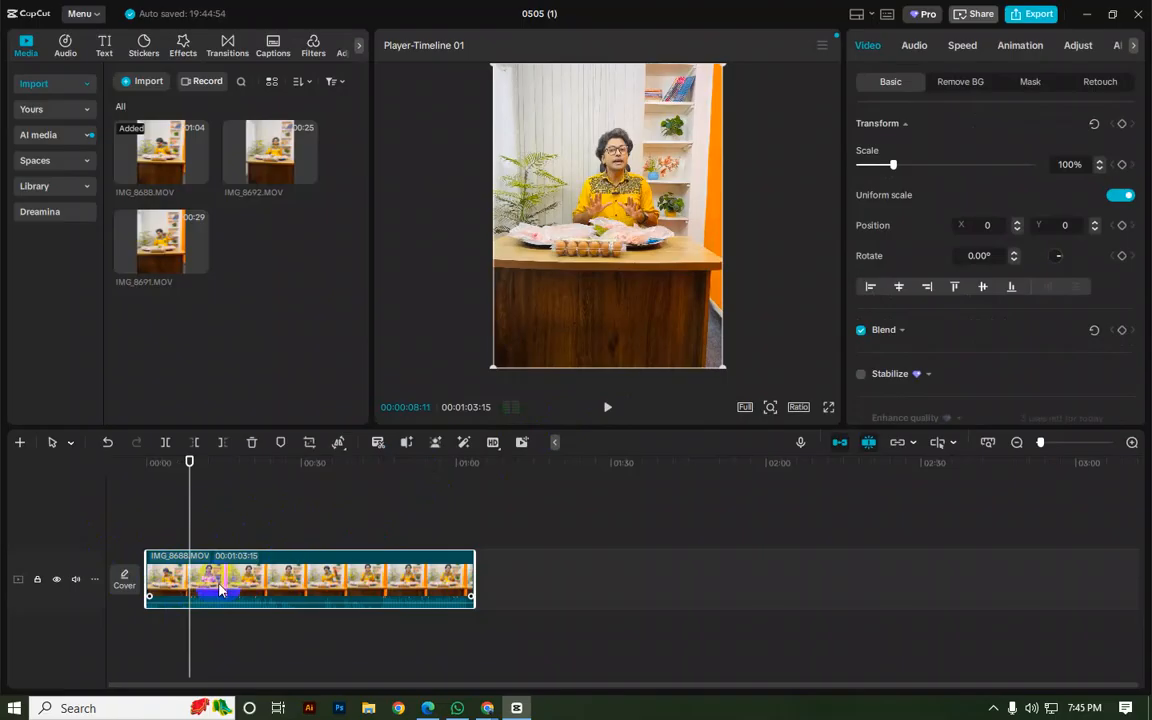
{"action": "left_click", "coordinate": [165, 443]}
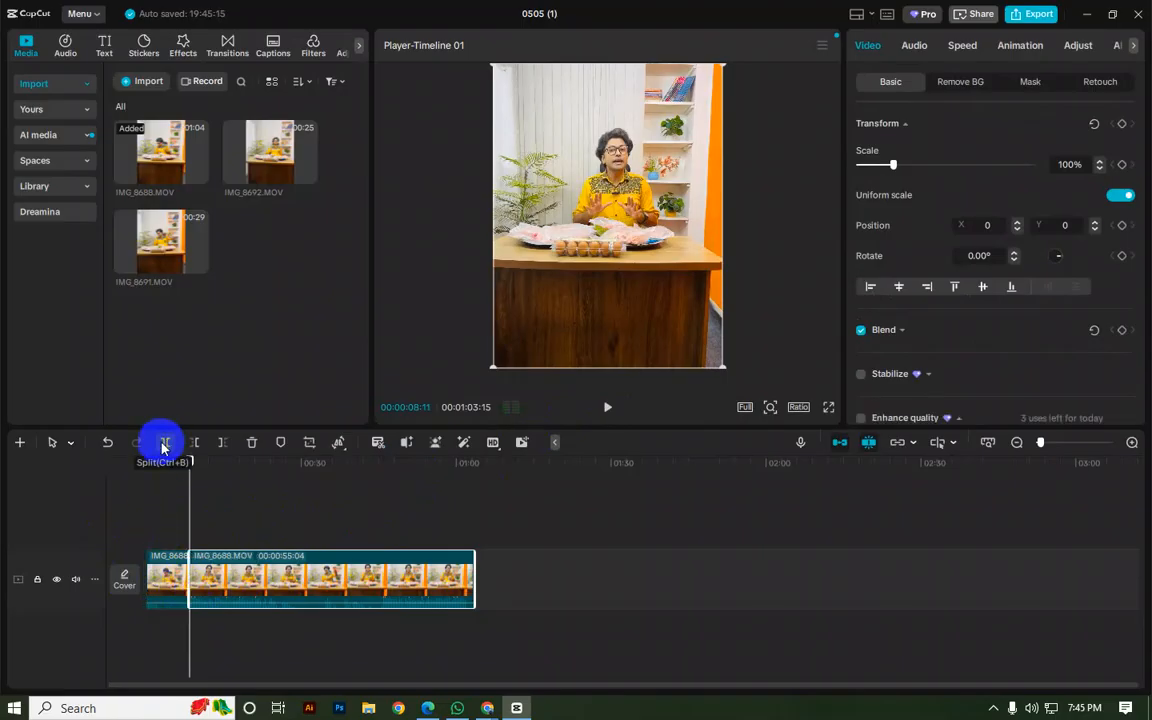
{"action": "left_click", "coordinate": [171, 562]}
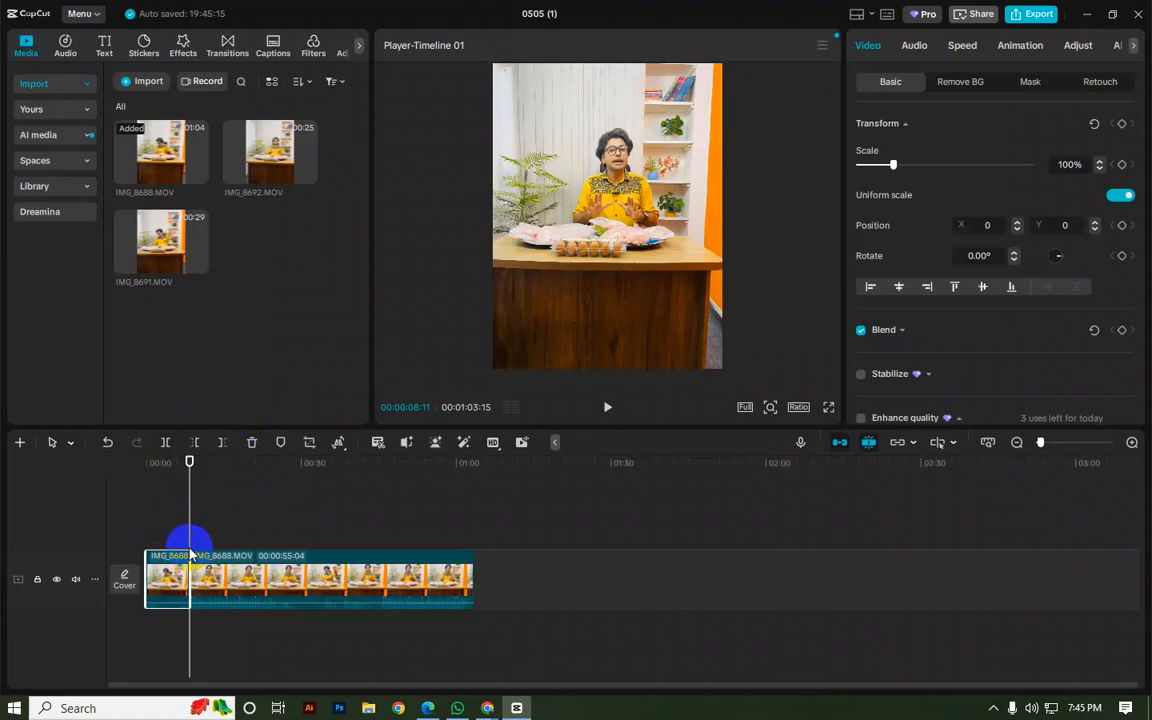
{"action": "key", "text": "Delete"}
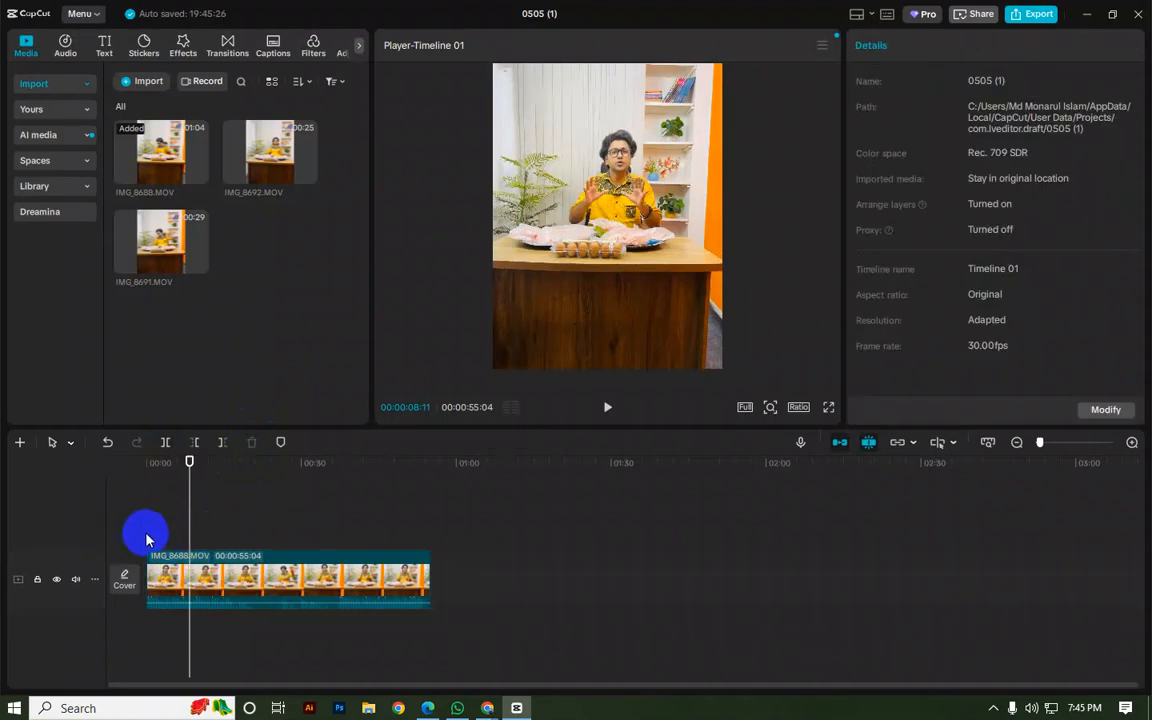
Step: Play the trimmed clip from the beginning of the timeline for a few seconds to check the new opening
{"action": "left_click", "coordinate": [146, 540]}
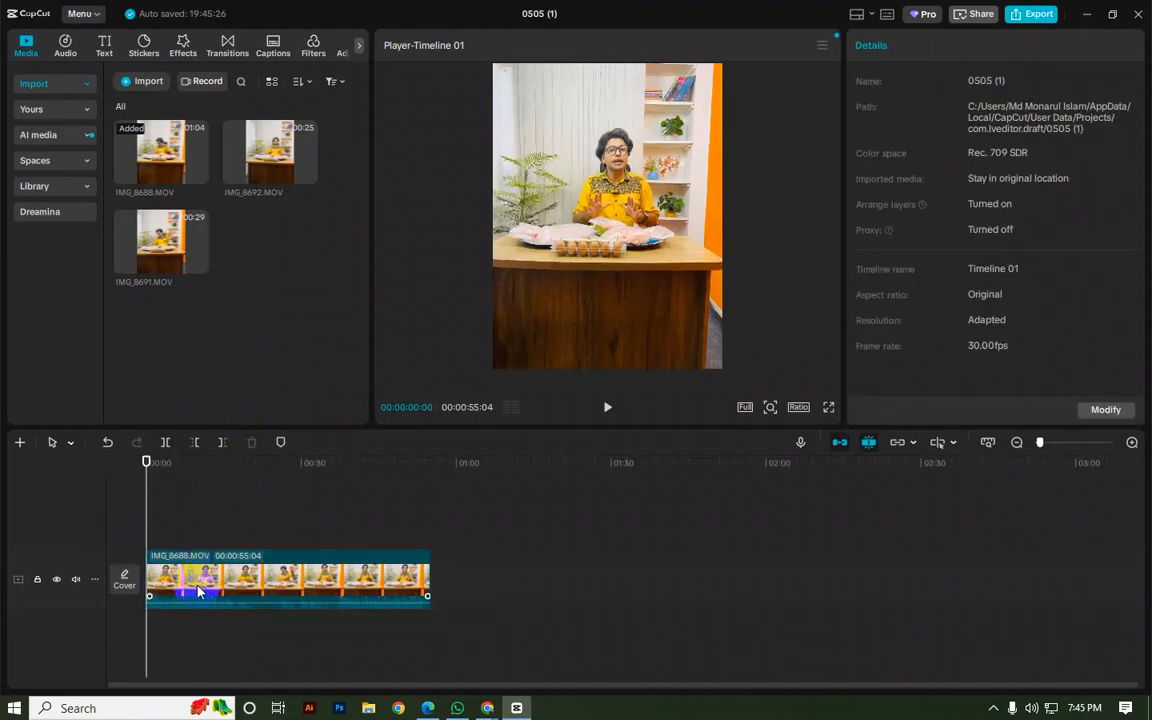
{"action": "left_click", "coordinate": [607, 409]}
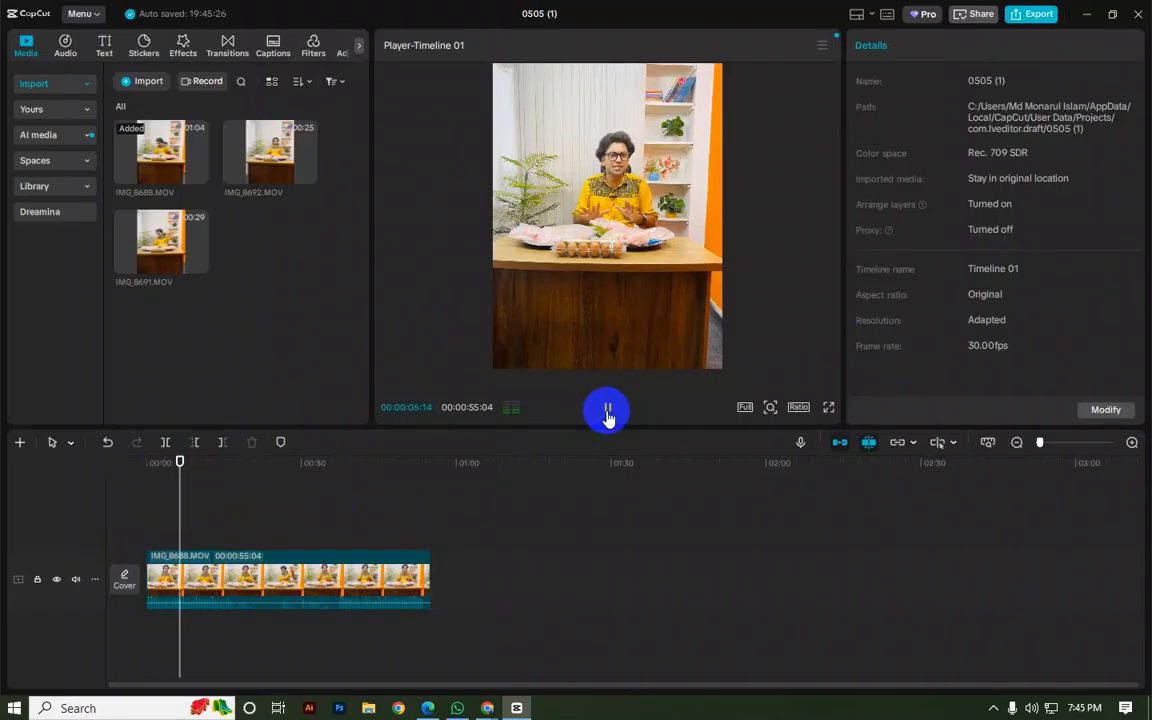
{"action": "left_click", "coordinate": [607, 410]}
Step: Select IMG_8688.MOV on the timeline and set the project's aspect ratio to 1:1
{"action": "left_click", "coordinate": [266, 588]}
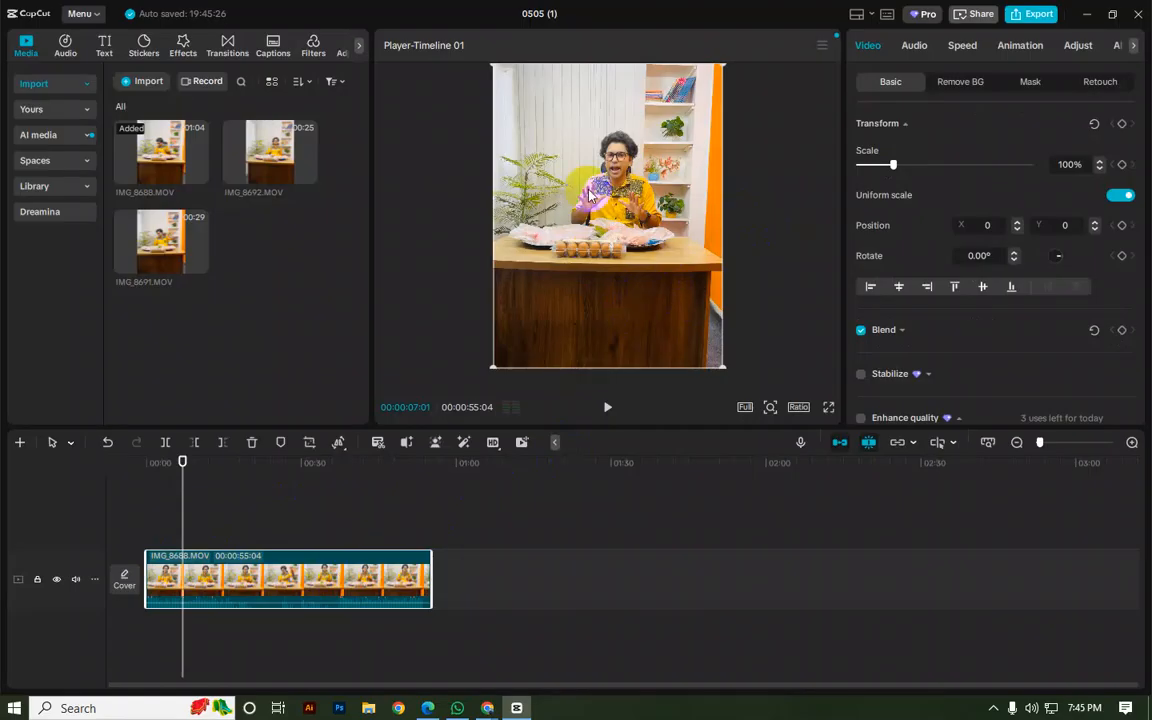
{"action": "left_click", "coordinate": [799, 408]}
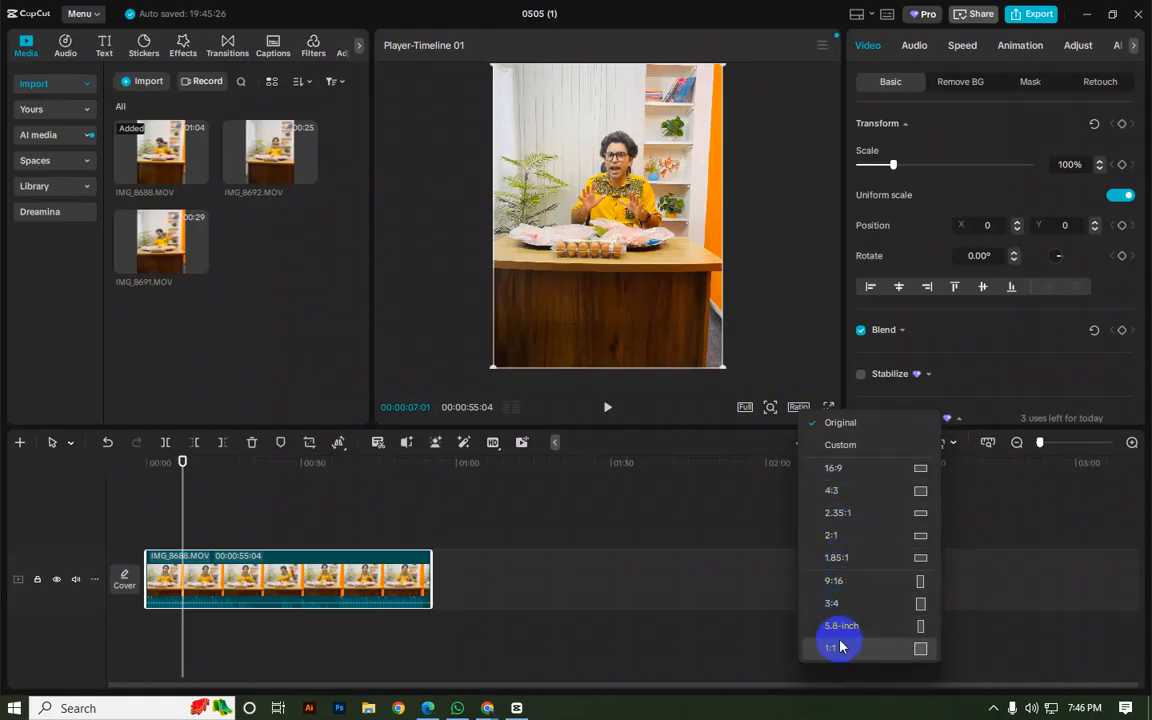
{"action": "left_click", "coordinate": [921, 650]}
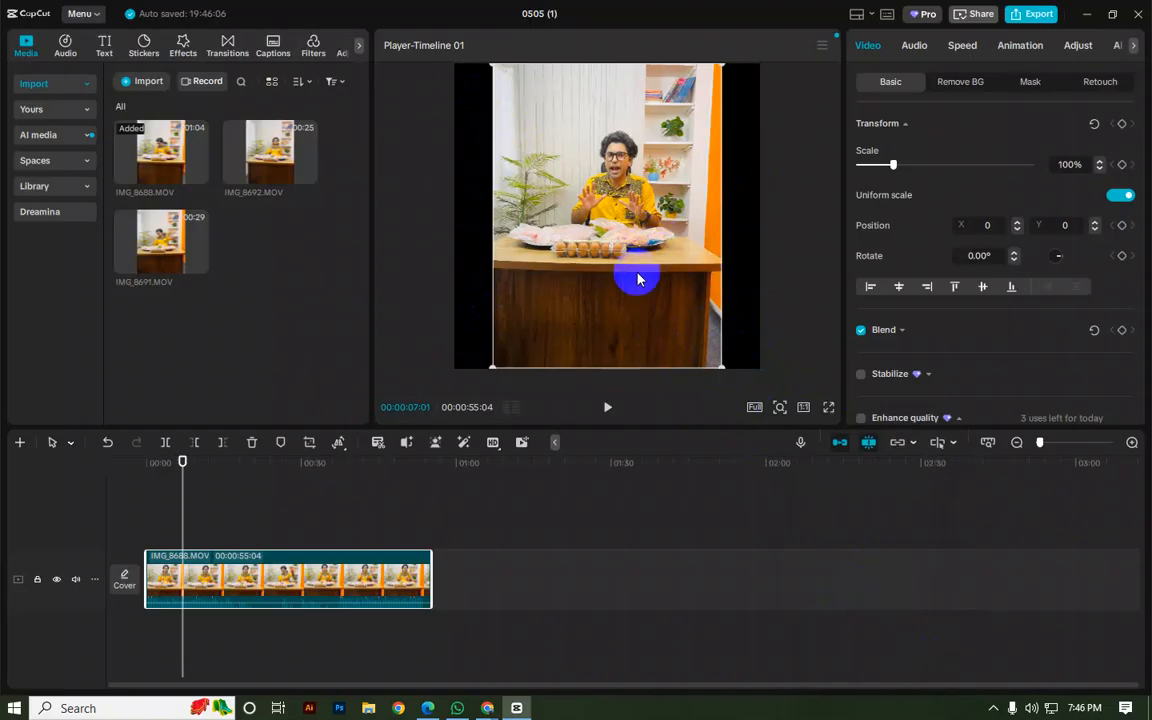
Step: Scale IMG_8688.MOV to 136% to fill the square frame and shift it down to Y position -593
{"action": "left_click_drag", "start_coordinate": [720, 366], "coordinate": [694, 329]}
{"action": "mouse_move", "coordinate": [892, 165]}
{"action": "left_mouse_down"}
{"action": "mouse_move", "coordinate": [1023, 167]}
{"action": "mouse_move", "coordinate": [890, 170]}
{"action": "mouse_move", "coordinate": [910, 170]}
{"action": "mouse_move", "coordinate": [902, 180]}
{"action": "mouse_move", "coordinate": [906, 167]}
{"action": "left_mouse_up"}
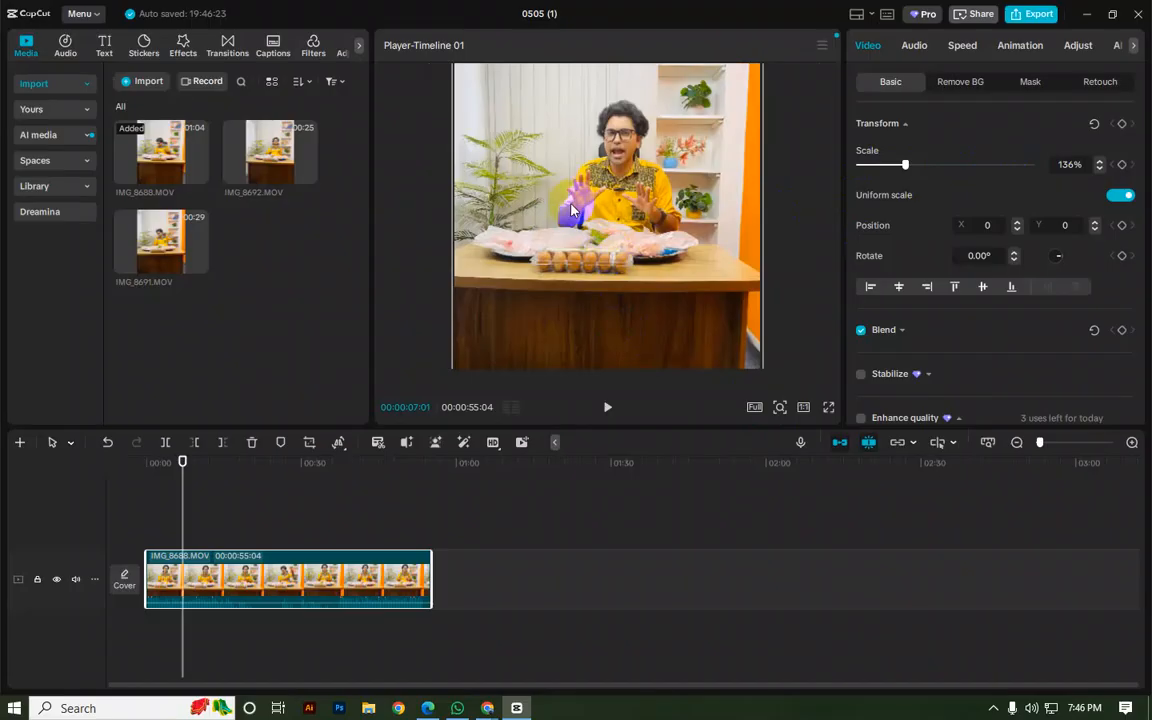
{"action": "left_click_drag", "start_coordinate": [586, 200], "coordinate": [553, 193]}
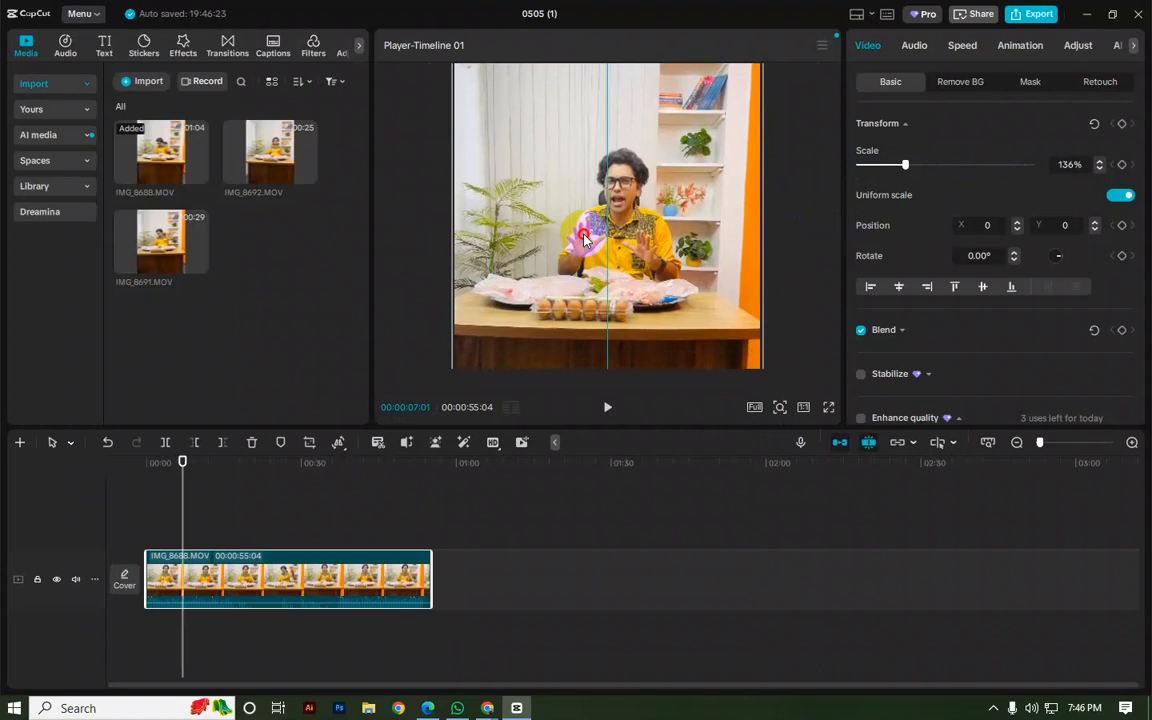
{"action": "left_click", "coordinate": [438, 312]}
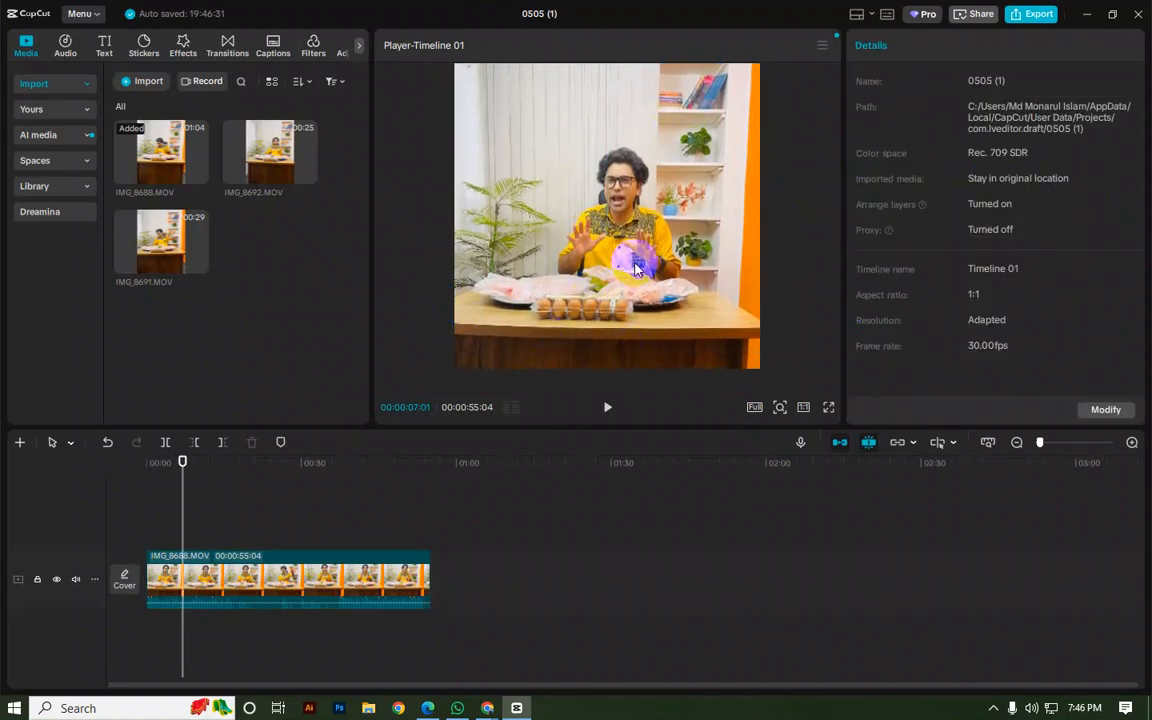
Step: Scrub and play through IMG_8688.MOV to find a cut point, and split the clip at 00:00:12:02
{"action": "left_click", "coordinate": [135, 511]}
{"action": "left_click_drag", "start_coordinate": [135, 511], "coordinate": [249, 530]}
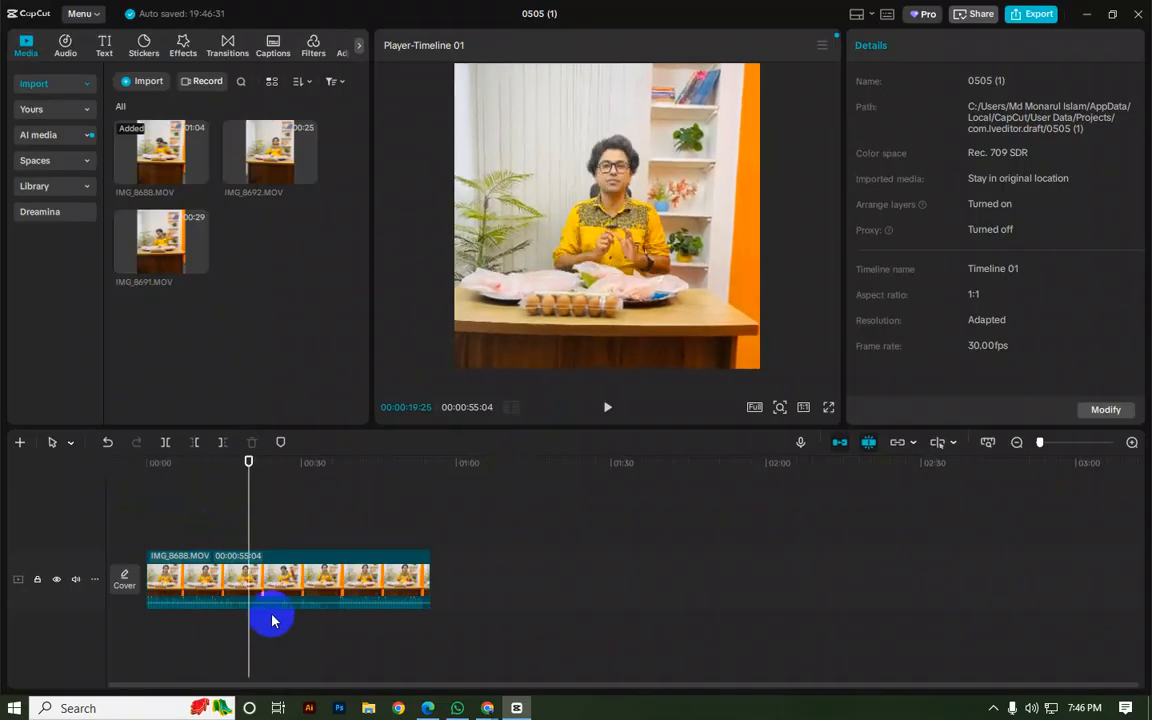
{"action": "scroll", "coordinate": [265, 614], "scroll_direction": "up", "scroll_amount": 3}
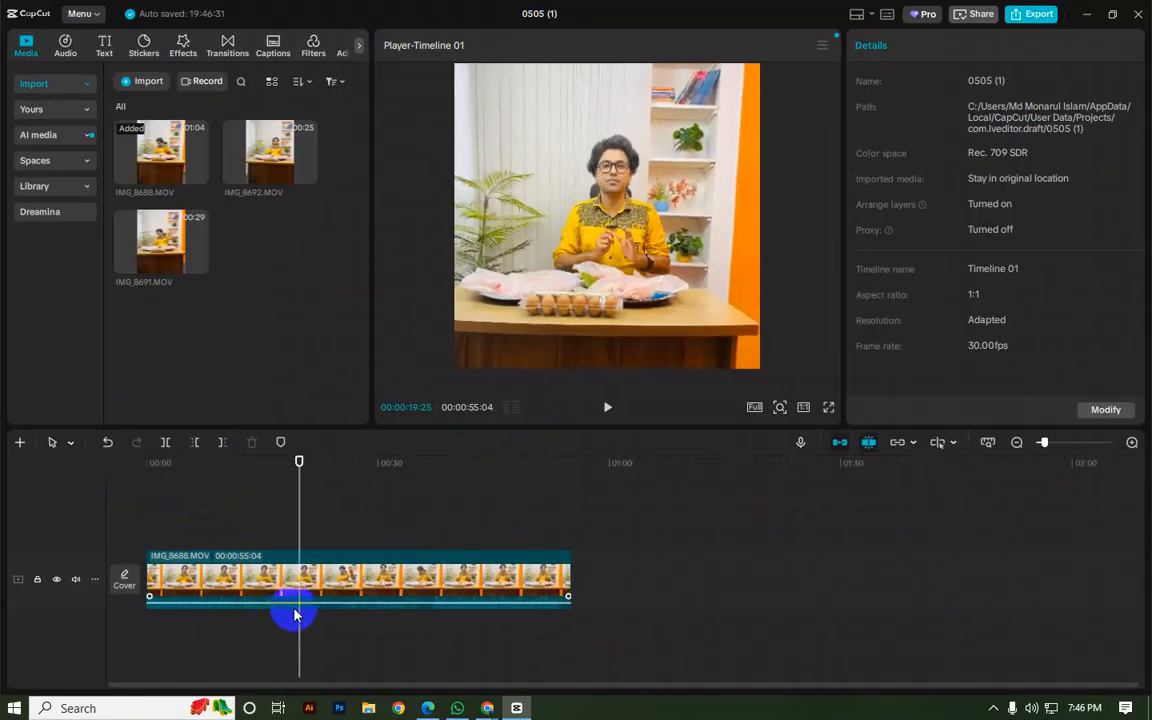
{"action": "key", "text": "space"}
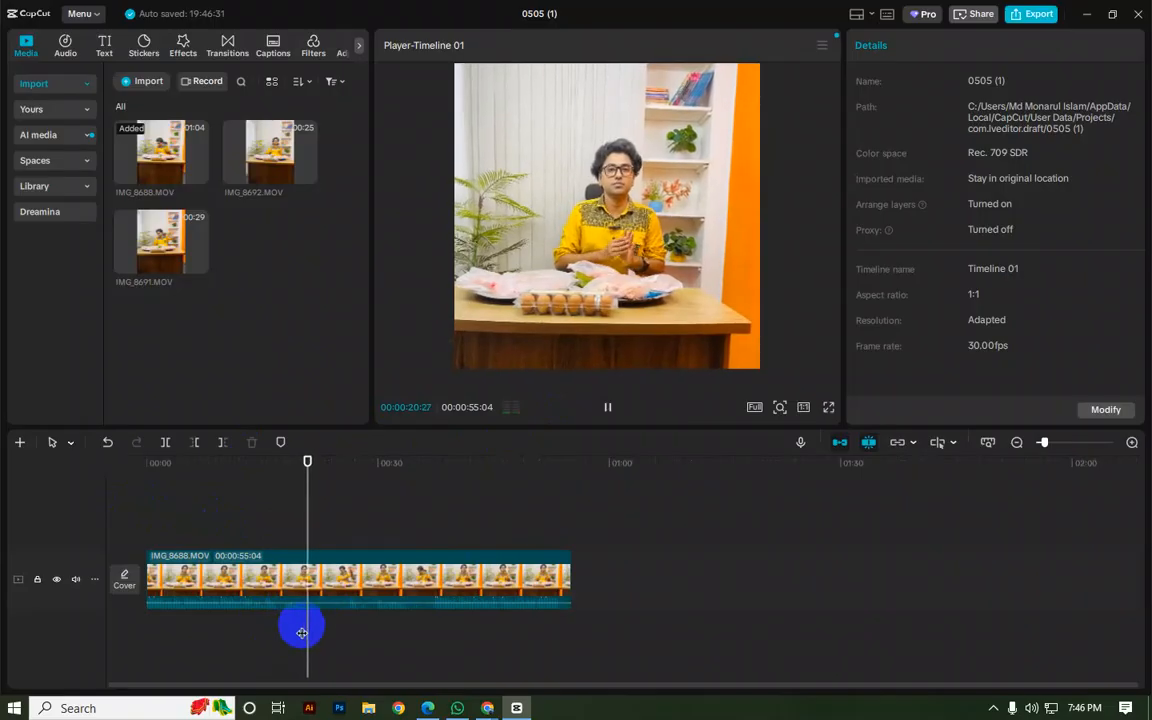
{"action": "left_click_drag", "start_coordinate": [344, 615], "coordinate": [235, 621]}
{"action": "key", "text": "space"}
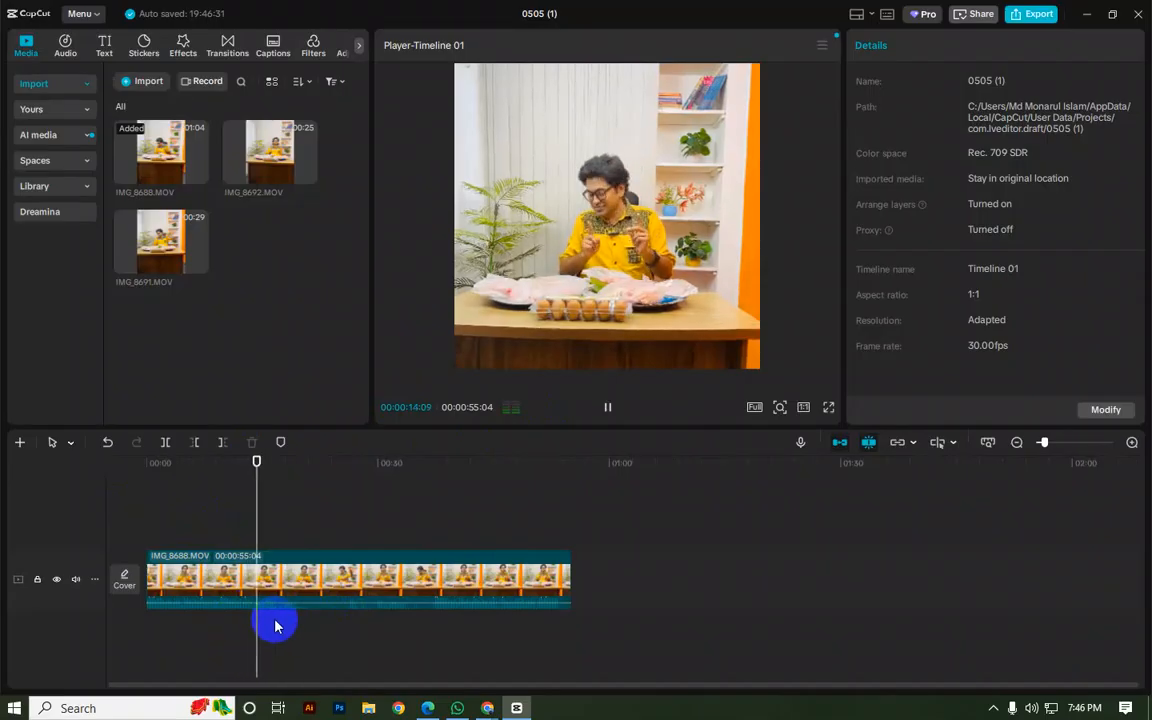
{"action": "left_click", "coordinate": [238, 624]}
{"action": "left_click_drag", "start_coordinate": [238, 624], "coordinate": [229, 623]}
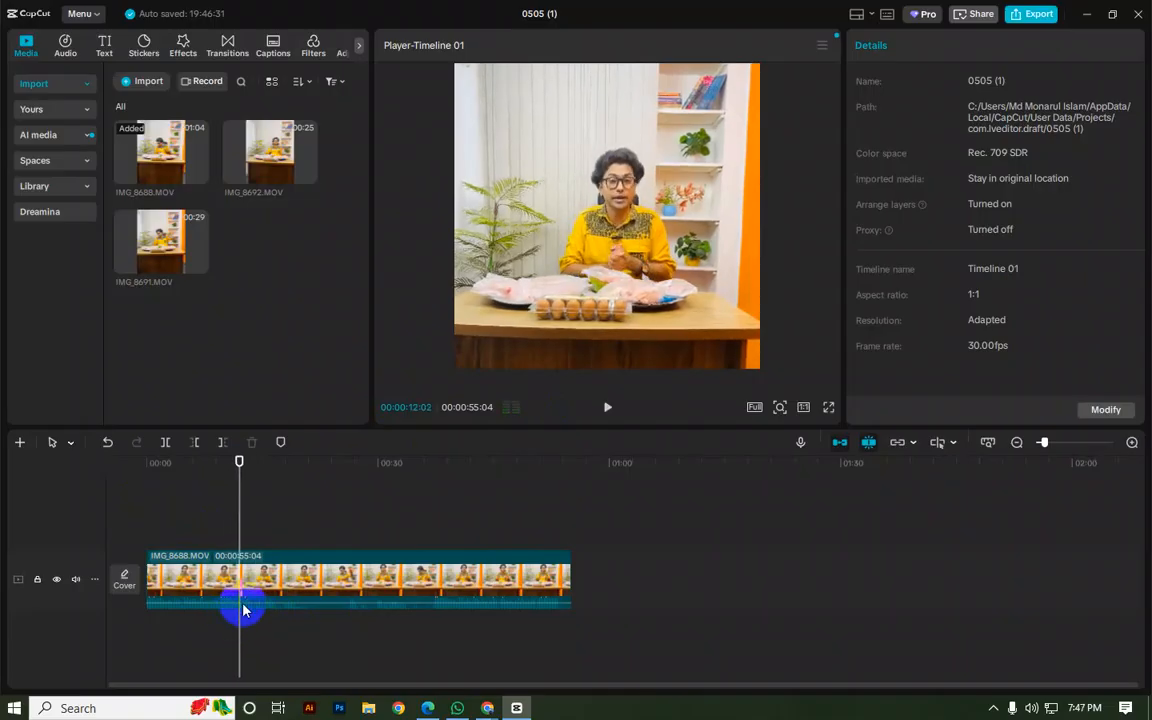
{"action": "left_click", "coordinate": [244, 608]}
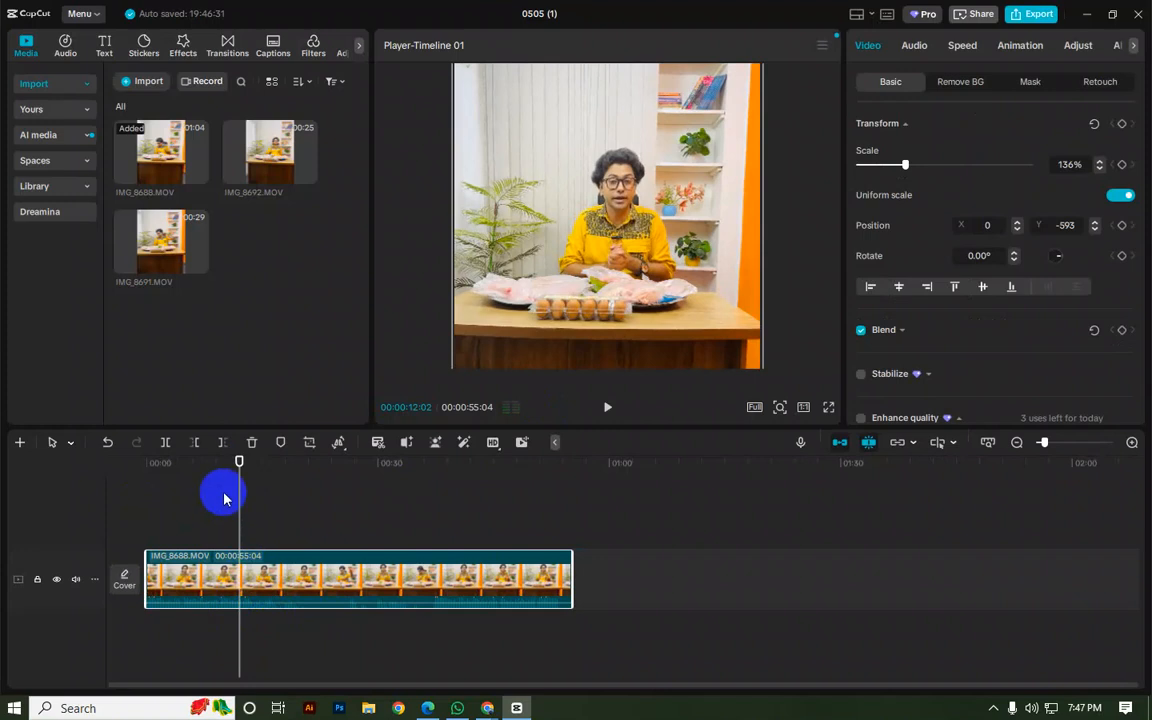
{"action": "left_click", "coordinate": [165, 442]}
Step: Play further into the second segment and remove its part before 00:00:36:24, closing the gap
{"action": "left_click_drag", "start_coordinate": [244, 509], "coordinate": [347, 566]}
{"action": "key", "text": "space"}
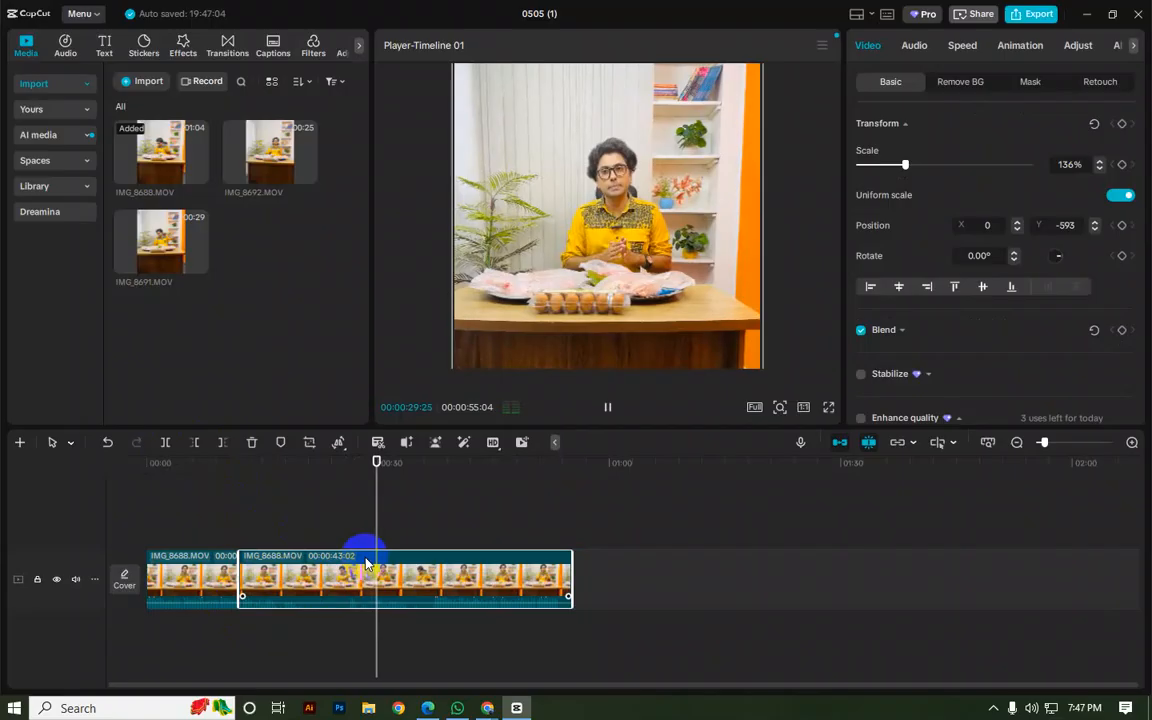
{"action": "left_click", "coordinate": [431, 540]}
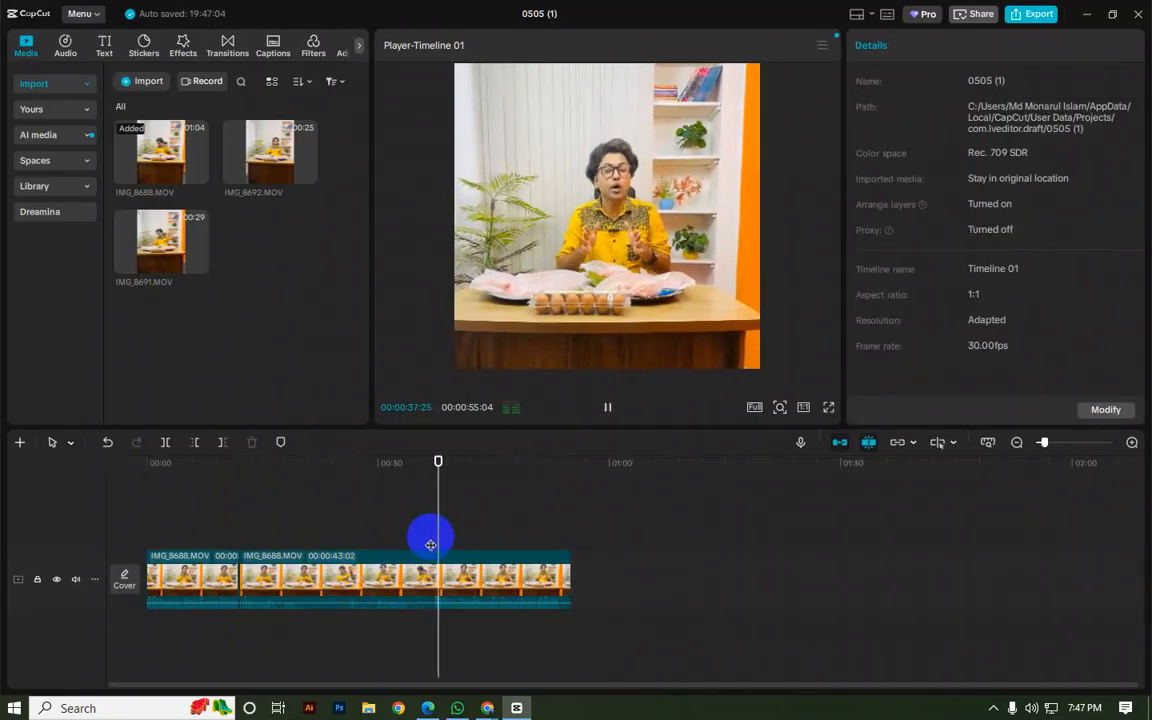
{"action": "left_click", "coordinate": [431, 543]}
{"action": "left_click", "coordinate": [430, 577]}
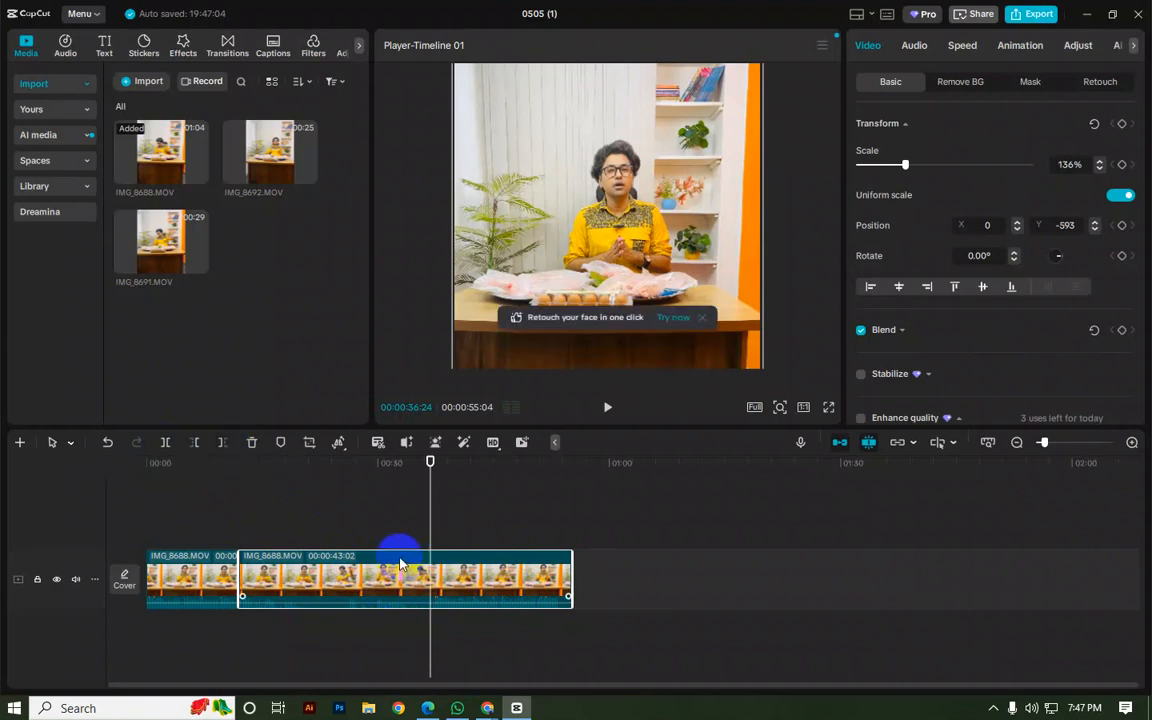
{"action": "left_click", "coordinate": [196, 446]}
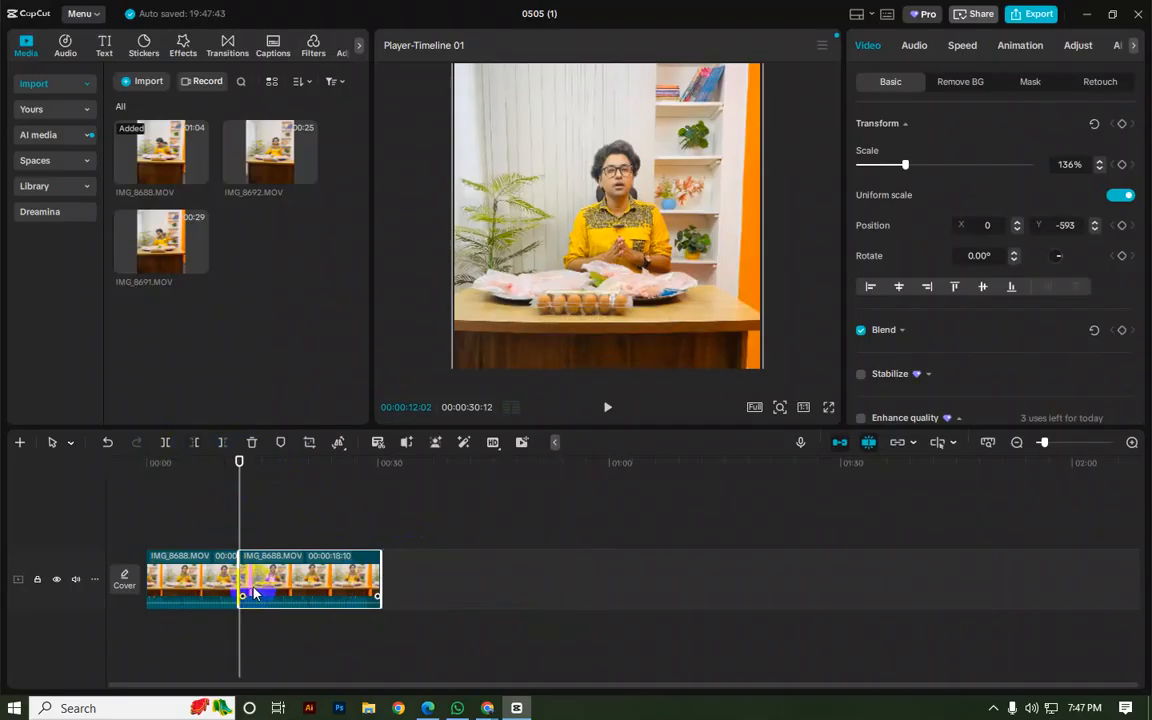
Step: Play across the join between the two IMG_8688.MOV segments from about 00:00:09 to check the cut
{"action": "left_click_drag", "start_coordinate": [242, 548], "coordinate": [211, 522]}
{"action": "key", "text": "space"}
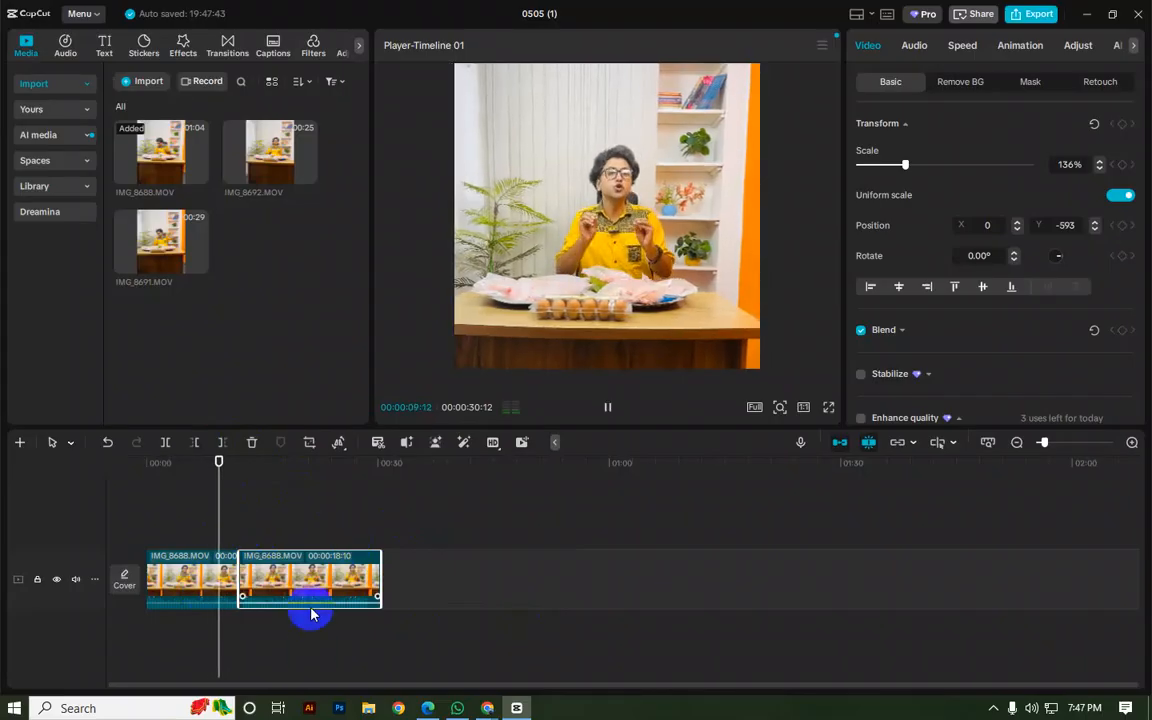
{"action": "left_click", "coordinate": [279, 643]}
{"action": "left_click", "coordinate": [220, 620]}
{"action": "key", "text": "space"}
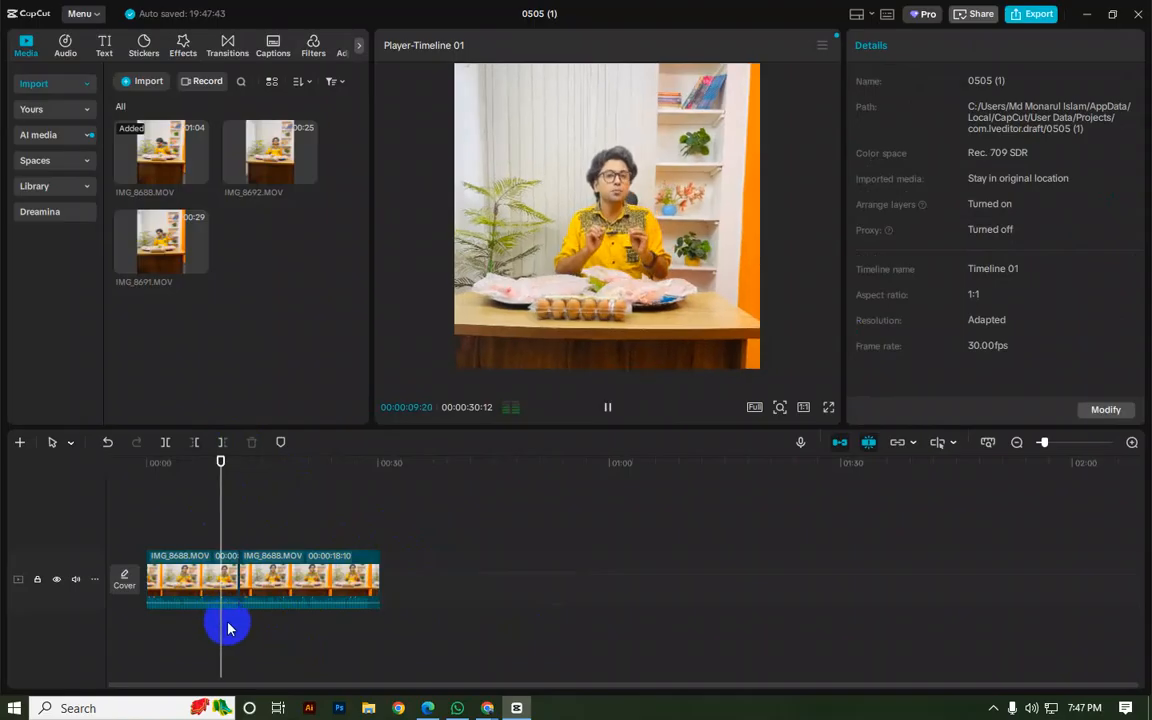
{"action": "left_click", "coordinate": [332, 601]}
Step: Preview IMG_8692.MOV, append it to the end of the timeline and delete it from the timeline
{"action": "left_click", "coordinate": [260, 168]}
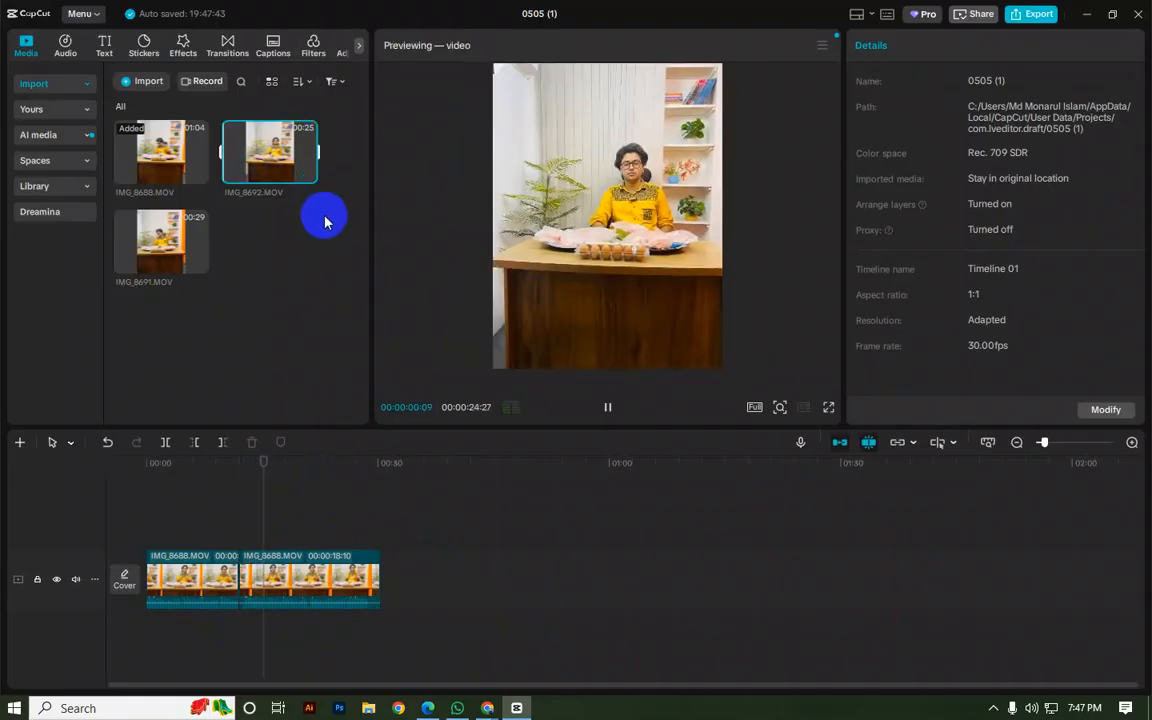
{"action": "left_click_drag", "start_coordinate": [265, 160], "coordinate": [573, 550]}
{"action": "left_click", "coordinate": [384, 524]}
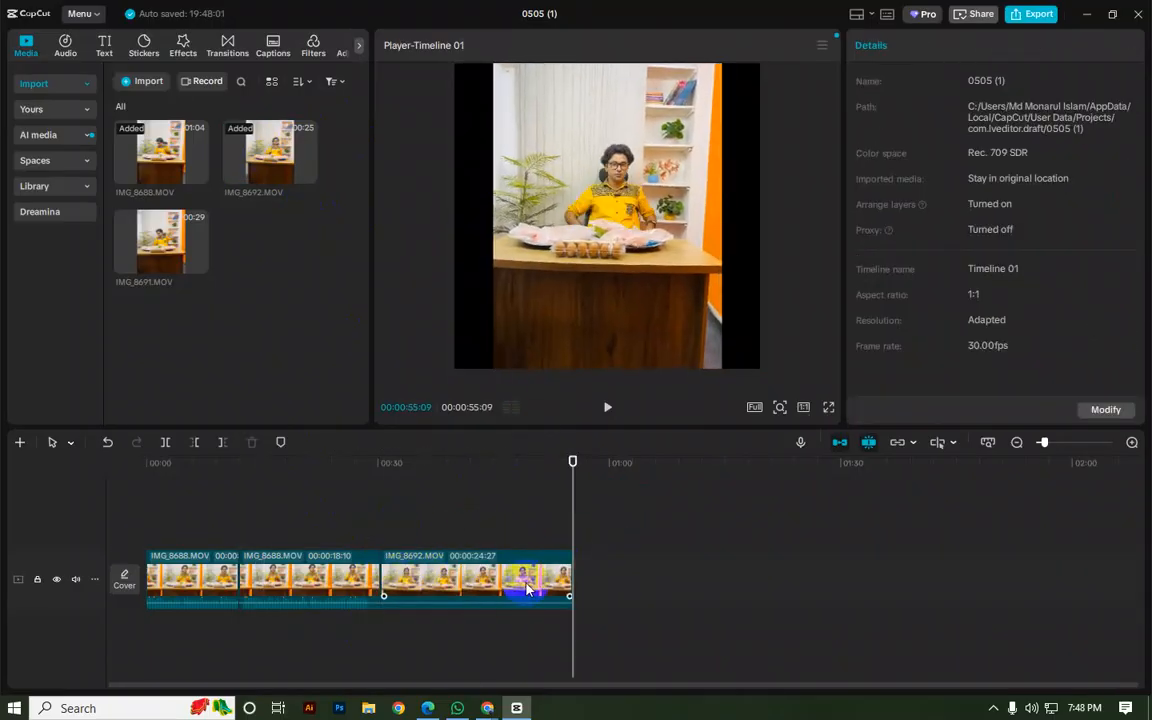
{"action": "left_click", "coordinate": [506, 600]}
{"action": "key", "text": "Delete"}
Step: Append IMG_8691.MOV after the last segment, preview it briefly and delete it from the timeline
{"action": "left_click_drag", "start_coordinate": [185, 255], "coordinate": [381, 553]}
{"action": "left_click_drag", "start_coordinate": [381, 509], "coordinate": [480, 530]}
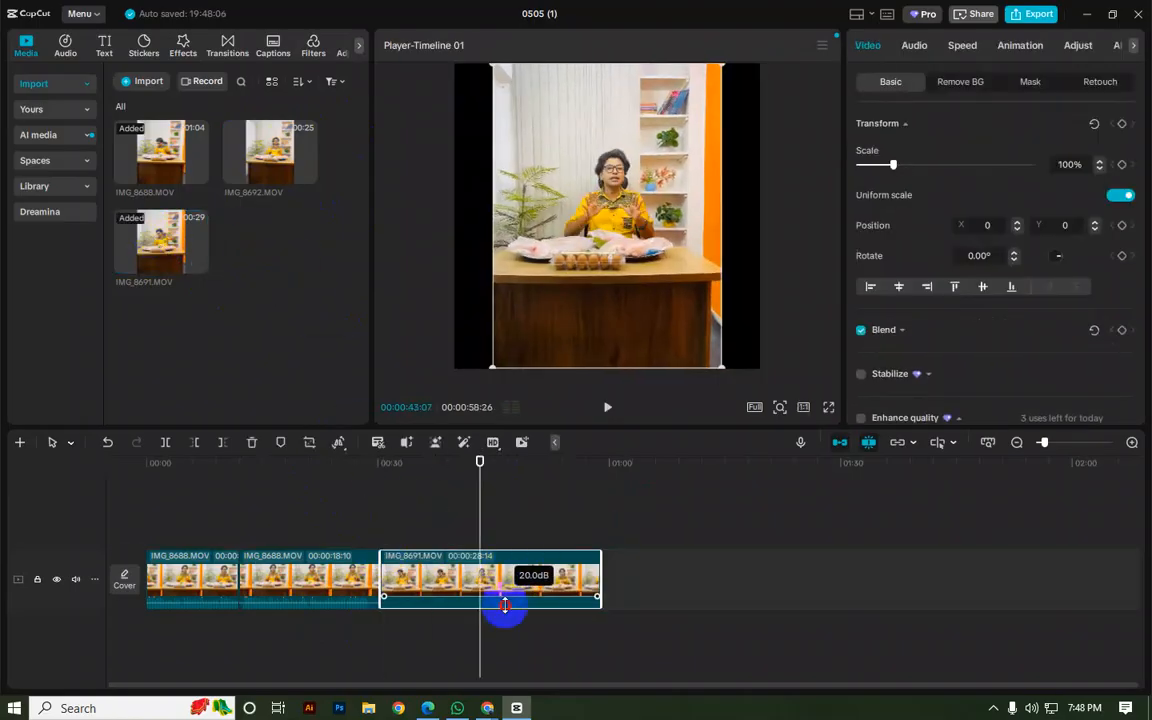
{"action": "key", "text": "space"}
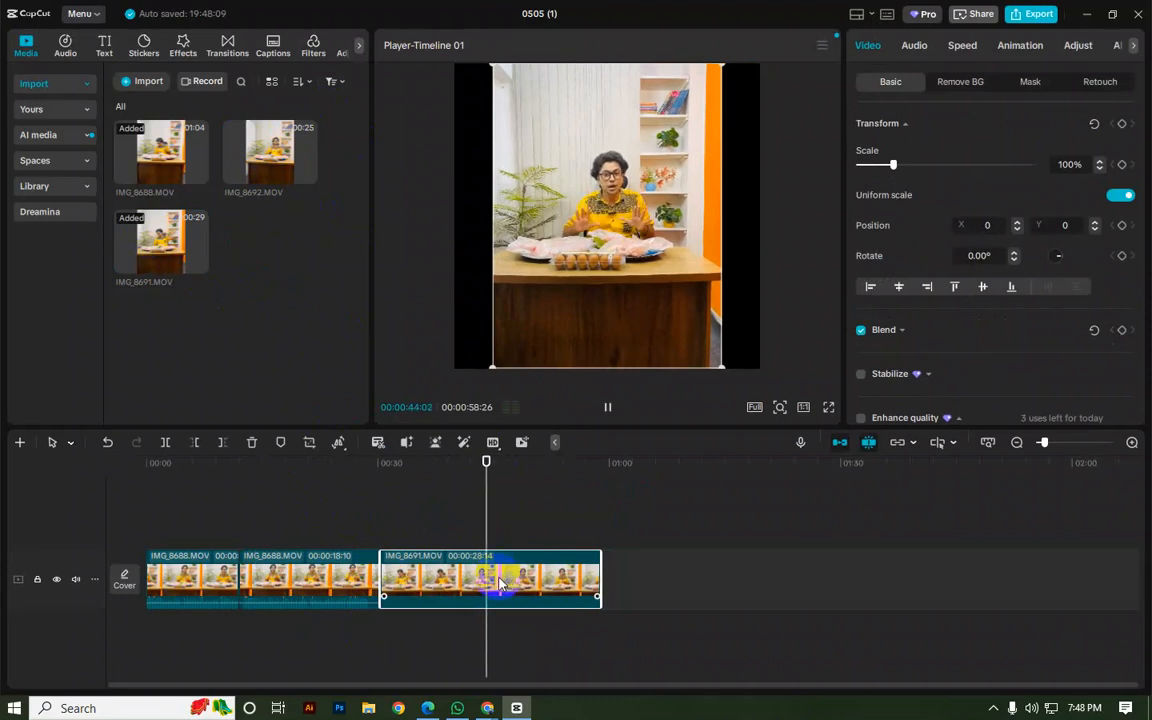
{"action": "key", "text": "Delete"}
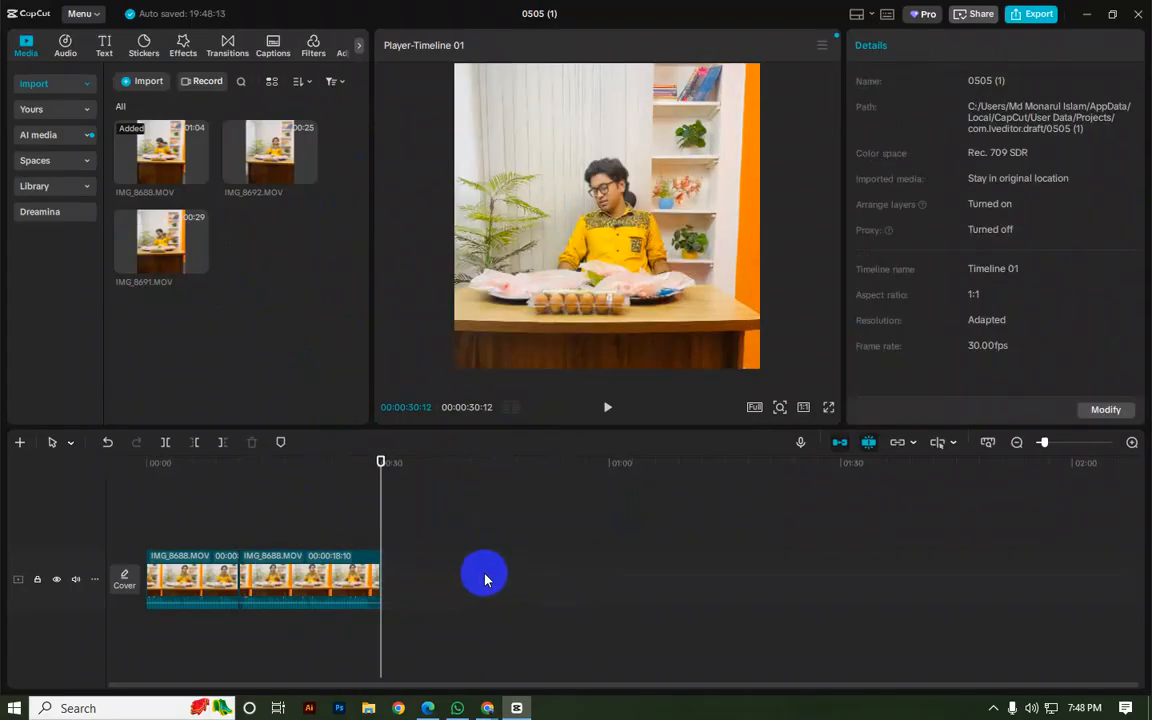
Step: Scrub to 00:00:28:28 and trim off the rest of the second IMG_8688.MOV segment after that point
{"action": "left_click", "coordinate": [302, 525]}
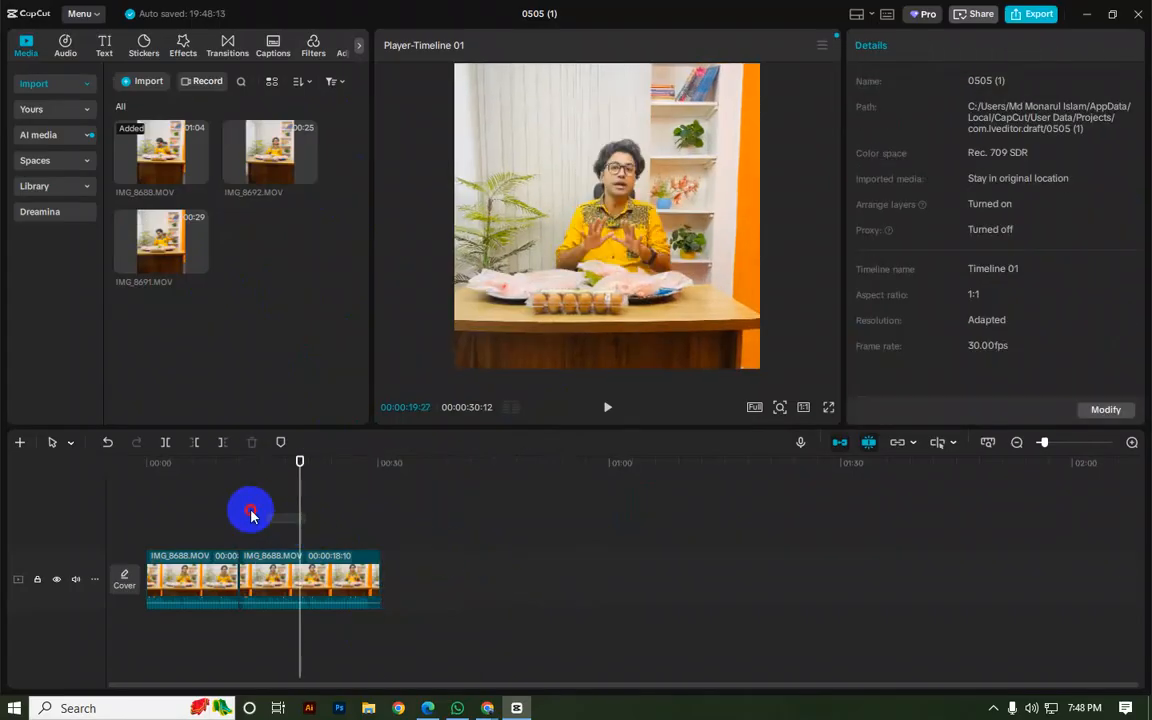
{"action": "left_click_drag", "start_coordinate": [150, 518], "coordinate": [371, 573]}
{"action": "left_click", "coordinate": [370, 580]}
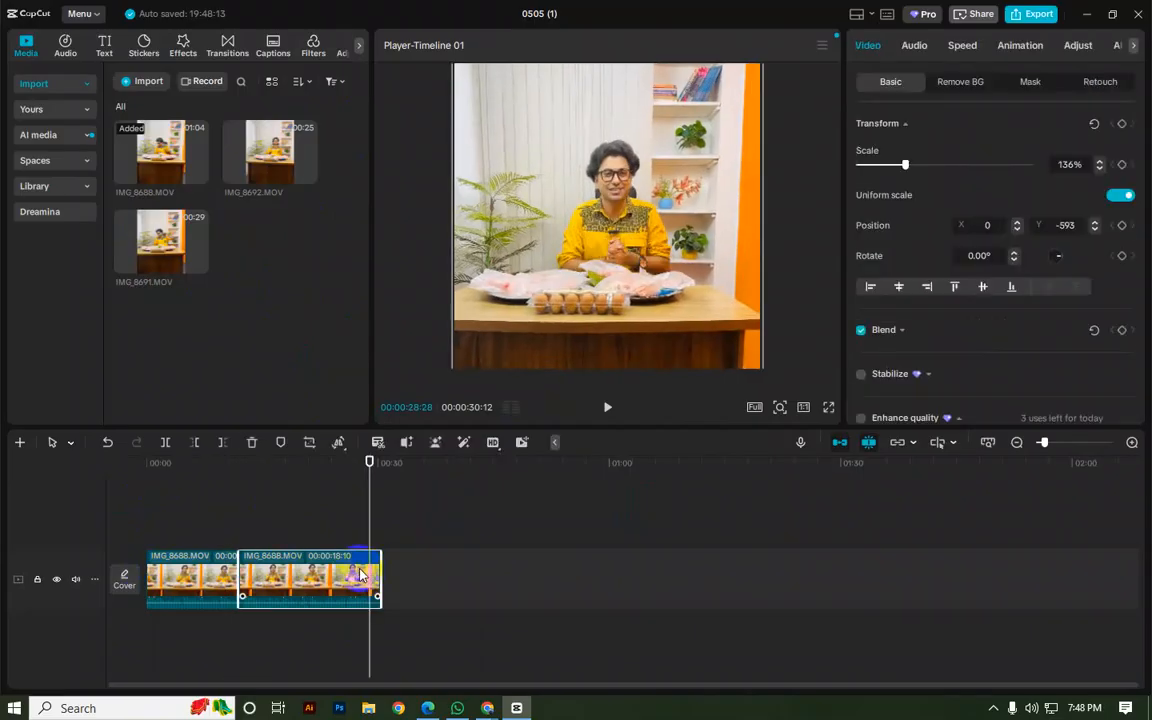
{"action": "left_click", "coordinate": [194, 526]}
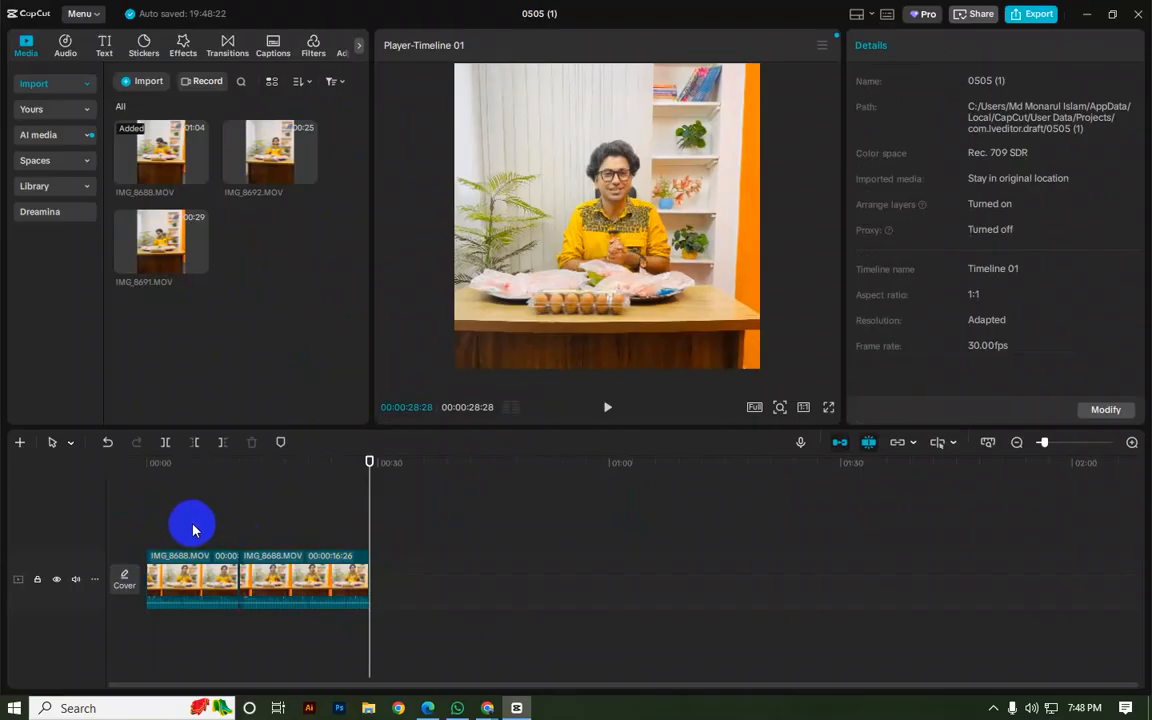
Step: Select both remaining segments, enlarge the timeline scale to examine them, and clear the selection
{"action": "left_click", "coordinate": [173, 541]}
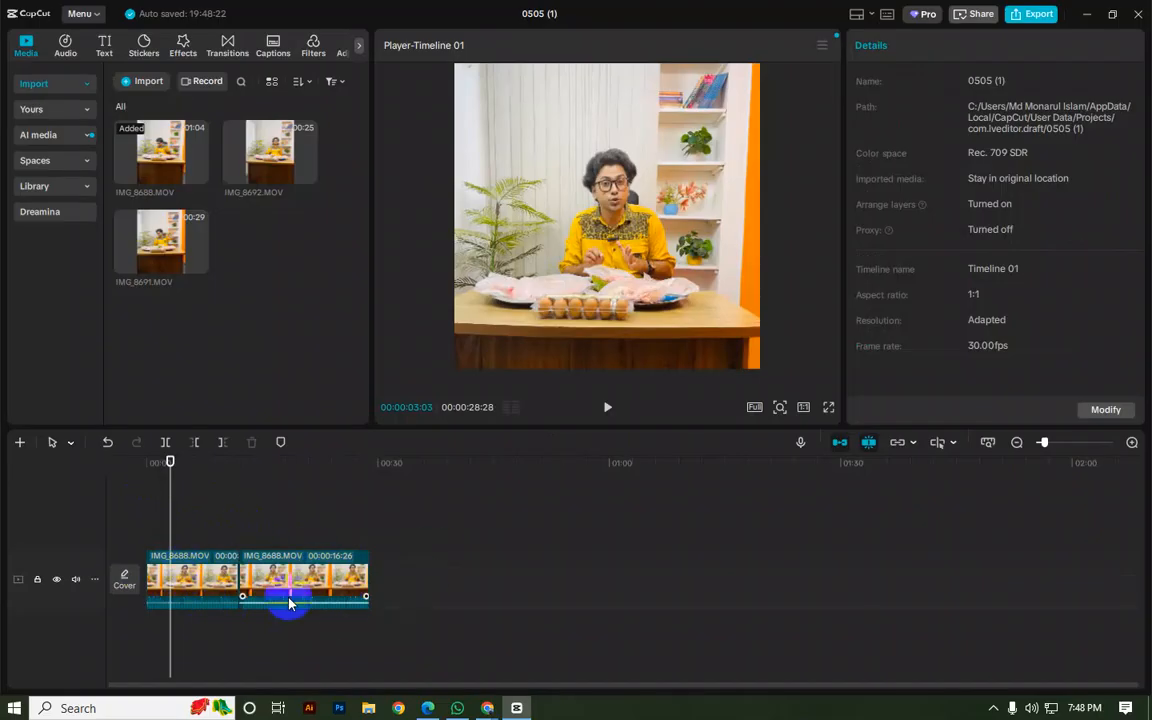
{"action": "left_click_drag", "start_coordinate": [201, 524], "coordinate": [272, 582]}
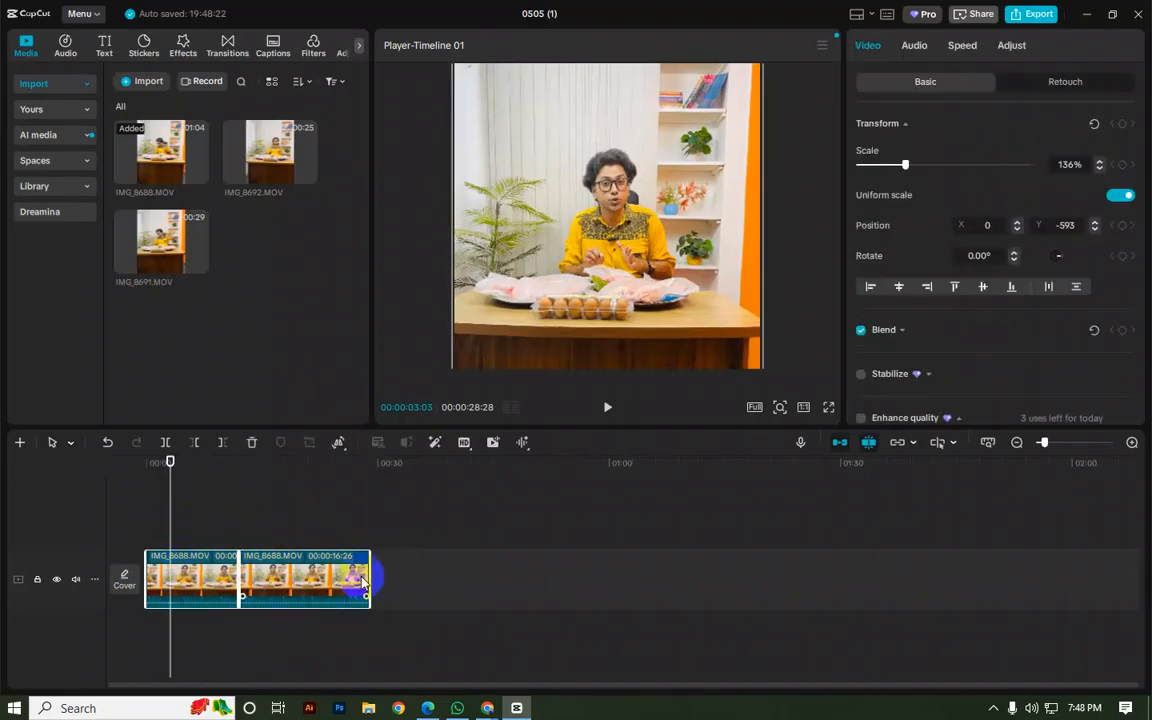
{"action": "left_click_drag", "start_coordinate": [1045, 445], "coordinate": [1046, 445]}
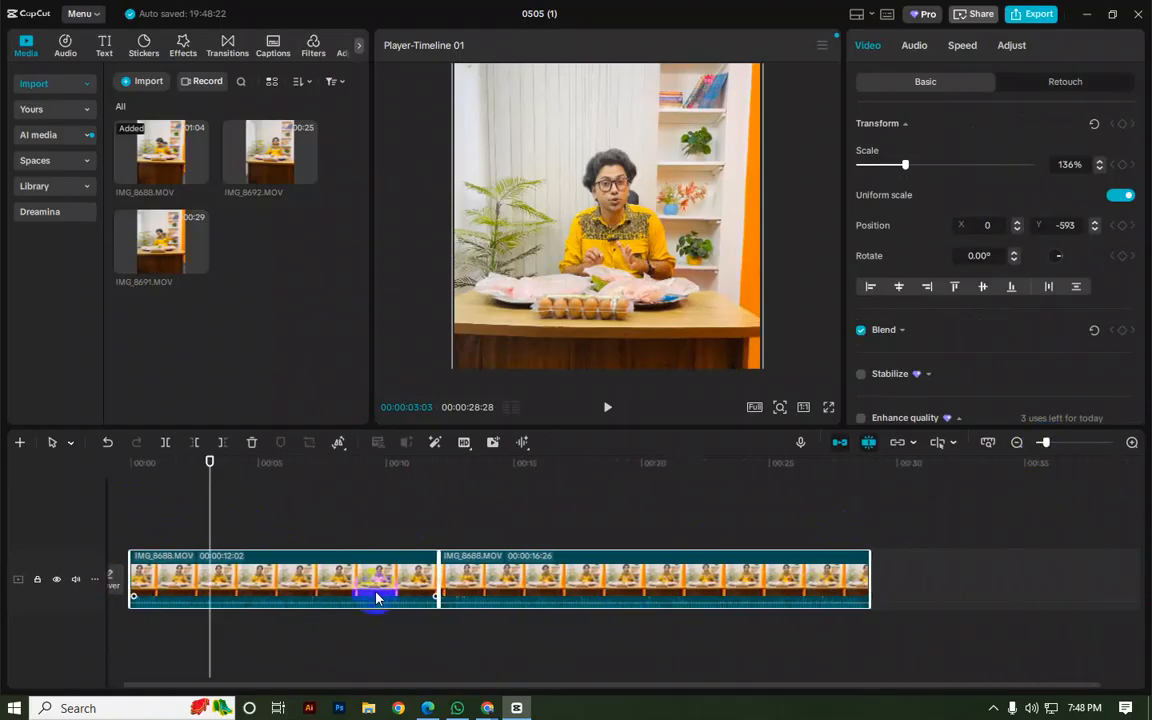
{"action": "left_click", "coordinate": [136, 527]}
{"action": "left_click_drag", "start_coordinate": [234, 527], "coordinate": [154, 607]}
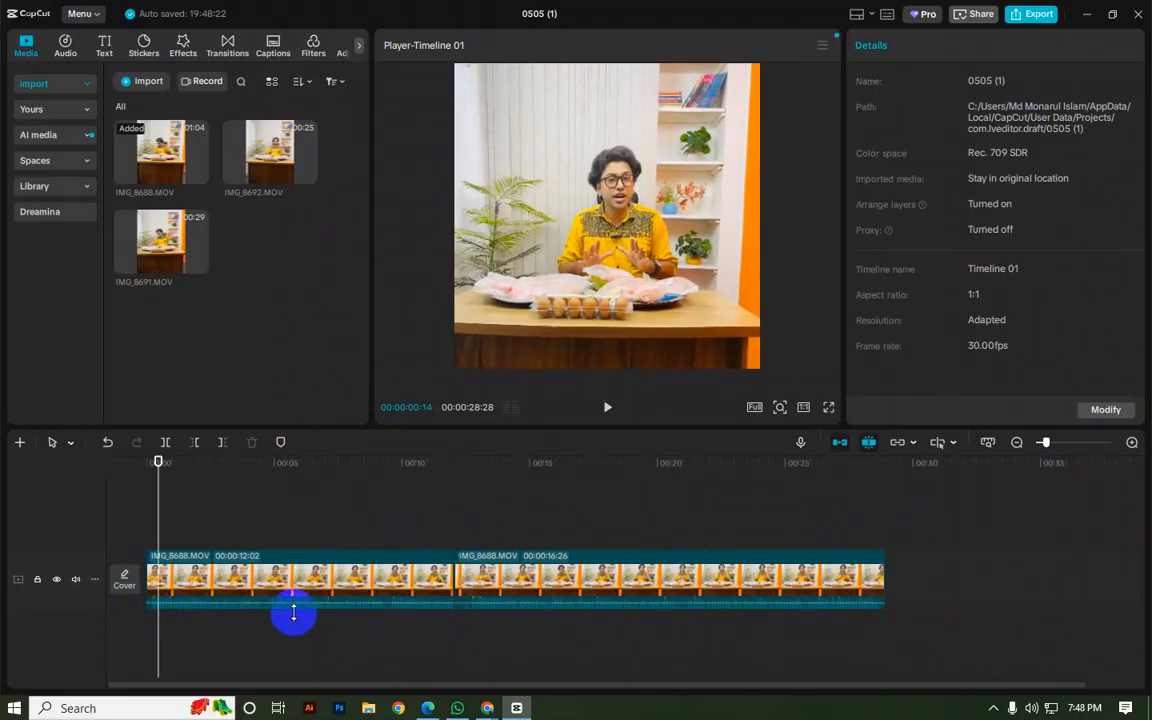
Step: Scrub through the first IMG_8688.MOV segment and play the timeline from the start
{"action": "left_click", "coordinate": [403, 615]}
{"action": "left_click", "coordinate": [313, 530]}
{"action": "left_click_drag", "start_coordinate": [363, 535], "coordinate": [196, 566]}
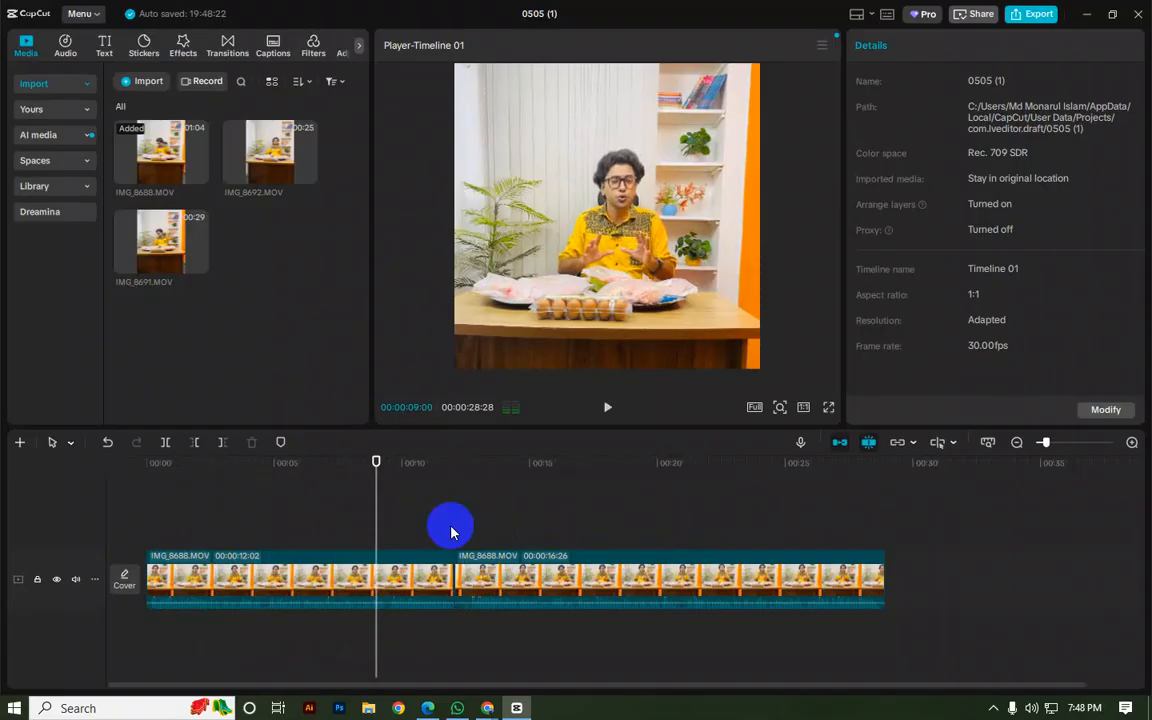
{"action": "left_click_drag", "start_coordinate": [373, 524], "coordinate": [130, 519]}
{"action": "key", "text": "space"}
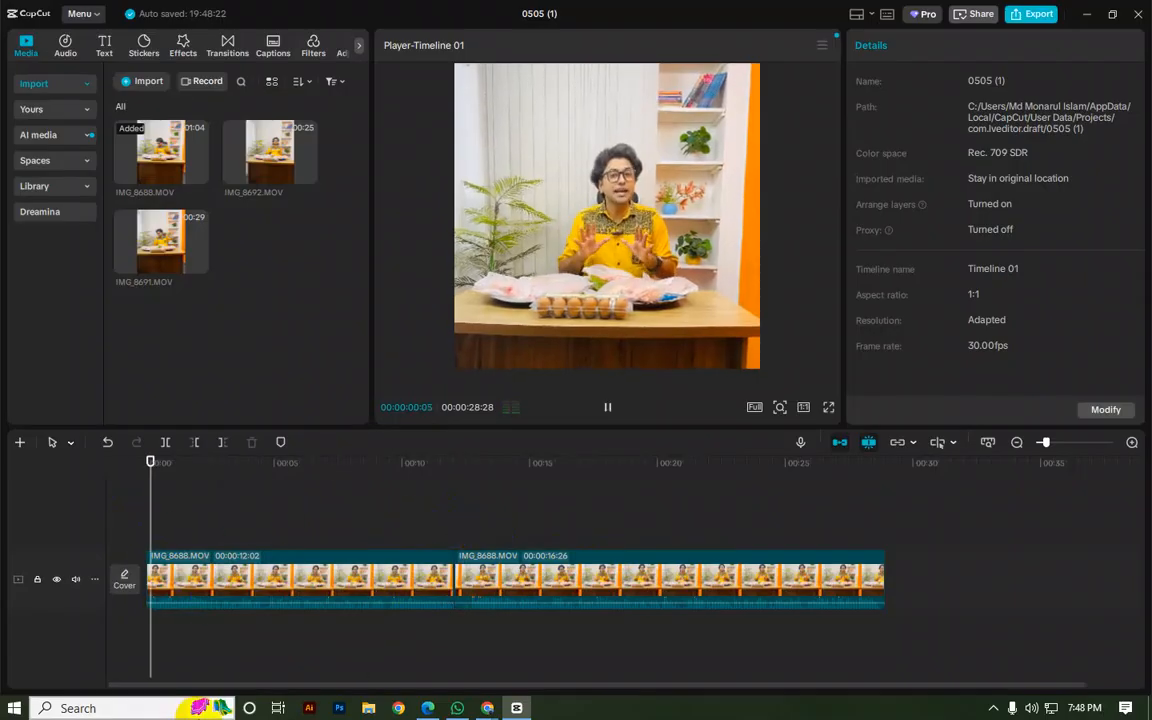
{"action": "left_click", "coordinate": [212, 708]}
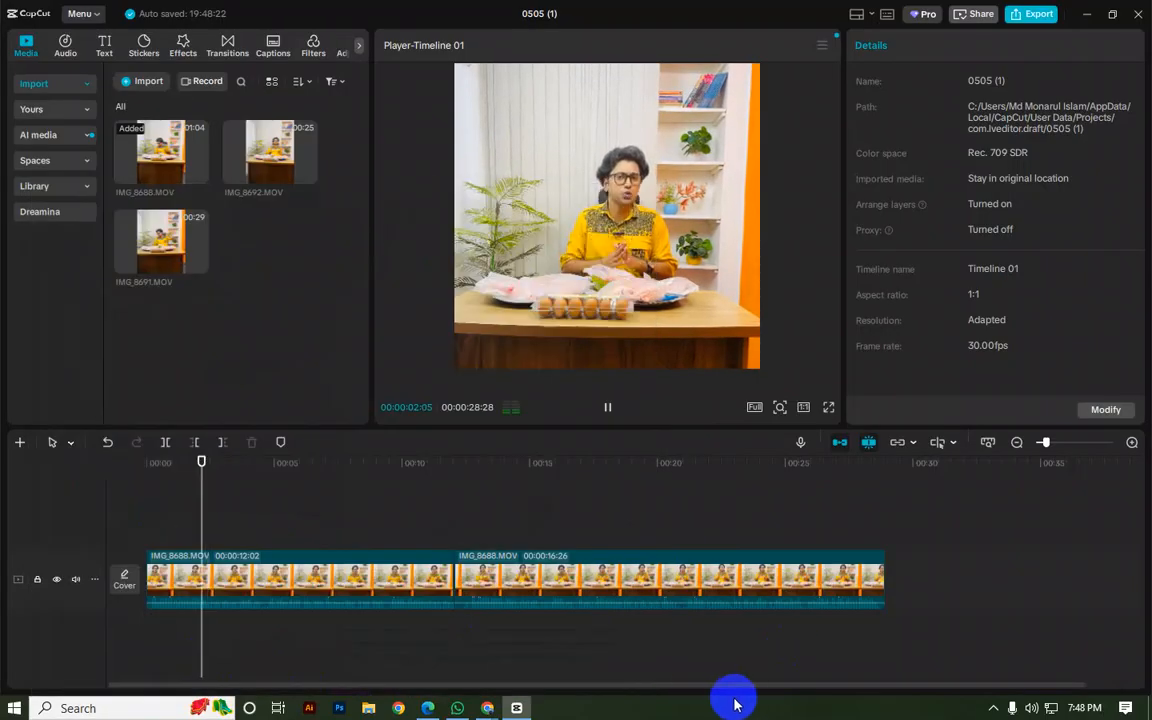
Step: Scrub and replay the opening seconds to find where an insert clip fits, stopping at 00:00:02:28
{"action": "left_click", "coordinate": [218, 640]}
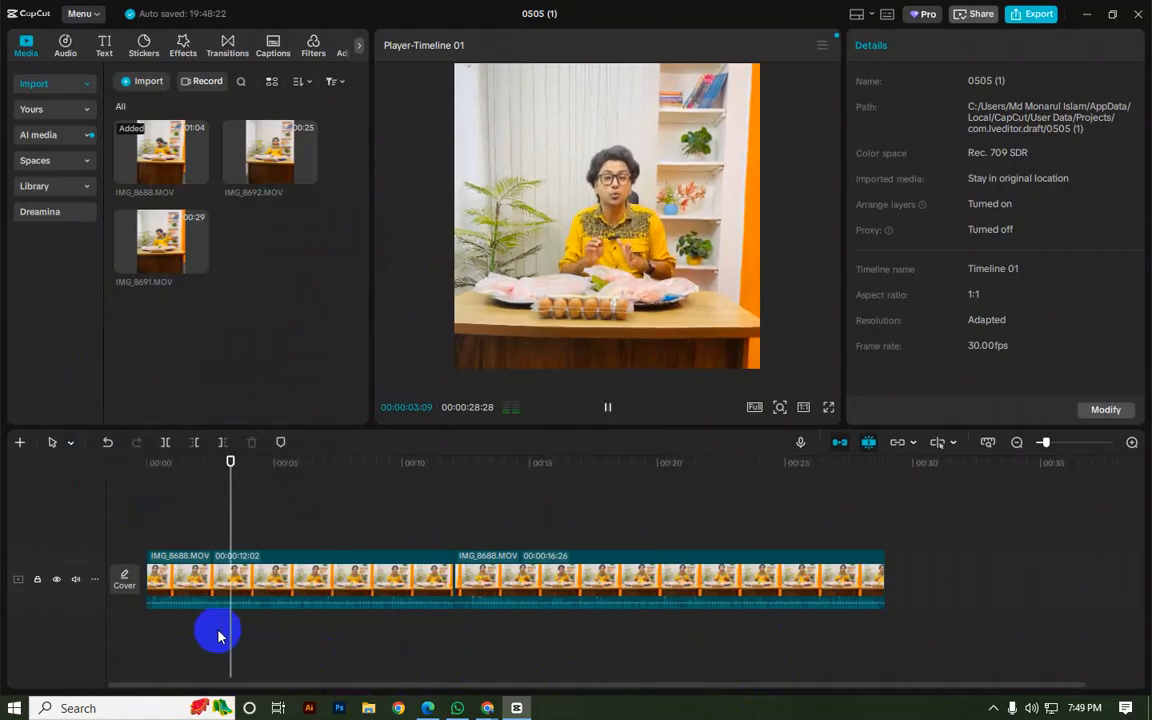
{"action": "mouse_move", "coordinate": [218, 635]}
{"action": "left_mouse_down"}
{"action": "mouse_move", "coordinate": [216, 625]}
{"action": "mouse_move", "coordinate": [222, 633]}
{"action": "left_mouse_up"}
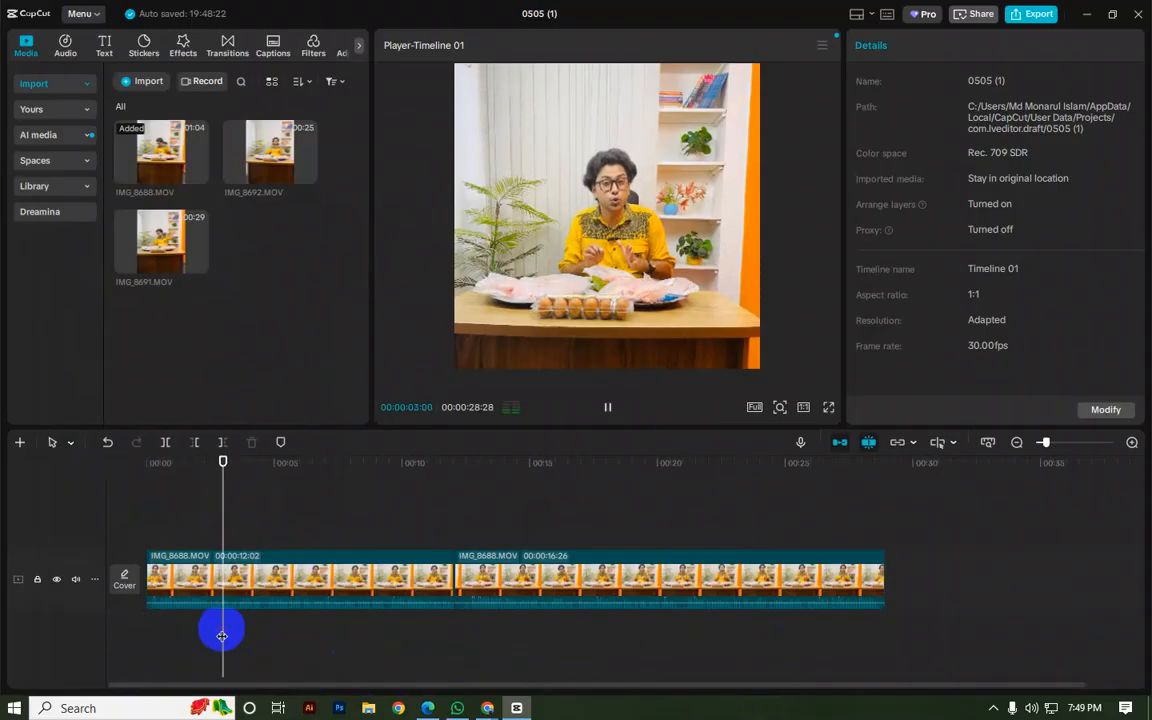
{"action": "left_click", "coordinate": [221, 636]}
{"action": "left_click", "coordinate": [246, 558]}
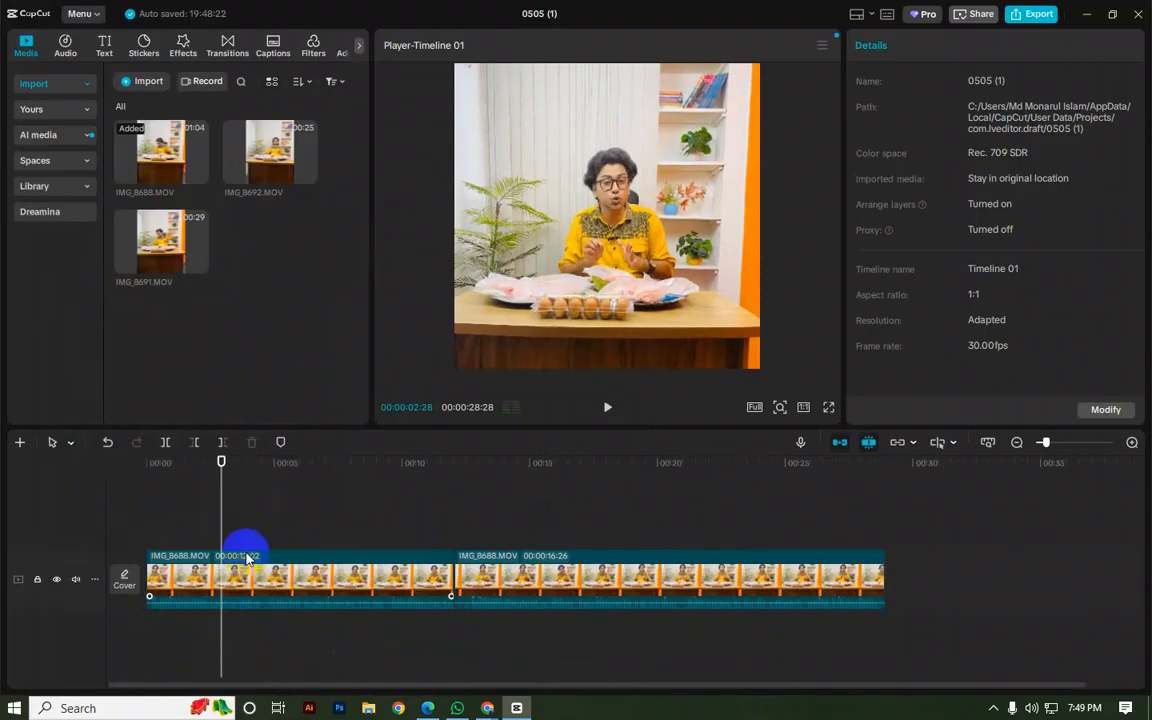
{"action": "key", "text": "space"}
{"action": "key", "text": "space"}
{"action": "left_click", "coordinate": [205, 525]}
{"action": "left_click_drag", "start_coordinate": [205, 525], "coordinate": [221, 514]}
{"action": "left_click", "coordinate": [166, 570]}
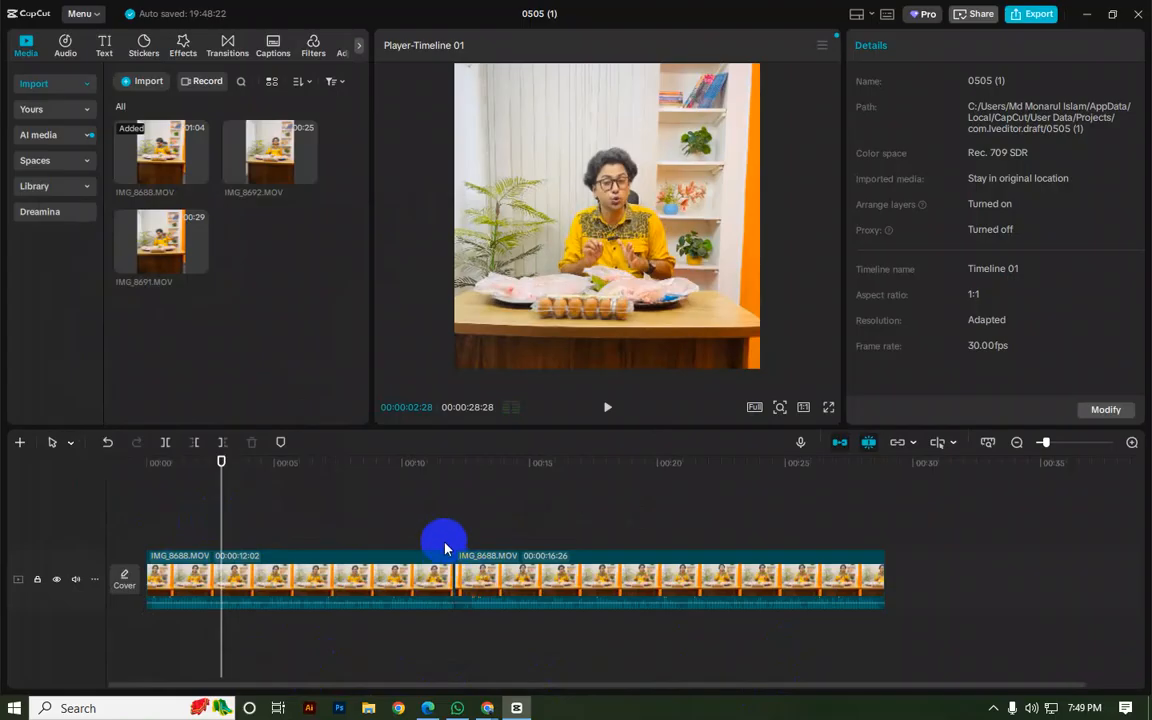
Step: Select both IMG_8688.MOV segments and raise their audio volume to 12.9 dB
{"action": "left_click", "coordinate": [445, 560]}
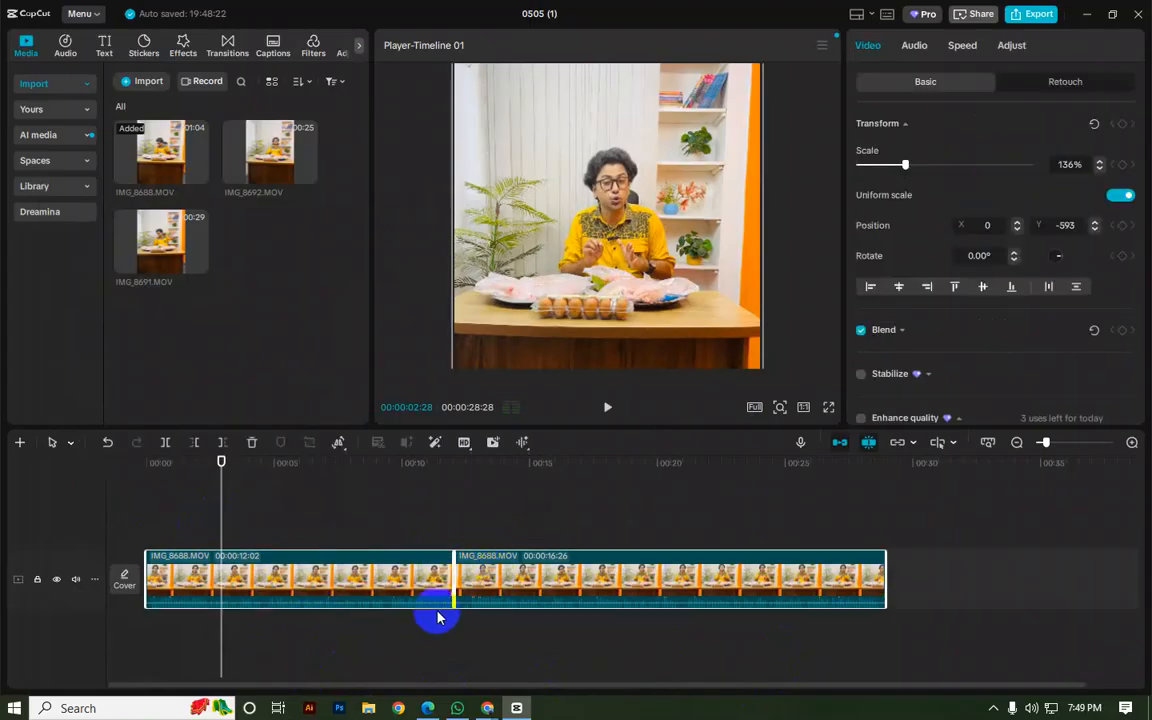
{"action": "left_click", "coordinate": [528, 601]}
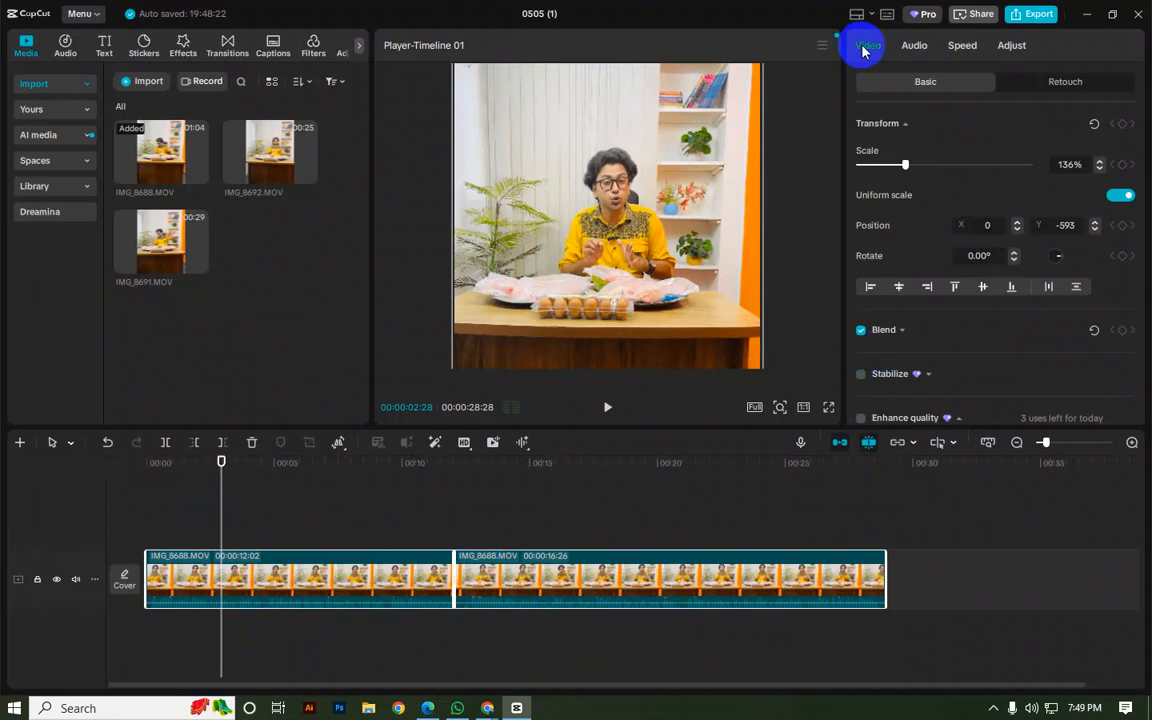
{"action": "left_click", "coordinate": [918, 47]}
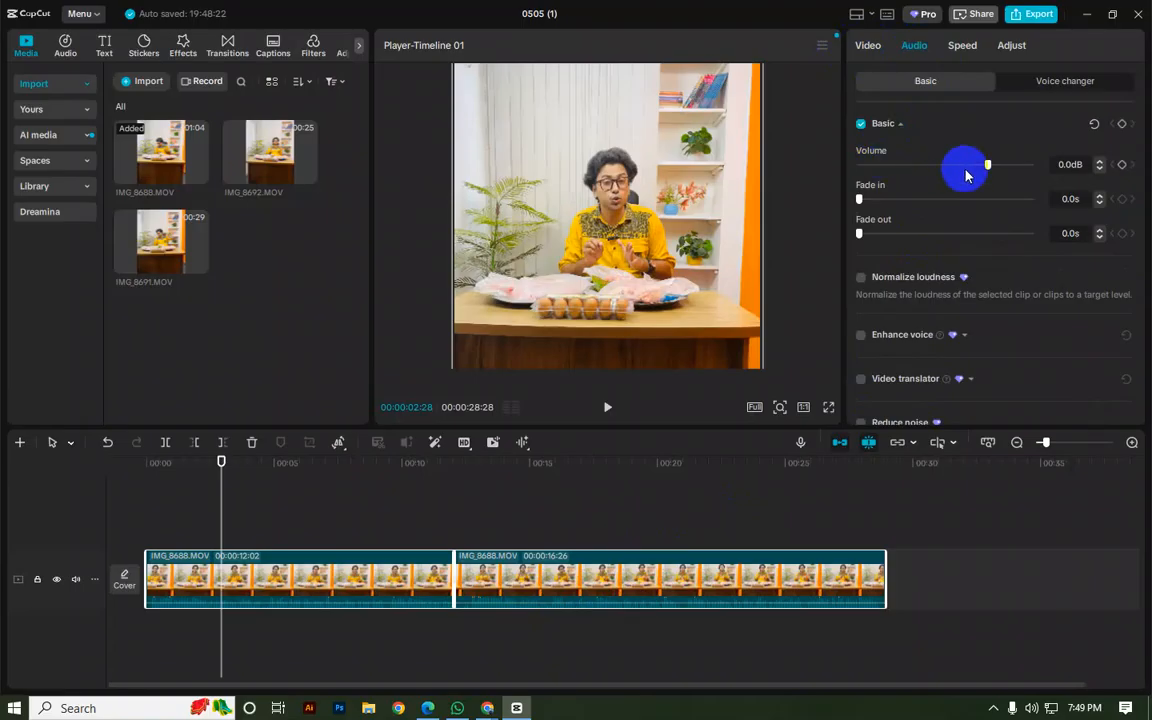
{"action": "left_click_drag", "start_coordinate": [987, 170], "coordinate": [1013, 172]}
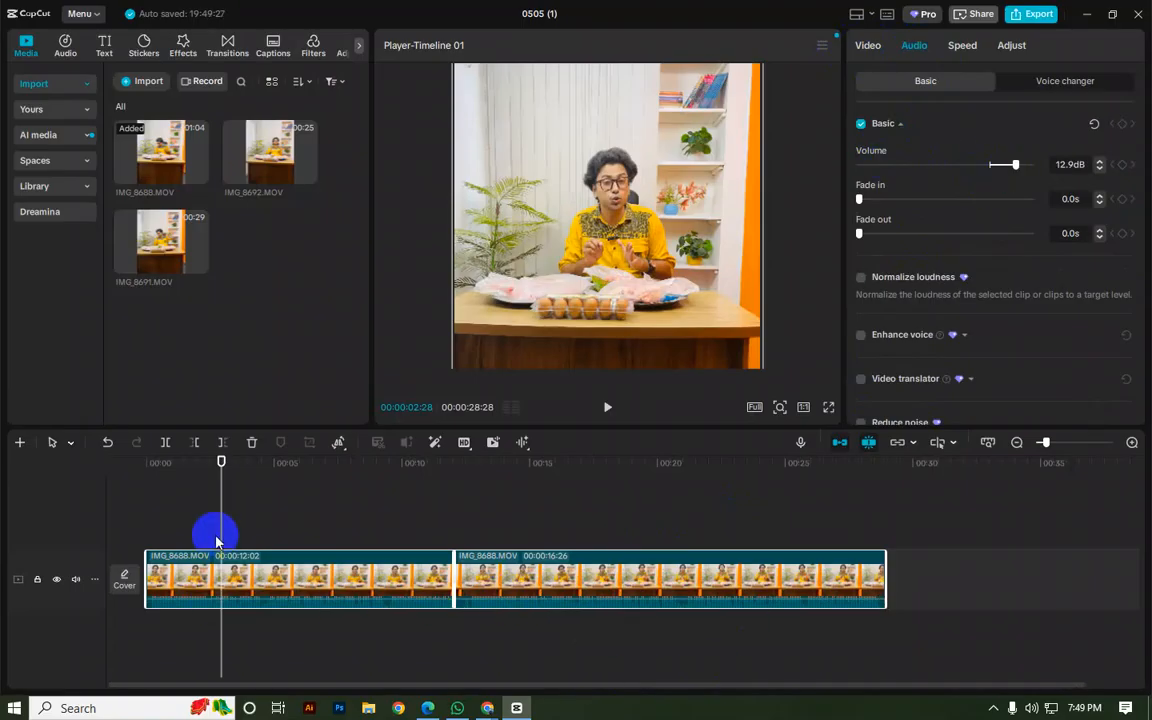
Step: Play the timeline from the start to check the raised volume, and return the playhead to 00:00:02:28
{"action": "left_click_drag", "start_coordinate": [218, 530], "coordinate": [148, 556]}
{"action": "left_click", "coordinate": [608, 407]}
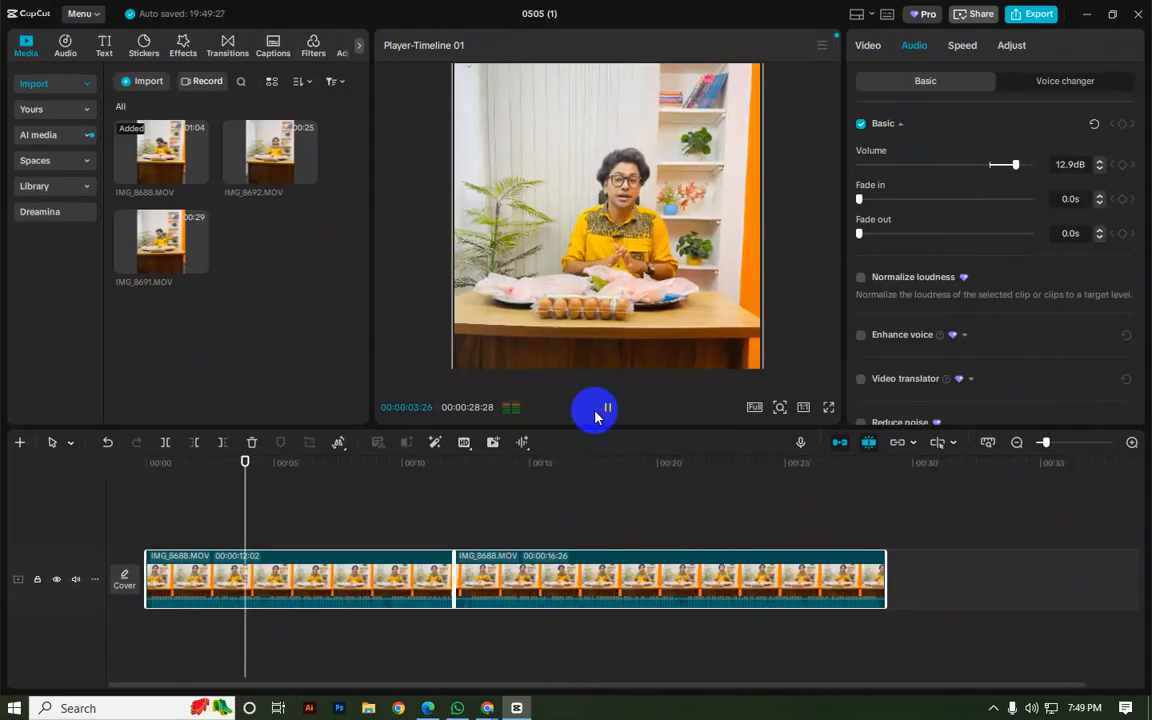
{"action": "left_click", "coordinate": [606, 410]}
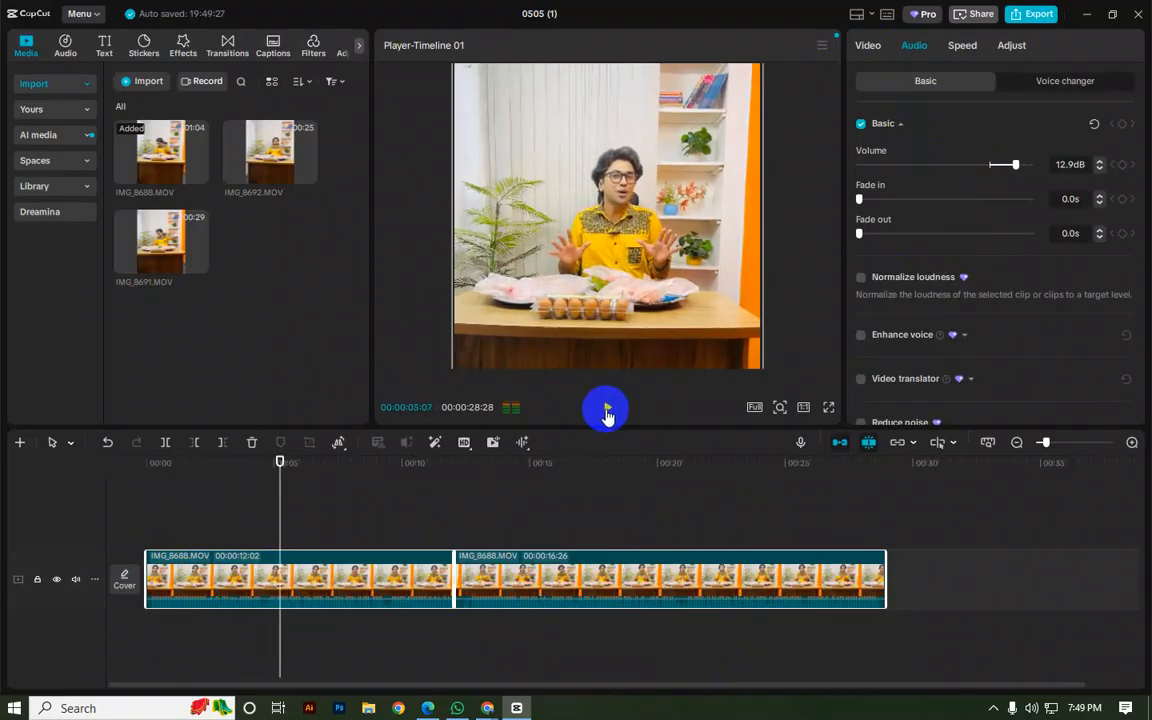
{"action": "left_click", "coordinate": [248, 526]}
{"action": "left_click", "coordinate": [224, 530]}
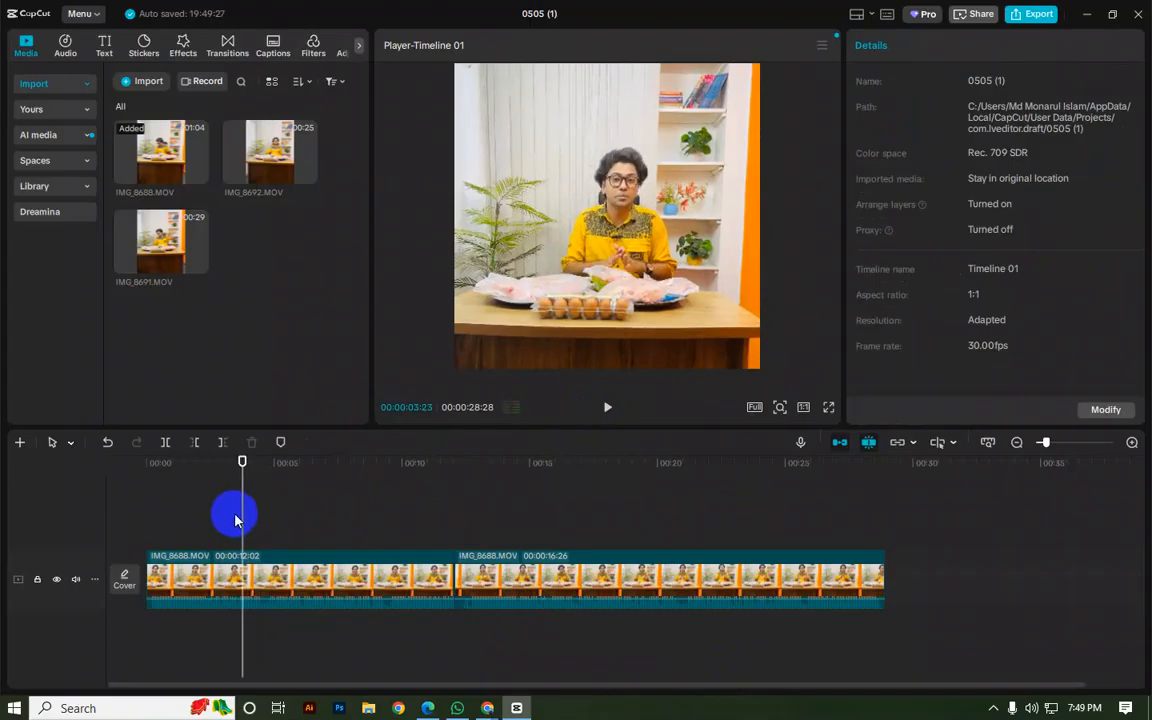
{"action": "left_click_drag", "start_coordinate": [224, 524], "coordinate": [221, 524]}
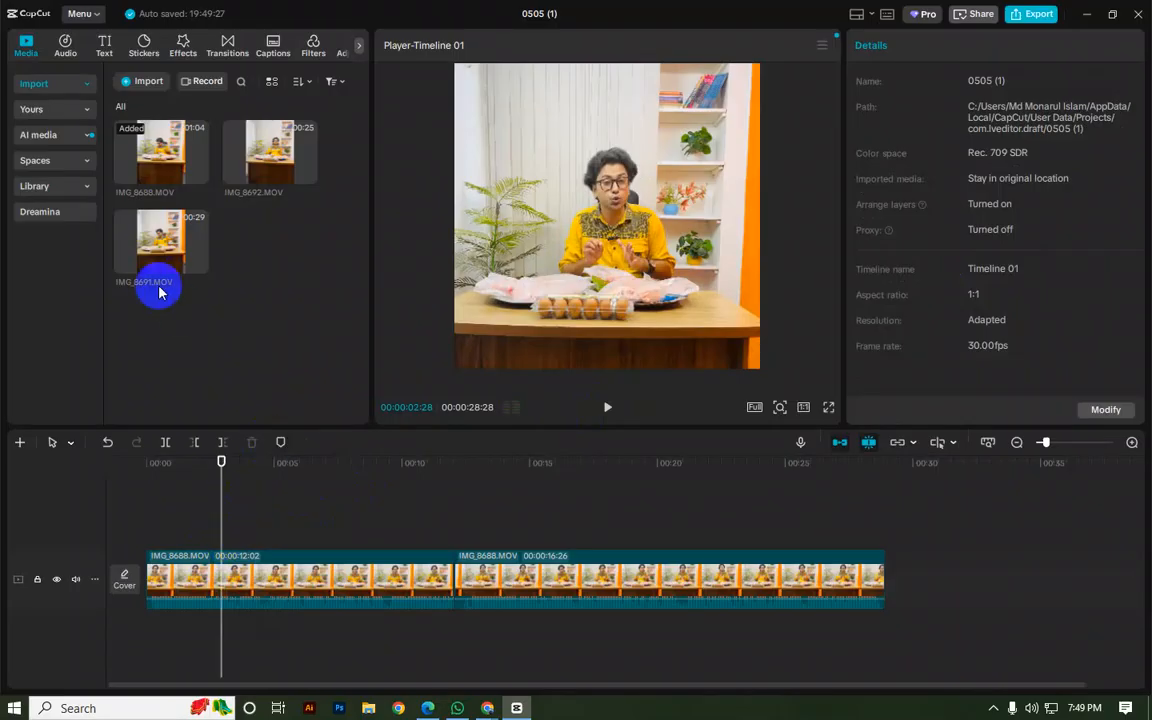
Step: Import the three PinDown.io video clips ending in 36504, 36384 and 36070 from the Downloads folder
{"action": "left_click", "coordinate": [148, 88]}
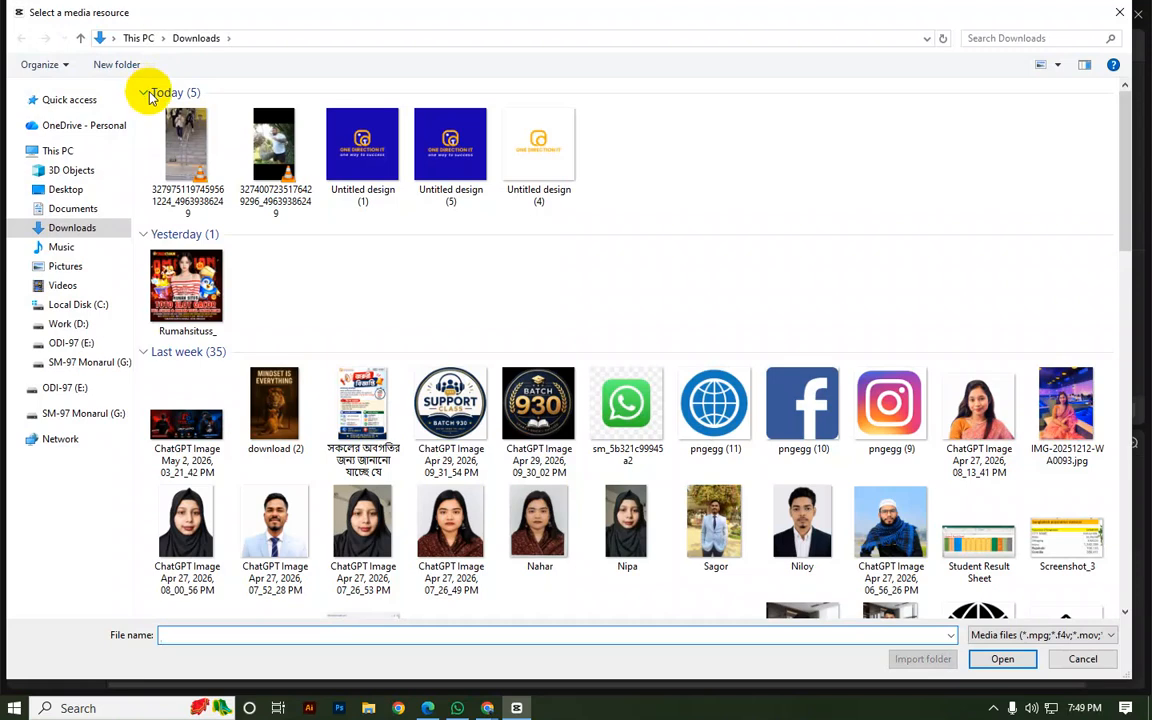
{"action": "scroll", "coordinate": [761, 265], "scroll_direction": "down", "scroll_amount": 2}
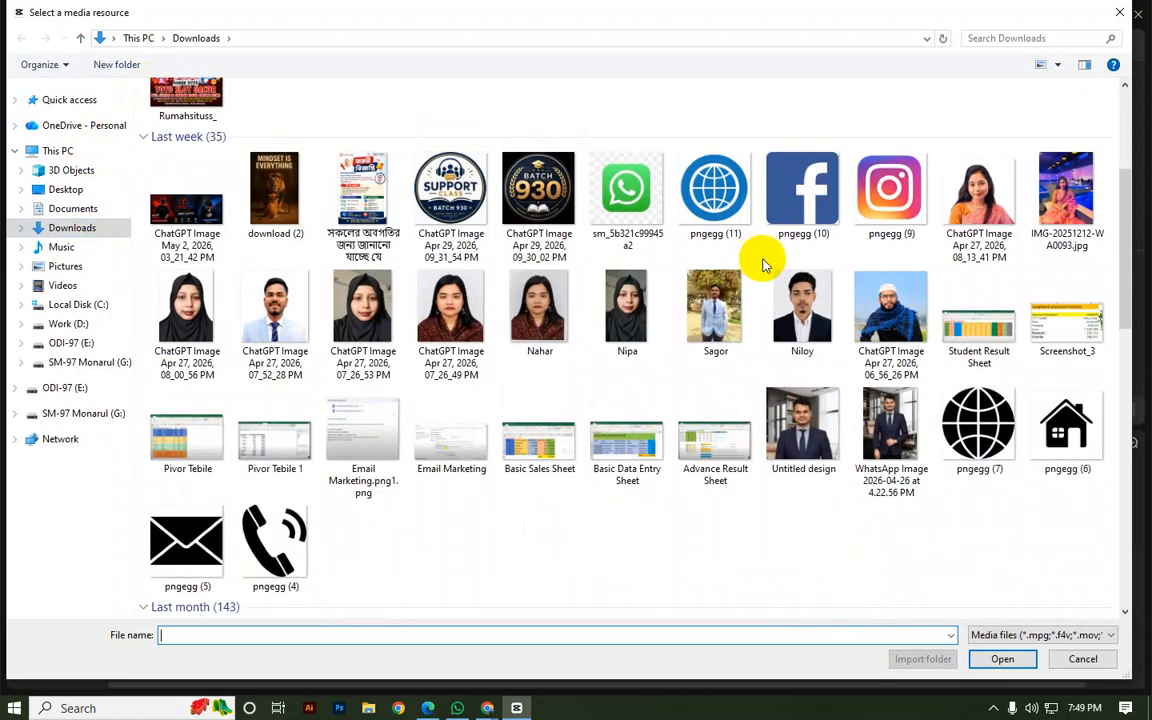
{"action": "scroll", "coordinate": [690, 308], "scroll_direction": "down", "scroll_amount": 5}
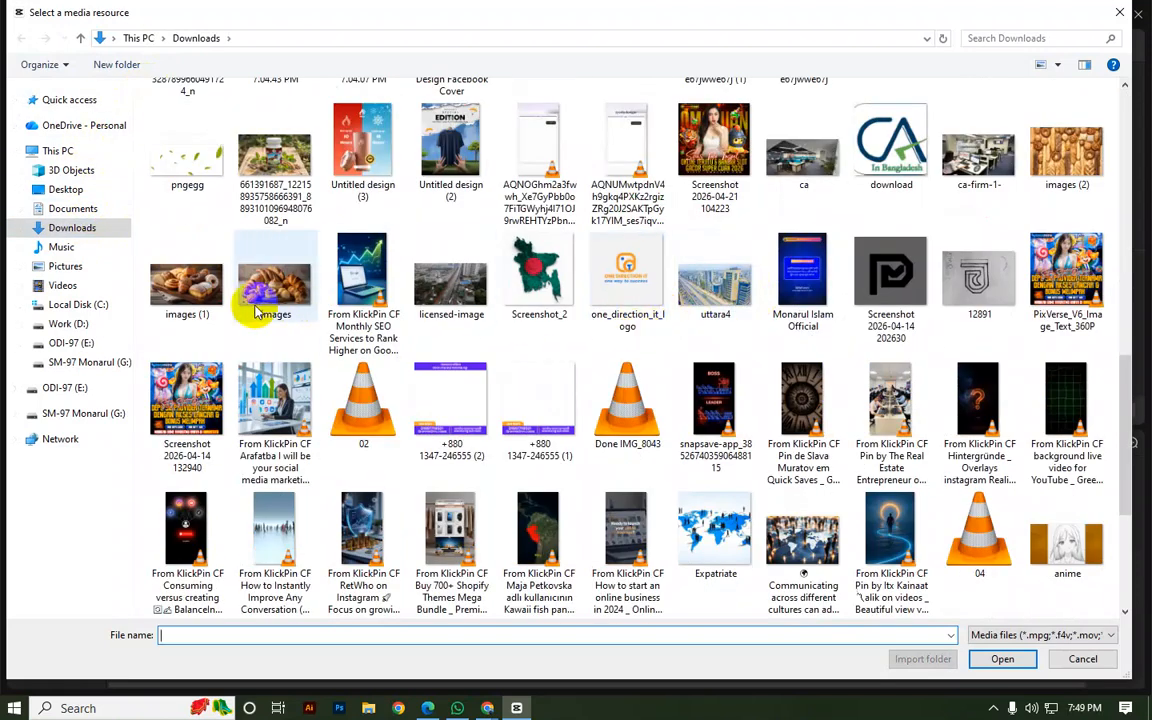
{"action": "scroll", "coordinate": [560, 315], "scroll_direction": "down", "scroll_amount": 3}
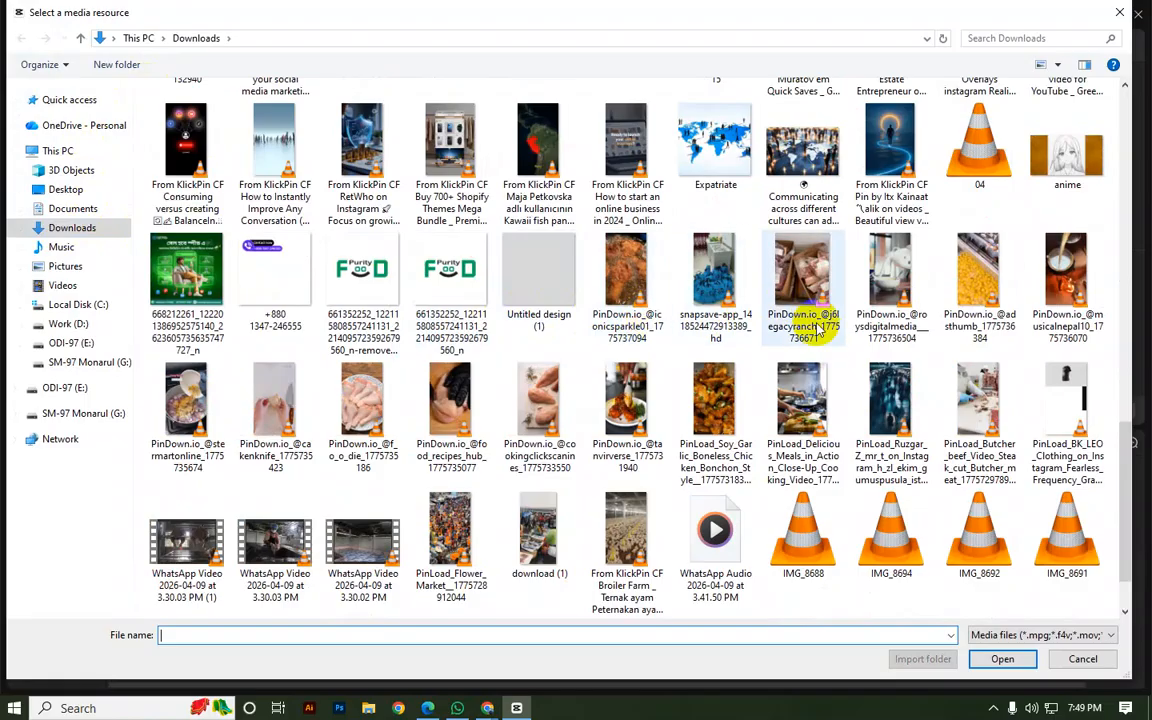
{"action": "left_click", "coordinate": [895, 274]}
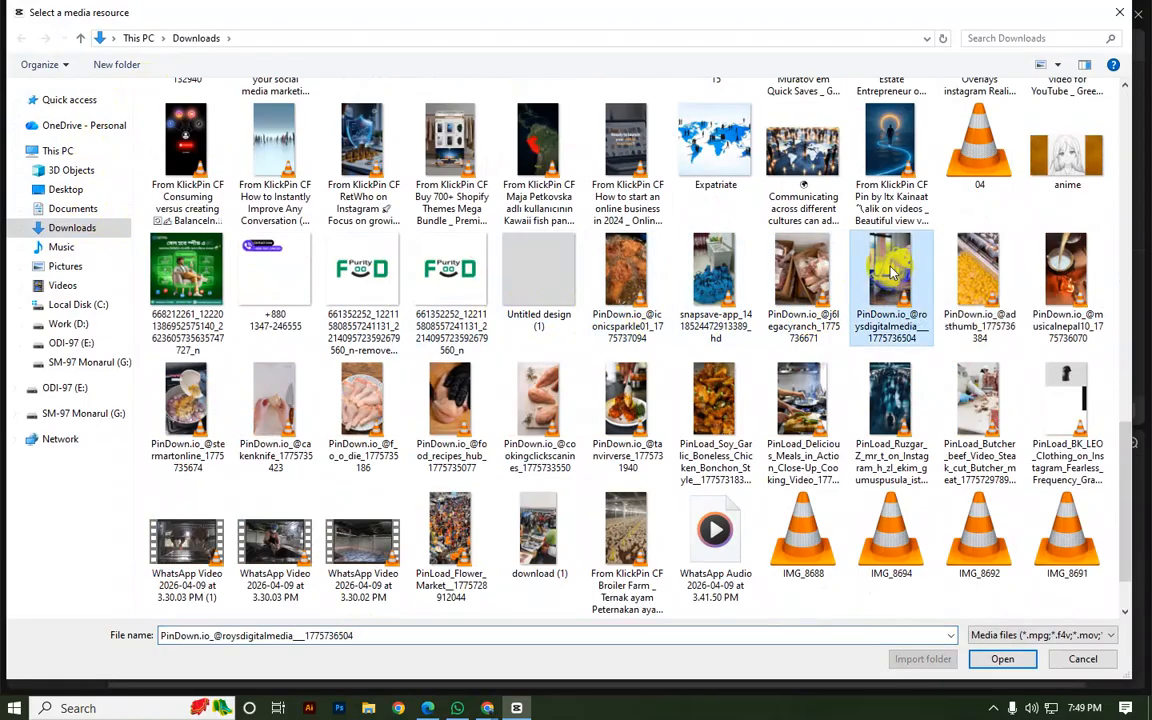
{"action": "left_click", "coordinate": [1090, 302], "text": "ctrl"}
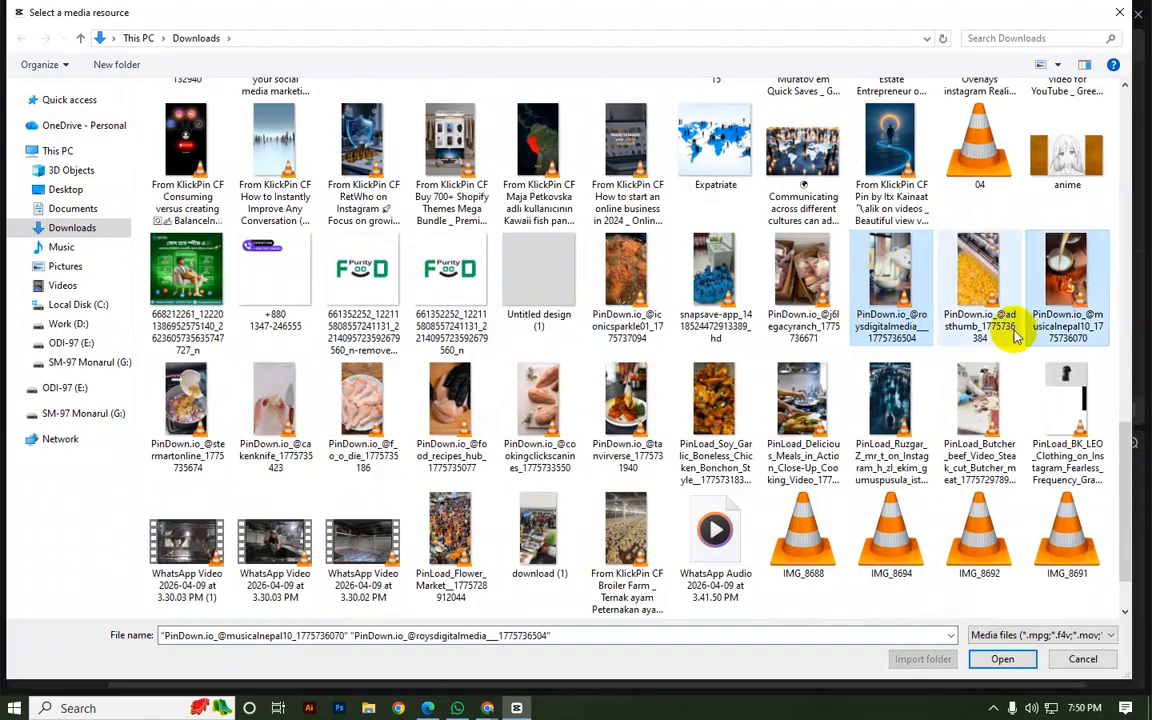
{"action": "left_click", "coordinate": [988, 278], "text": "ctrl"}
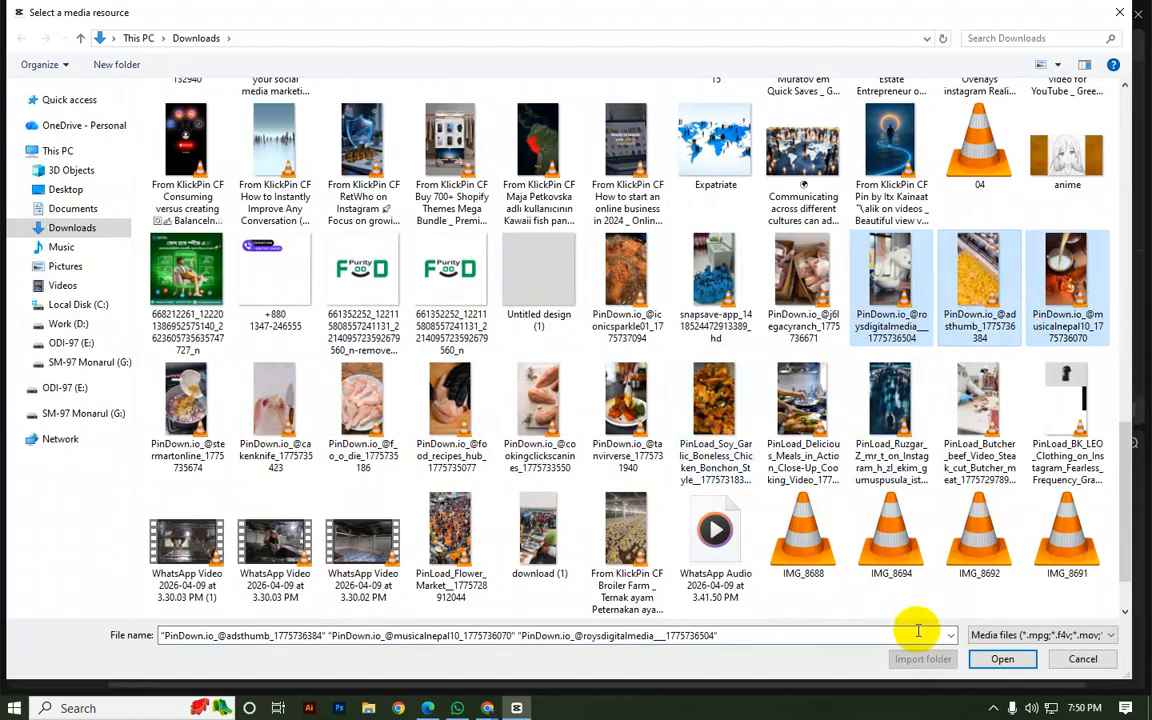
{"action": "left_click", "coordinate": [1002, 658]}
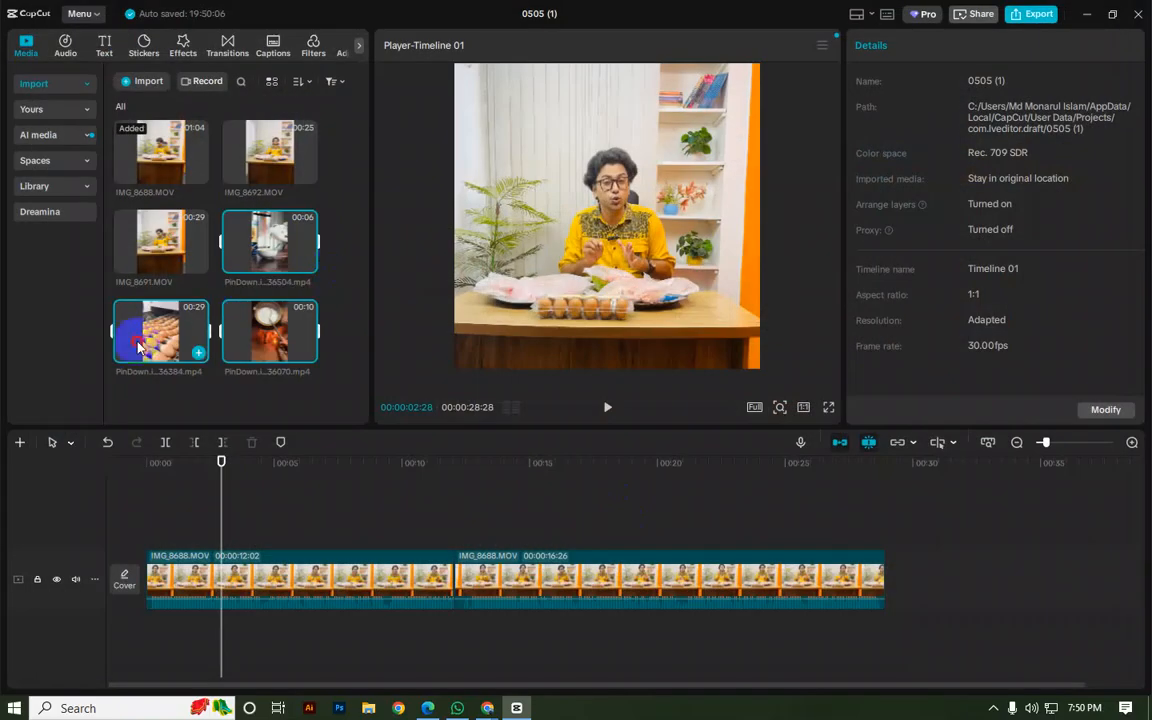
Step: Preview the imported PinDown clips and place the milk clip ending in 36504 on a new track above the main video at 00:00:02:28
{"action": "left_click", "coordinate": [138, 345]}
{"action": "left_click", "coordinate": [244, 337]}
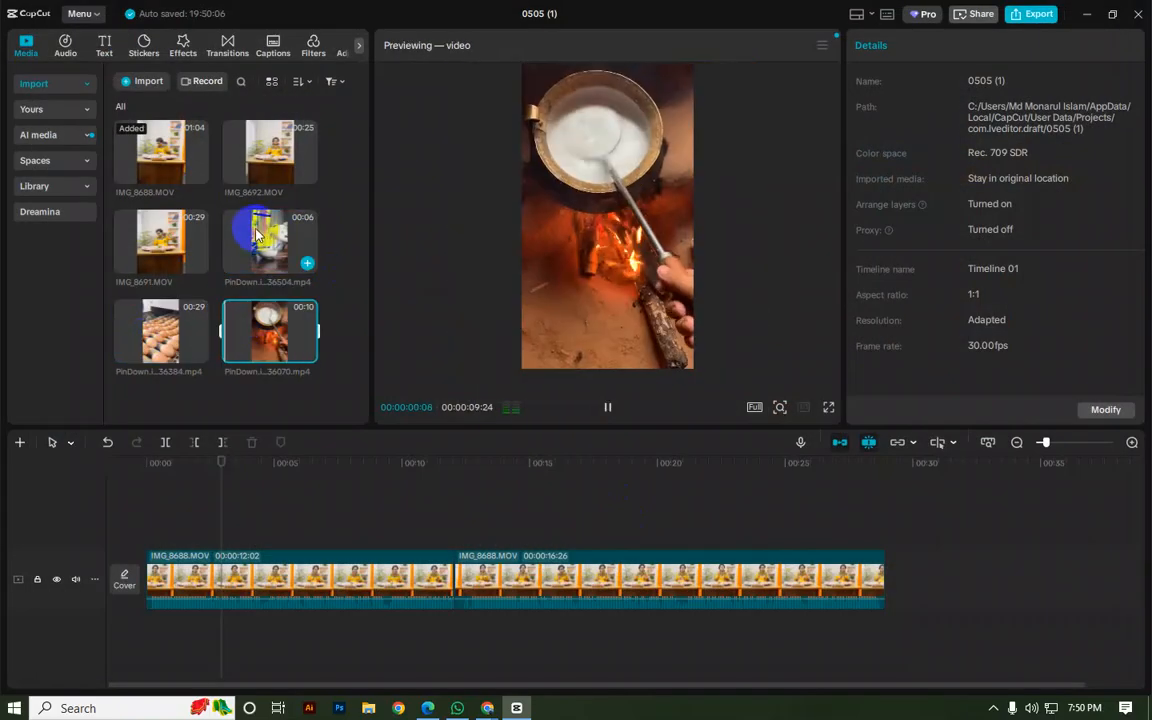
{"action": "left_click", "coordinate": [257, 234]}
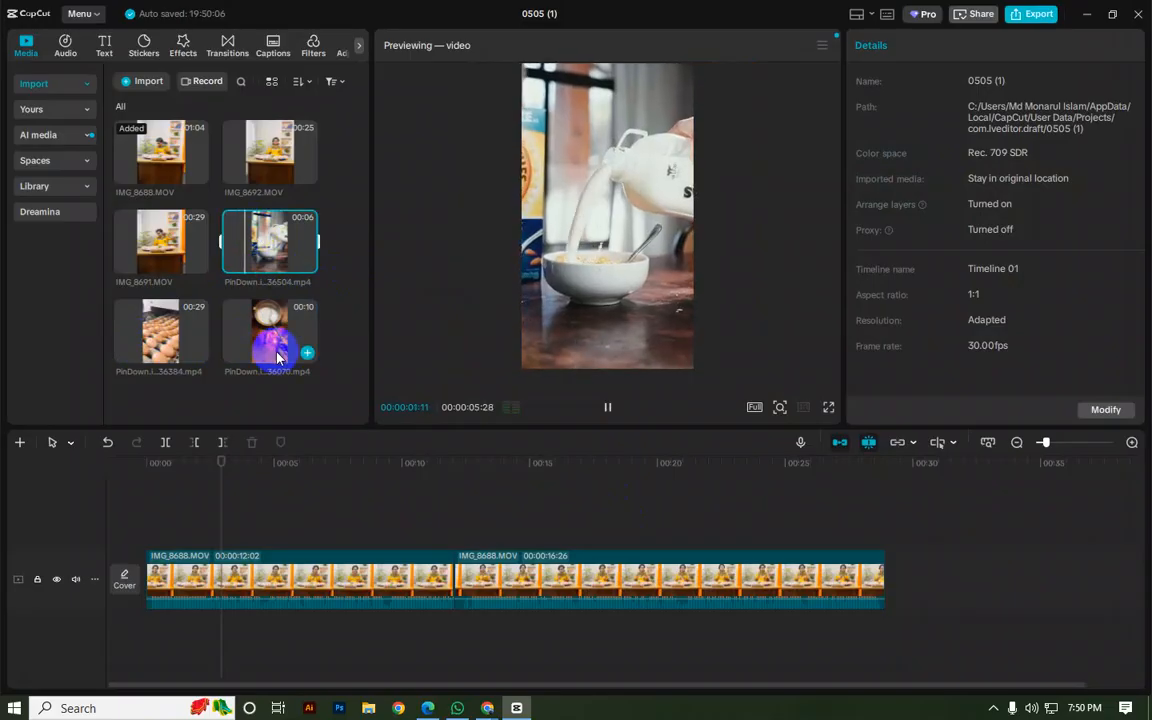
{"action": "left_click_drag", "start_coordinate": [271, 241], "coordinate": [221, 524]}
Step: Play the milk clip overlay and move it about half a second earlier on the upper track, checking it with playback
{"action": "key", "text": "space"}
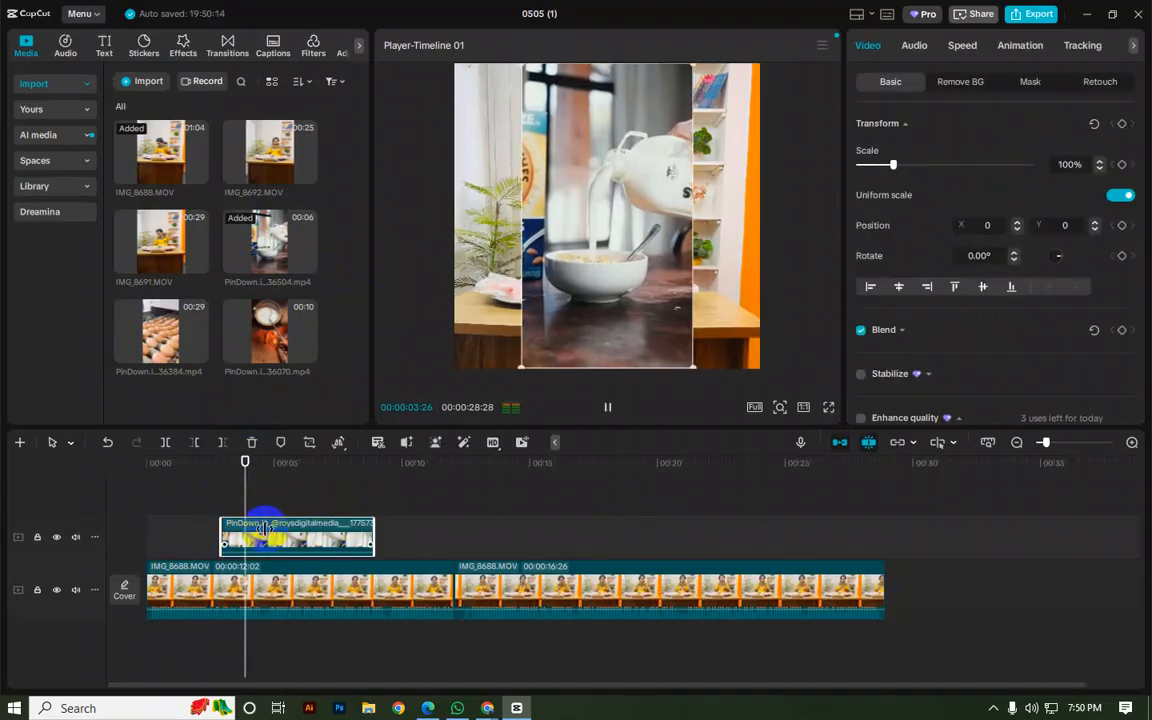
{"action": "left_click", "coordinate": [200, 518]}
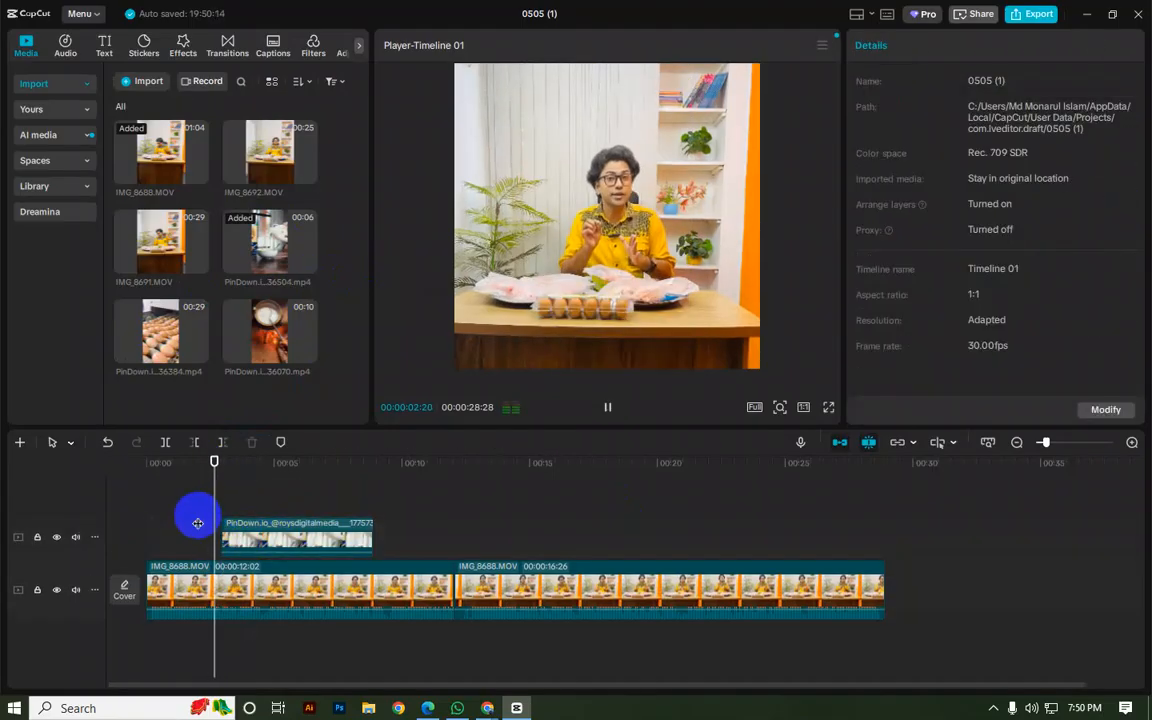
{"action": "left_click_drag", "start_coordinate": [199, 522], "coordinate": [207, 521]}
{"action": "left_click_drag", "start_coordinate": [300, 546], "coordinate": [278, 543]}
{"action": "key", "text": "space"}
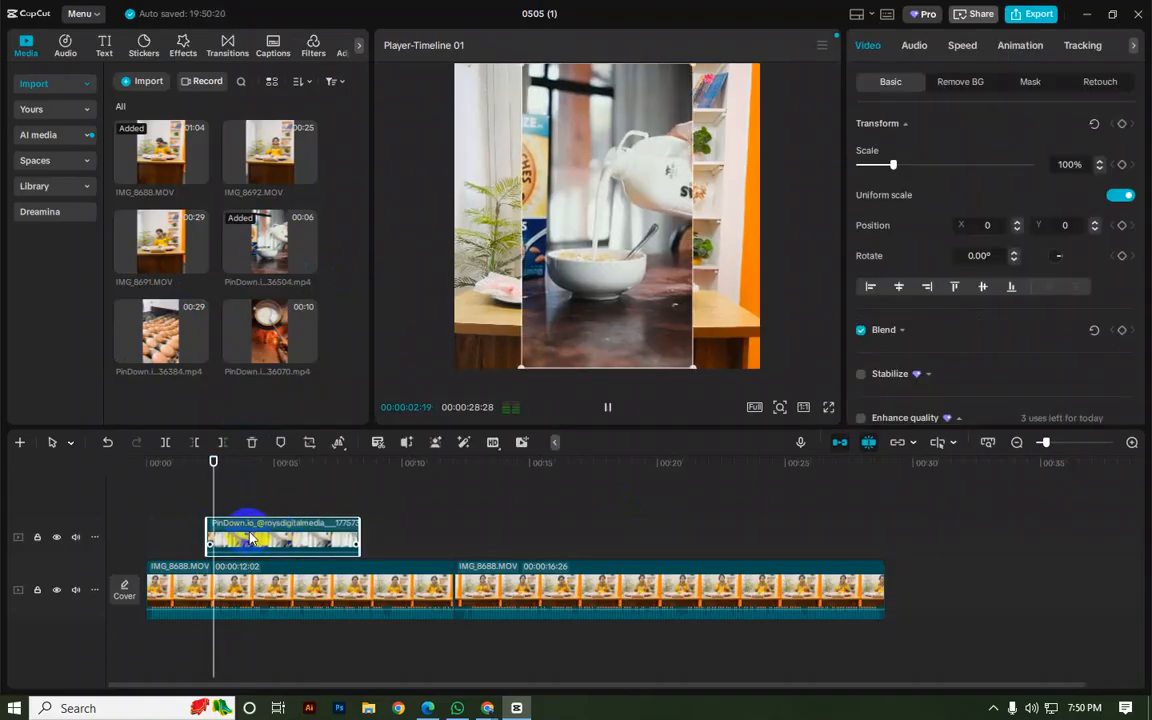
{"action": "key", "text": "space"}
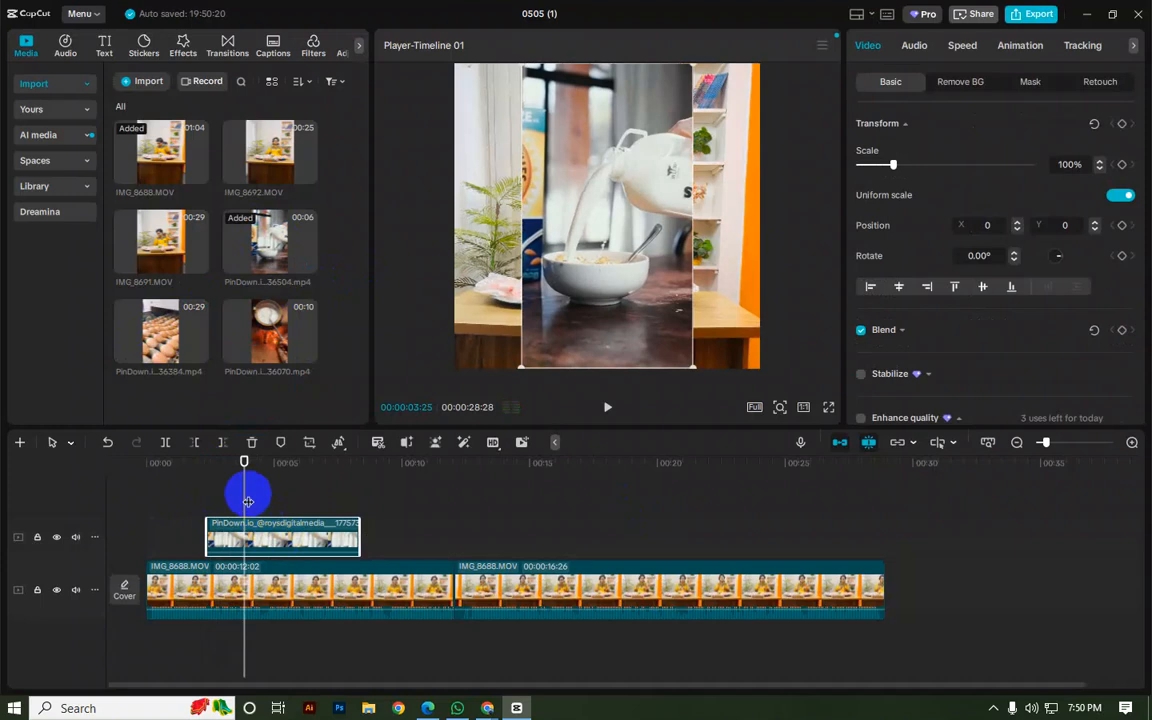
Step: Set the milk clip's speed to 2.00x and trim off its part after 00:00:03:18
{"action": "left_click_drag", "start_coordinate": [243, 497], "coordinate": [238, 497]}
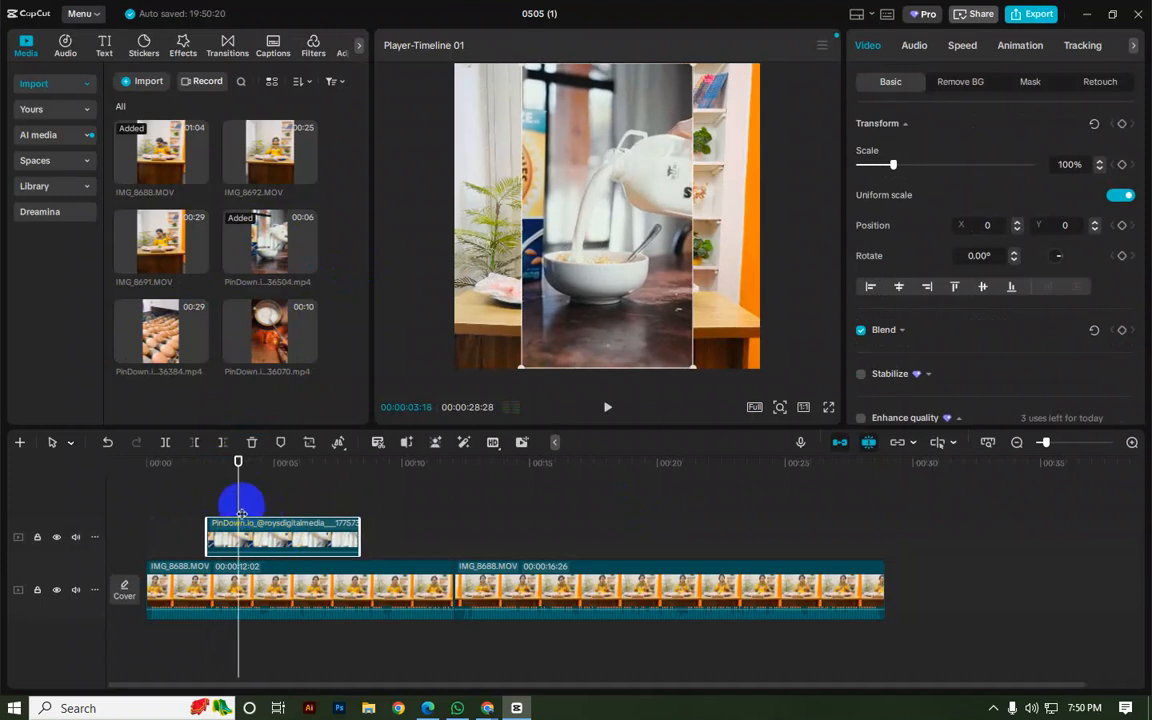
{"action": "left_click", "coordinate": [960, 46]}
{"action": "left_click", "coordinate": [939, 147]}
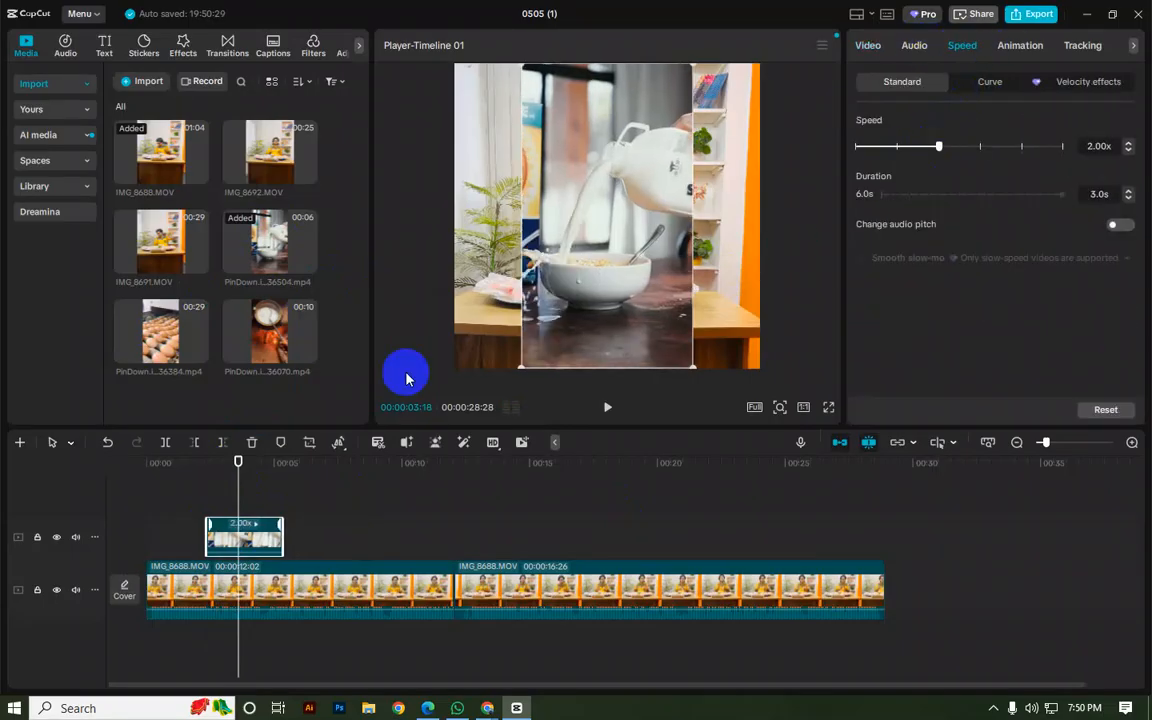
{"action": "left_click", "coordinate": [221, 443]}
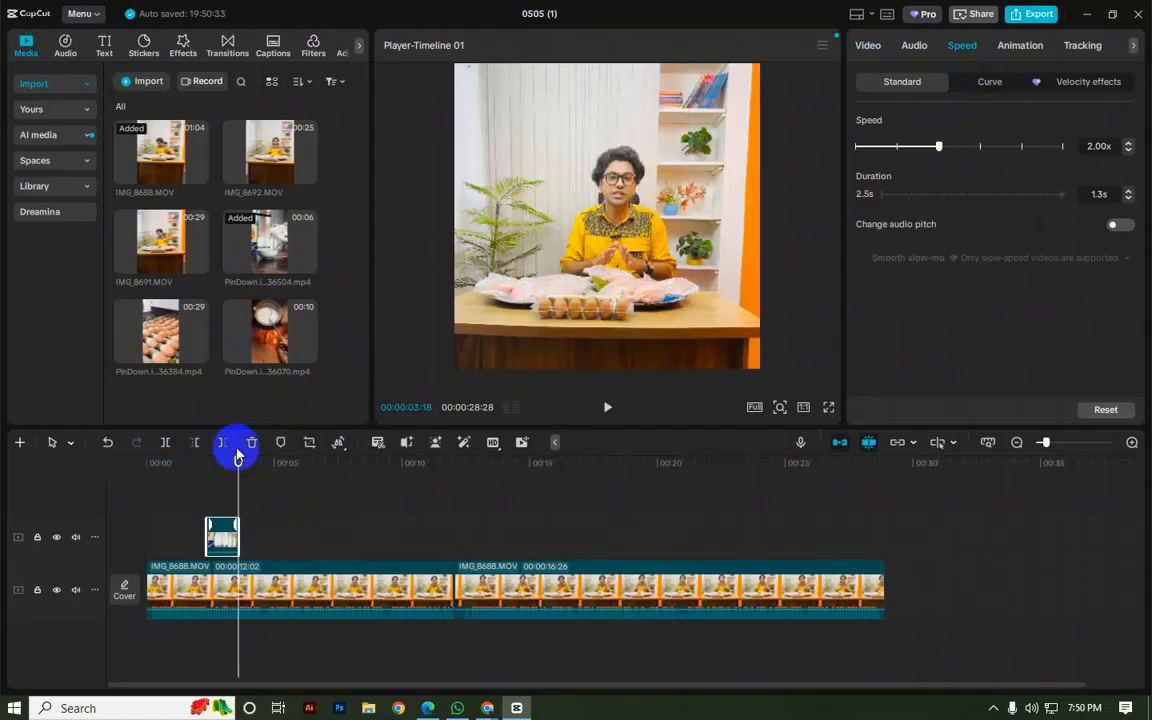
Step: Place the egg clip ending in 36384 directly after the milk clip on the upper track and mute that track
{"action": "left_click_drag", "start_coordinate": [127, 355], "coordinate": [226, 535]}
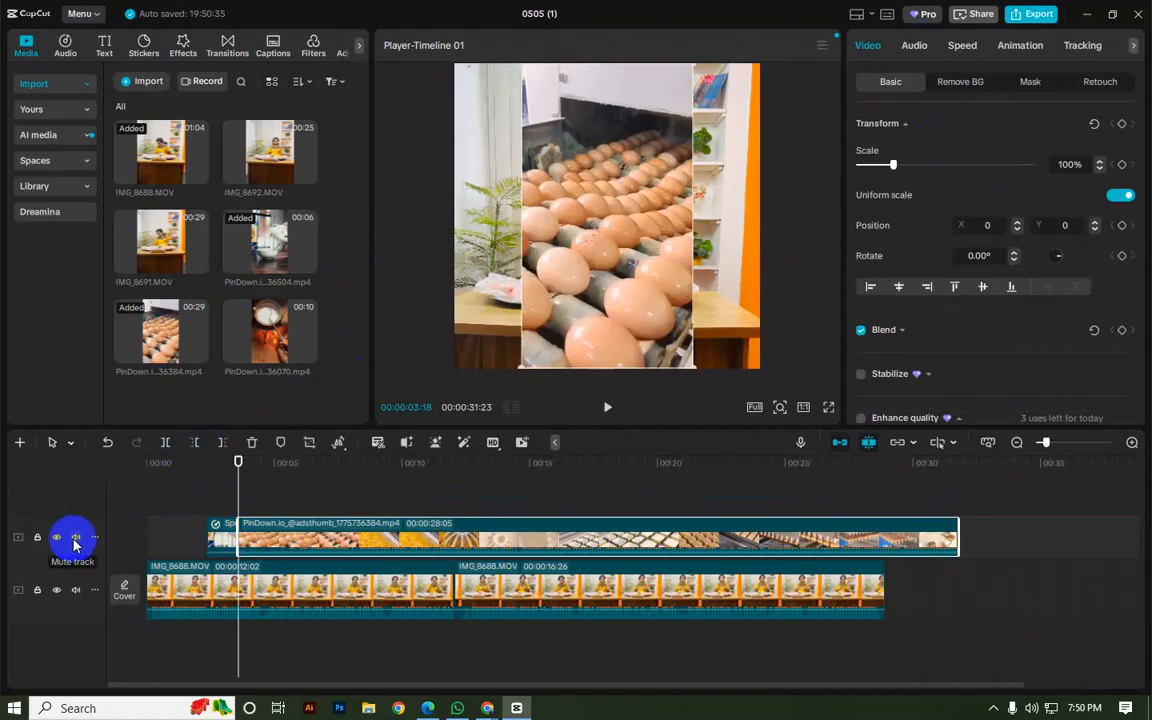
{"action": "left_click_drag", "start_coordinate": [163, 484], "coordinate": [283, 545]}
{"action": "left_click_drag", "start_coordinate": [443, 552], "coordinate": [445, 552]}
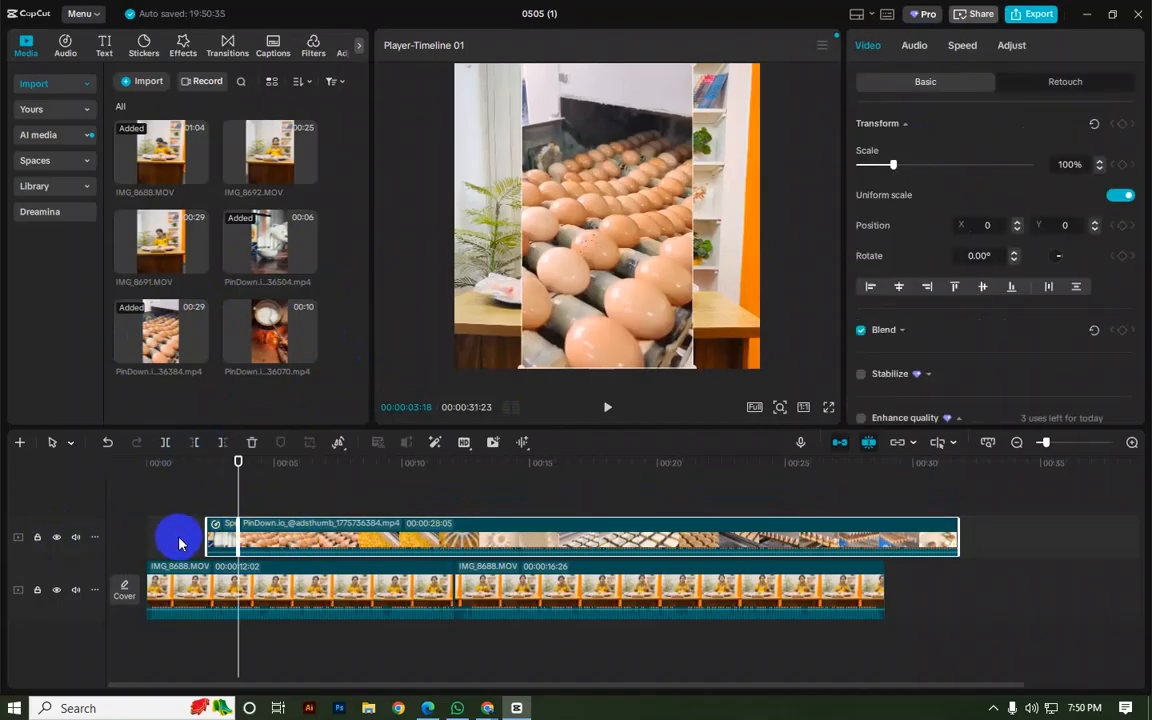
{"action": "left_click", "coordinate": [179, 541]}
{"action": "left_click_drag", "start_coordinate": [180, 530], "coordinate": [240, 527]}
{"action": "left_click", "coordinate": [76, 538]}
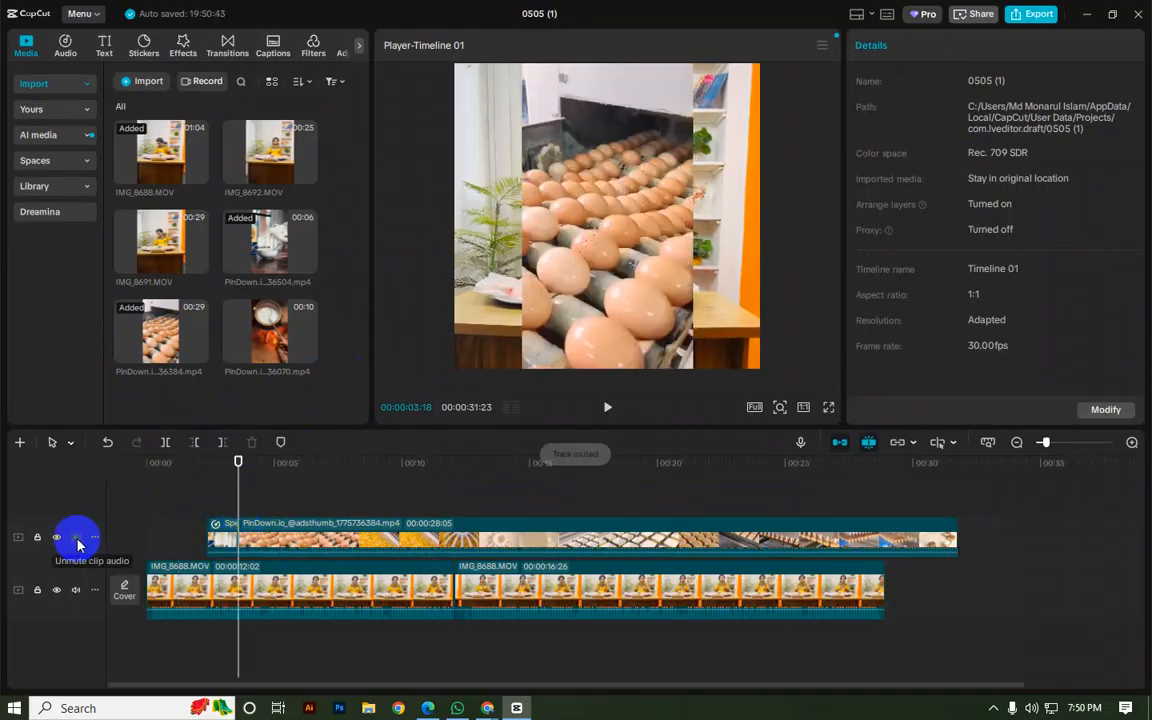
Step: Set the speed of the egg clip on the upper track to 2.00x
{"action": "left_click", "coordinate": [262, 534]}
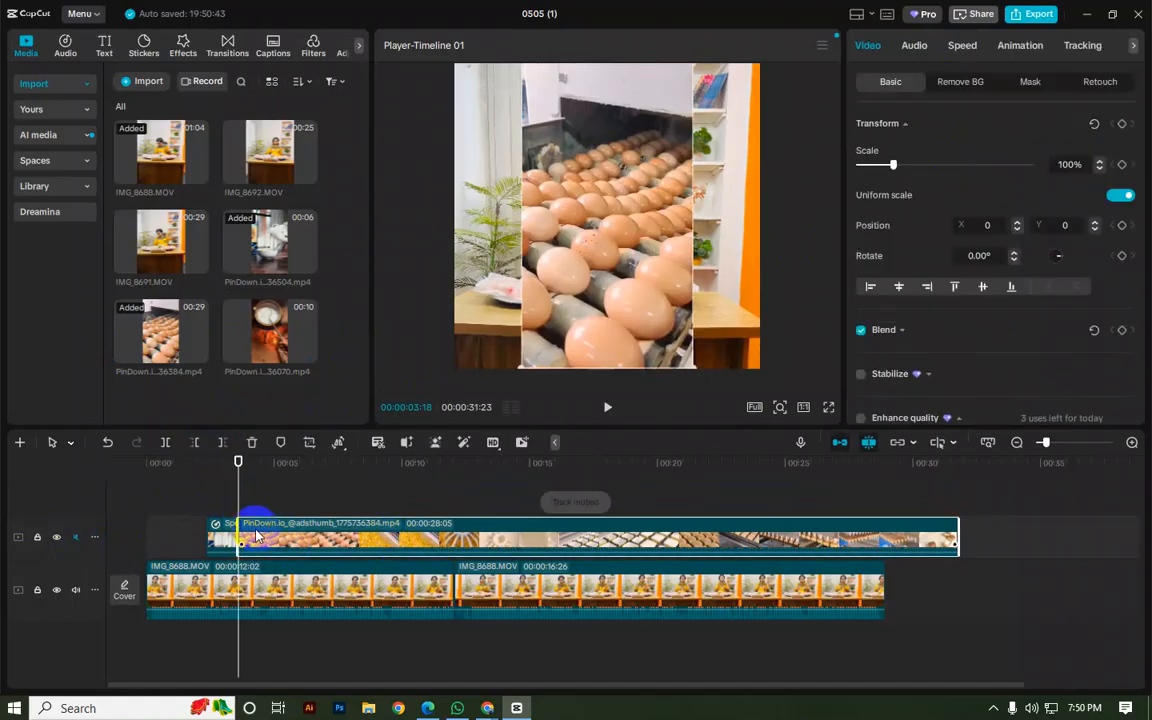
{"action": "left_click", "coordinate": [962, 47]}
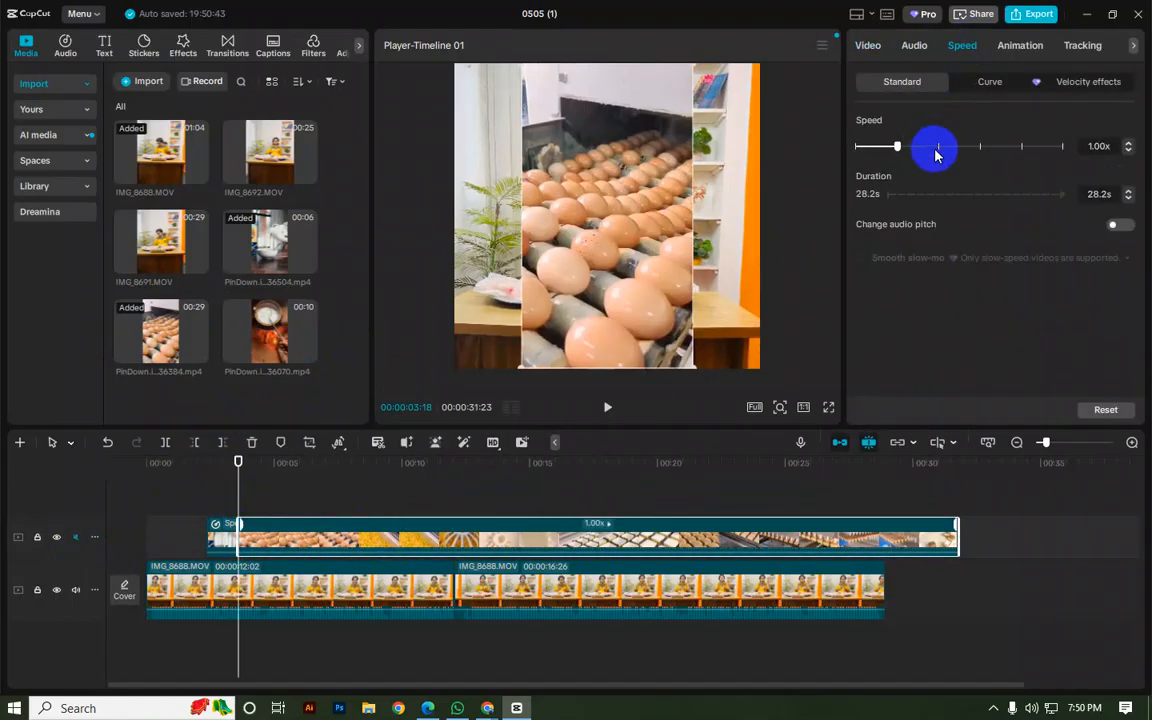
{"action": "left_click", "coordinate": [939, 148]}
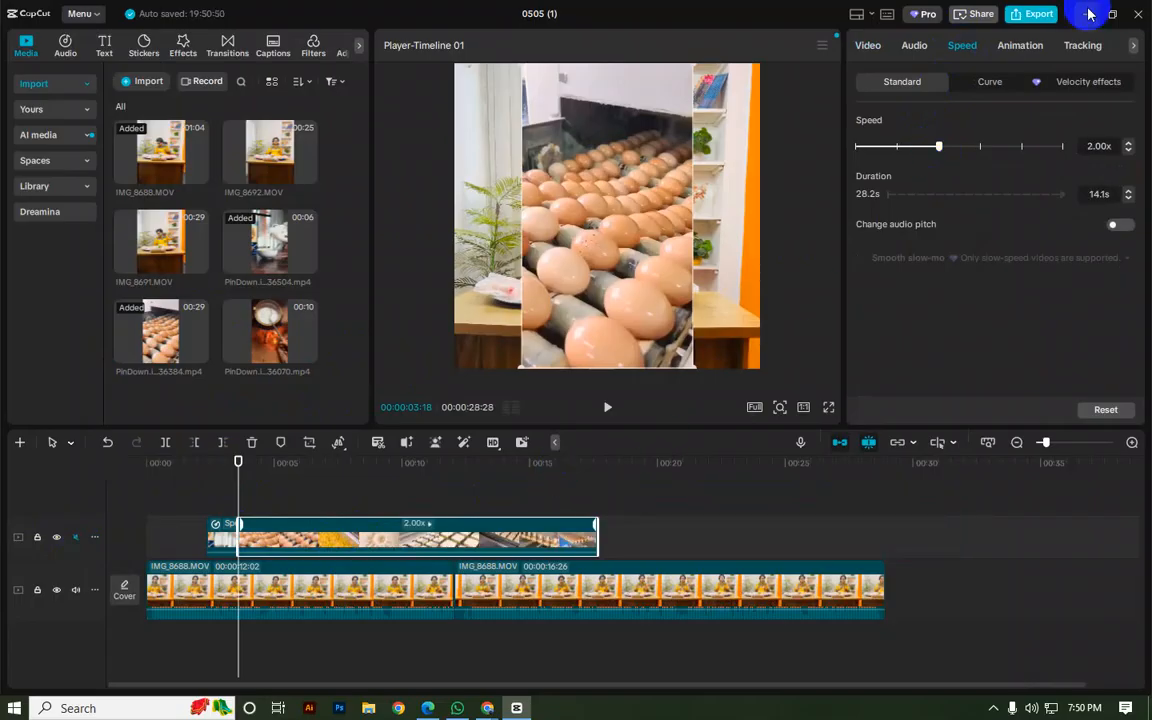
Step: Play the egg clip overlay to find its end point and trim off its part after 00:00:07:07
{"action": "mouse_move", "coordinate": [232, 490]}
{"action": "left_mouse_down"}
{"action": "mouse_move", "coordinate": [298, 488]}
{"action": "mouse_move", "coordinate": [235, 507]}
{"action": "left_mouse_up"}
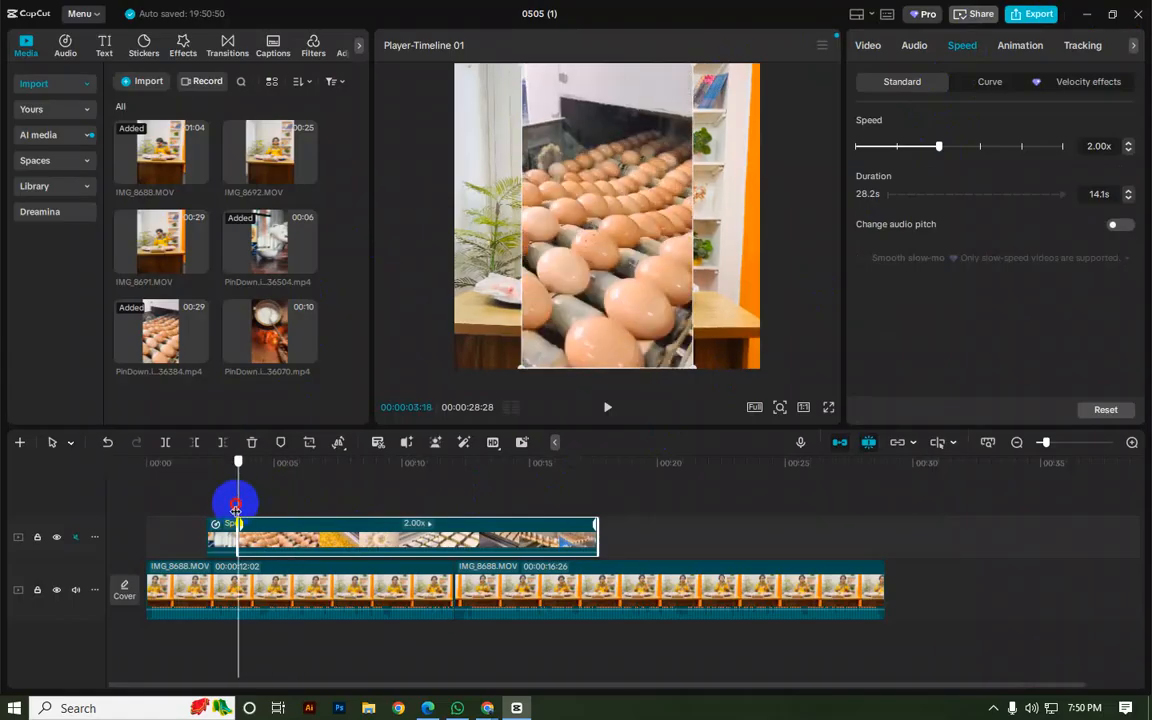
{"action": "key", "text": "space"}
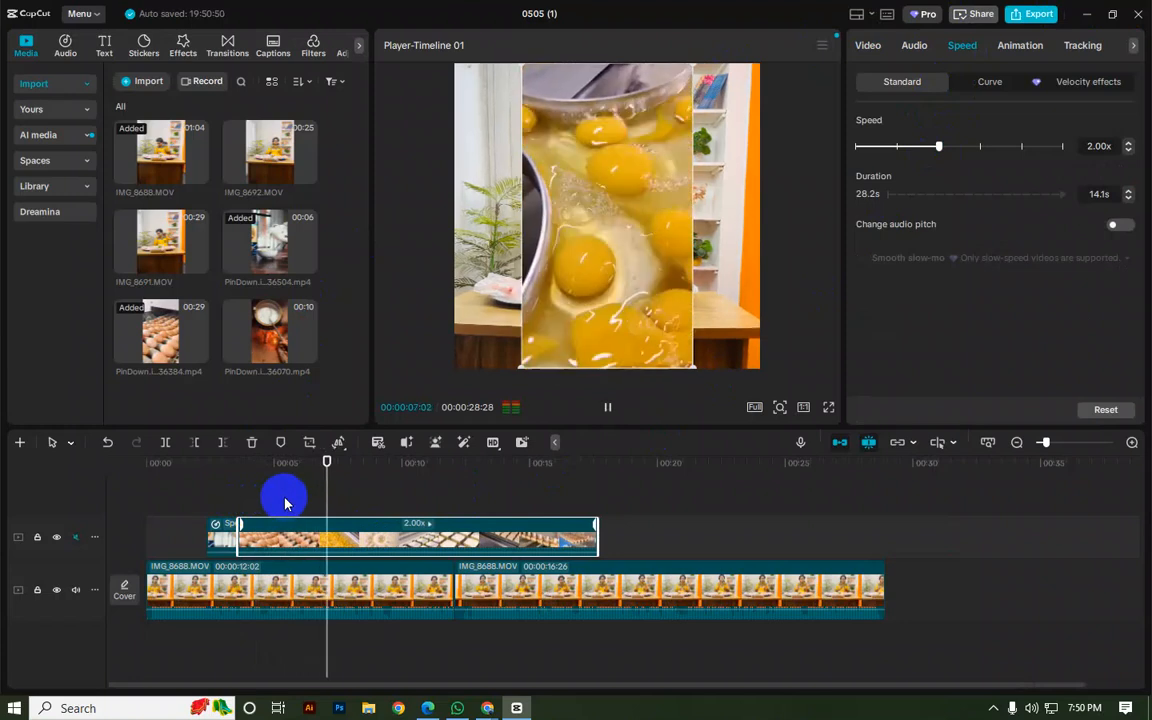
{"action": "key", "text": "space"}
{"action": "left_click", "coordinate": [318, 494]}
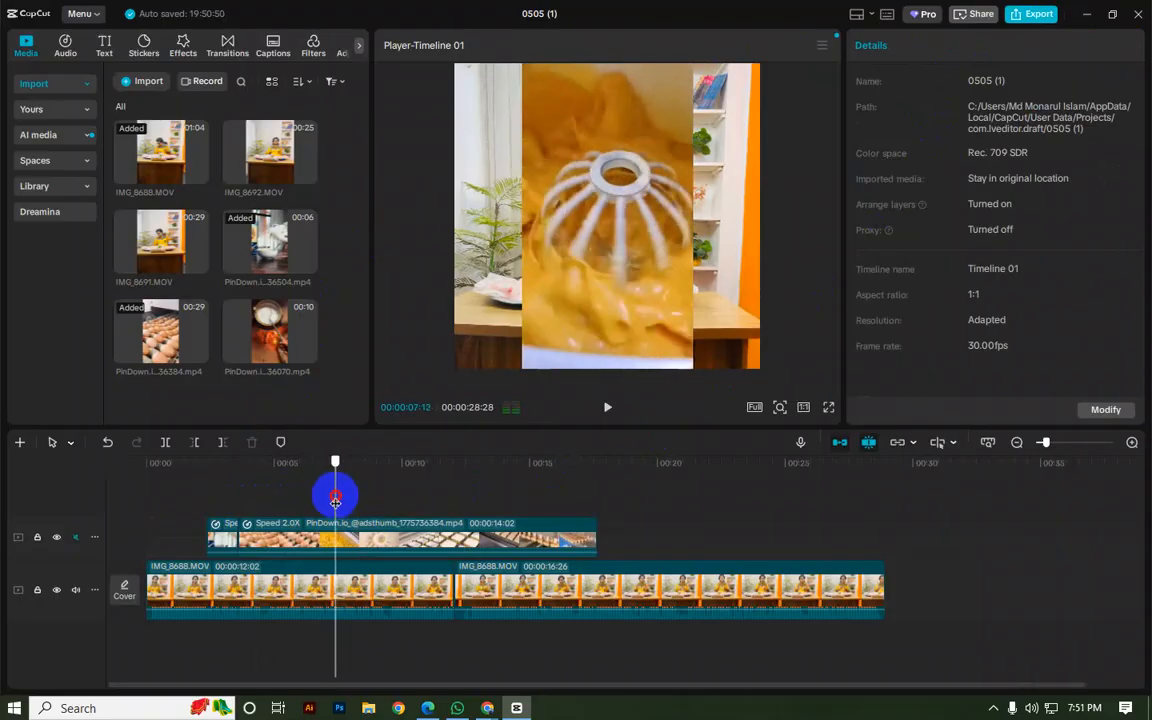
{"action": "left_click", "coordinate": [319, 503]}
{"action": "key", "text": "space"}
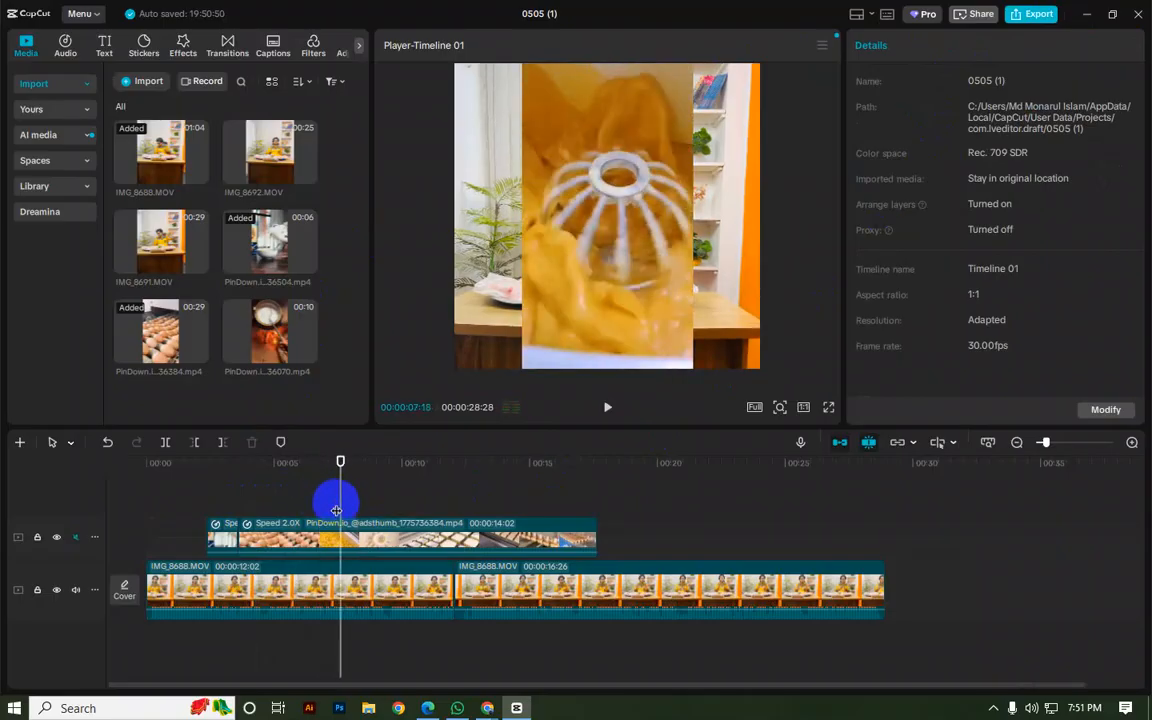
{"action": "left_click", "coordinate": [331, 510]}
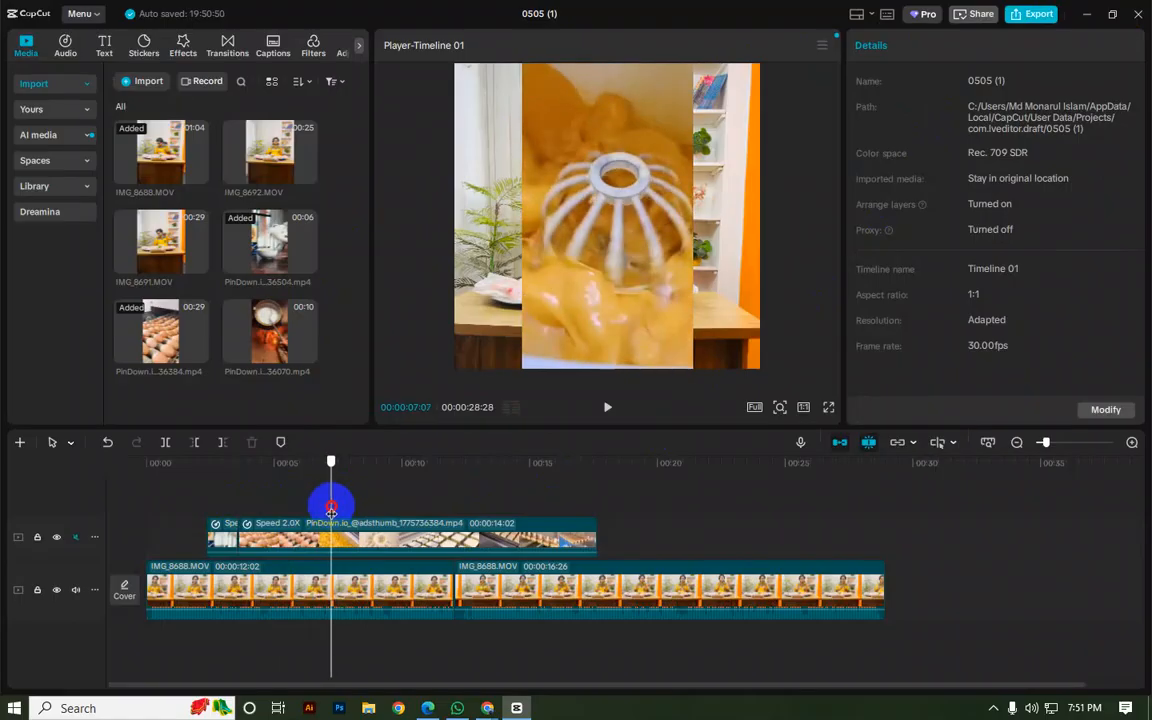
{"action": "left_click", "coordinate": [331, 535]}
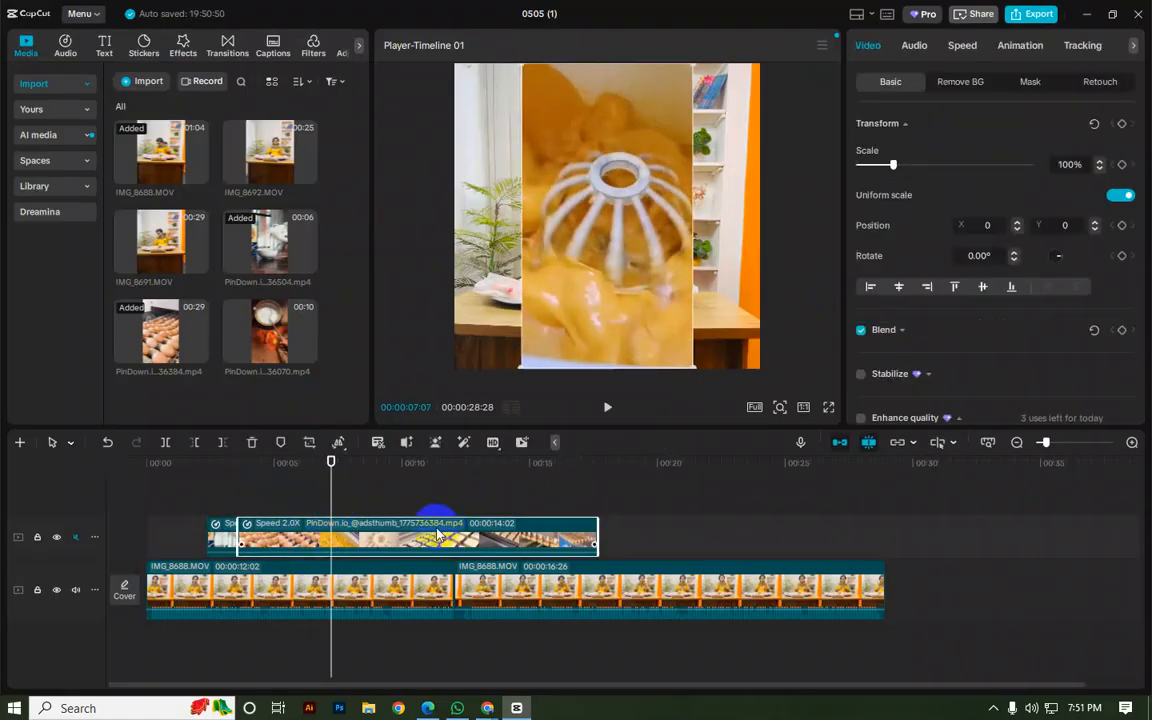
{"action": "left_click", "coordinate": [224, 447]}
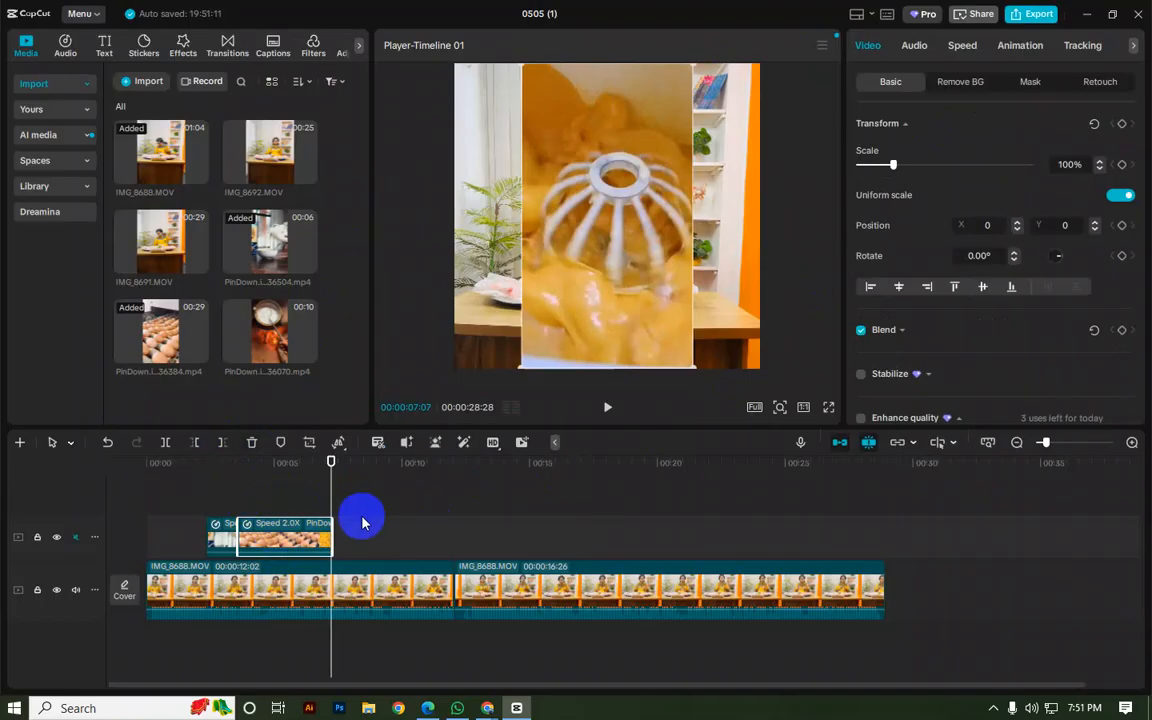
Step: Scrub through the milk and egg overlays and return the playhead to 00:00:02:11
{"action": "left_click", "coordinate": [252, 504]}
{"action": "left_click", "coordinate": [208, 512]}
{"action": "left_click_drag", "start_coordinate": [210, 515], "coordinate": [334, 519]}
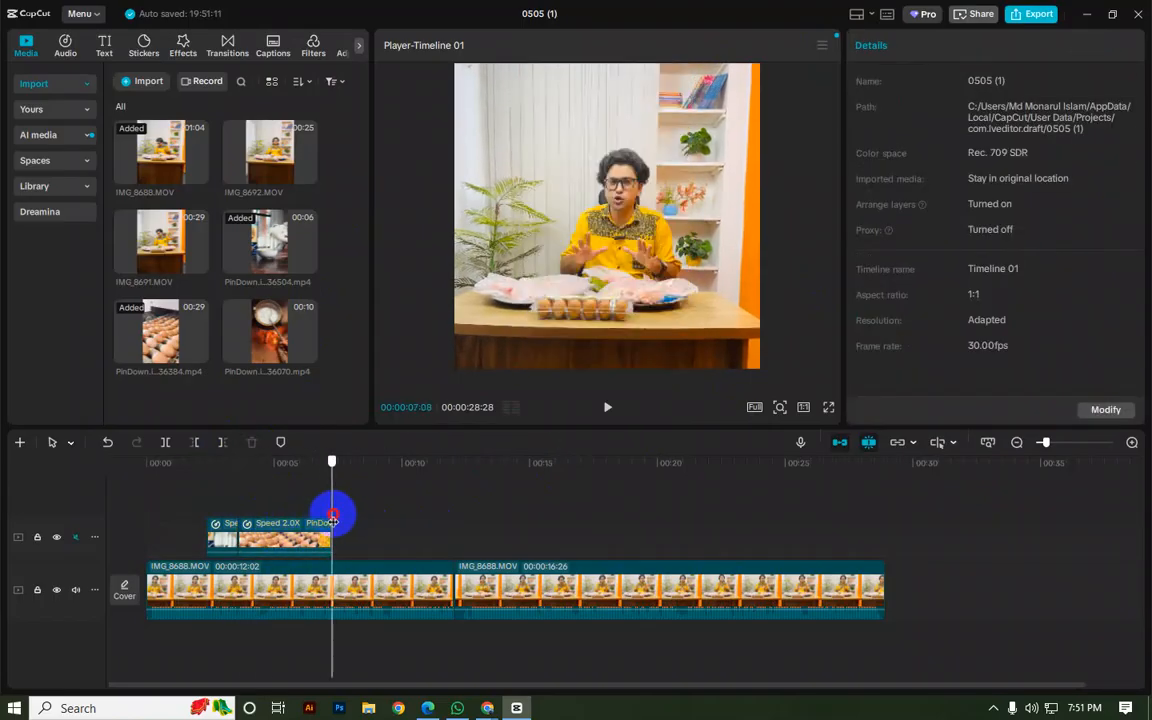
{"action": "left_click", "coordinate": [212, 508]}
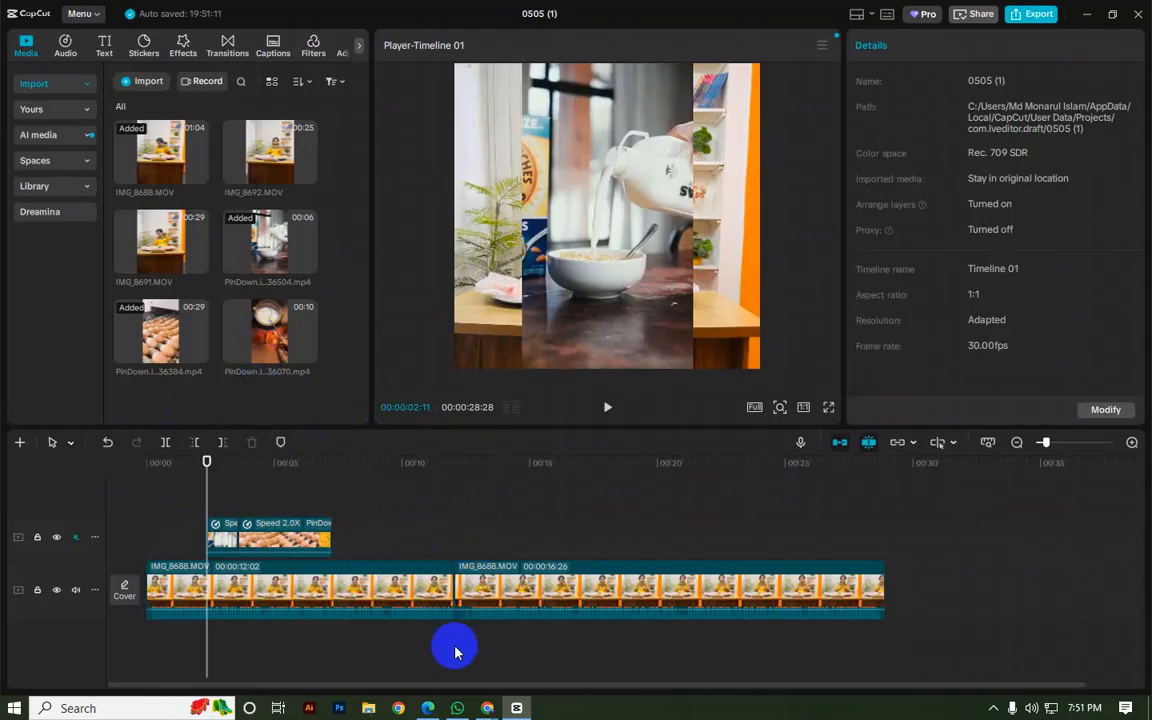
Step: Switch to Google Chrome with the ODI profile, maximize the window and go to pinterest.com
{"action": "left_click", "coordinate": [397, 708]}
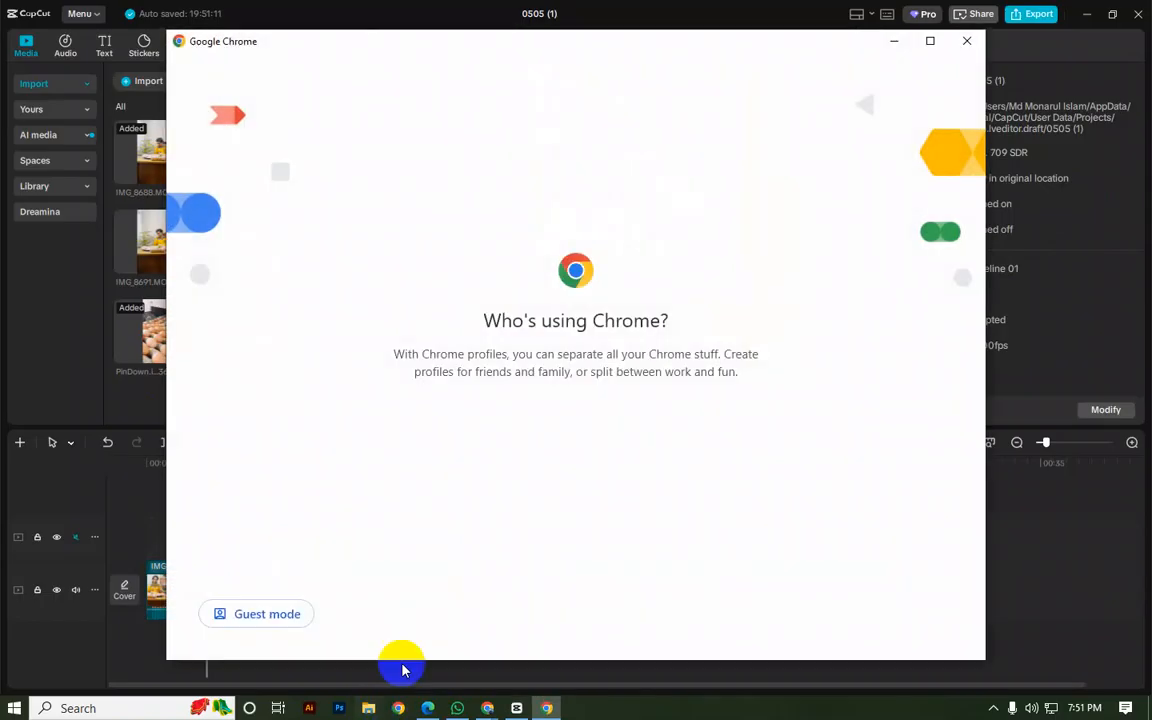
{"action": "scroll", "coordinate": [605, 400], "scroll_direction": "down", "scroll_amount": 10}
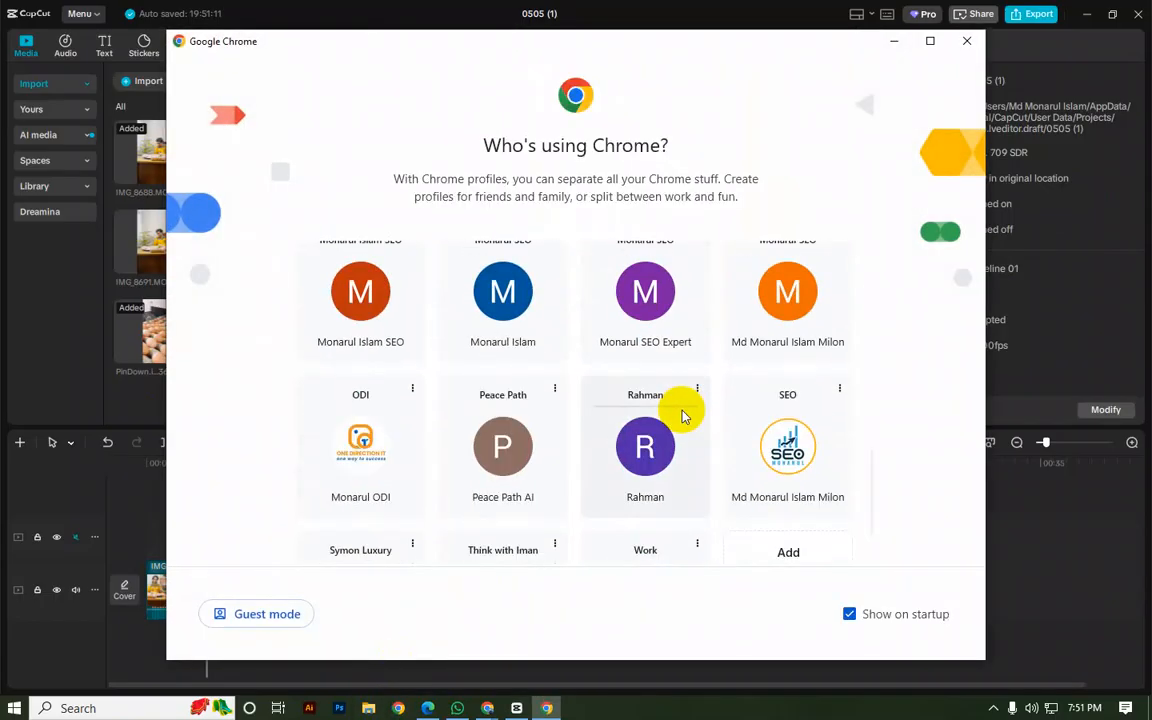
{"action": "scroll", "coordinate": [684, 416], "scroll_direction": "down", "scroll_amount": 2}
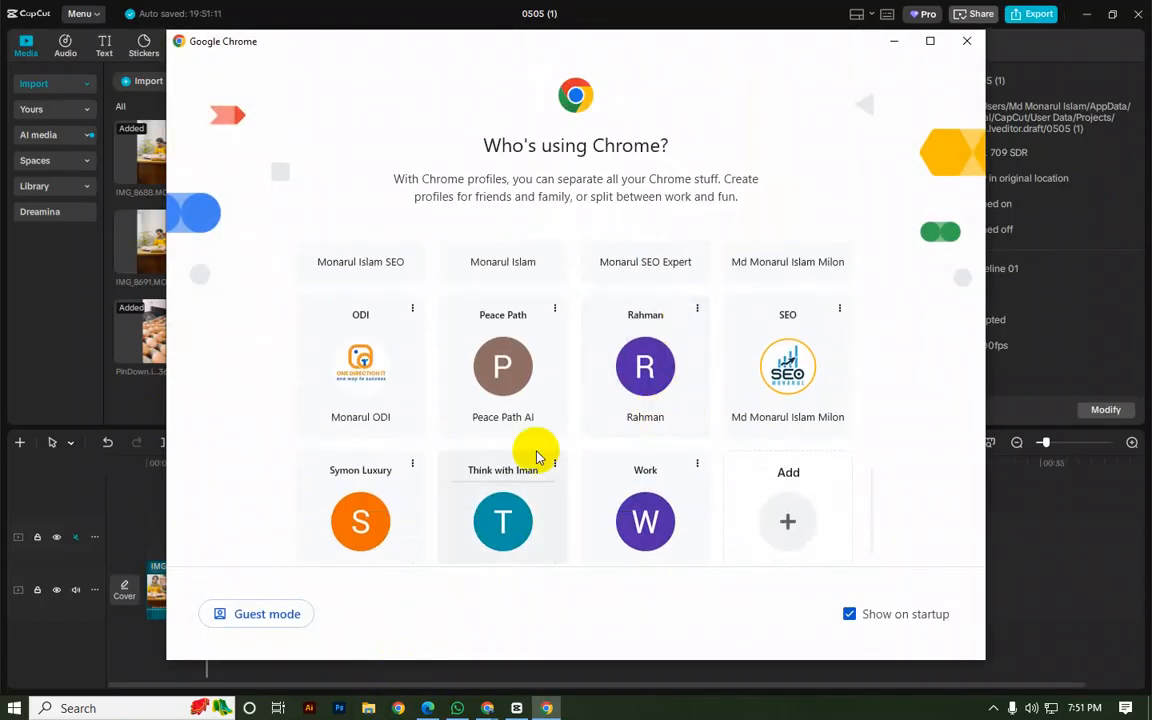
{"action": "scroll", "coordinate": [510, 440], "scroll_direction": "up", "scroll_amount": 2}
{"action": "scroll", "coordinate": [420, 500], "scroll_direction": "up", "scroll_amount": 2}
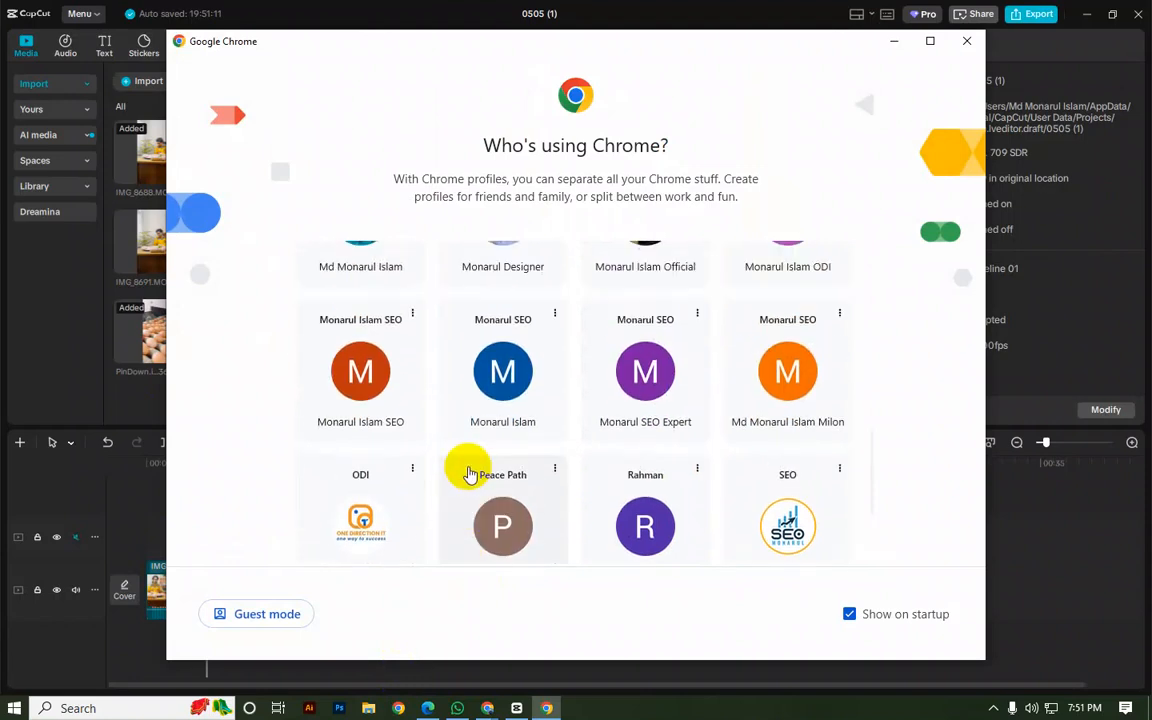
{"action": "scroll", "coordinate": [420, 475], "scroll_direction": "down", "scroll_amount": 2}
{"action": "left_click", "coordinate": [376, 460]}
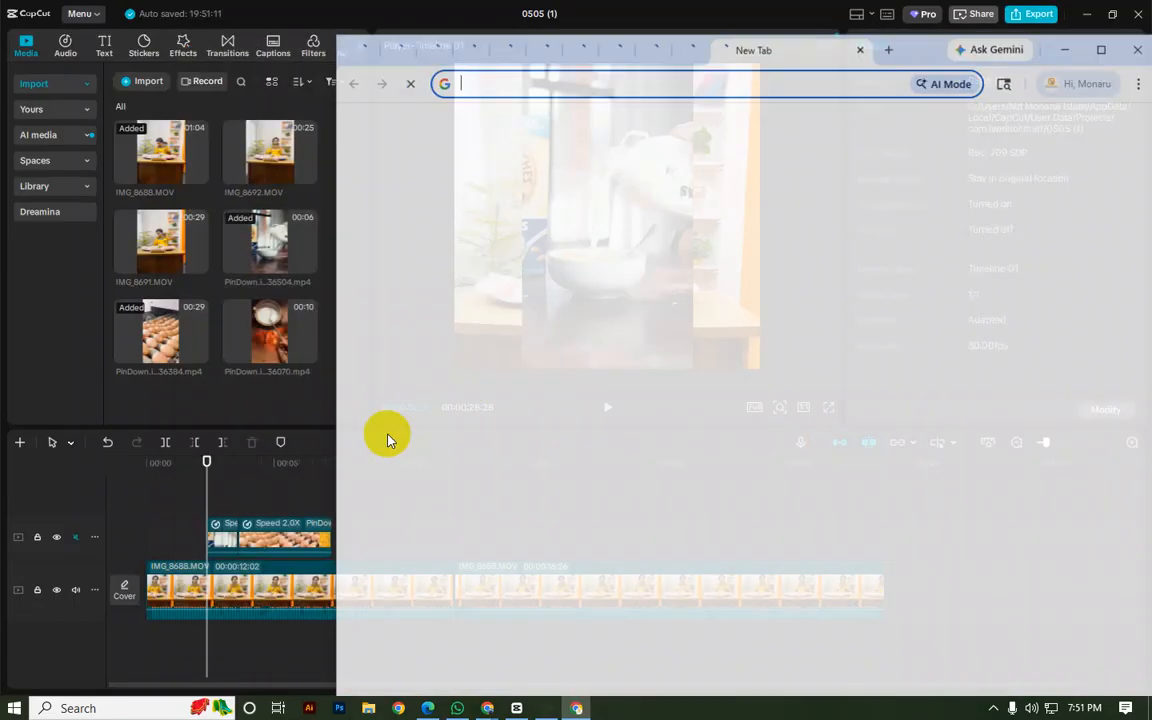
{"action": "left_click", "coordinate": [1100, 49]}
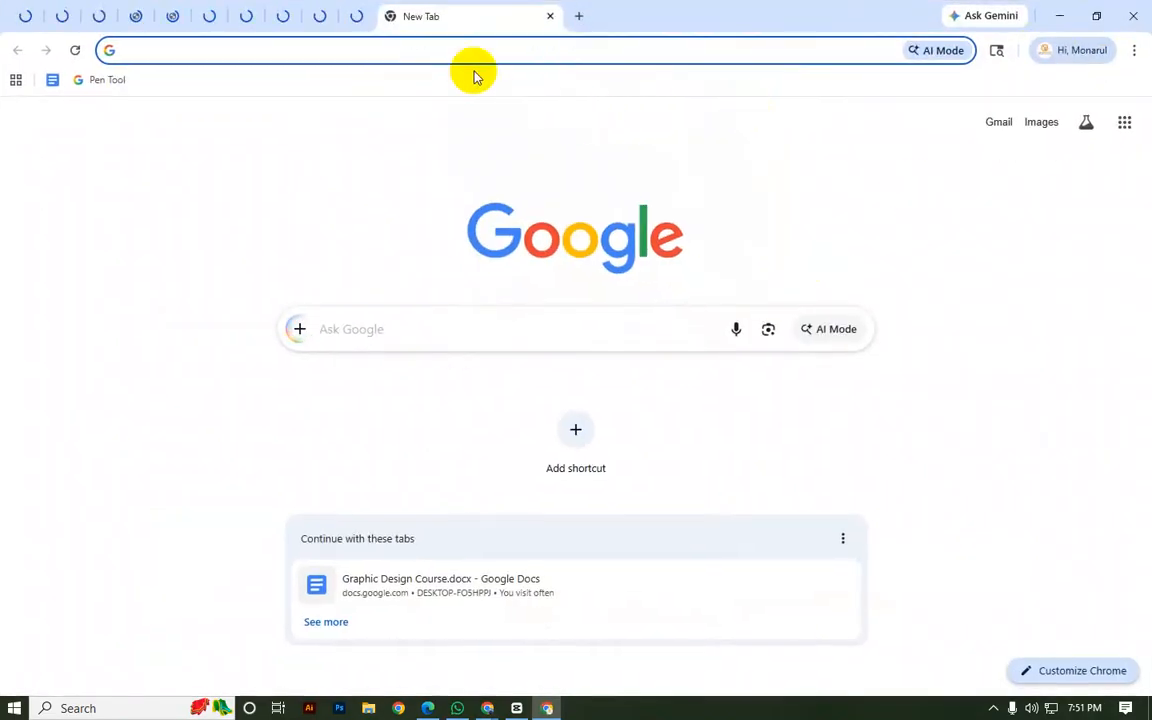
{"action": "type", "text": "pi"}
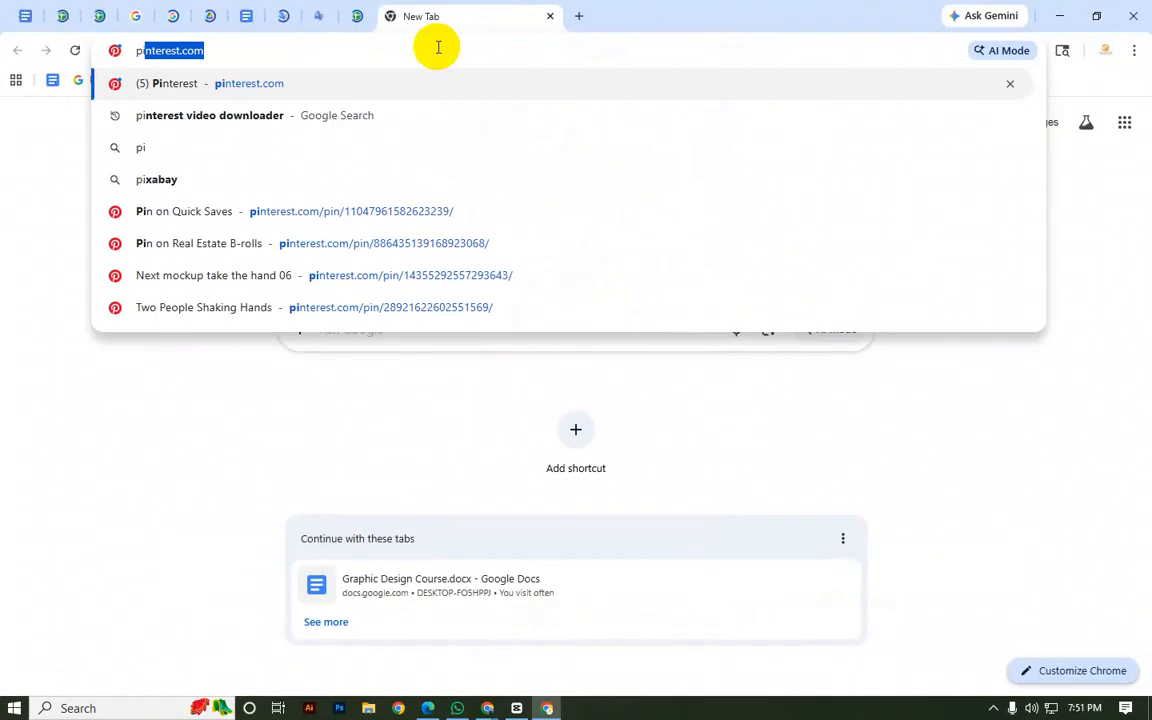
{"action": "key", "text": "Return"}
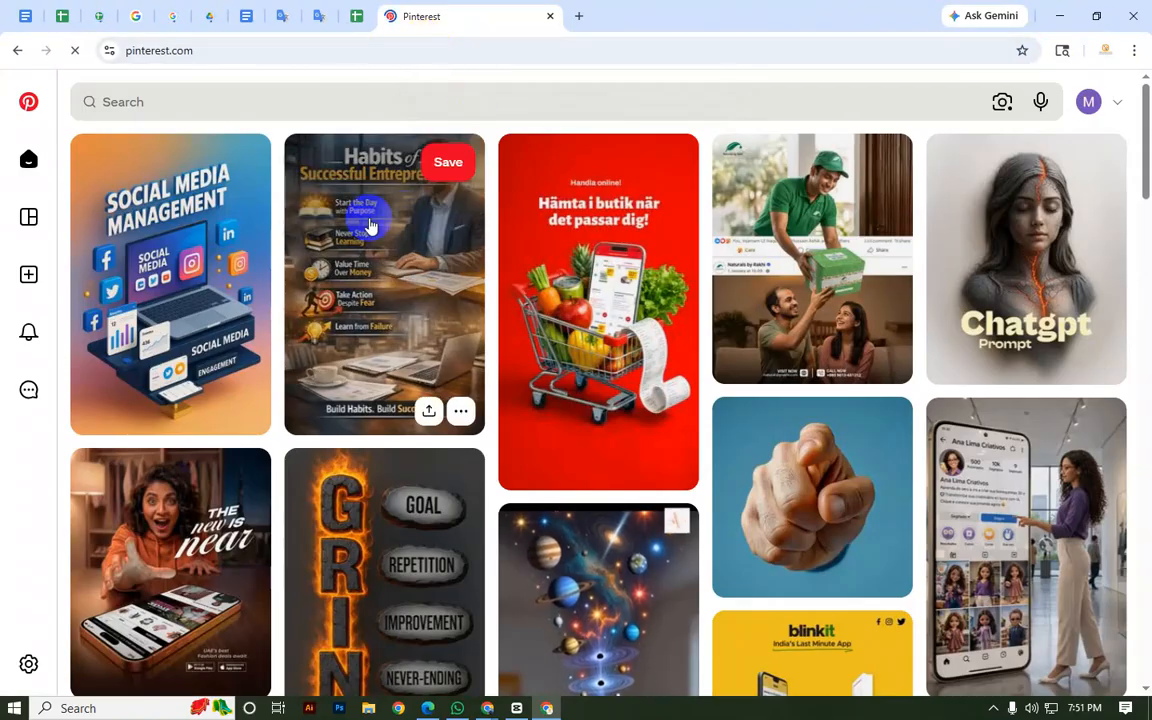
Step: Browse the Pinterest home feed, examining the kinds of image and video pins on offer
{"action": "scroll", "coordinate": [318, 252], "scroll_direction": "down", "scroll_amount": 6}
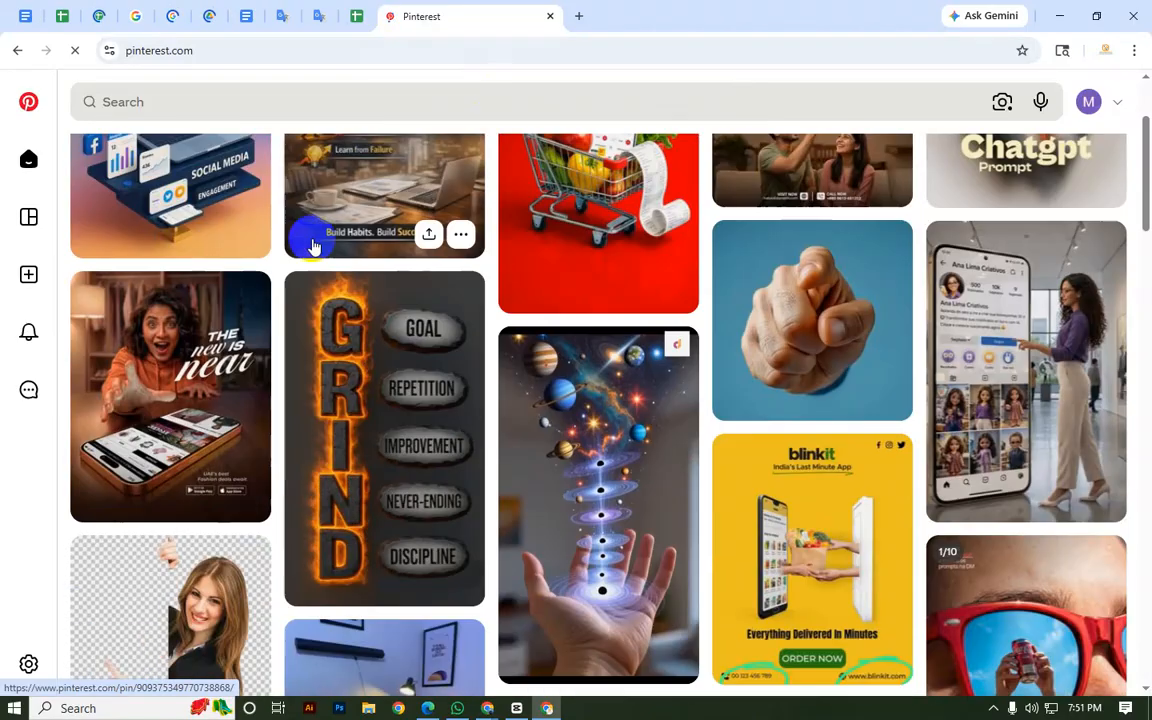
{"action": "scroll", "coordinate": [330, 255], "scroll_direction": "up", "scroll_amount": 3}
{"action": "scroll", "coordinate": [345, 255], "scroll_direction": "up", "scroll_amount": 4}
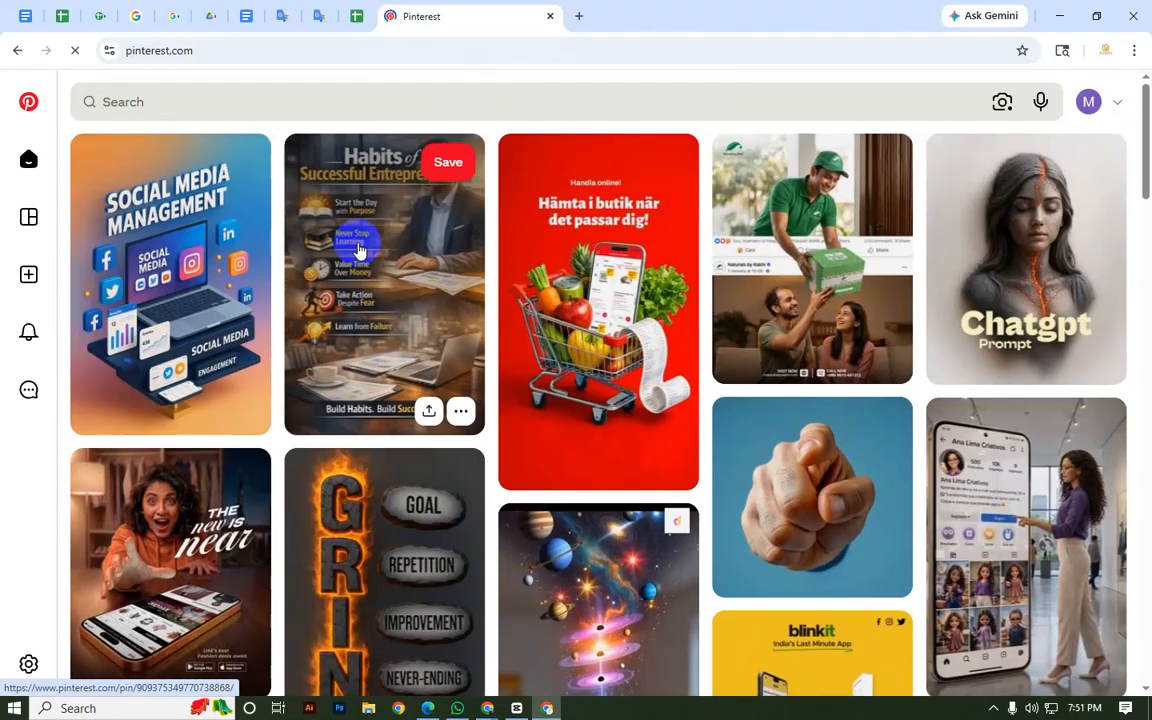
{"action": "scroll", "coordinate": [301, 224], "scroll_direction": "down", "scroll_amount": 2}
{"action": "scroll", "coordinate": [256, 178], "scroll_direction": "up", "scroll_amount": 2}
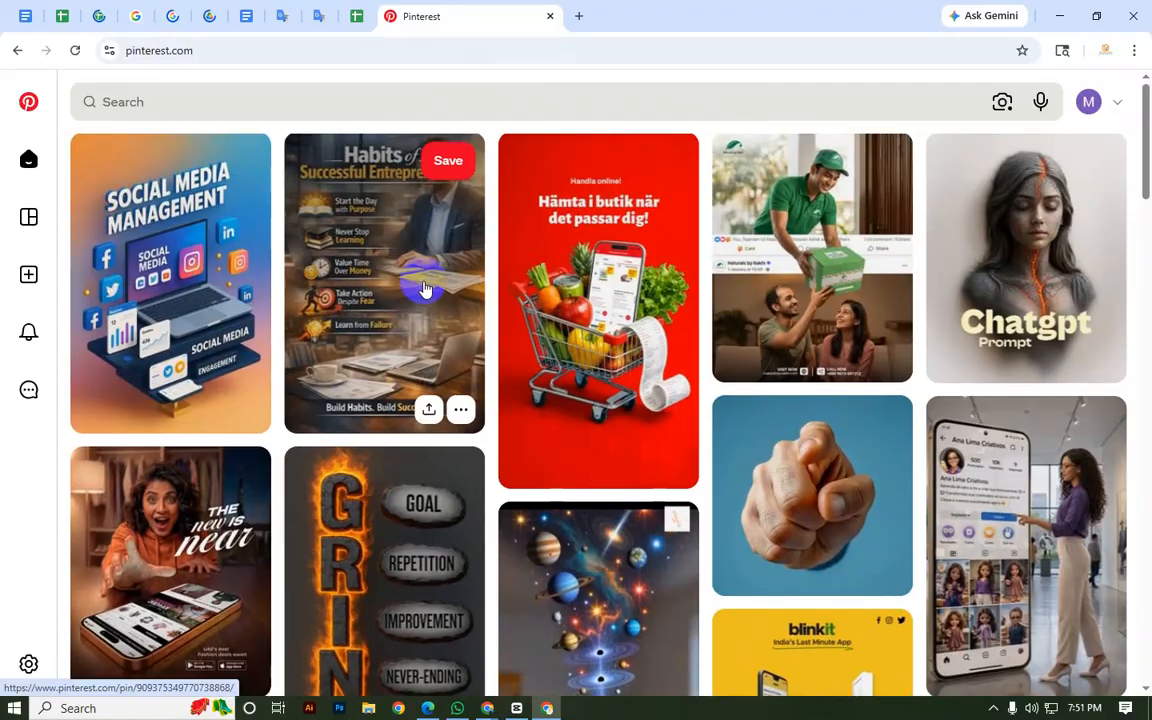
{"action": "scroll", "coordinate": [424, 289], "scroll_direction": "down", "scroll_amount": 1}
{"action": "scroll", "coordinate": [400, 291], "scroll_direction": "down", "scroll_amount": 4}
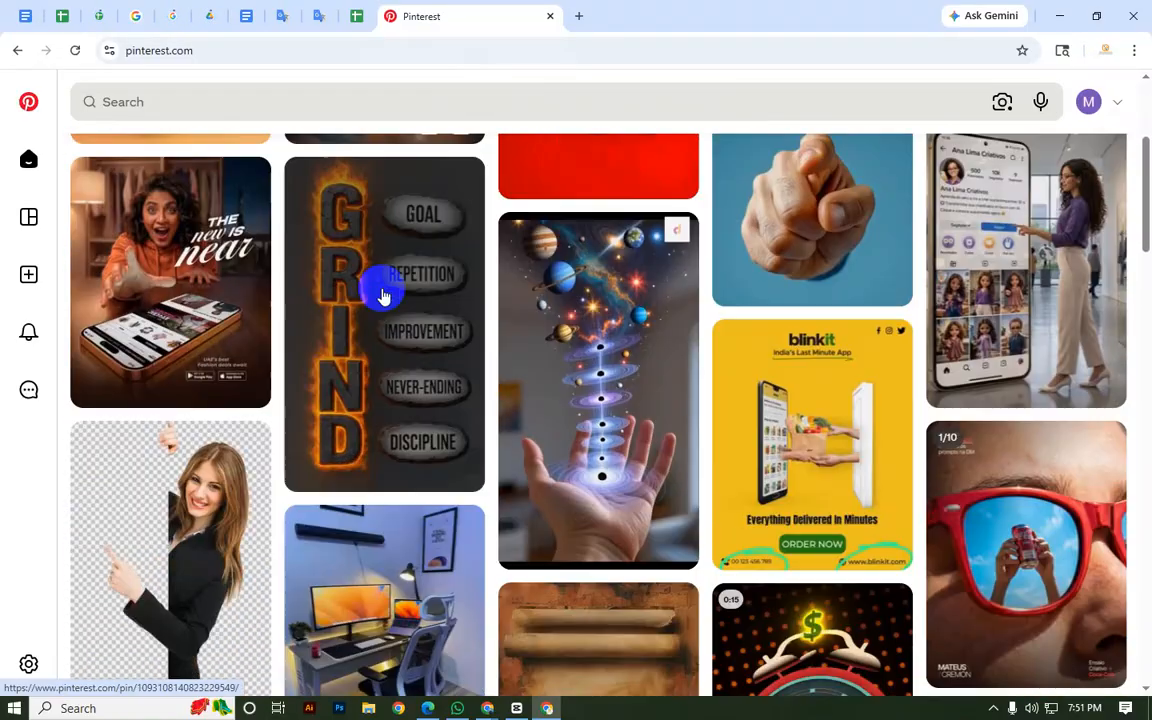
{"action": "scroll", "coordinate": [381, 294], "scroll_direction": "down", "scroll_amount": 3}
{"action": "scroll", "coordinate": [381, 294], "scroll_direction": "down", "scroll_amount": 10}
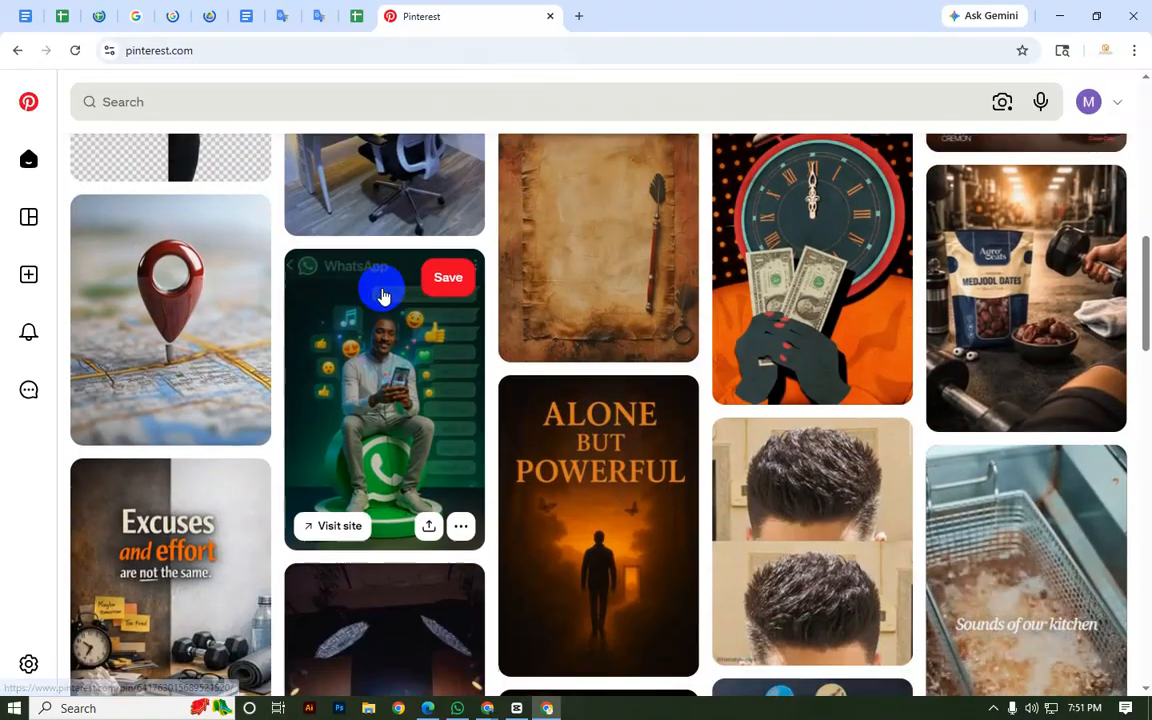
{"action": "scroll", "coordinate": [503, 320], "scroll_direction": "down", "scroll_amount": 4}
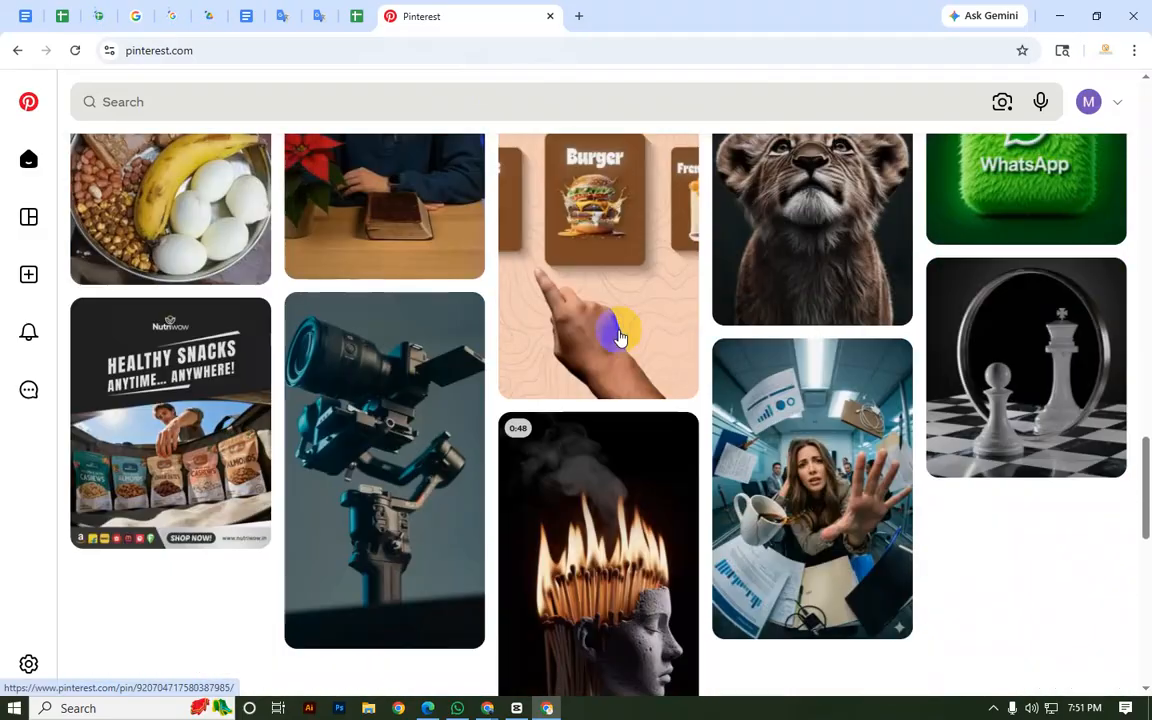
{"action": "scroll", "coordinate": [501, 360], "scroll_direction": "up", "scroll_amount": 3}
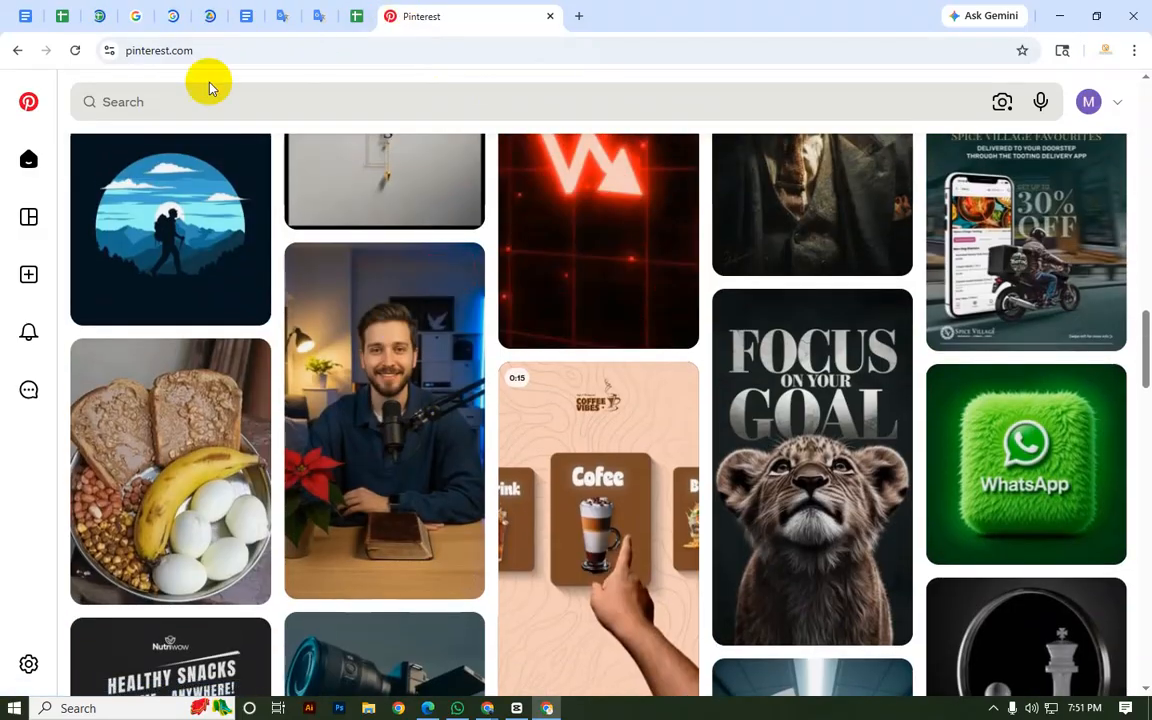
{"action": "scroll", "coordinate": [250, 163], "scroll_direction": "up", "scroll_amount": 1}
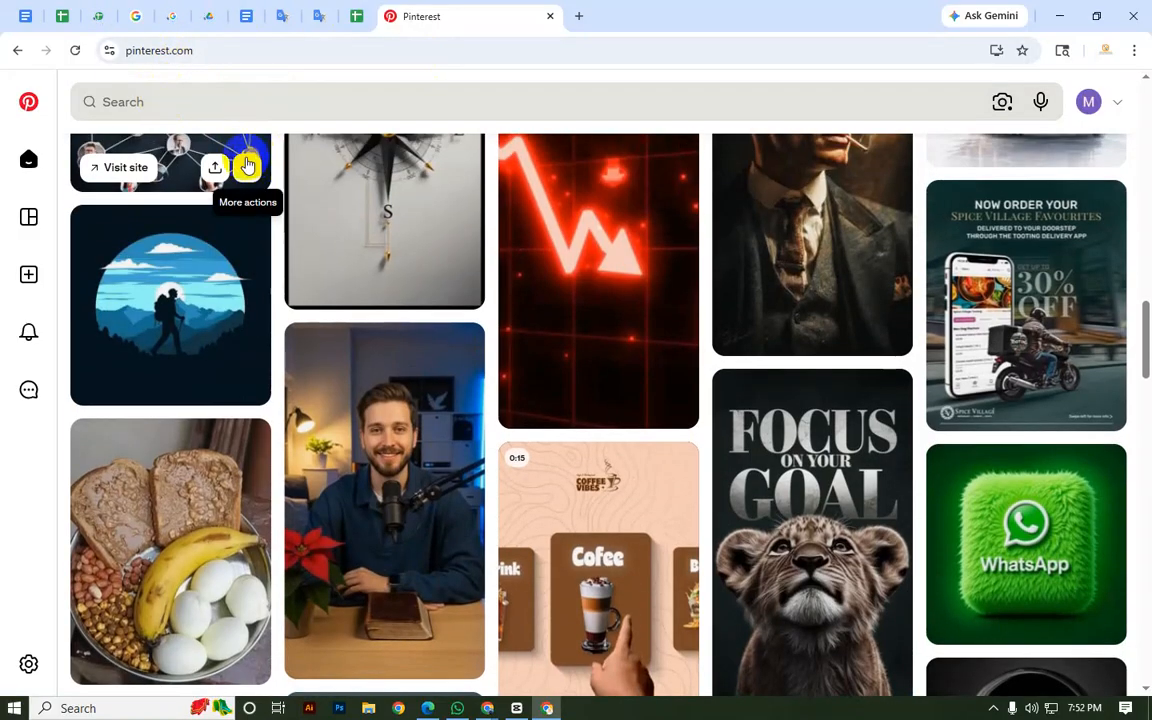
{"action": "scroll", "coordinate": [360, 470], "scroll_direction": "down", "scroll_amount": 6}
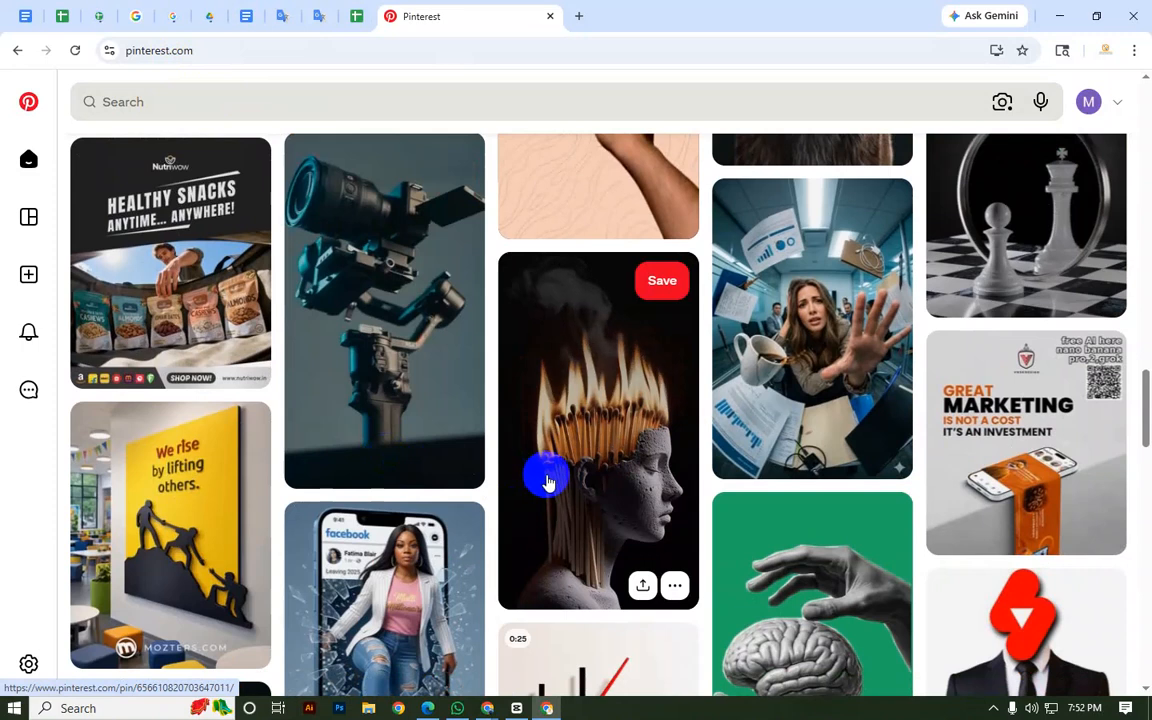
{"action": "scroll", "coordinate": [547, 482], "scroll_direction": "down", "scroll_amount": 5}
{"action": "scroll", "coordinate": [535, 479], "scroll_direction": "down", "scroll_amount": 2}
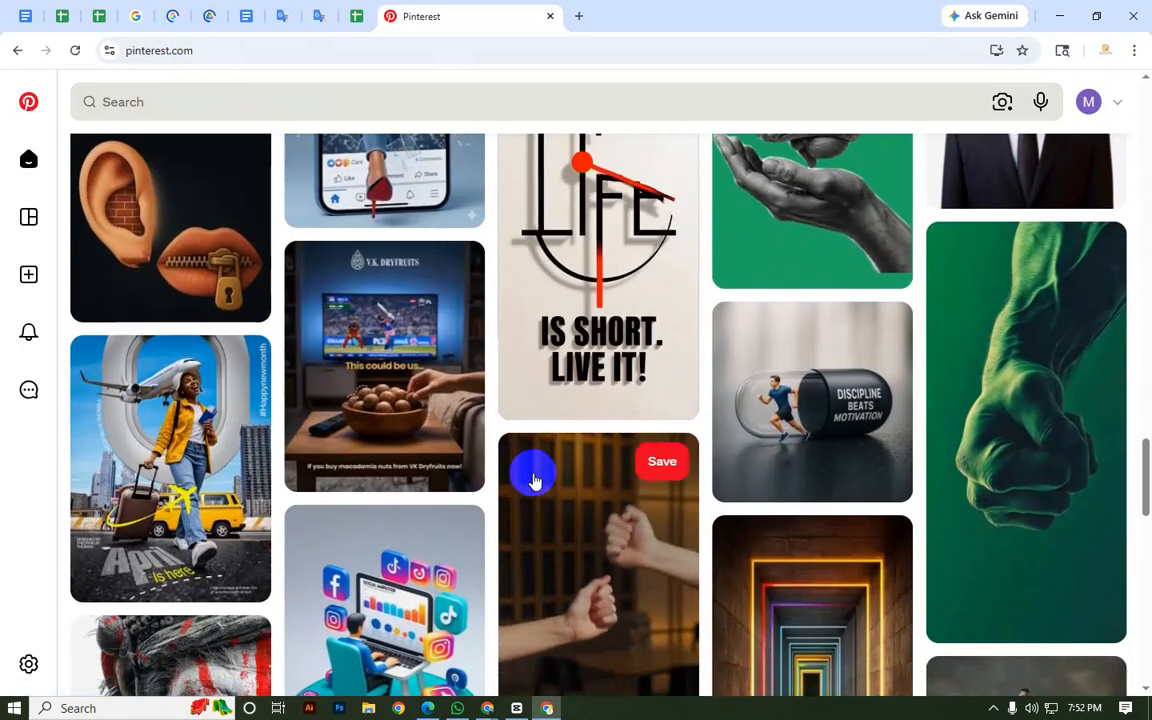
{"action": "scroll", "coordinate": [530, 475], "scroll_direction": "down", "scroll_amount": 2}
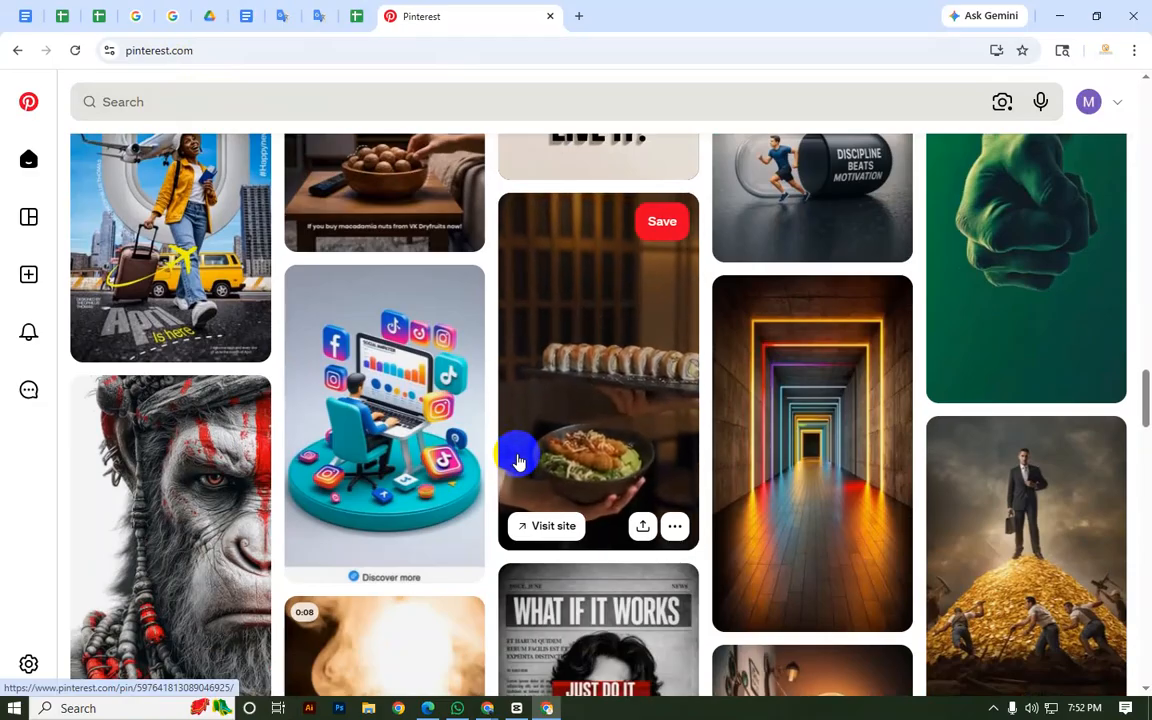
{"action": "scroll", "coordinate": [518, 461], "scroll_direction": "down", "scroll_amount": 4}
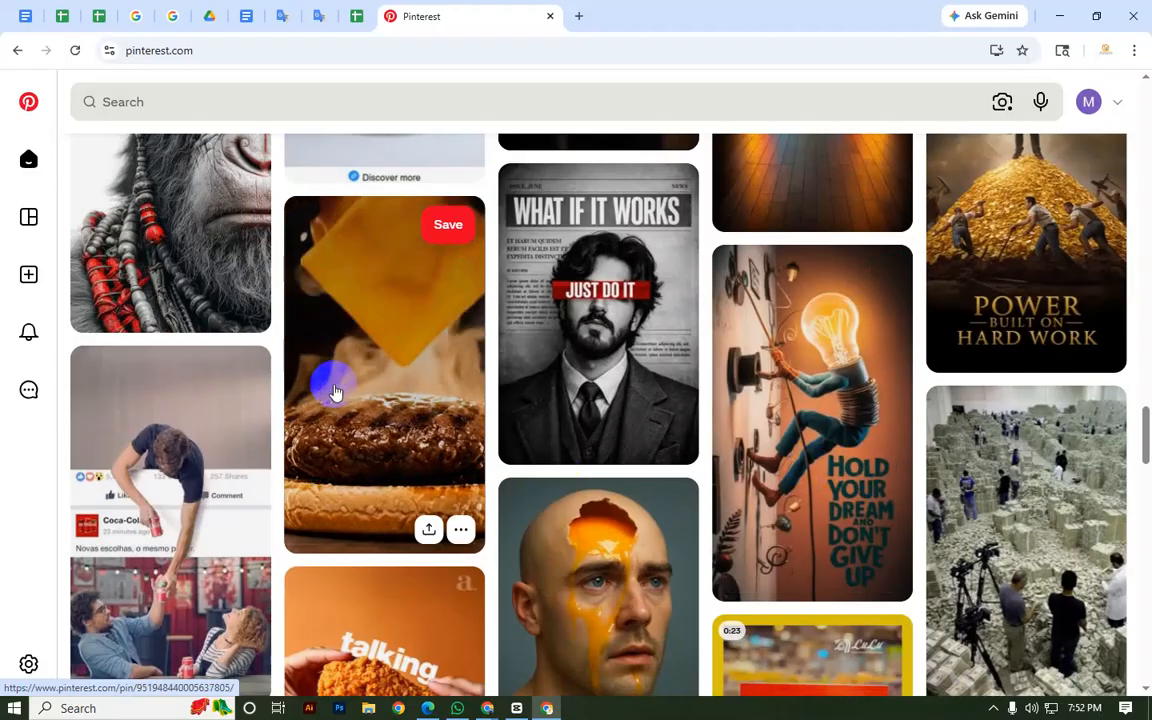
{"action": "scroll", "coordinate": [333, 400], "scroll_direction": "down", "scroll_amount": 2}
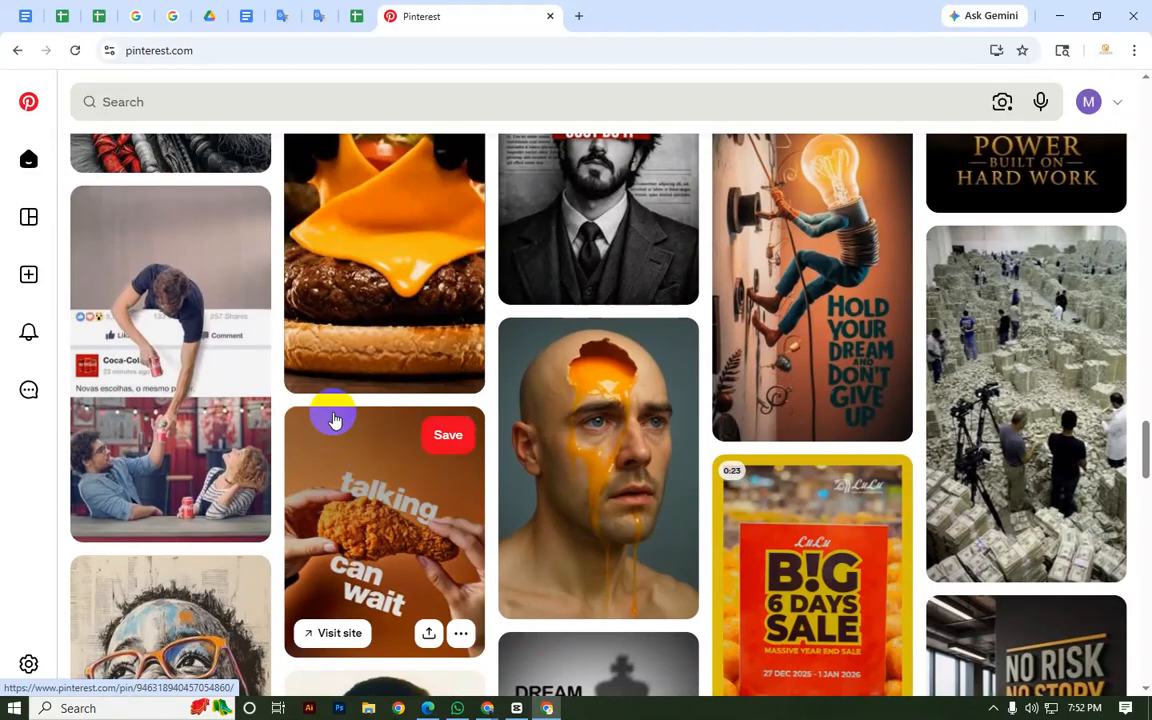
Step: Search Pinterest for "egg videos" and browse through the resulting video pins
{"action": "left_click", "coordinate": [231, 109]}
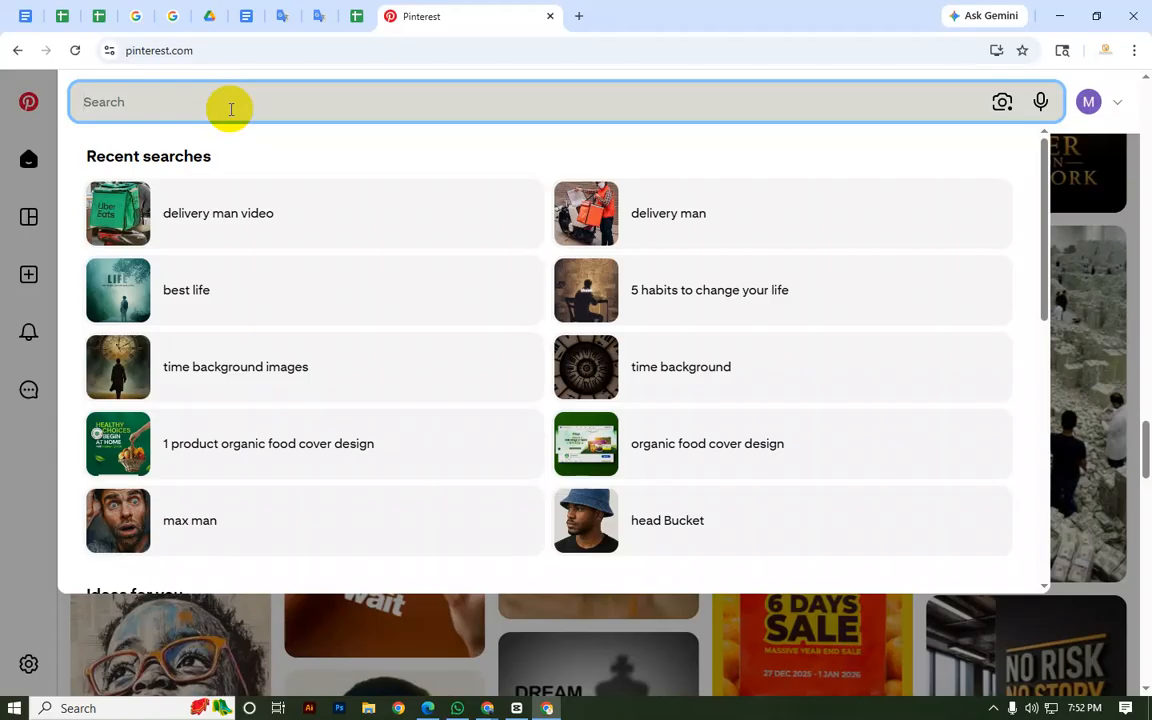
{"action": "type", "text": "egg video"}
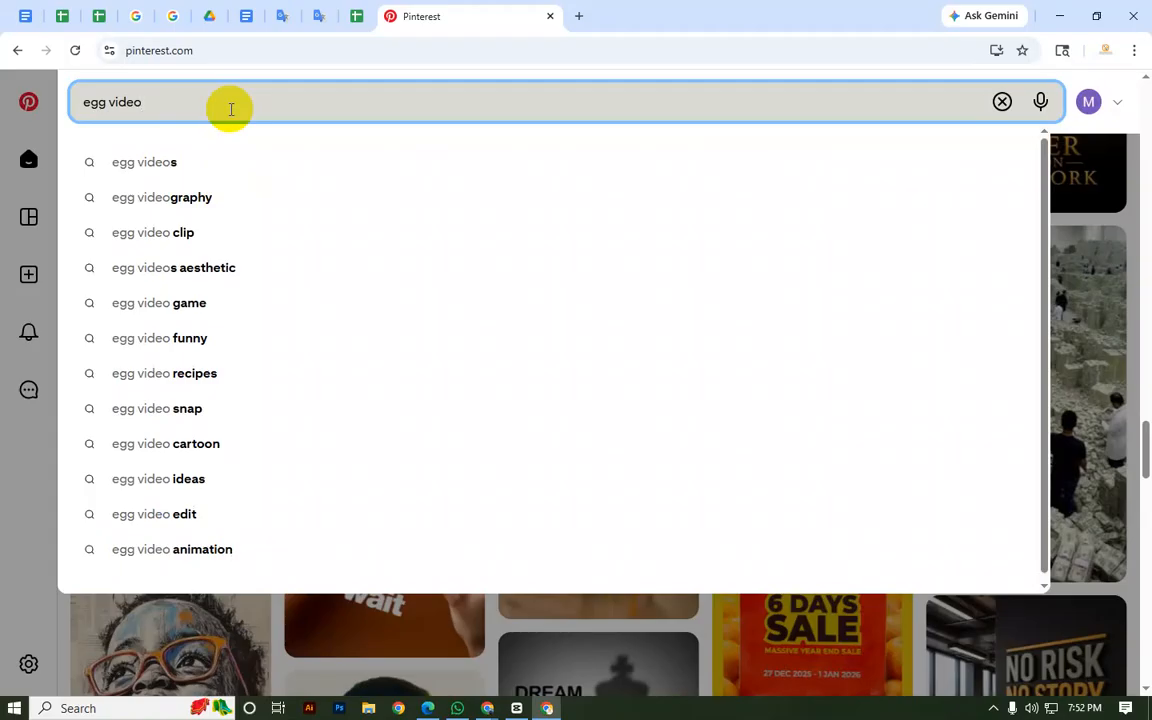
{"action": "left_click", "coordinate": [207, 157]}
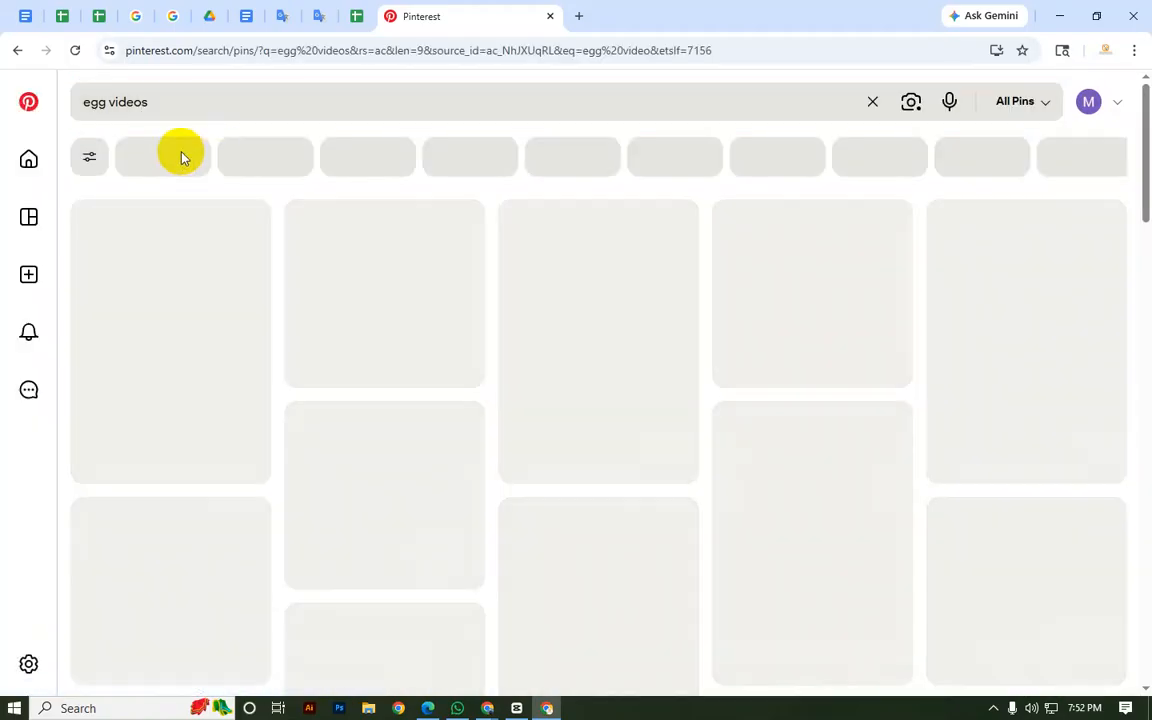
{"action": "scroll", "coordinate": [334, 303], "scroll_direction": "down", "scroll_amount": 3}
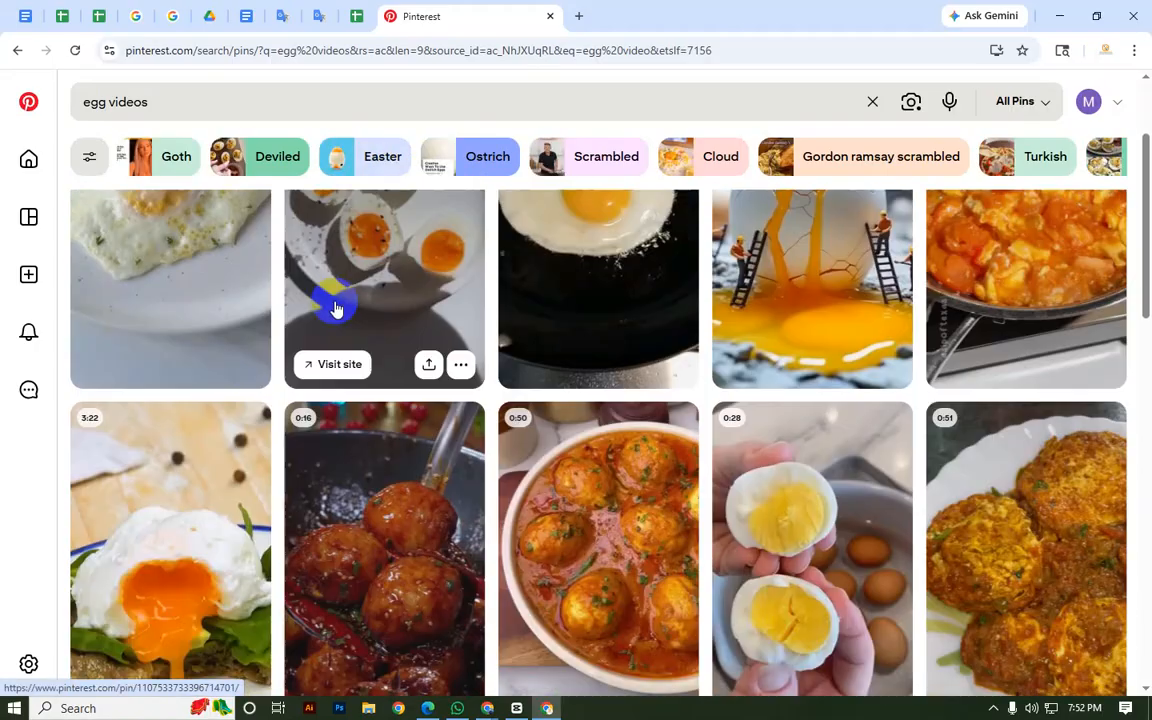
{"action": "scroll", "coordinate": [545, 363], "scroll_direction": "down", "scroll_amount": 8}
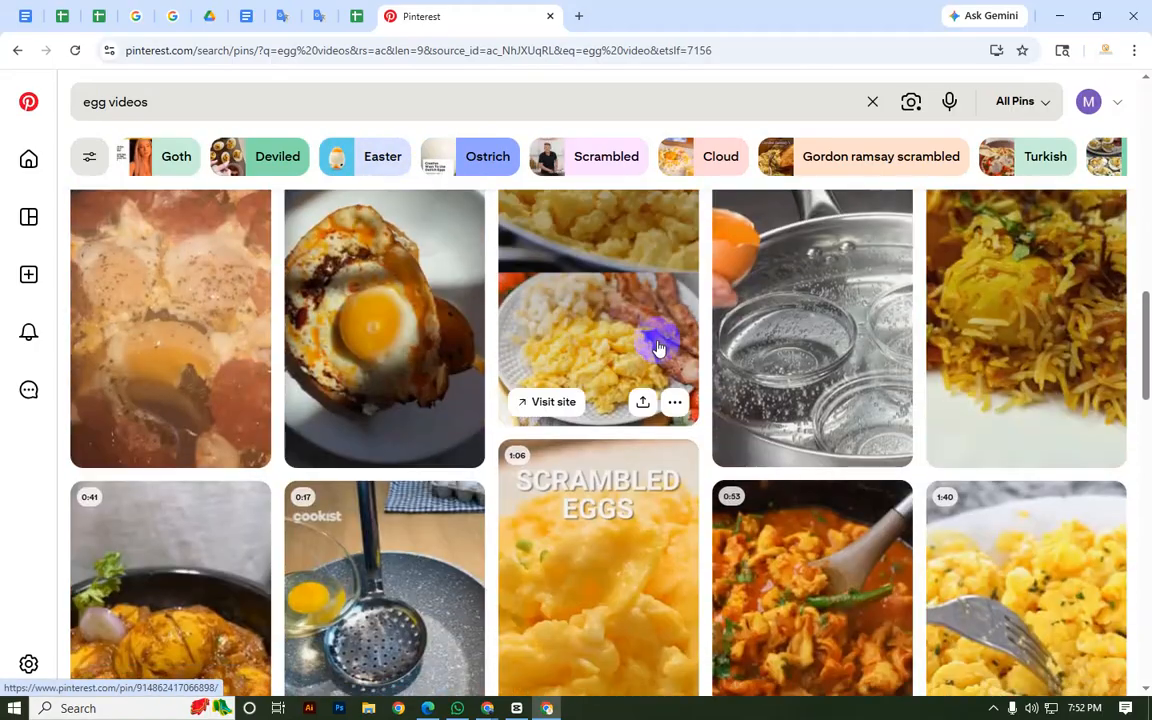
{"action": "scroll", "coordinate": [637, 363], "scroll_direction": "down", "scroll_amount": 15}
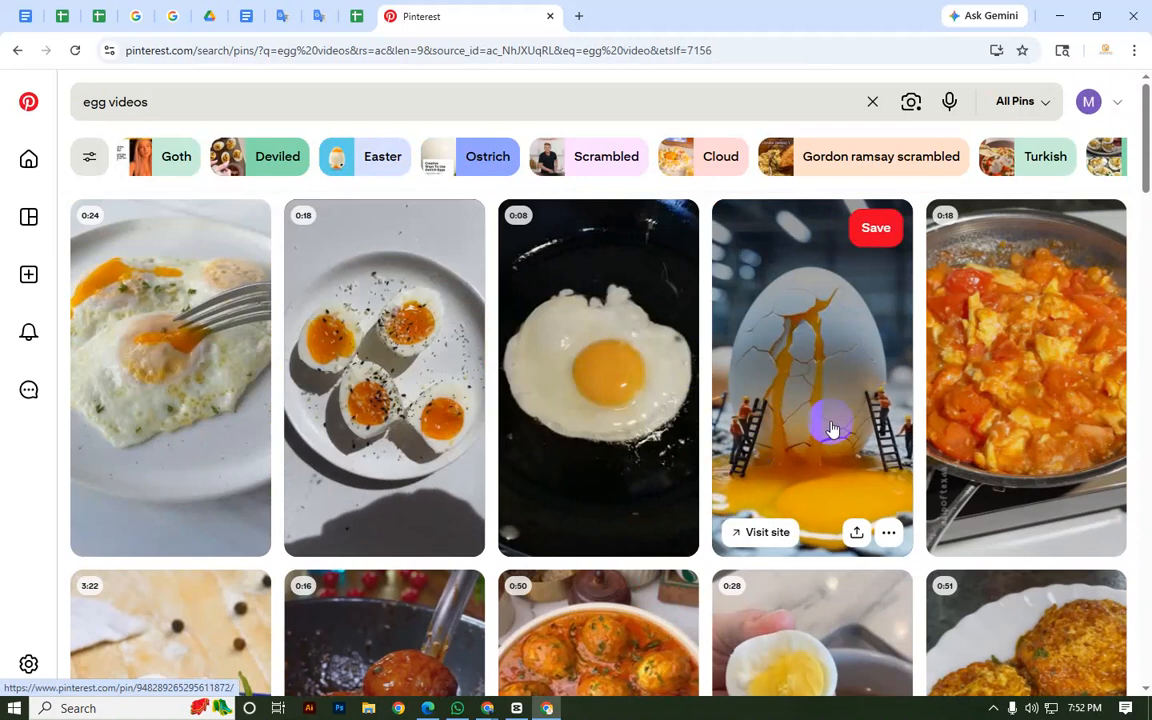
Step: Open the video pin of the cracked egg with miniature workers, mute it and pause its playback
{"action": "left_click", "coordinate": [795, 380]}
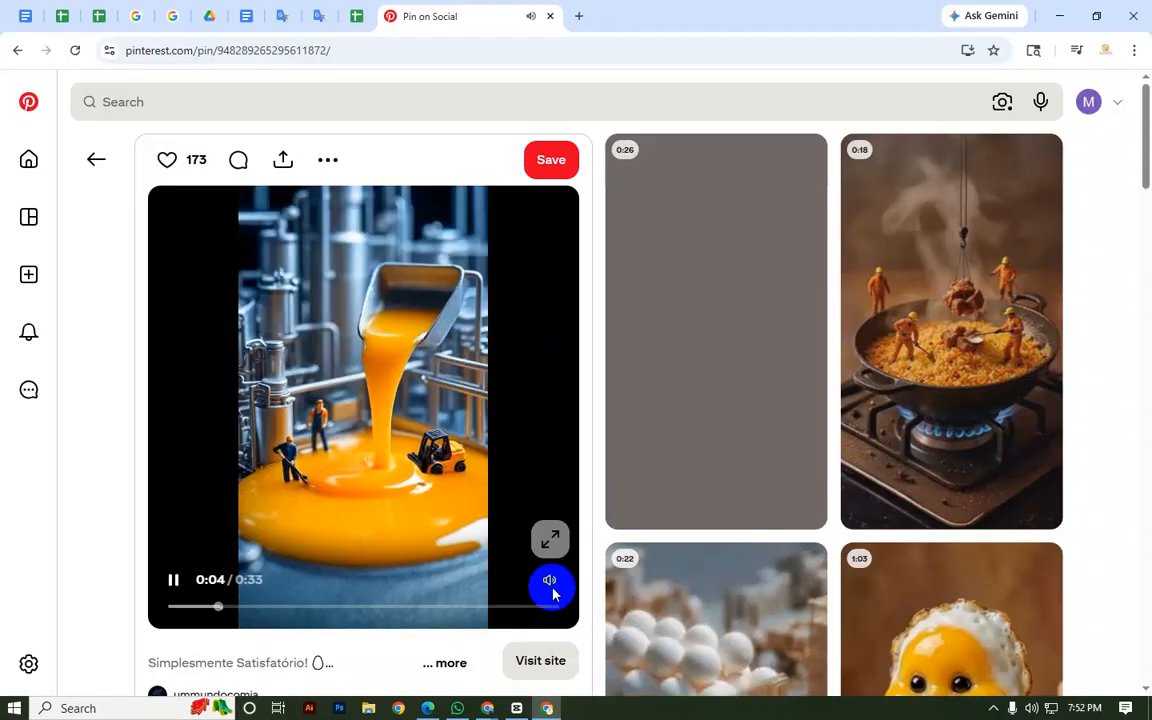
{"action": "left_click", "coordinate": [550, 586]}
{"action": "left_click", "coordinate": [429, 507]}
{"action": "scroll", "coordinate": [625, 442], "scroll_direction": "down", "scroll_amount": 3}
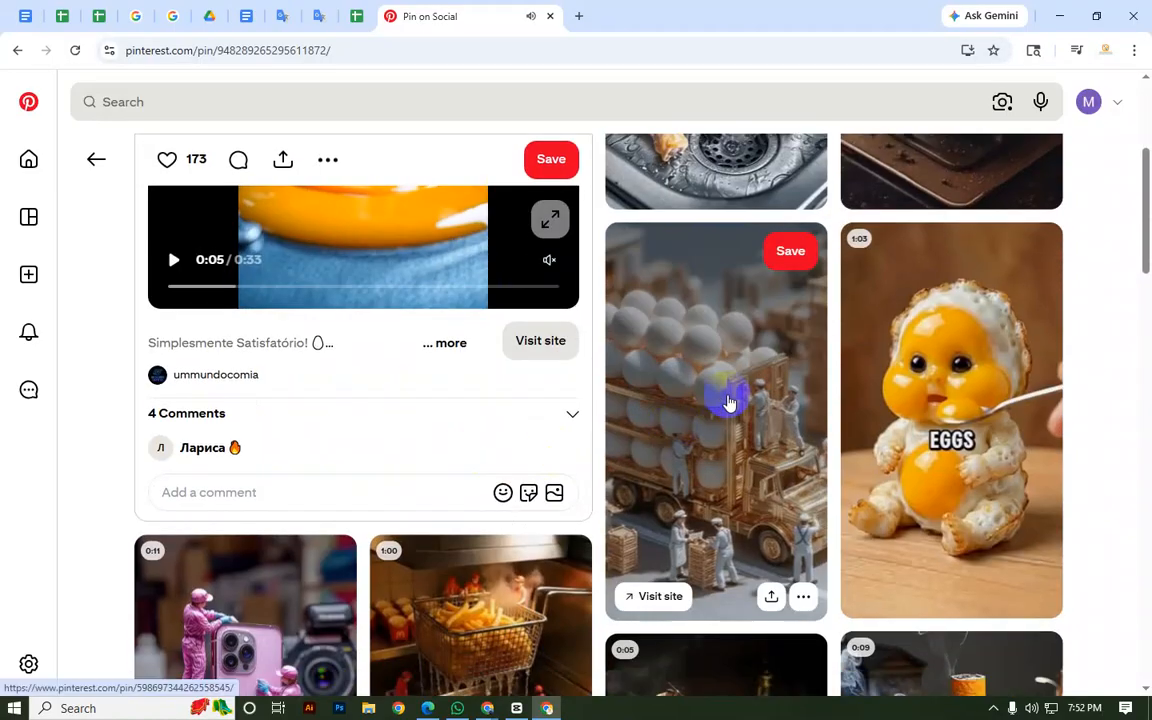
Step: Open the related video pin of the miniature truck loaded with eggs and copy its share link
{"action": "scroll", "coordinate": [705, 400], "scroll_direction": "down", "scroll_amount": 2}
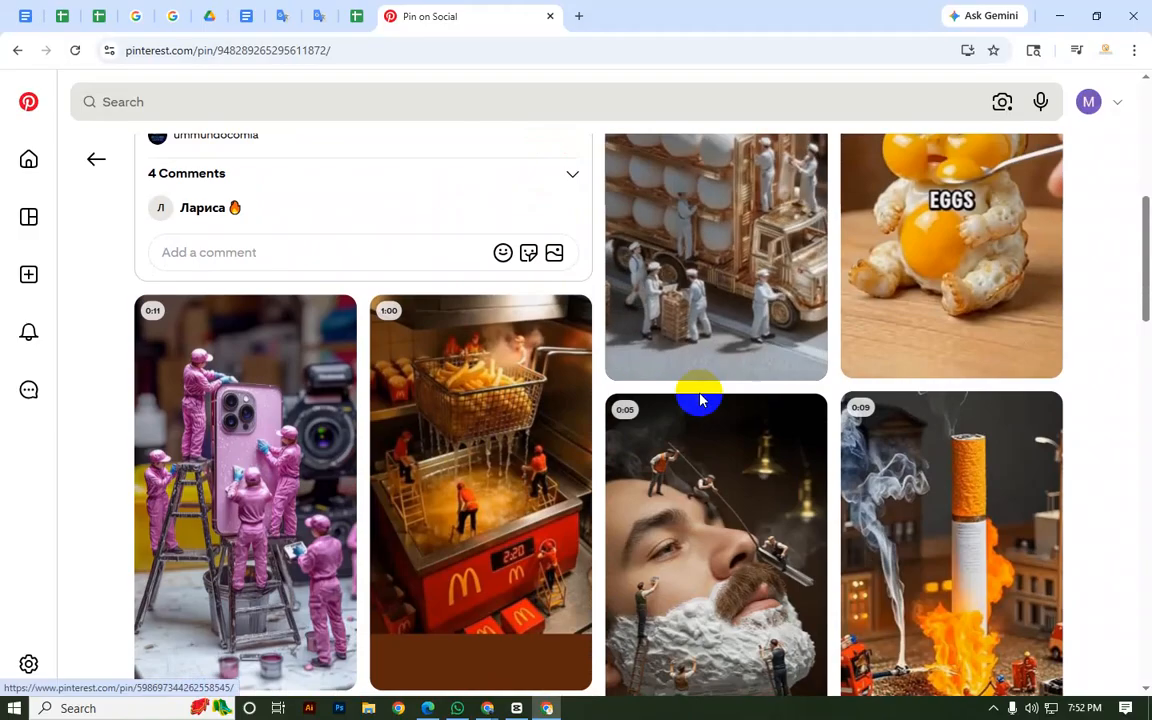
{"action": "scroll", "coordinate": [700, 400], "scroll_direction": "up", "scroll_amount": 2}
{"action": "left_click", "coordinate": [702, 393]}
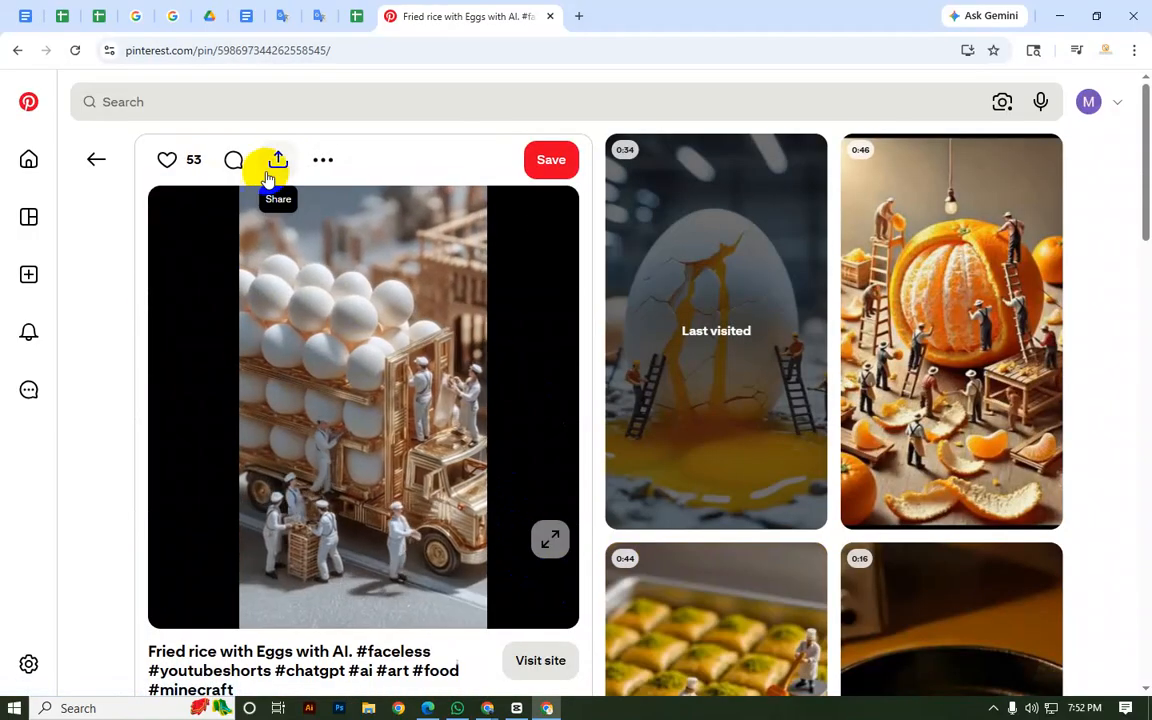
{"action": "left_click", "coordinate": [278, 162]}
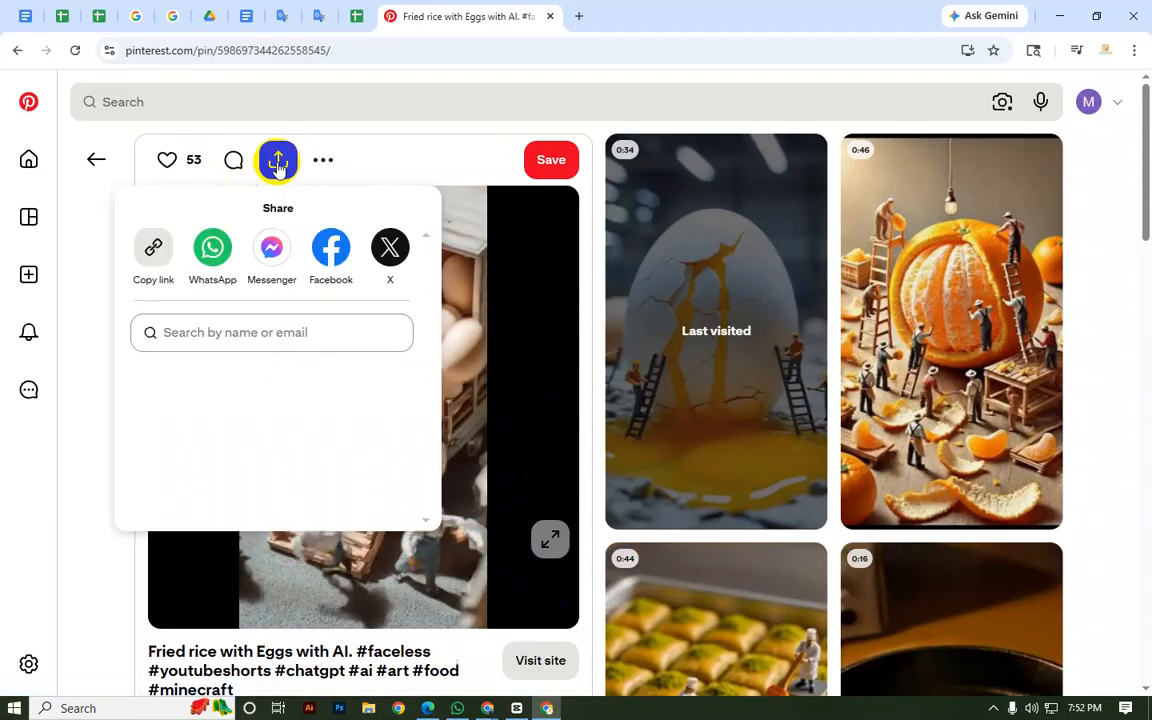
{"action": "left_click", "coordinate": [152, 252]}
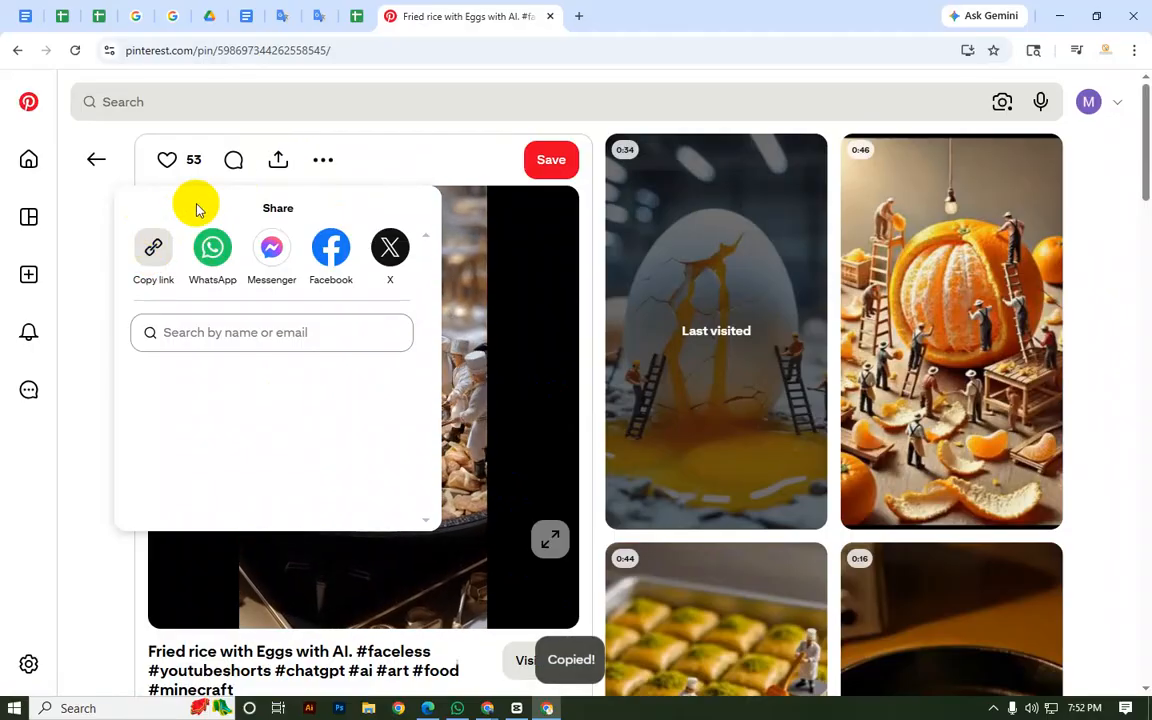
Step: Search for "pinterest video downloader" in a new browser tab and open the klickpin.com downloader
{"action": "left_click", "coordinate": [578, 15]}
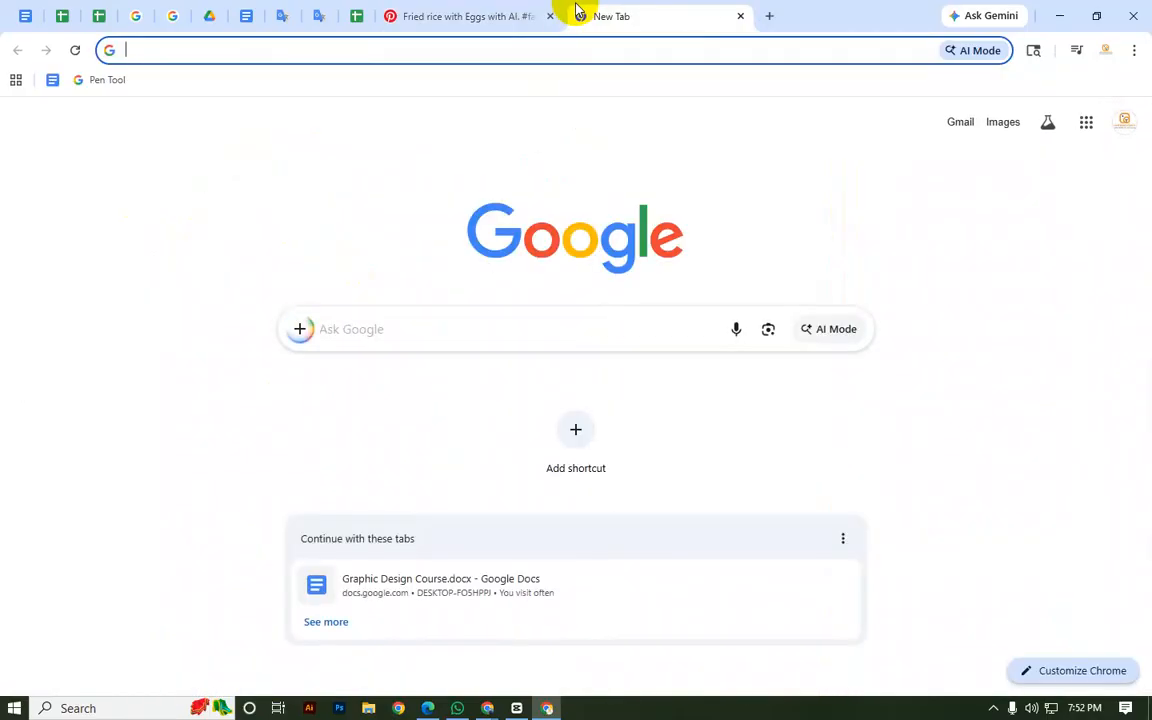
{"action": "type", "text": "pinterest "}
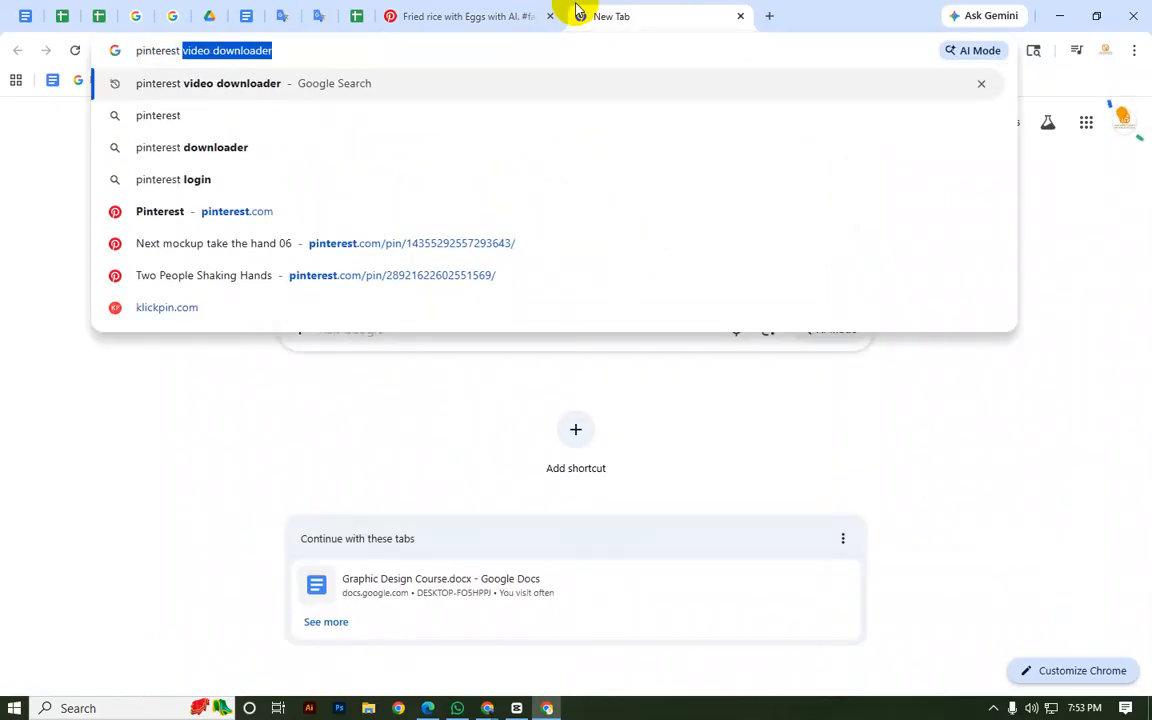
{"action": "type", "text": "video dow"}
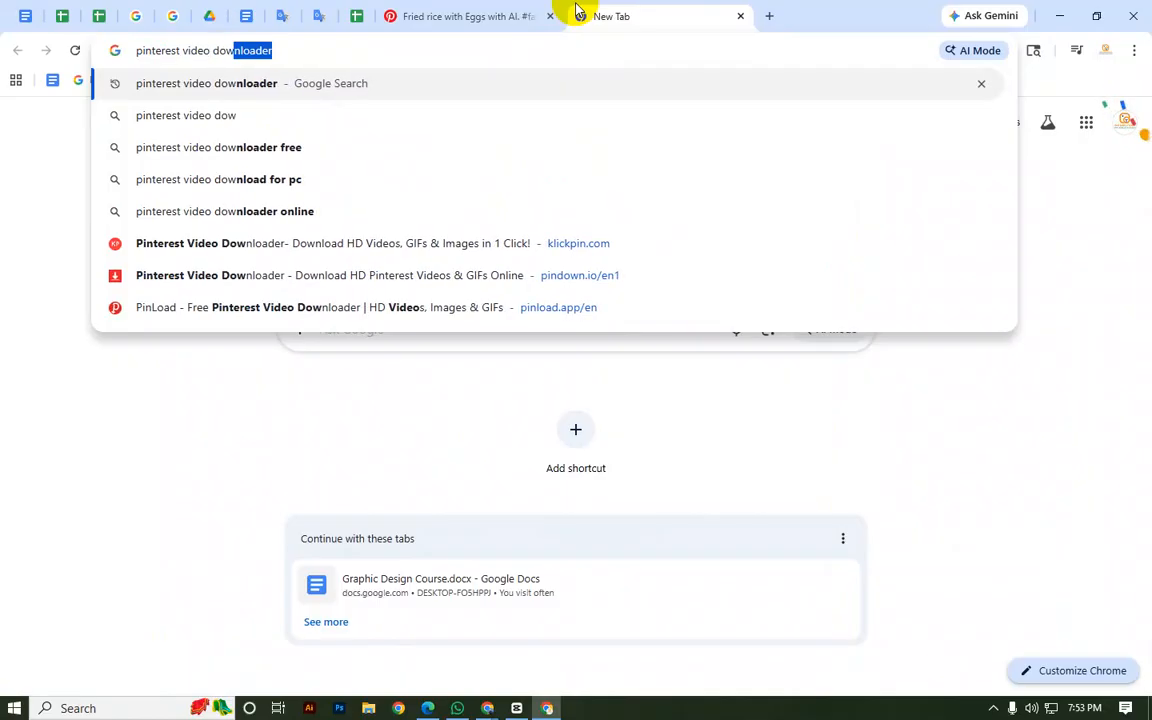
{"action": "key", "text": "Return"}
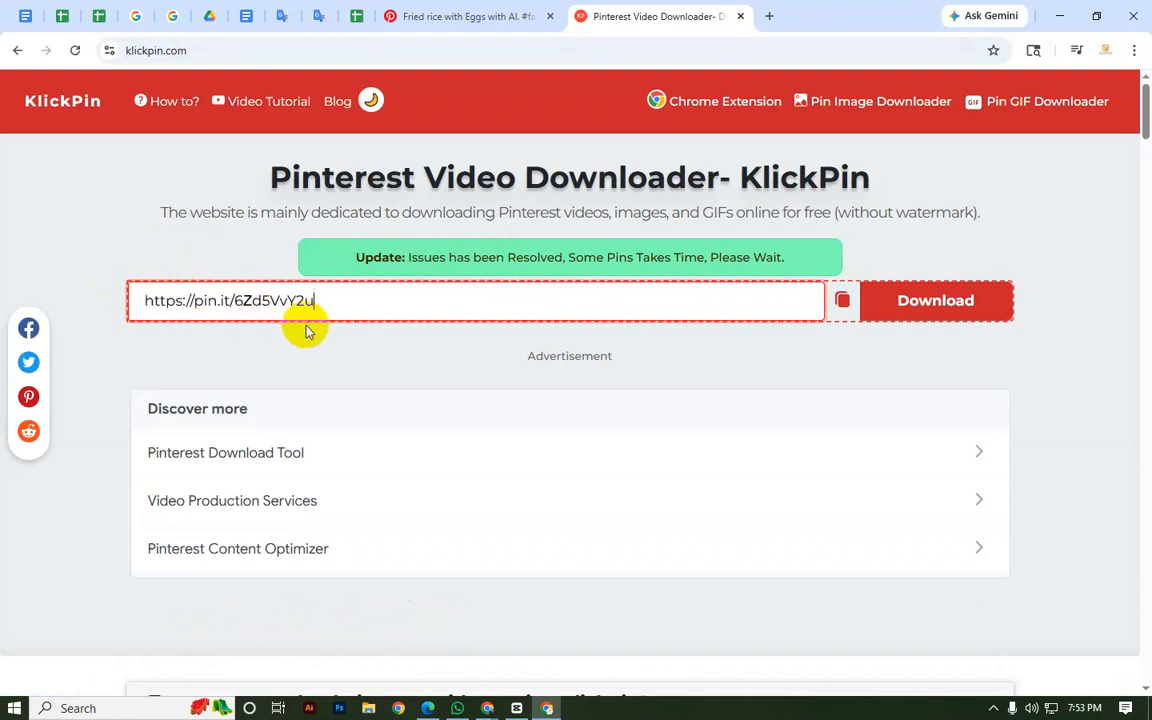
Step: Submit the copied pin link on KlickPin and download the egg truck video
{"action": "left_click", "coordinate": [1002, 311]}
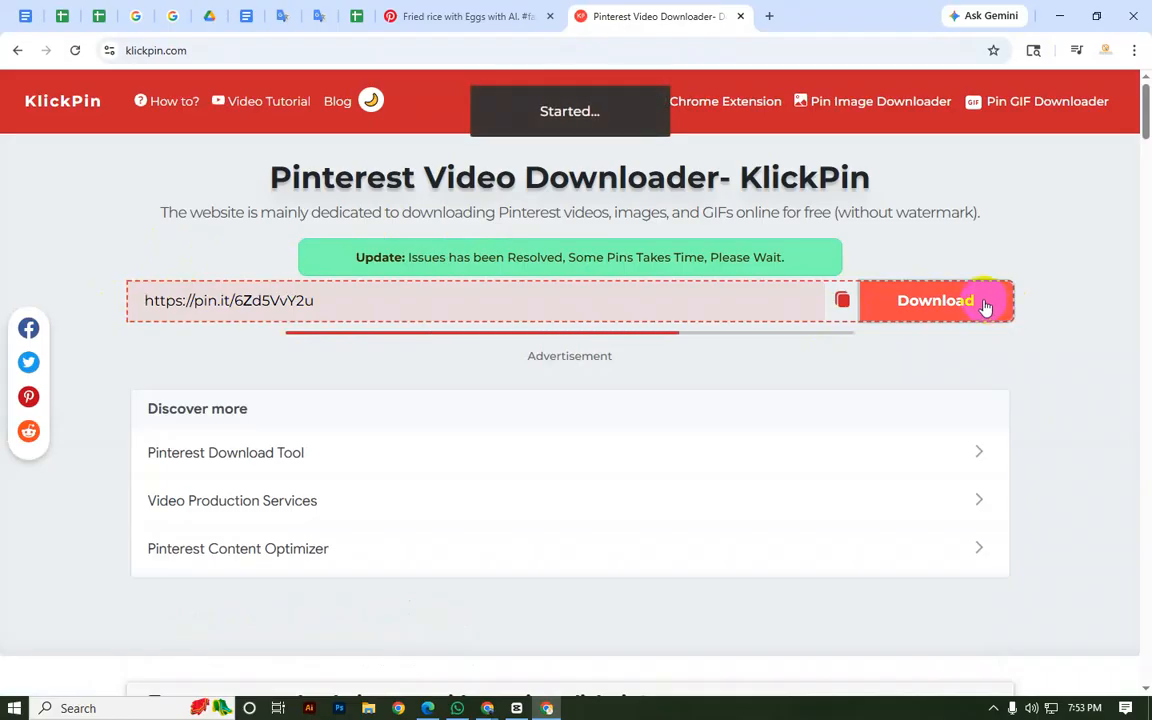
{"action": "scroll", "coordinate": [527, 334], "scroll_direction": "down", "scroll_amount": 2}
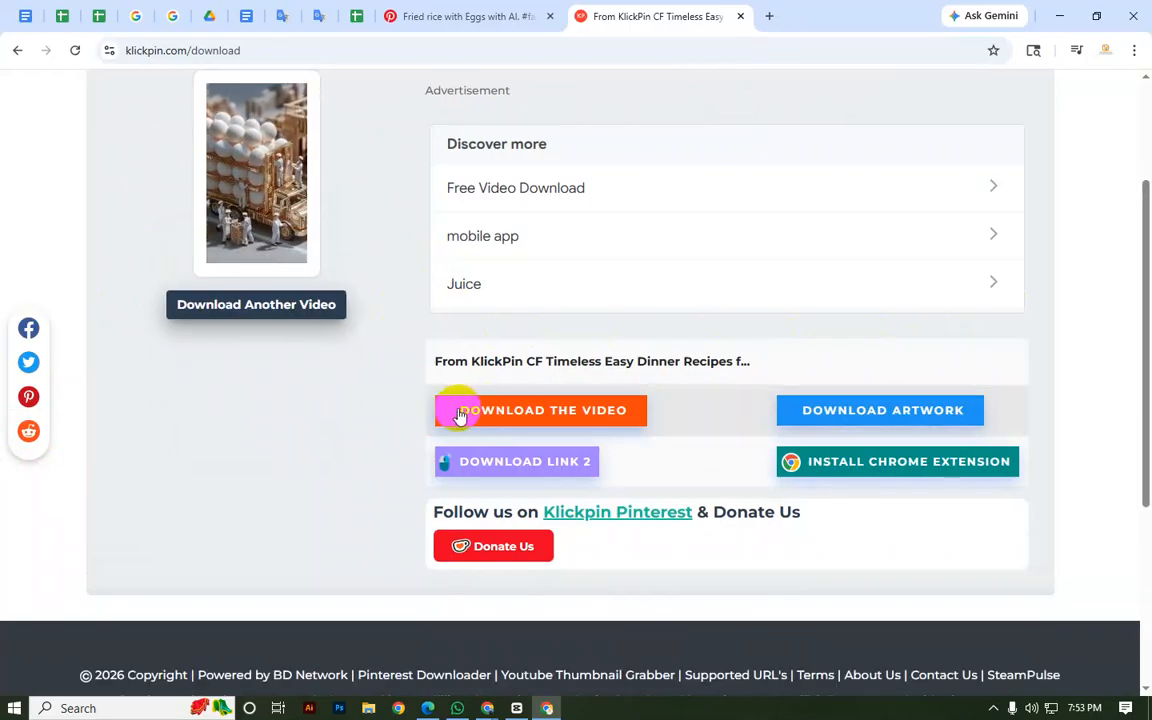
{"action": "left_click", "coordinate": [537, 411]}
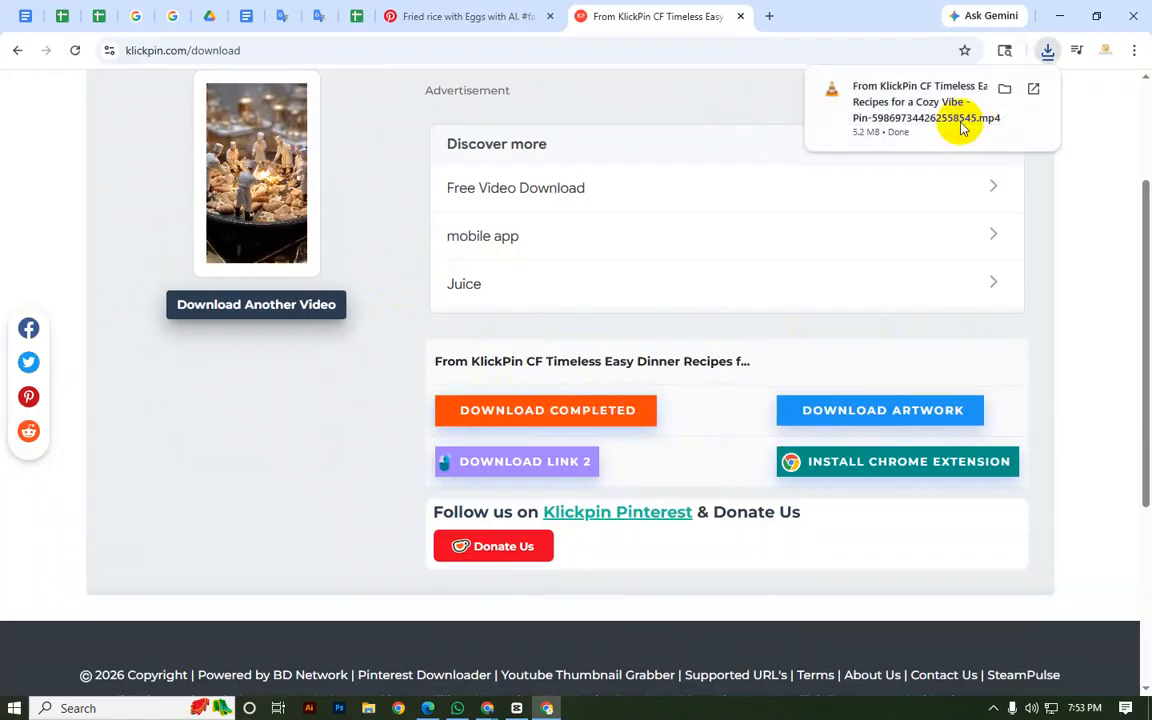
Step: Show the downloaded egg truck video in its folder, preview it in VLC, and put the player and folder away
{"action": "left_click", "coordinate": [1004, 89]}
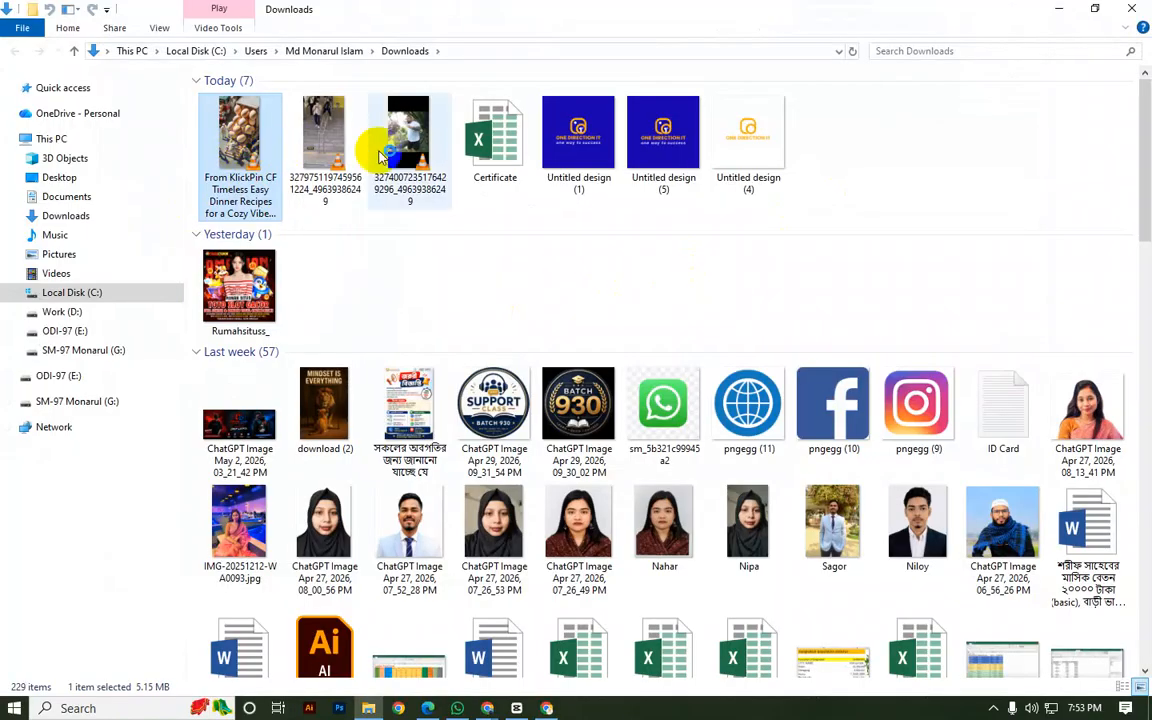
{"action": "key", "text": "Return"}
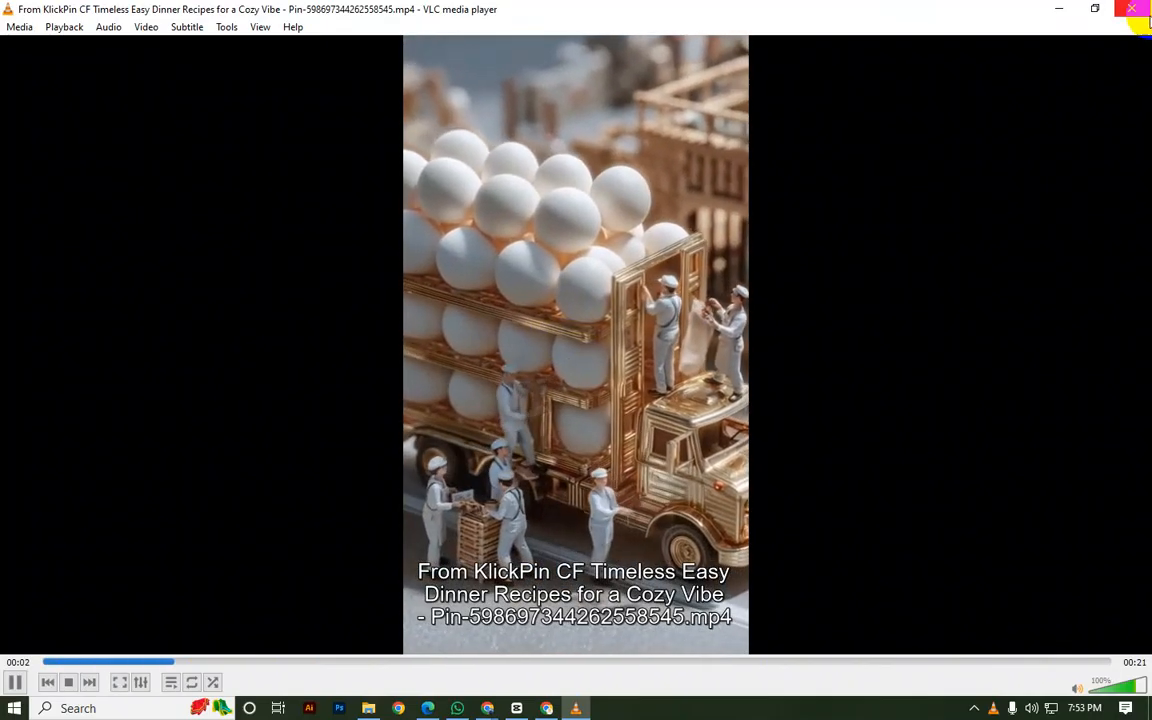
{"action": "left_click", "coordinate": [1139, 8]}
{"action": "left_click", "coordinate": [427, 278]}
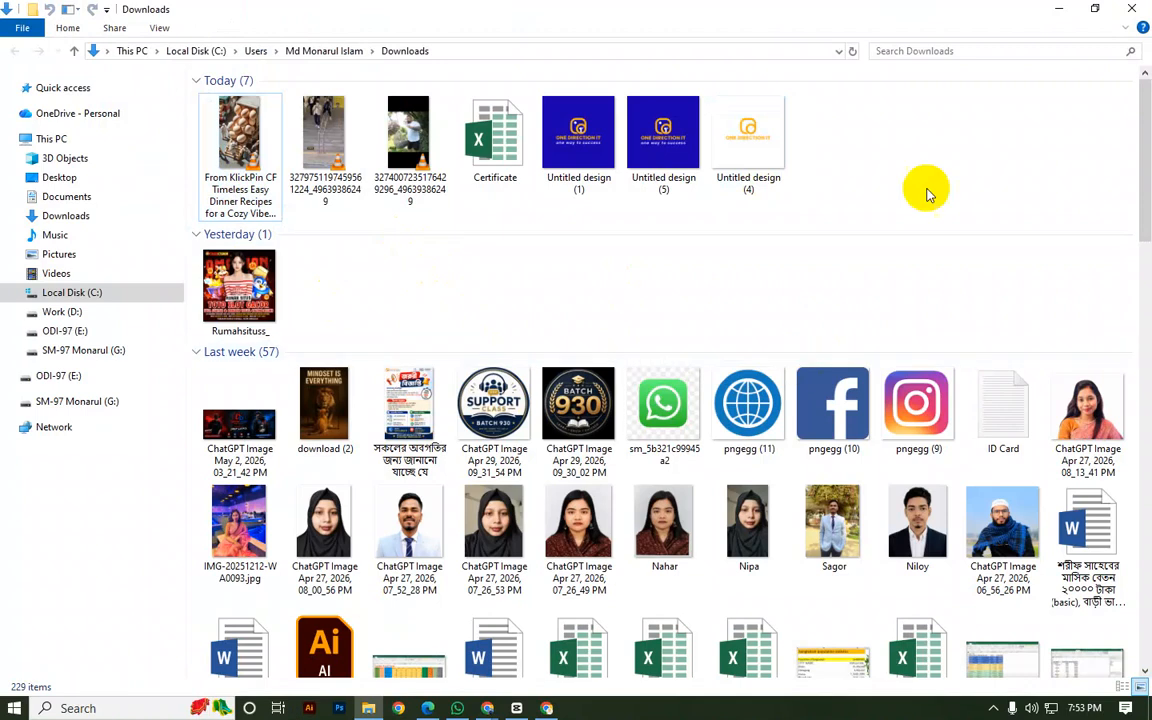
{"action": "left_click", "coordinate": [1060, 12]}
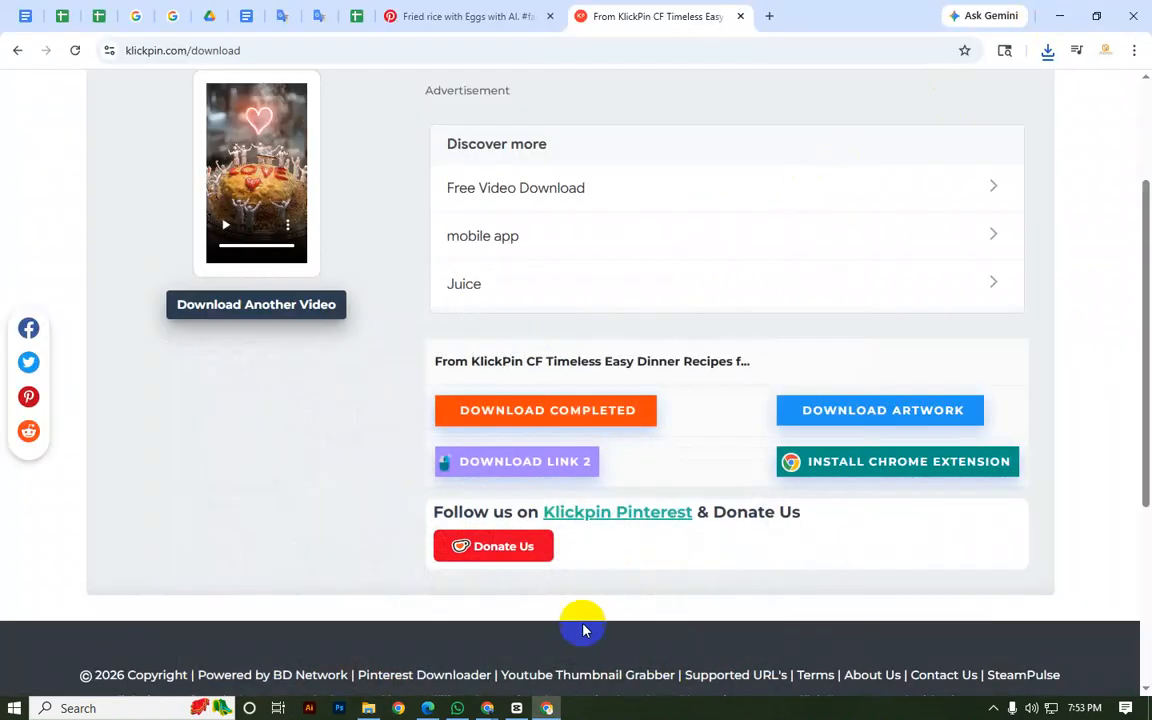
Step: Switch back to CapCut, show where media is imported, and briefly play the milk overlay from 00:00:02:11
{"action": "left_click", "coordinate": [549, 707]}
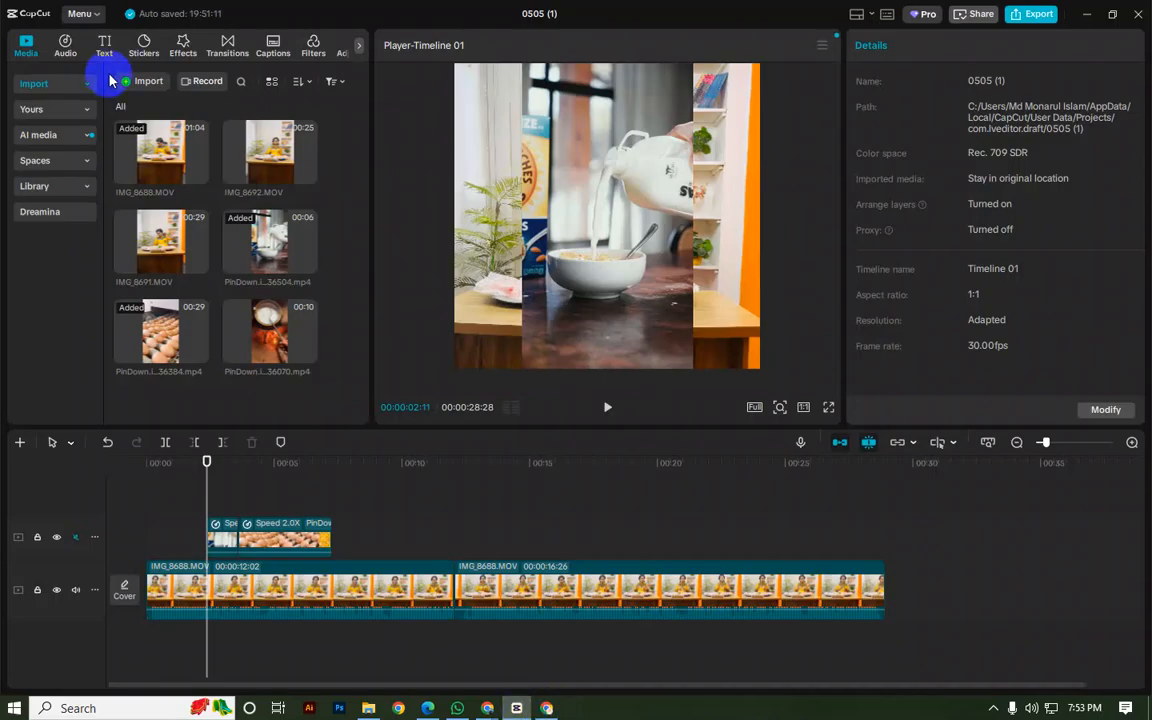
{"action": "left_click", "coordinate": [146, 84]}
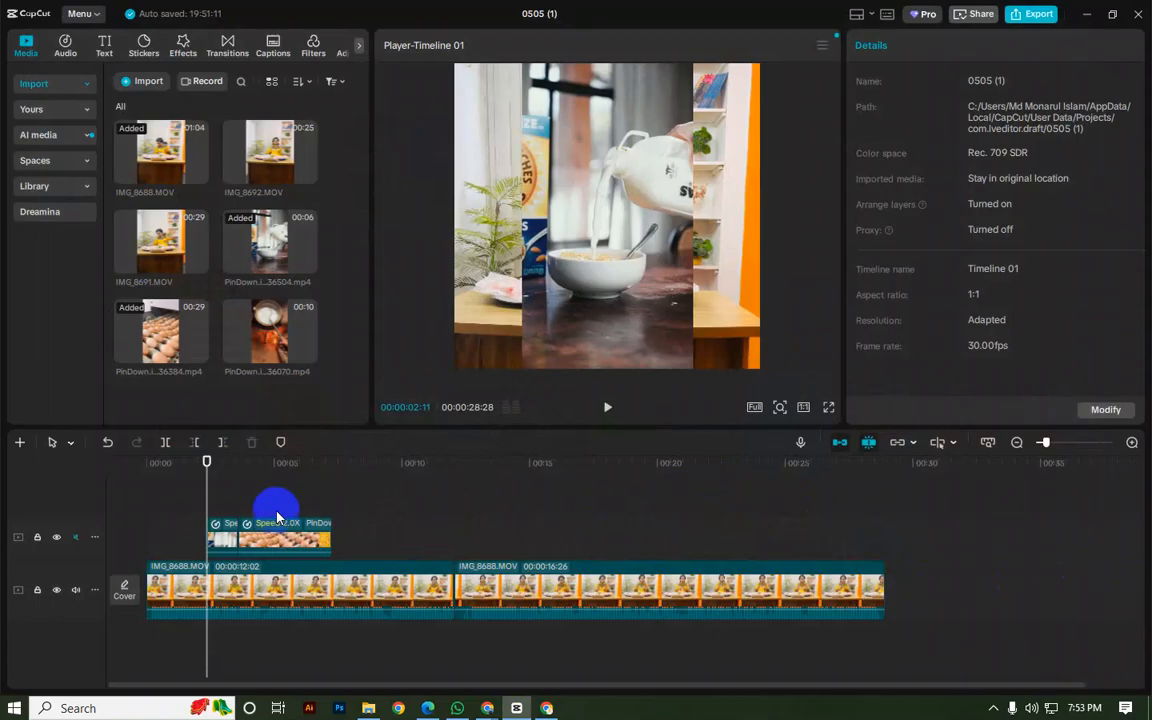
{"action": "mouse_move", "coordinate": [210, 507]}
{"action": "left_mouse_down"}
{"action": "mouse_move", "coordinate": [305, 496]}
{"action": "mouse_move", "coordinate": [206, 503]}
{"action": "left_mouse_up"}
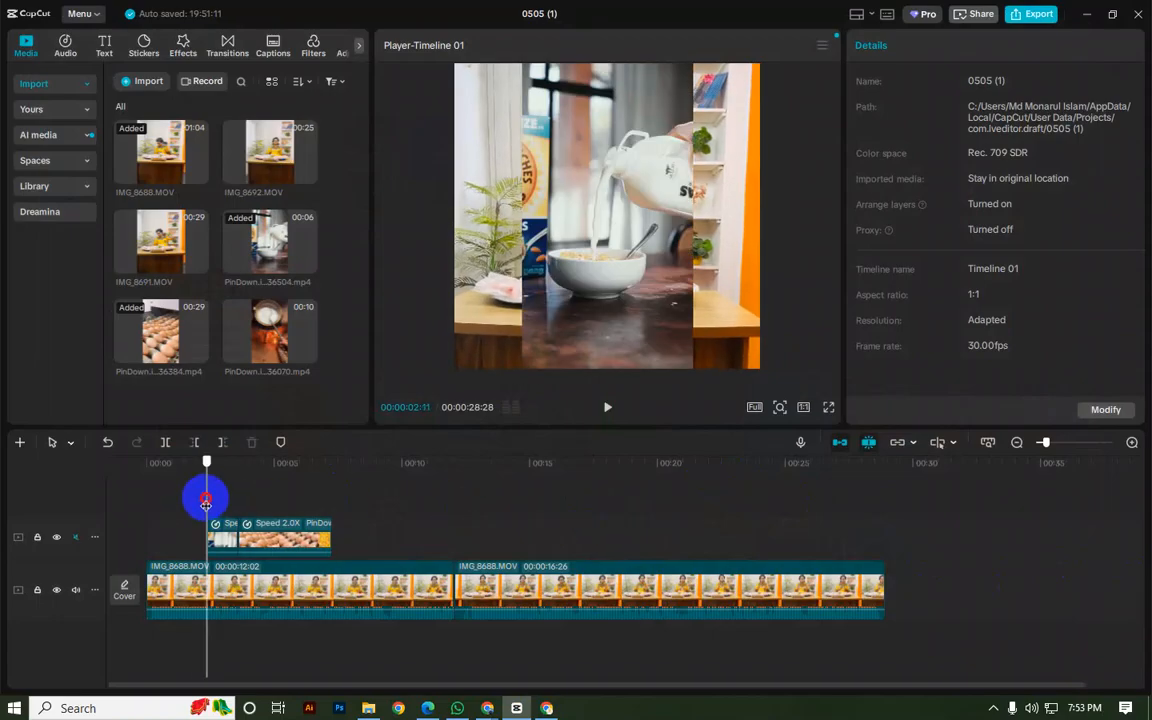
{"action": "key", "text": "space"}
{"action": "key", "text": "space"}
Step: Scale the milk overlay to 179% and the egg overlay to 177% to fill the frame, and play them back
{"action": "left_click", "coordinate": [221, 535]}
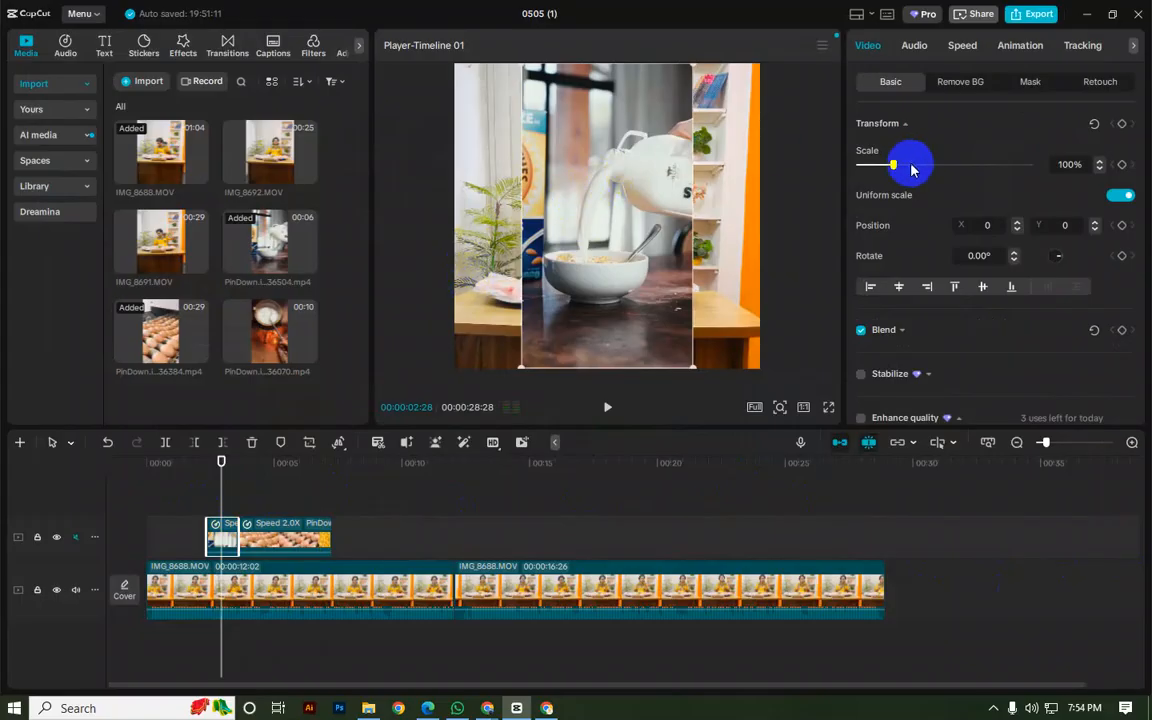
{"action": "left_click_drag", "start_coordinate": [896, 167], "coordinate": [920, 163]}
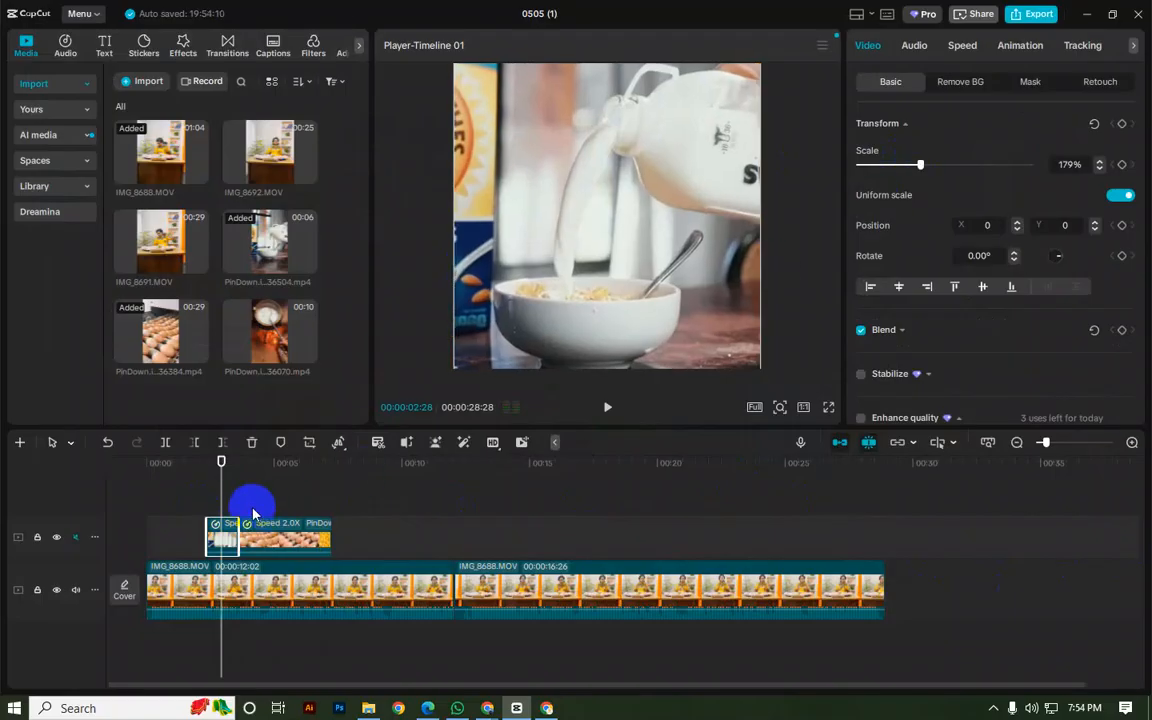
{"action": "left_click_drag", "start_coordinate": [226, 503], "coordinate": [270, 498]}
{"action": "left_click", "coordinate": [272, 553]}
{"action": "left_click_drag", "start_coordinate": [890, 165], "coordinate": [920, 173]}
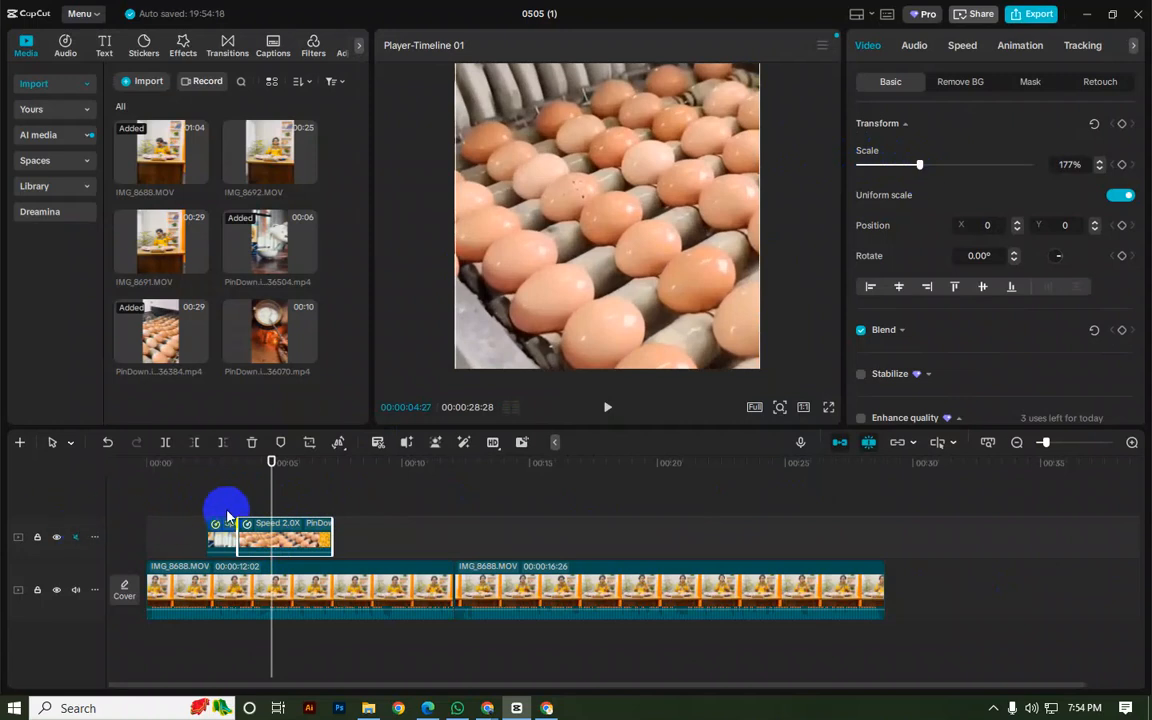
{"action": "left_click", "coordinate": [208, 510]}
{"action": "key", "text": "space"}
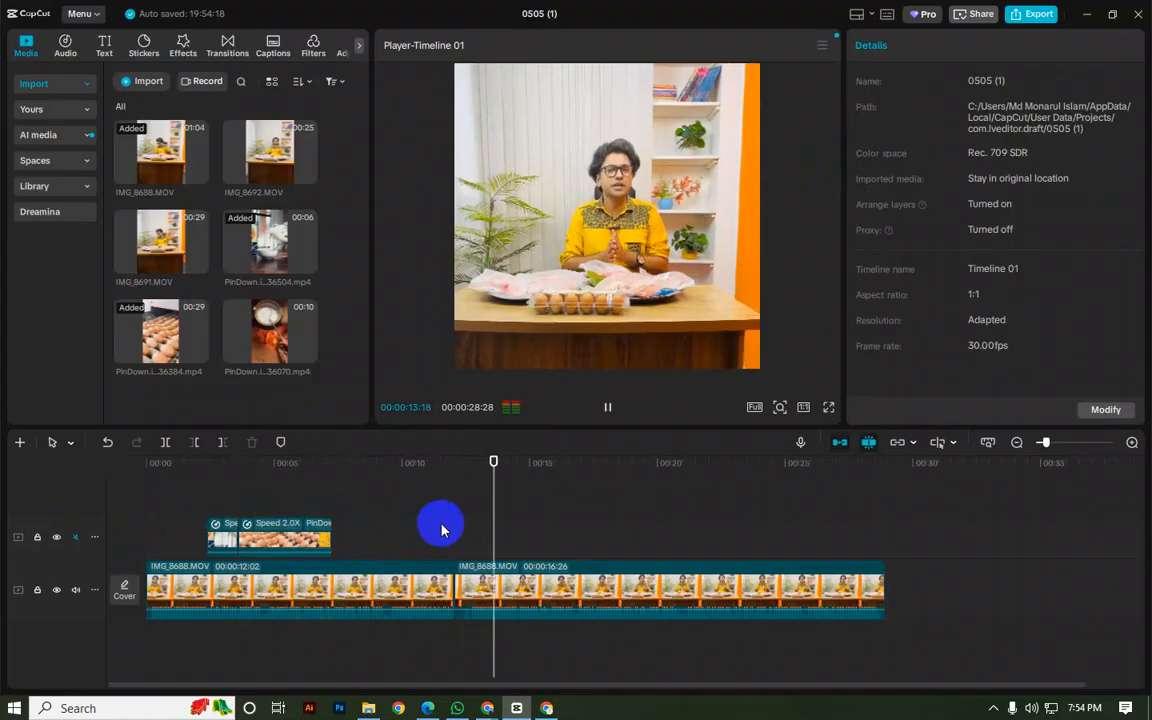
Step: Undo a trial cut of the second IMG_8688.MOV clip's part after 00:00:12:21, and trim away its part before that point instead
{"action": "left_click_drag", "start_coordinate": [441, 530], "coordinate": [470, 535]}
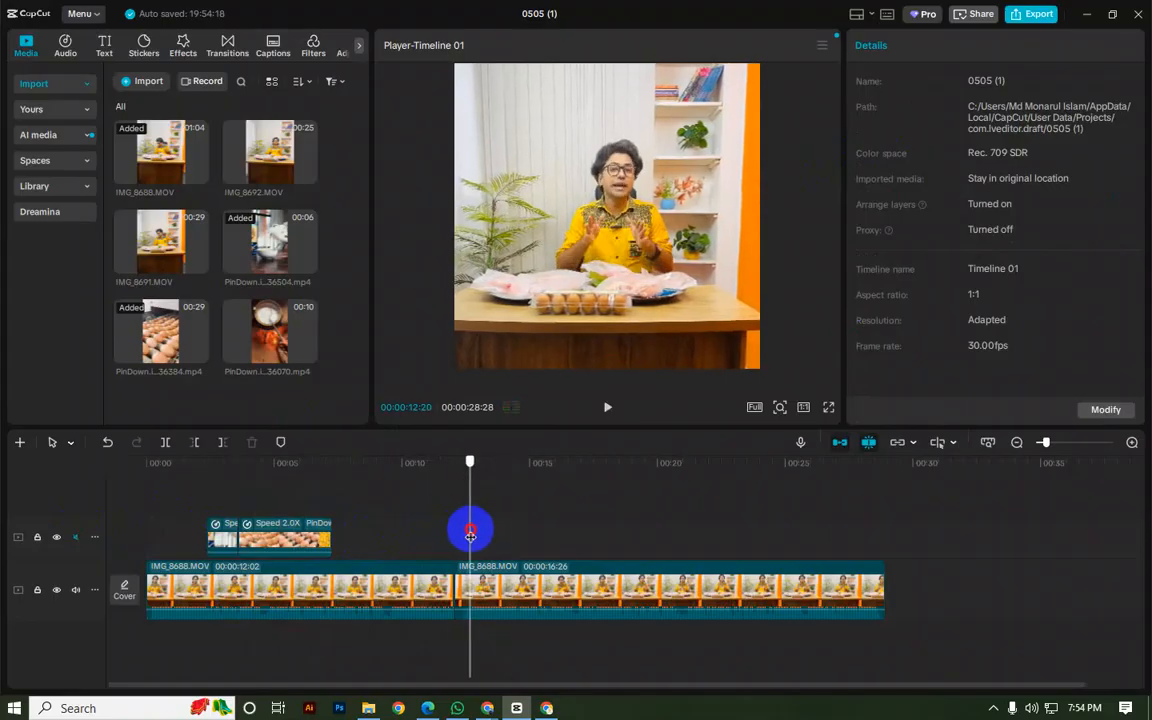
{"action": "left_click", "coordinate": [463, 580]}
{"action": "key", "text": "w"}
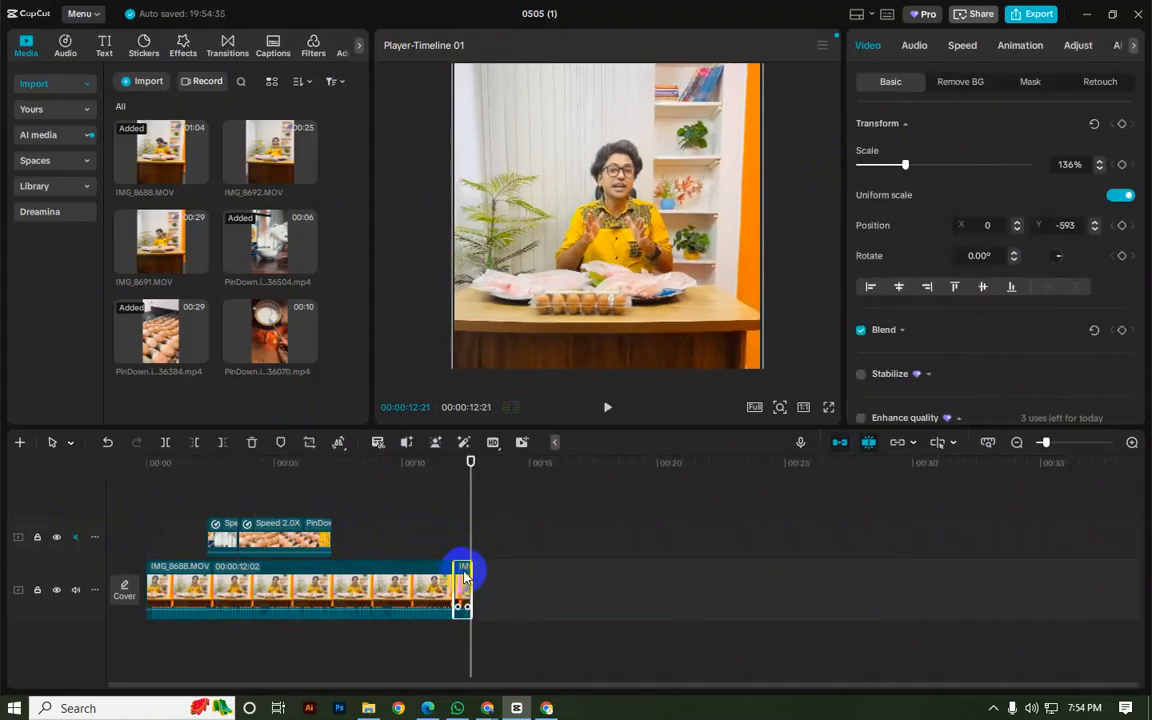
{"action": "key", "text": "ctrl+z"}
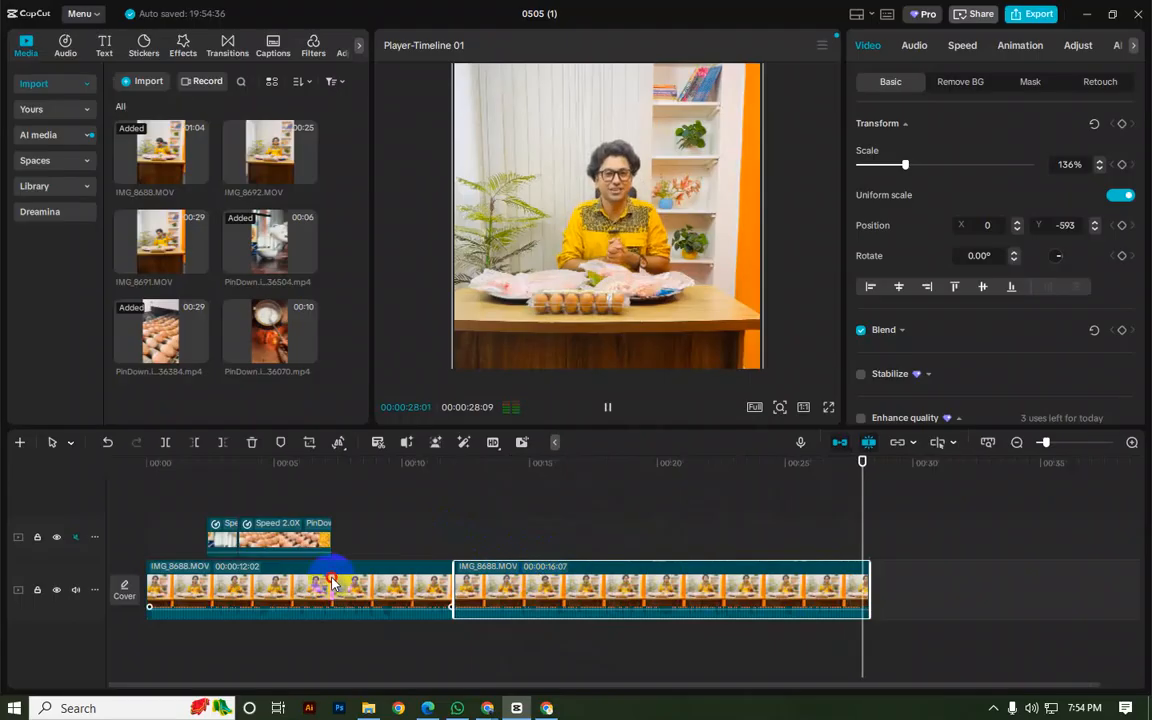
Step: Delete the first IMG_8688.MOV clip from the main track and play the shortened timeline, stopping at 00:00:13:01
{"action": "key", "text": "Delete"}
{"action": "left_click", "coordinate": [172, 555]}
{"action": "key", "text": "space"}
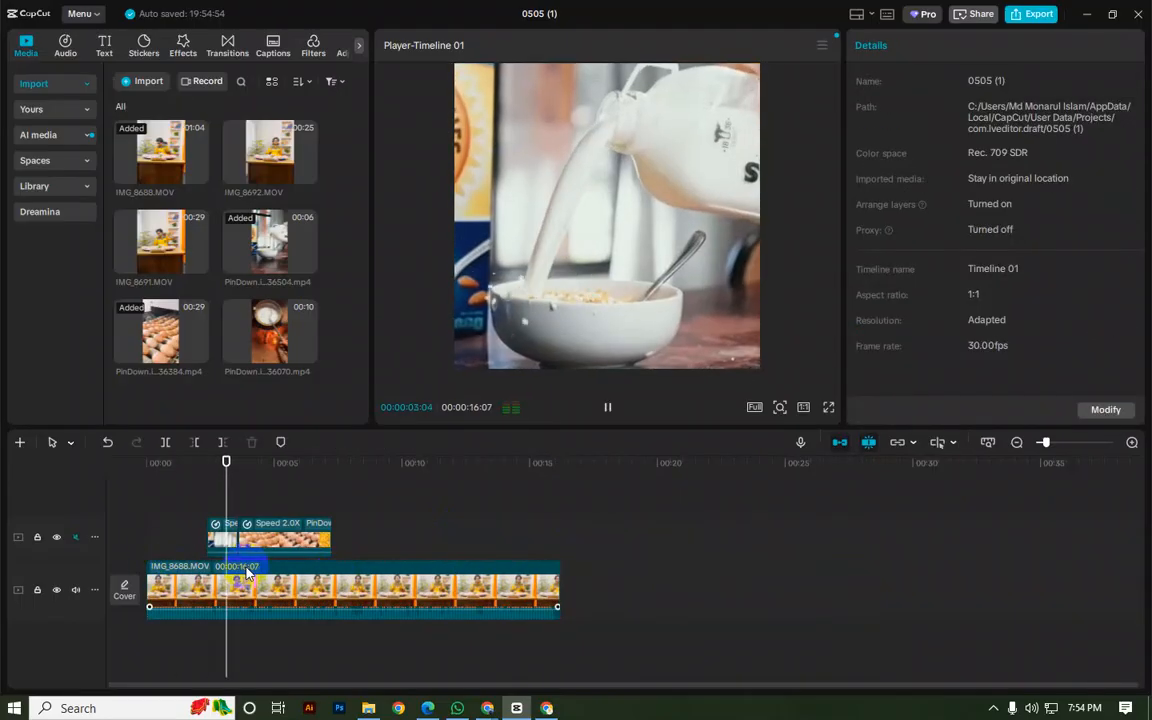
{"action": "left_click", "coordinate": [296, 638]}
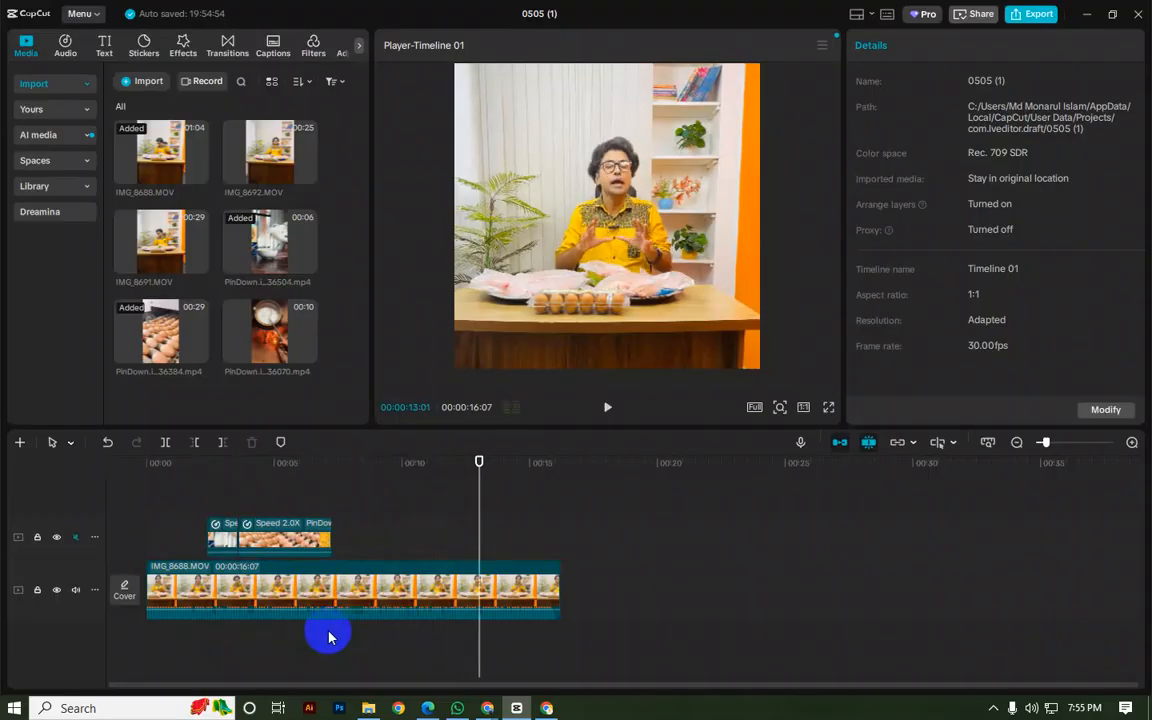
Step: Play the timeline to its end, then replay the opening line several times, returning to 00:00:00:20
{"action": "left_click", "coordinate": [372, 540]}
{"action": "key", "text": "space"}
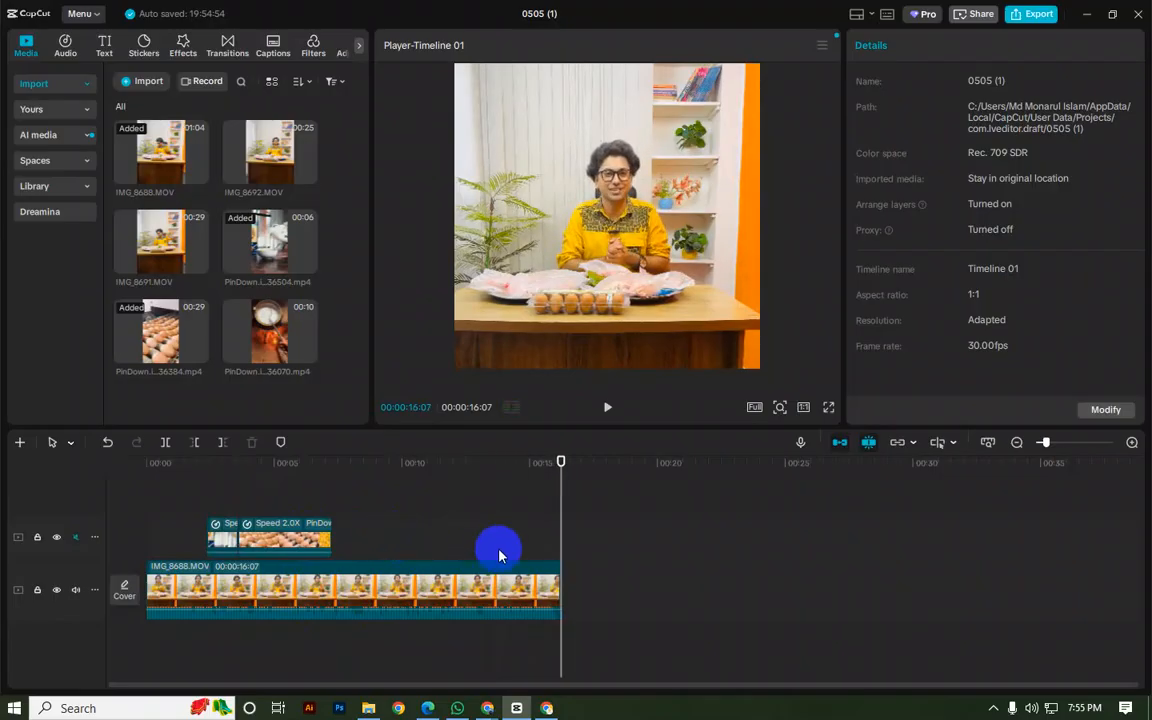
{"action": "left_click", "coordinate": [150, 530]}
{"action": "mouse_move", "coordinate": [147, 530]}
{"action": "left_mouse_down"}
{"action": "mouse_move", "coordinate": [162, 527]}
{"action": "mouse_move", "coordinate": [147, 532]}
{"action": "left_mouse_up"}
{"action": "key", "text": "space"}
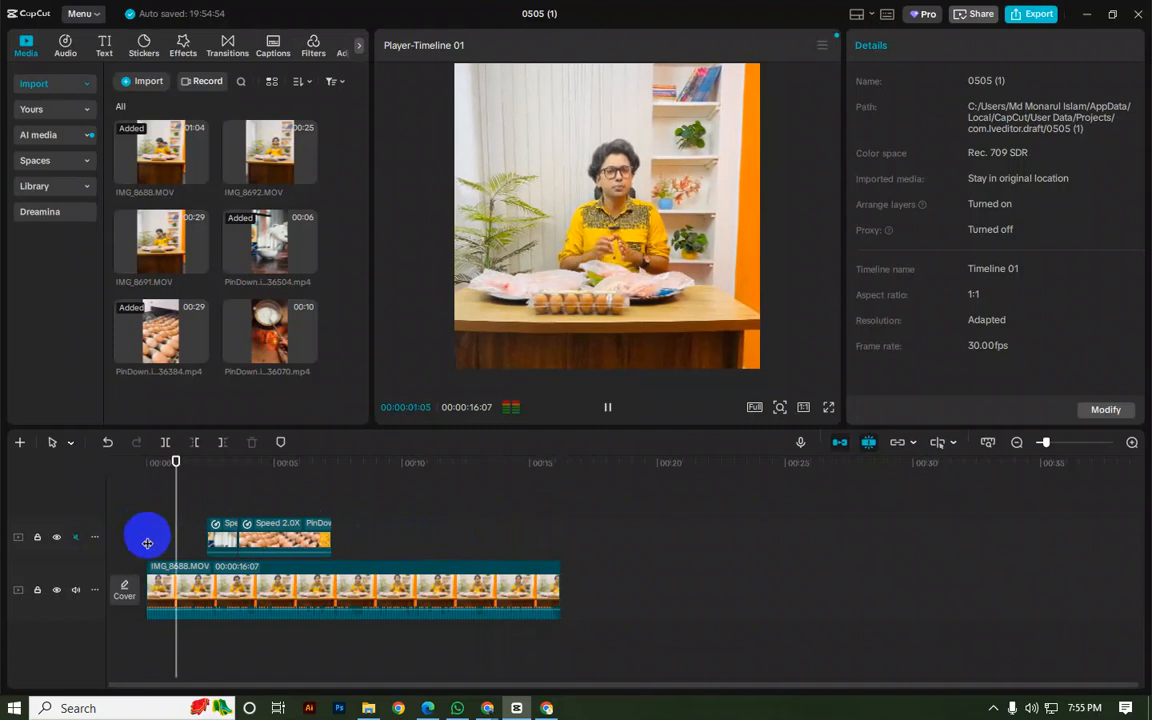
{"action": "left_click", "coordinate": [164, 545]}
{"action": "key", "text": "space"}
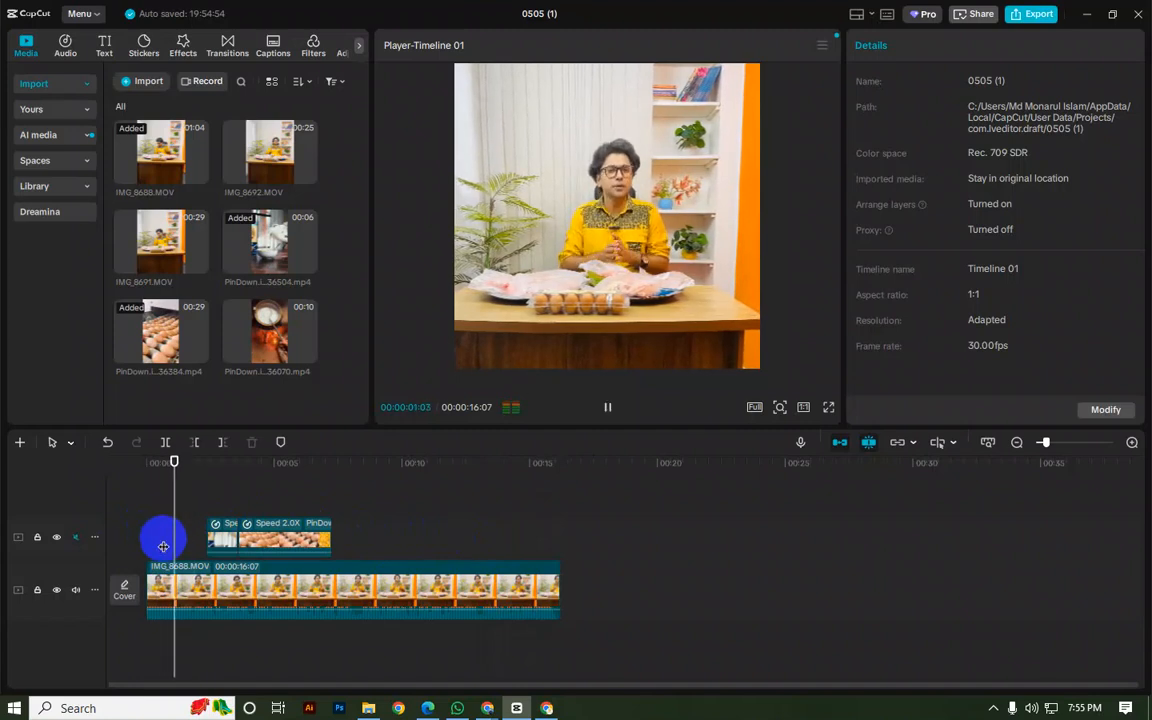
{"action": "left_click", "coordinate": [163, 546]}
{"action": "key", "text": "space"}
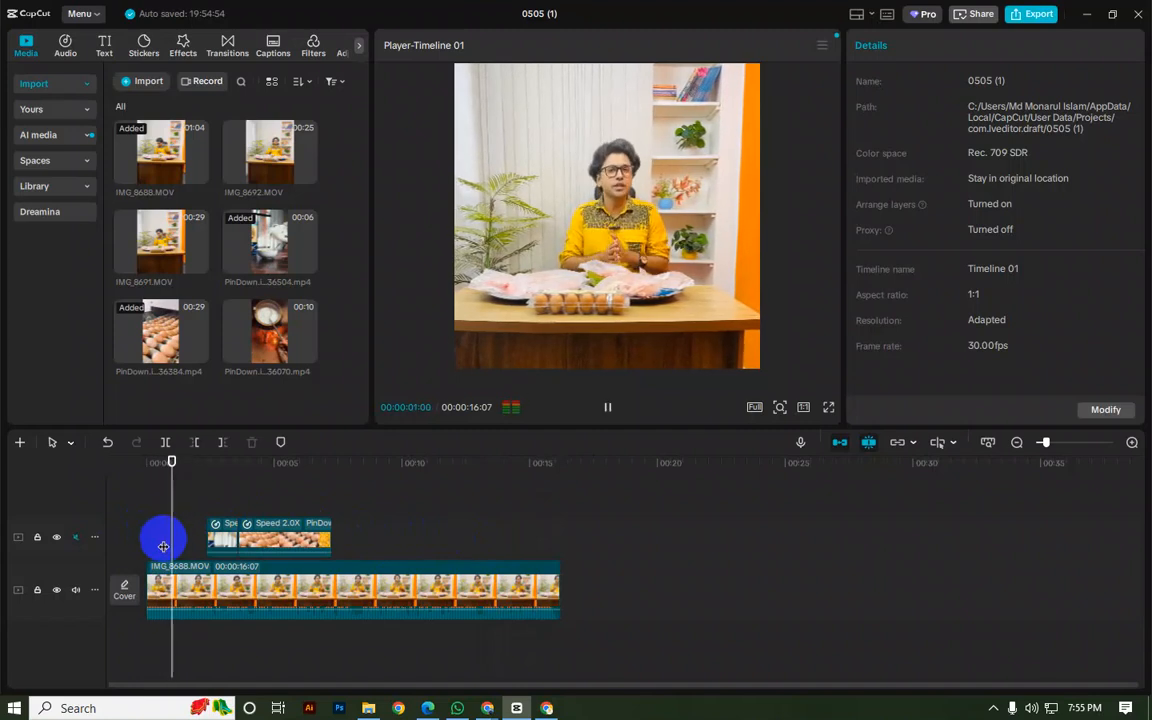
{"action": "key", "text": "space"}
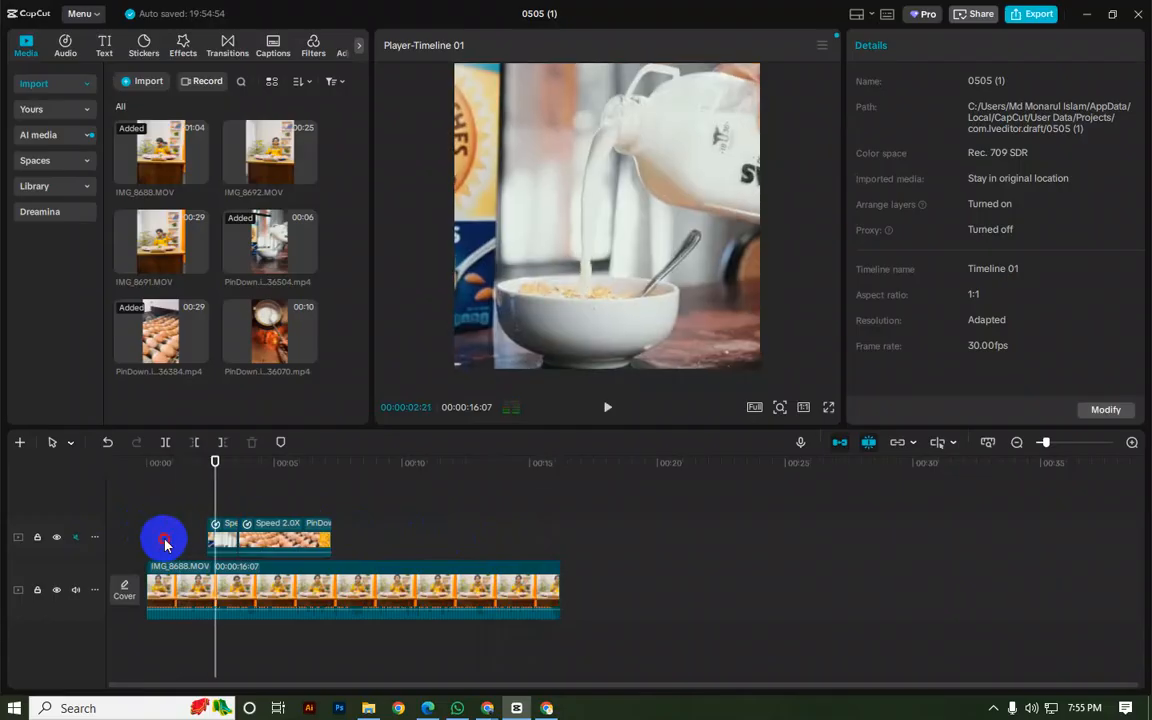
{"action": "left_click", "coordinate": [164, 545]}
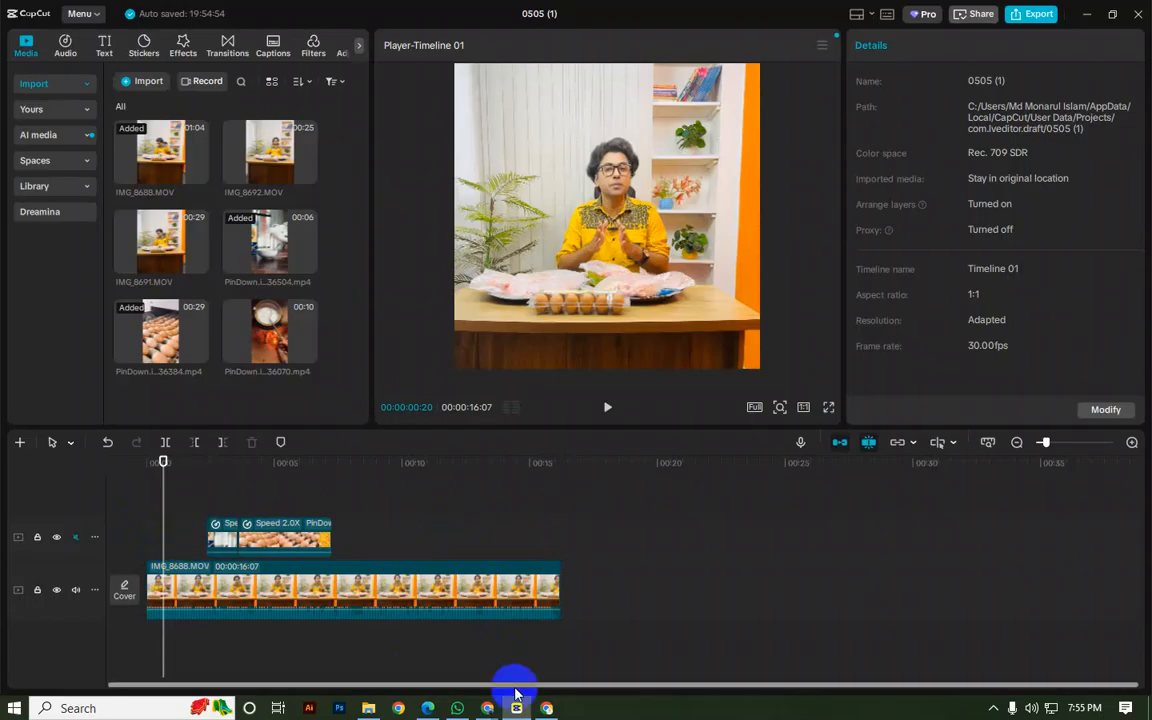
Step: Switch to the Chrome browser and open Google Translate in a new tab, ready for Bengali source text
{"action": "mouse_move", "coordinate": [487, 703]}
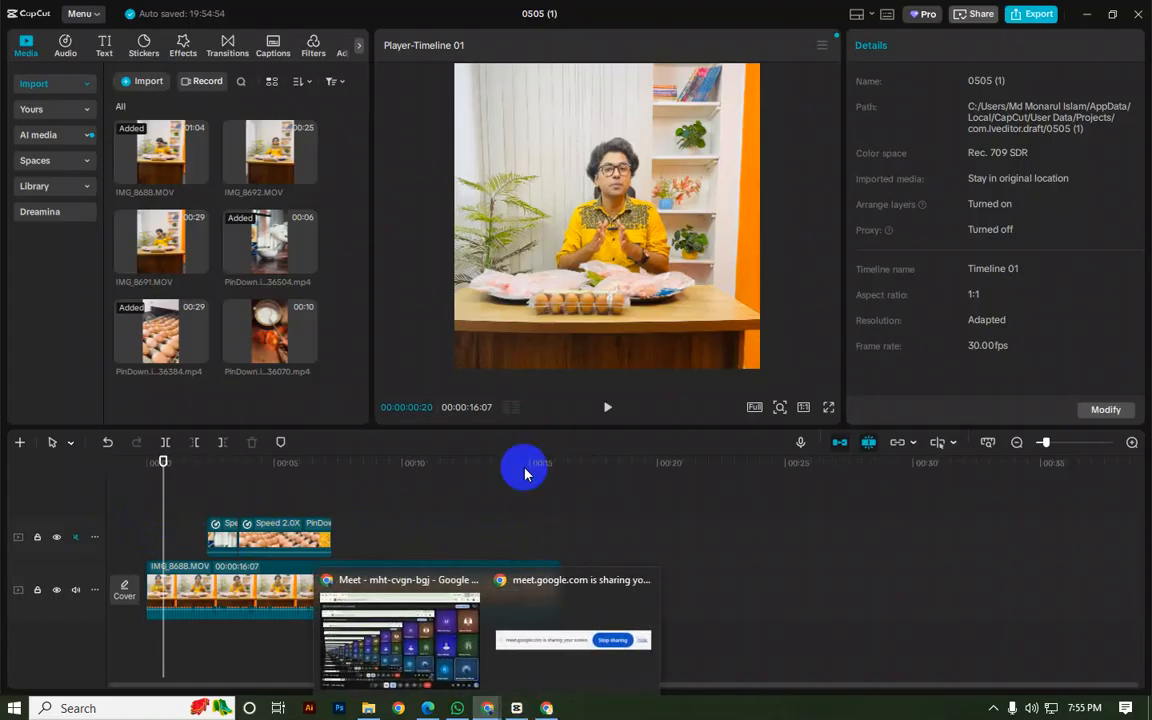
{"action": "left_click", "coordinate": [540, 707]}
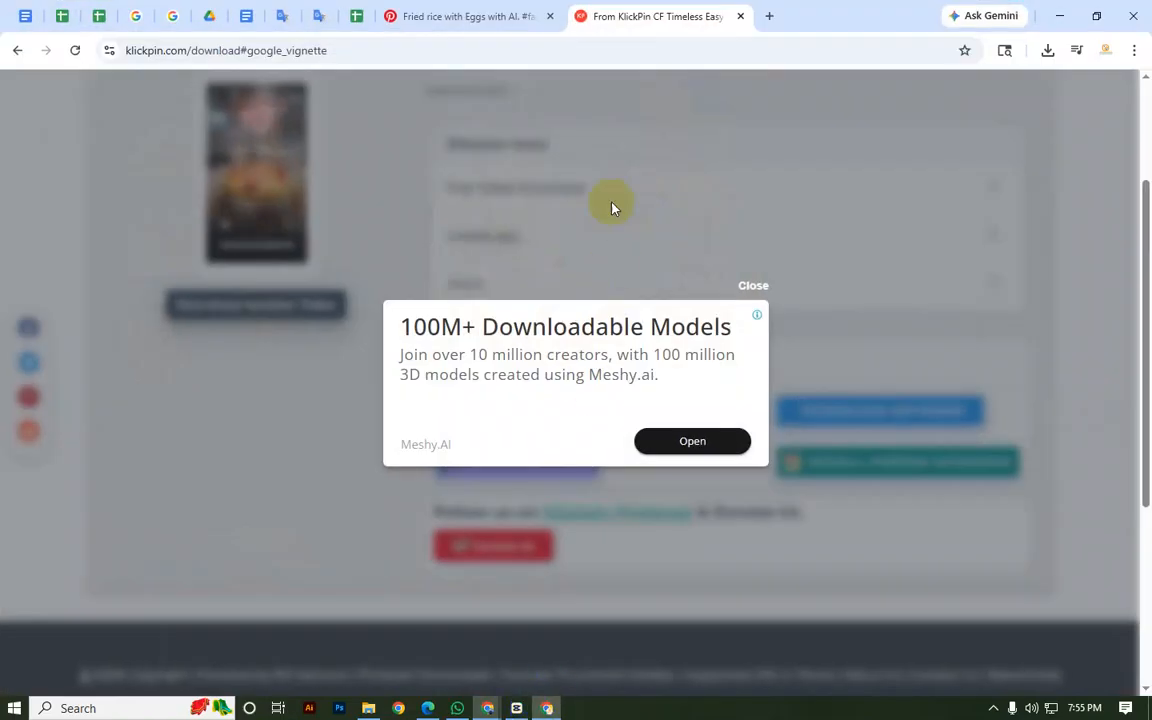
{"action": "left_click", "coordinate": [768, 16]}
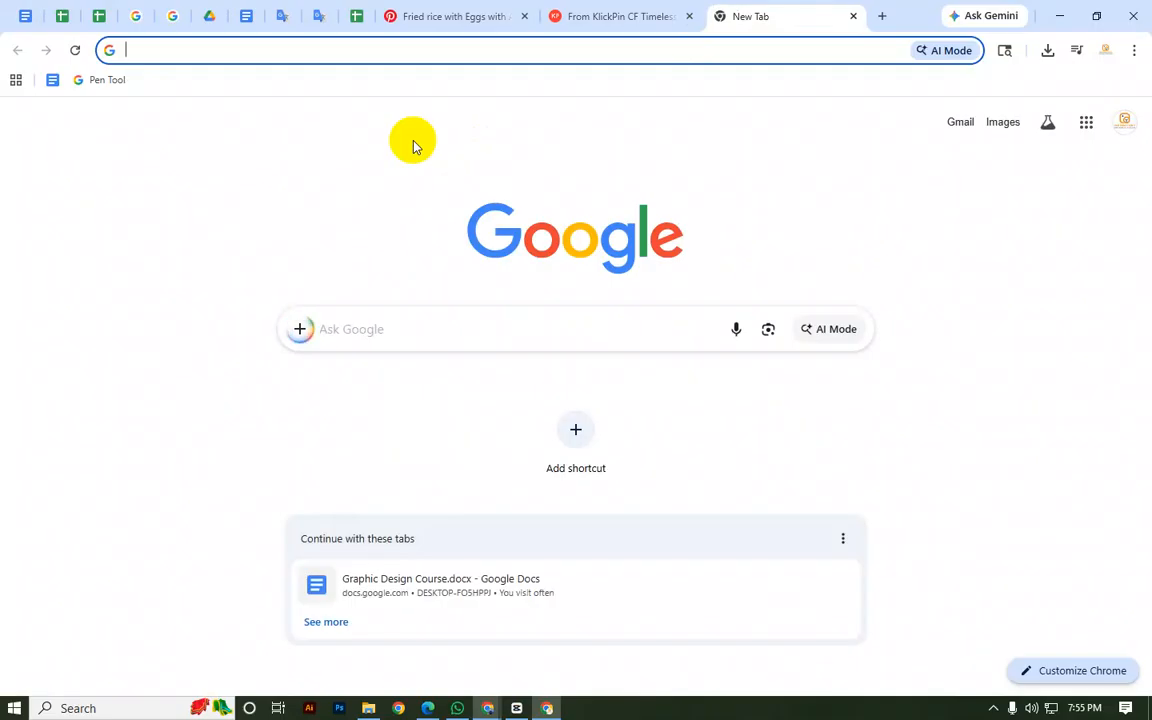
{"action": "type", "text": "tr"}
{"action": "key", "text": "Return"}
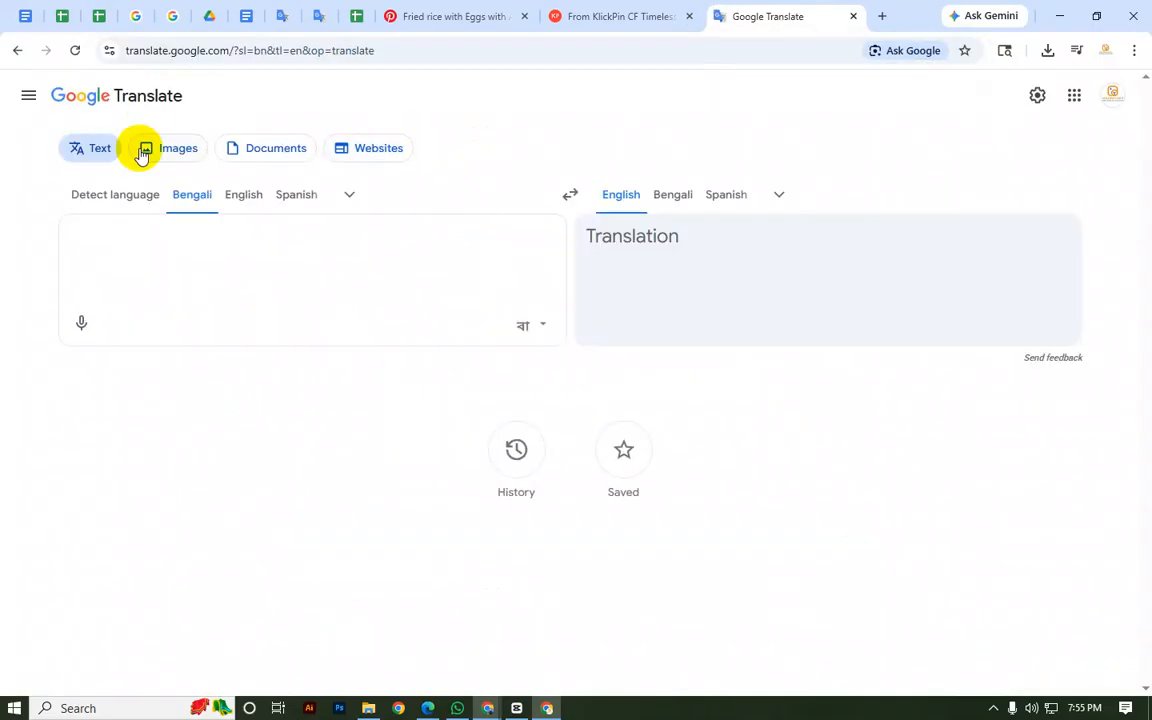
{"action": "left_click", "coordinate": [197, 228]}
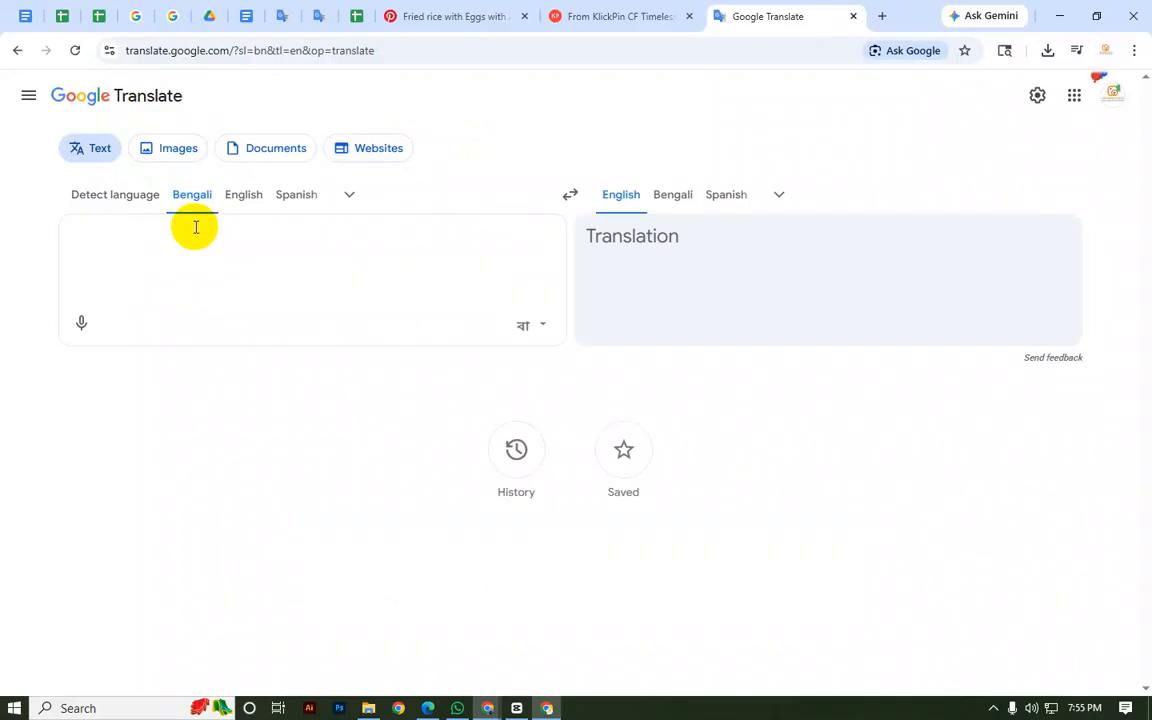
Step: Enter the spoken line "আপনার রান্নার প্রয়োজনীয় দুধ ও ডিম" as the Bengali source text
{"action": "type", "text": "apnar "}
{"action": "type", "text": "ran"}
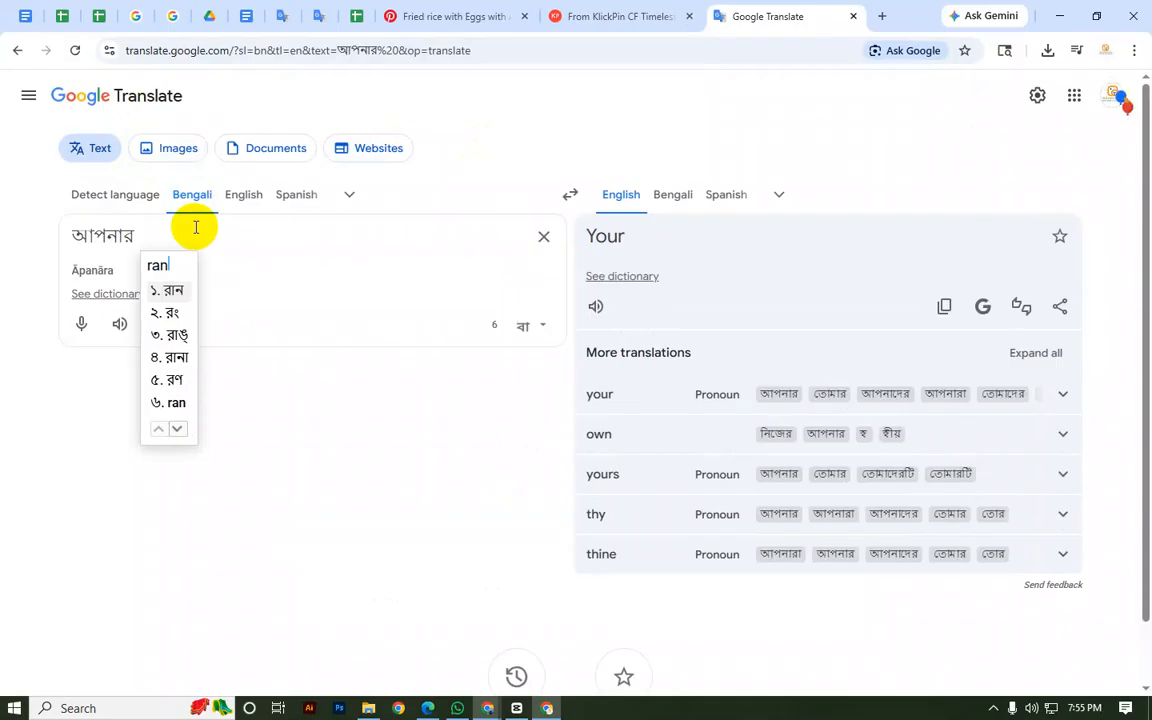
{"action": "type", "text": "nar "}
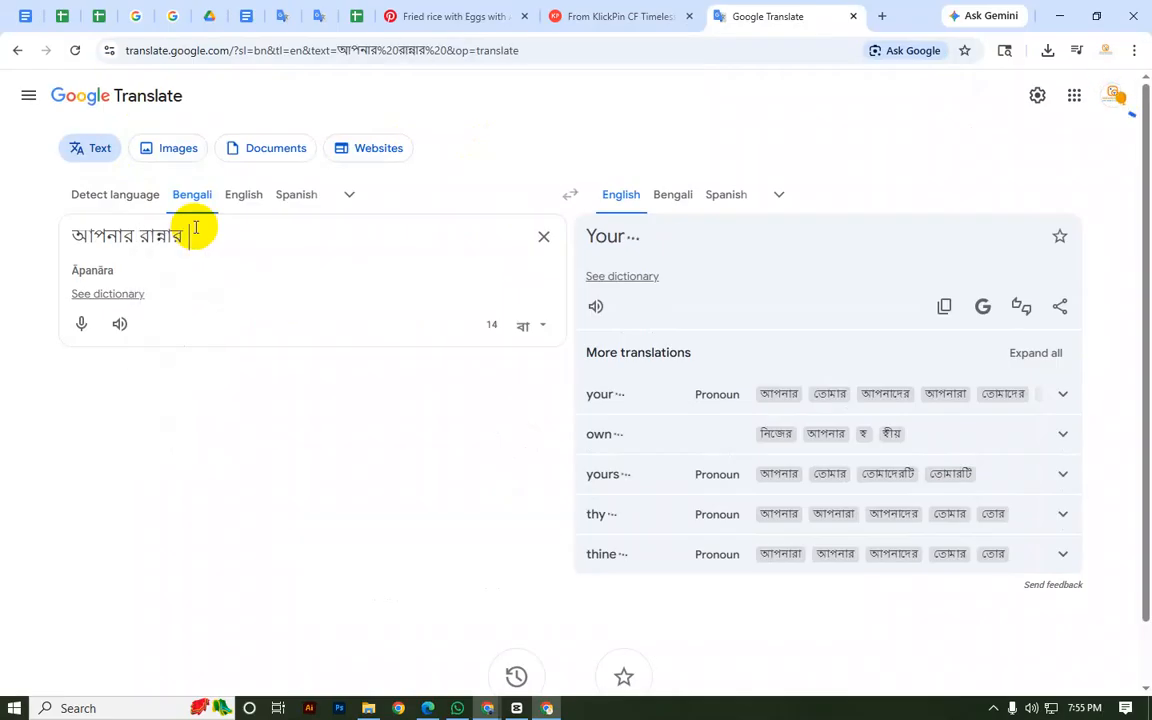
{"action": "type", "text": "proyojoni"}
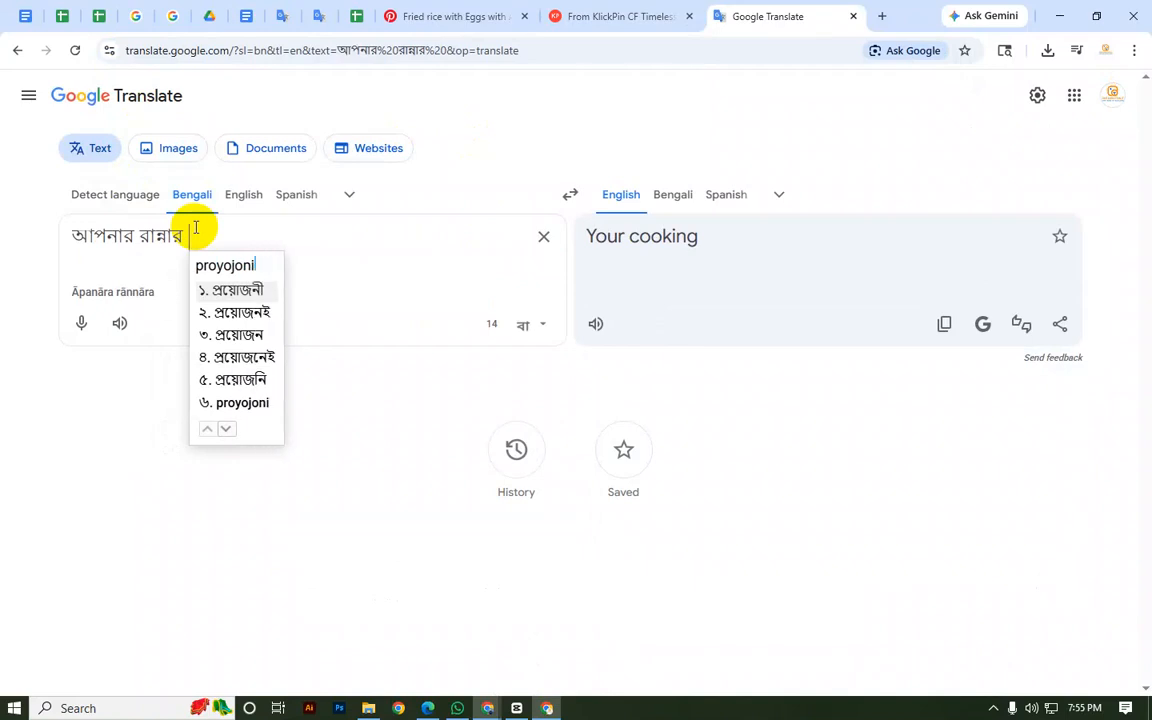
{"action": "type", "text": "yo "}
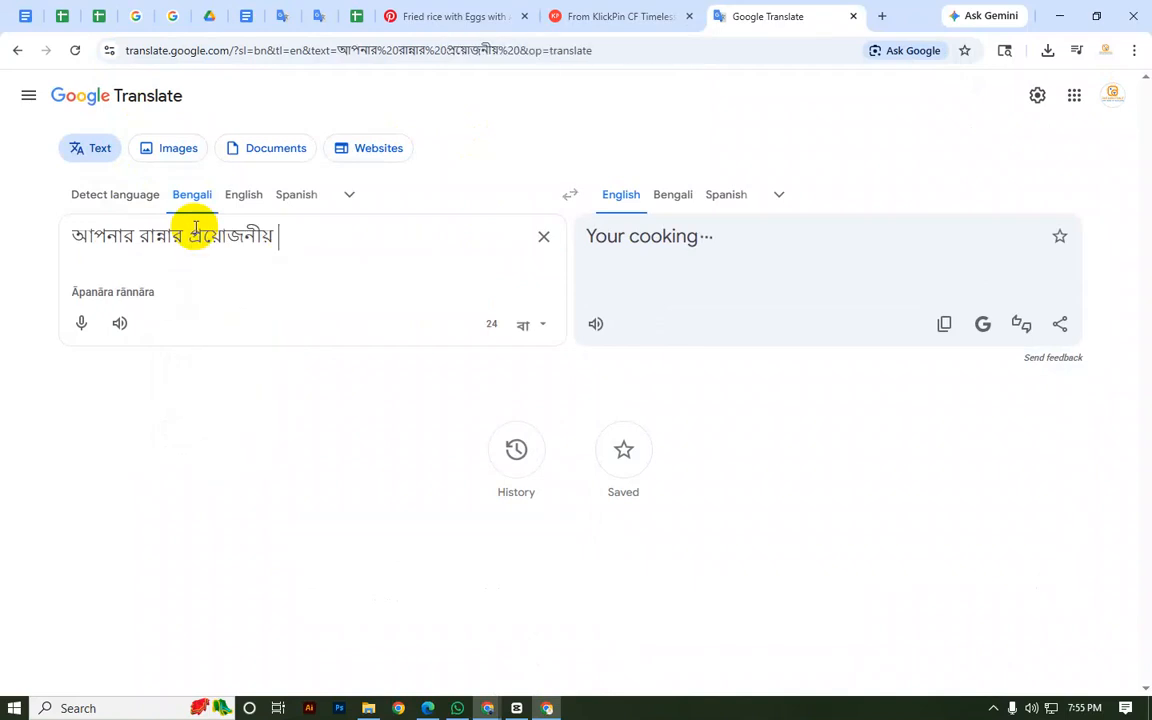
{"action": "type", "text": "dhudh"}
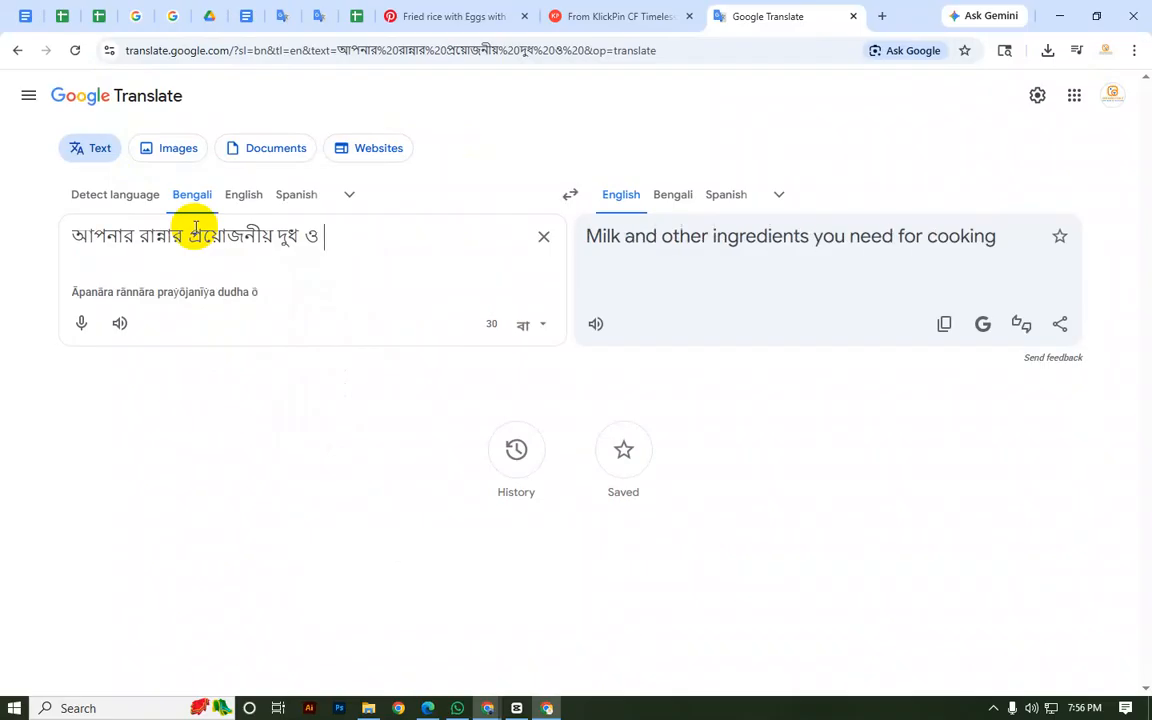
{"action": "type", "text": " dim"}
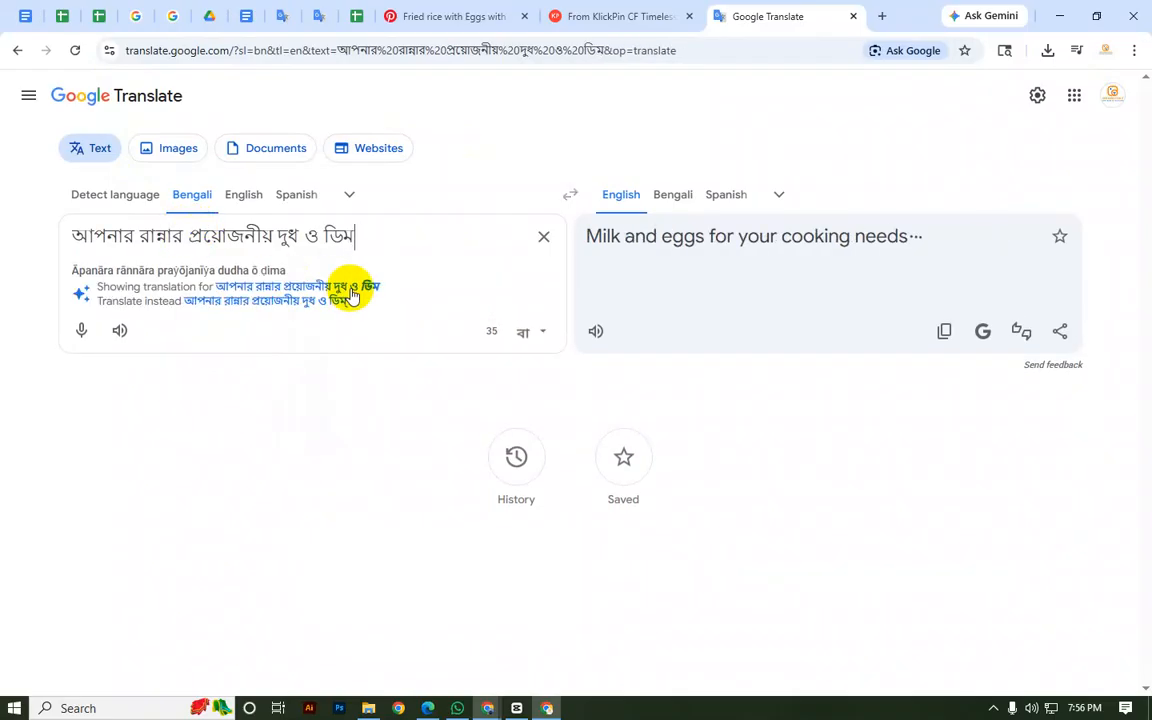
Step: Switch to CapCut, replay the opening line and return to 00:00:00:26
{"action": "key", "text": "alt+Tab"}
{"action": "key", "text": "space"}
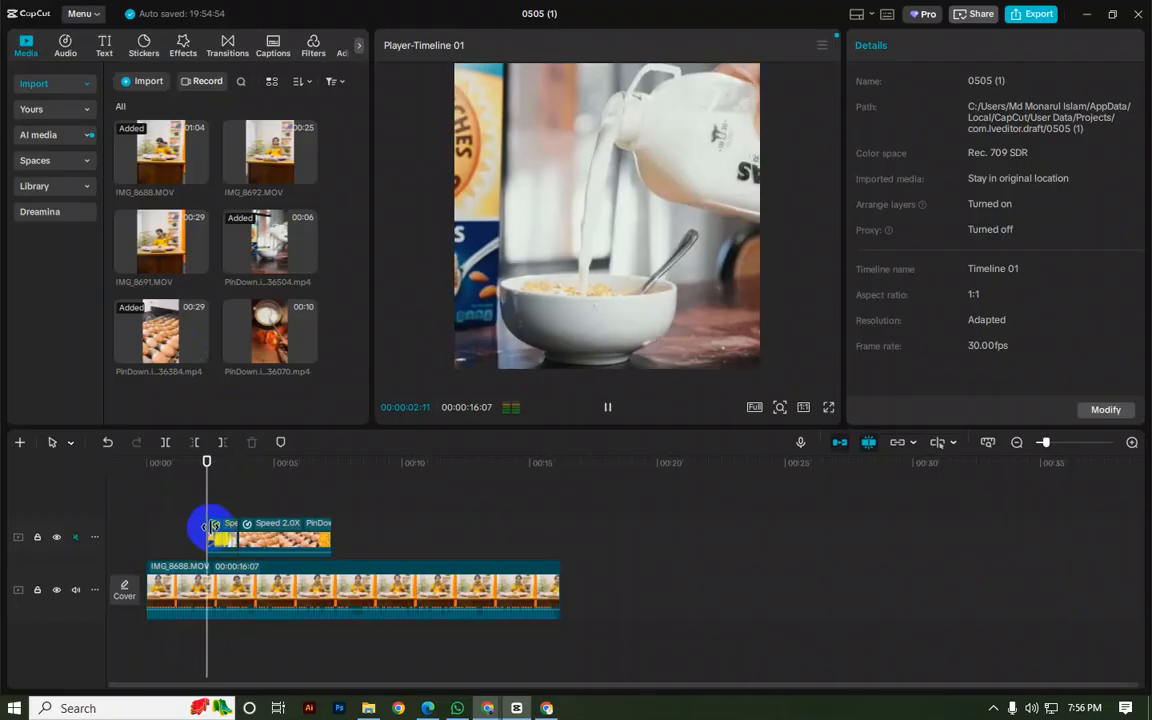
{"action": "left_click", "coordinate": [169, 531]}
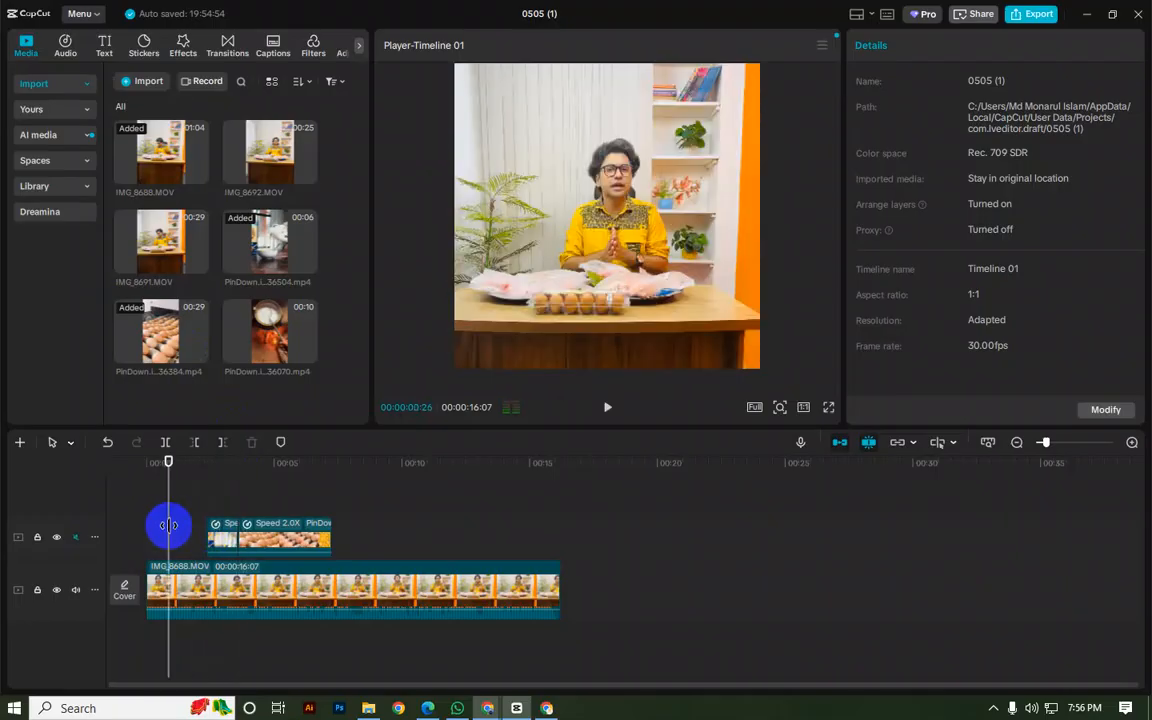
Step: Switch back to Google Translate and insert "খাঁটি" before "দুধ" and "সেরা মানের" before "ডিম" in the Bengali text
{"action": "key", "text": "alt+Tab"}
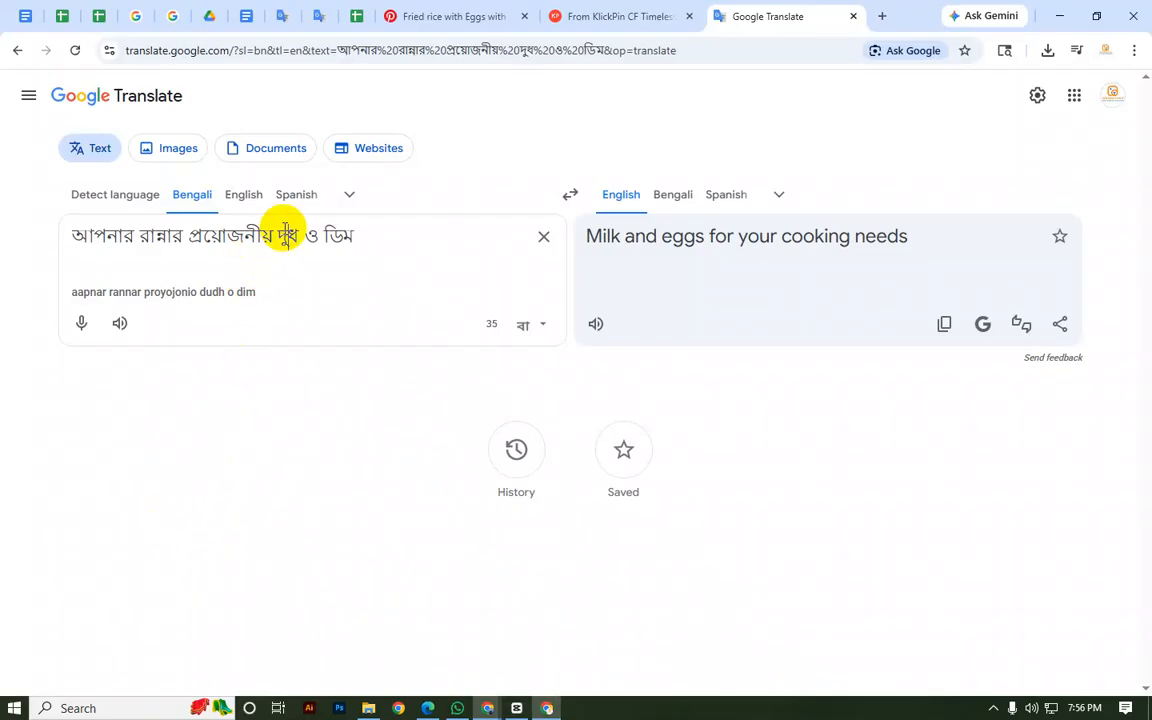
{"action": "type", "text": "khati"}
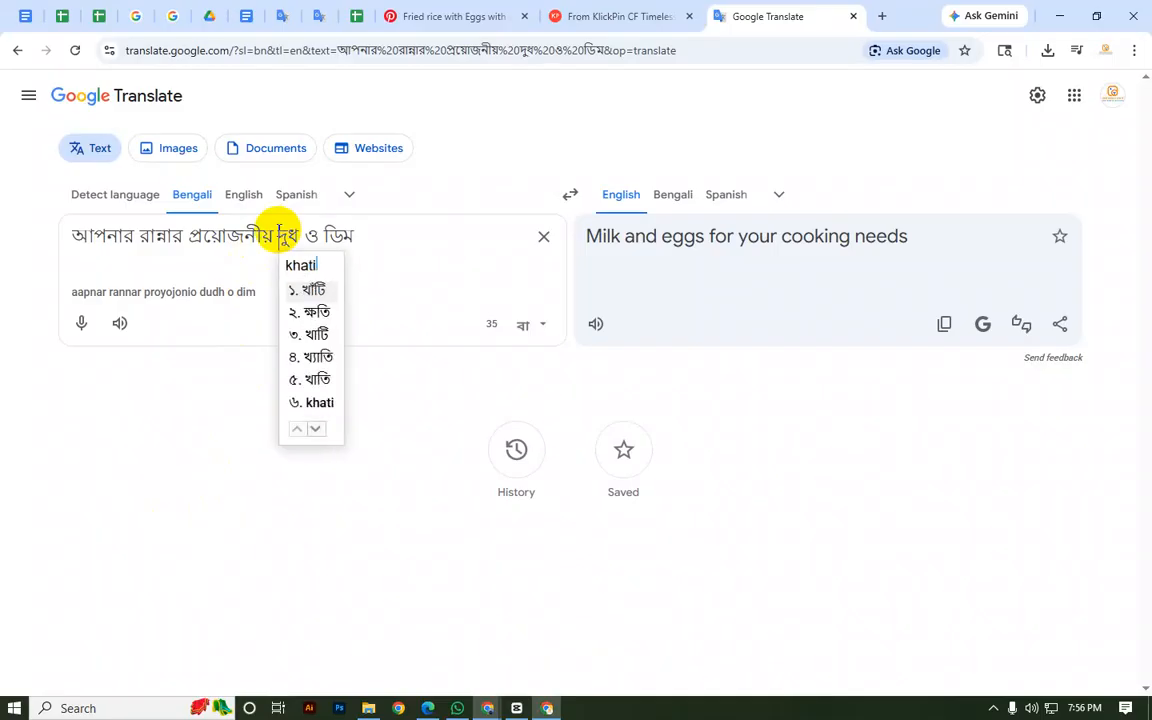
{"action": "key", "text": "space"}
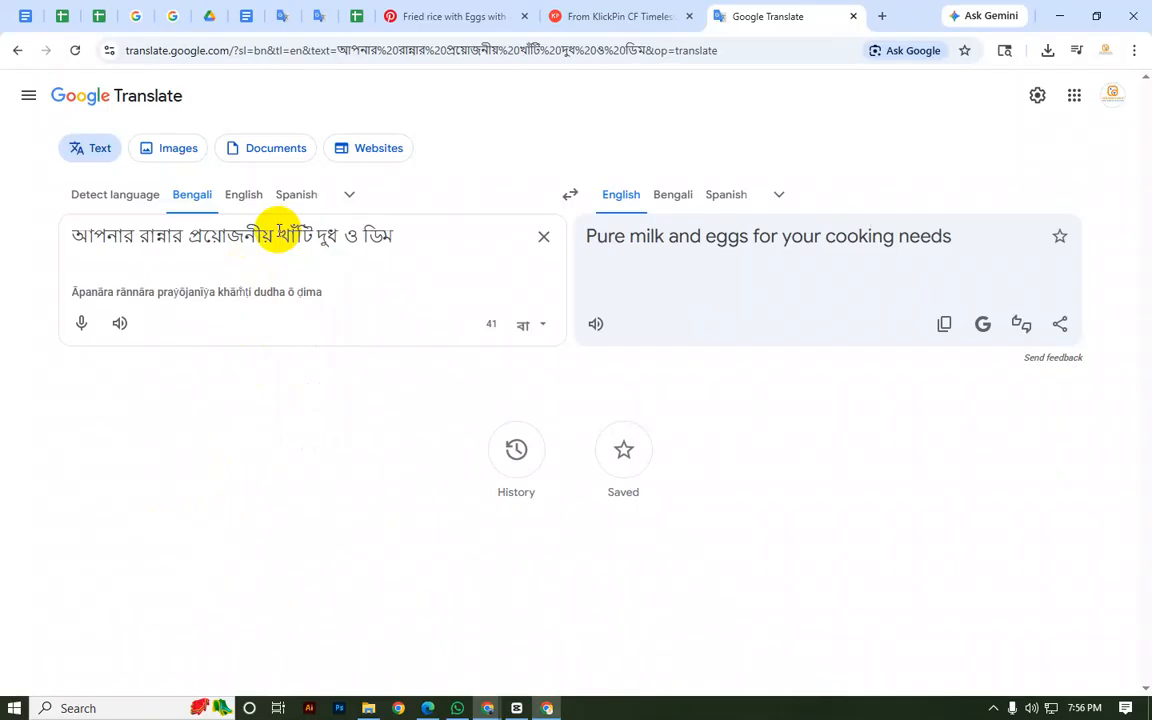
{"action": "type", "text": "sera maner"}
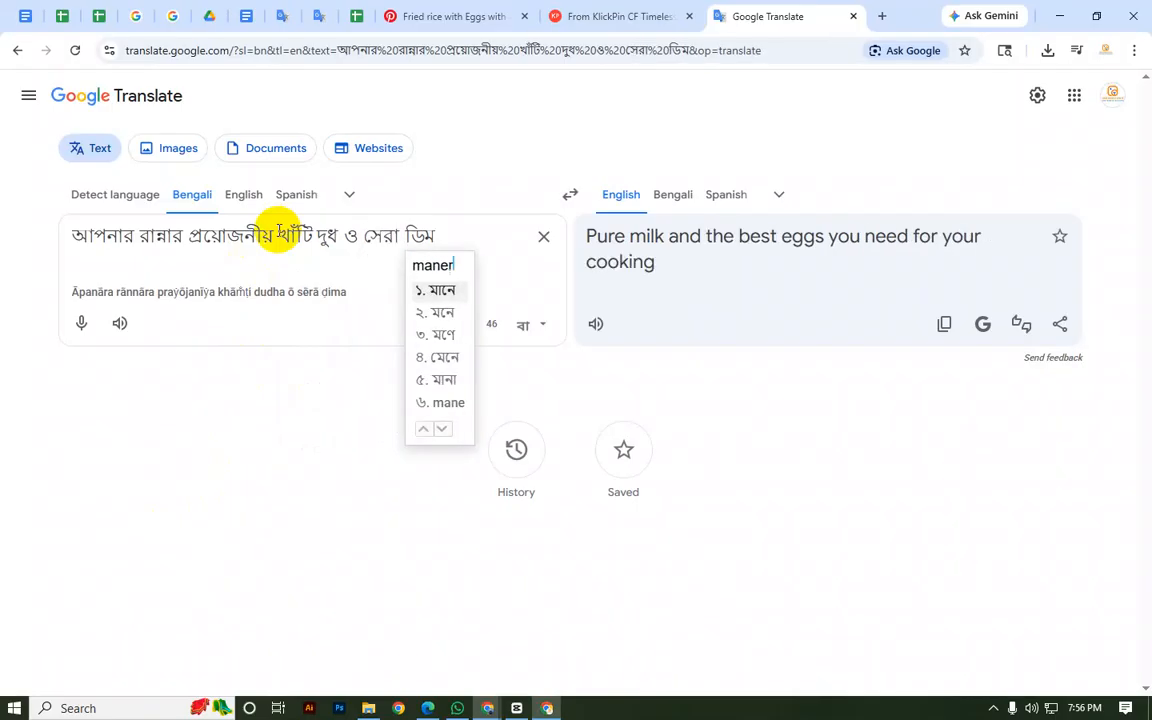
{"action": "key", "text": "space"}
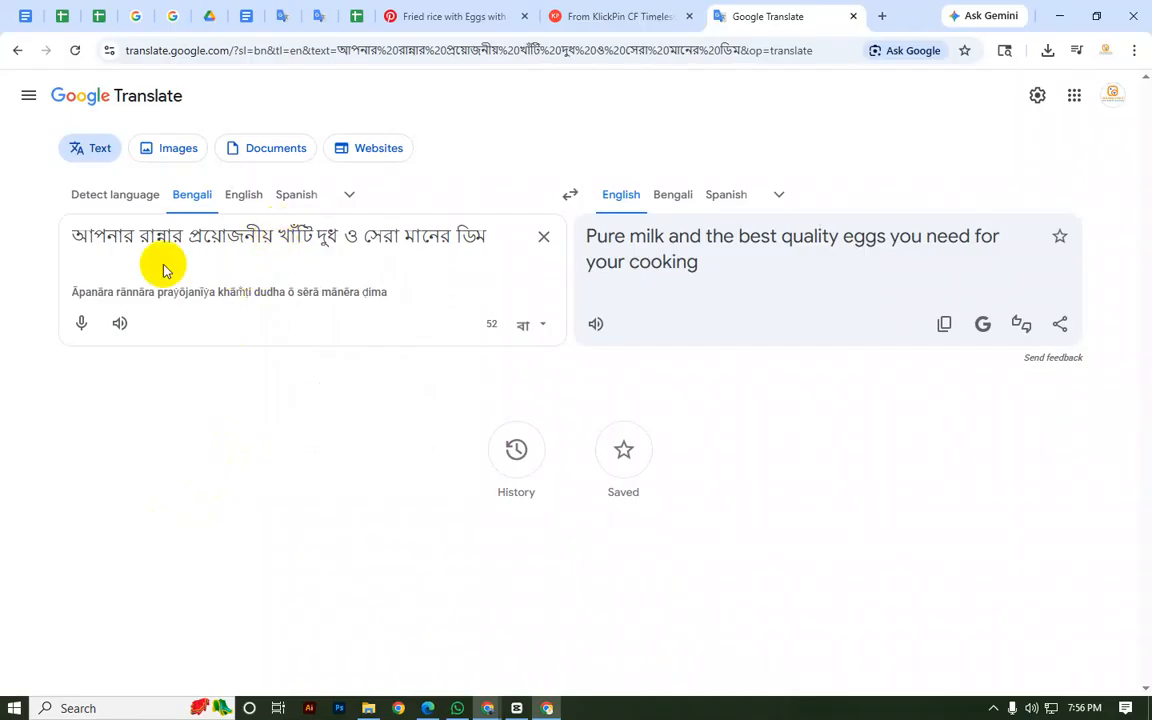
Step: Copy the first two words, "আপনার রান্নার", from the Bengali source text
{"action": "left_click_drag", "start_coordinate": [72, 238], "coordinate": [184, 233]}
{"action": "key", "text": "ctrl+c"}
{"action": "left_click", "coordinate": [127, 232]}
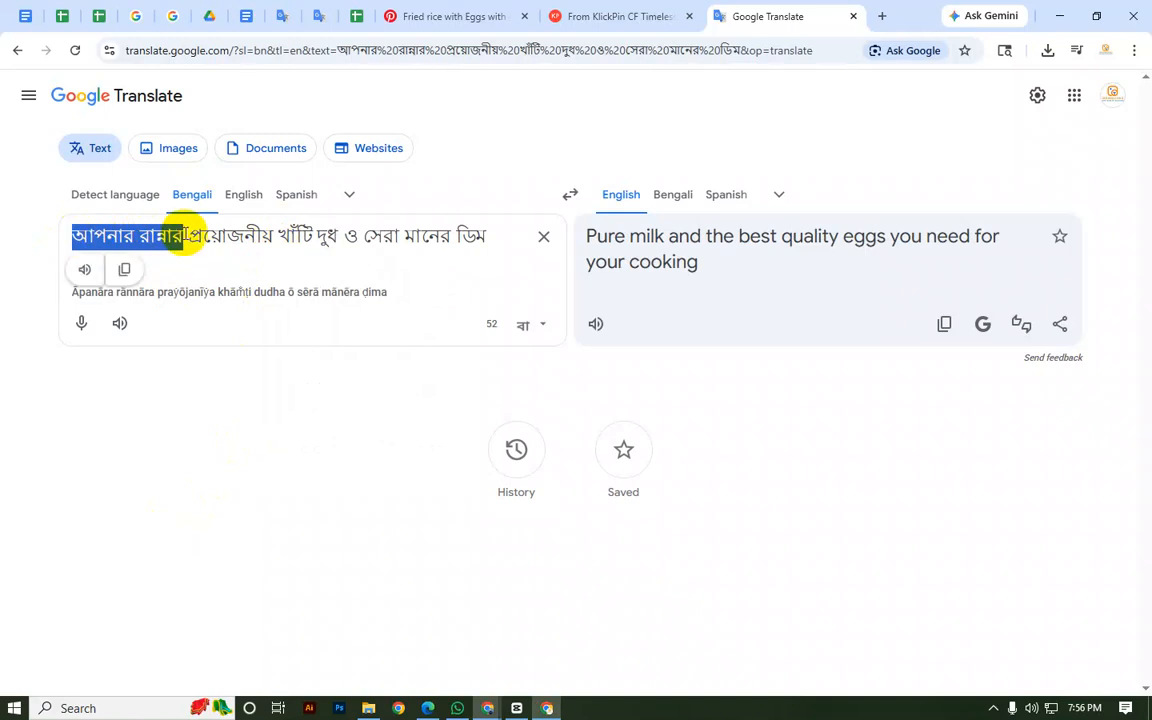
Step: Switch to CapCut and set the playhead at 00:00:01:08, where the opening spoken phrase ends
{"action": "key", "text": "alt+Tab"}
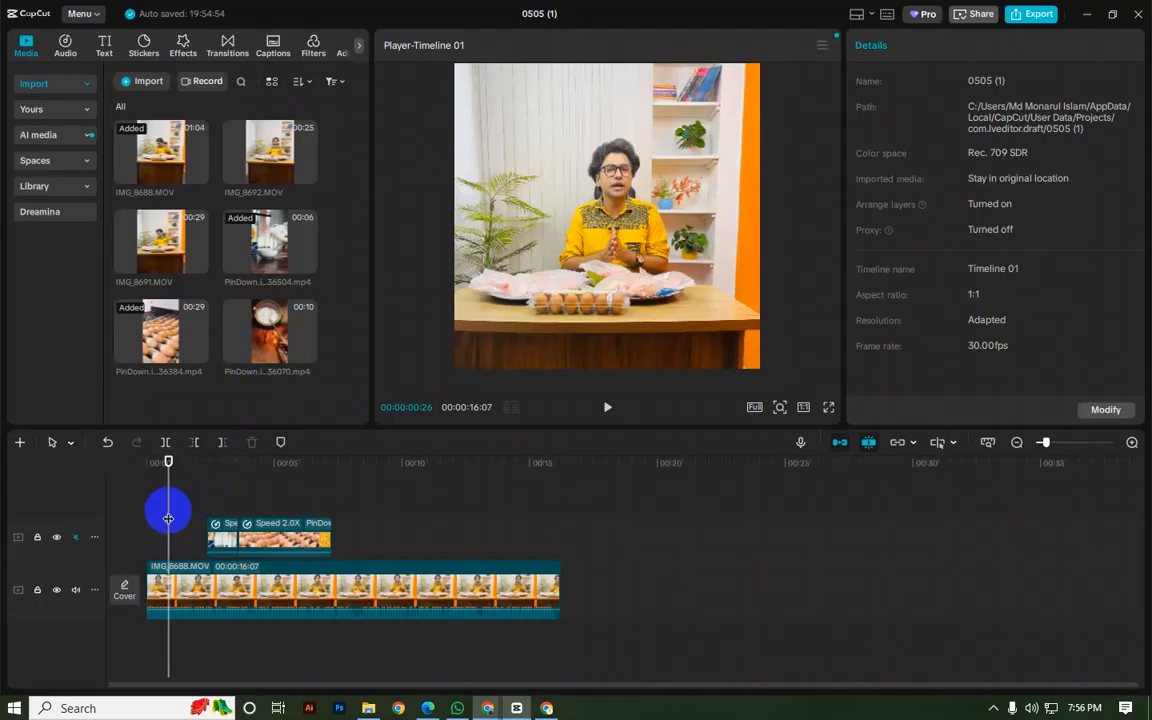
{"action": "scroll", "coordinate": [168, 585], "scroll_direction": "up", "scroll_amount": 2}
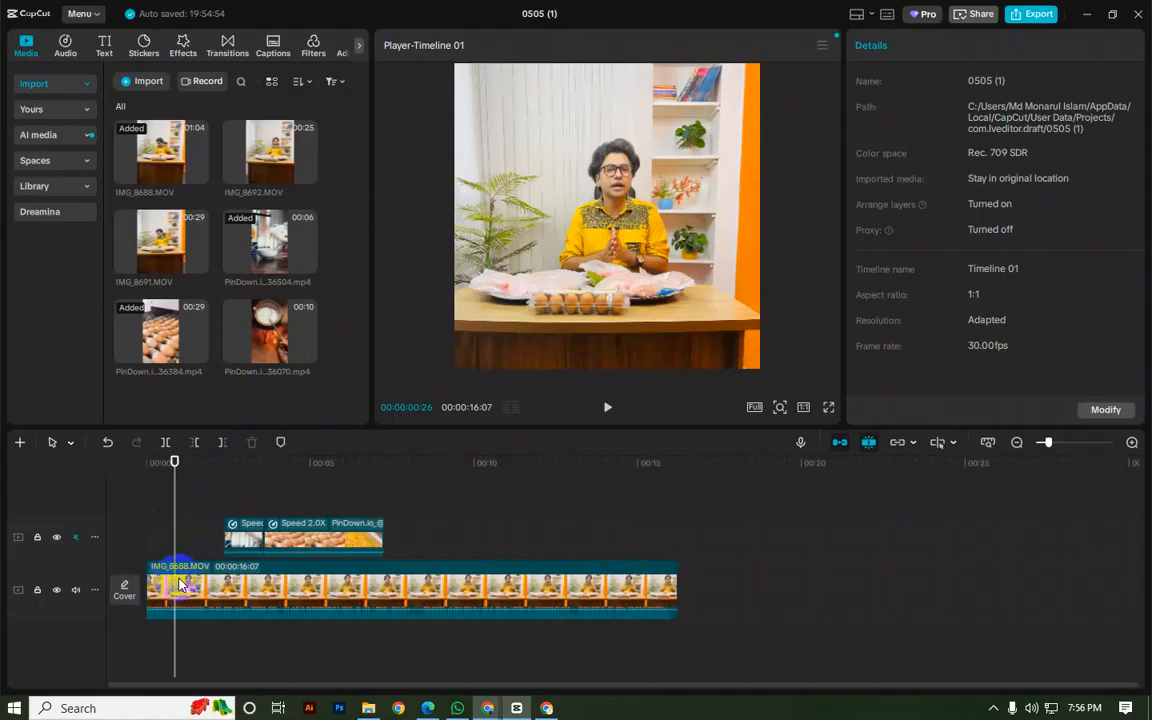
{"action": "scroll", "coordinate": [181, 585], "scroll_direction": "up", "scroll_amount": 1}
{"action": "mouse_move", "coordinate": [181, 545]}
{"action": "left_mouse_down"}
{"action": "mouse_move", "coordinate": [171, 540]}
{"action": "mouse_move", "coordinate": [191, 549]}
{"action": "left_mouse_up"}
{"action": "key", "text": "space"}
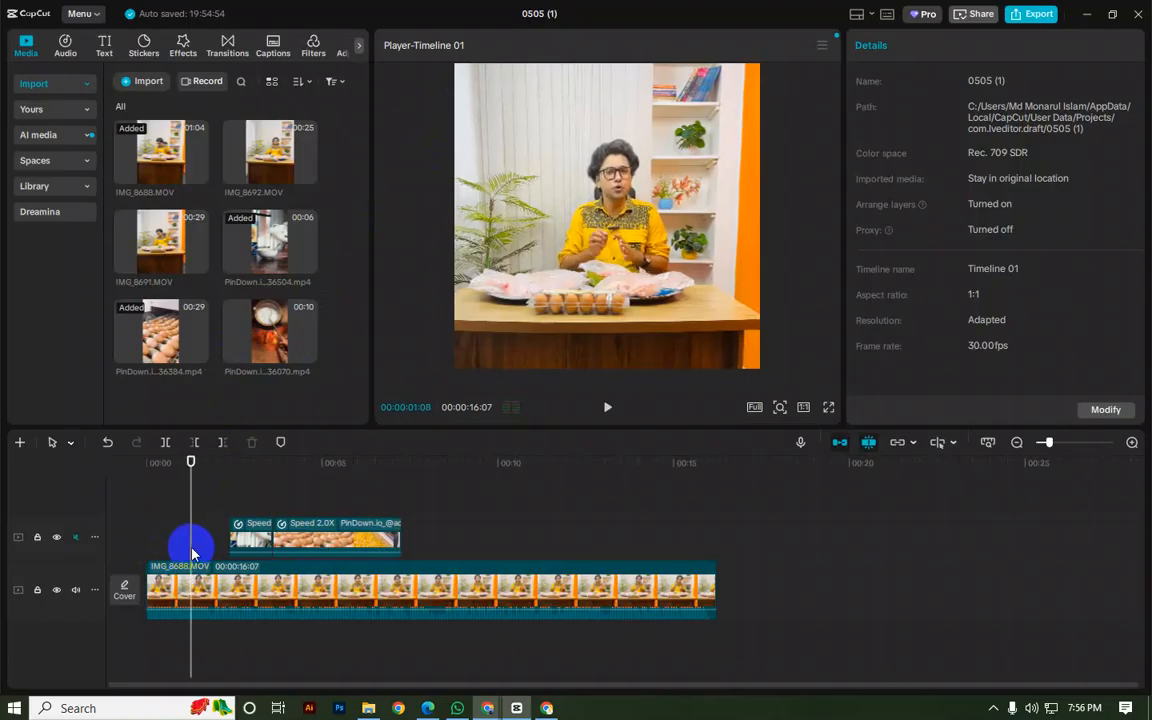
Step: Add a default text clip above the B-roll and trim it to run from about 00:00:00:23 to 00:00:01:08
{"action": "left_click", "coordinate": [113, 52]}
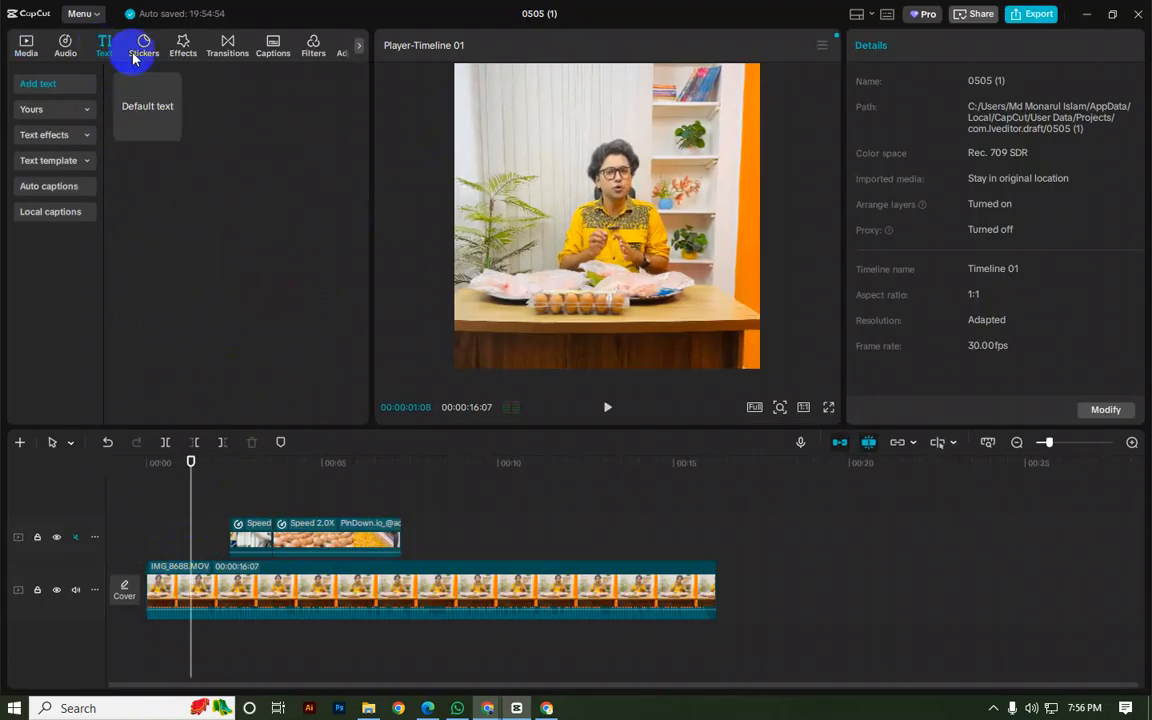
{"action": "left_click", "coordinate": [171, 133]}
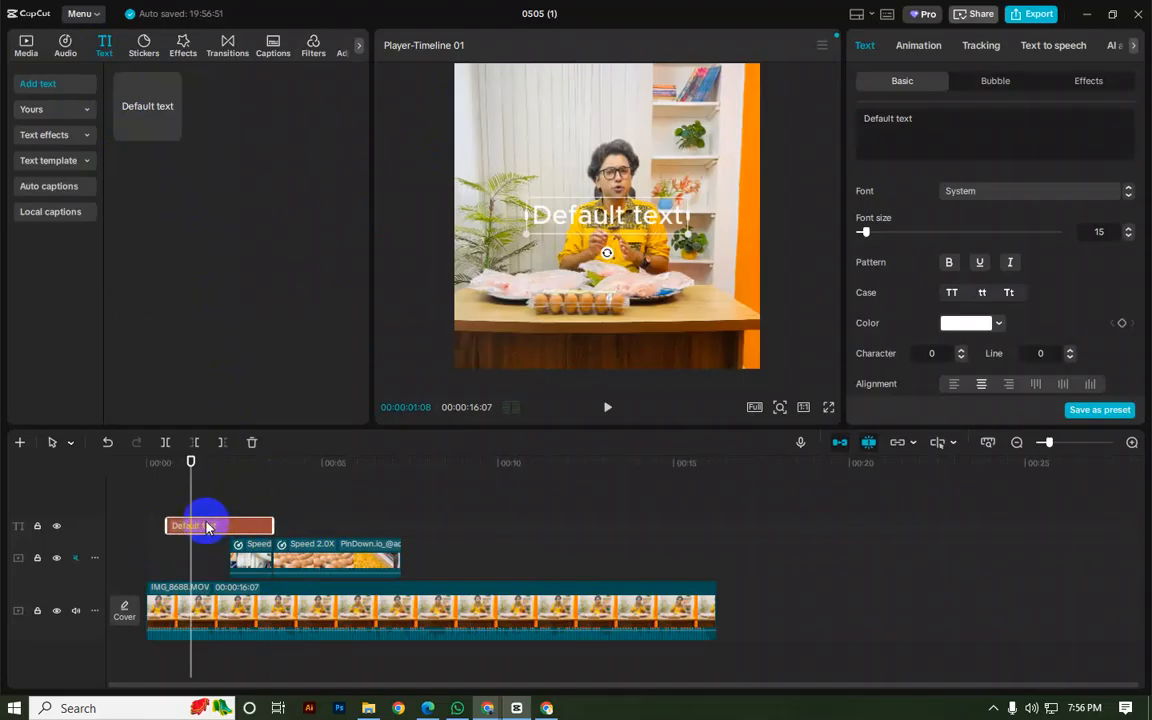
{"action": "left_click", "coordinate": [224, 444]}
{"action": "mouse_move", "coordinate": [188, 510]}
{"action": "left_mouse_down"}
{"action": "mouse_move", "coordinate": [170, 507]}
{"action": "mouse_move", "coordinate": [175, 520]}
{"action": "left_mouse_up"}
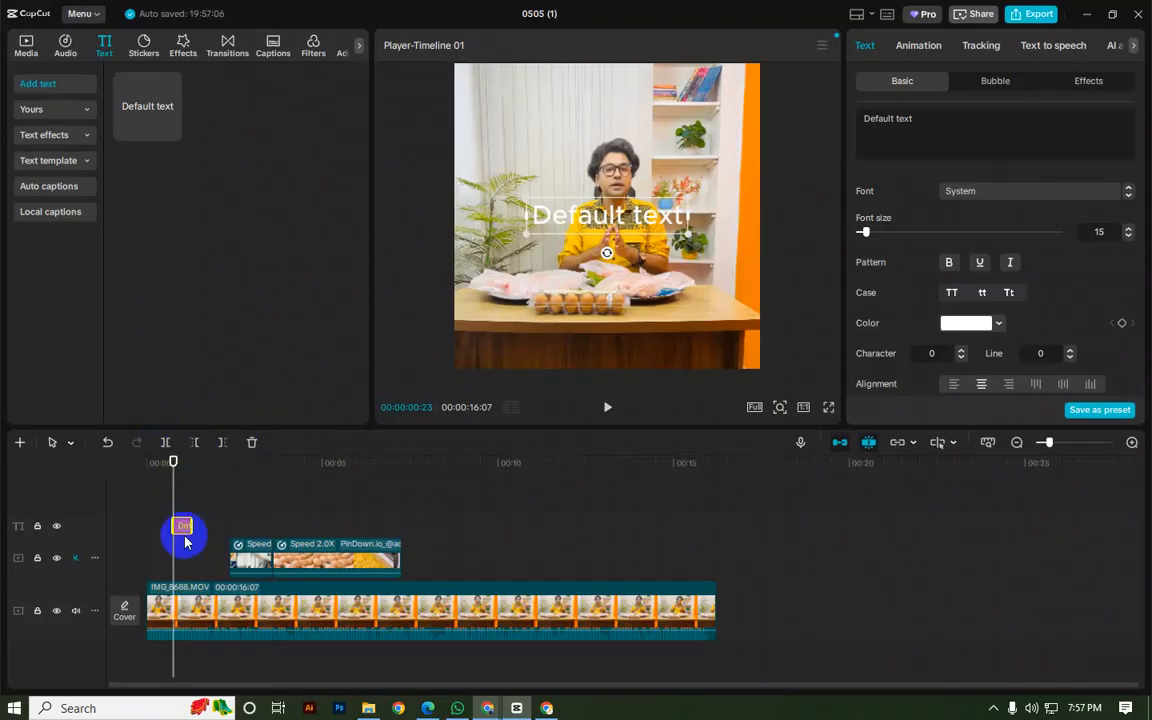
Step: Replace the clip's default text with the copied "আপনার রান্নার" and move the caption to the bottom centre of the video frame
{"action": "left_click_drag", "start_coordinate": [929, 127], "coordinate": [856, 121]}
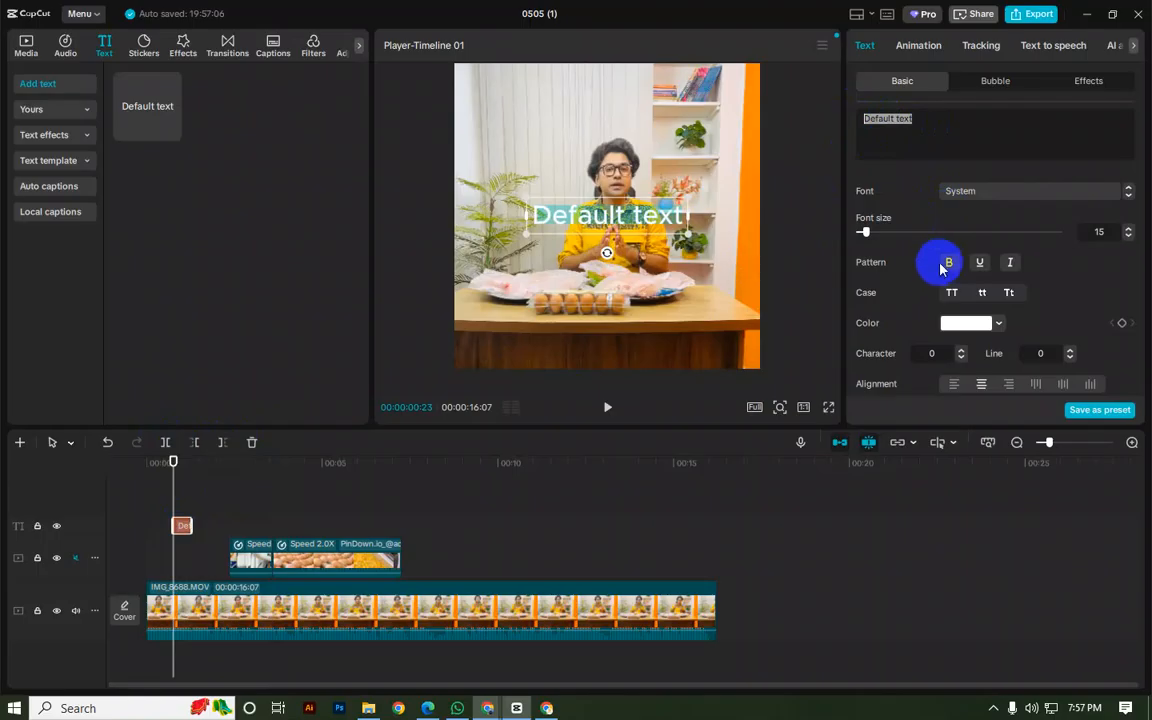
{"action": "key", "text": "ctrl+v"}
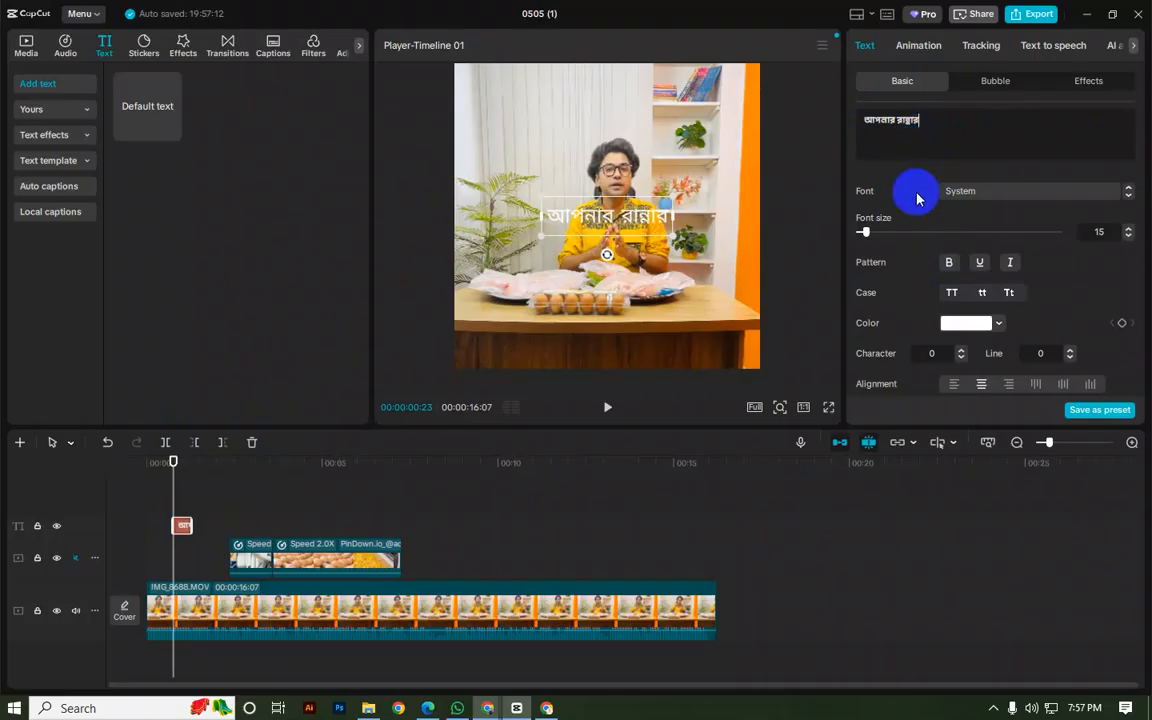
{"action": "left_click_drag", "start_coordinate": [604, 235], "coordinate": [606, 347]}
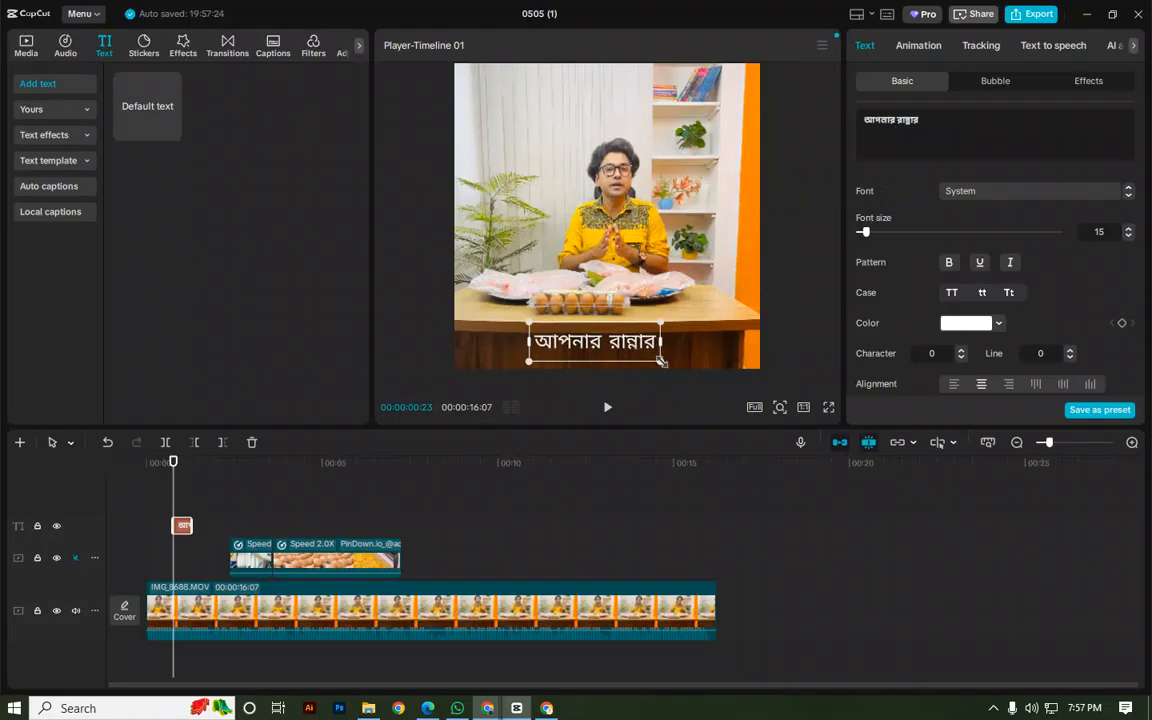
{"action": "mouse_move", "coordinate": [614, 340]}
{"action": "left_mouse_down"}
{"action": "mouse_move", "coordinate": [617, 323]}
{"action": "mouse_move", "coordinate": [500, 228]}
{"action": "mouse_move", "coordinate": [598, 202]}
{"action": "mouse_move", "coordinate": [620, 316]}
{"action": "mouse_move", "coordinate": [597, 326]}
{"action": "mouse_move", "coordinate": [613, 344]}
{"action": "left_mouse_up"}
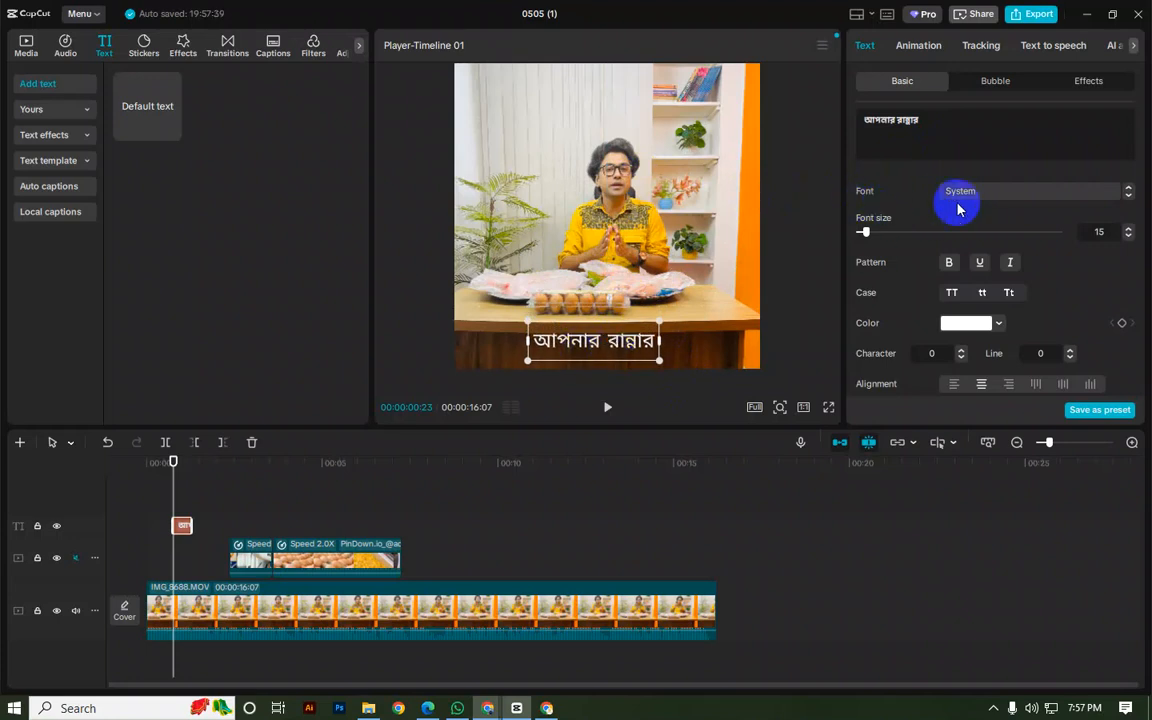
Step: Set the caption's font to Anek Bangla Medium
{"action": "left_click", "coordinate": [1036, 200]}
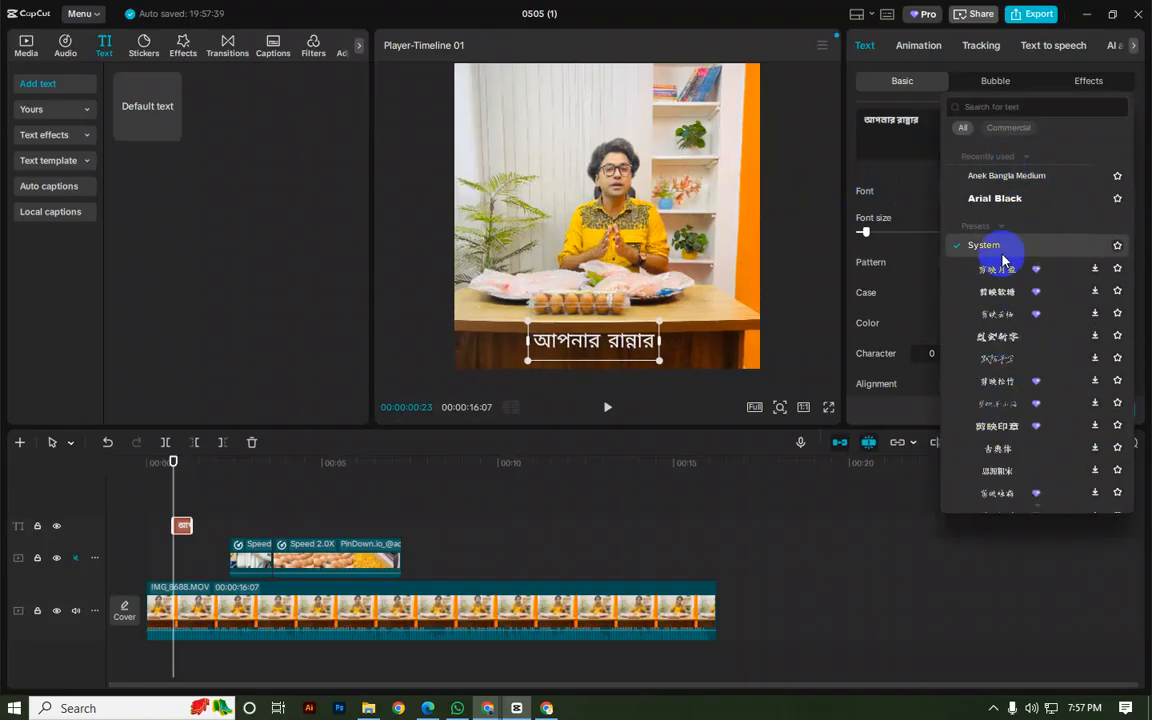
{"action": "left_click", "coordinate": [997, 178]}
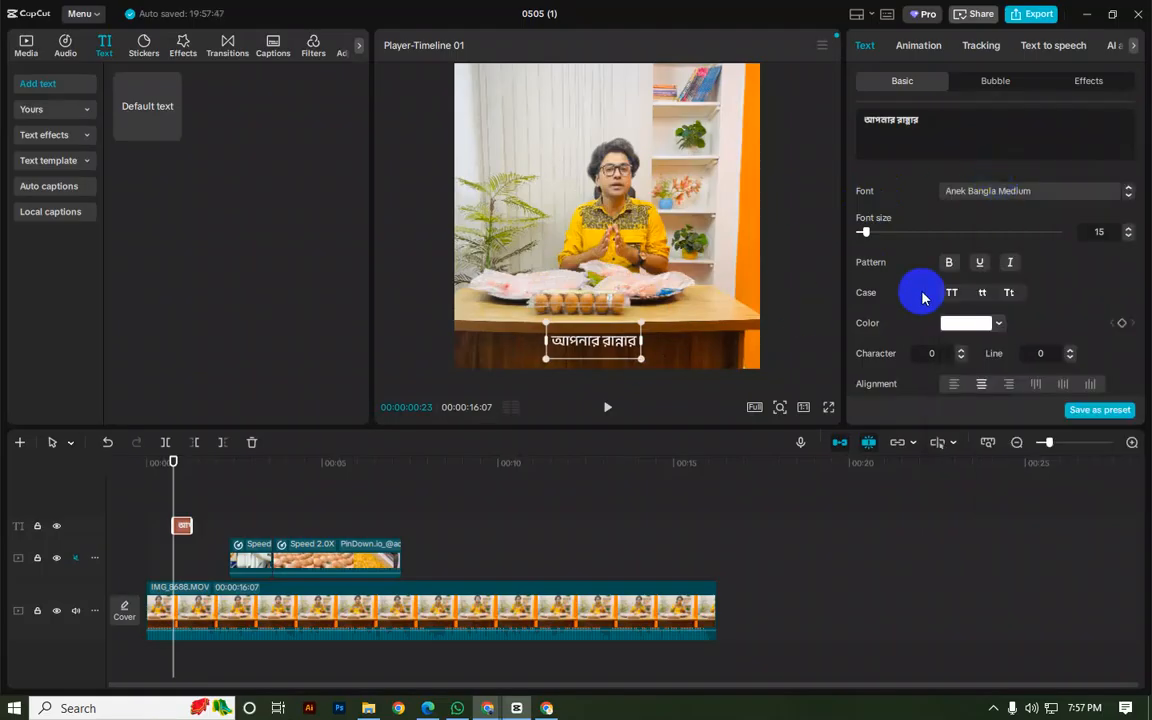
Step: Switch to the Google Meet call and mute the one unmuted participant for everyone
{"action": "mouse_move", "coordinate": [485, 706]}
{"action": "left_click", "coordinate": [383, 620]}
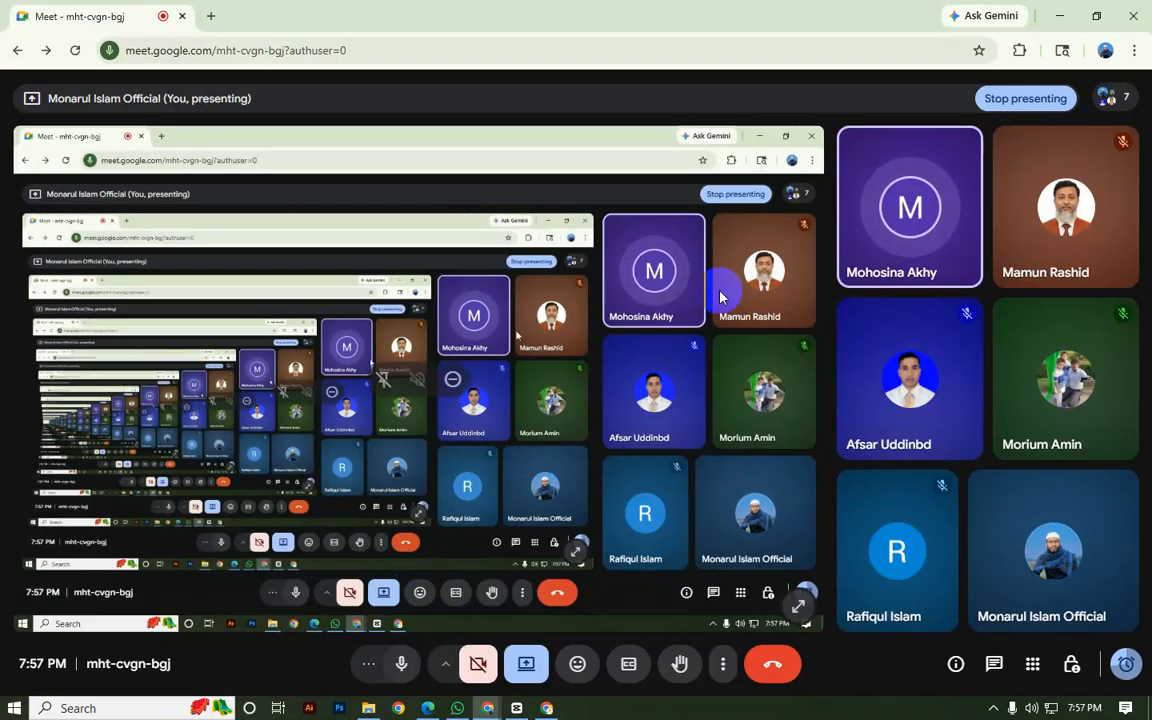
{"action": "left_click", "coordinate": [912, 208]}
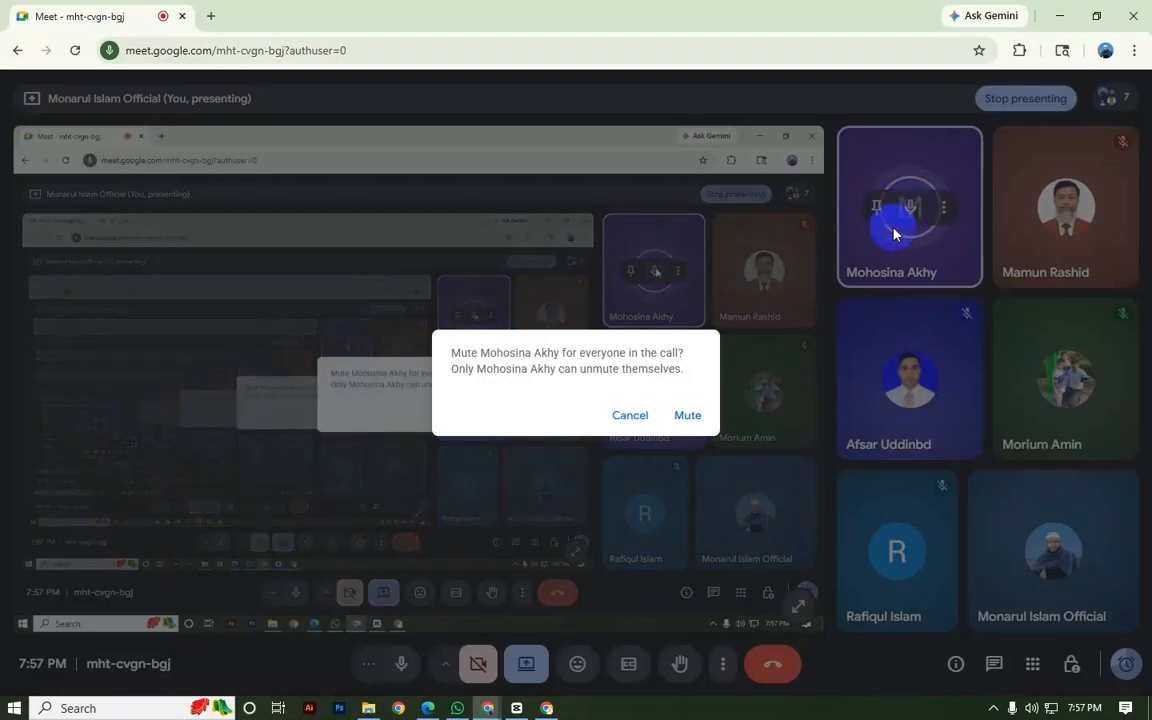
{"action": "left_click", "coordinate": [684, 415]}
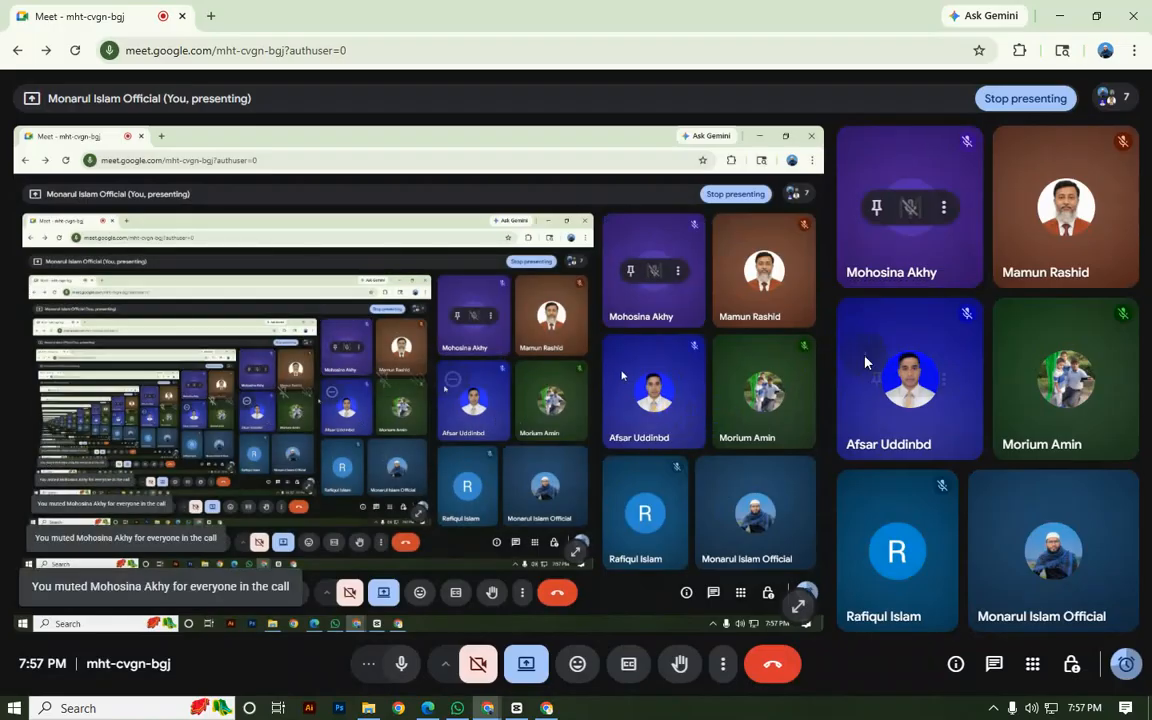
Step: Switch from the Google Meet call to CapCut and set the caption's text color to dark grey 555351
{"action": "mouse_move", "coordinate": [1041, 284]}
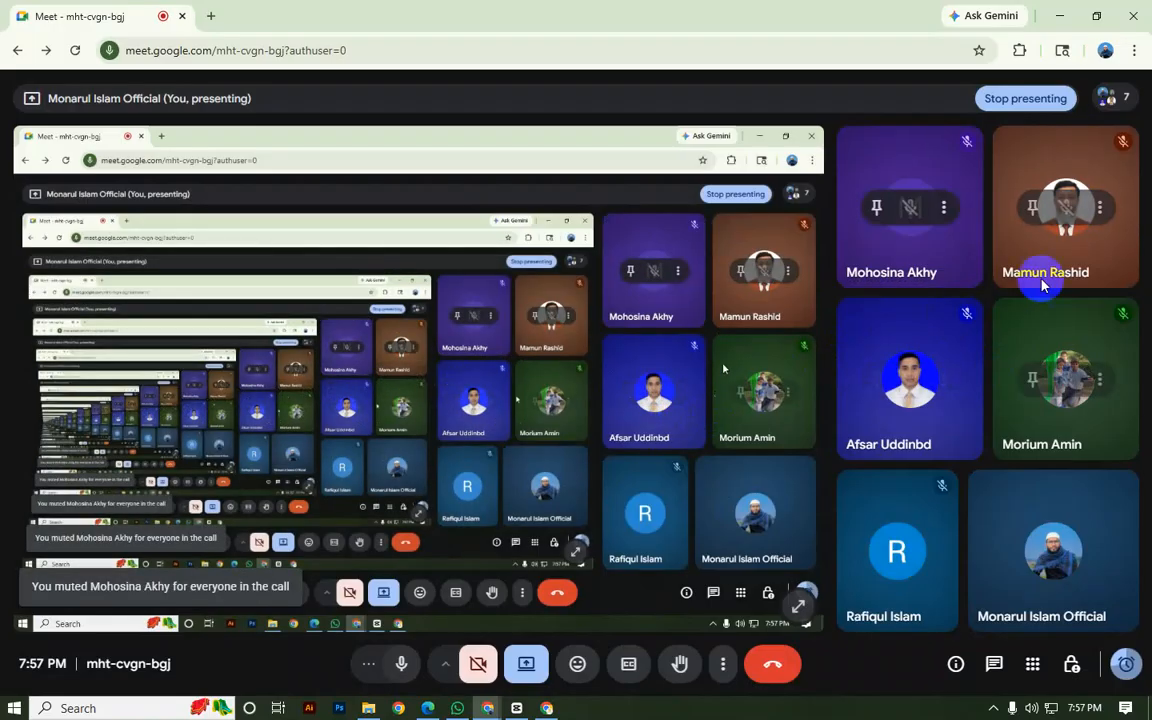
{"action": "left_click", "coordinate": [1059, 16]}
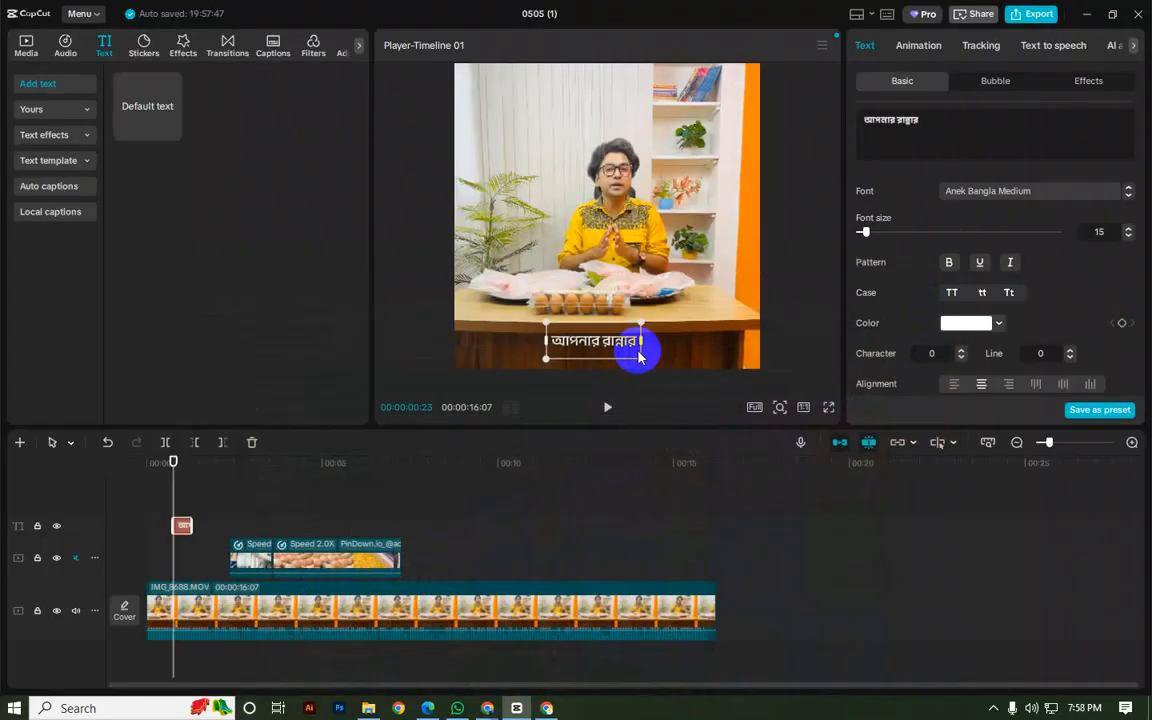
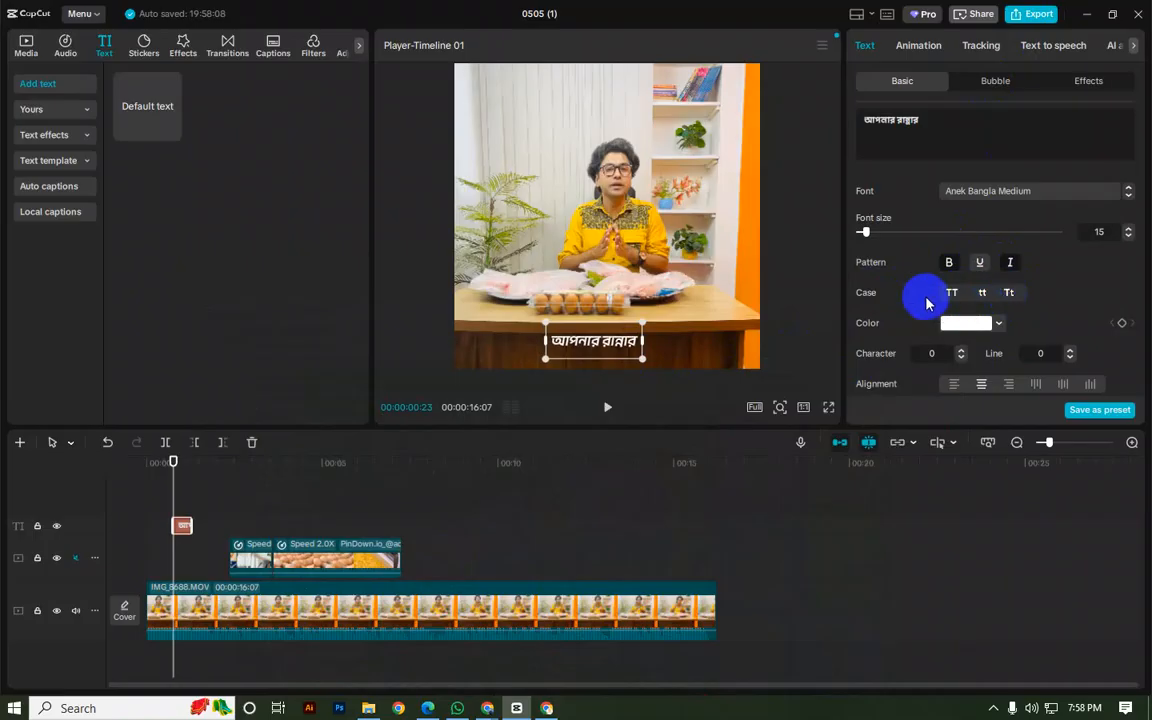
{"action": "left_click", "coordinate": [976, 324]}
{"action": "left_click", "coordinate": [965, 326]}
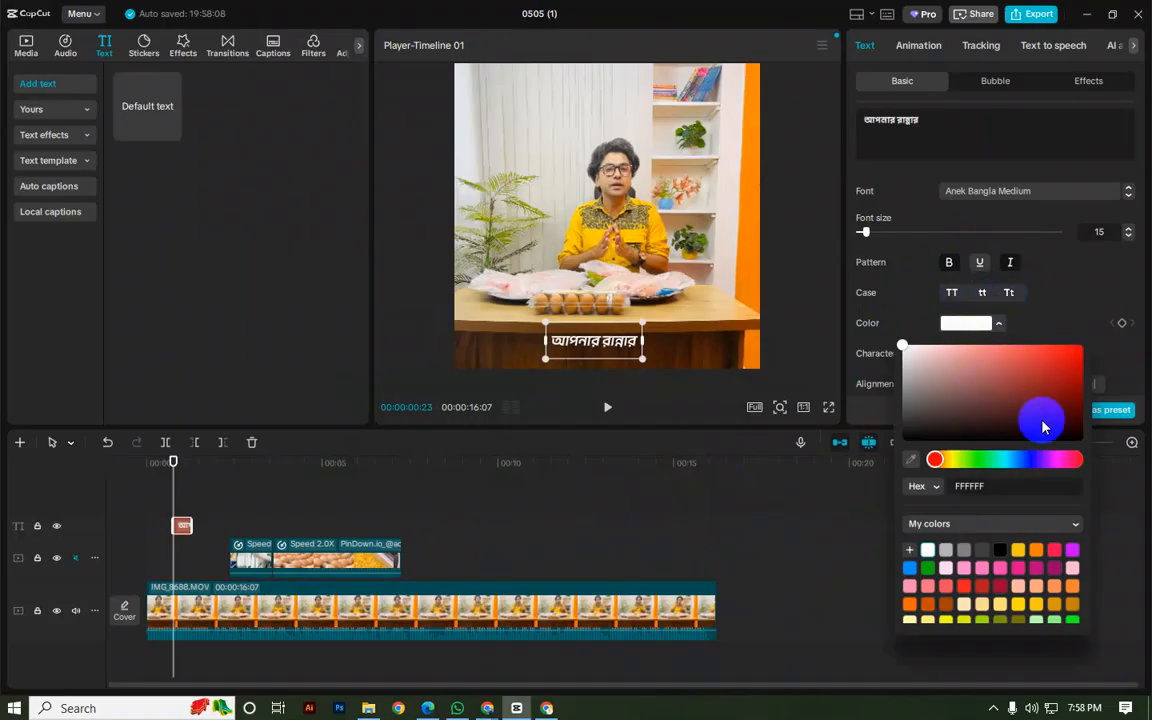
{"action": "left_click", "coordinate": [946, 461]}
{"action": "left_click_drag", "start_coordinate": [1025, 407], "coordinate": [910, 408]}
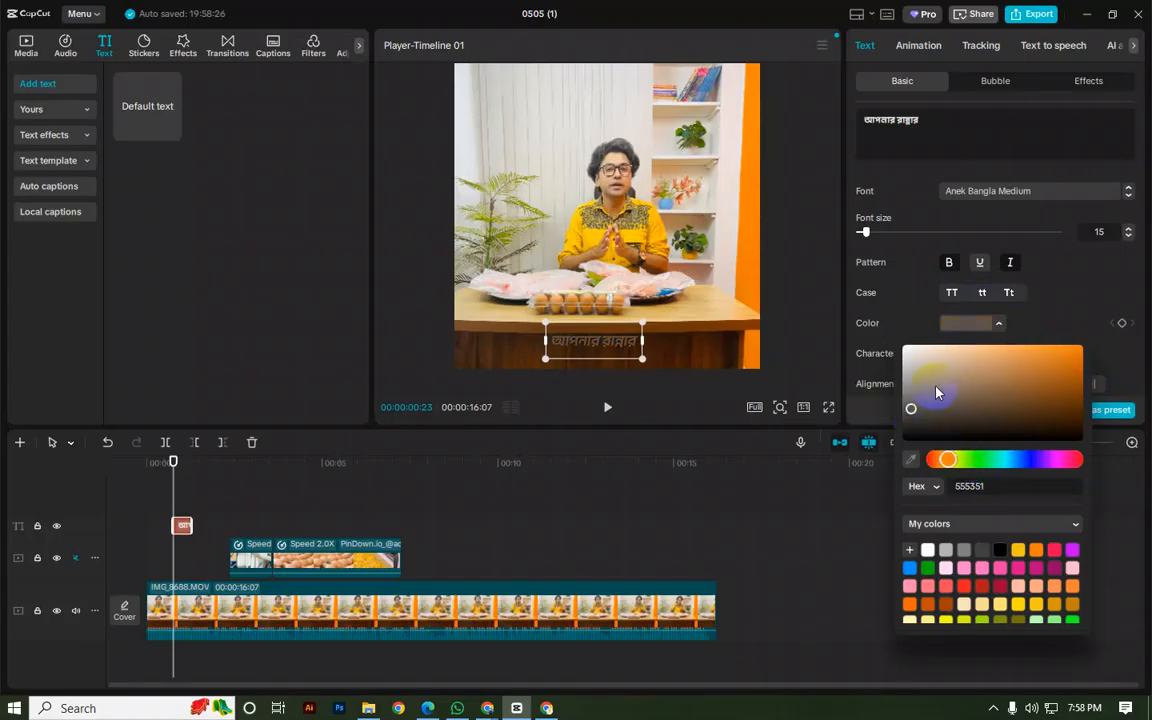
{"action": "left_click", "coordinate": [915, 320]}
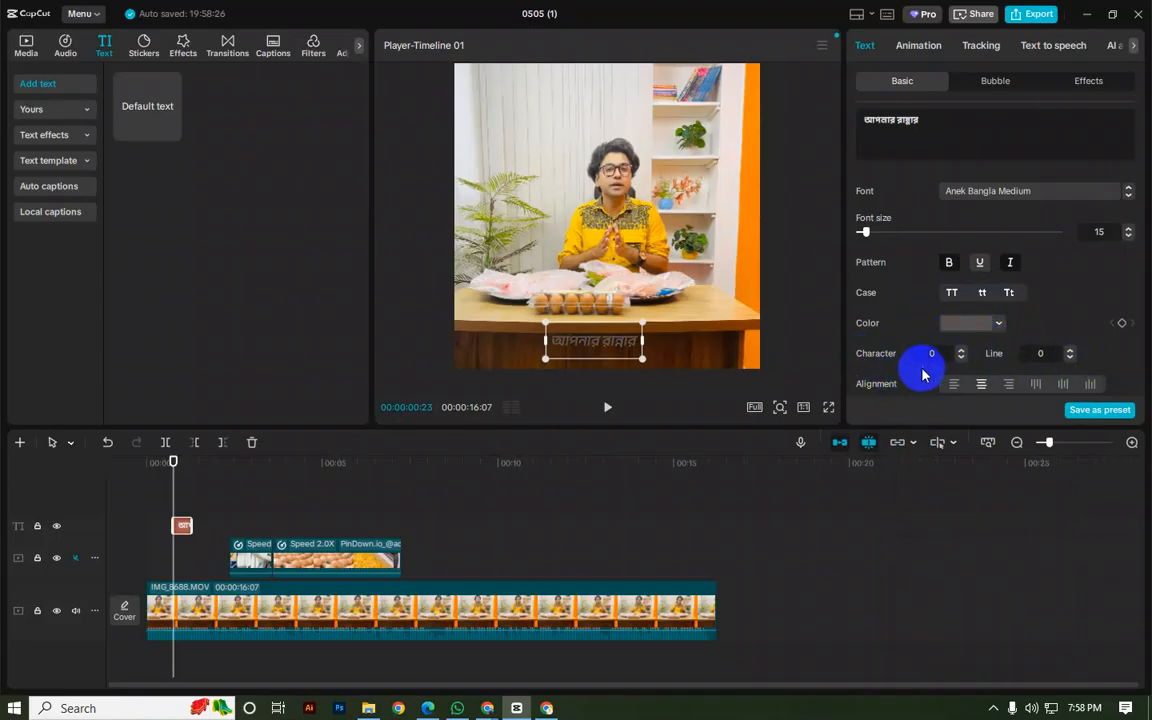
{"action": "scroll", "coordinate": [875, 380], "scroll_direction": "down", "scroll_amount": 1}
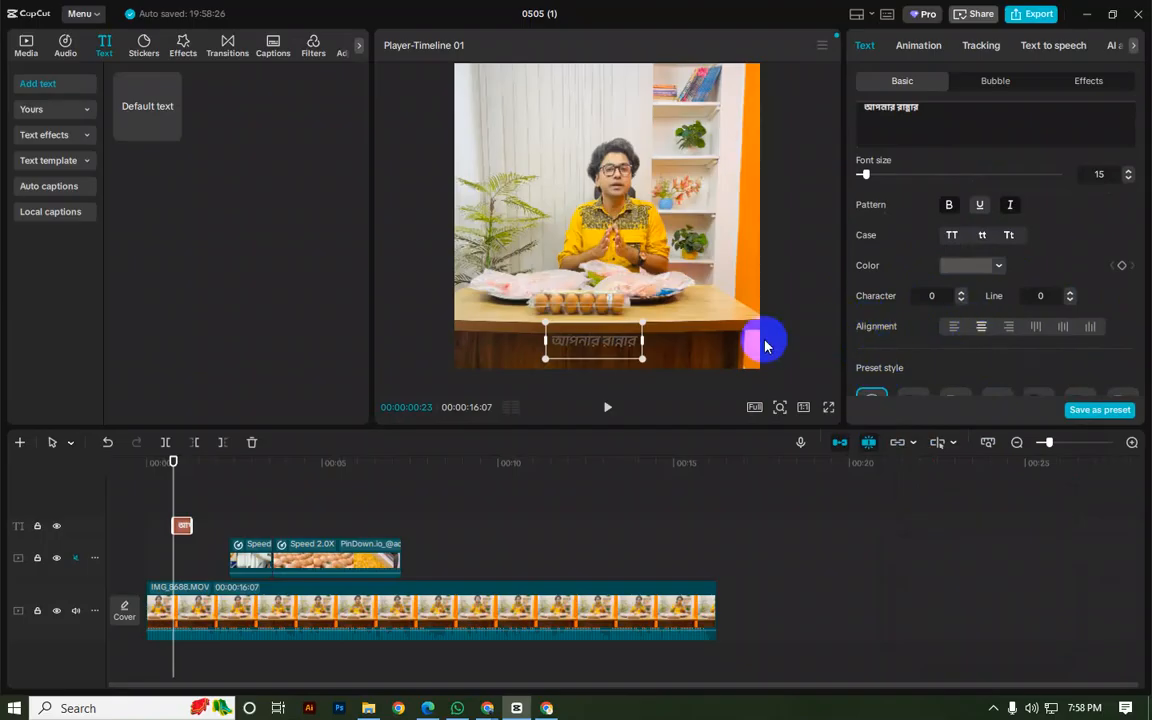
Step: Switch to the Google Meet call, check the list of contributors and their microphones, and return to CapCut
{"action": "mouse_move", "coordinate": [490, 705]}
{"action": "left_click", "coordinate": [450, 663]}
{"action": "left_click", "coordinate": [1113, 102]}
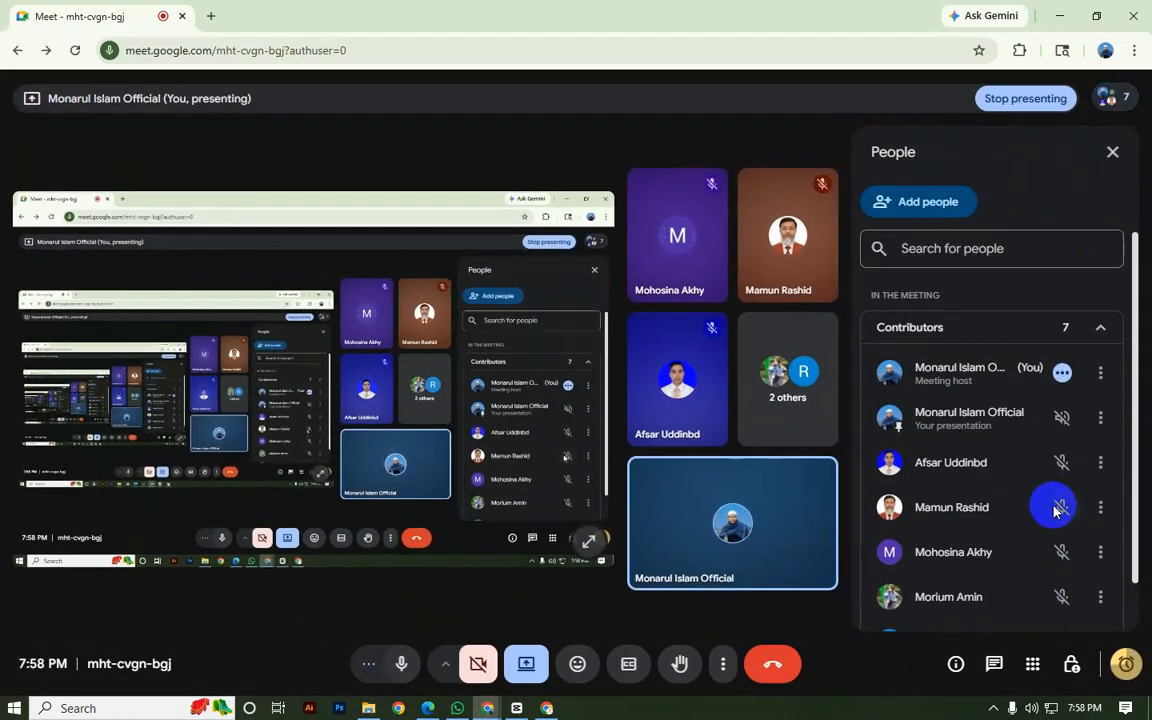
{"action": "left_click", "coordinate": [1103, 330]}
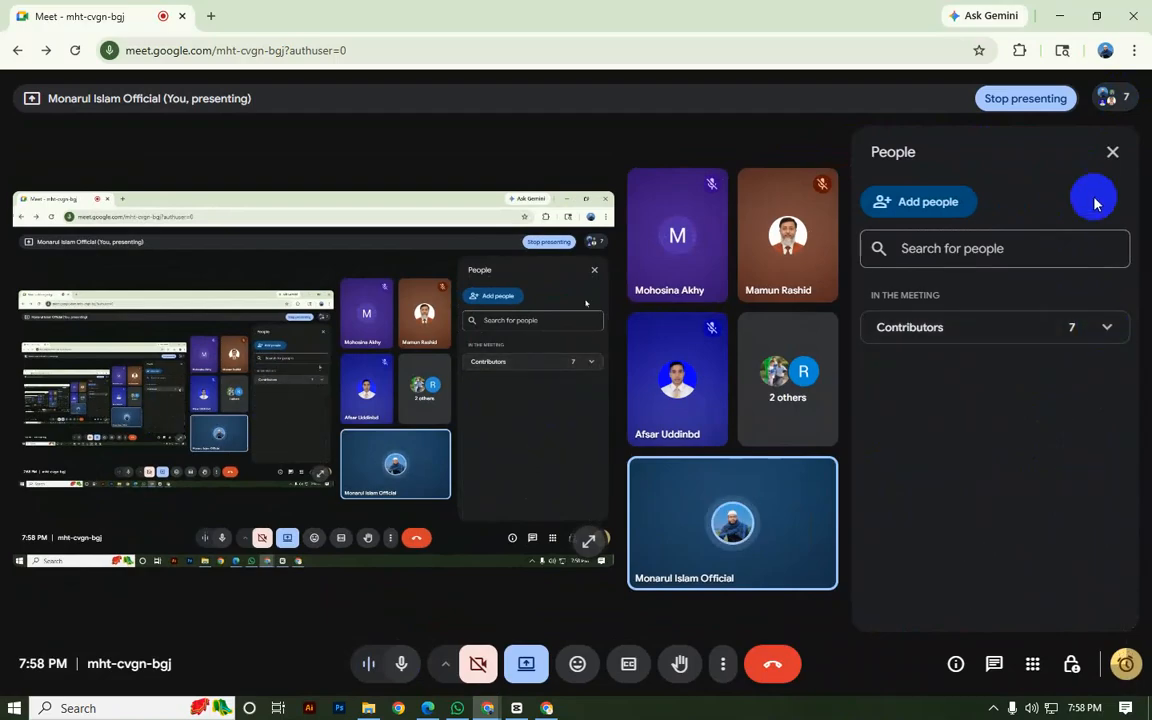
{"action": "left_click", "coordinate": [1112, 152]}
{"action": "mouse_move", "coordinate": [1120, 97]}
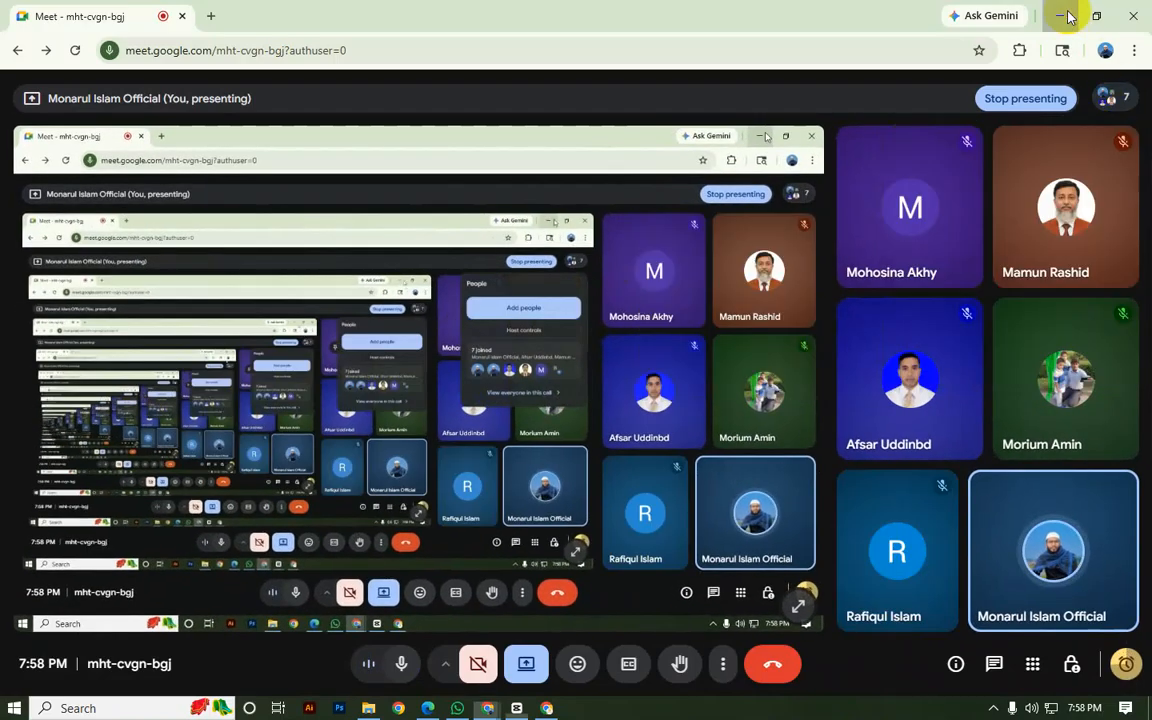
{"action": "left_click", "coordinate": [1065, 16]}
Step: Try the white preset styles on the caption "আপনার রান্নার" and apply the yellow one with a black outline
{"action": "scroll", "coordinate": [978, 310], "scroll_direction": "down", "scroll_amount": 2}
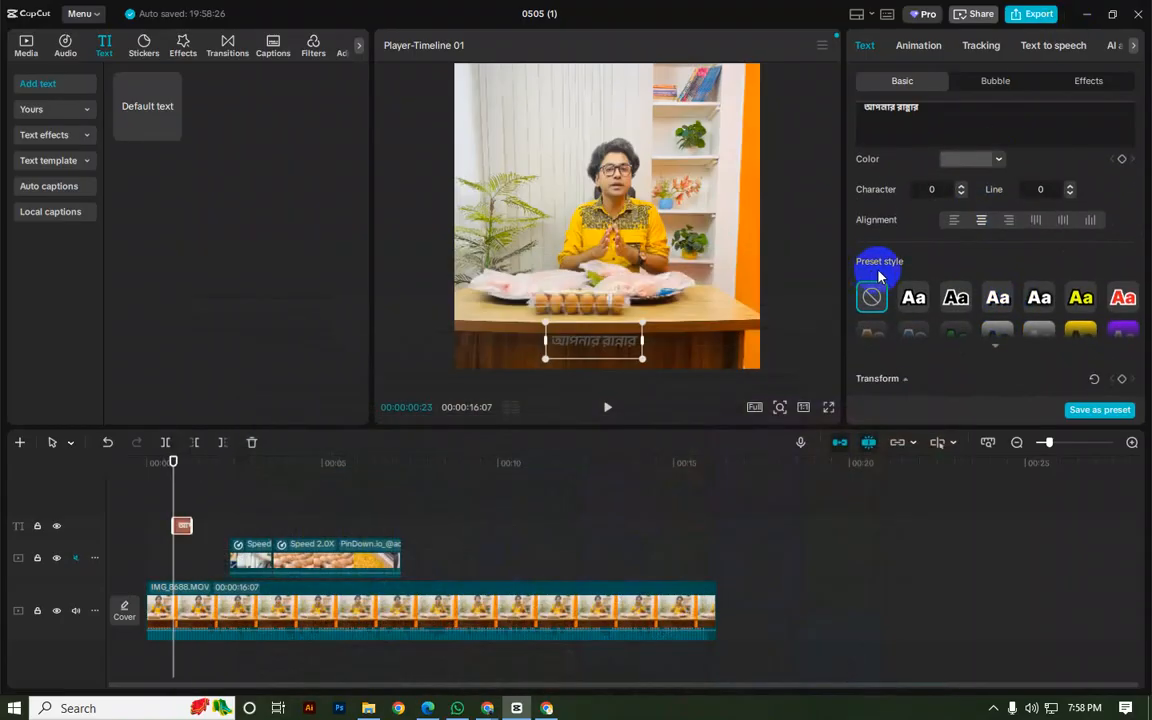
{"action": "scroll", "coordinate": [958, 283], "scroll_direction": "down", "scroll_amount": 1}
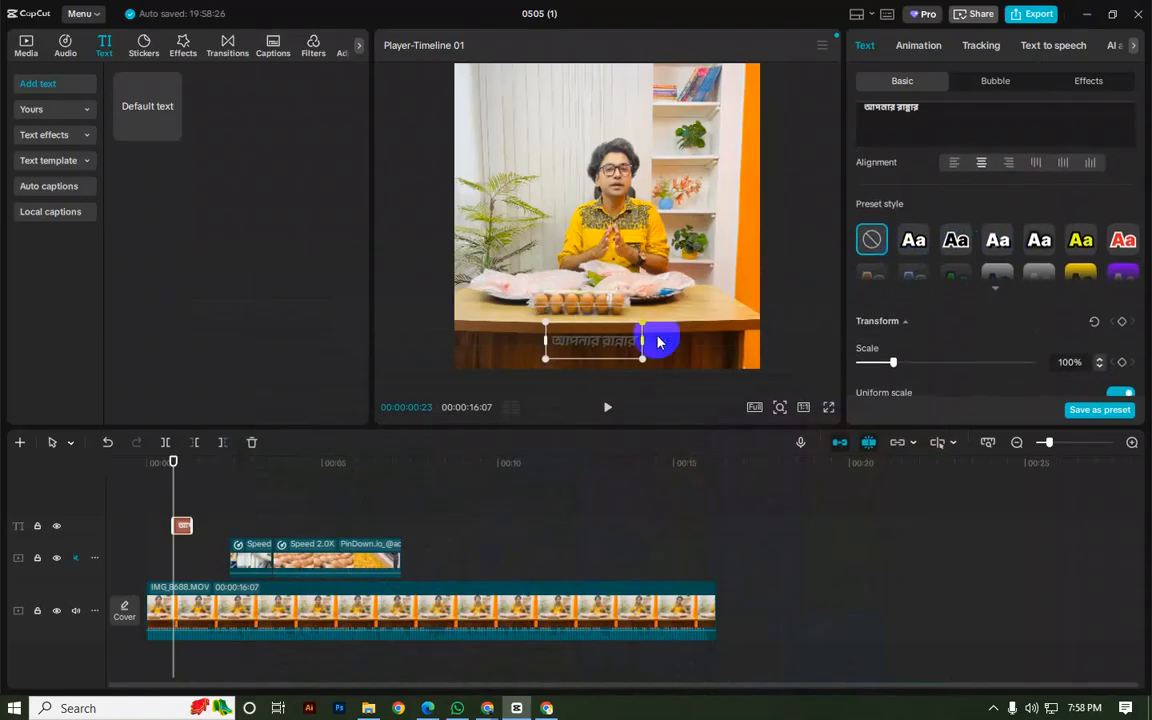
{"action": "left_click", "coordinate": [912, 243]}
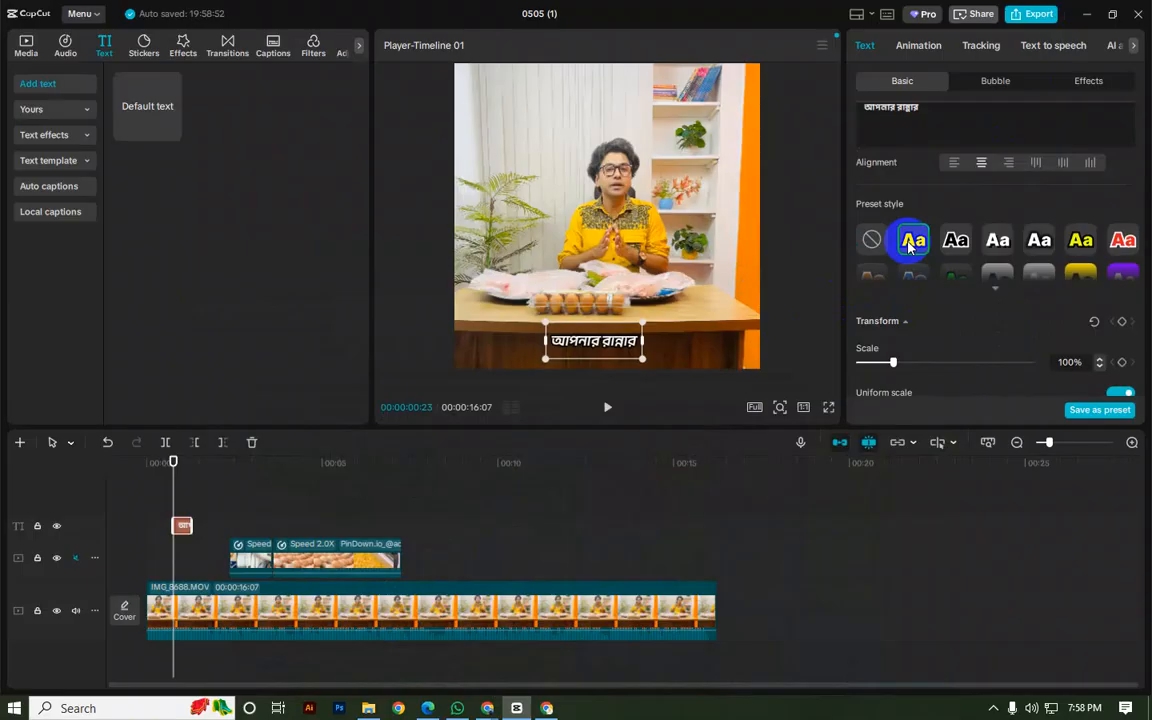
{"action": "left_click", "coordinate": [990, 246]}
{"action": "left_click", "coordinate": [1078, 240]}
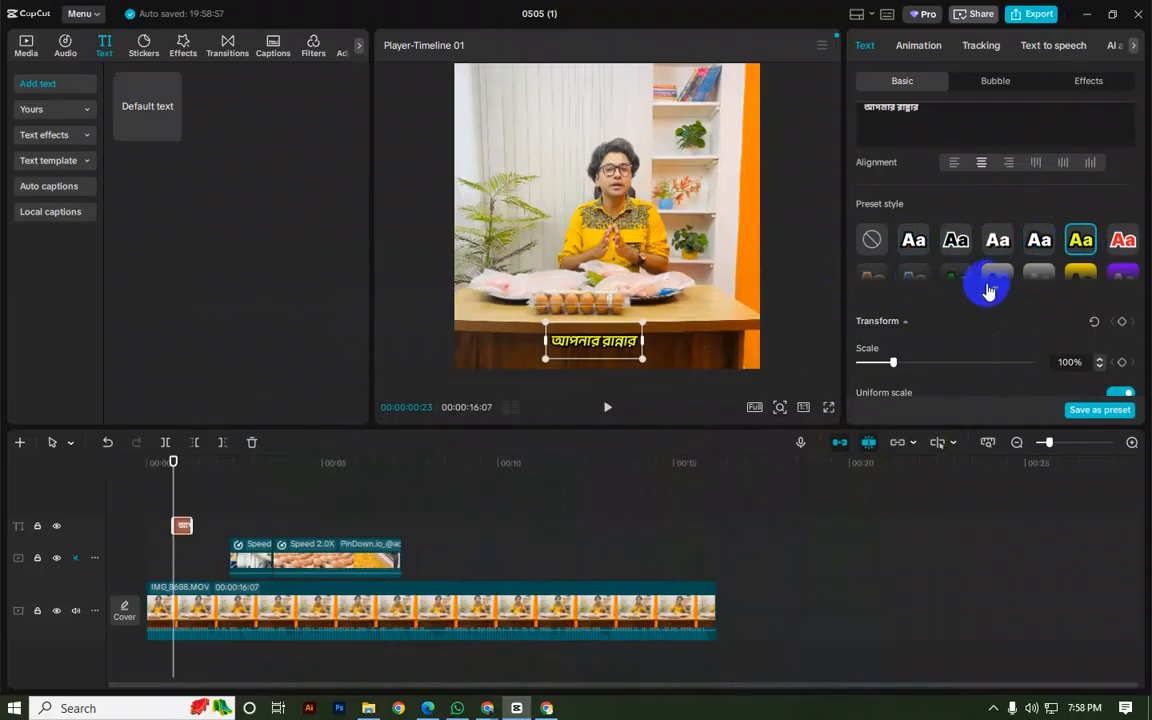
Step: Try the red preset style with a white outline on the caption and go back to the yellow black-outlined one
{"action": "scroll", "coordinate": [980, 252], "scroll_direction": "down", "scroll_amount": 2}
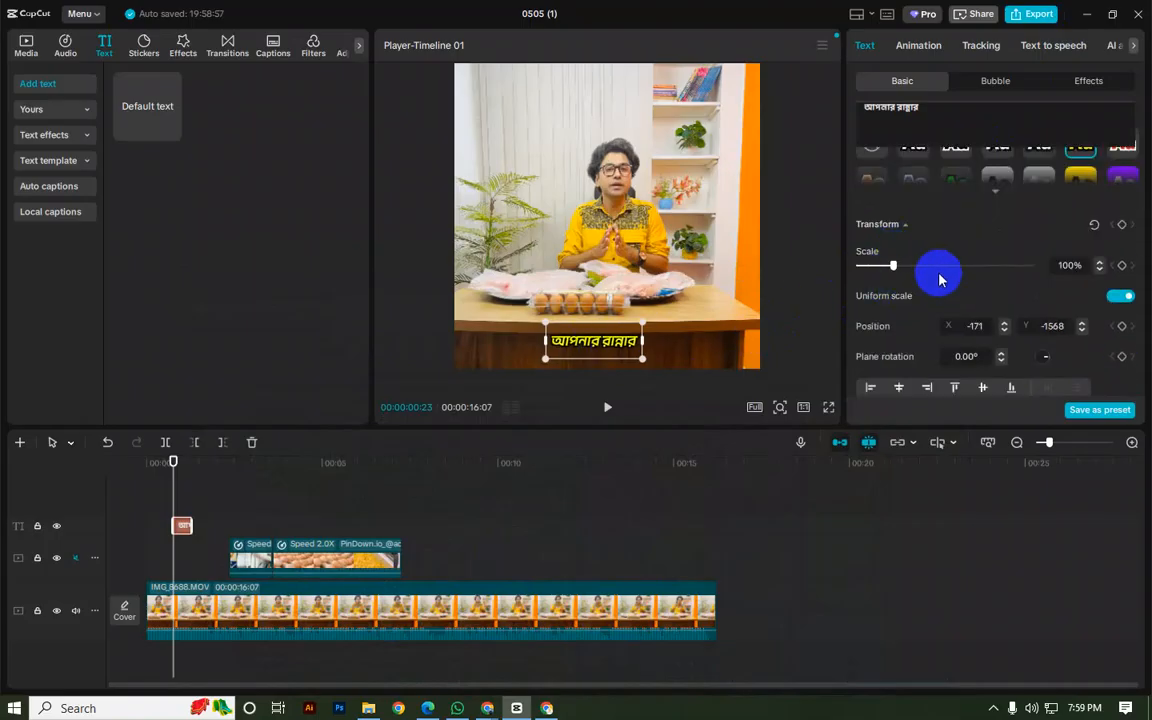
{"action": "scroll", "coordinate": [984, 228], "scroll_direction": "up", "scroll_amount": 1}
{"action": "left_click", "coordinate": [1124, 202]}
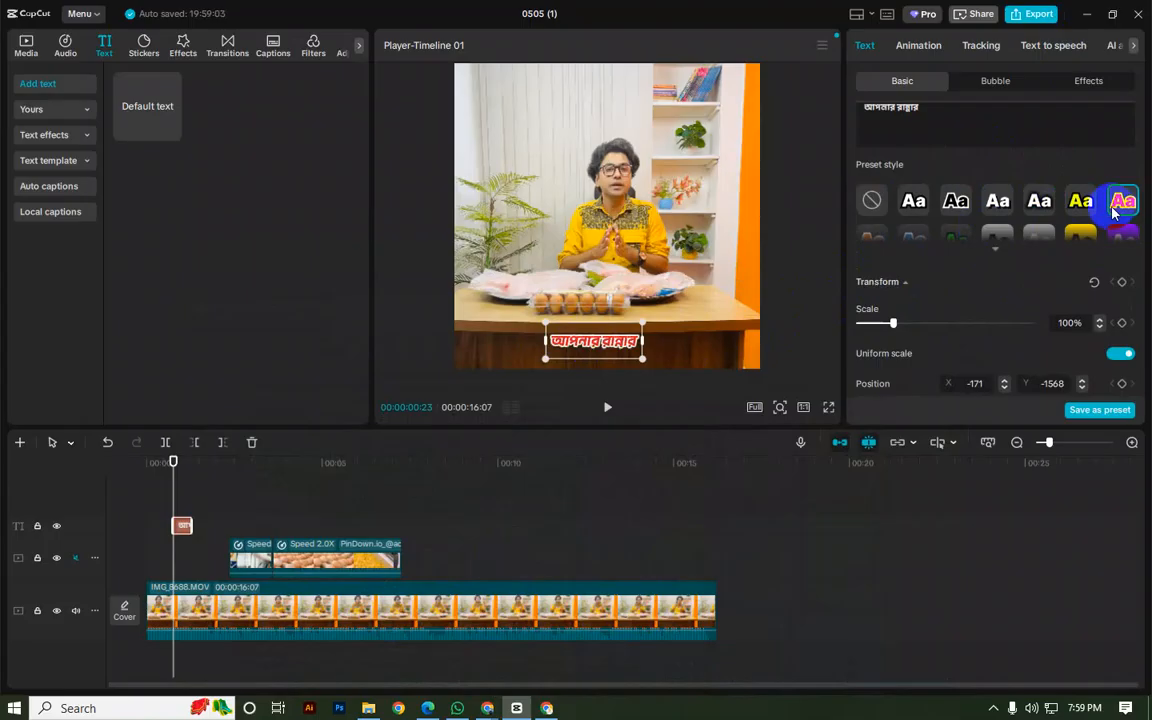
{"action": "scroll", "coordinate": [877, 211], "scroll_direction": "down", "scroll_amount": 1}
{"action": "scroll", "coordinate": [888, 212], "scroll_direction": "up", "scroll_amount": 1}
{"action": "scroll", "coordinate": [888, 212], "scroll_direction": "up", "scroll_amount": 1}
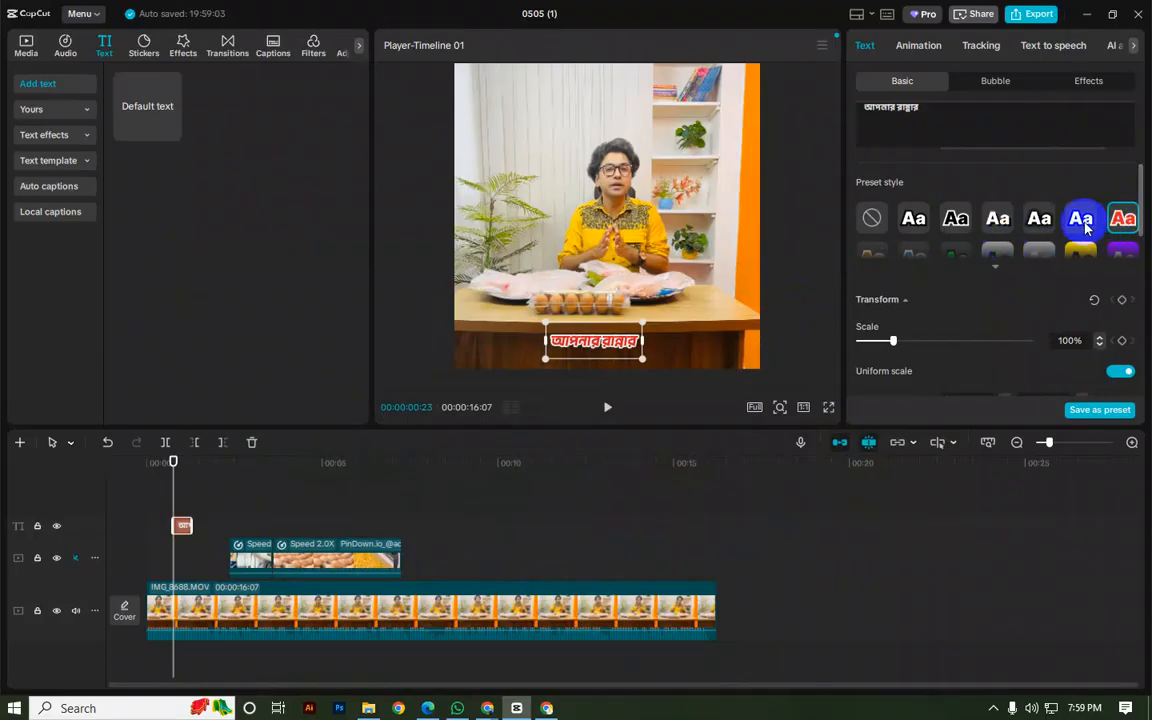
{"action": "left_click", "coordinate": [1083, 222]}
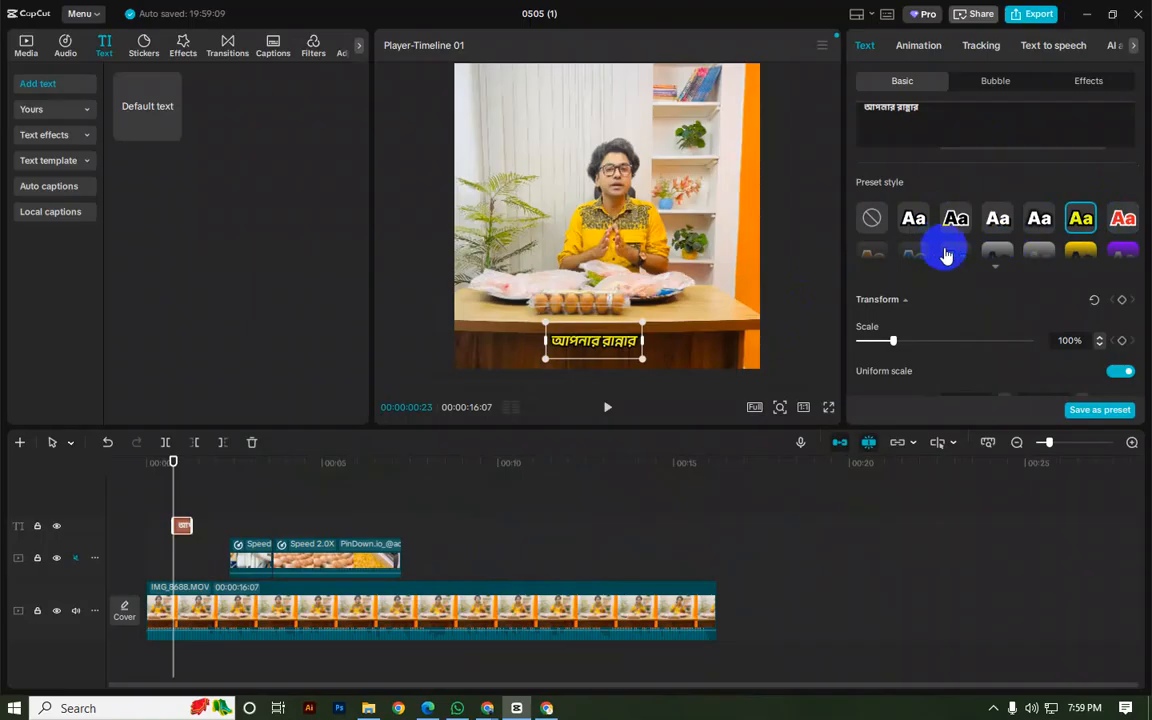
Step: Enlarge the caption slightly with uniform scale and keep its blend opacity at 100%
{"action": "scroll", "coordinate": [905, 309], "scroll_direction": "down", "scroll_amount": 6}
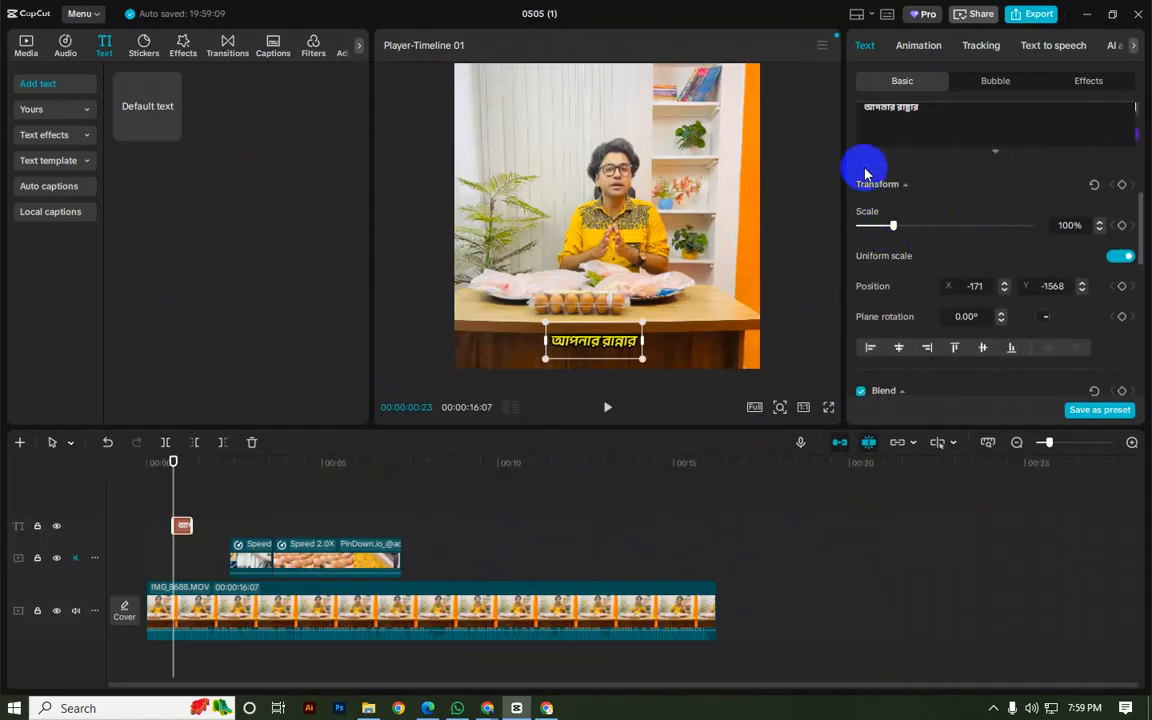
{"action": "mouse_move", "coordinate": [899, 228]}
{"action": "left_mouse_down"}
{"action": "mouse_move", "coordinate": [951, 226]}
{"action": "mouse_move", "coordinate": [859, 226]}
{"action": "mouse_move", "coordinate": [903, 232]}
{"action": "left_mouse_up"}
{"action": "scroll", "coordinate": [910, 240], "scroll_direction": "down", "scroll_amount": 5}
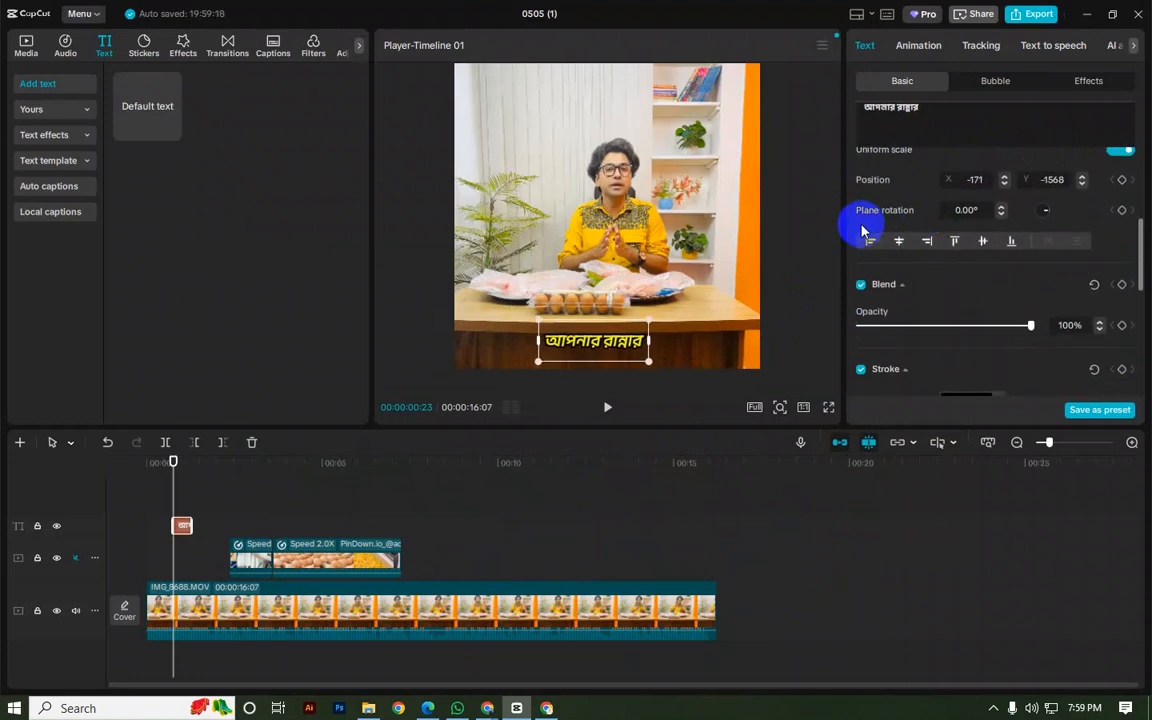
{"action": "scroll", "coordinate": [900, 220], "scroll_direction": "down", "scroll_amount": 3}
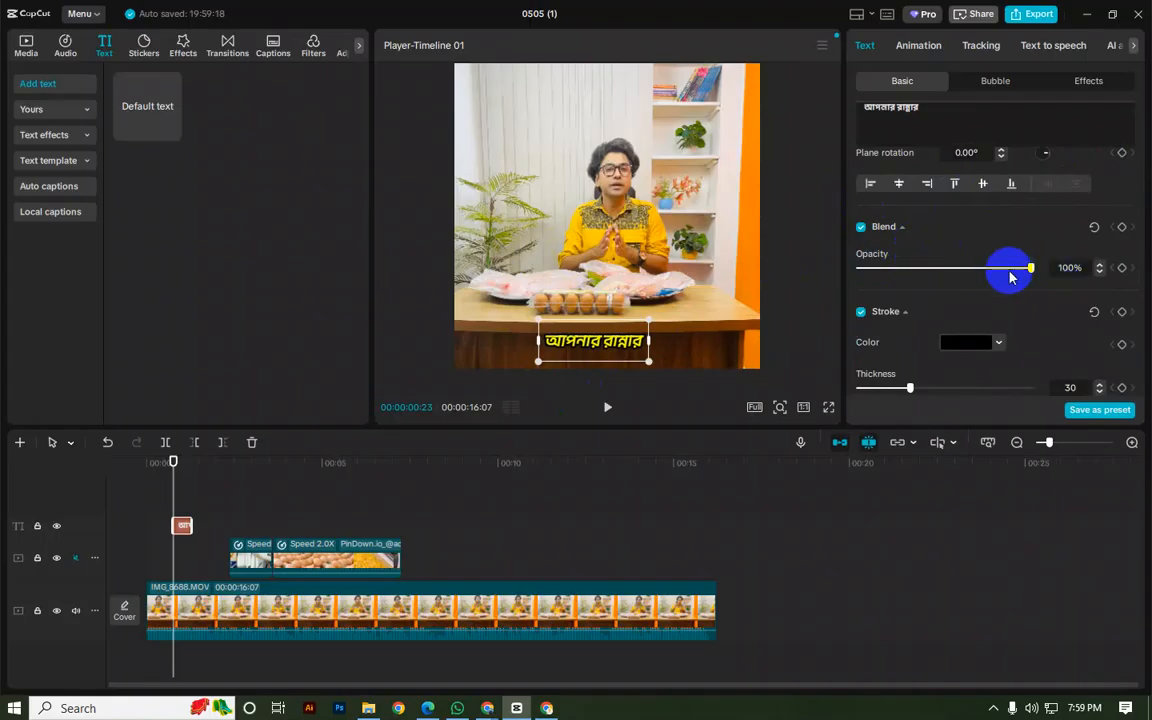
{"action": "mouse_move", "coordinate": [1031, 268]}
{"action": "left_mouse_down"}
{"action": "mouse_move", "coordinate": [785, 268]}
{"action": "mouse_move", "coordinate": [1031, 268]}
{"action": "left_mouse_up"}
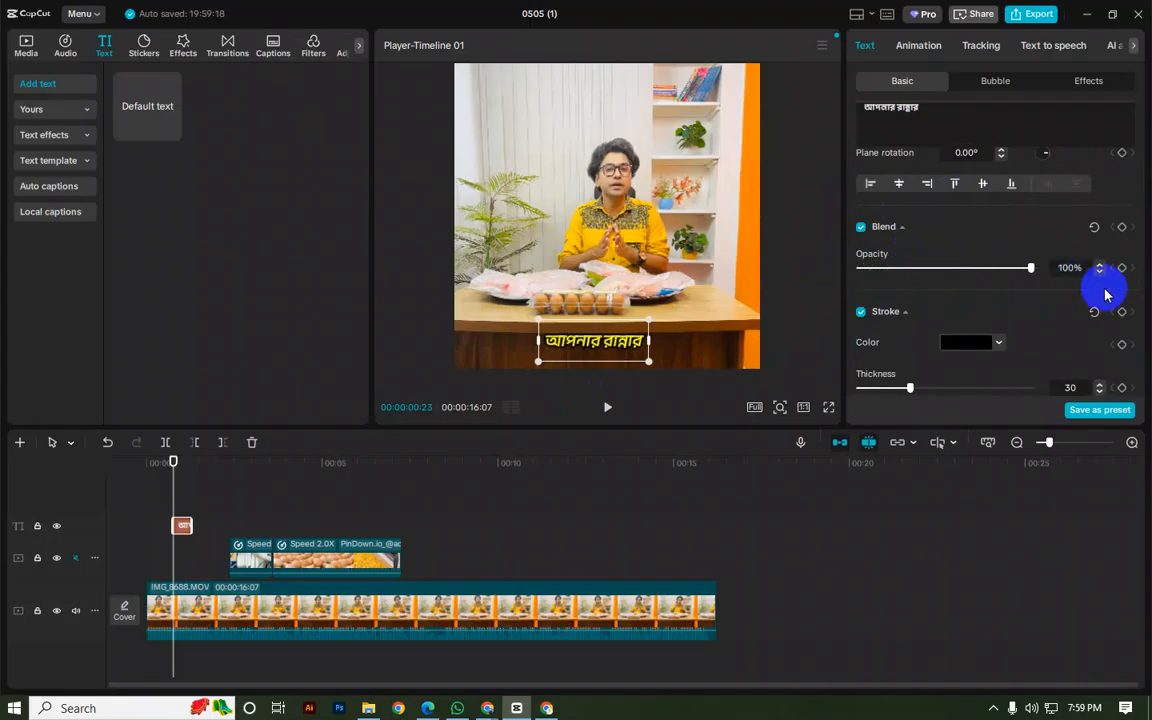
Step: Set the thickness of the caption's black stroke to 15
{"action": "scroll", "coordinate": [872, 300], "scroll_direction": "down", "scroll_amount": 2}
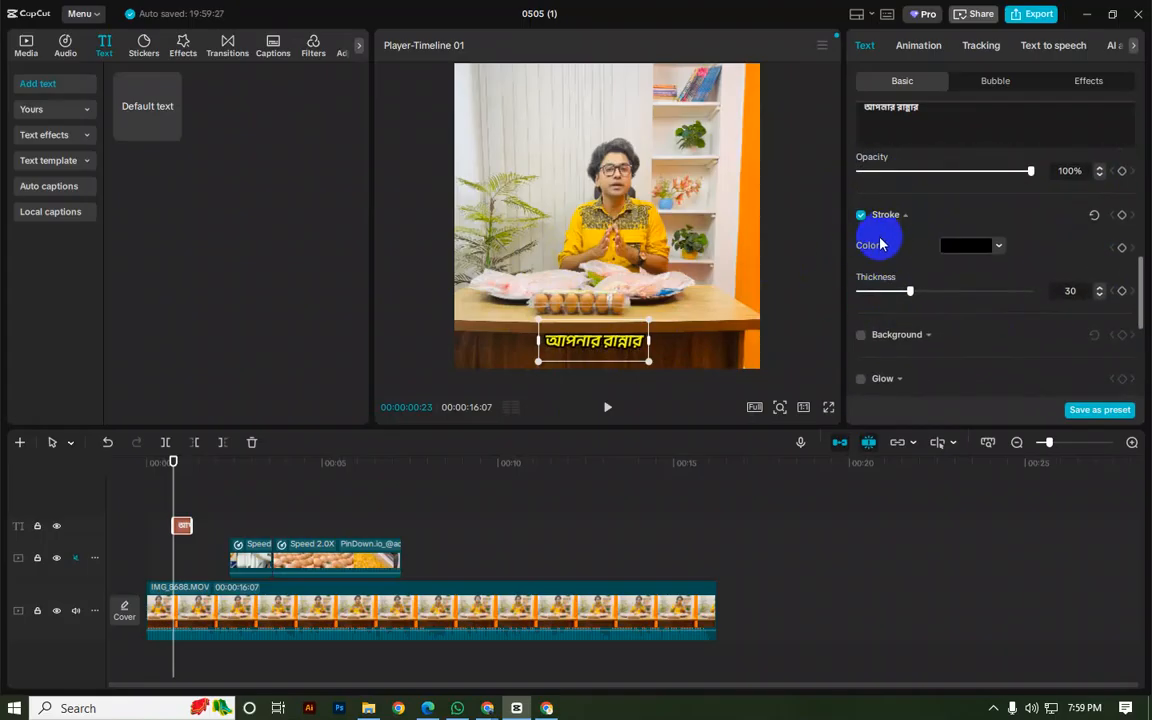
{"action": "left_click_drag", "start_coordinate": [910, 291], "coordinate": [890, 291]}
{"action": "left_click_drag", "start_coordinate": [1015, 300], "coordinate": [835, 313]}
{"action": "left_click_drag", "start_coordinate": [973, 316], "coordinate": [927, 313]}
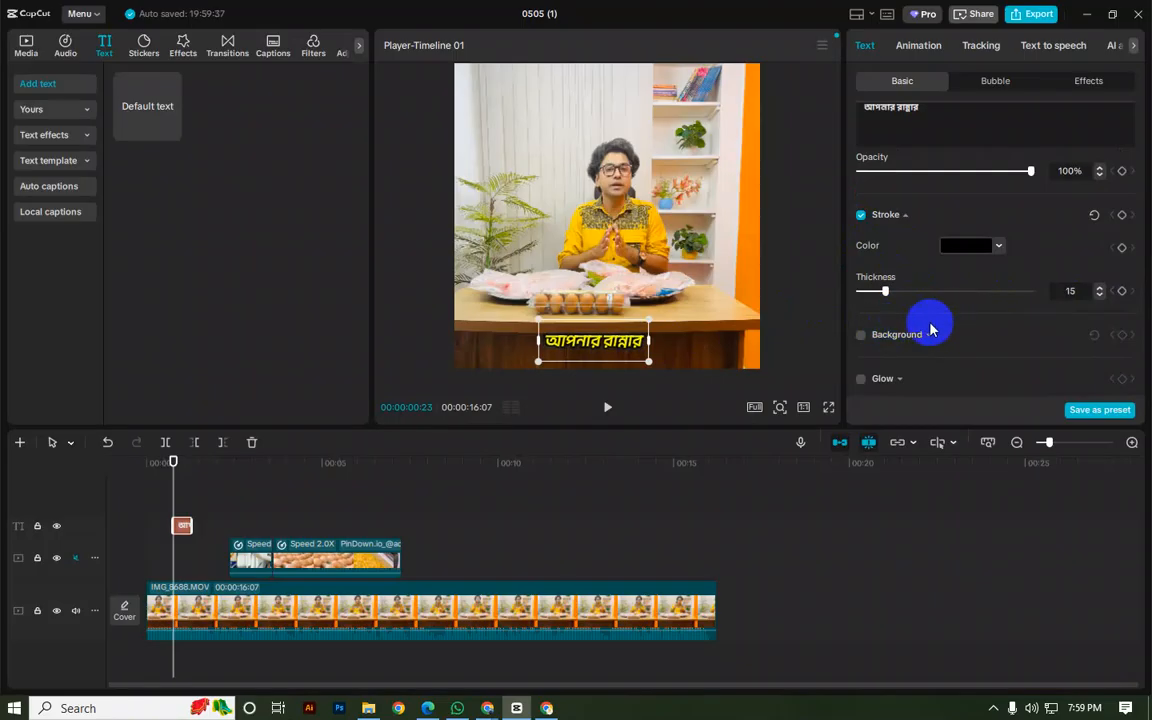
Step: Try a solid black background behind the caption, turn it off again and collapse the Background settings
{"action": "scroll", "coordinate": [920, 300], "scroll_direction": "down", "scroll_amount": 2}
{"action": "left_click", "coordinate": [862, 236]}
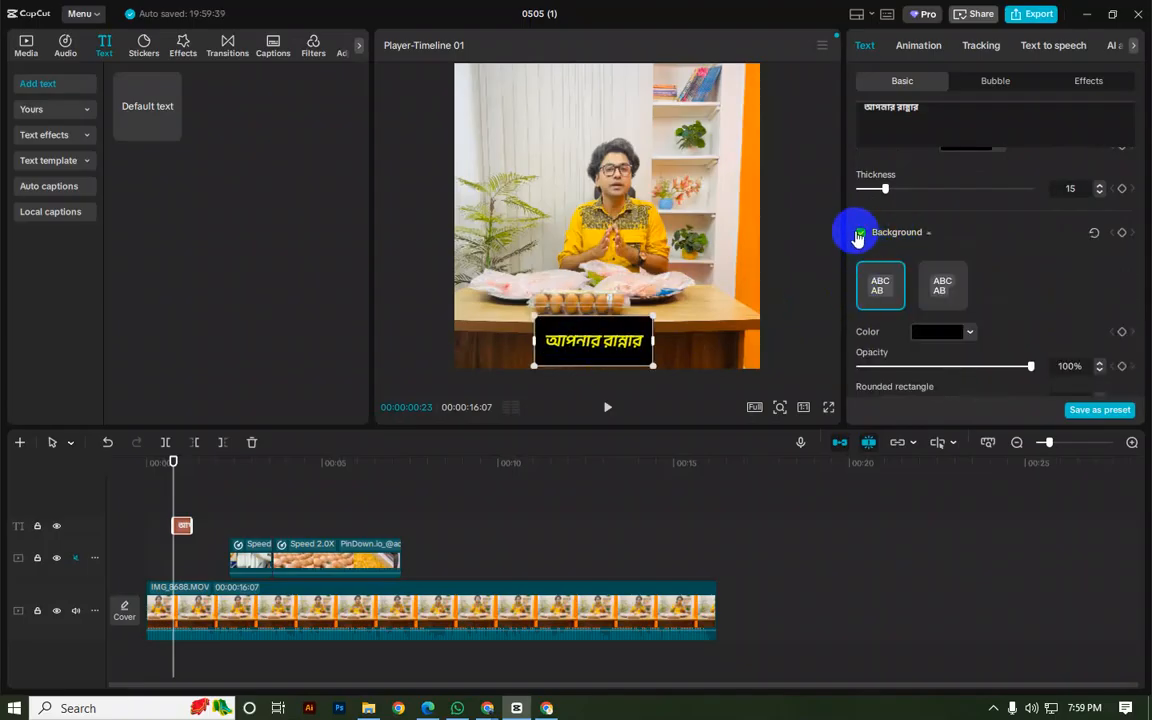
{"action": "left_click", "coordinate": [862, 236]}
{"action": "scroll", "coordinate": [925, 260], "scroll_direction": "down", "scroll_amount": 1}
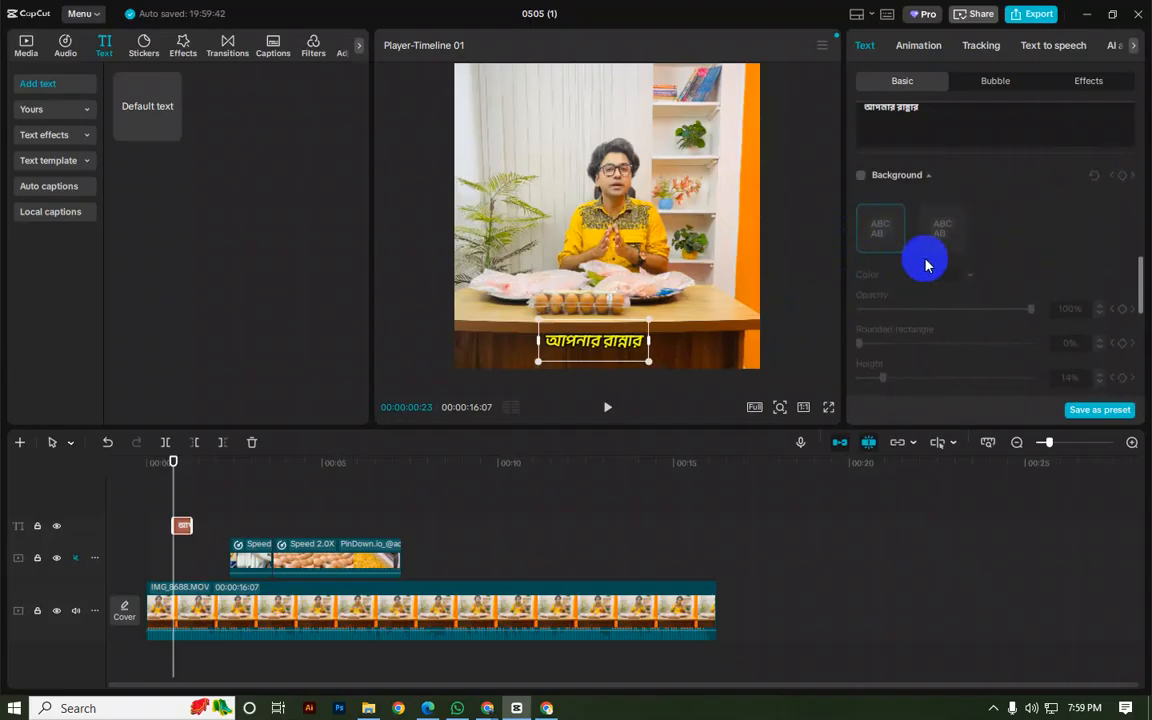
{"action": "scroll", "coordinate": [1100, 228], "scroll_direction": "up", "scroll_amount": 1}
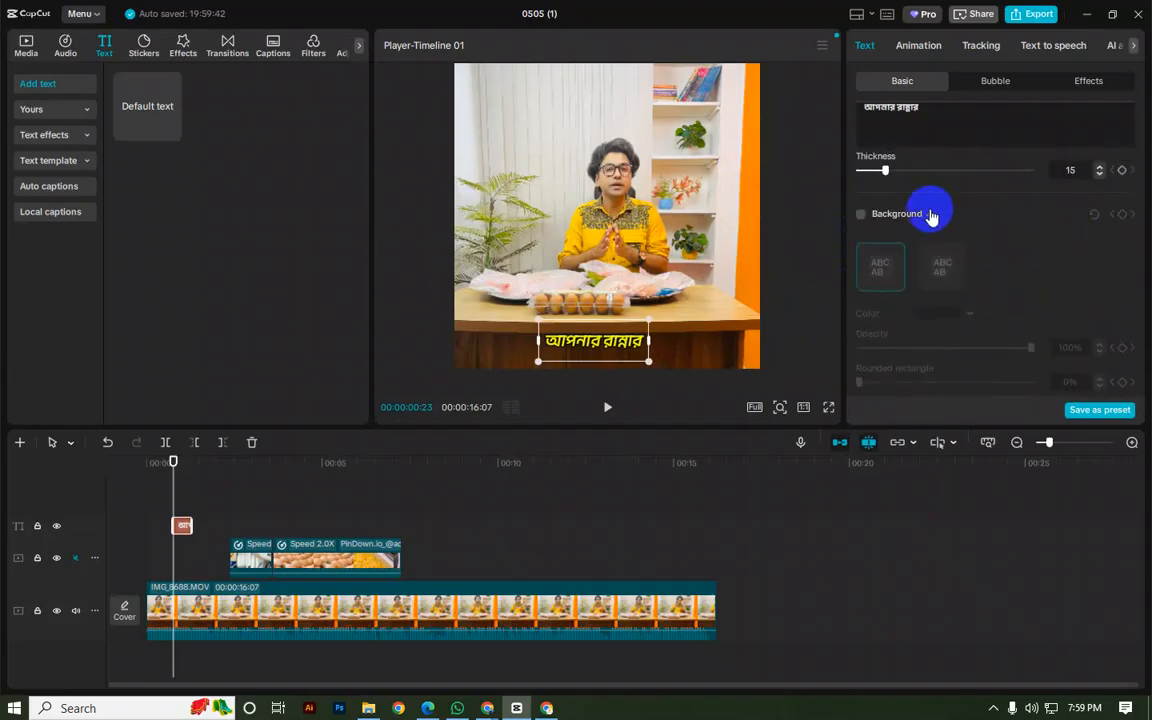
{"action": "left_click", "coordinate": [926, 214]}
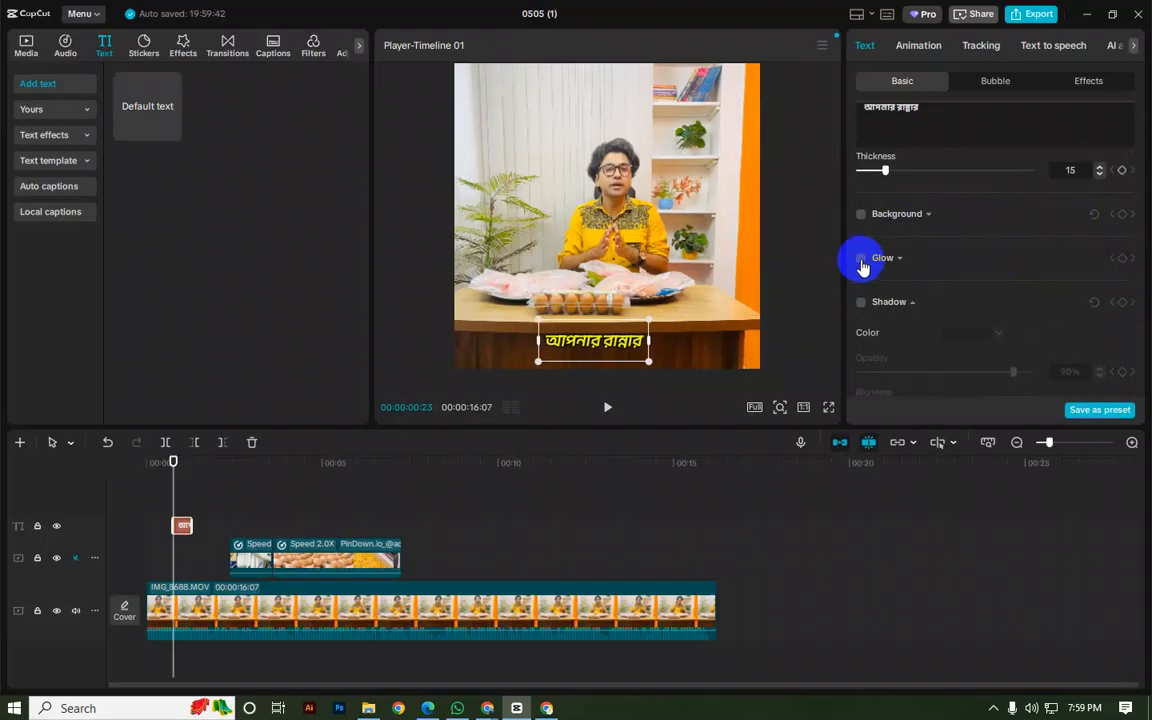
Step: Try the second glow style on the caption with intensity 65 and range 100, and turn the glow off again
{"action": "left_click", "coordinate": [861, 259]}
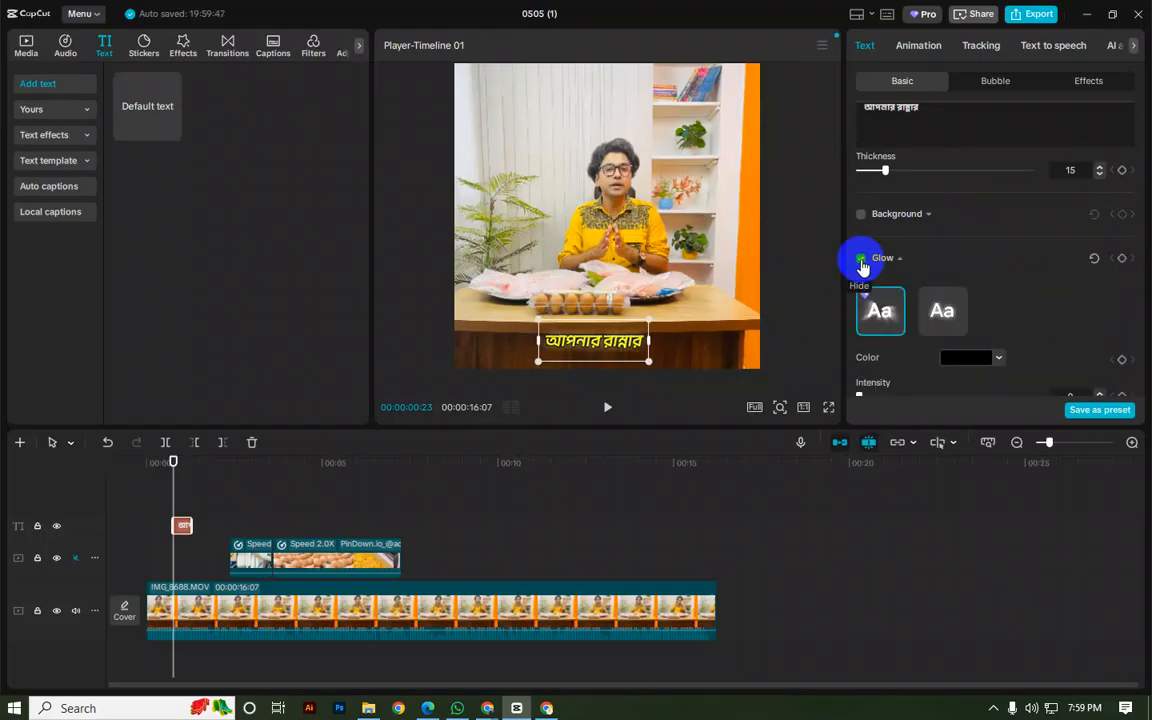
{"action": "left_click", "coordinate": [942, 311]}
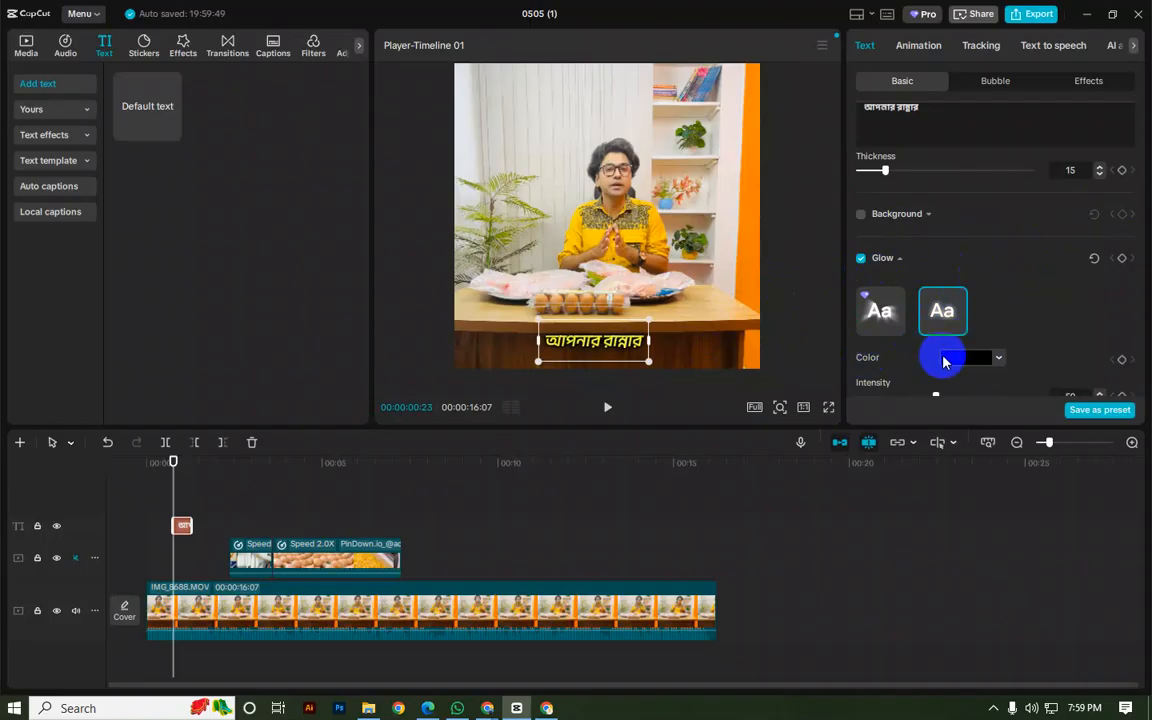
{"action": "scroll", "coordinate": [979, 364], "scroll_direction": "down", "scroll_amount": 2}
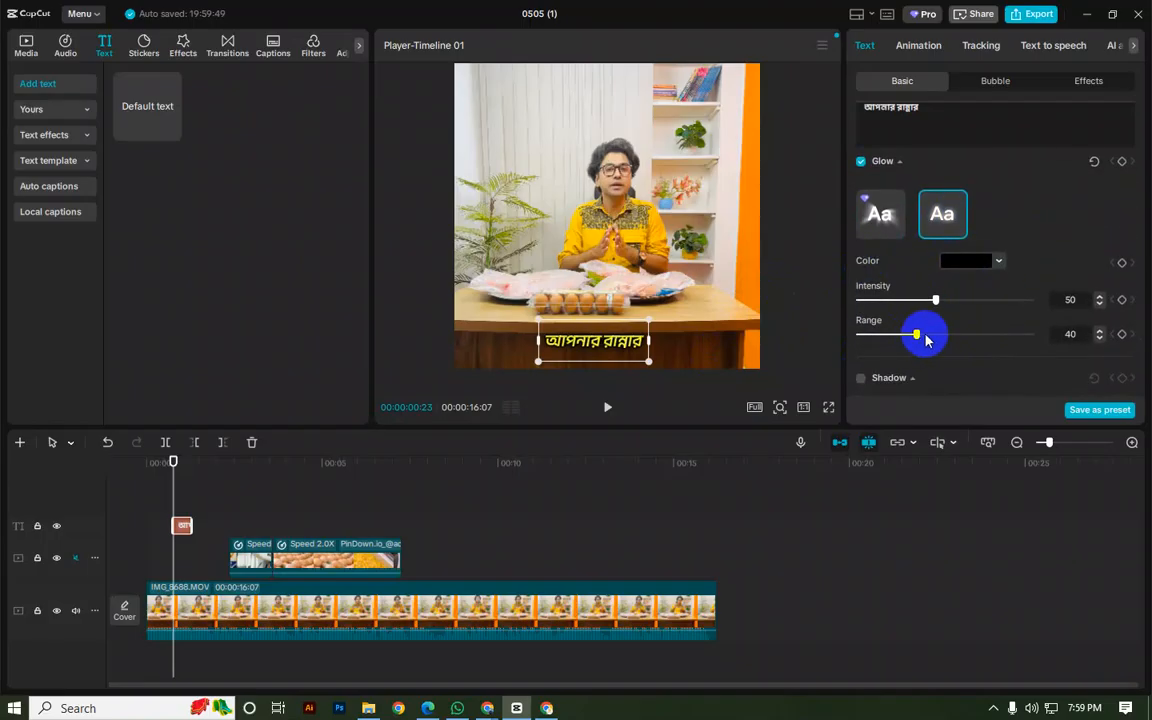
{"action": "left_click_drag", "start_coordinate": [919, 338], "coordinate": [1045, 349]}
{"action": "left_click_drag", "start_coordinate": [935, 300], "coordinate": [977, 309]}
{"action": "left_click", "coordinate": [1031, 334]}
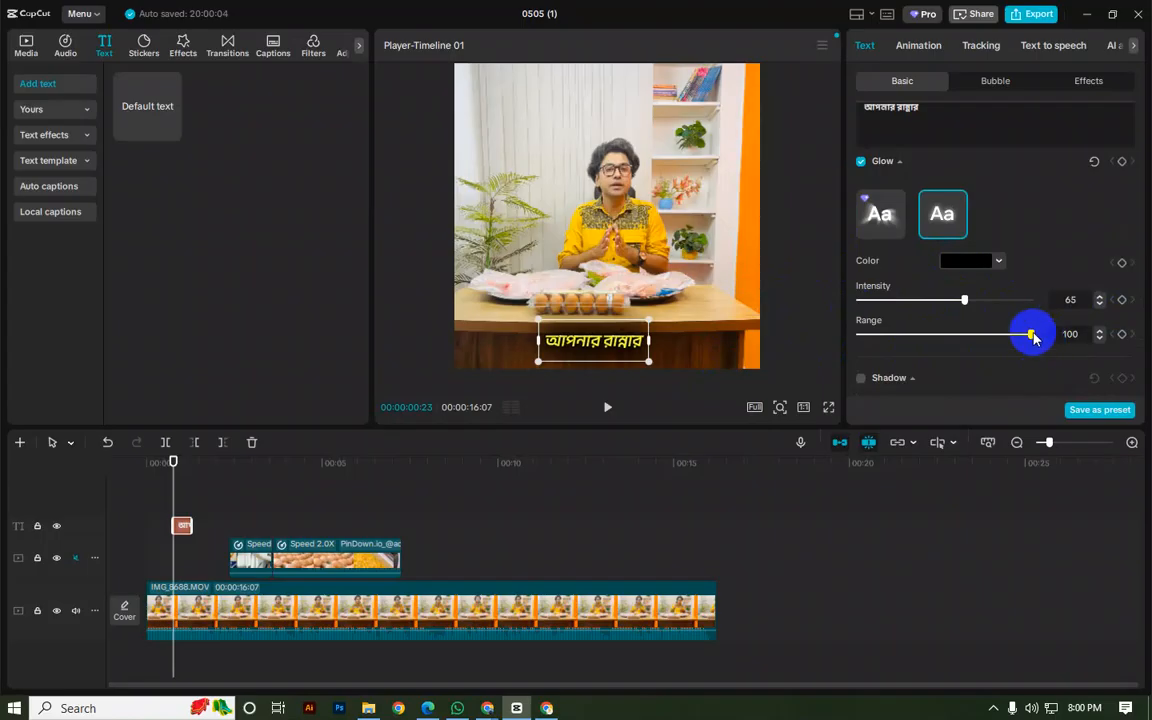
{"action": "scroll", "coordinate": [867, 292], "scroll_direction": "up", "scroll_amount": 3}
{"action": "left_click", "coordinate": [895, 293]}
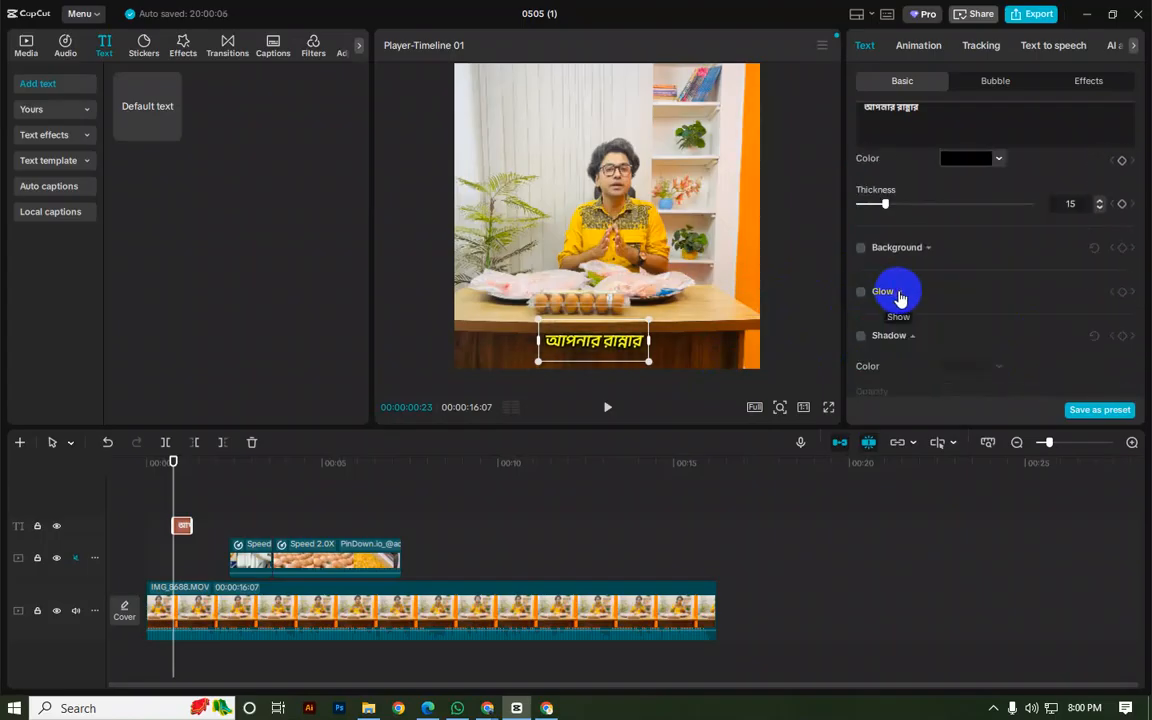
Step: Try a black shadow on the caption with opacity 100%, blurriness 5%, distance 7 and angle -4°
{"action": "left_click", "coordinate": [893, 334]}
{"action": "left_click", "coordinate": [859, 248]}
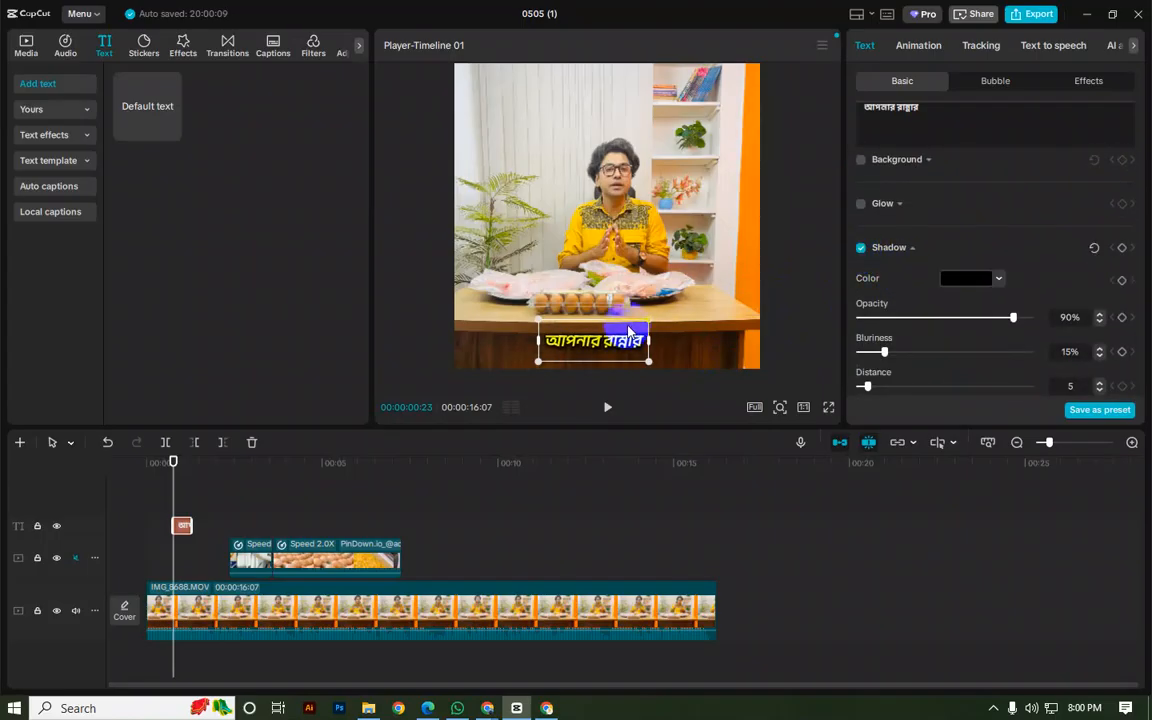
{"action": "left_click", "coordinate": [951, 290]}
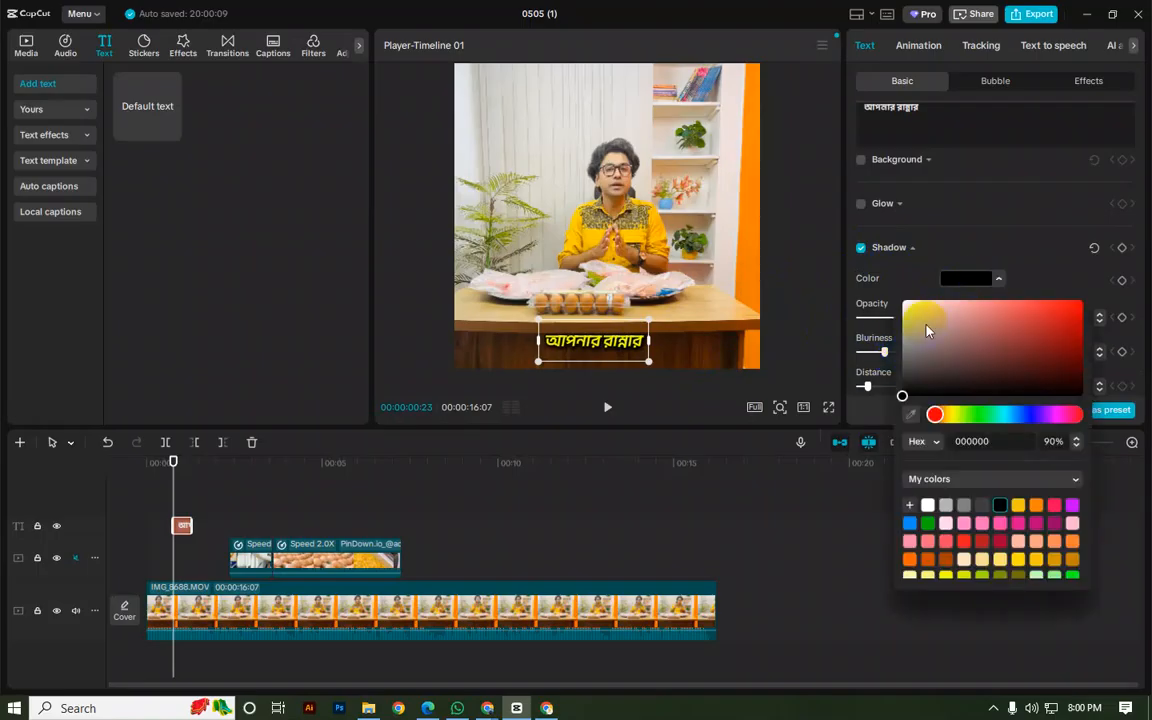
{"action": "left_click", "coordinate": [945, 287]}
{"action": "left_click_drag", "start_coordinate": [1014, 319], "coordinate": [1030, 320]}
{"action": "left_click_drag", "start_coordinate": [884, 352], "coordinate": [866, 375]}
{"action": "scroll", "coordinate": [887, 252], "scroll_direction": "down", "scroll_amount": 2}
{"action": "mouse_move", "coordinate": [861, 301]}
{"action": "left_mouse_down"}
{"action": "mouse_move", "coordinate": [957, 307]}
{"action": "mouse_move", "coordinate": [795, 295]}
{"action": "mouse_move", "coordinate": [872, 297]}
{"action": "left_mouse_up"}
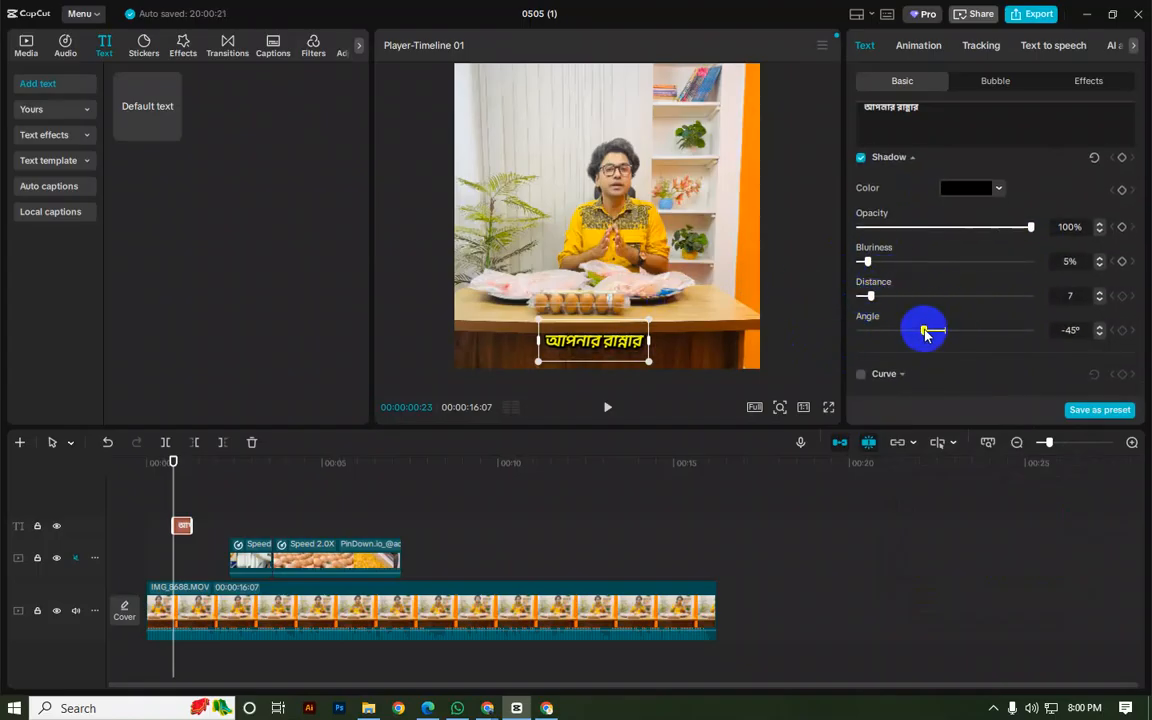
{"action": "mouse_move", "coordinate": [931, 335]}
{"action": "left_mouse_down"}
{"action": "mouse_move", "coordinate": [892, 329]}
{"action": "mouse_move", "coordinate": [943, 331]}
{"action": "left_mouse_up"}
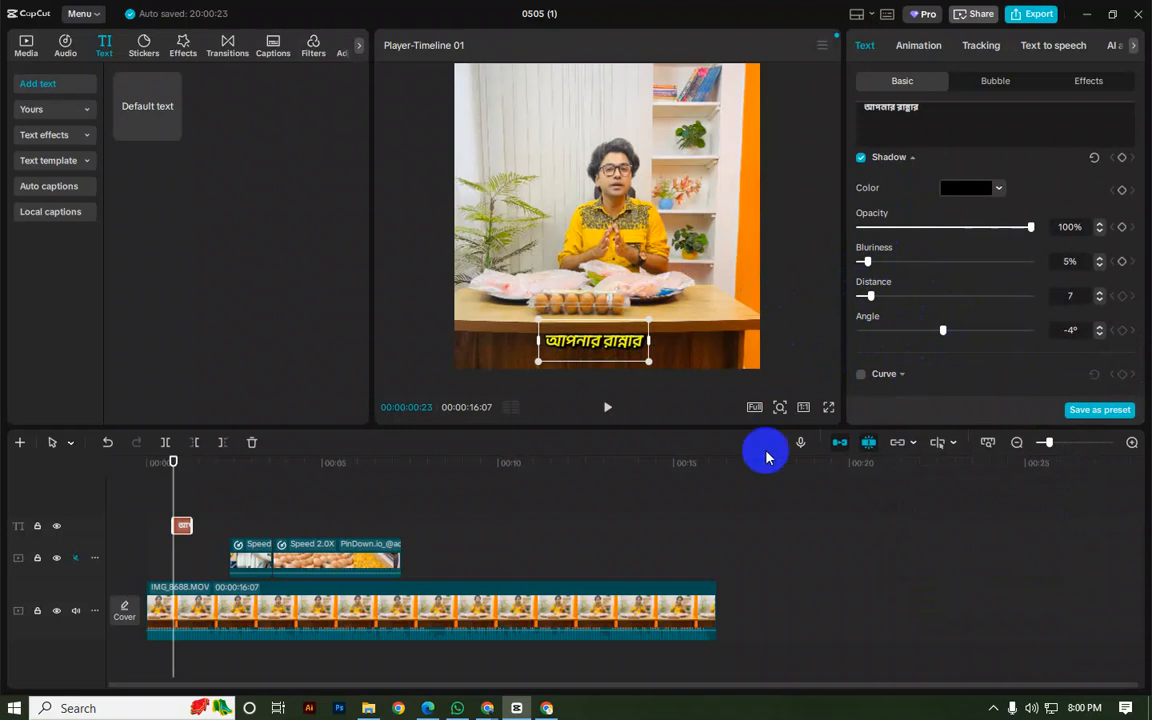
Step: Mute the participant whose microphone is open in the Google Meet call, and return to CapCut
{"action": "mouse_move", "coordinate": [488, 699]}
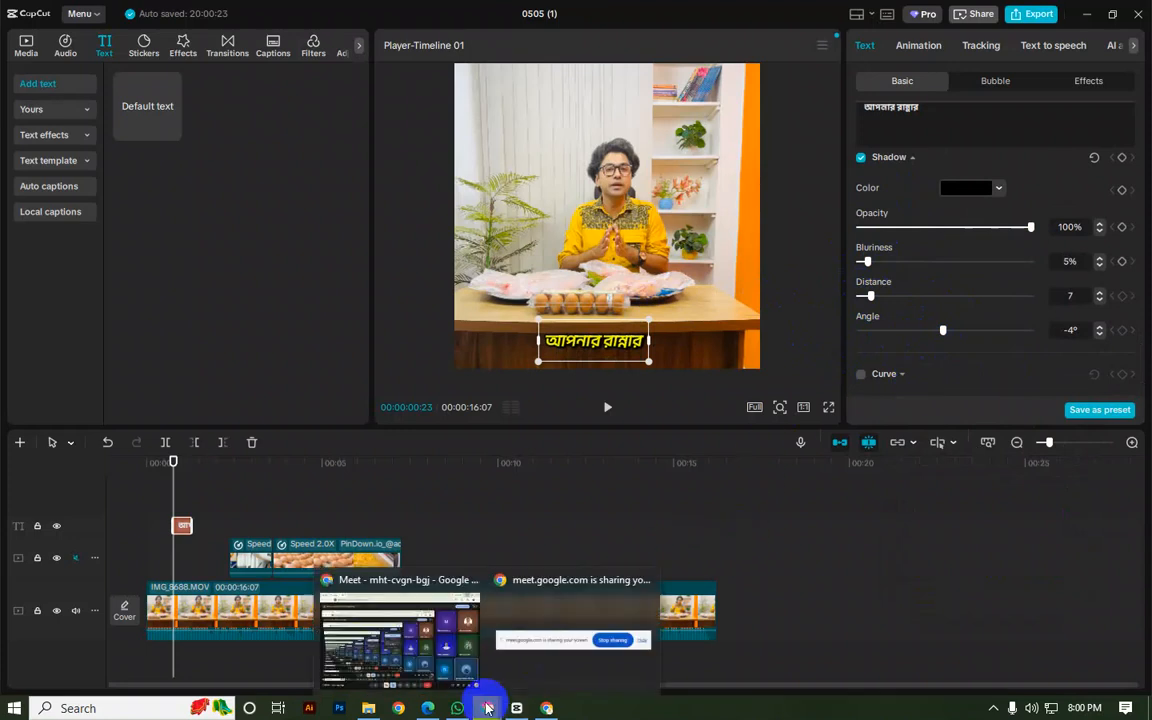
{"action": "left_click", "coordinate": [474, 678]}
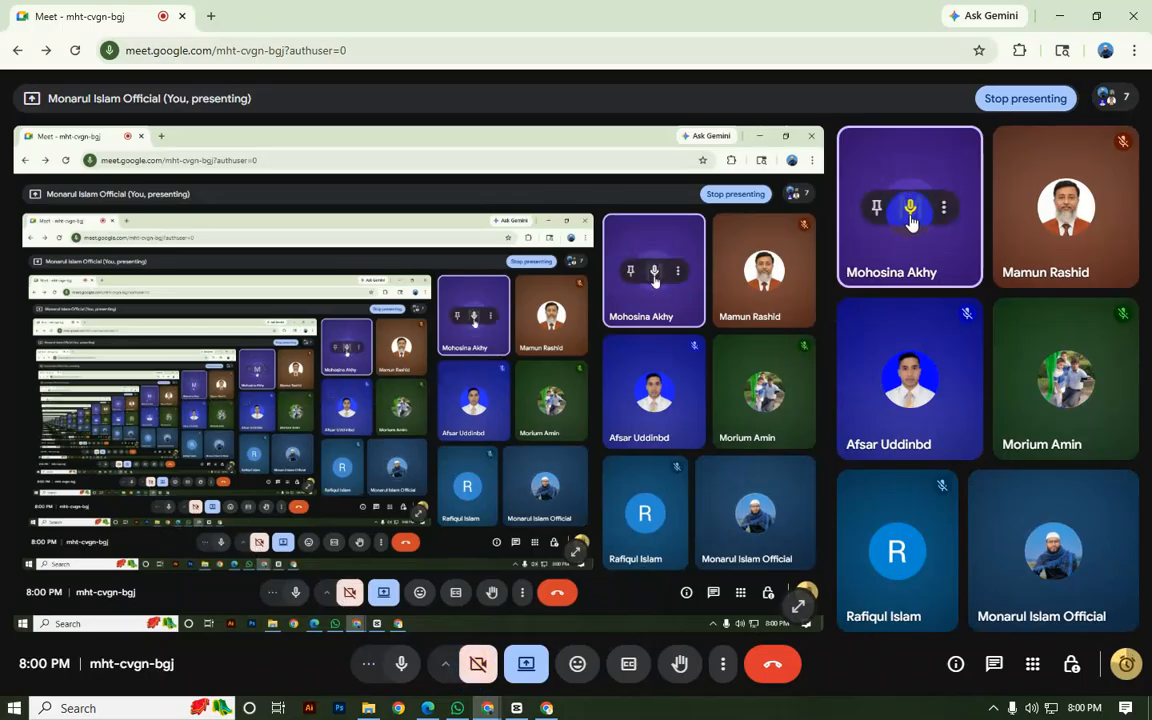
{"action": "left_click", "coordinate": [911, 208]}
{"action": "left_click", "coordinate": [686, 414]}
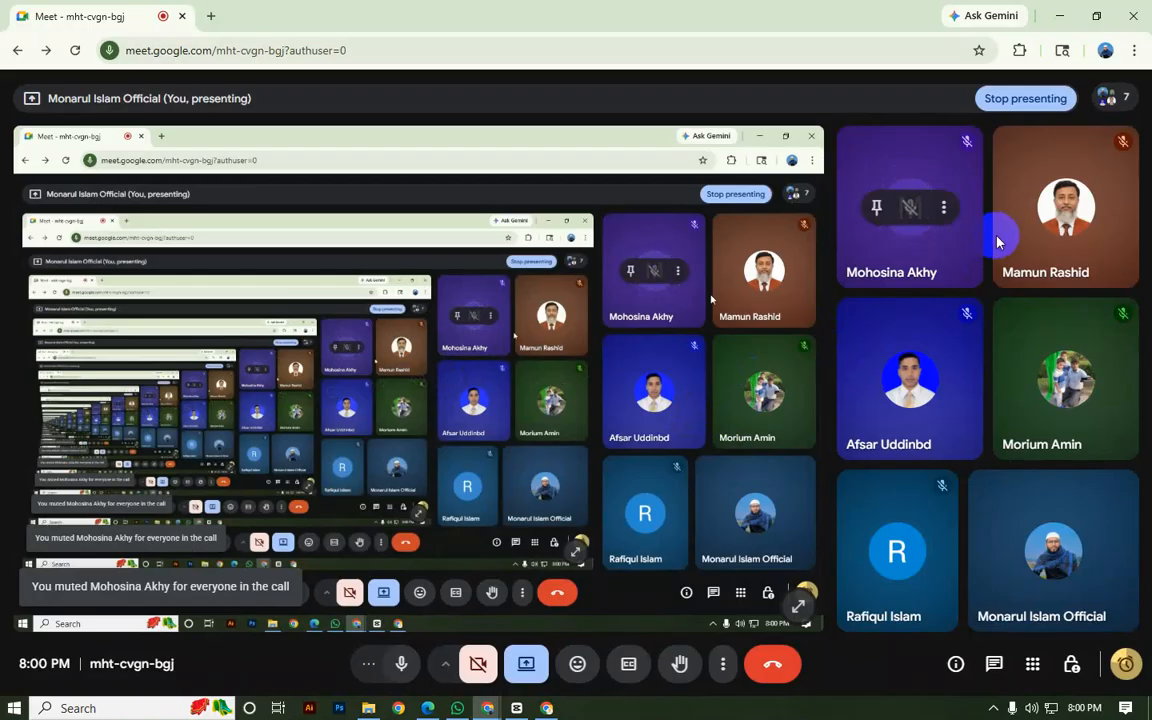
{"action": "left_click", "coordinate": [1066, 20]}
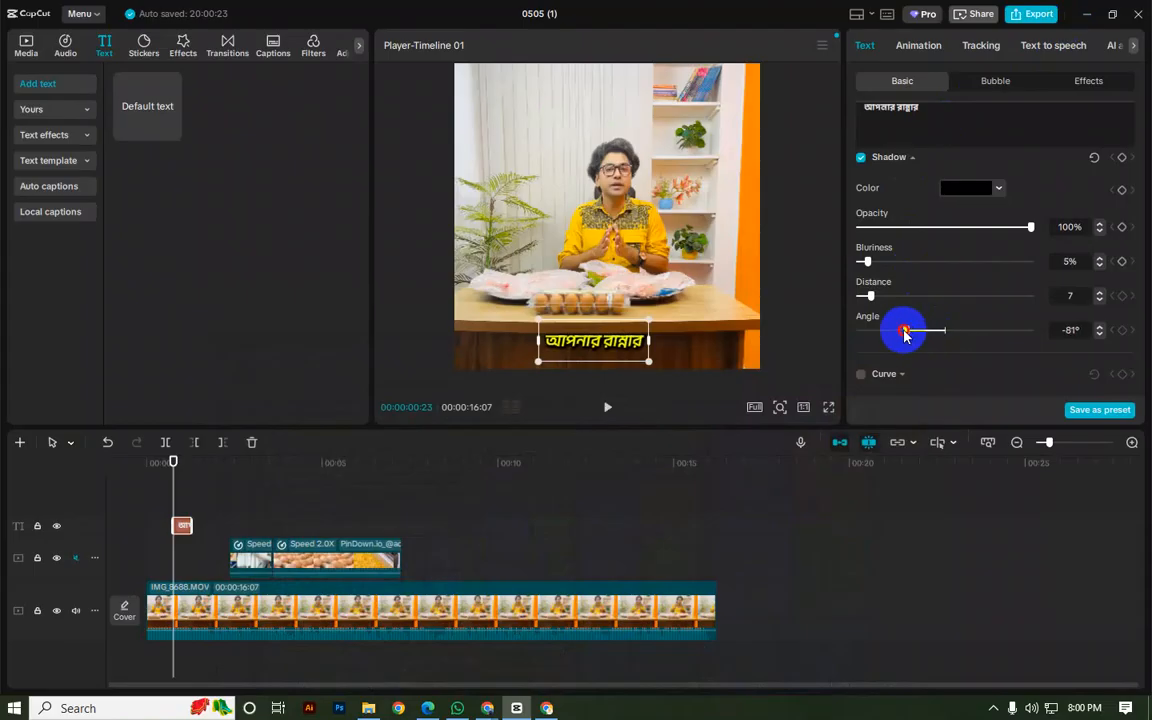
Step: Try other shadow angles up to 23° on the caption, and turn the shadow off and collapse its settings
{"action": "left_click_drag", "start_coordinate": [929, 336], "coordinate": [962, 352]}
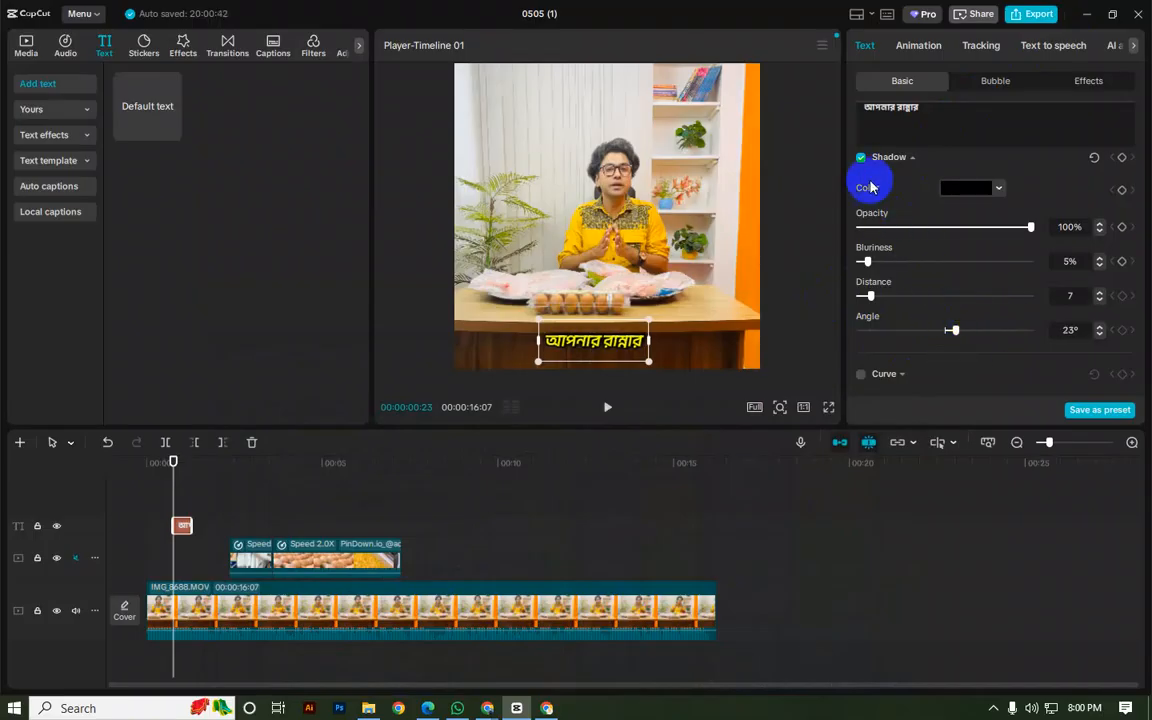
{"action": "left_click", "coordinate": [860, 158]}
{"action": "left_click", "coordinate": [909, 158]}
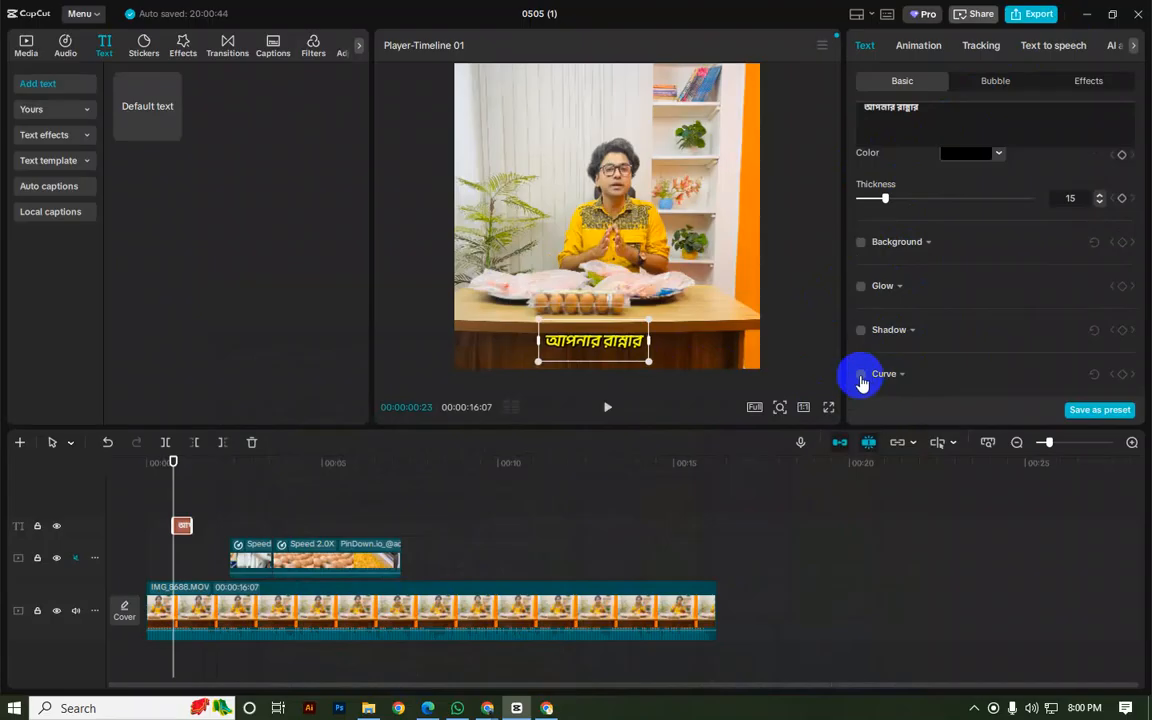
Step: Try the Curve option on the caption, turn it off again and put the caption back low in the frame
{"action": "left_click_drag", "start_coordinate": [630, 347], "coordinate": [623, 323]}
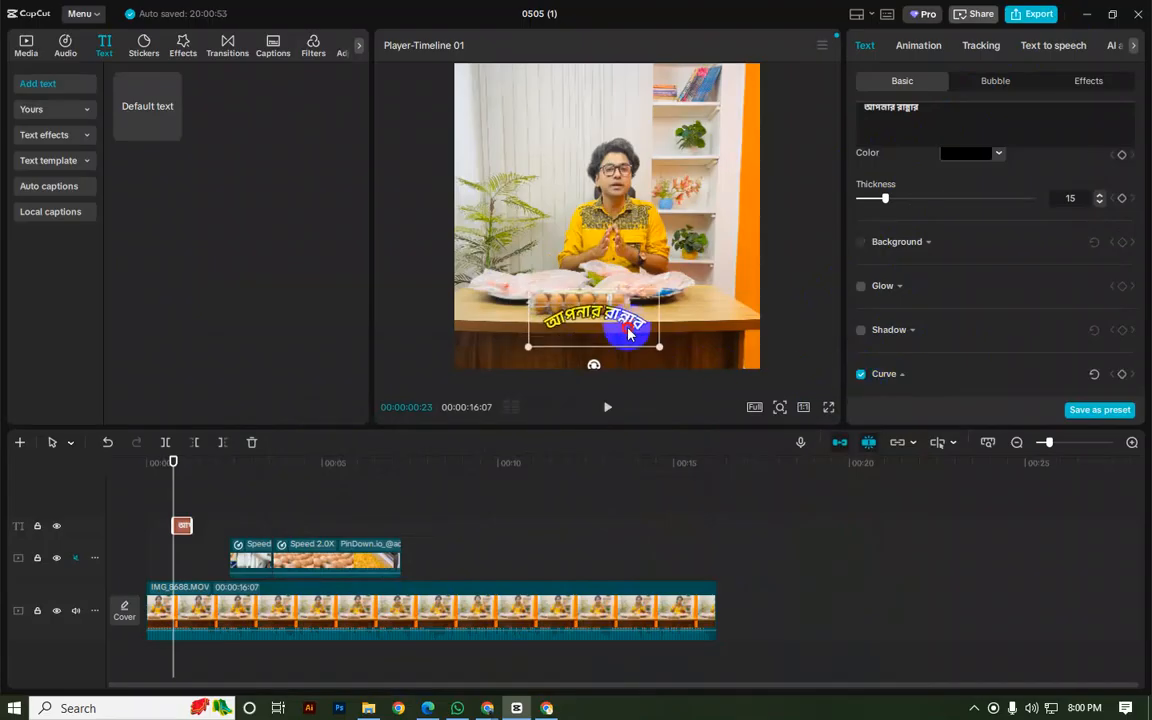
{"action": "scroll", "coordinate": [945, 370], "scroll_direction": "down", "scroll_amount": 2}
{"action": "left_click_drag", "start_coordinate": [960, 376], "coordinate": [944, 404]}
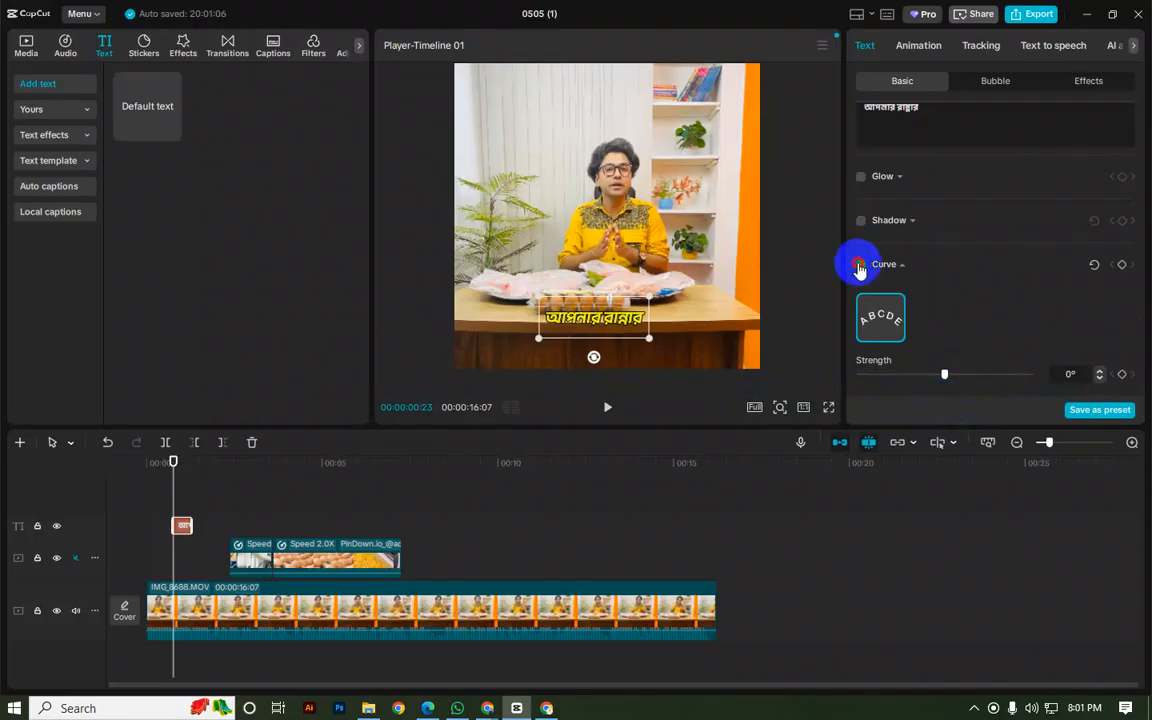
{"action": "scroll", "coordinate": [895, 265], "scroll_direction": "up", "scroll_amount": 5}
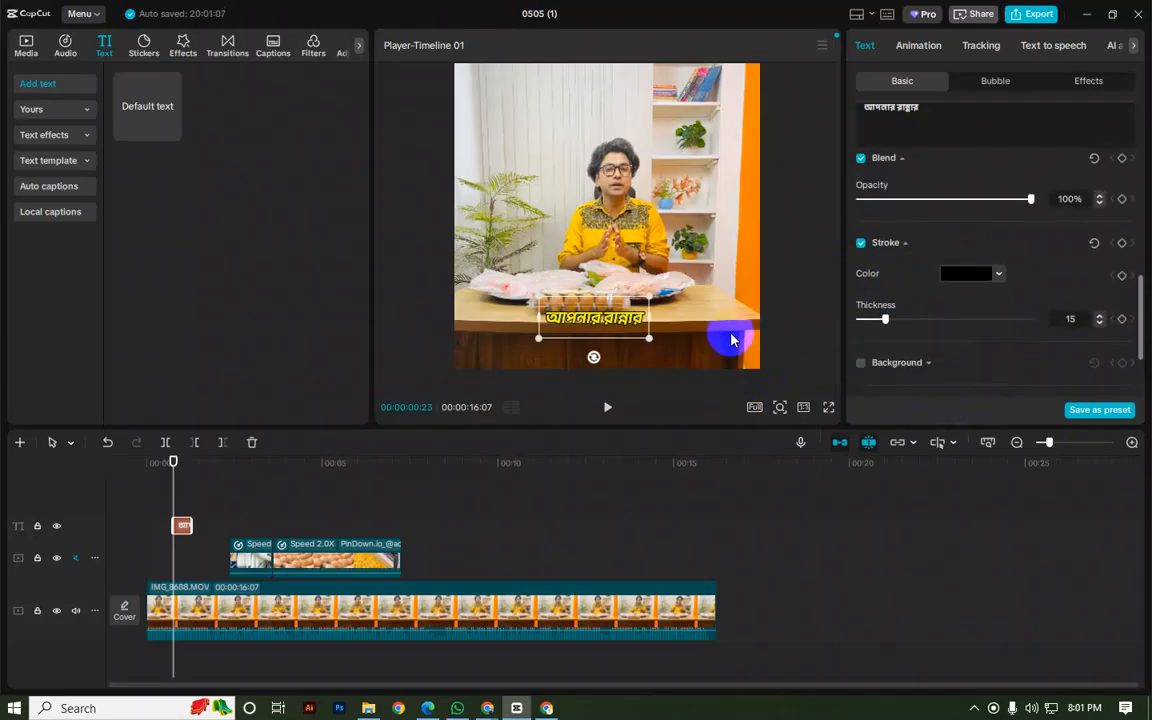
{"action": "left_click_drag", "start_coordinate": [599, 327], "coordinate": [607, 352]}
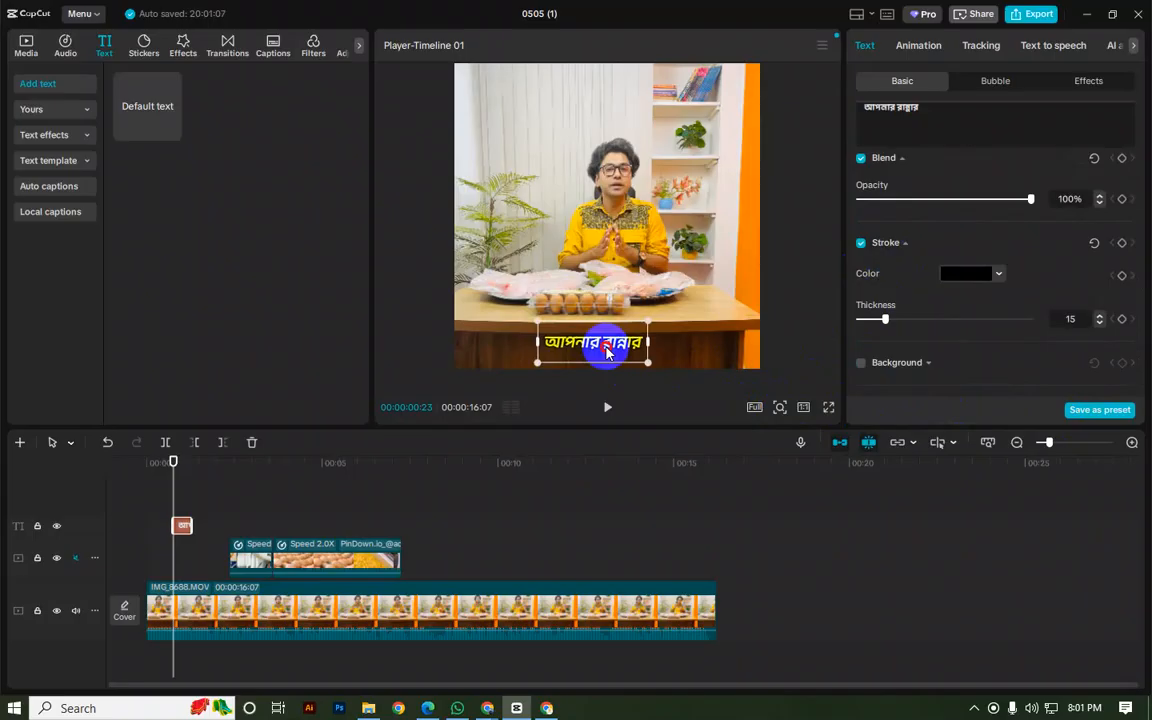
Step: Review the caption's stroke, background, preset style, alignment, spacing, color and font size settings
{"action": "scroll", "coordinate": [946, 310], "scroll_direction": "up", "scroll_amount": 3}
{"action": "scroll", "coordinate": [946, 316], "scroll_direction": "down", "scroll_amount": 4}
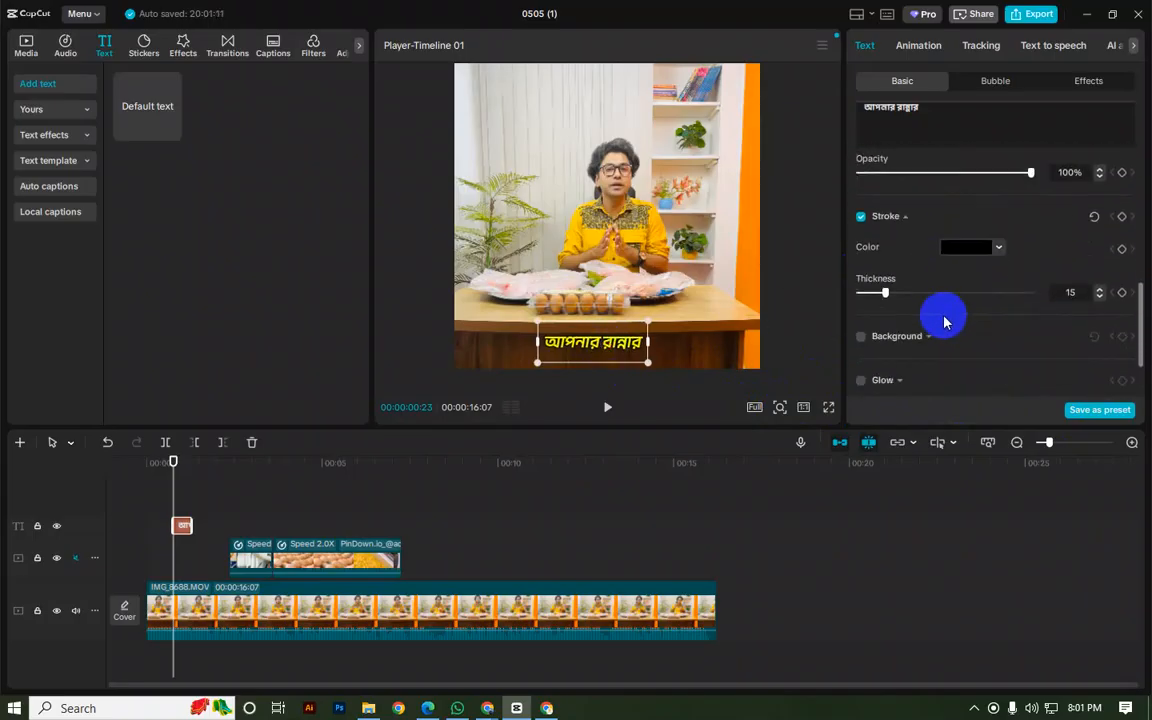
{"action": "left_click", "coordinate": [901, 214]}
{"action": "left_click", "coordinate": [901, 214]}
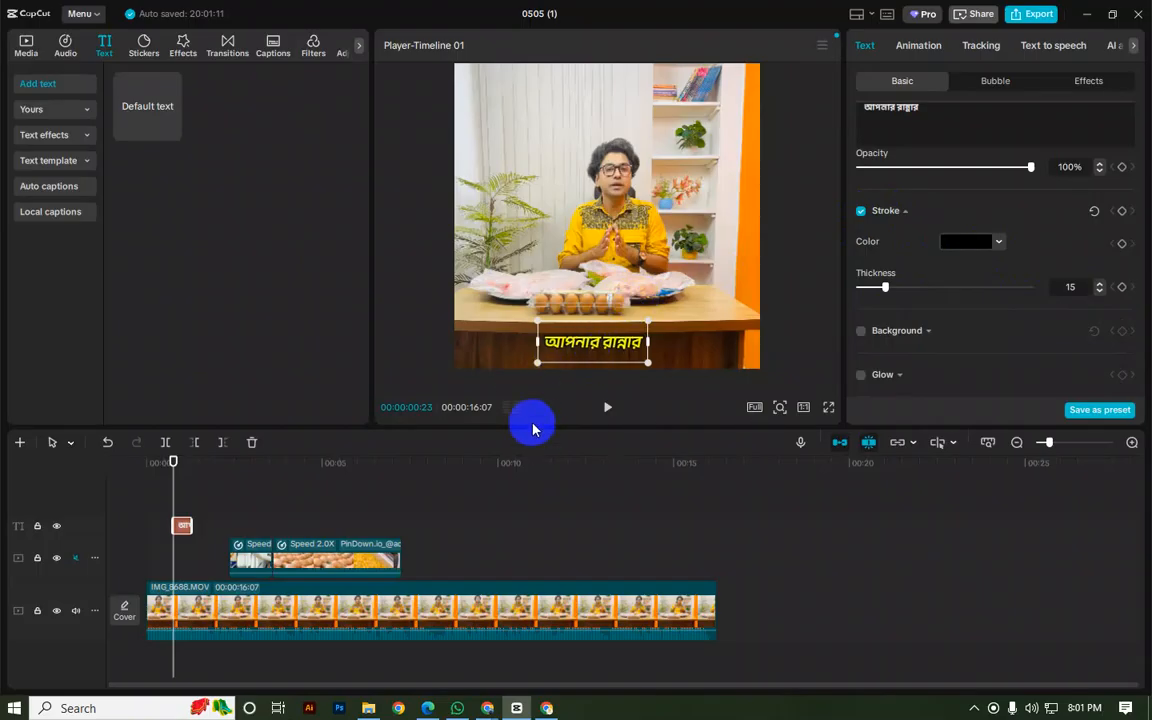
{"action": "scroll", "coordinate": [928, 221], "scroll_direction": "up", "scroll_amount": 5}
{"action": "scroll", "coordinate": [928, 198], "scroll_direction": "up", "scroll_amount": 10}
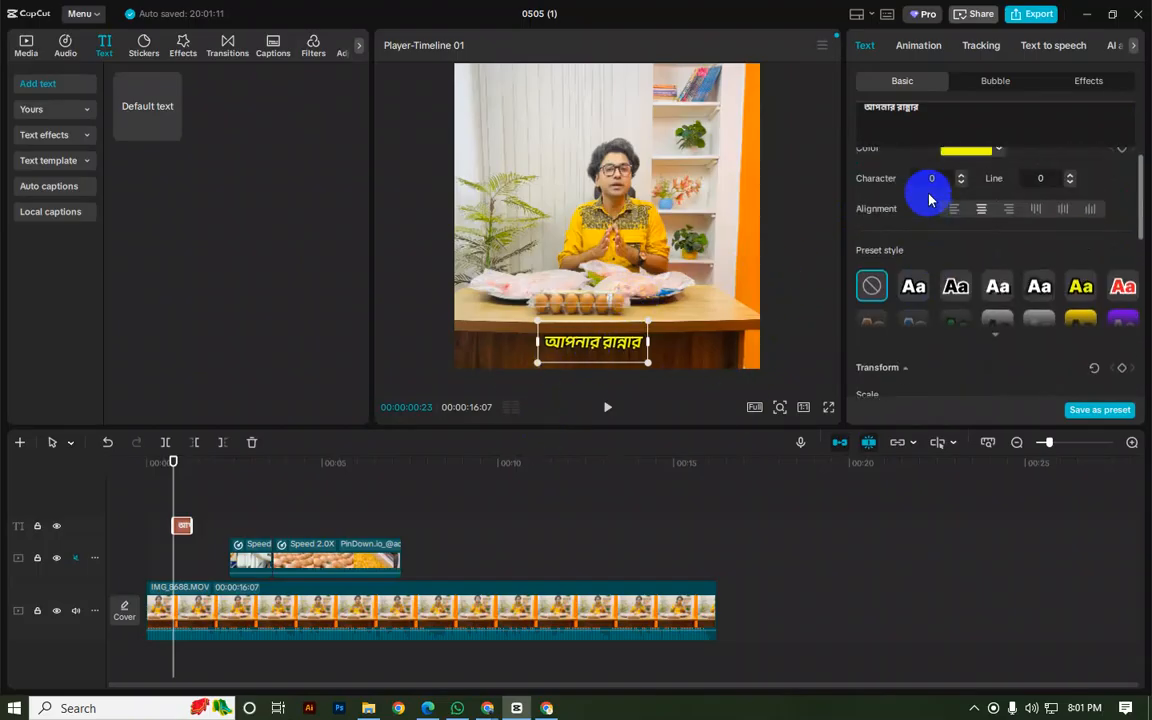
{"action": "scroll", "coordinate": [923, 151], "scroll_direction": "down", "scroll_amount": 10}
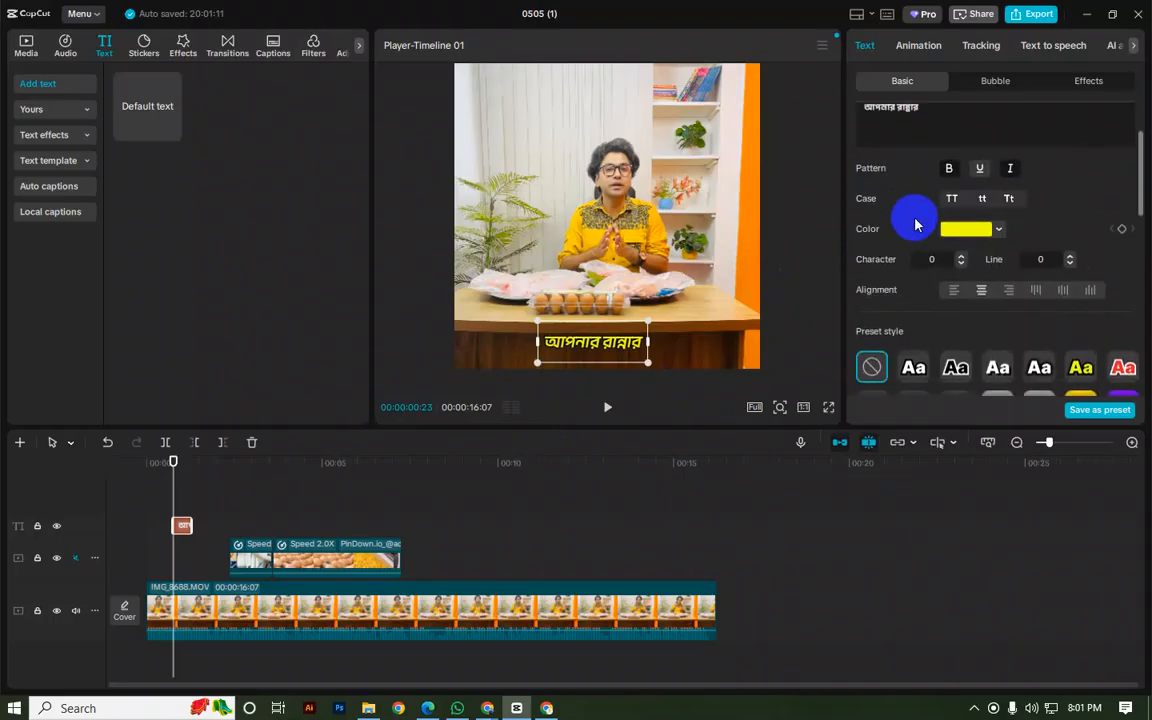
{"action": "scroll", "coordinate": [970, 336], "scroll_direction": "down", "scroll_amount": 3}
{"action": "scroll", "coordinate": [940, 342], "scroll_direction": "up", "scroll_amount": 8}
{"action": "scroll", "coordinate": [950, 340], "scroll_direction": "up", "scroll_amount": 5}
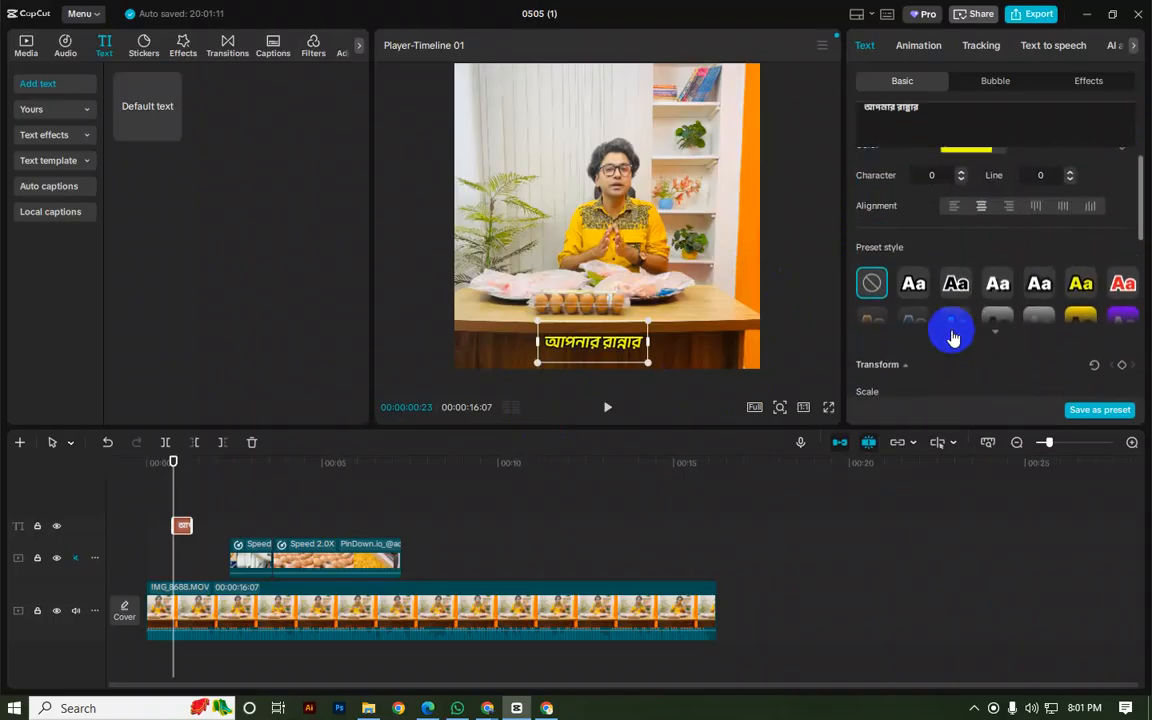
{"action": "mouse_move", "coordinate": [175, 497]}
{"action": "left_mouse_down"}
{"action": "mouse_move", "coordinate": [157, 494]}
{"action": "mouse_move", "coordinate": [185, 489]}
{"action": "mouse_move", "coordinate": [162, 491]}
{"action": "mouse_move", "coordinate": [177, 514]}
{"action": "left_mouse_up"}
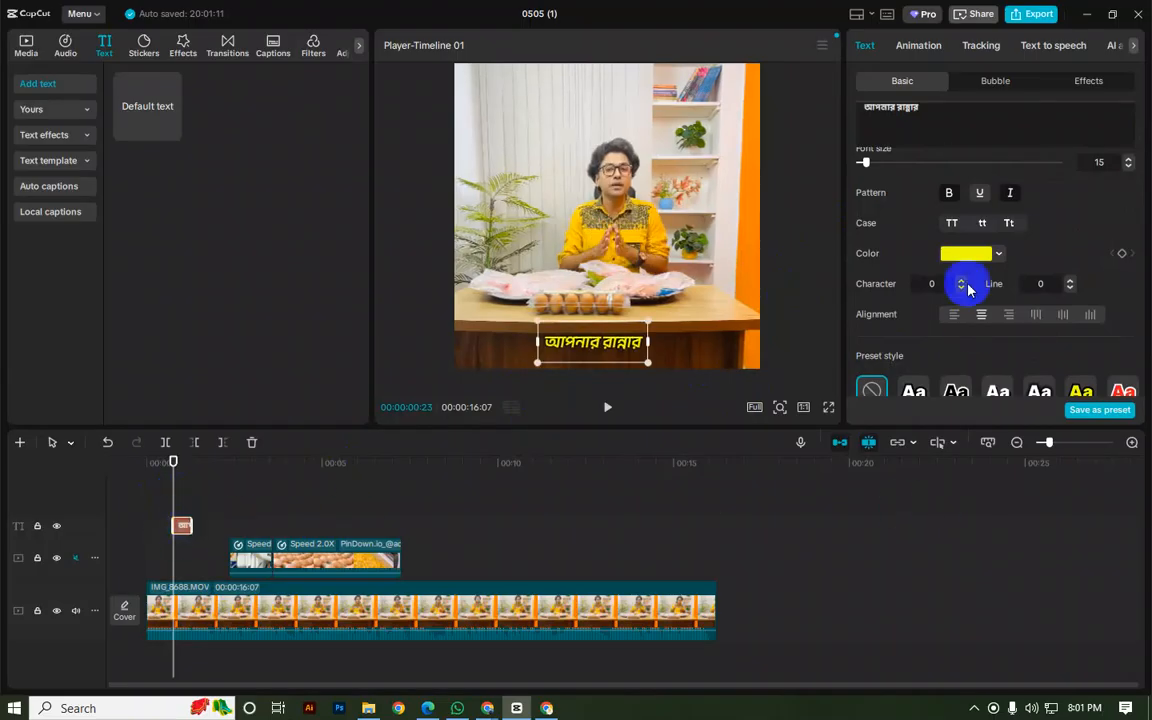
Step: Try the Fisheye Drop entrance animation on the caption, settle on Rapid Unfurl at 0.5s and play it back
{"action": "left_click", "coordinate": [925, 47]}
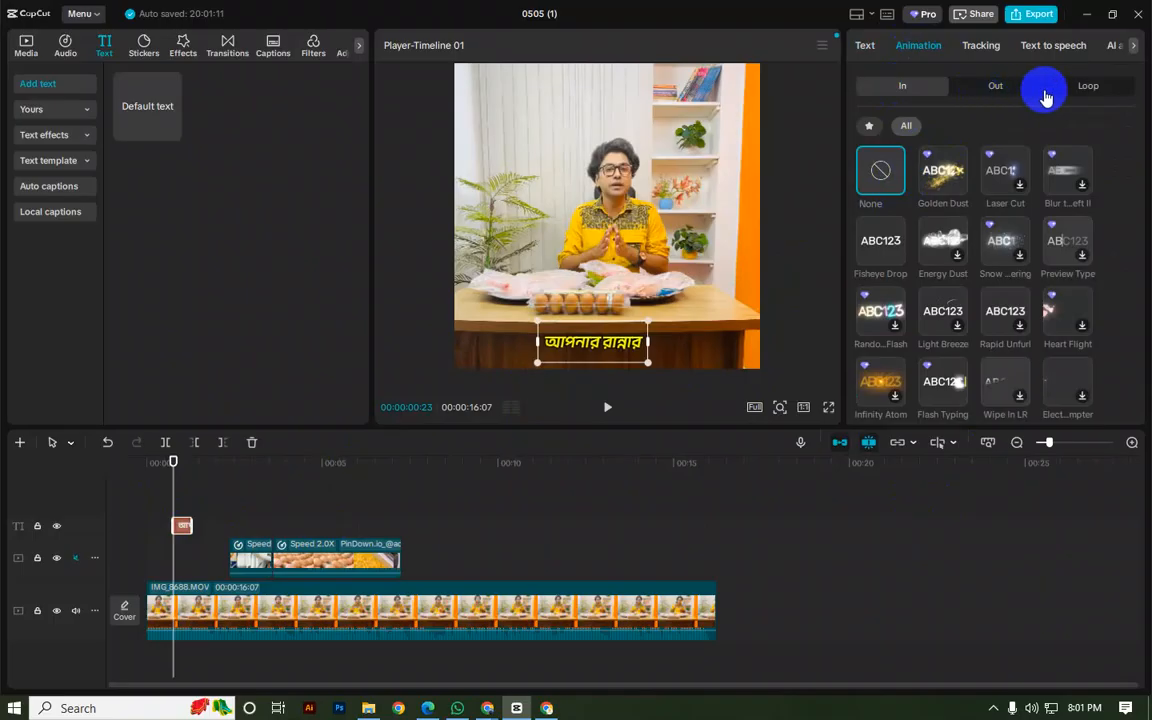
{"action": "left_click", "coordinate": [887, 245]}
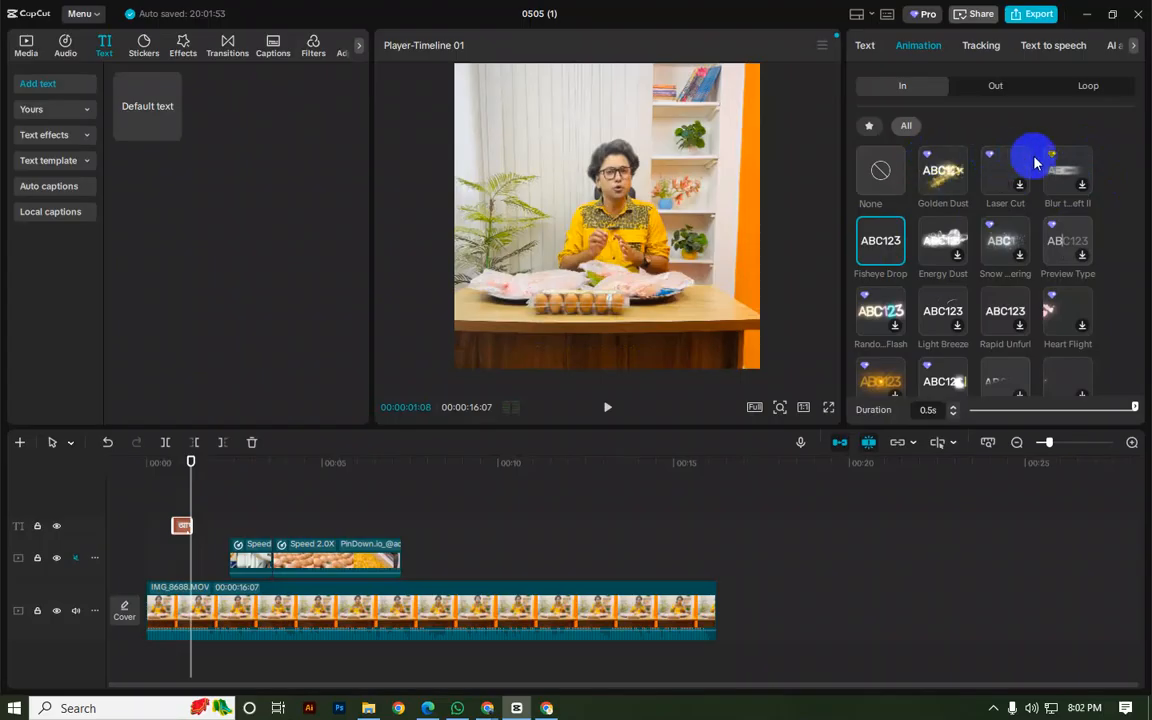
{"action": "left_click", "coordinate": [998, 307]}
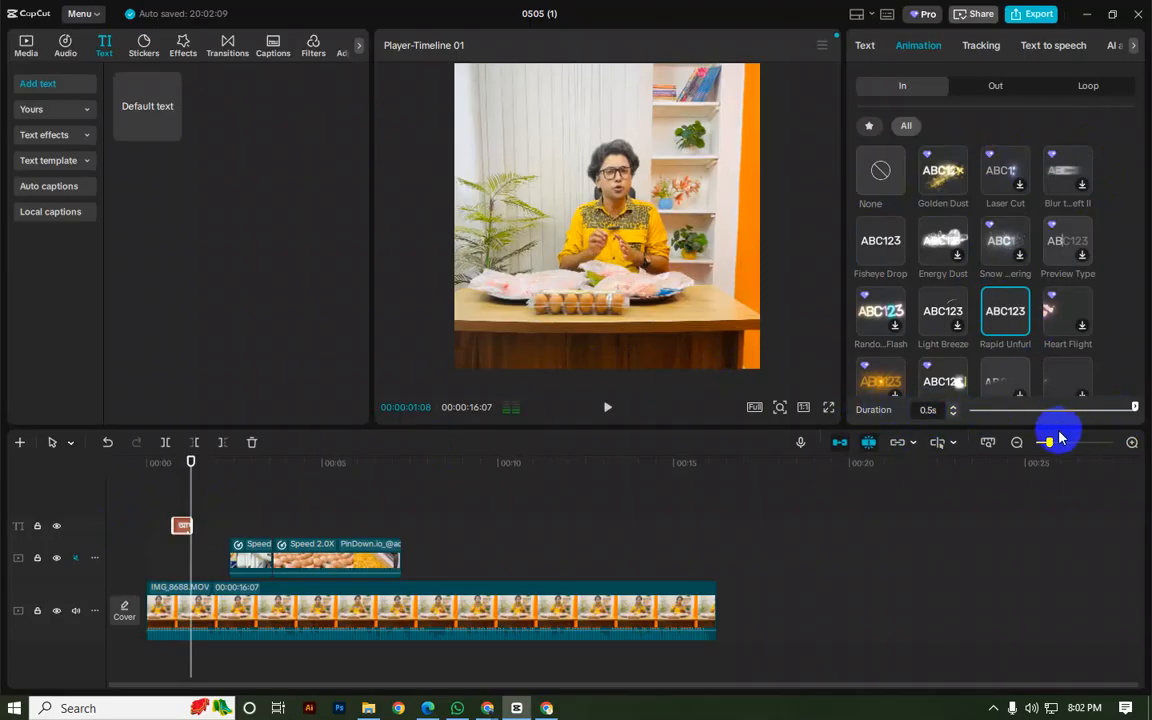
{"action": "left_click", "coordinate": [171, 501]}
{"action": "key", "text": "space"}
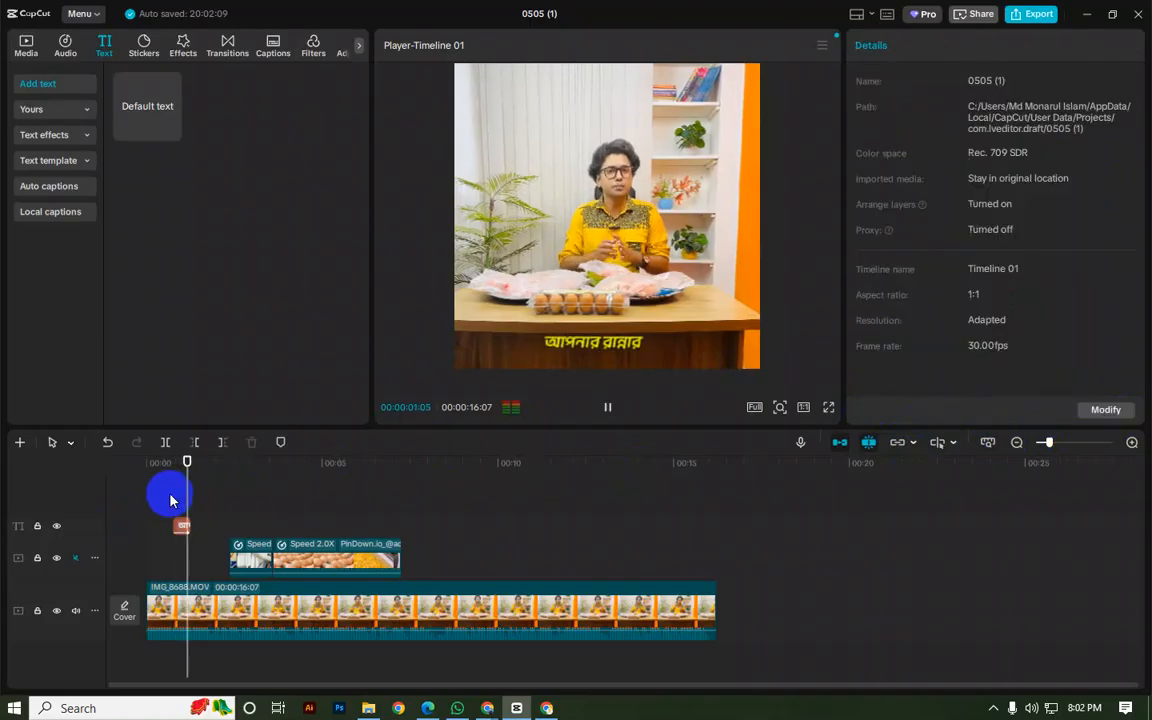
Step: Duplicate the caption directly after the first one and replace the copy's text with প্রয়োজনীয় copied from Google Translate
{"action": "left_click", "coordinate": [191, 502]}
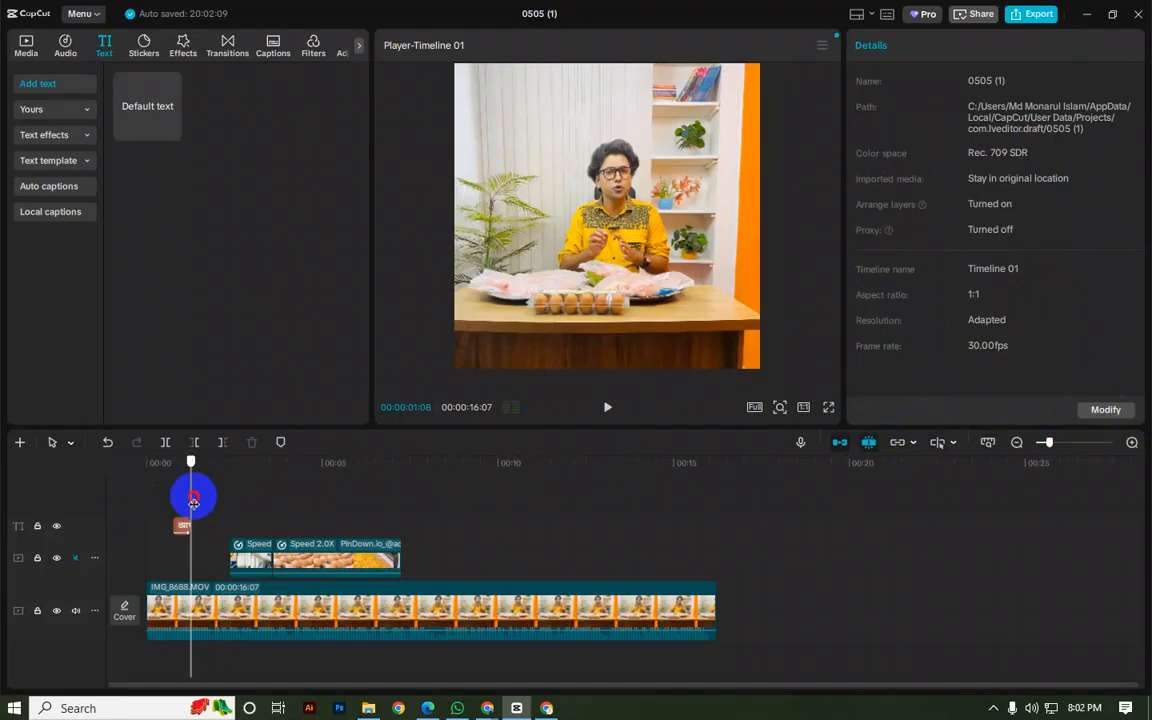
{"action": "left_click", "coordinate": [182, 525]}
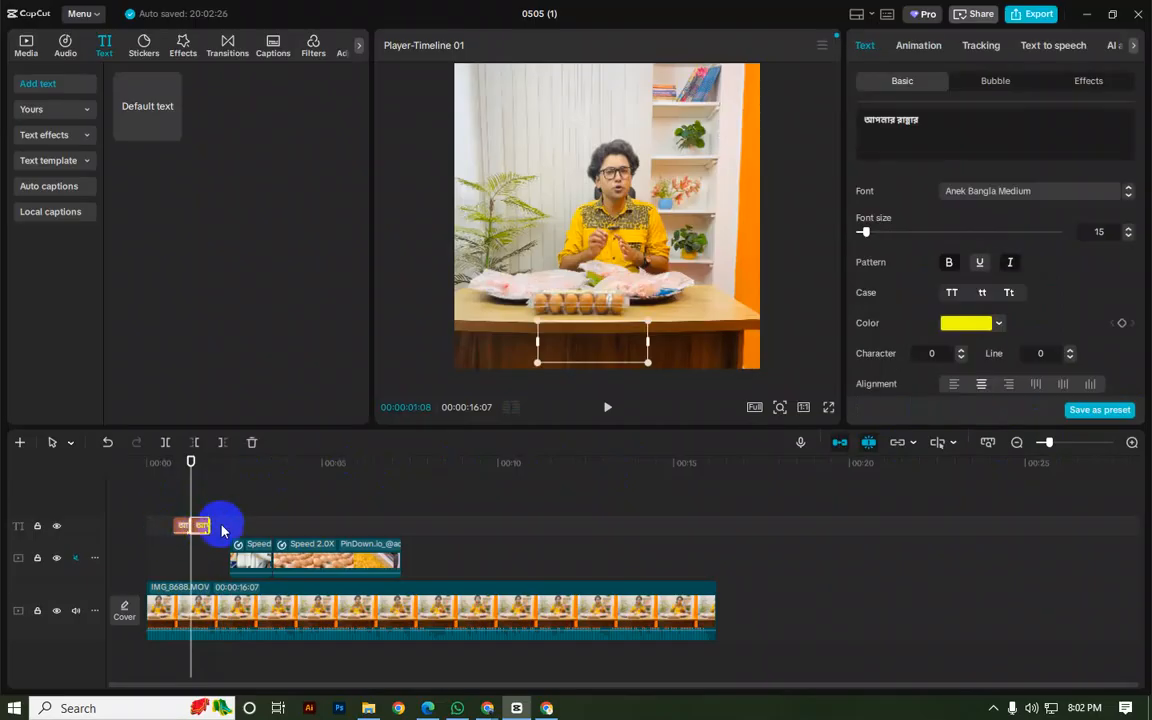
{"action": "left_click_drag", "start_coordinate": [933, 130], "coordinate": [812, 113]}
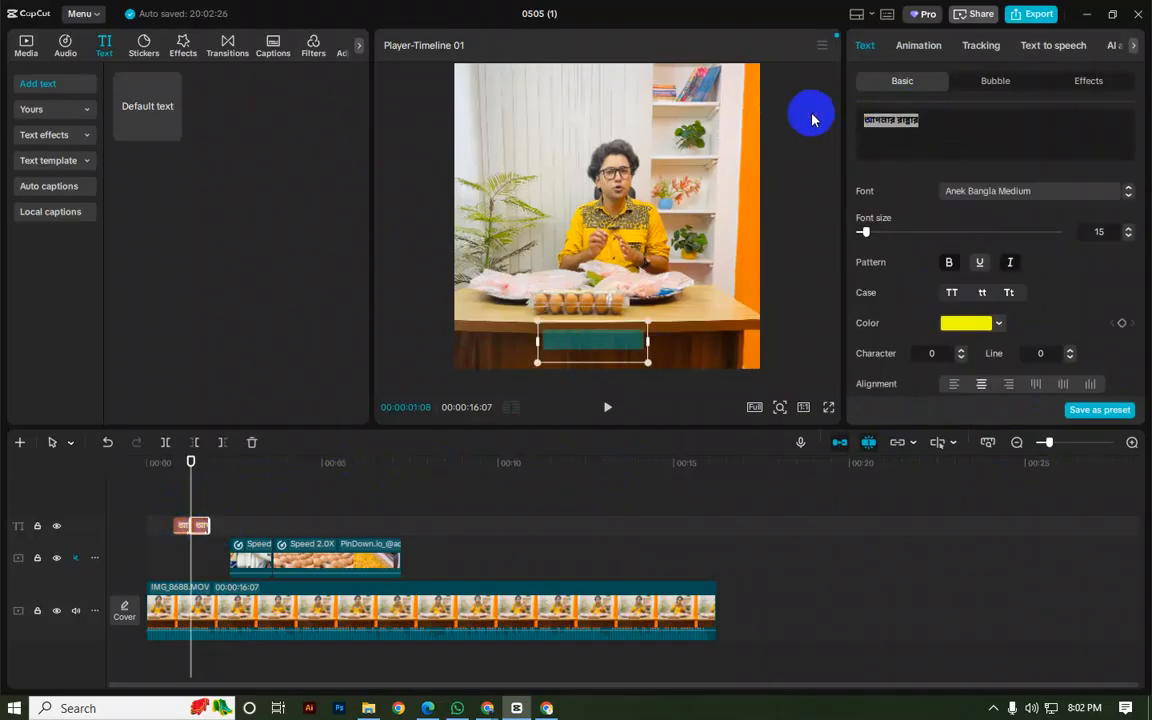
{"action": "left_click", "coordinate": [546, 705]}
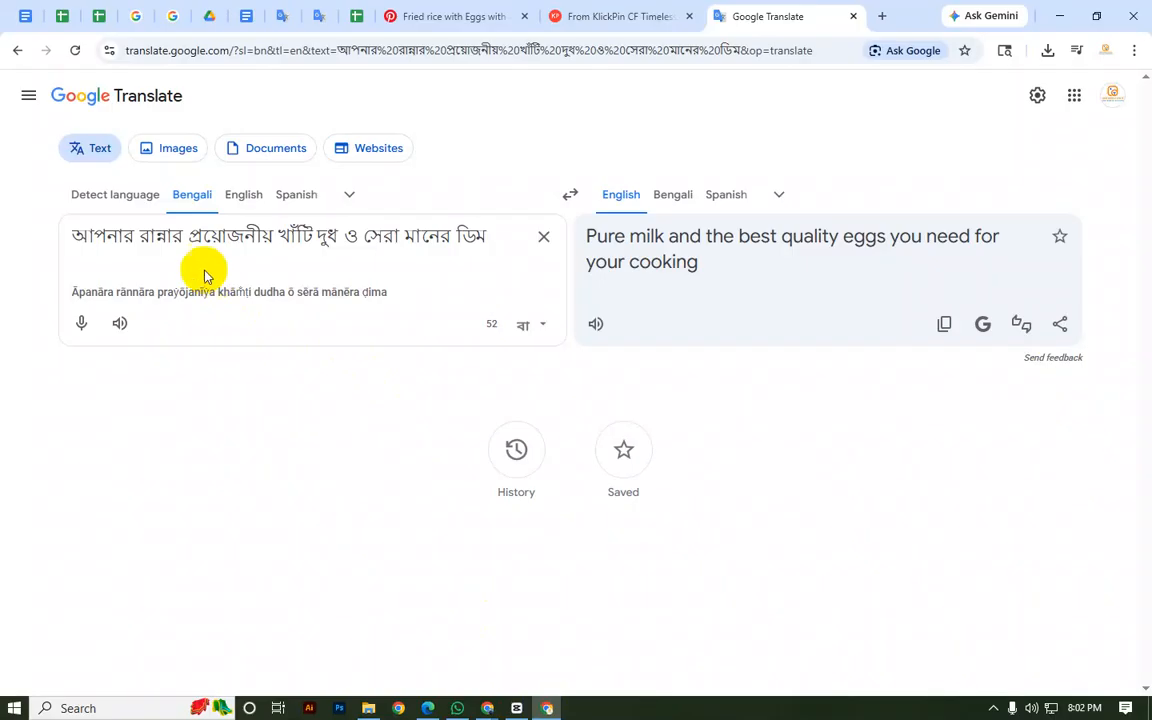
{"action": "left_click_drag", "start_coordinate": [190, 237], "coordinate": [266, 237]}
{"action": "key", "text": "ctrl+c"}
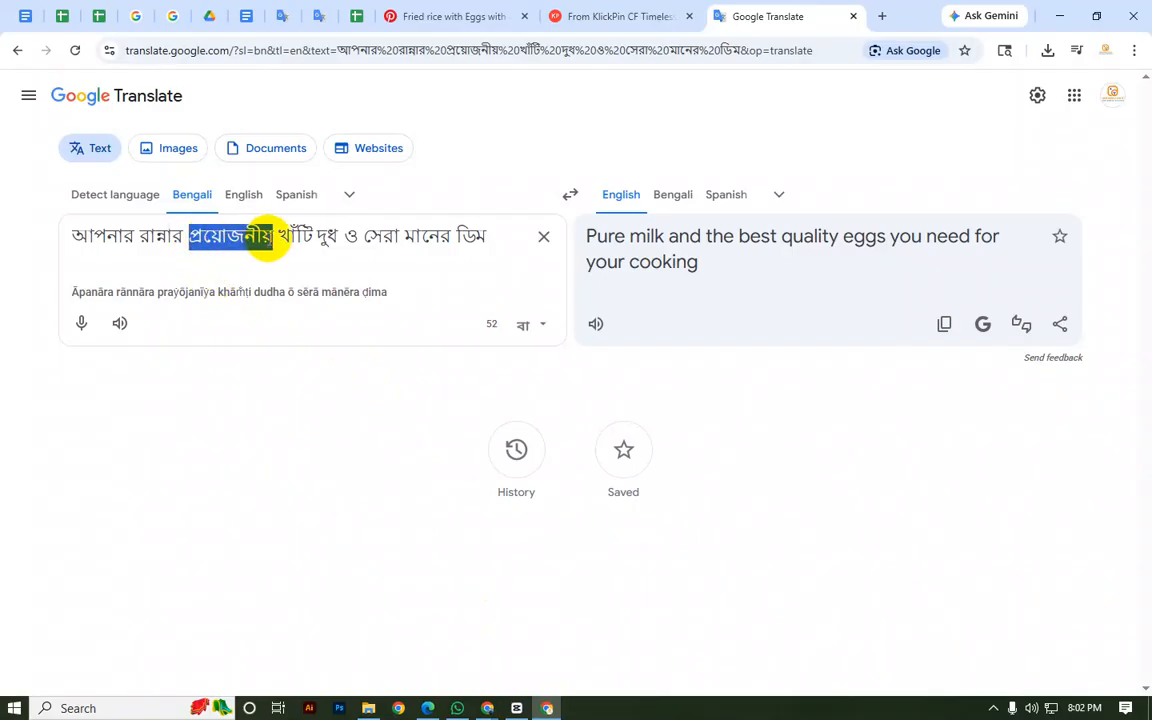
{"action": "left_click", "coordinate": [514, 708]}
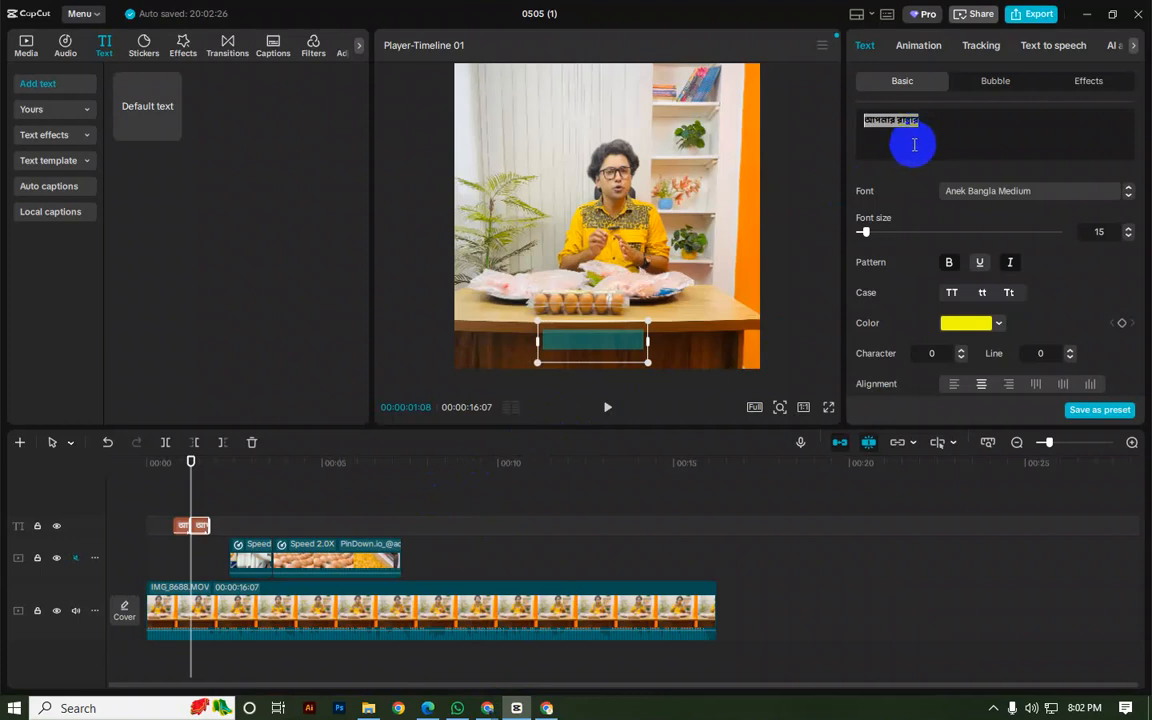
{"action": "key", "text": "ctrl+v"}
Step: Play back both captions and extend the end of the second caption to 00:00:01:29
{"action": "left_click", "coordinate": [181, 510]}
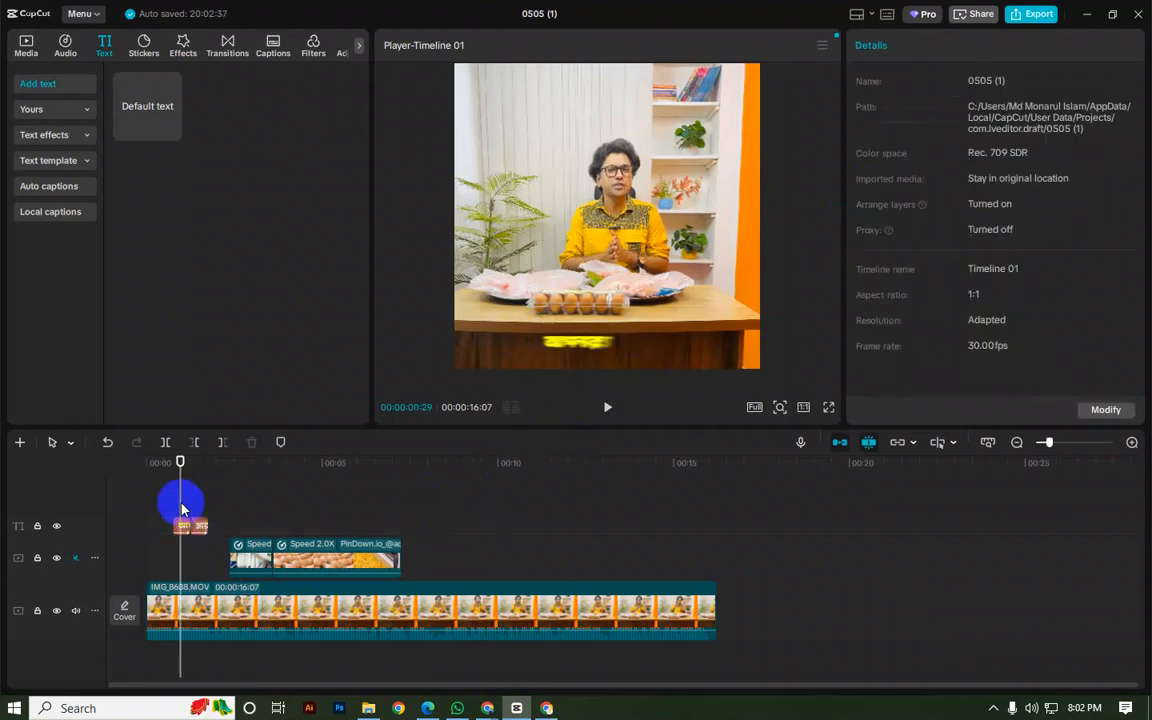
{"action": "key", "text": "space"}
{"action": "key", "text": "space"}
{"action": "left_click", "coordinate": [191, 510]}
{"action": "key", "text": "space"}
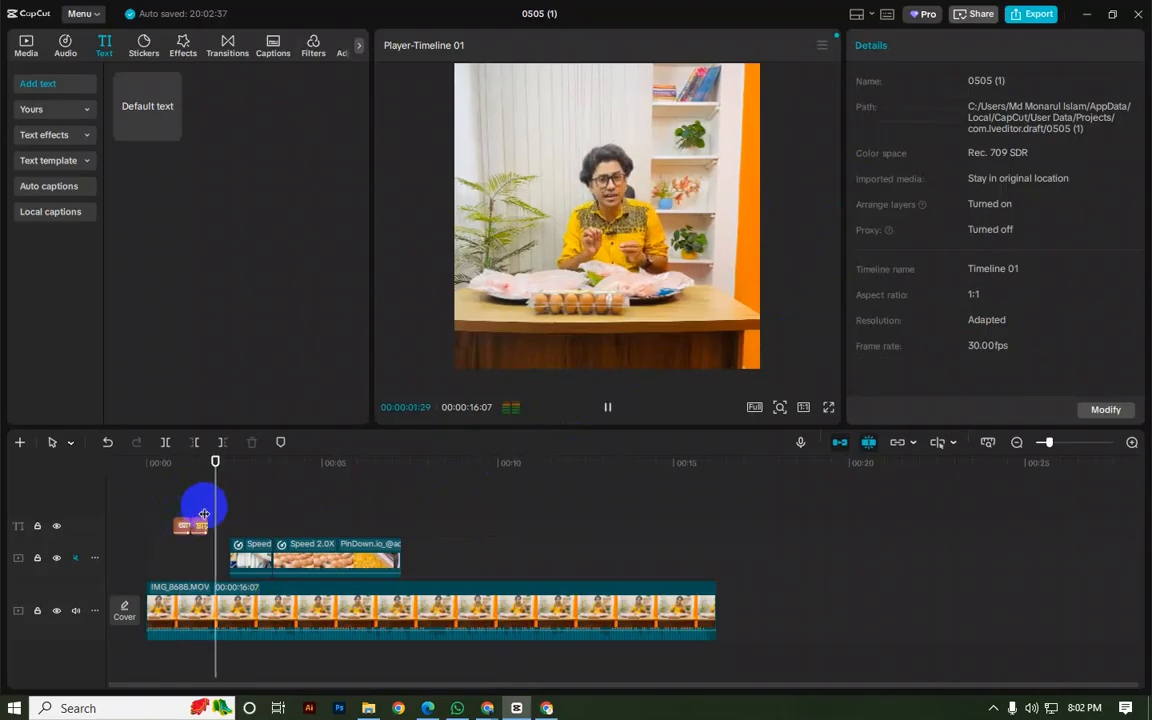
{"action": "key", "text": "space"}
{"action": "left_click", "coordinate": [213, 505]}
{"action": "left_click_drag", "start_coordinate": [213, 507], "coordinate": [216, 508]}
{"action": "left_click", "coordinate": [200, 526]}
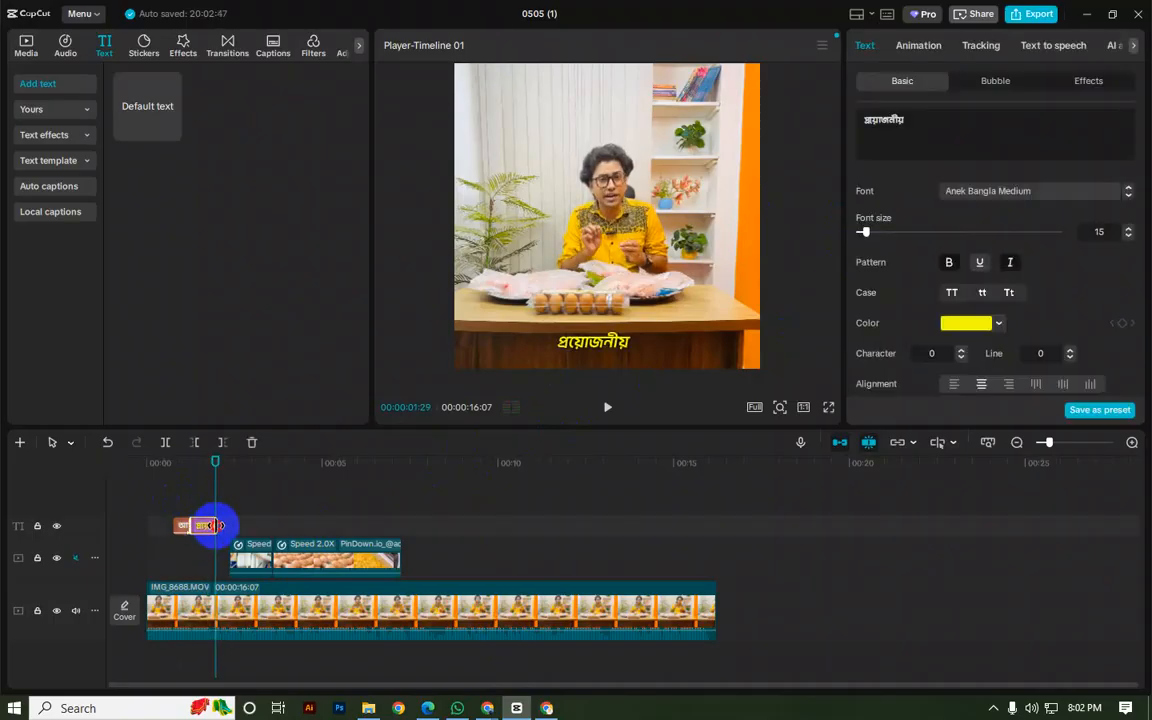
Step: Move the second caption to its own track above the first and extend the first caption to 00:00:01:29 so they overlap
{"action": "left_click_drag", "start_coordinate": [202, 512], "coordinate": [208, 546]}
{"action": "left_click_drag", "start_coordinate": [158, 527], "coordinate": [206, 529]}
{"action": "left_click", "coordinate": [204, 526]}
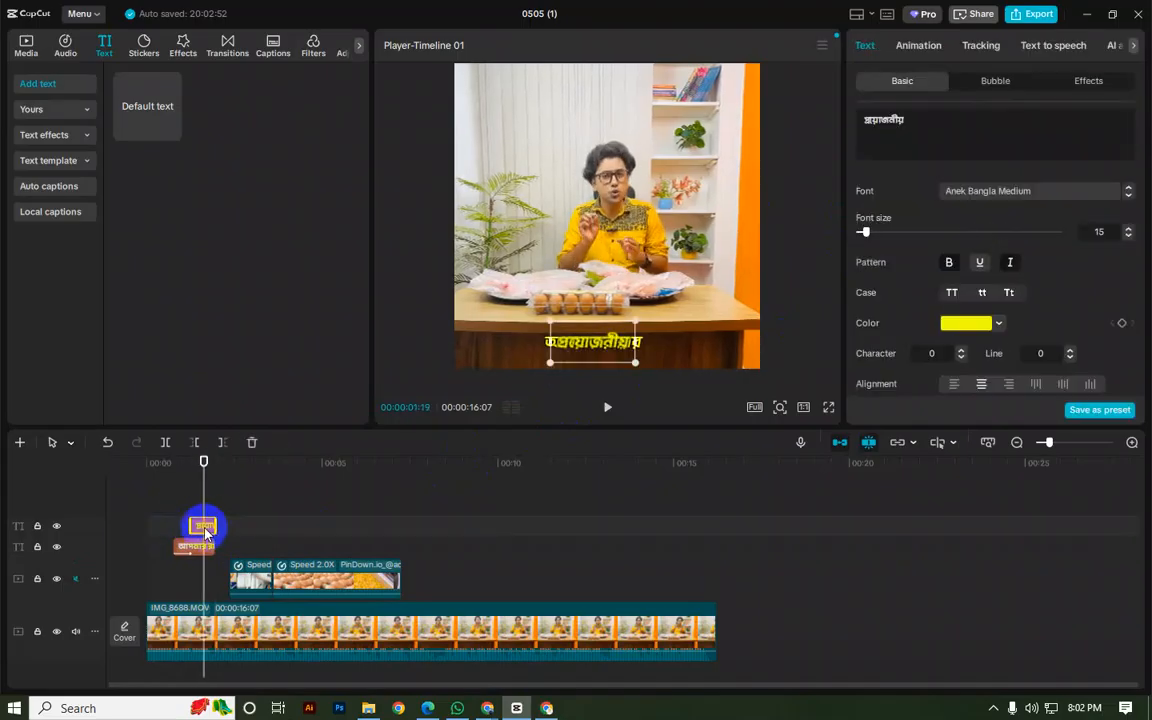
Step: Raise the first caption slightly and lower the second in the frame so they stack as two centered lines
{"action": "left_click", "coordinate": [193, 546]}
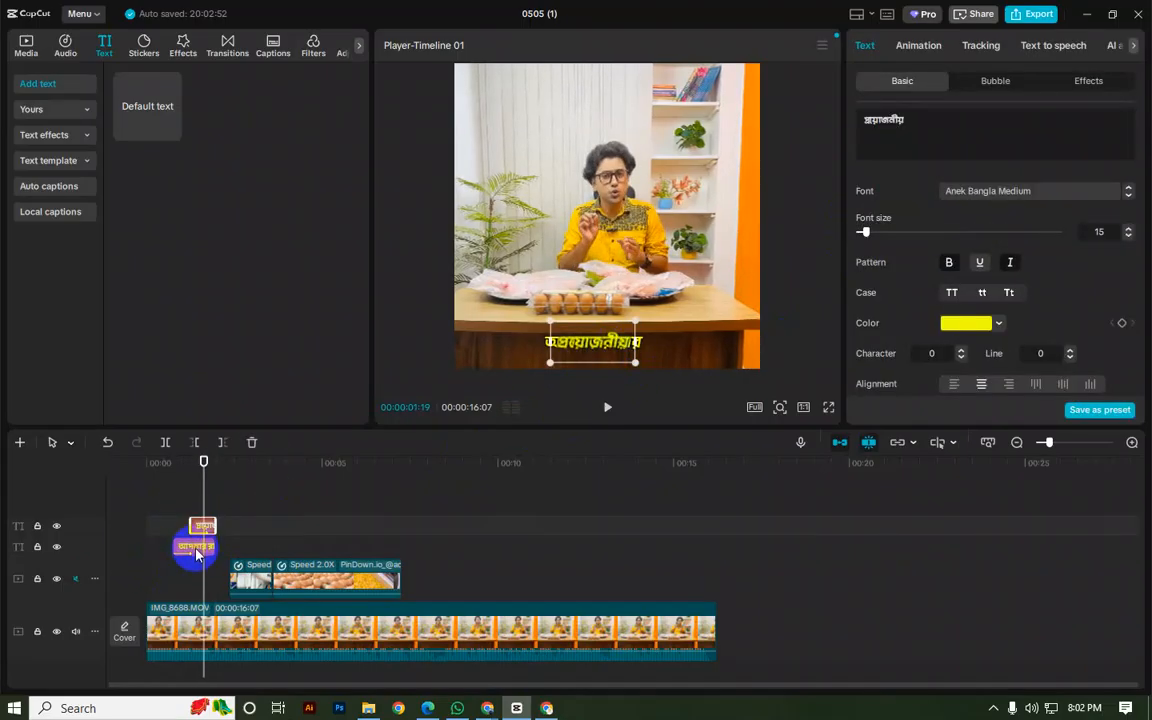
{"action": "left_click_drag", "start_coordinate": [607, 318], "coordinate": [605, 302]}
{"action": "left_click", "coordinate": [200, 530]}
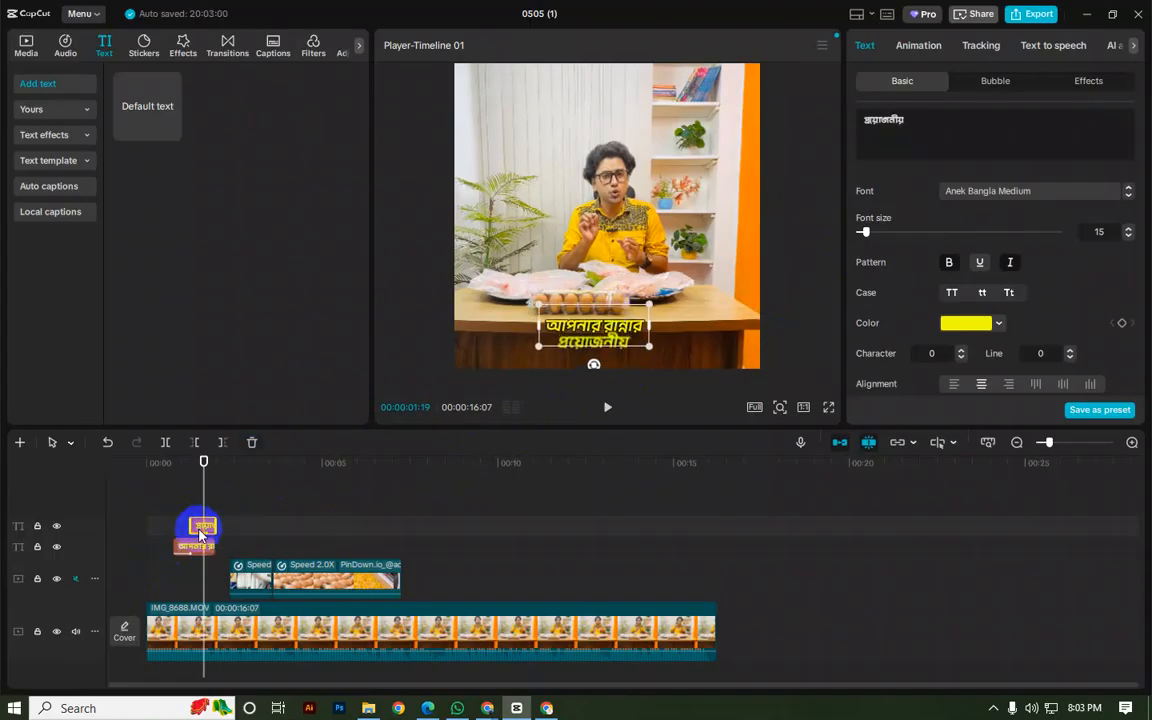
{"action": "left_click_drag", "start_coordinate": [658, 338], "coordinate": [626, 354]}
{"action": "left_click", "coordinate": [210, 532]}
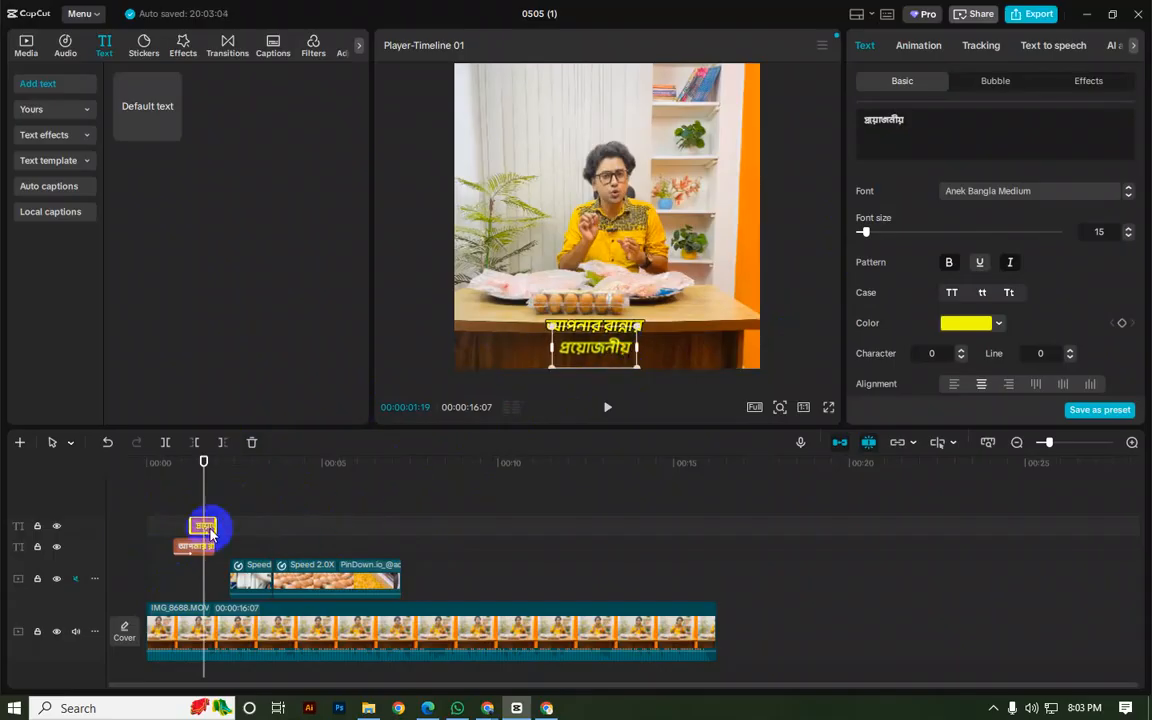
Step: Change the text color of the প্রয়োজনীয় caption to white
{"action": "left_click", "coordinate": [180, 505]}
{"action": "left_click", "coordinate": [185, 545]}
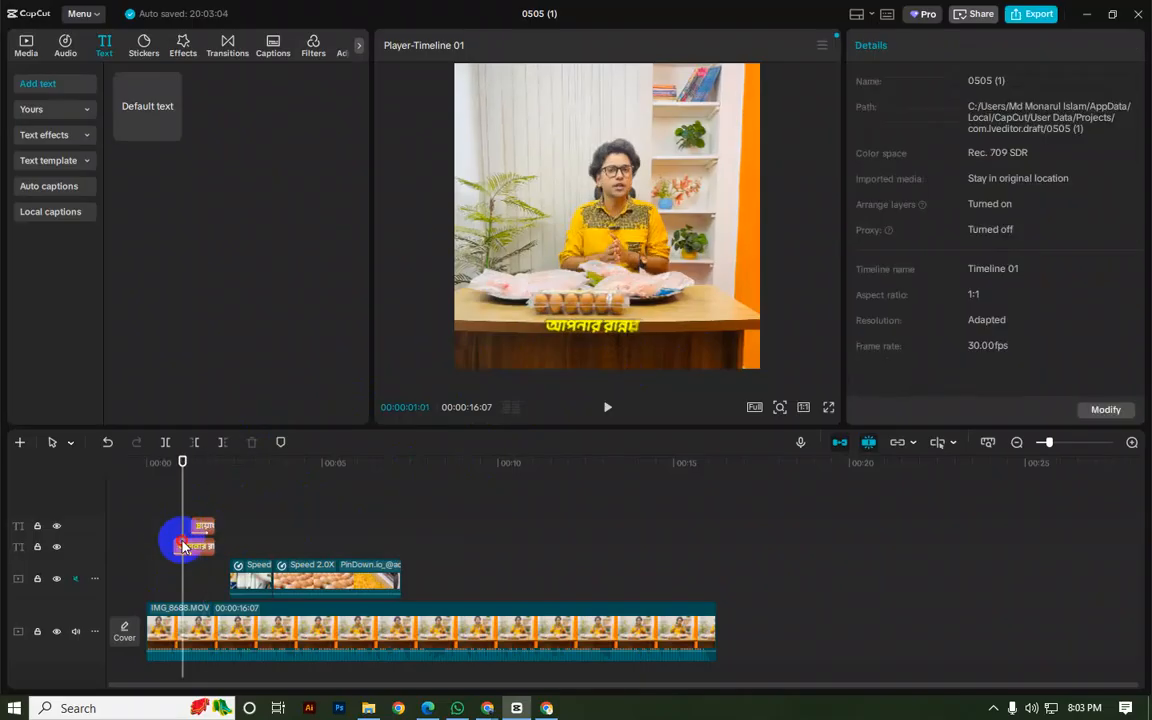
{"action": "left_click", "coordinate": [196, 503]}
{"action": "left_click", "coordinate": [205, 526]}
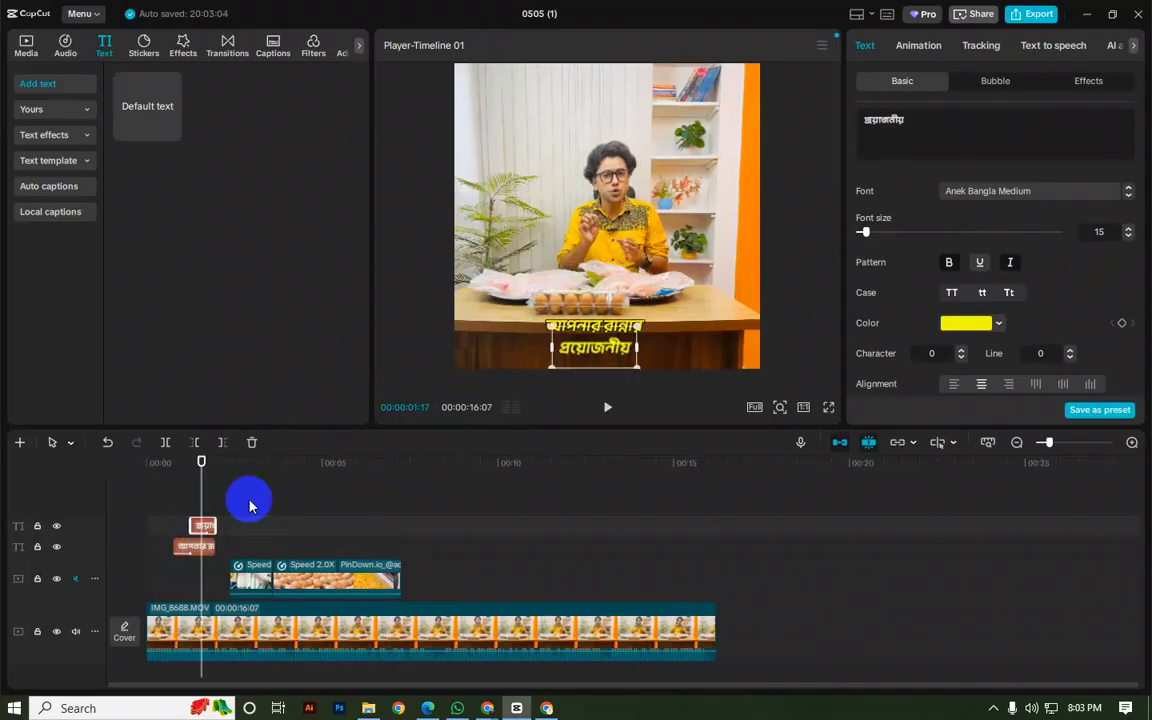
{"action": "left_click", "coordinate": [964, 322]}
{"action": "left_click_drag", "start_coordinate": [951, 378], "coordinate": [866, 301]}
Step: Play back the two stacked captions and the speech that follows them
{"action": "left_click", "coordinate": [160, 503]}
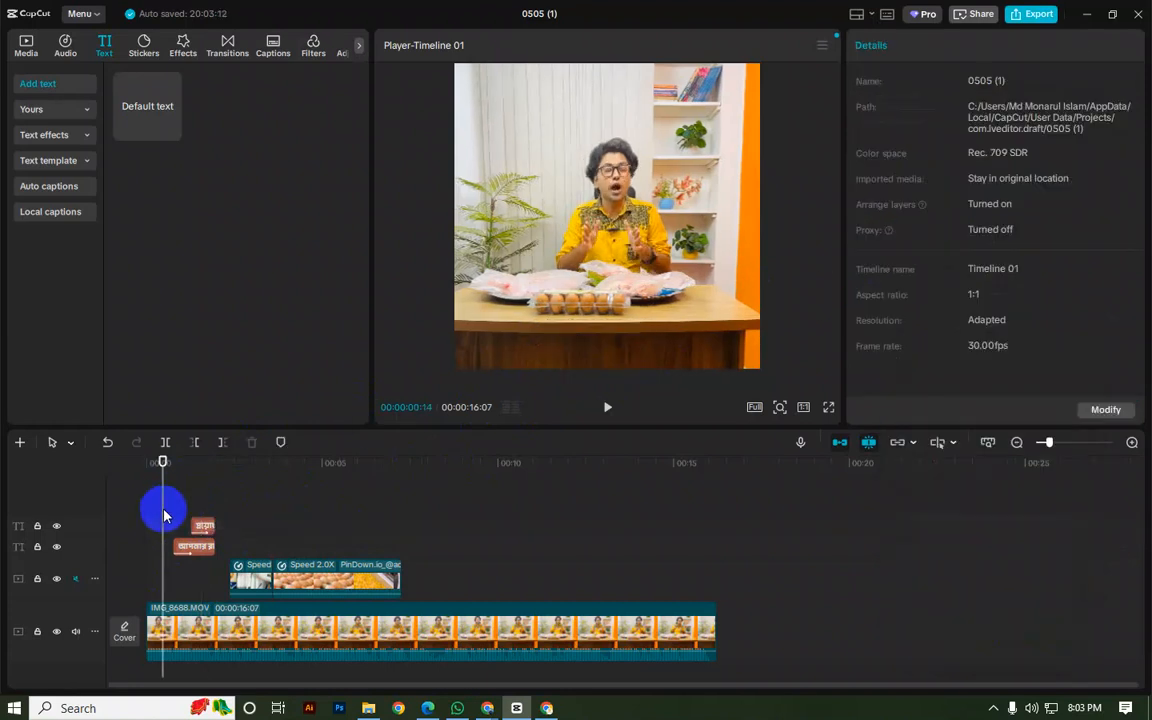
{"action": "left_click_drag", "start_coordinate": [168, 518], "coordinate": [172, 522]}
{"action": "key", "text": "space"}
{"action": "key", "text": "space"}
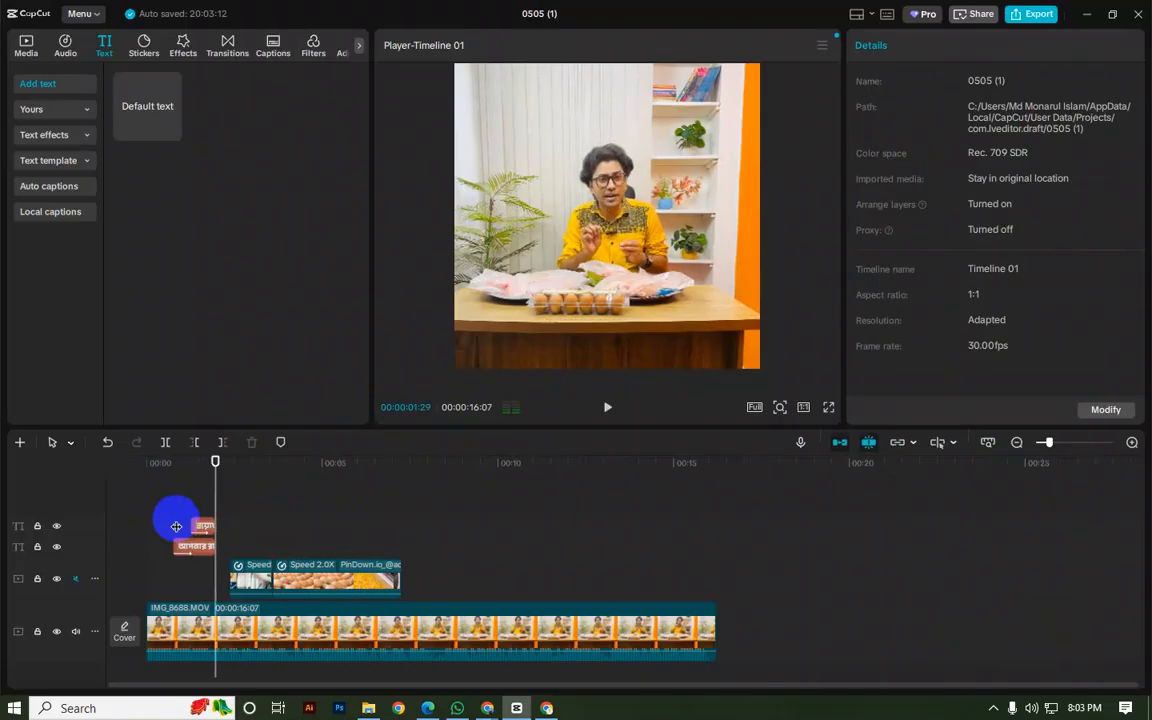
{"action": "left_click", "coordinate": [172, 526]}
{"action": "key", "text": "space"}
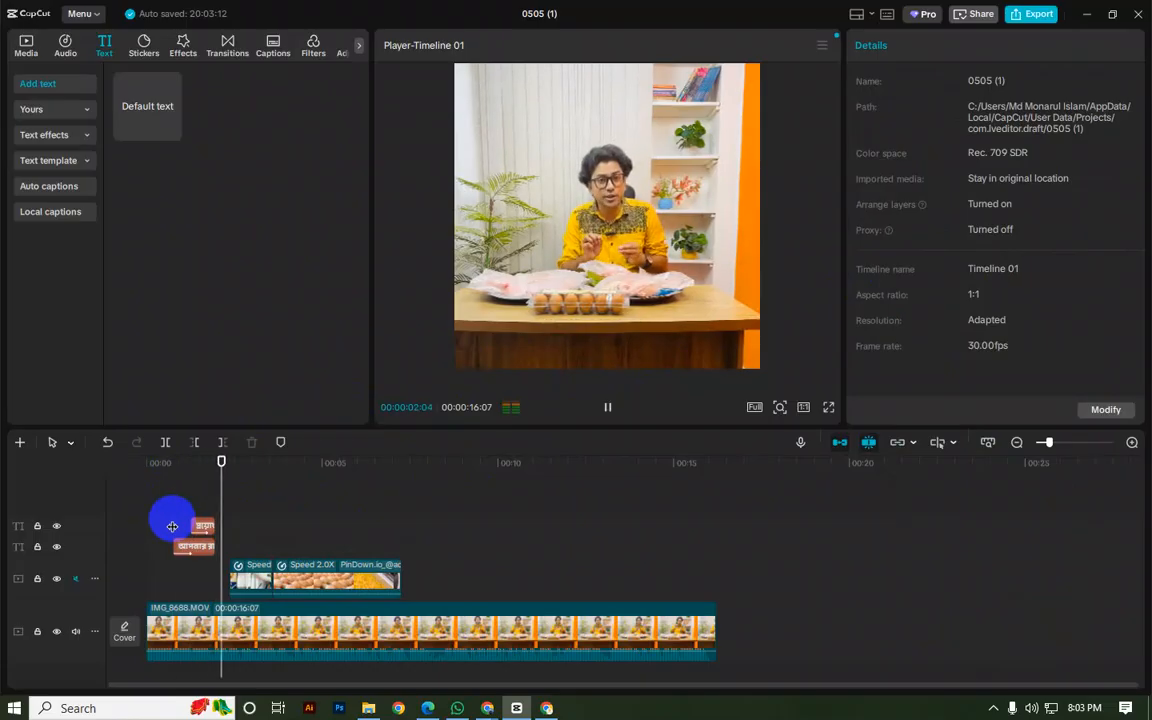
Step: Place a copy of the প্রয়োজনীয় caption on the same track at 00:00:02:11, where the milk clip begins
{"action": "left_click", "coordinate": [229, 524]}
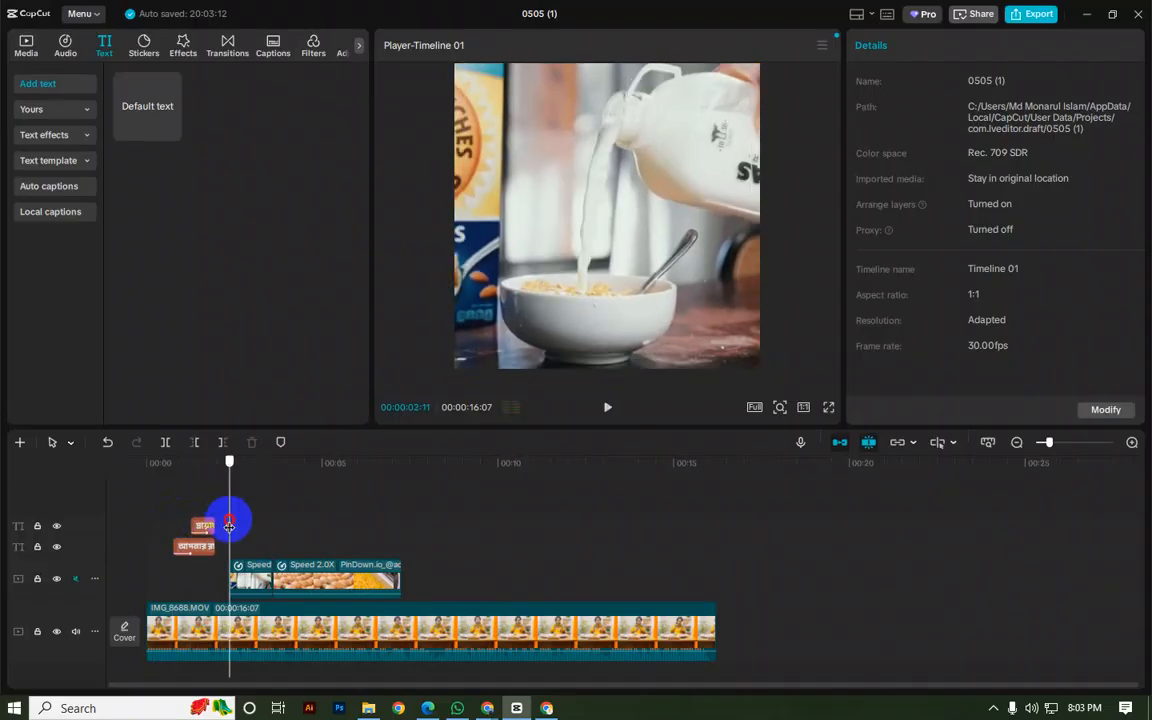
{"action": "key", "text": "space"}
{"action": "left_click", "coordinate": [229, 527]}
{"action": "left_click", "coordinate": [211, 524]}
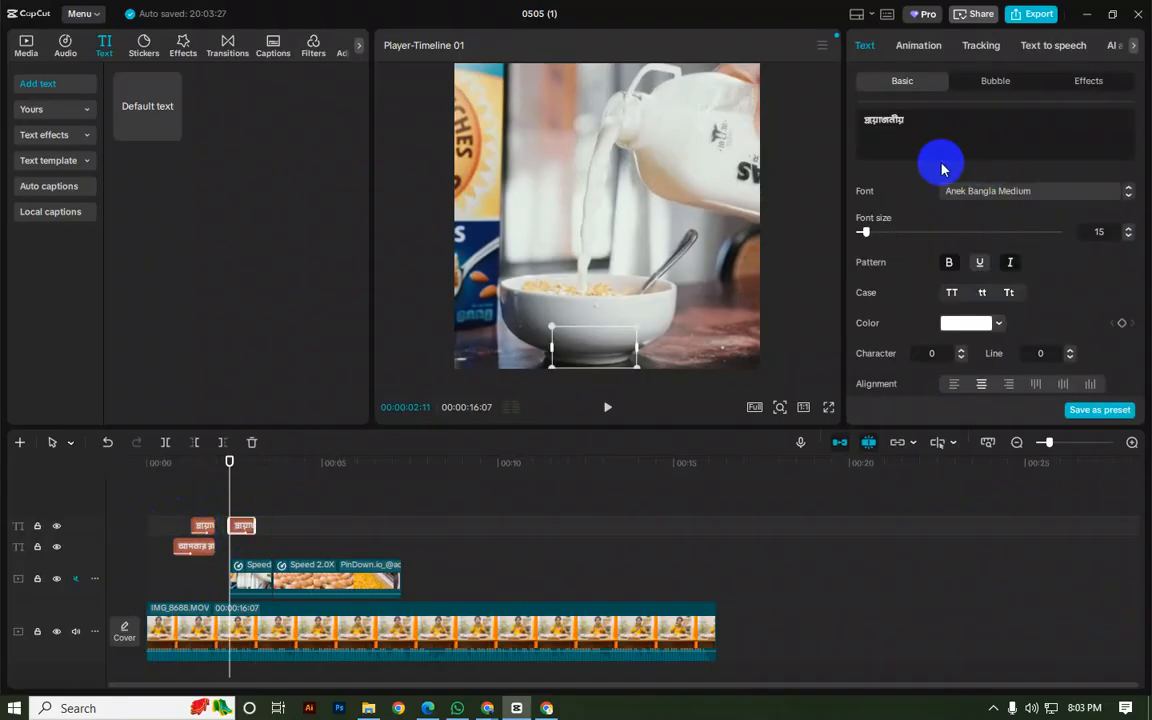
Step: Replace the copied caption's text with খাঁটি দুধ from Google Translate and extend its start back to the preceding caption's end
{"action": "key", "text": "alt+Tab"}
{"action": "left_click_drag", "start_coordinate": [278, 237], "coordinate": [342, 241]}
{"action": "key", "text": "ctrl+c"}
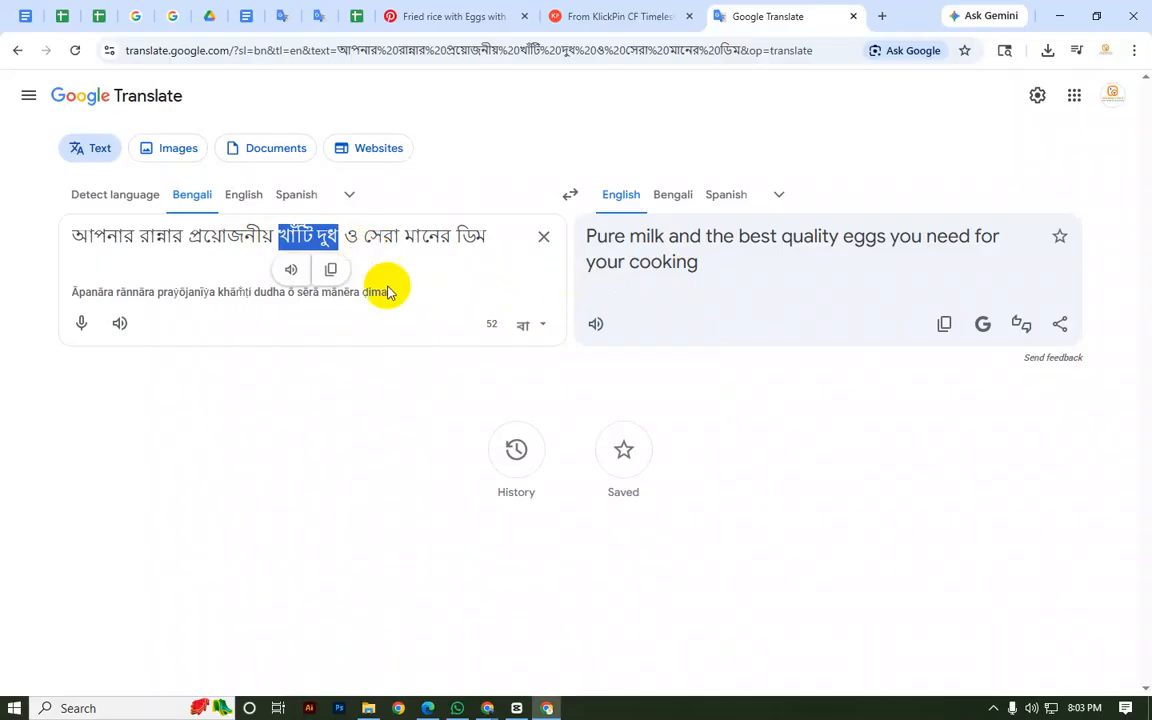
{"action": "key", "text": "alt+Tab"}
{"action": "left_click", "coordinate": [245, 525]}
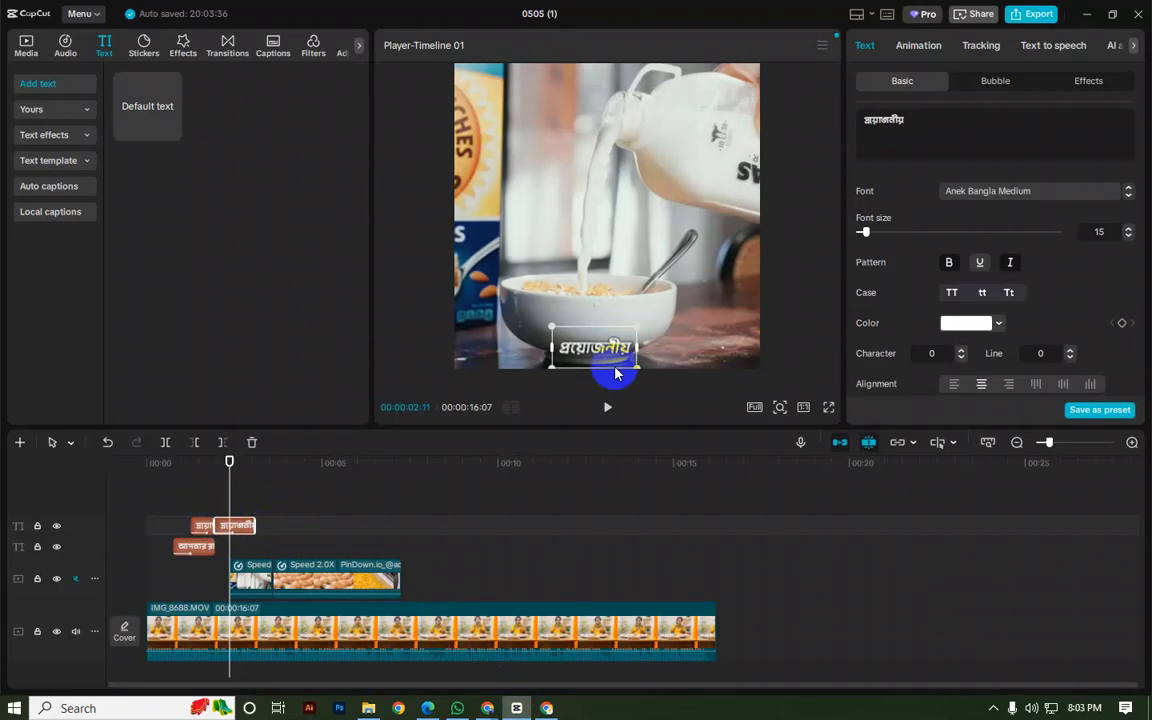
{"action": "left_click_drag", "start_coordinate": [929, 124], "coordinate": [828, 113]}
{"action": "key", "text": "ctrl+v"}
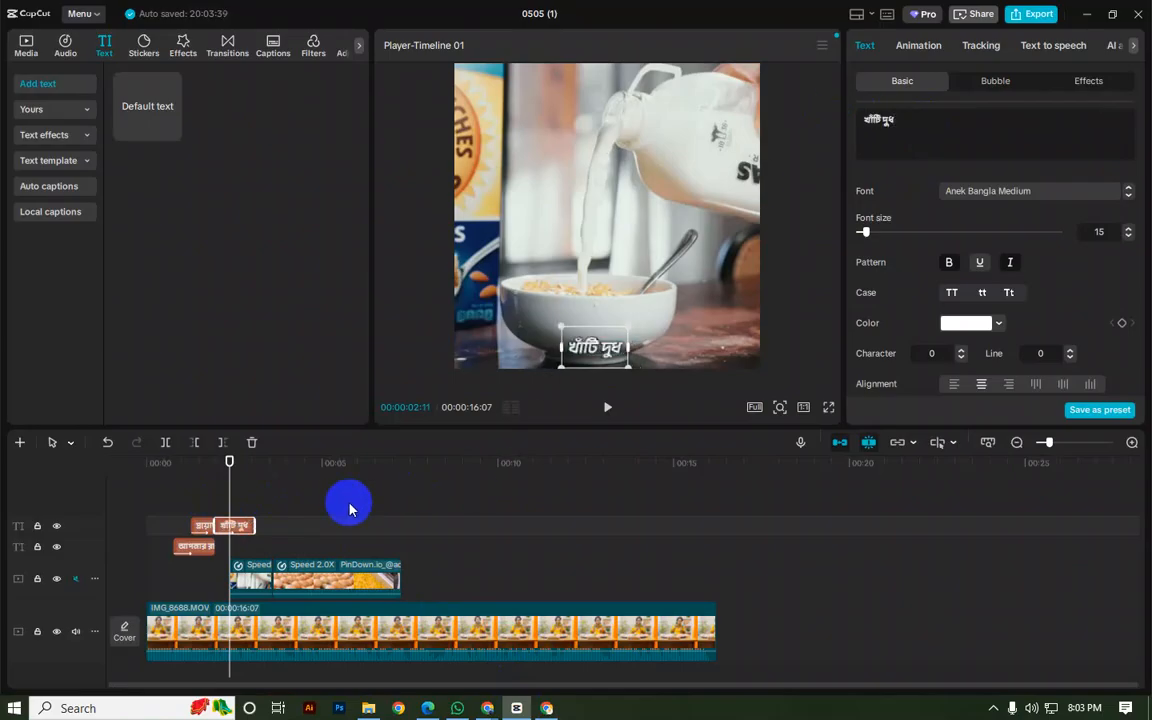
Step: Play back the খাঁটি দুধ caption and place a copy of it directly after it at 00:00:03:01
{"action": "left_click", "coordinate": [219, 498]}
{"action": "key", "text": "space"}
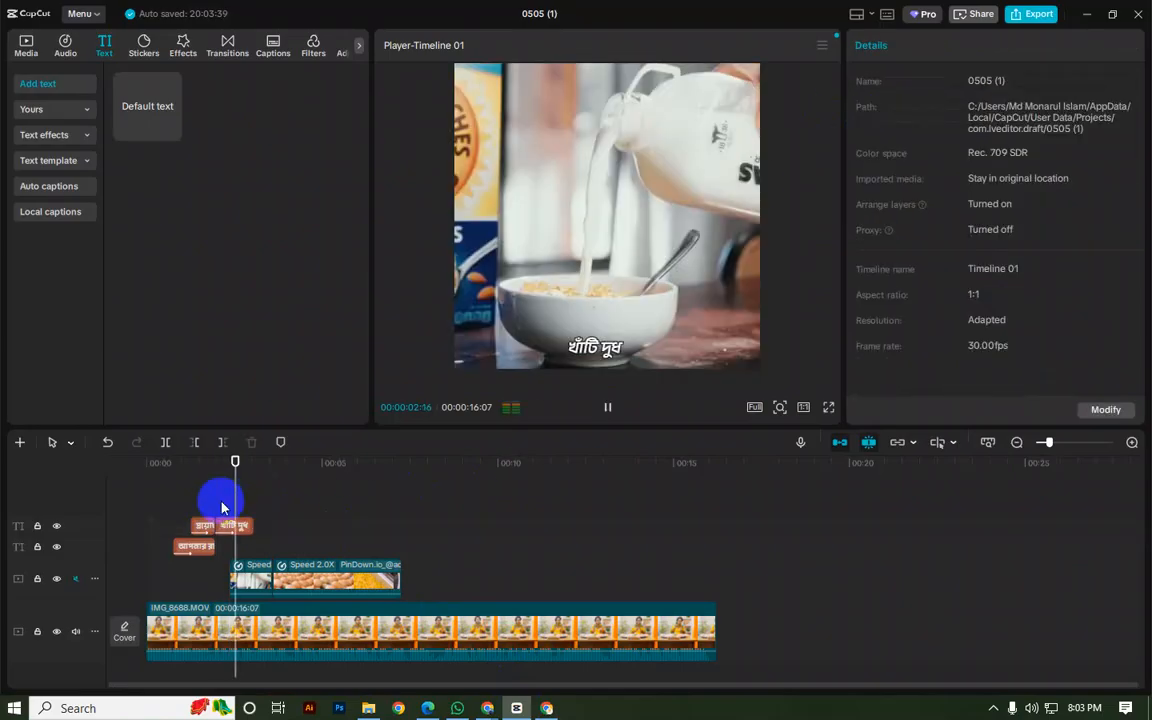
{"action": "left_click", "coordinate": [229, 505]}
{"action": "key", "text": "space"}
{"action": "key", "text": "space"}
{"action": "left_click_drag", "start_coordinate": [238, 530], "coordinate": [268, 549]}
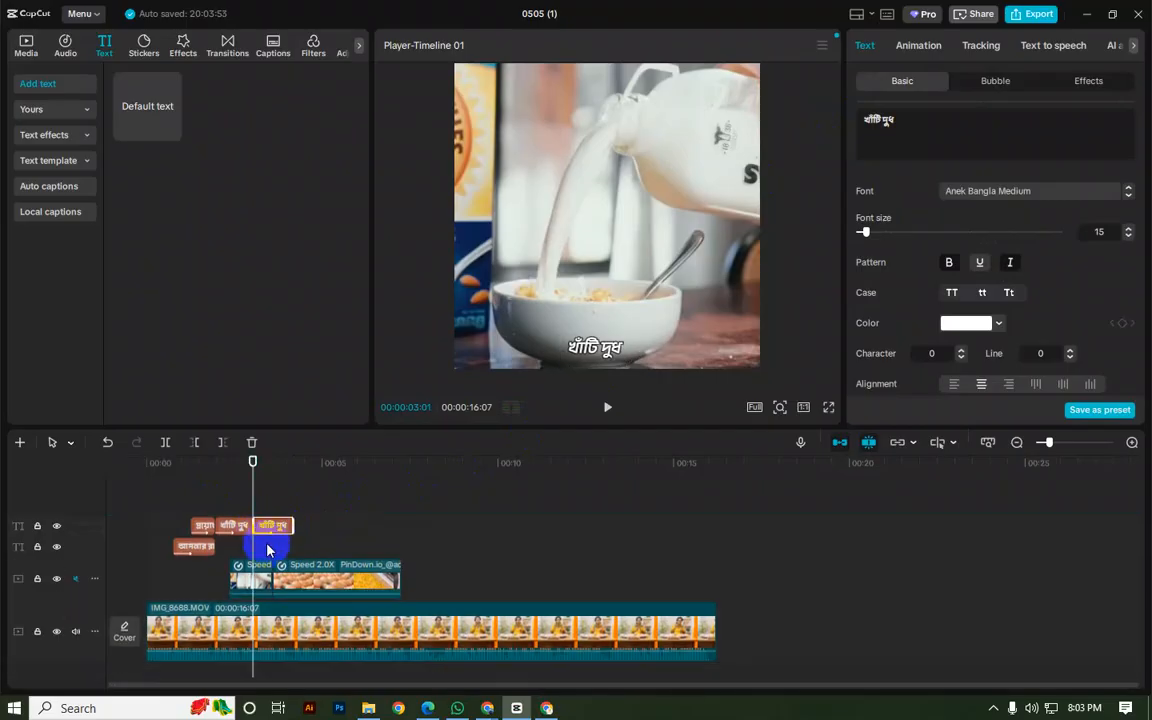
Step: Replace the new copy's text with সেরা মানের ডিম copied from Google Translate
{"action": "key", "text": "alt+Tab"}
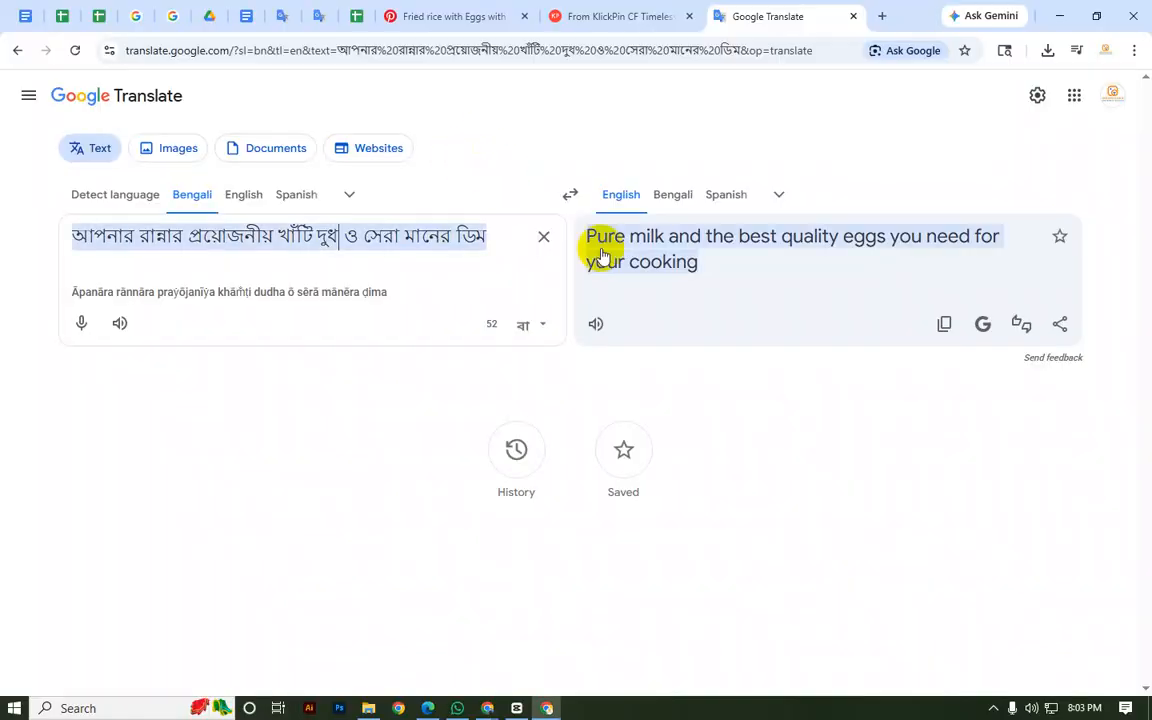
{"action": "left_click", "coordinate": [362, 240]}
{"action": "left_click_drag", "start_coordinate": [362, 240], "coordinate": [470, 240]}
{"action": "key", "text": "ctrl+c"}
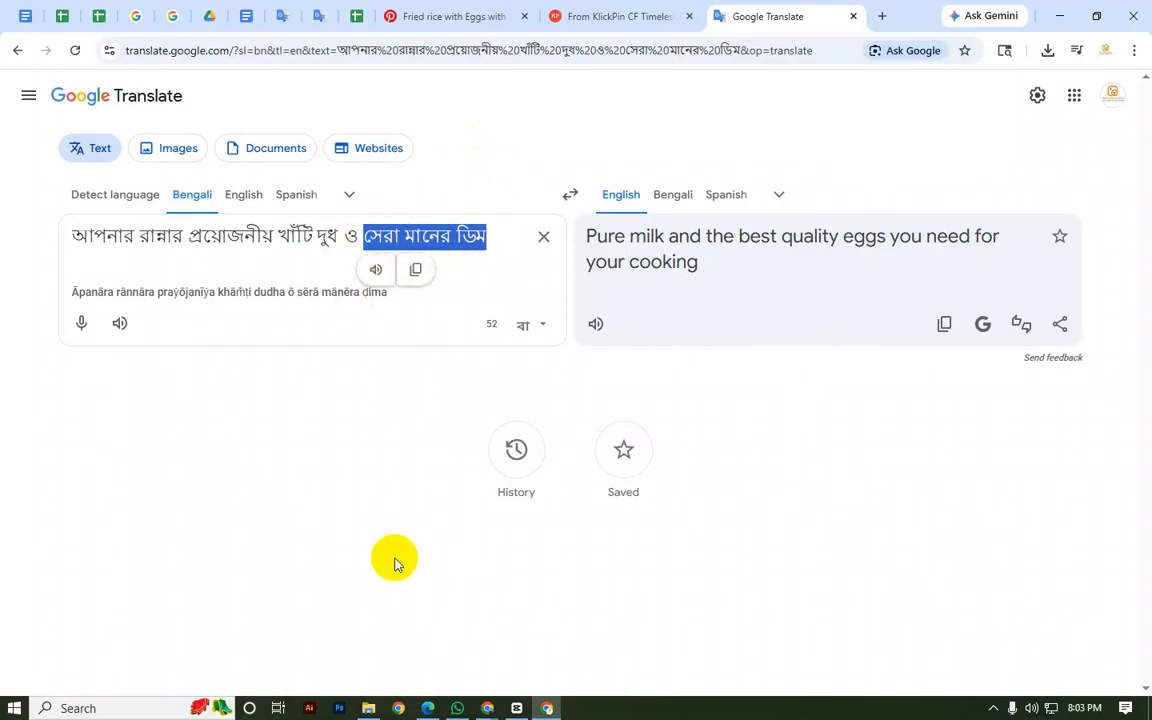
{"action": "key", "text": "alt+Tab"}
{"action": "left_click", "coordinate": [940, 128]}
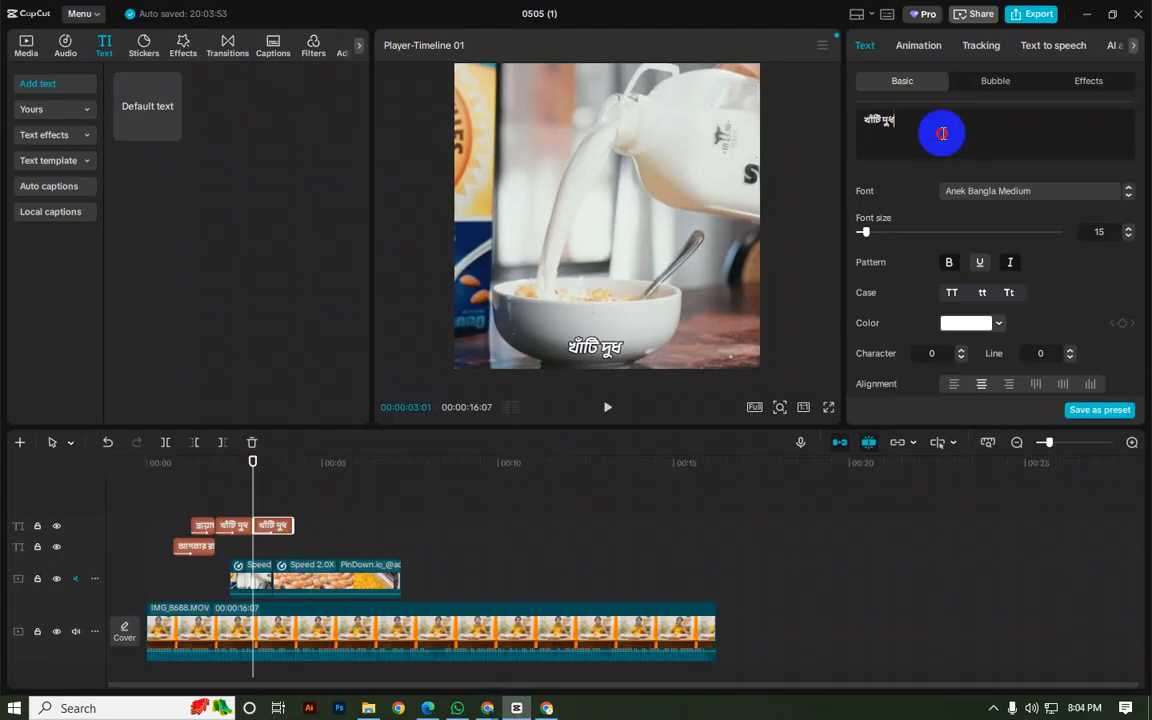
{"action": "key", "text": "ctrl+a"}
{"action": "key", "text": "ctrl+v"}
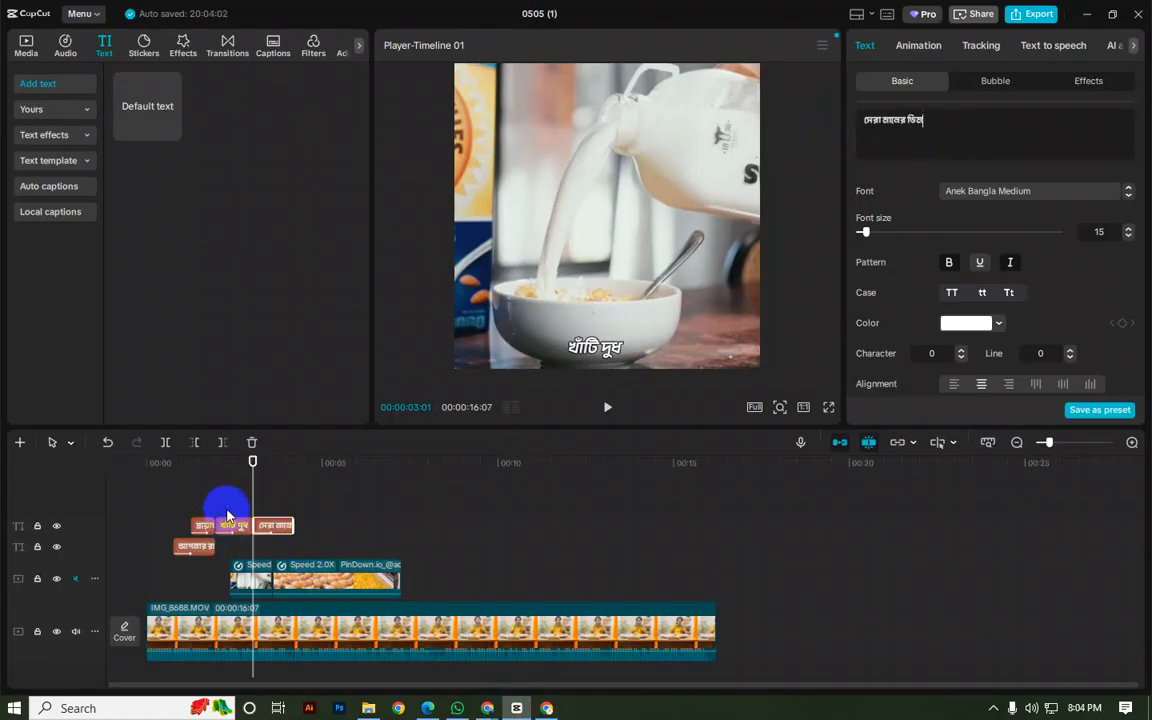
Step: Play back the captions and color only the word ডিম in the last caption yellow, E7FF00
{"action": "left_click", "coordinate": [181, 527]}
{"action": "key", "text": "space"}
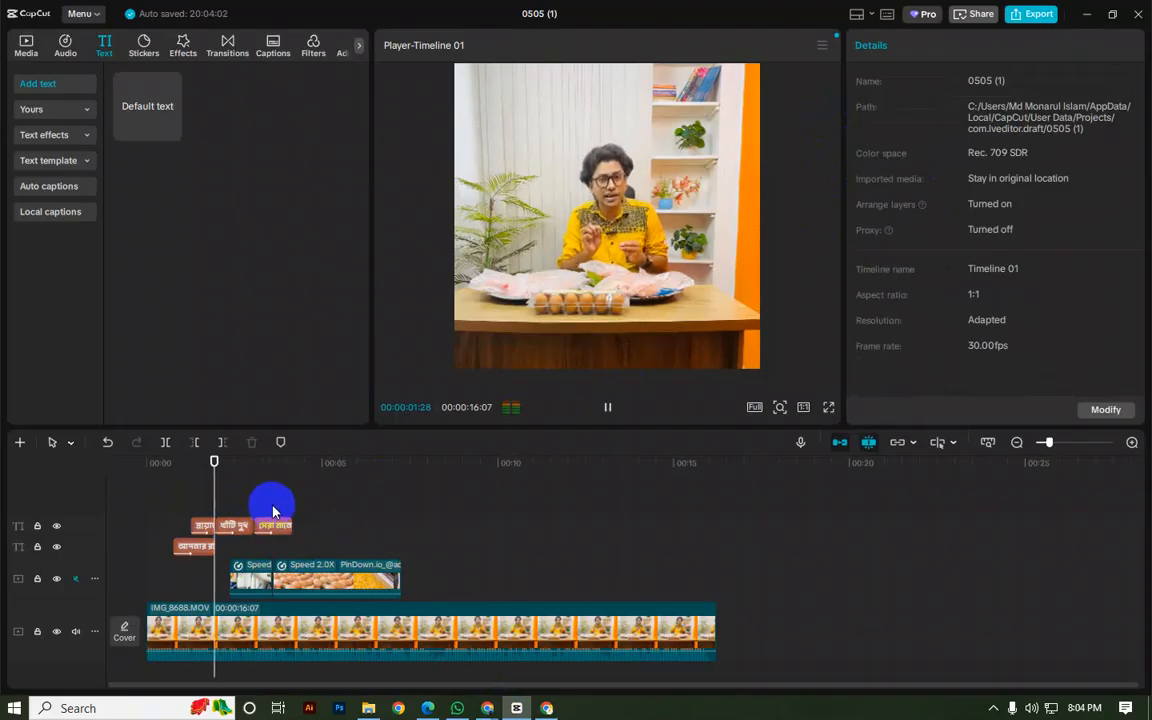
{"action": "key", "text": "space"}
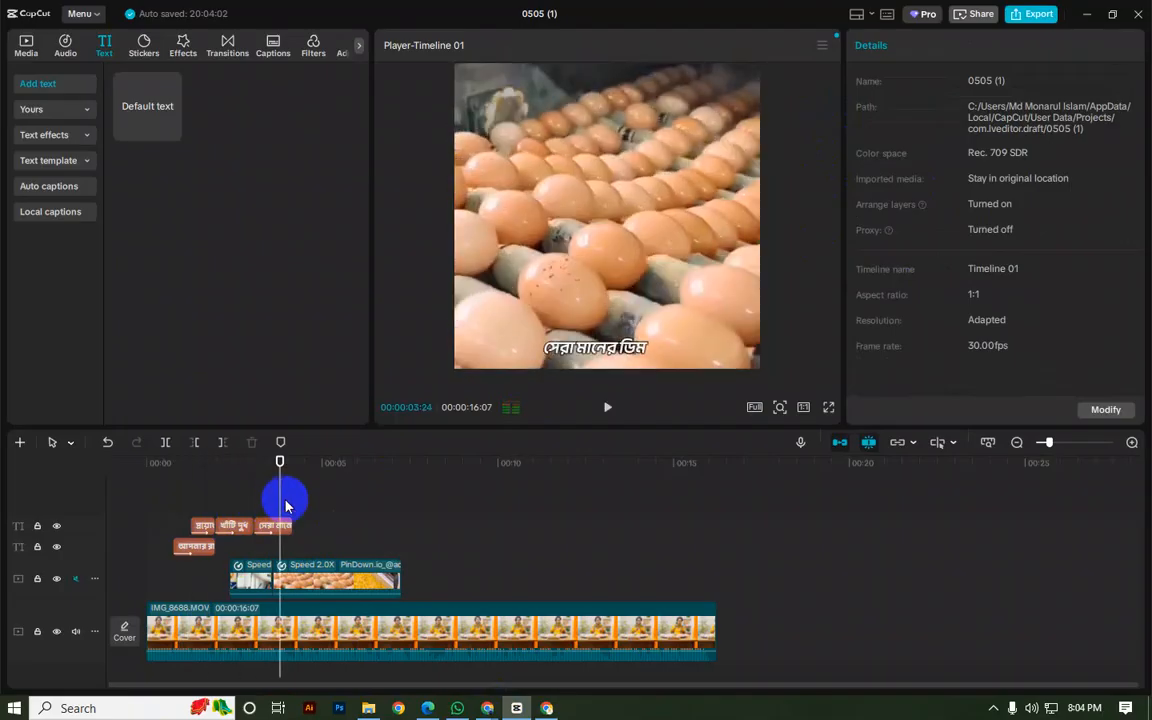
{"action": "left_click", "coordinate": [279, 532]}
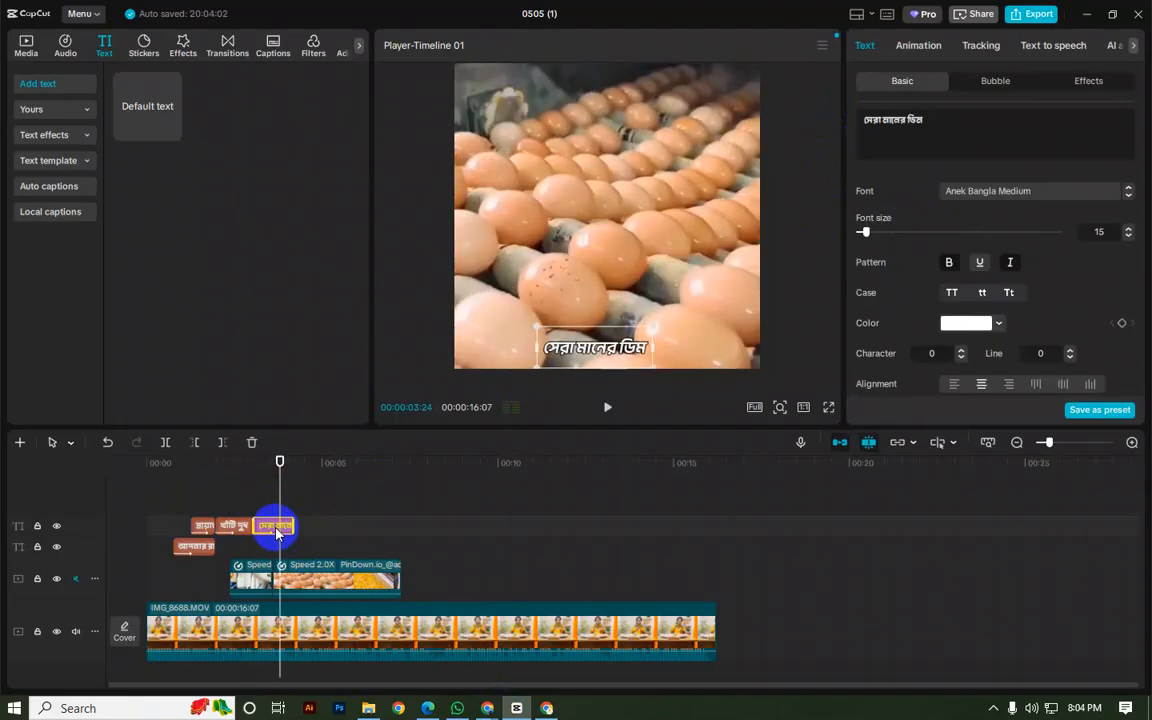
{"action": "left_click_drag", "start_coordinate": [908, 120], "coordinate": [941, 124]}
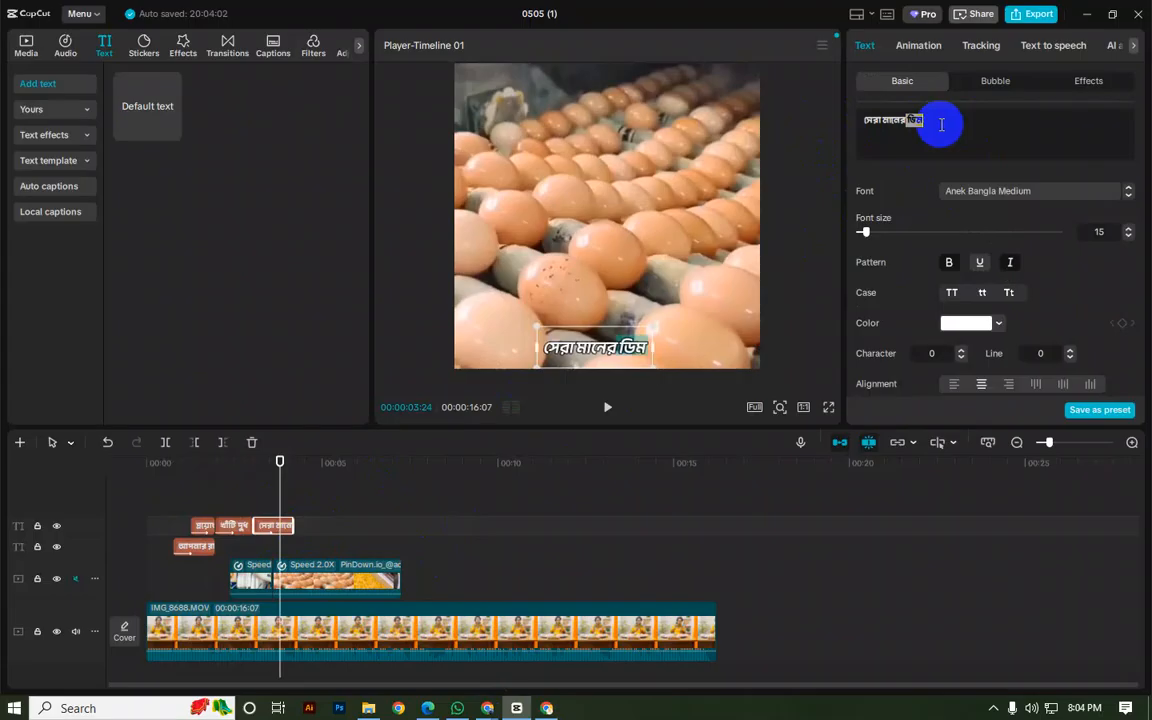
{"action": "left_click", "coordinate": [966, 323]}
{"action": "left_click_drag", "start_coordinate": [1024, 360], "coordinate": [1080, 337]}
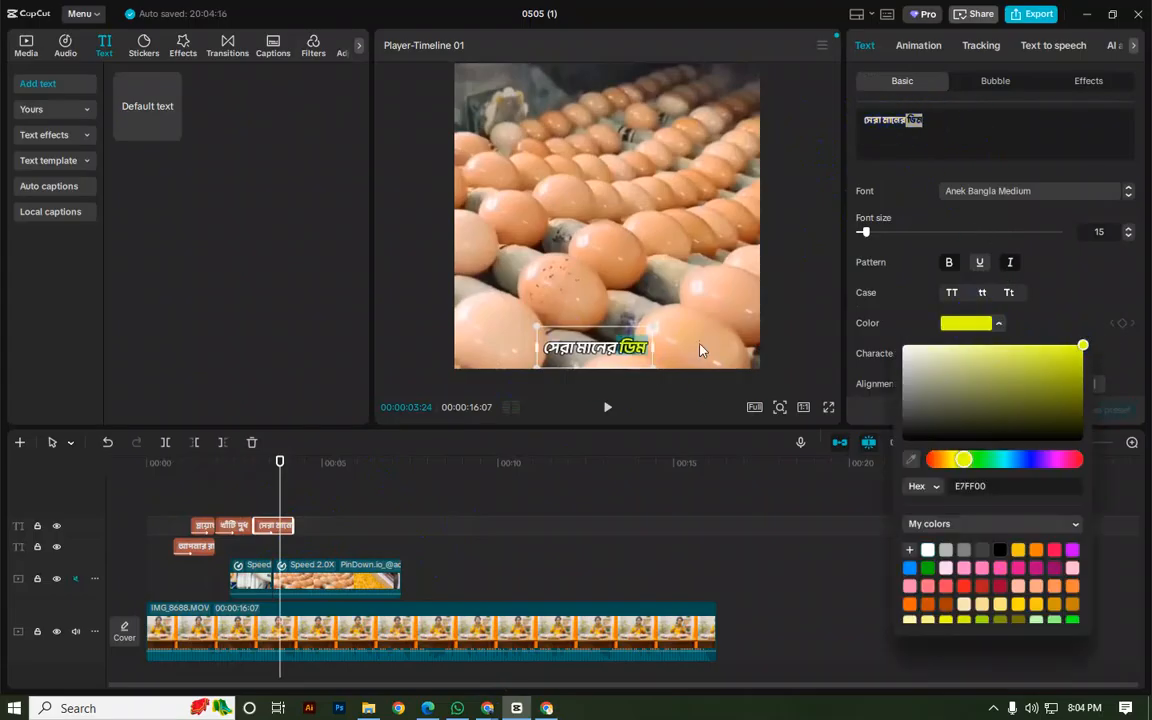
Step: Color only the word দুধ in the খাঁটি দুধ caption yellow, E7FF00
{"action": "left_click", "coordinate": [226, 505]}
{"action": "key", "text": "space"}
{"action": "key", "text": "space"}
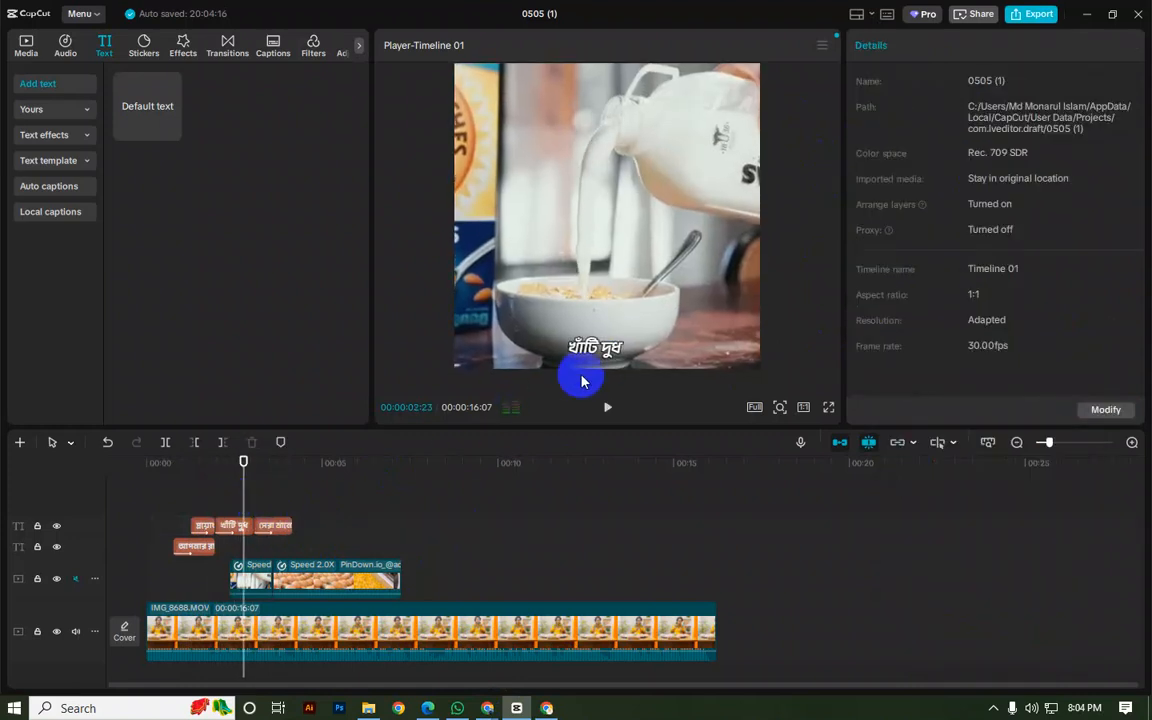
{"action": "left_click", "coordinate": [245, 530]}
{"action": "left_click_drag", "start_coordinate": [884, 121], "coordinate": [905, 121]}
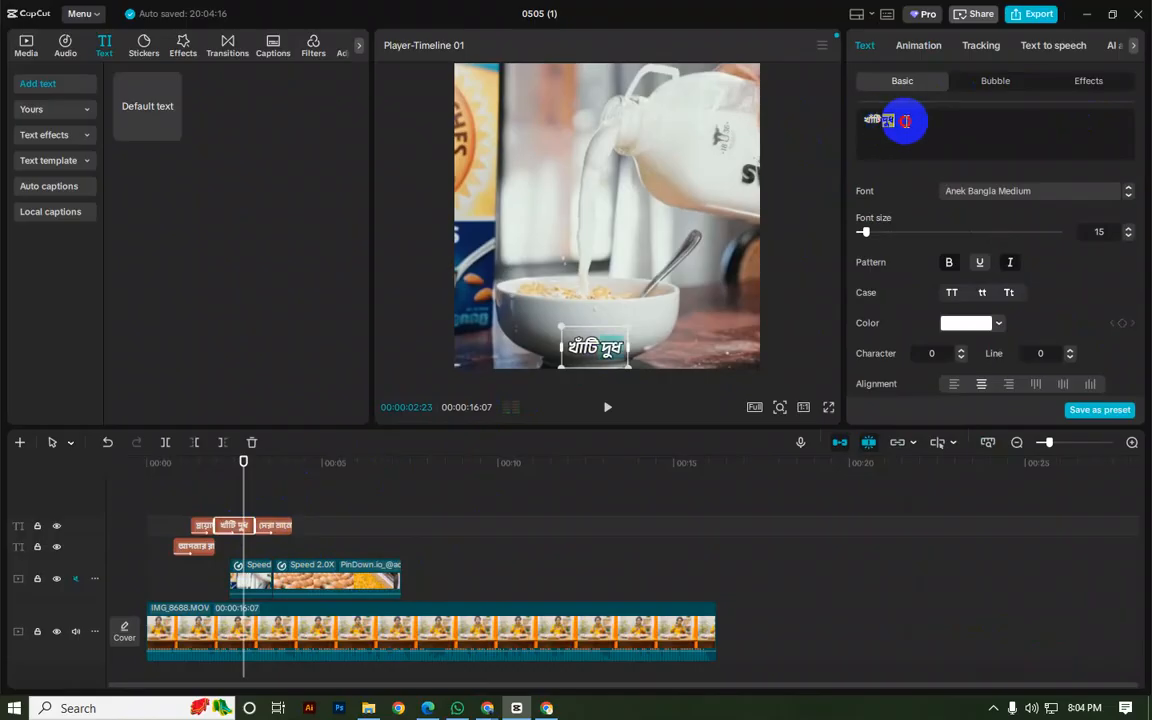
{"action": "left_click", "coordinate": [948, 322]}
{"action": "left_click_drag", "start_coordinate": [1049, 378], "coordinate": [1114, 328]}
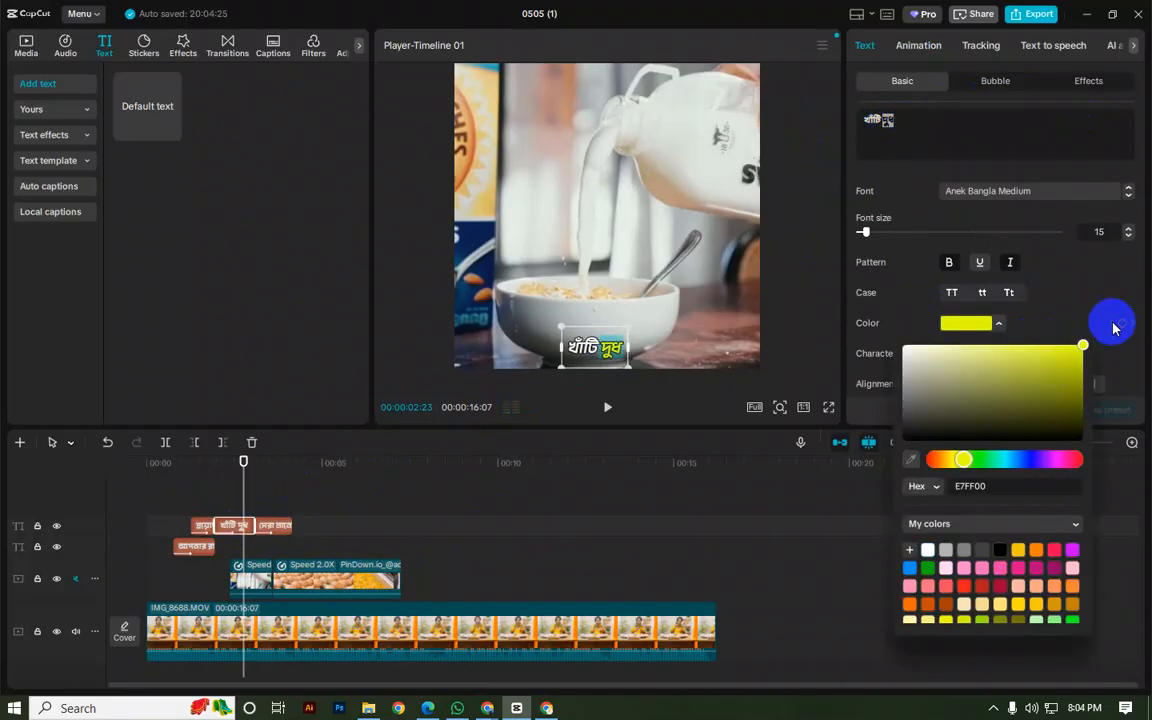
{"action": "left_click", "coordinate": [976, 143]}
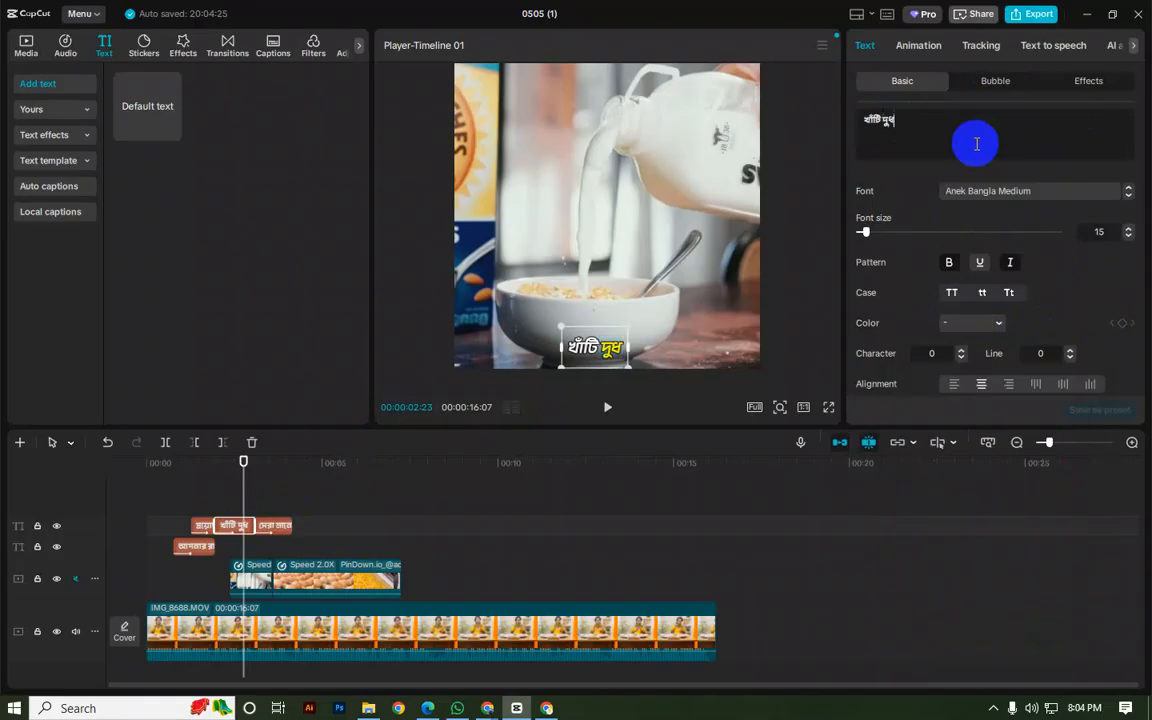
Step: Play back the finished captions and the rest of the video up to near its end
{"action": "left_click", "coordinate": [211, 507]}
{"action": "key", "text": "space"}
{"action": "key", "text": "space"}
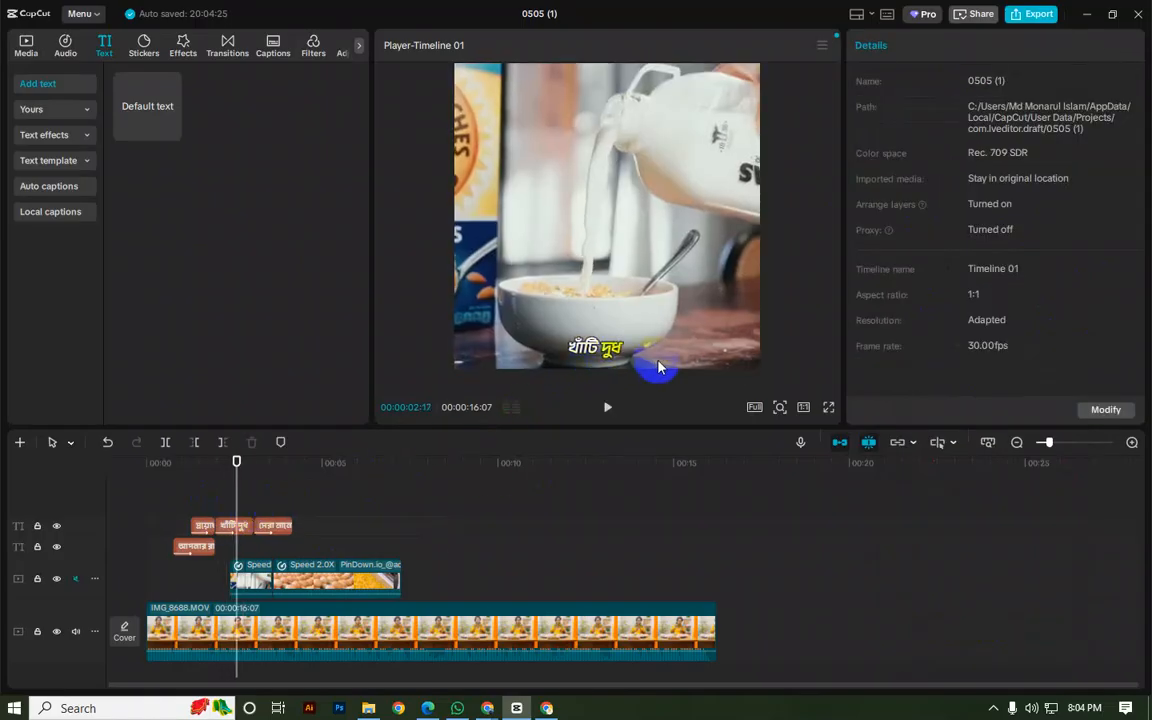
{"action": "key", "text": "space"}
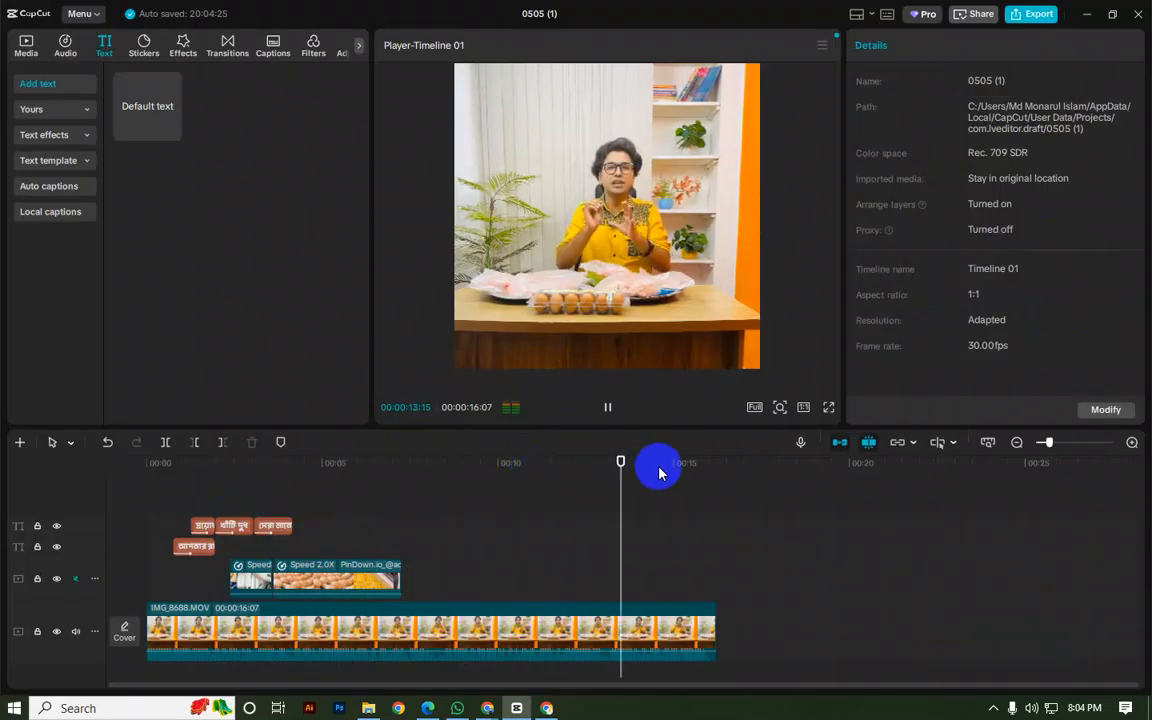
{"action": "left_click", "coordinate": [559, 582]}
{"action": "left_click_drag", "start_coordinate": [559, 582], "coordinate": [697, 592]}
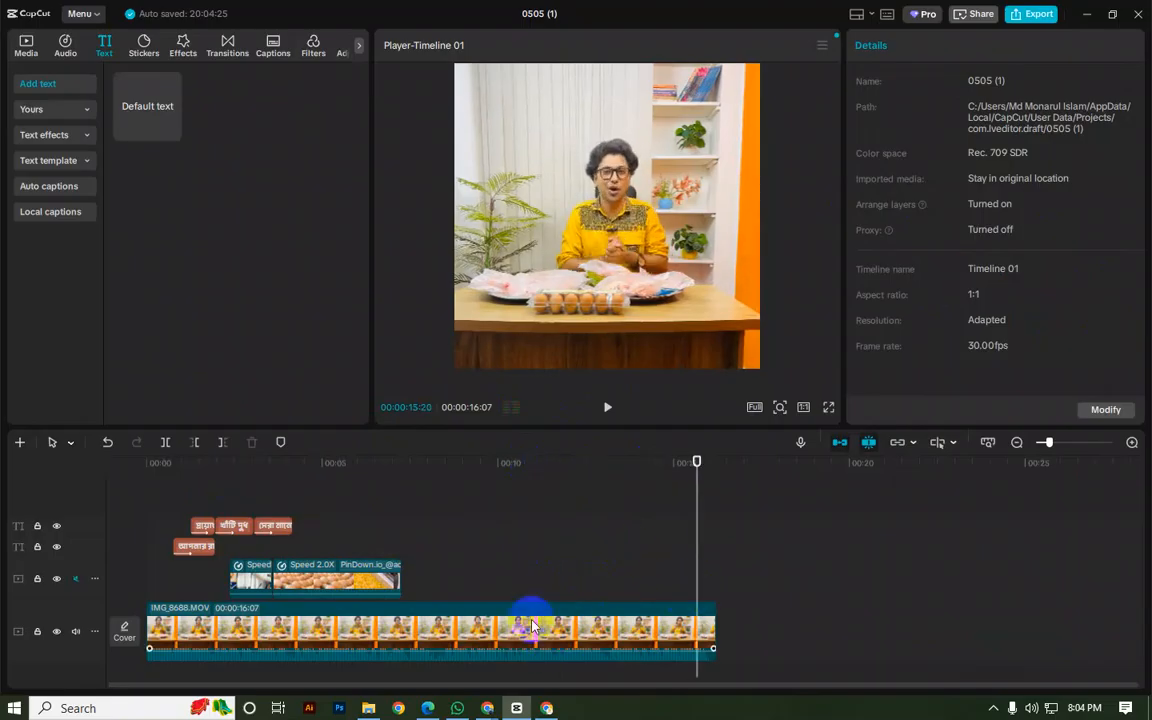
Step: Place the playhead at 00:00:00:23, the start of the first caption, আপনার রান্নার, and select that caption
{"action": "left_click_drag", "start_coordinate": [551, 575], "coordinate": [172, 571]}
{"action": "key", "text": "space"}
{"action": "key", "text": "space"}
{"action": "left_click", "coordinate": [192, 547]}
{"action": "scroll", "coordinate": [175, 618], "scroll_direction": "down", "scroll_amount": 1}
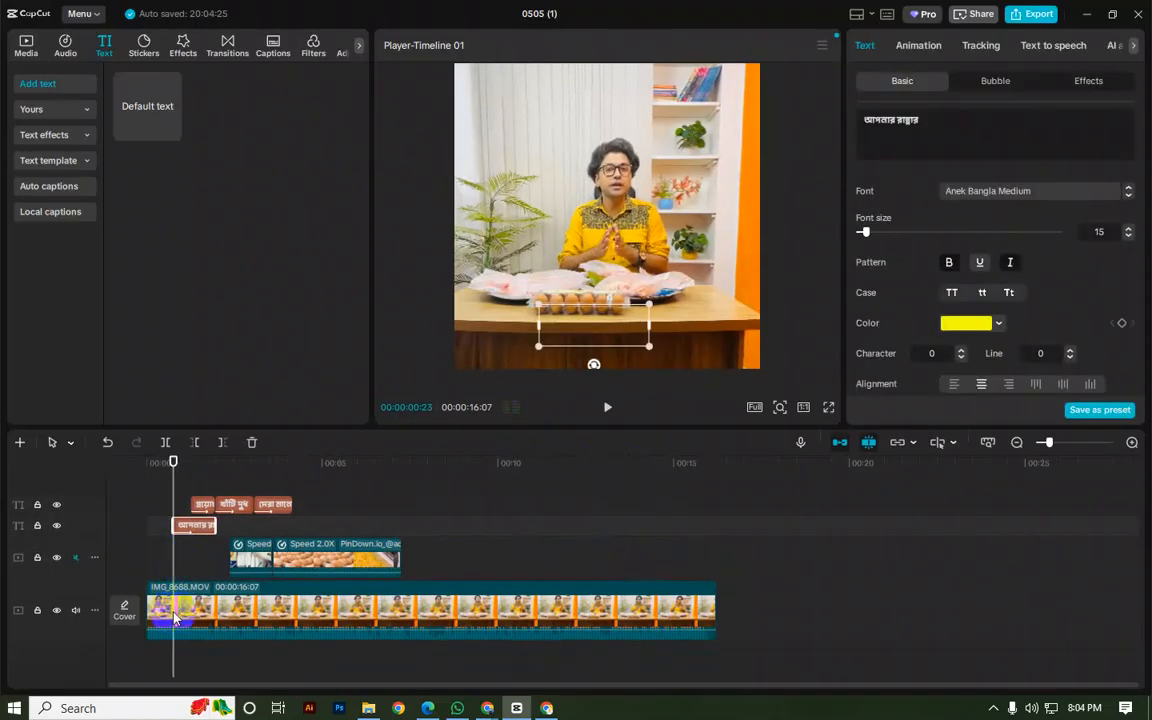
Step: Search the audio library for "text" and preview the first results, from Text display impulsive sound to the 03 Game text sound retro
{"action": "left_click", "coordinate": [62, 47]}
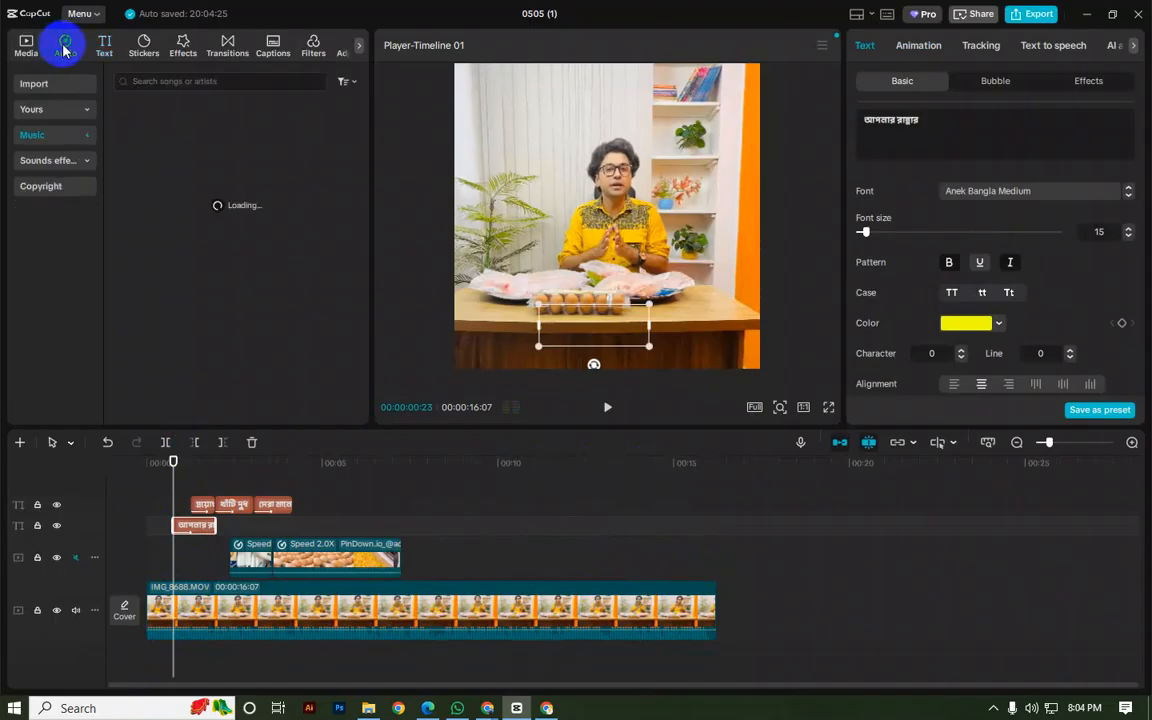
{"action": "left_click", "coordinate": [178, 84]}
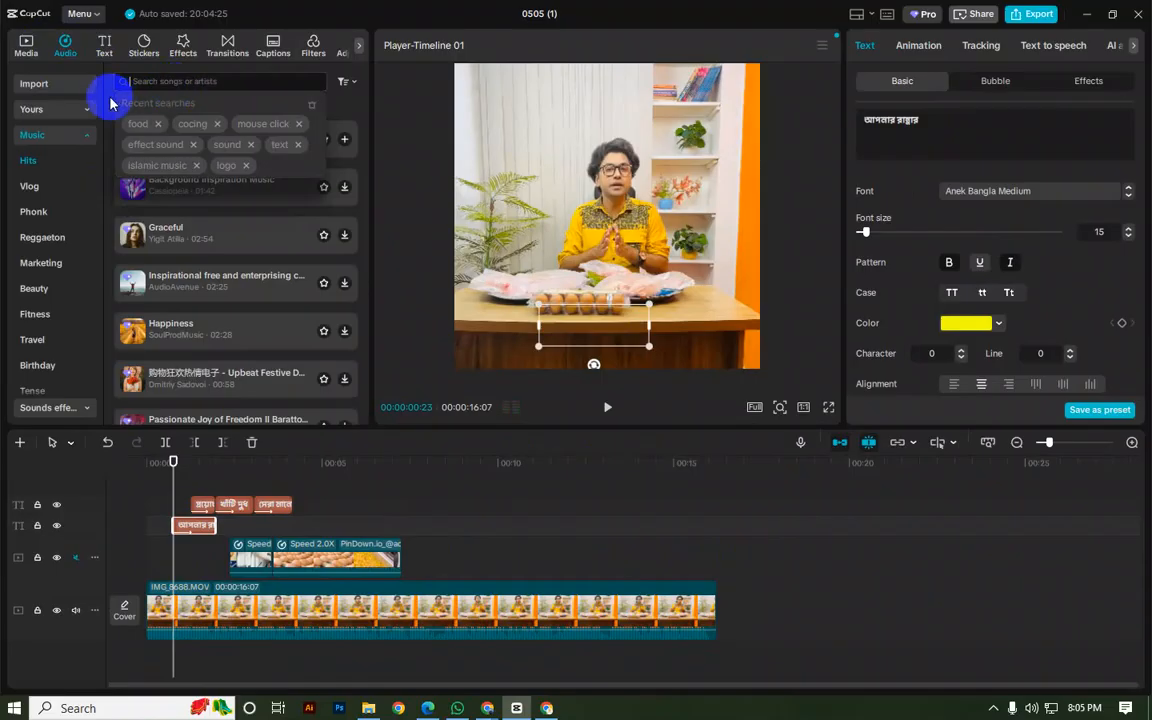
{"action": "left_click", "coordinate": [276, 144]}
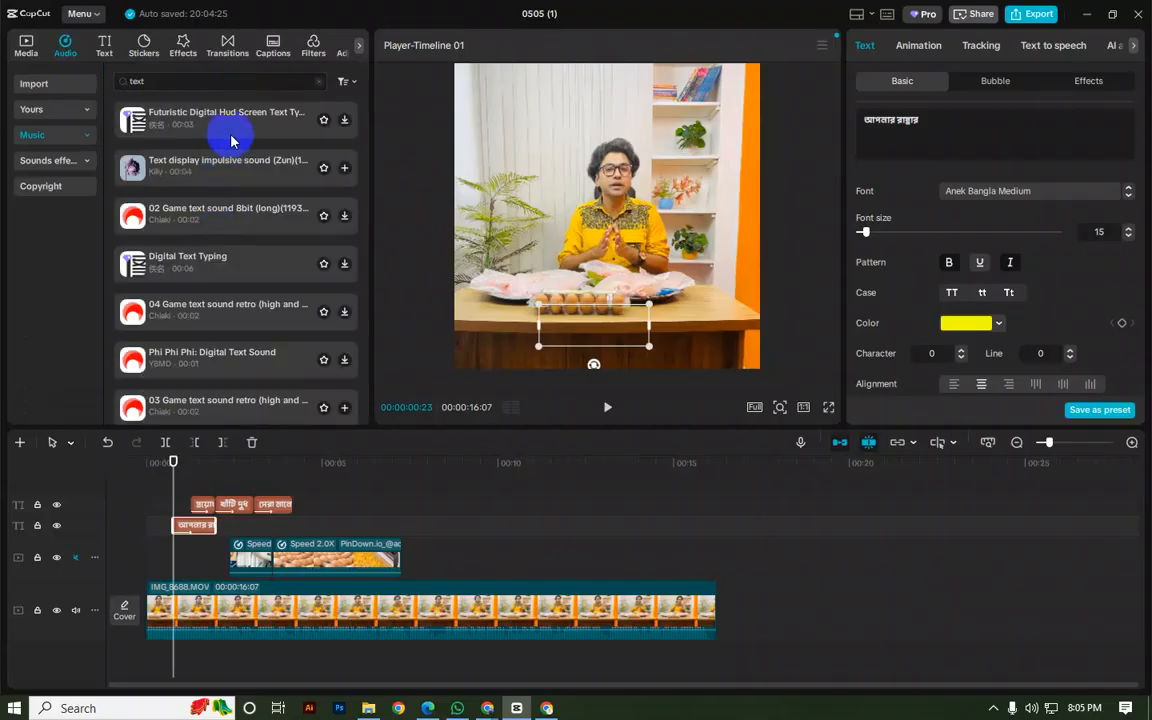
{"action": "left_click", "coordinate": [236, 172]}
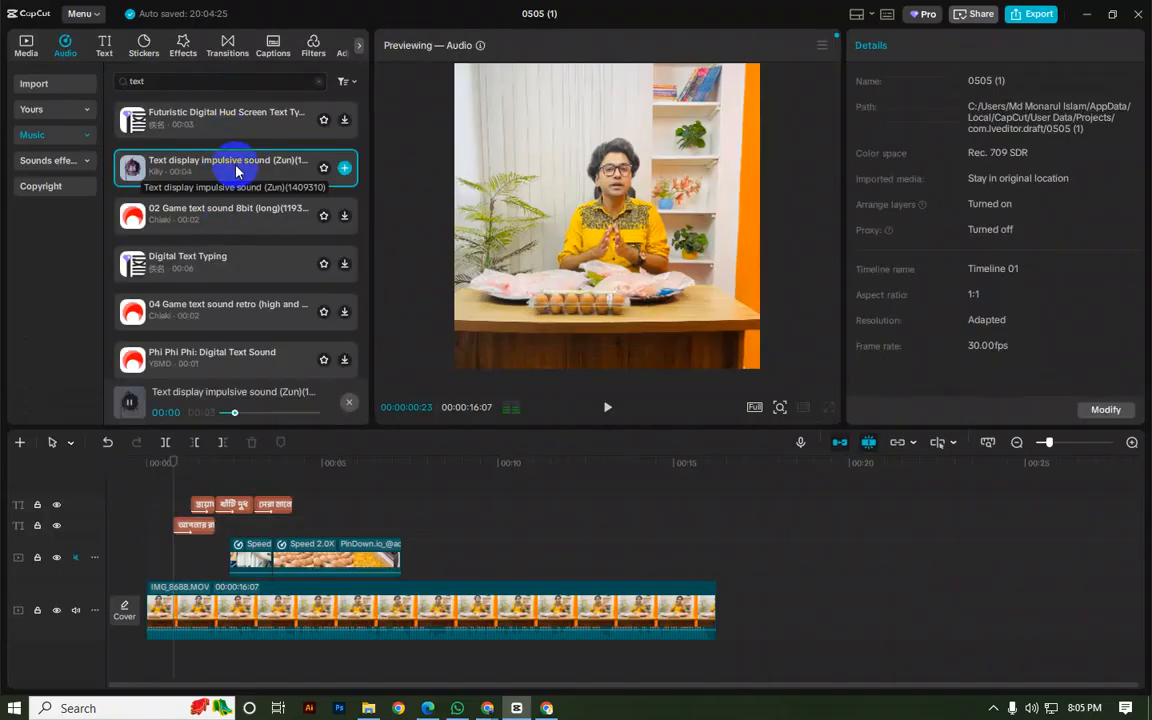
{"action": "left_click", "coordinate": [226, 229]}
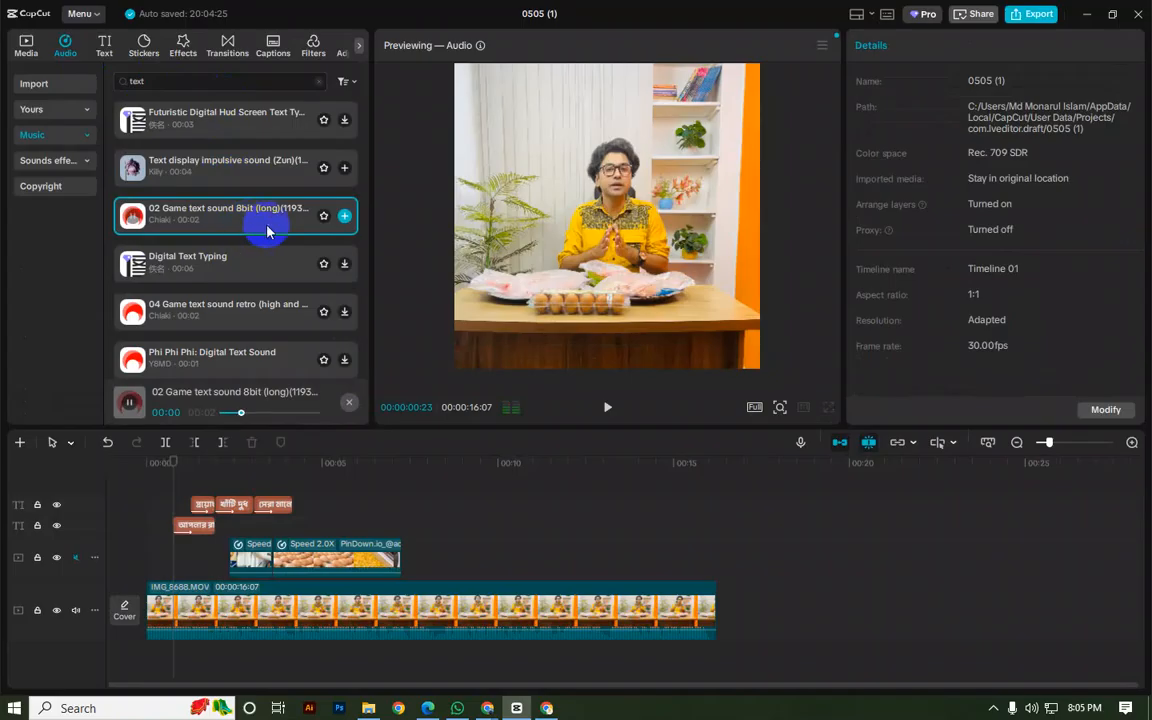
{"action": "left_click", "coordinate": [246, 320]}
{"action": "scroll", "coordinate": [240, 295], "scroll_direction": "down", "scroll_amount": 2}
{"action": "left_click", "coordinate": [239, 290]}
{"action": "scroll", "coordinate": [239, 288], "scroll_direction": "down", "scroll_amount": 2}
{"action": "left_click", "coordinate": [239, 285]}
{"action": "scroll", "coordinate": [242, 287], "scroll_direction": "down", "scroll_amount": 2}
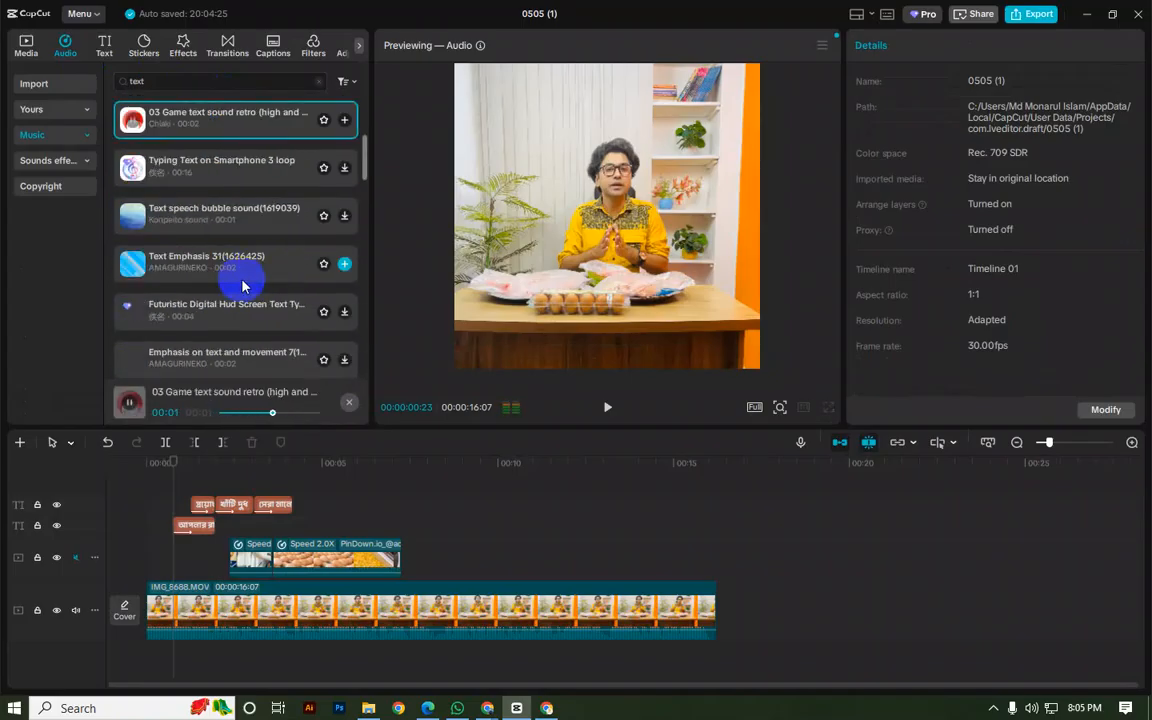
Step: Preview the Text Emphasis 31, Emphasis on text and movement 7, Game text sound effect A-6, Text emphasis 39 and Typewriter sounds
{"action": "left_click", "coordinate": [237, 277]}
{"action": "scroll", "coordinate": [252, 270], "scroll_direction": "down", "scroll_amount": 1}
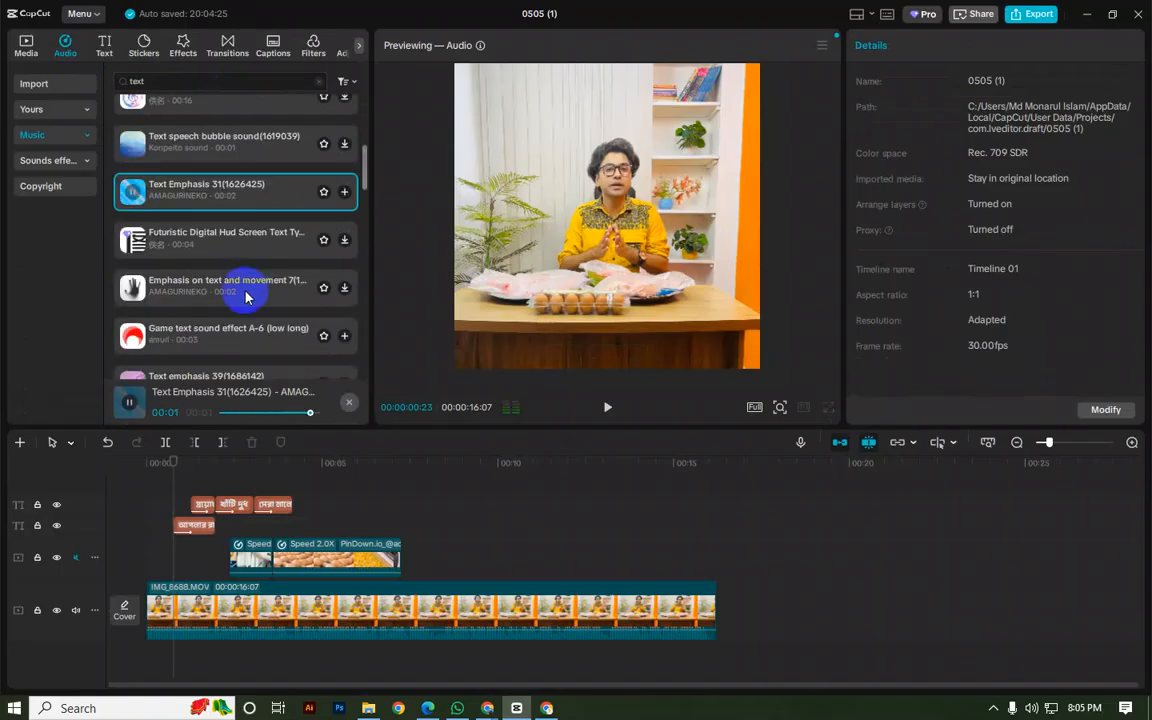
{"action": "left_click", "coordinate": [245, 297]}
{"action": "scroll", "coordinate": [245, 297], "scroll_direction": "down", "scroll_amount": 1}
{"action": "left_click", "coordinate": [124, 262]}
{"action": "scroll", "coordinate": [246, 282], "scroll_direction": "down", "scroll_amount": 1}
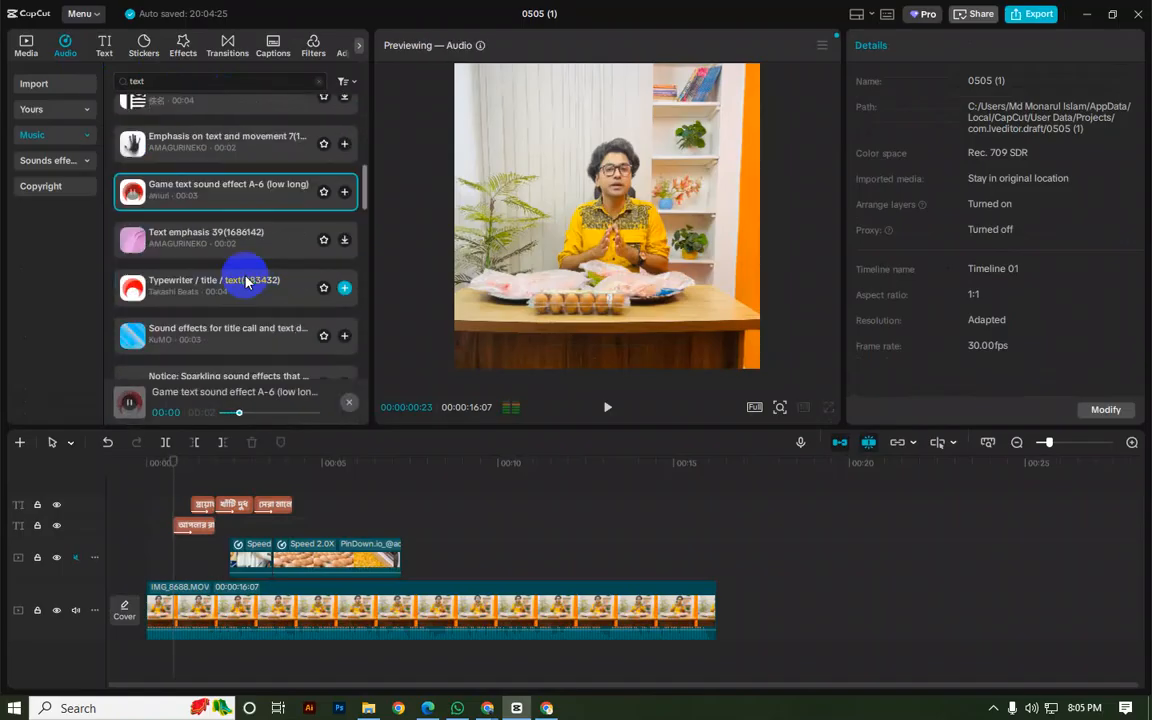
{"action": "left_click", "coordinate": [246, 244]}
{"action": "left_click", "coordinate": [260, 290]}
Step: Preview the title call, Notice: Sparkling, Text Emphasis 34 and Text emphasis 40 sounds among the remaining text results
{"action": "scroll", "coordinate": [258, 296], "scroll_direction": "down", "scroll_amount": 1}
{"action": "left_click", "coordinate": [226, 274]}
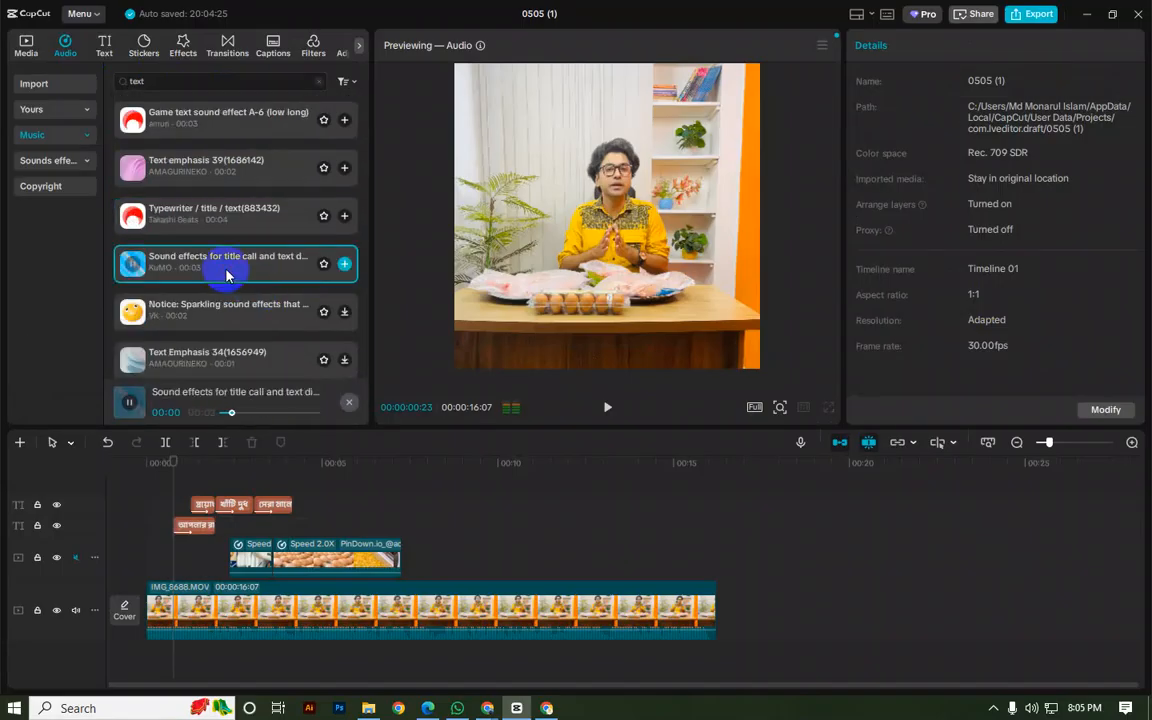
{"action": "scroll", "coordinate": [226, 274], "scroll_direction": "down", "scroll_amount": 1}
{"action": "left_click", "coordinate": [219, 248]}
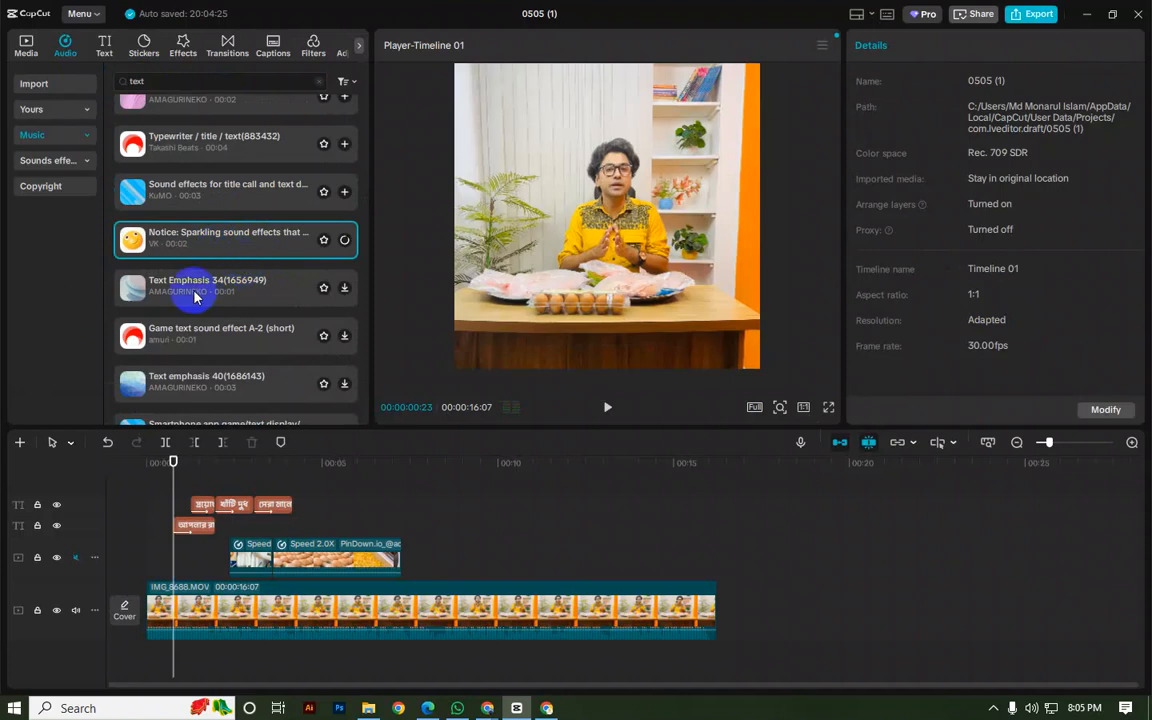
{"action": "left_click", "coordinate": [235, 288]}
{"action": "scroll", "coordinate": [239, 295], "scroll_direction": "down", "scroll_amount": 2}
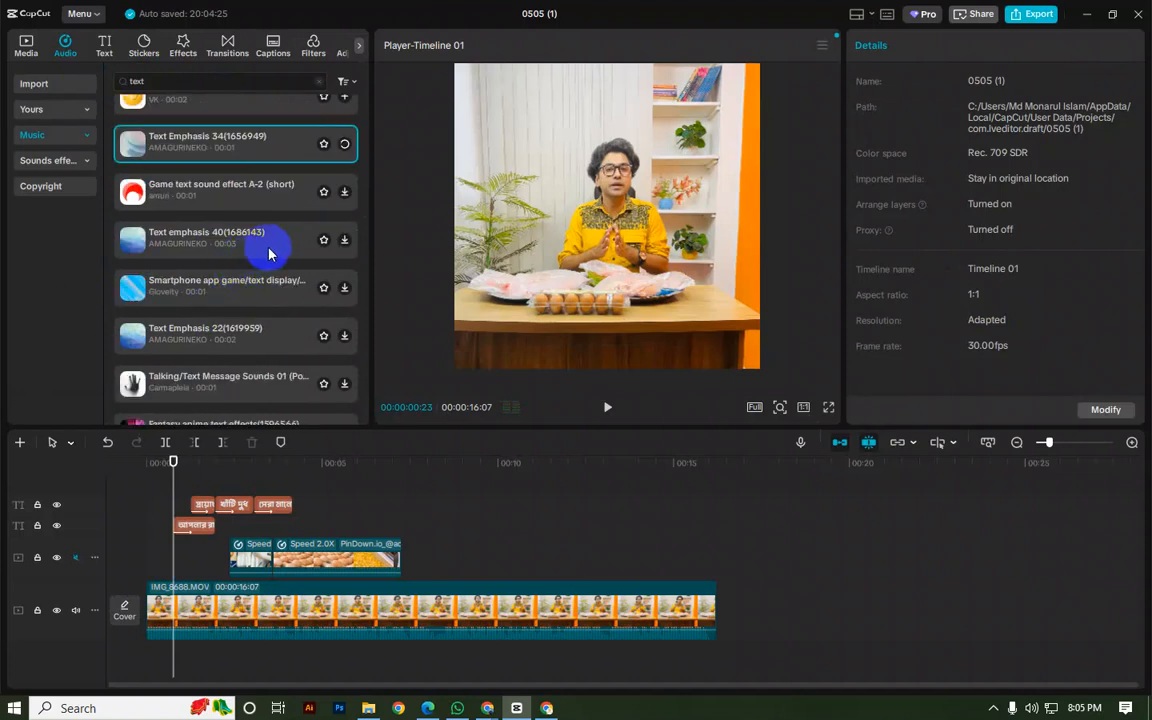
{"action": "left_click", "coordinate": [274, 256]}
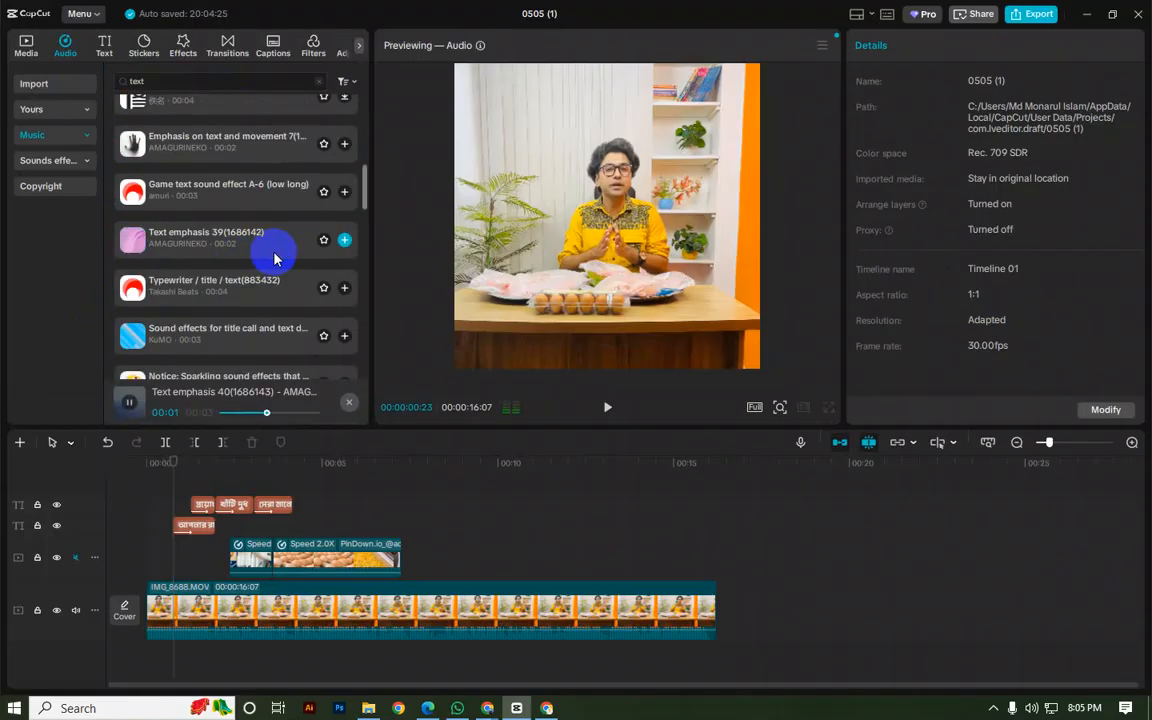
{"action": "scroll", "coordinate": [275, 252], "scroll_direction": "up", "scroll_amount": 5}
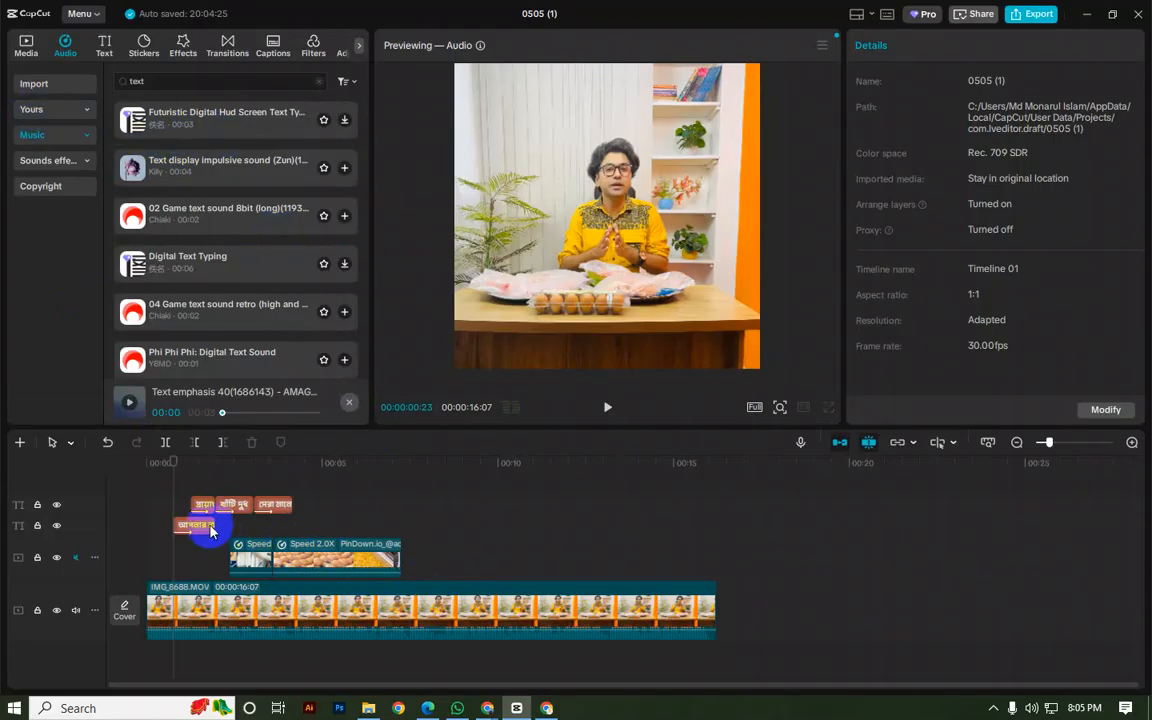
{"action": "scroll", "coordinate": [209, 372], "scroll_direction": "down", "scroll_amount": 3}
{"action": "scroll", "coordinate": [172, 285], "scroll_direction": "up", "scroll_amount": 3}
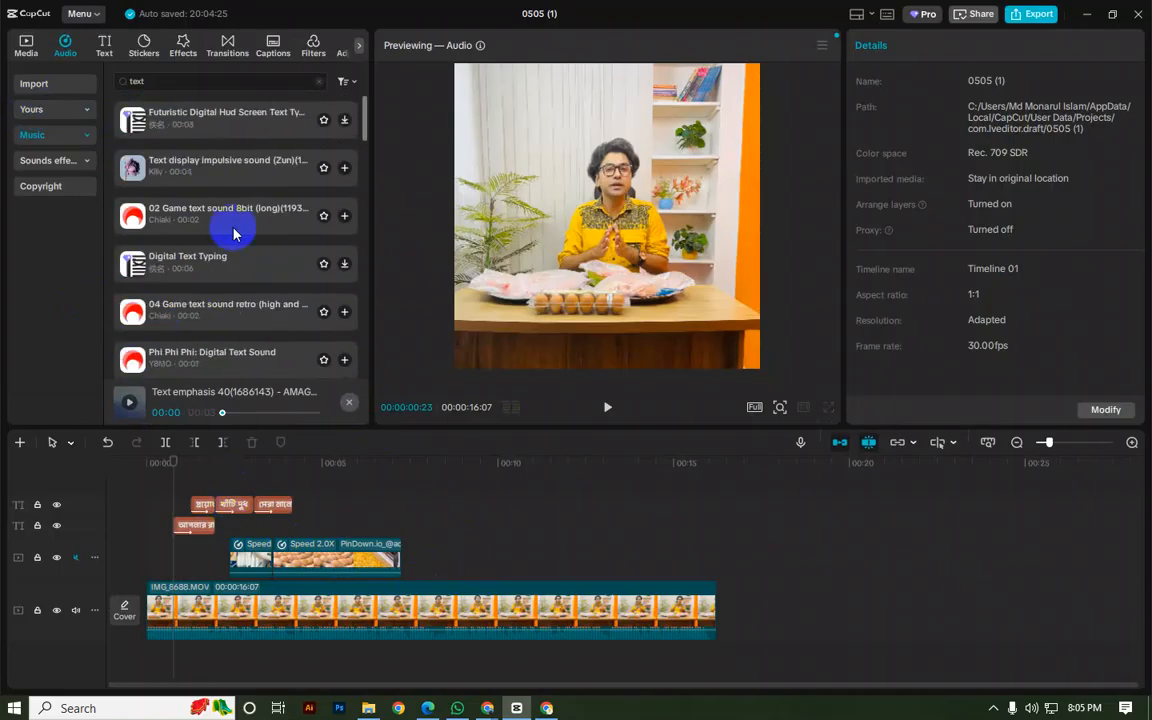
Step: Search the audio library for "sound" and preview the results from Explosion sound to Sound of coin
{"action": "left_click", "coordinate": [193, 88]}
{"action": "key", "text": "BackSpace"}
{"action": "key", "text": "BackSpace"}
{"action": "key", "text": "BackSpace"}
{"action": "key", "text": "BackSpace"}
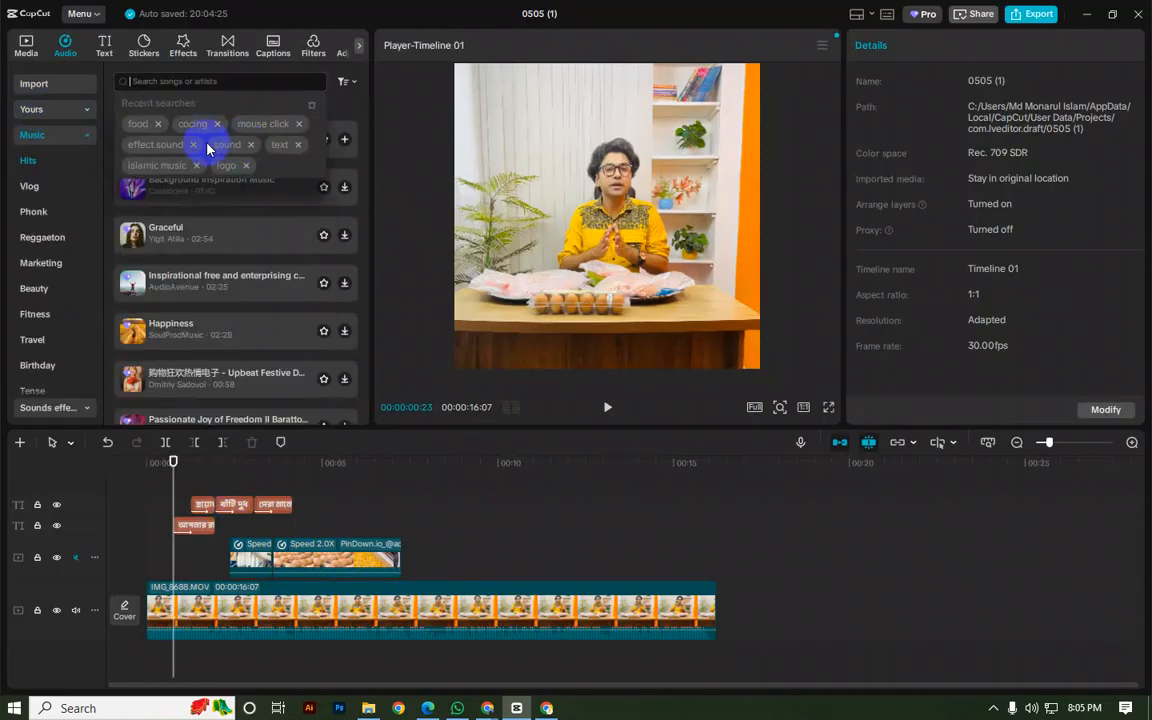
{"action": "left_click", "coordinate": [228, 145]}
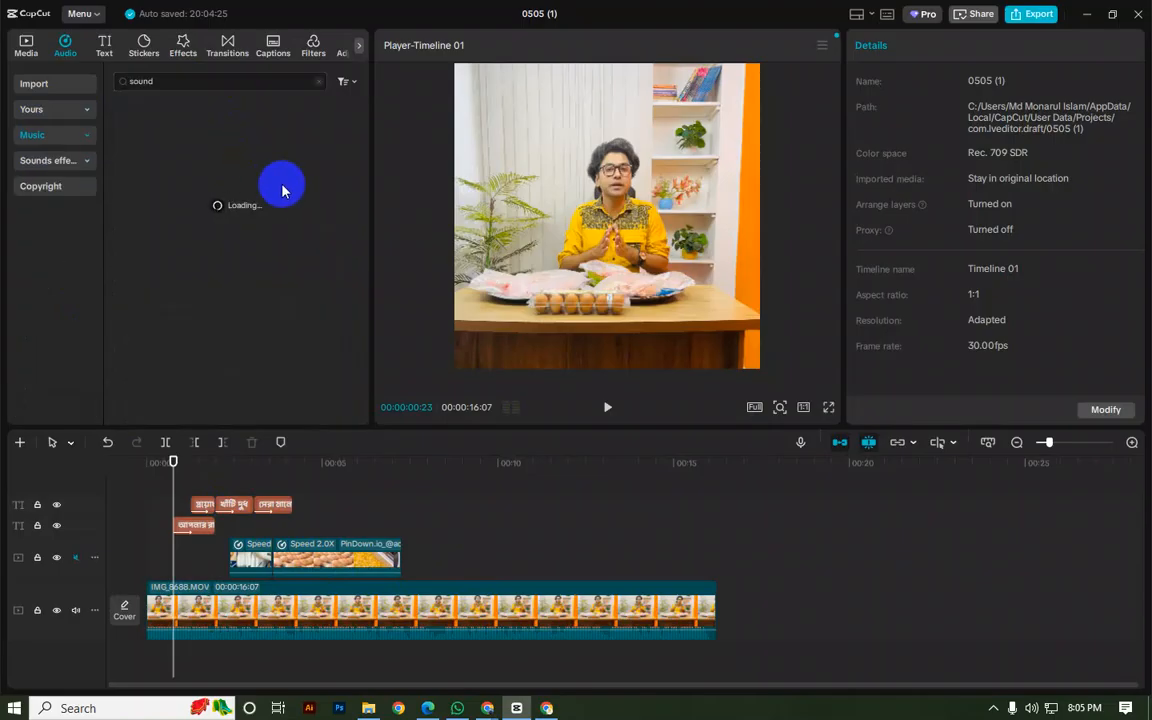
{"action": "left_click", "coordinate": [238, 174]}
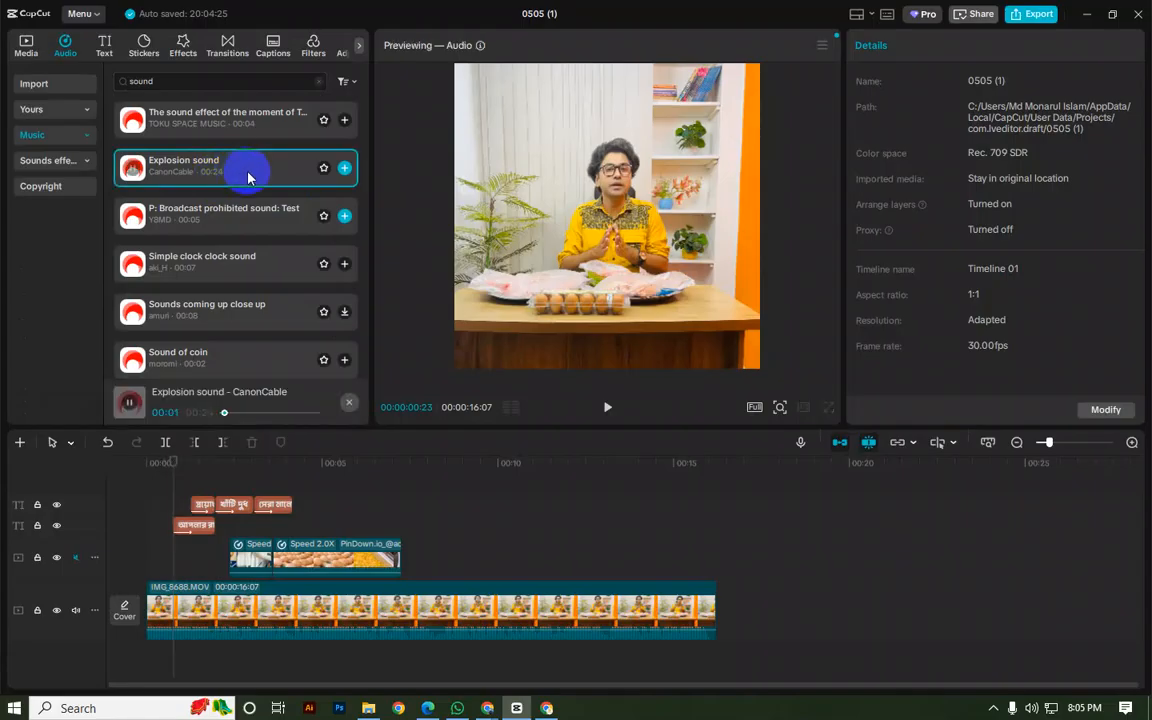
{"action": "left_click", "coordinate": [243, 218]}
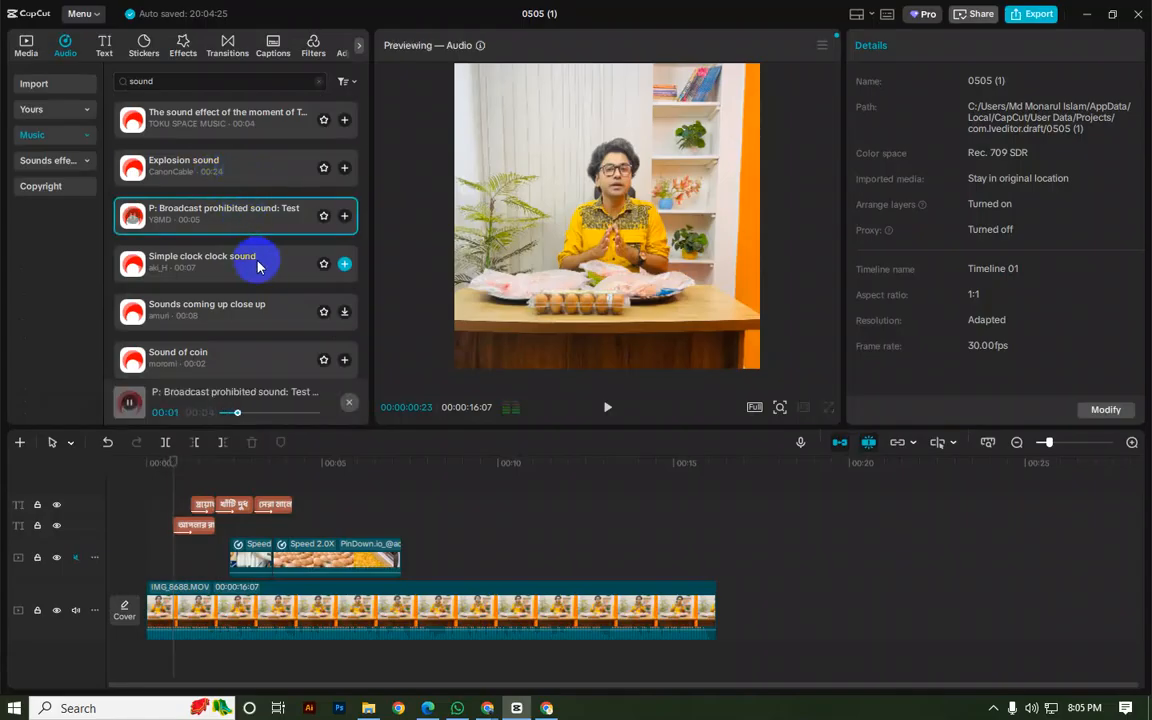
{"action": "left_click", "coordinate": [249, 258]}
{"action": "left_click", "coordinate": [246, 315]}
{"action": "left_click", "coordinate": [244, 357]}
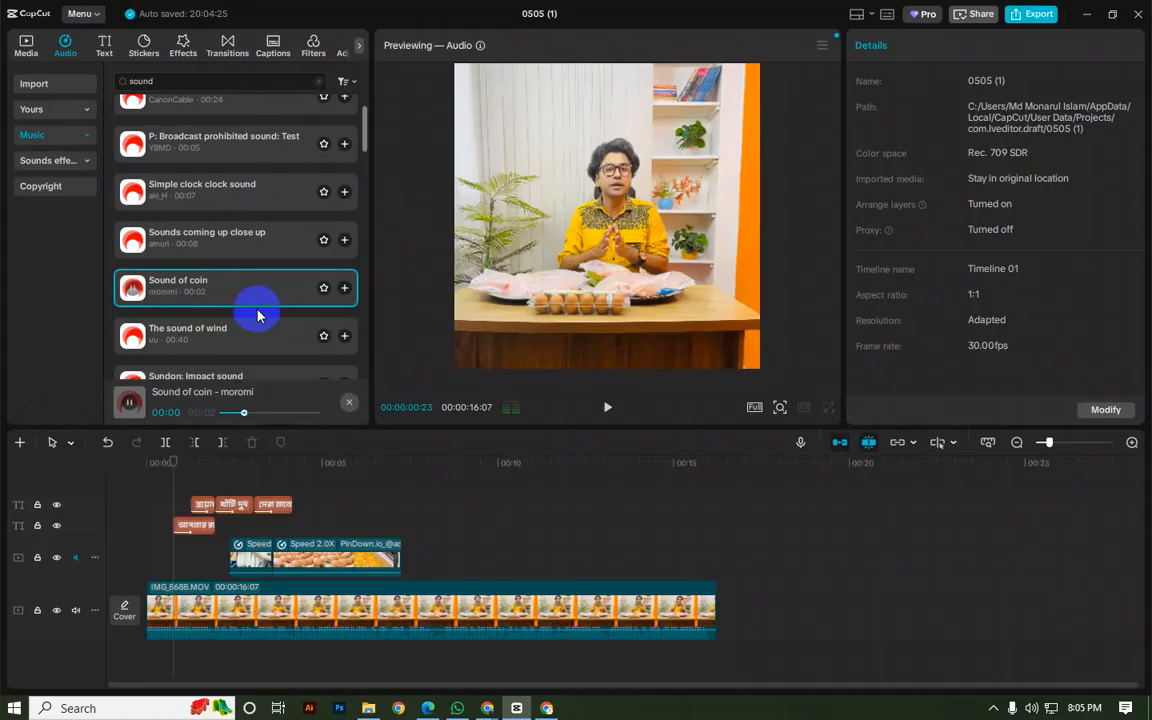
Step: Preview The sound of wind, Sundon: Impact sound, Click, click sound, Glitter / Sound effect 1 and Punch sound_1
{"action": "left_click", "coordinate": [236, 338]}
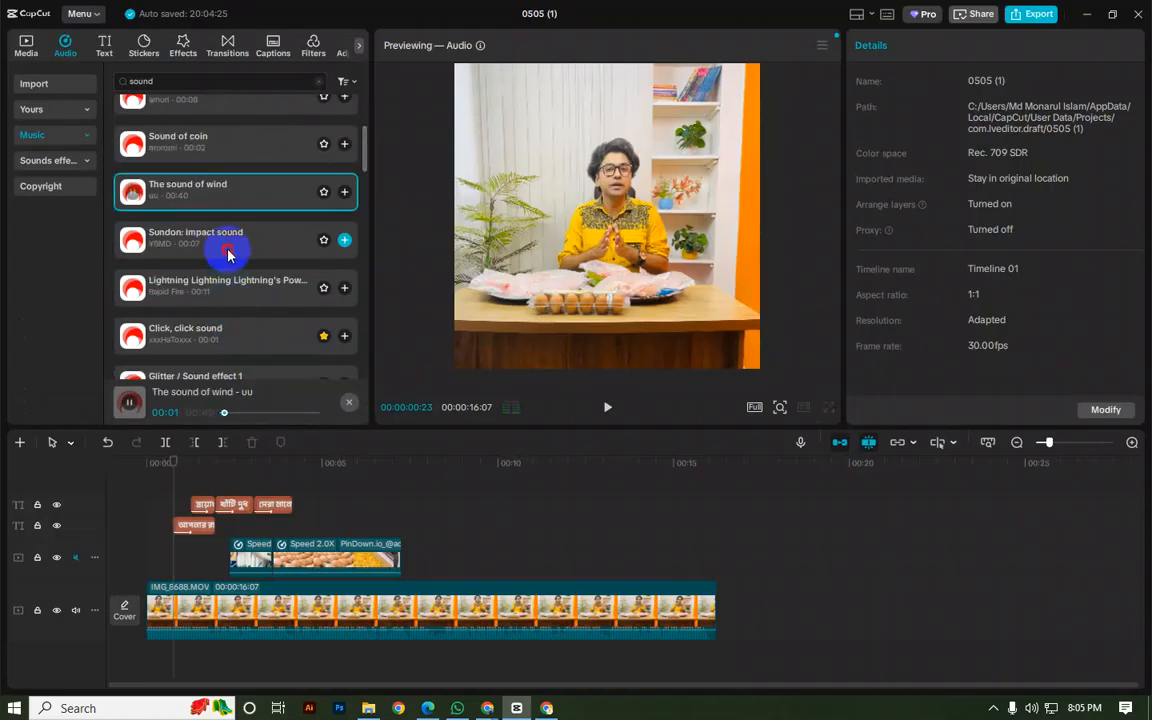
{"action": "left_click", "coordinate": [227, 247]}
{"action": "left_click", "coordinate": [255, 341]}
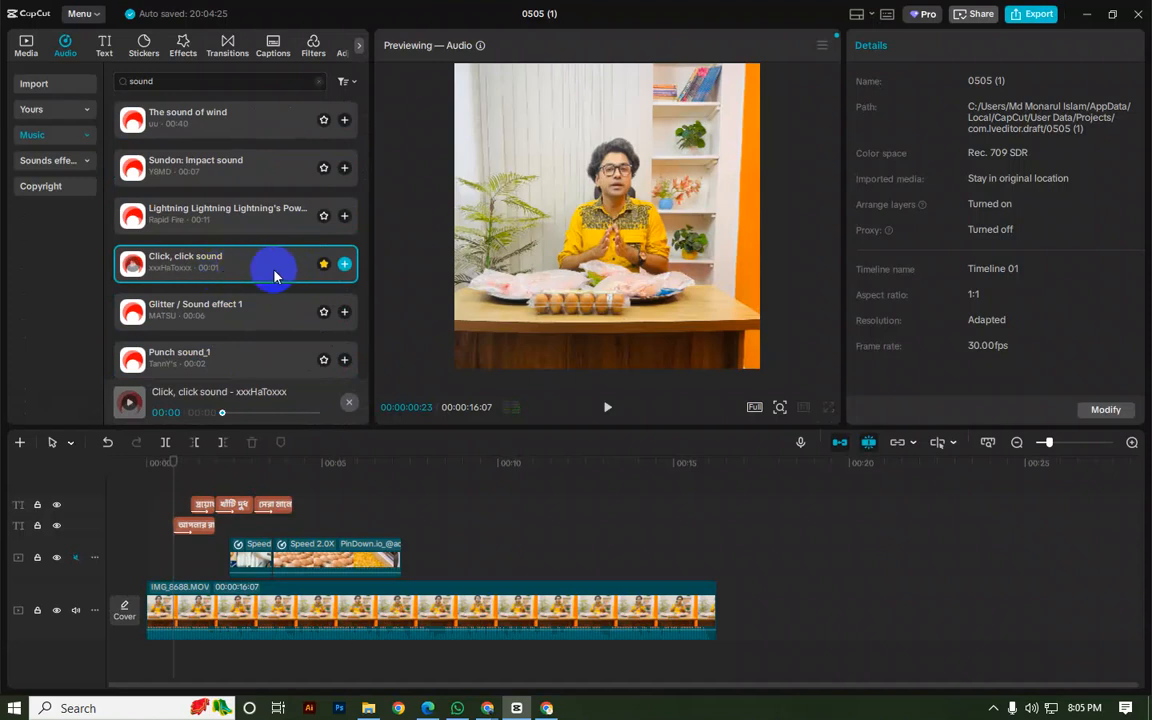
{"action": "left_click", "coordinate": [249, 308]}
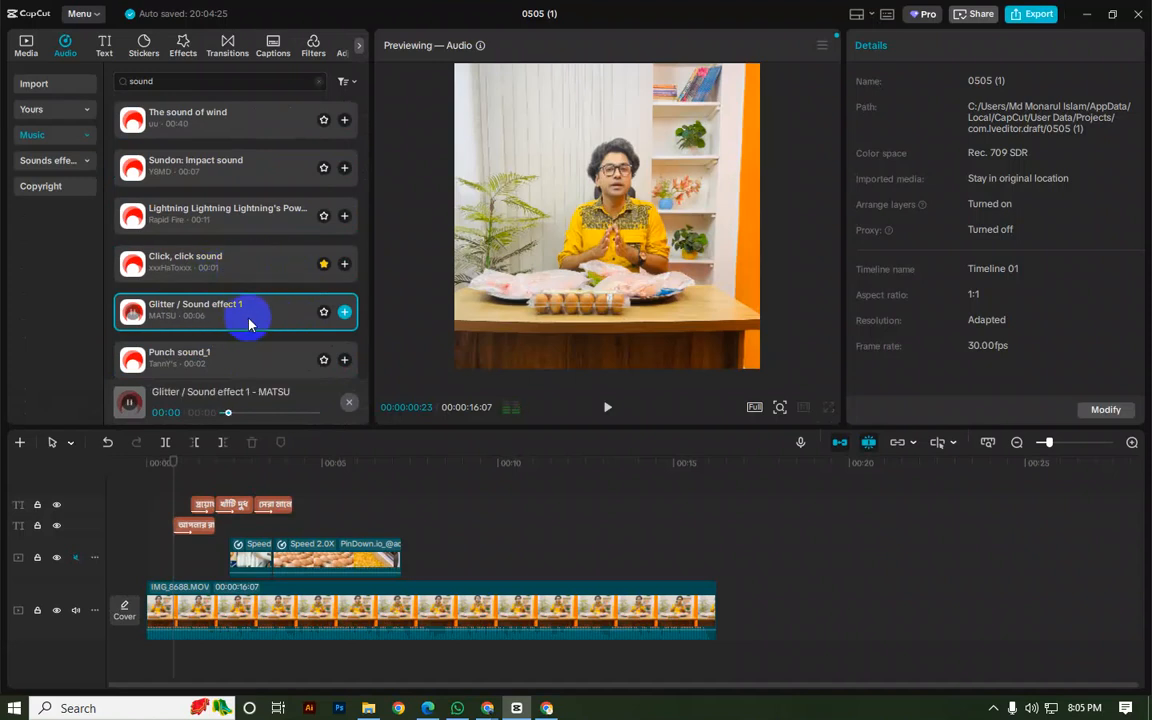
{"action": "left_click", "coordinate": [275, 265]}
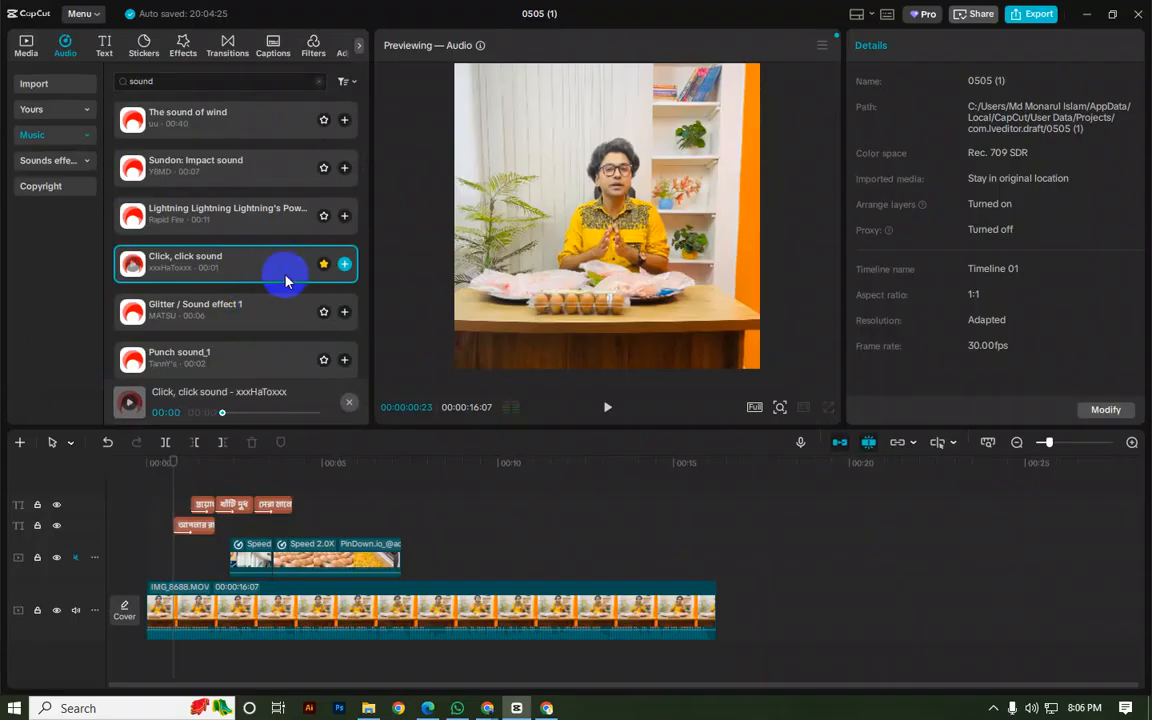
{"action": "left_click", "coordinate": [257, 348]}
Step: Add Click, click sound below the main video at 00:00:00:23, the first caption's start, and play it back
{"action": "scroll", "coordinate": [269, 262], "scroll_direction": "down", "scroll_amount": 3}
{"action": "scroll", "coordinate": [269, 265], "scroll_direction": "down", "scroll_amount": 12}
{"action": "scroll", "coordinate": [272, 265], "scroll_direction": "up", "scroll_amount": 14}
{"action": "left_click_drag", "start_coordinate": [312, 201], "coordinate": [176, 660]}
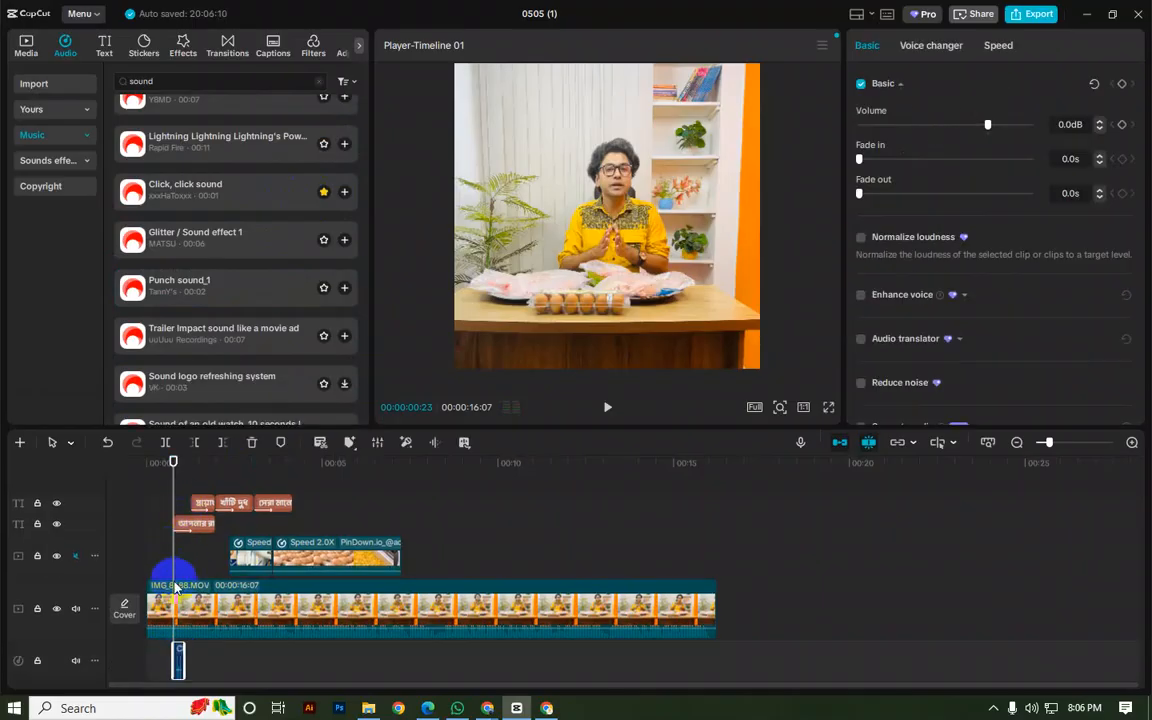
{"action": "left_click_drag", "start_coordinate": [186, 541], "coordinate": [193, 503]}
{"action": "left_click", "coordinate": [170, 492]}
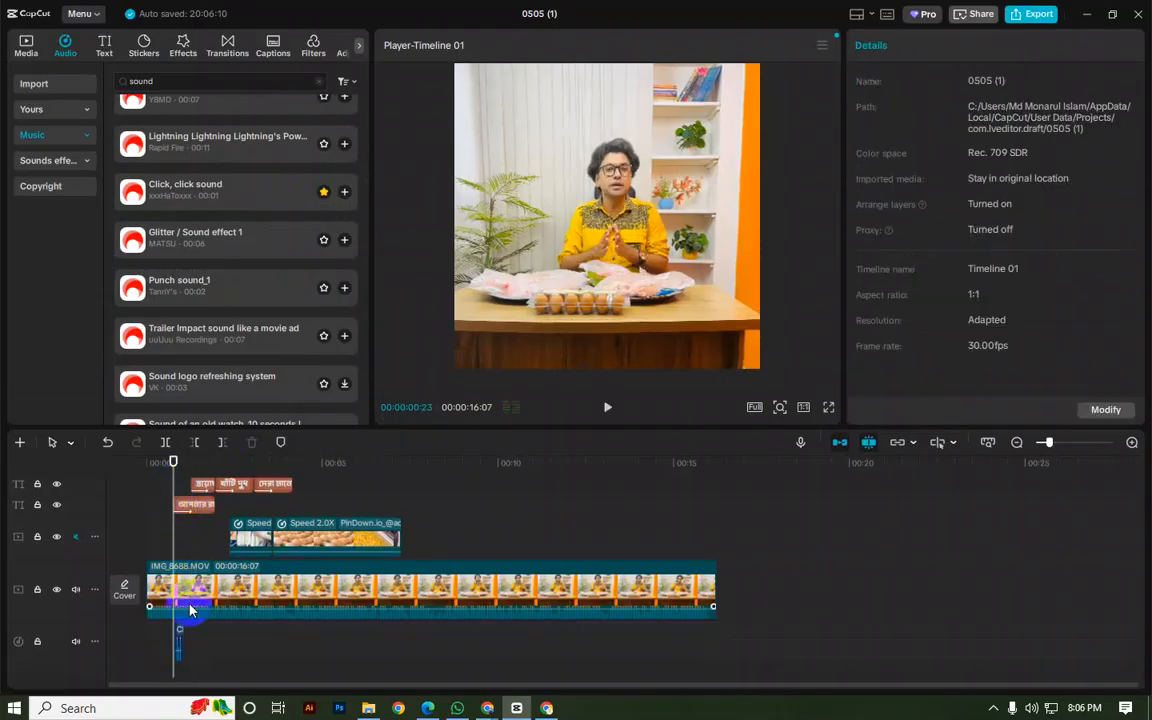
{"action": "key", "text": "space"}
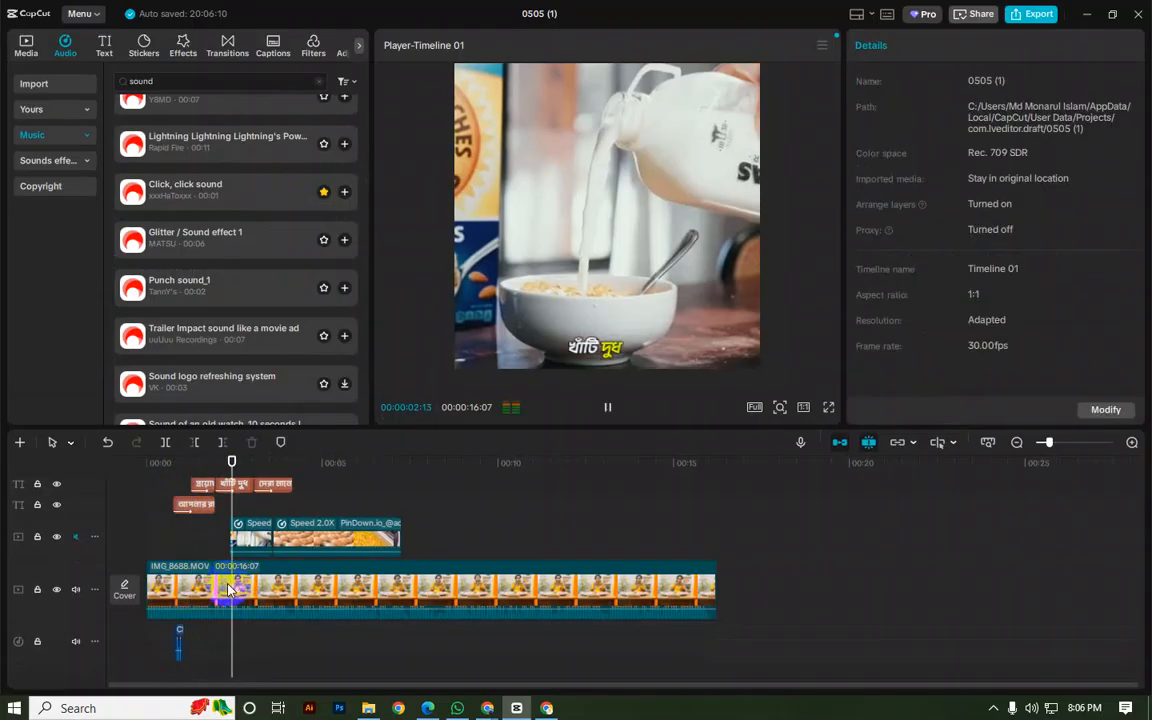
{"action": "key", "text": "space"}
Step: Duplicate the click sound clip at 00:00:02:04, near the start of the খাঁটি দুধ caption, and play it back
{"action": "scroll", "coordinate": [213, 571], "scroll_direction": "up", "scroll_amount": 1}
{"action": "left_click_drag", "start_coordinate": [229, 497], "coordinate": [222, 497]}
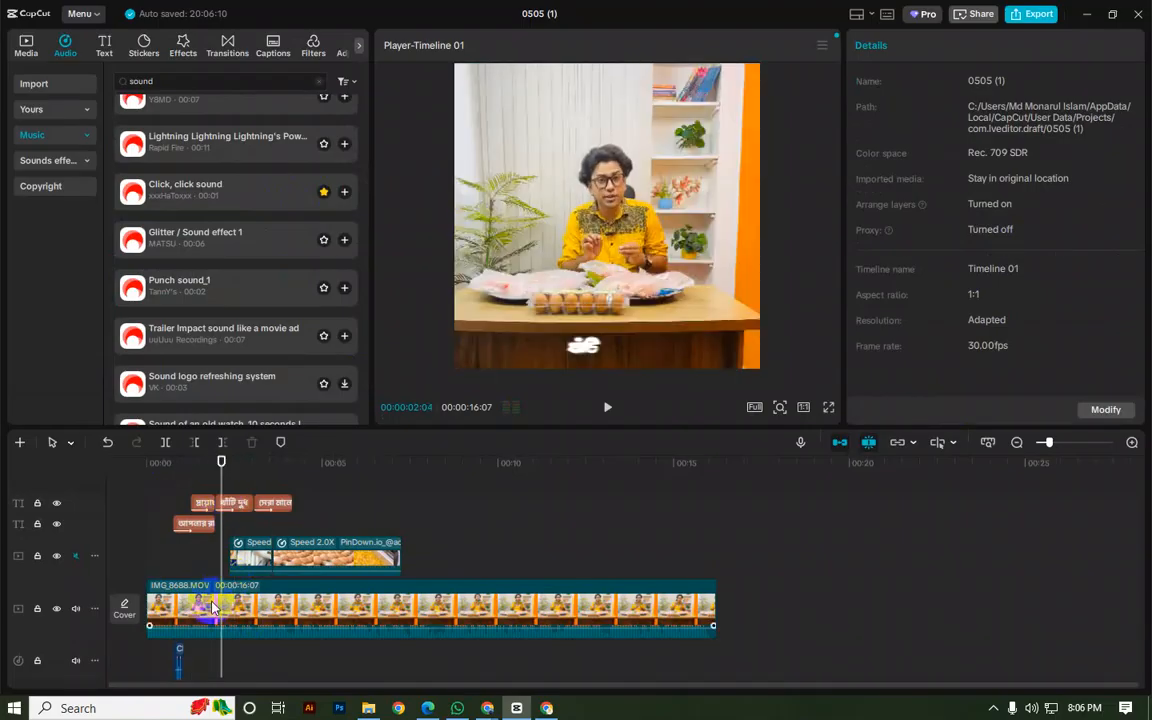
{"action": "left_click", "coordinate": [180, 668]}
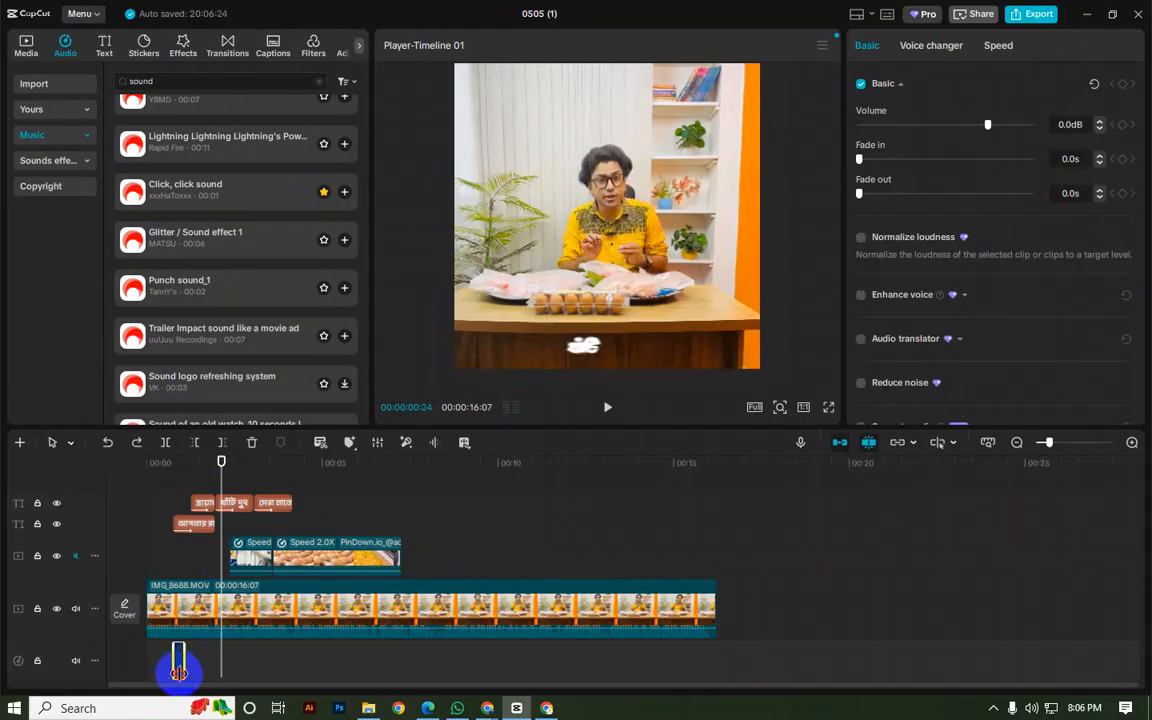
{"action": "scroll", "coordinate": [258, 653], "scroll_direction": "up", "scroll_amount": 2}
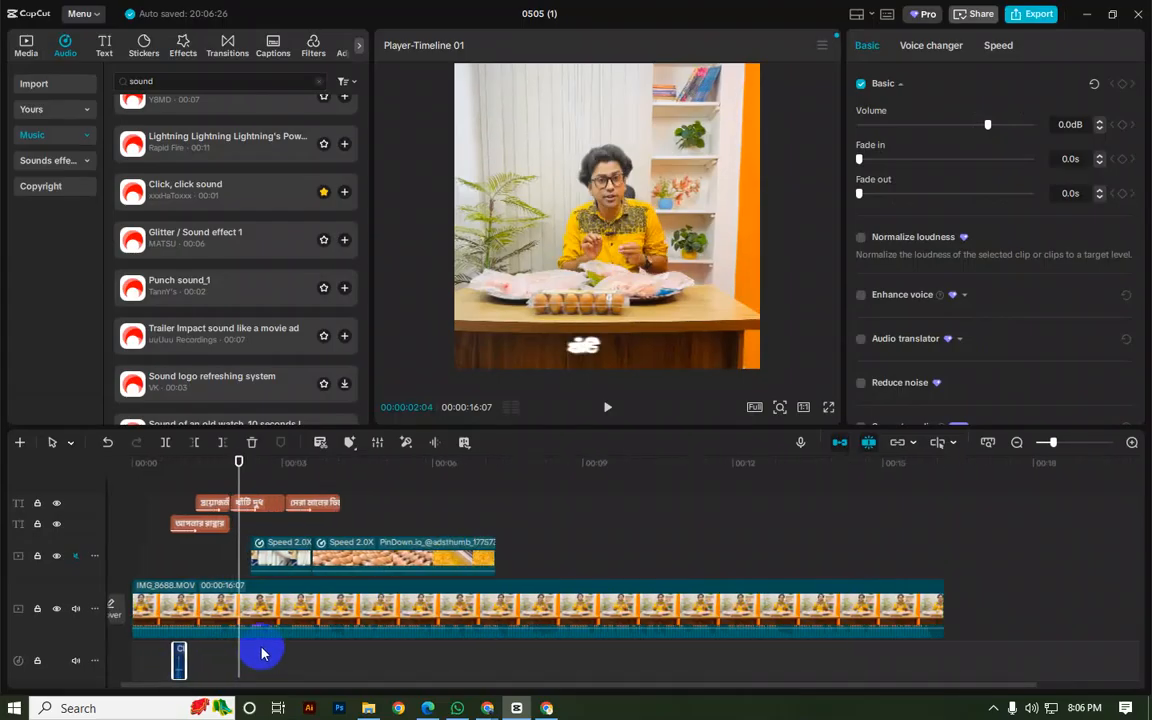
{"action": "scroll", "coordinate": [261, 653], "scroll_direction": "down", "scroll_amount": 1}
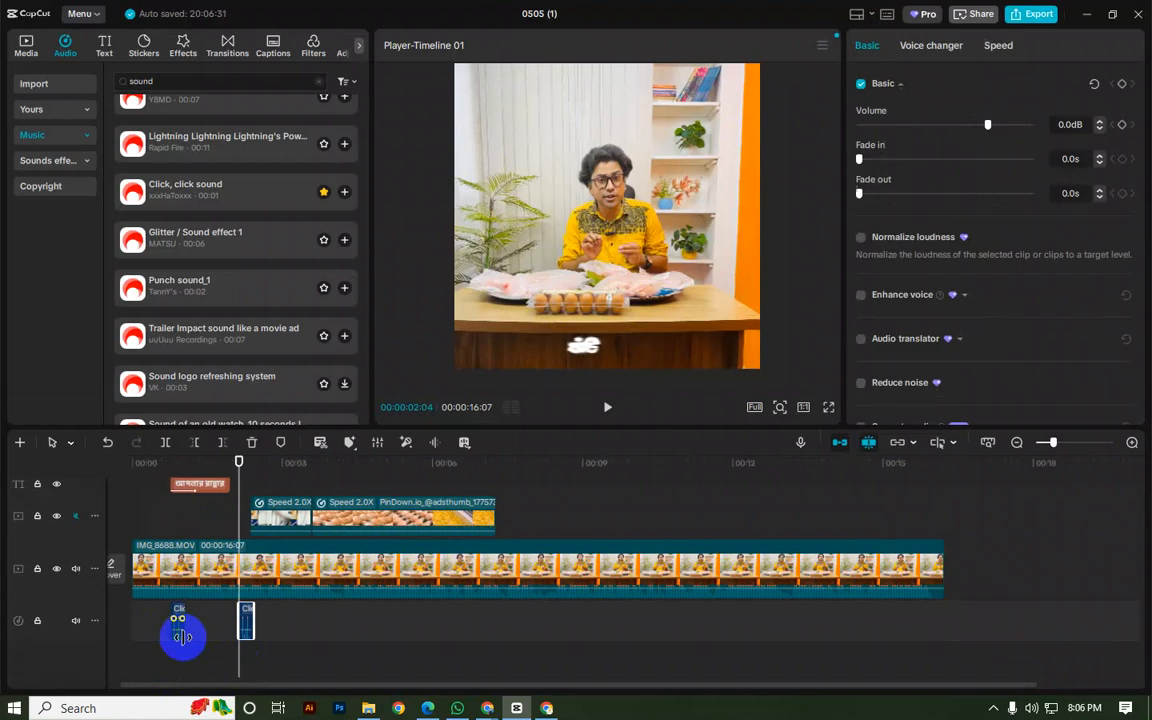
{"action": "left_click", "coordinate": [295, 619]}
{"action": "left_click", "coordinate": [226, 618]}
{"action": "key", "text": "space"}
{"action": "key", "text": "space"}
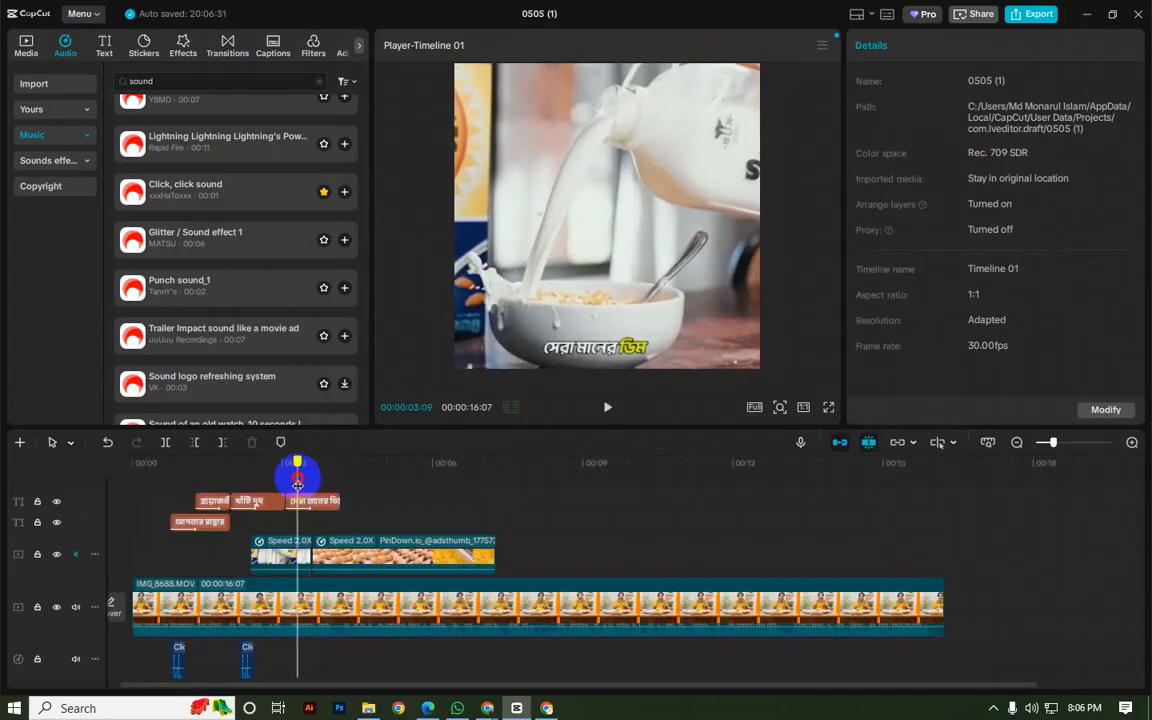
Step: Paste another copy of the click sound at 00:00:03:02, where the সেরা মানের ডিম caption starts, and play back the clicks
{"action": "left_click_drag", "start_coordinate": [298, 483], "coordinate": [287, 470]}
{"action": "key", "text": "ctrl+z"}
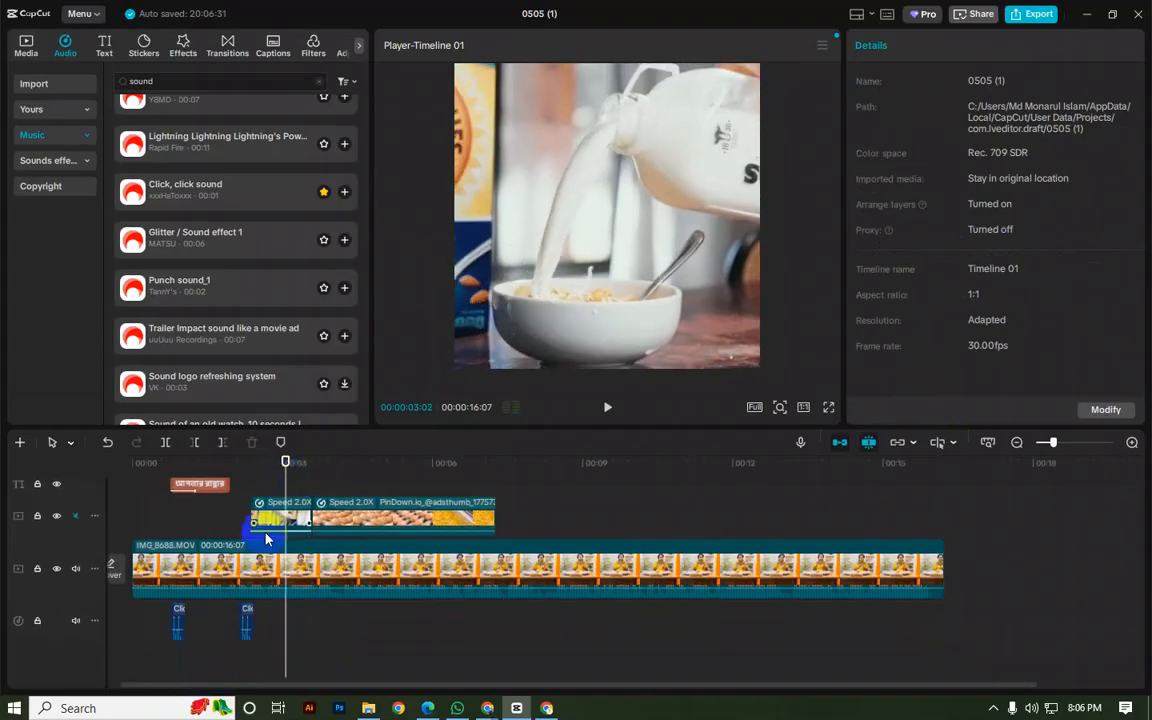
{"action": "left_click", "coordinate": [247, 628]}
{"action": "key", "text": "ctrl+c"}
{"action": "key", "text": "ctrl+v"}
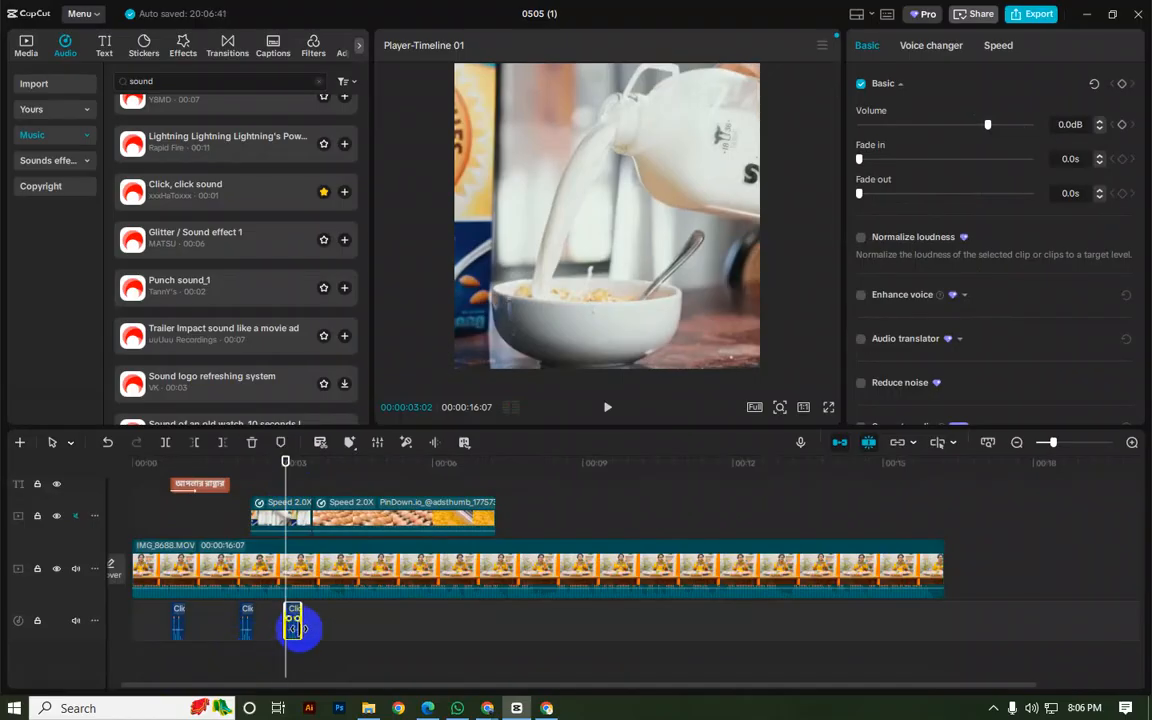
{"action": "left_click", "coordinate": [149, 617]}
{"action": "key", "text": "space"}
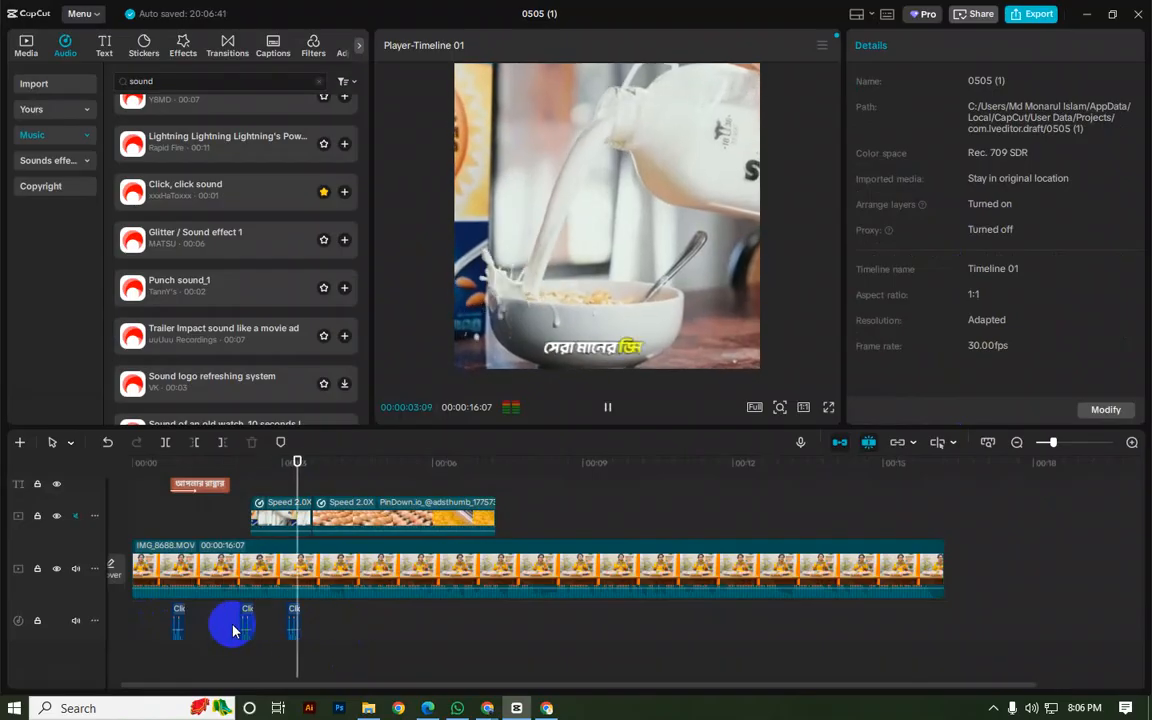
Step: Paste a copy of the first click sound at about 00:00:01:12, delete the original at 00:00:00:23, and play back the clicks
{"action": "left_click", "coordinate": [149, 622]}
{"action": "key", "text": "space"}
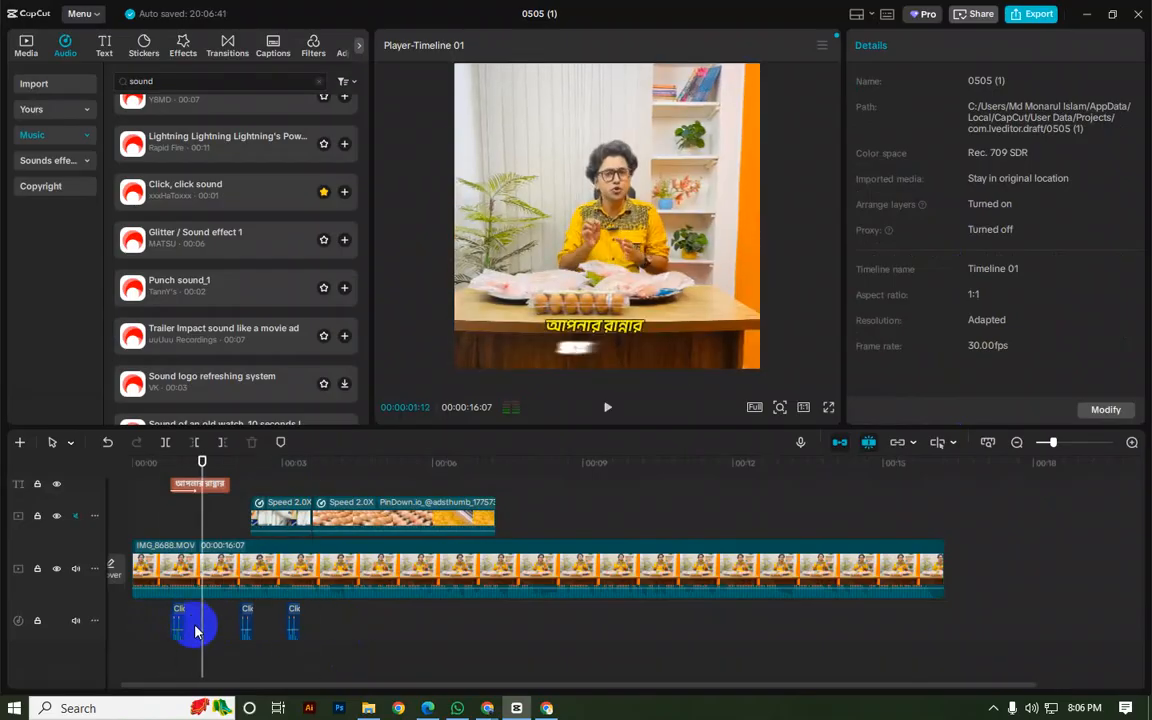
{"action": "left_click", "coordinate": [180, 630]}
{"action": "key", "text": "ctrl+c"}
{"action": "key", "text": "ctrl+v"}
{"action": "left_click", "coordinate": [147, 634]}
{"action": "left_click", "coordinate": [182, 627]}
{"action": "key", "text": "Delete"}
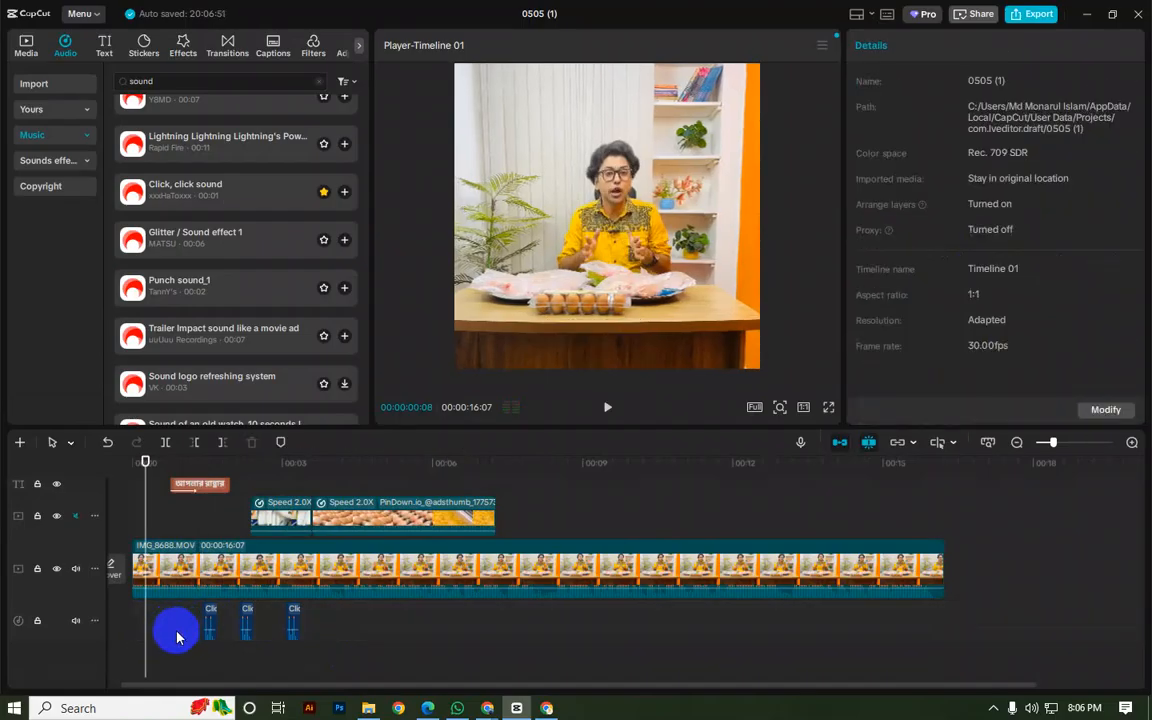
{"action": "key", "text": "space"}
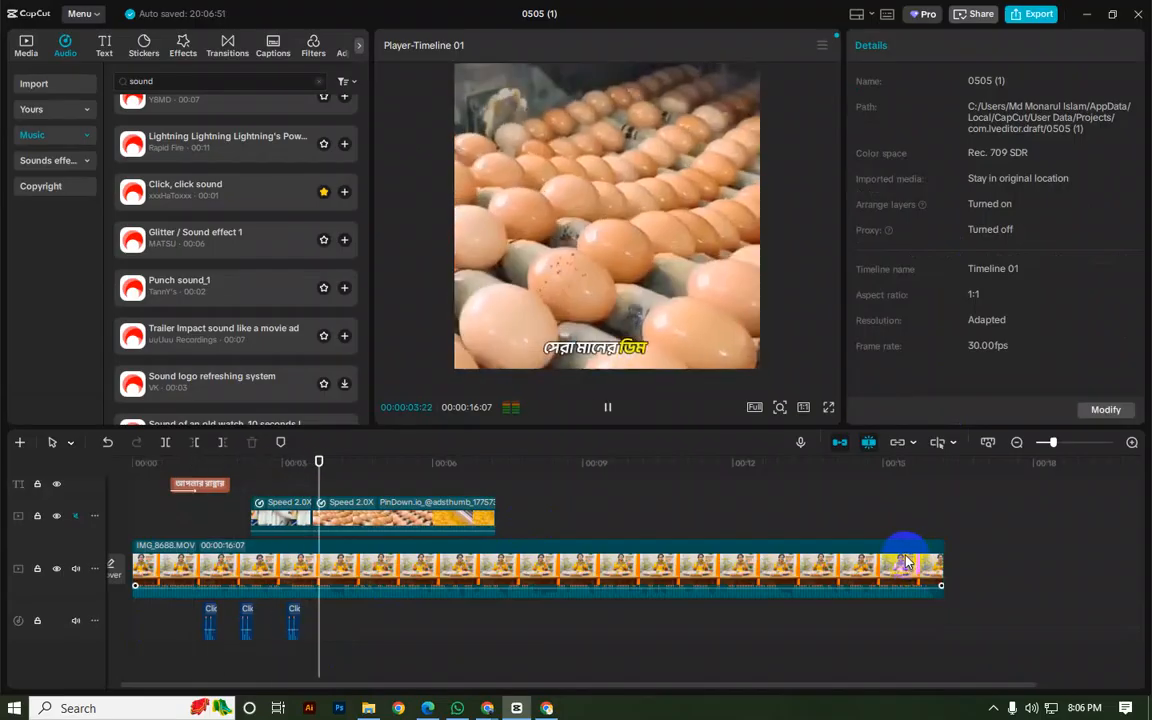
{"action": "scroll", "coordinate": [600, 575], "scroll_direction": "up", "scroll_amount": 1}
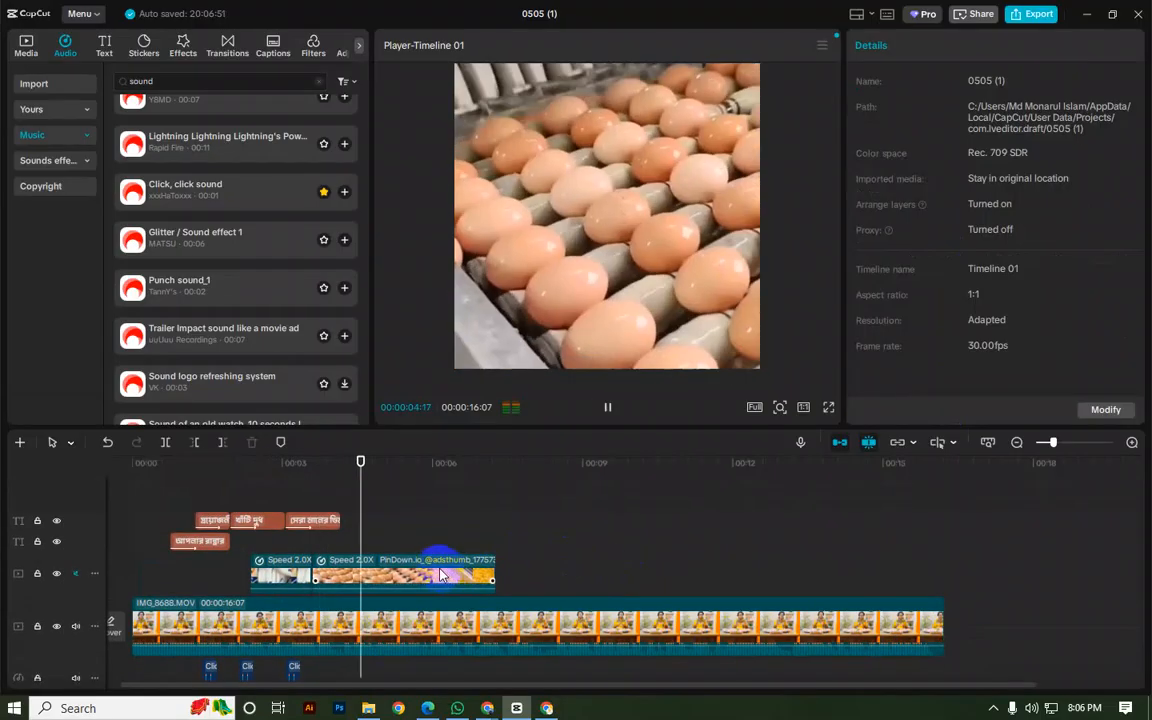
{"action": "key", "text": "space"}
Step: Apply the Fade In entrance animation to the milk clip and play it back
{"action": "left_click", "coordinate": [210, 508]}
{"action": "left_click", "coordinate": [250, 577]}
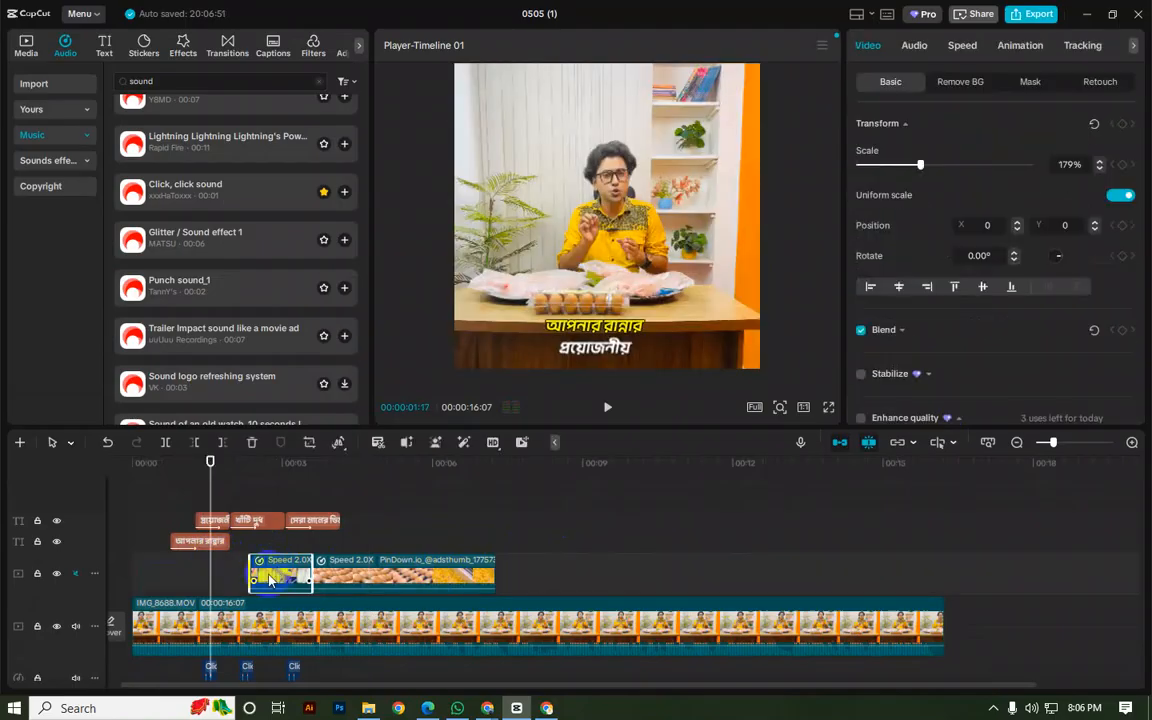
{"action": "key", "text": "space"}
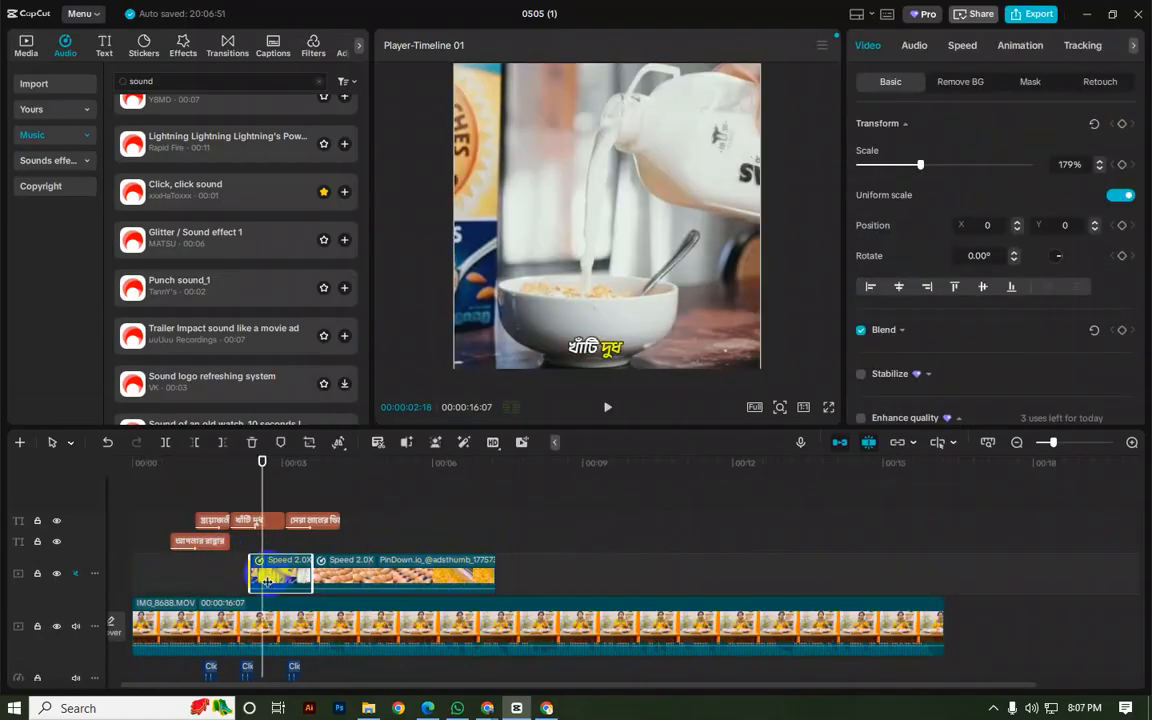
{"action": "left_click", "coordinate": [1020, 45]}
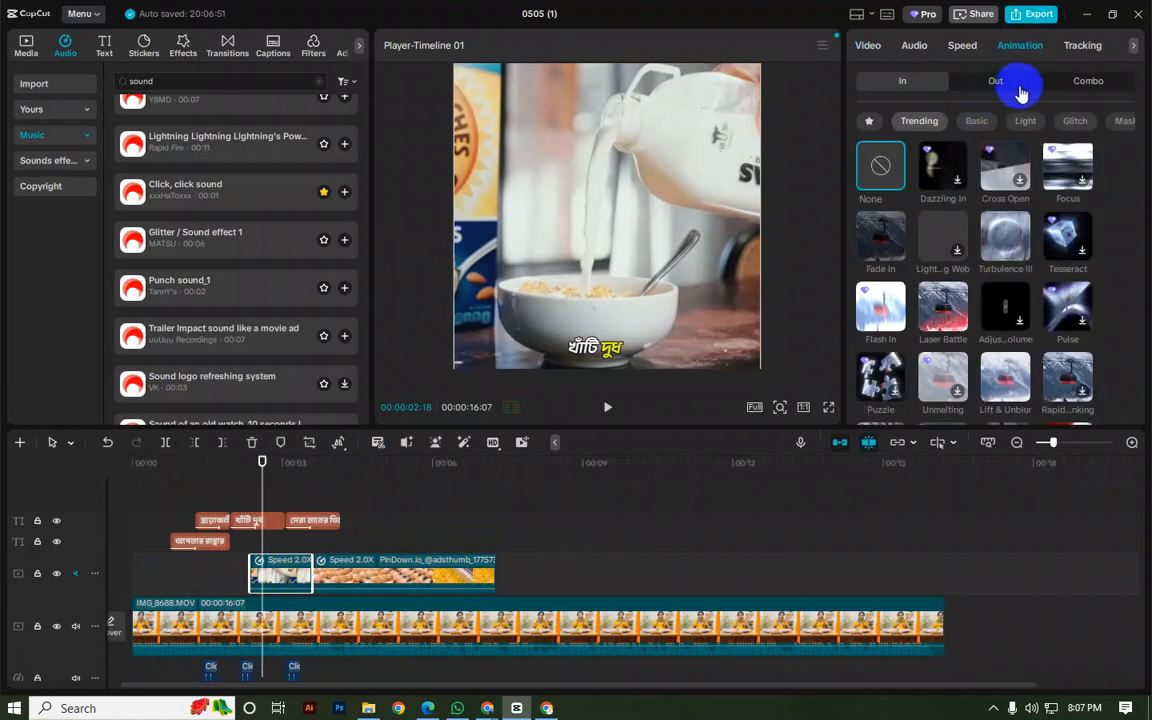
{"action": "left_click", "coordinate": [886, 248]}
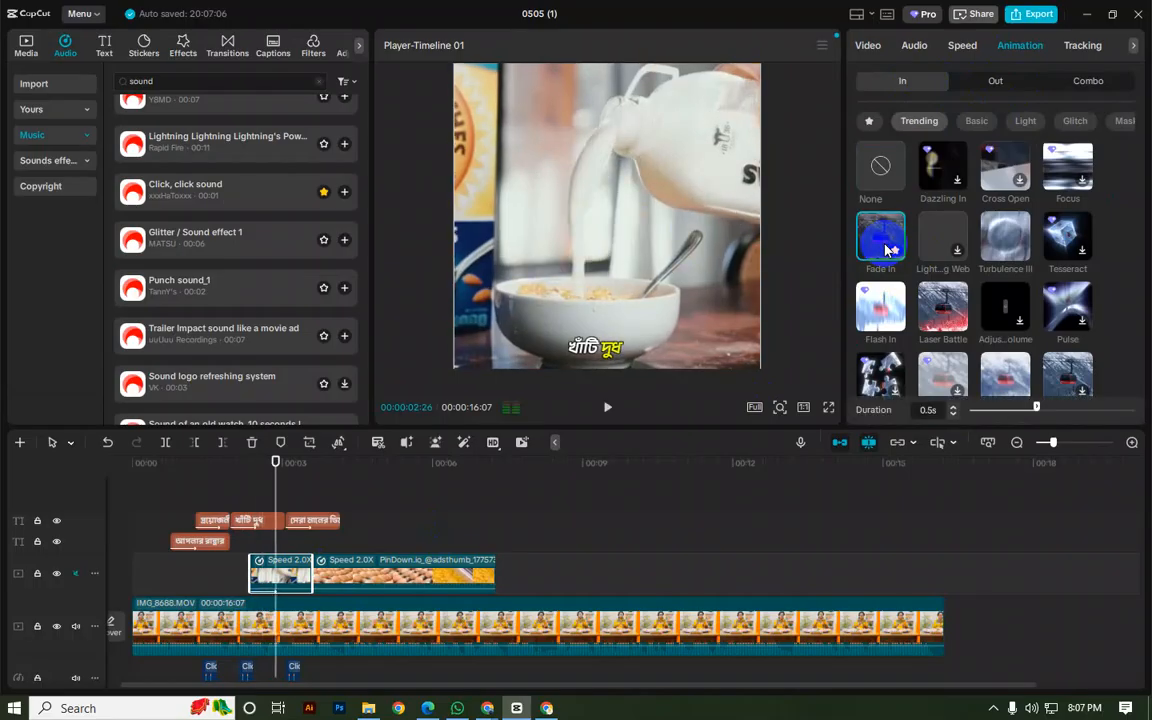
{"action": "key", "text": "space"}
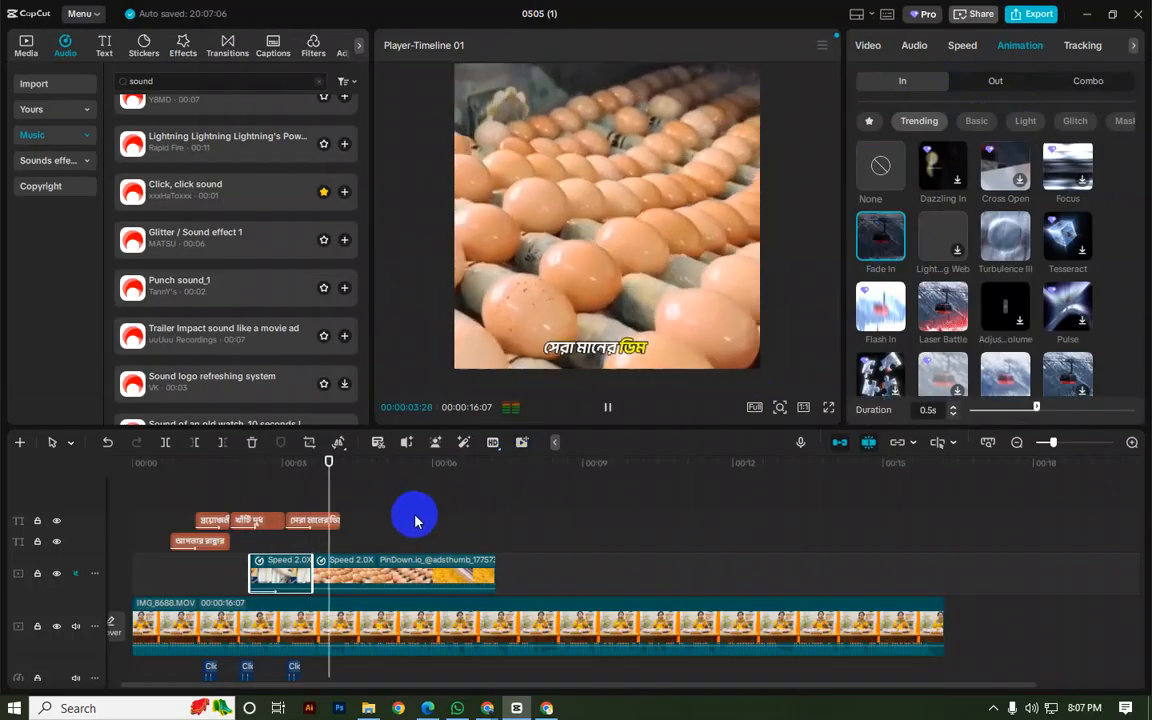
{"action": "key", "text": "space"}
Step: Select the egg clip and browse the trending entrance animations available for it
{"action": "left_click", "coordinate": [362, 577]}
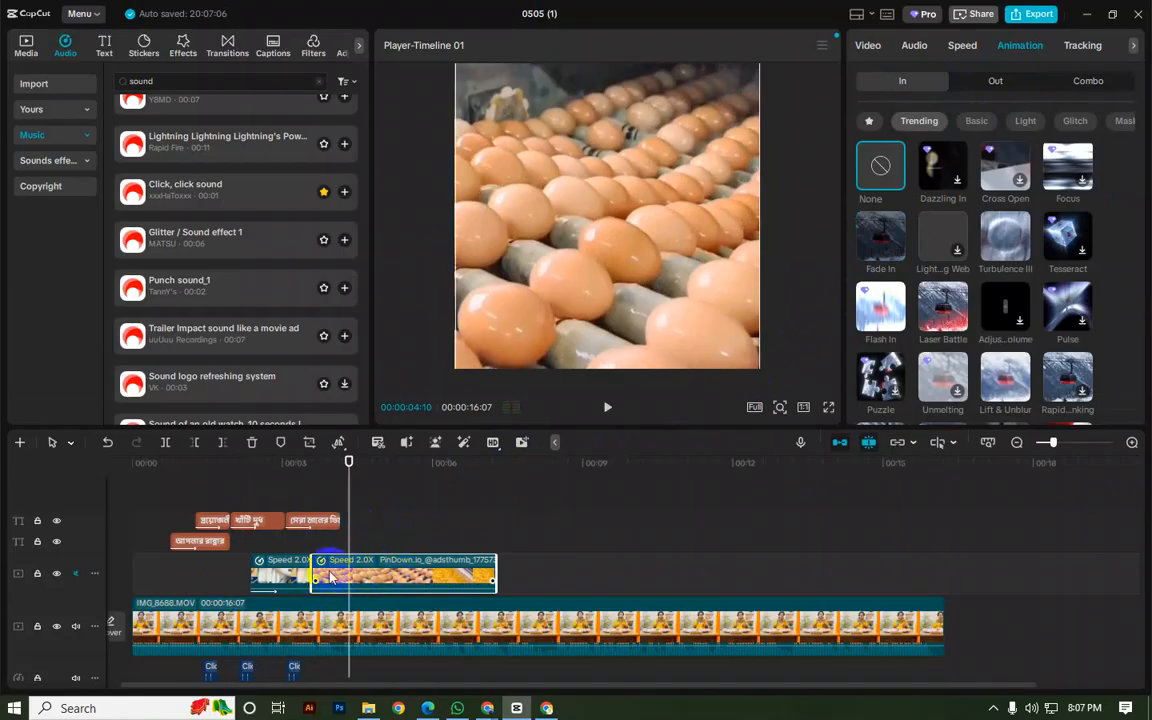
{"action": "left_click_drag", "start_coordinate": [348, 541], "coordinate": [430, 549]}
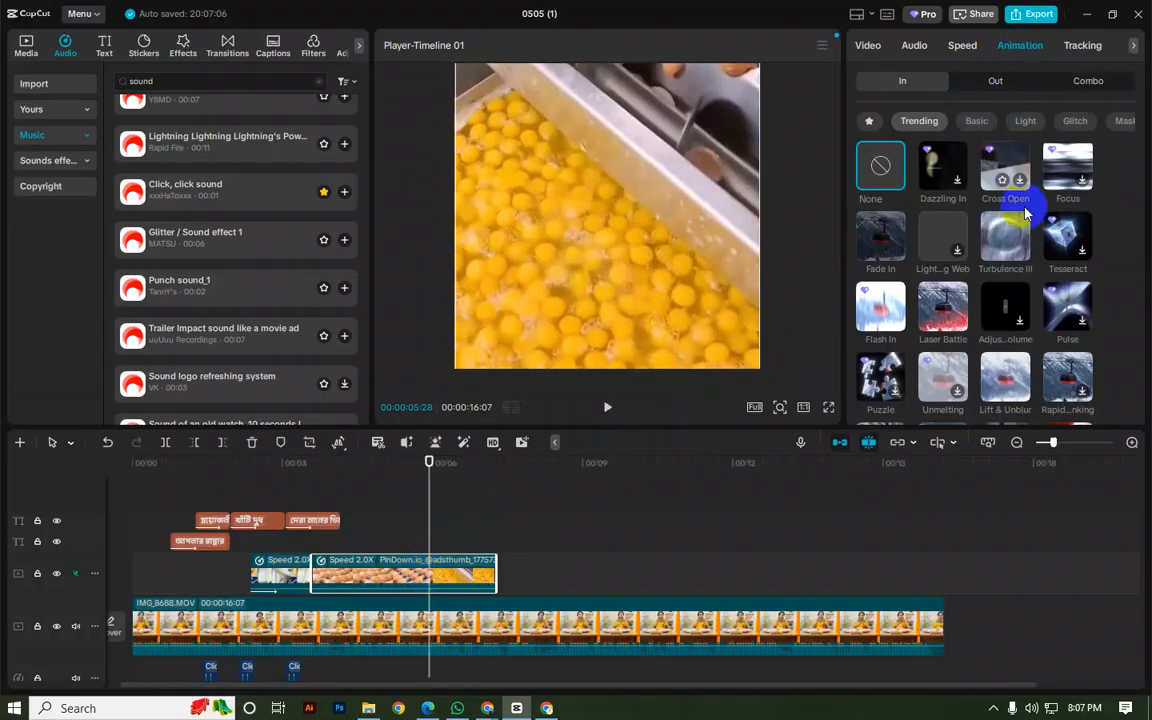
{"action": "scroll", "coordinate": [1008, 165], "scroll_direction": "down", "scroll_amount": 3}
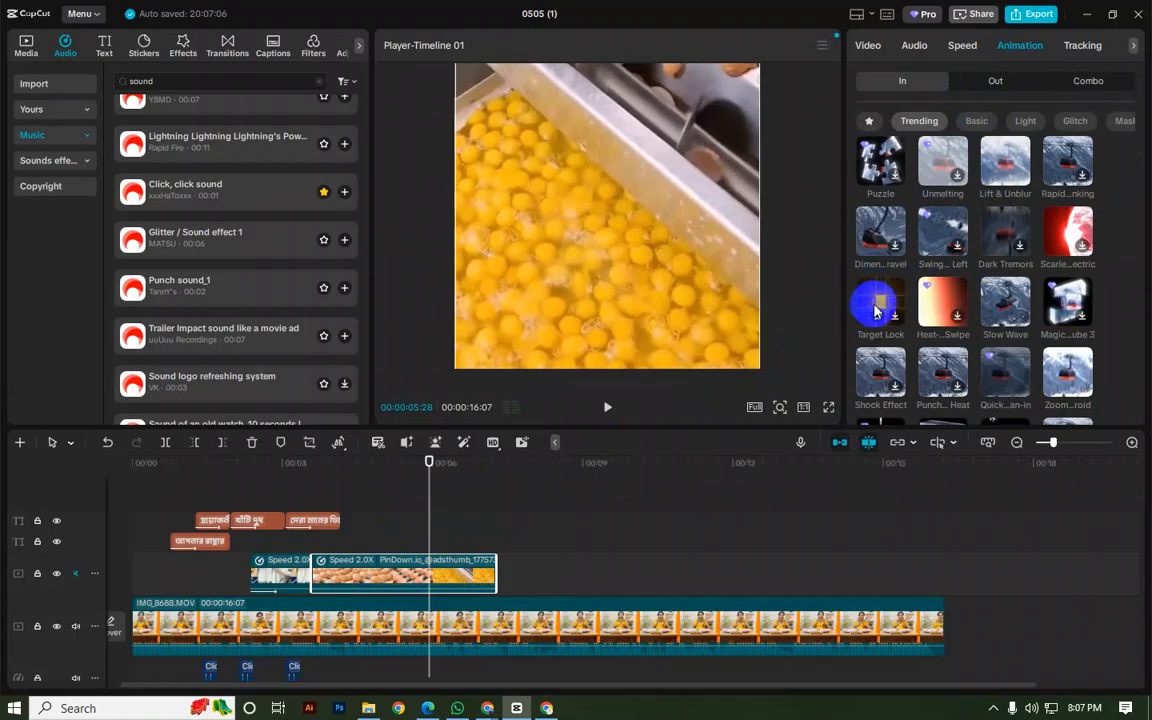
{"action": "scroll", "coordinate": [880, 308], "scroll_direction": "down", "scroll_amount": 2}
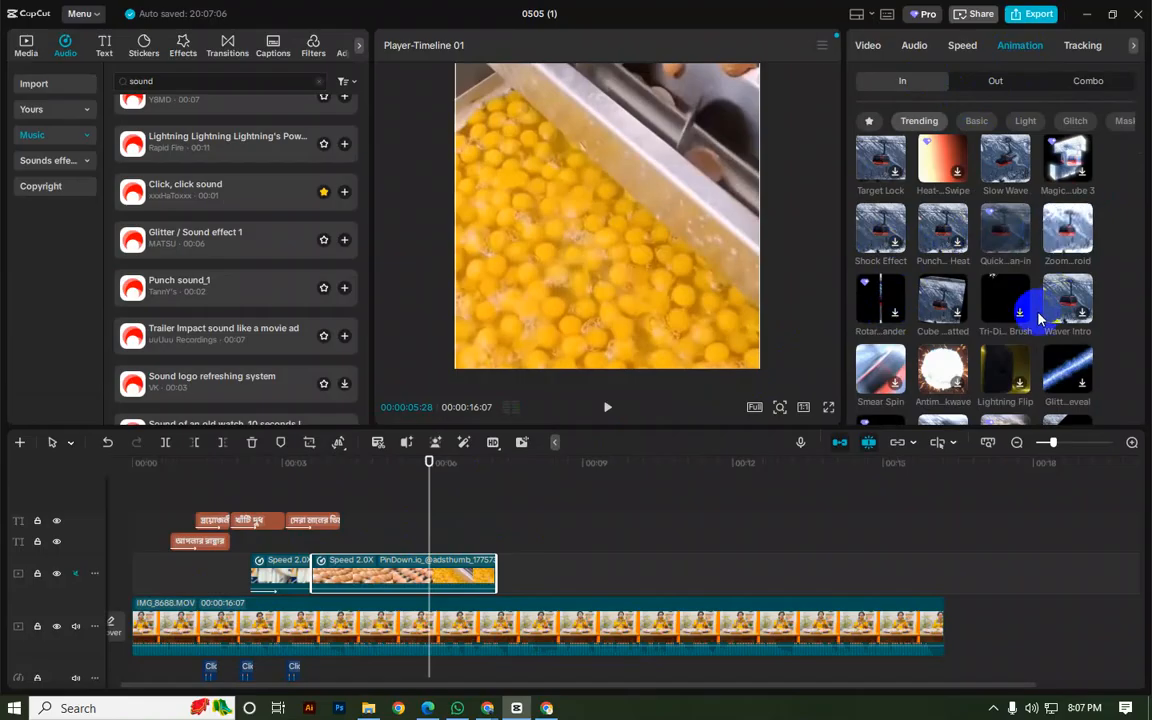
{"action": "scroll", "coordinate": [951, 290], "scroll_direction": "down", "scroll_amount": 2}
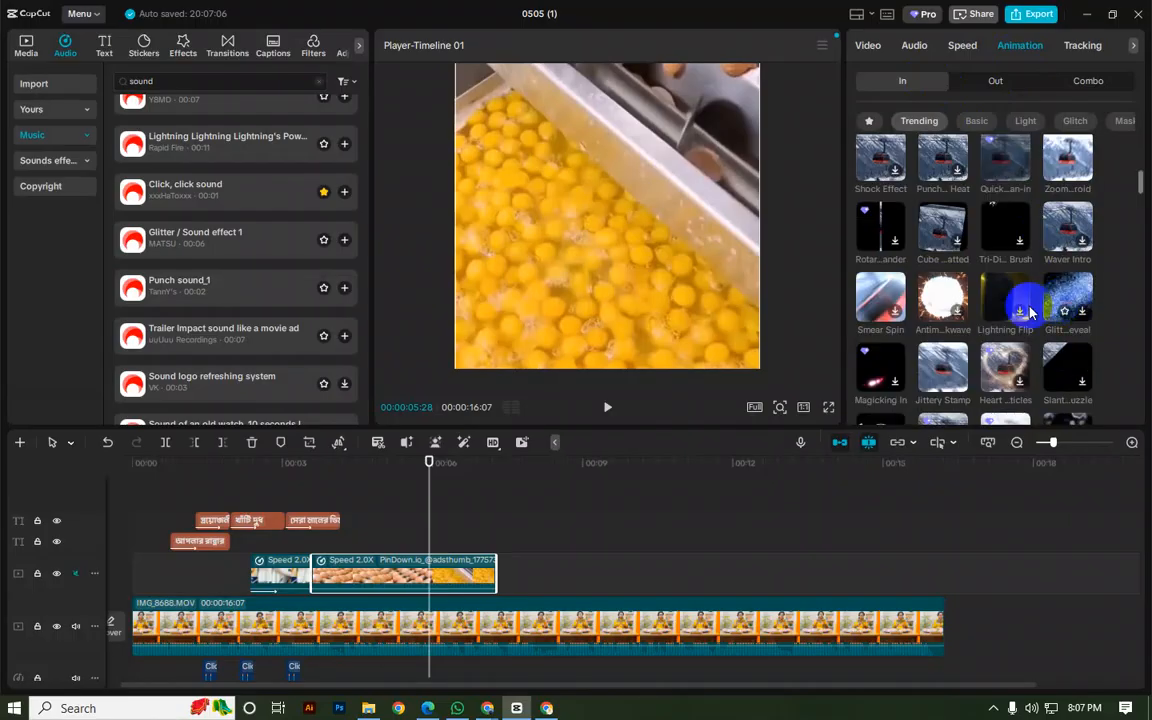
{"action": "scroll", "coordinate": [962, 366], "scroll_direction": "down", "scroll_amount": 3}
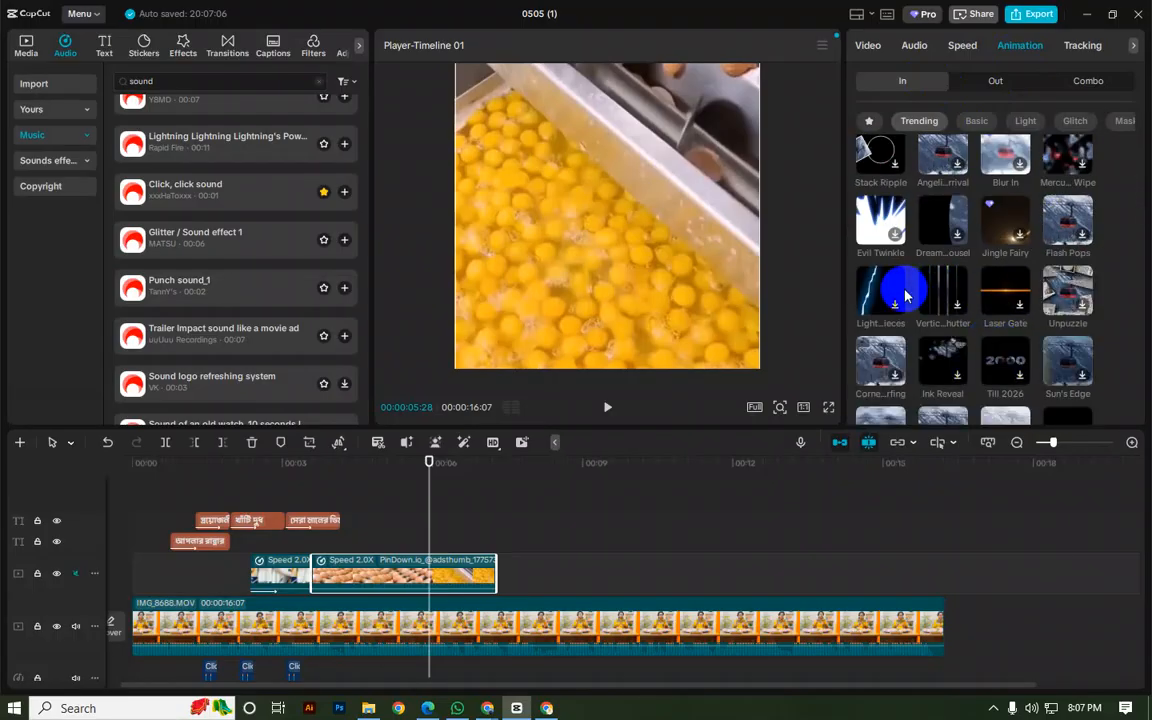
{"action": "scroll", "coordinate": [885, 360], "scroll_direction": "down", "scroll_amount": 1}
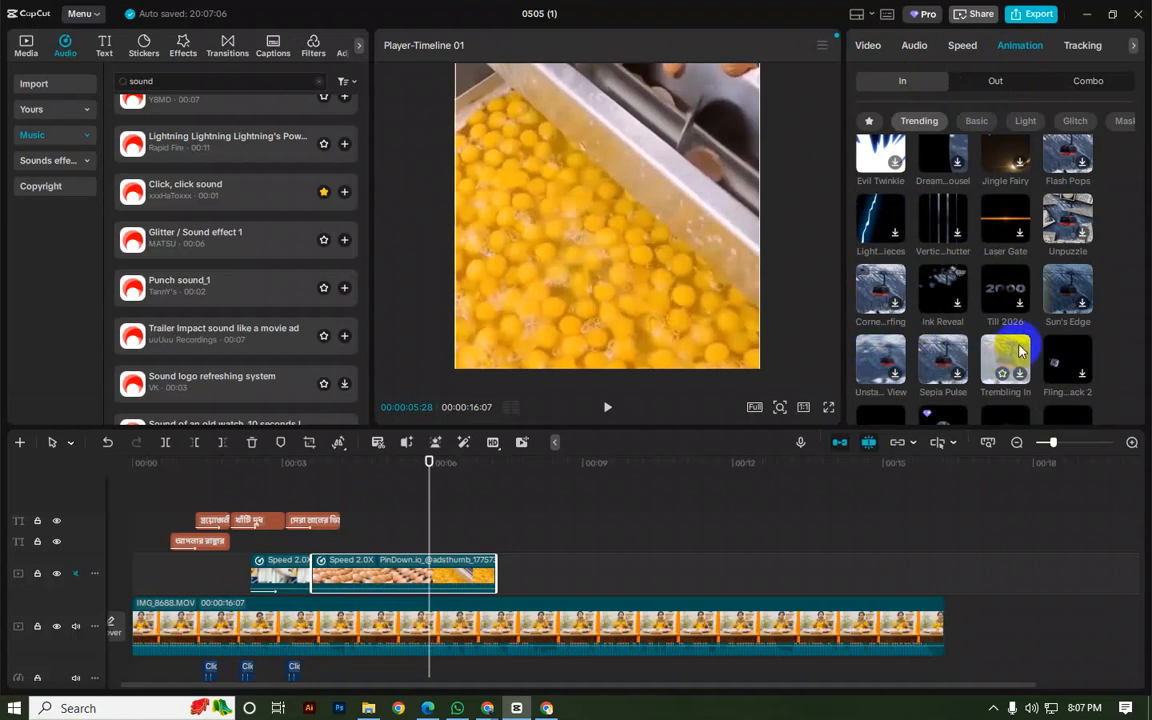
{"action": "scroll", "coordinate": [1041, 334], "scroll_direction": "down", "scroll_amount": 4}
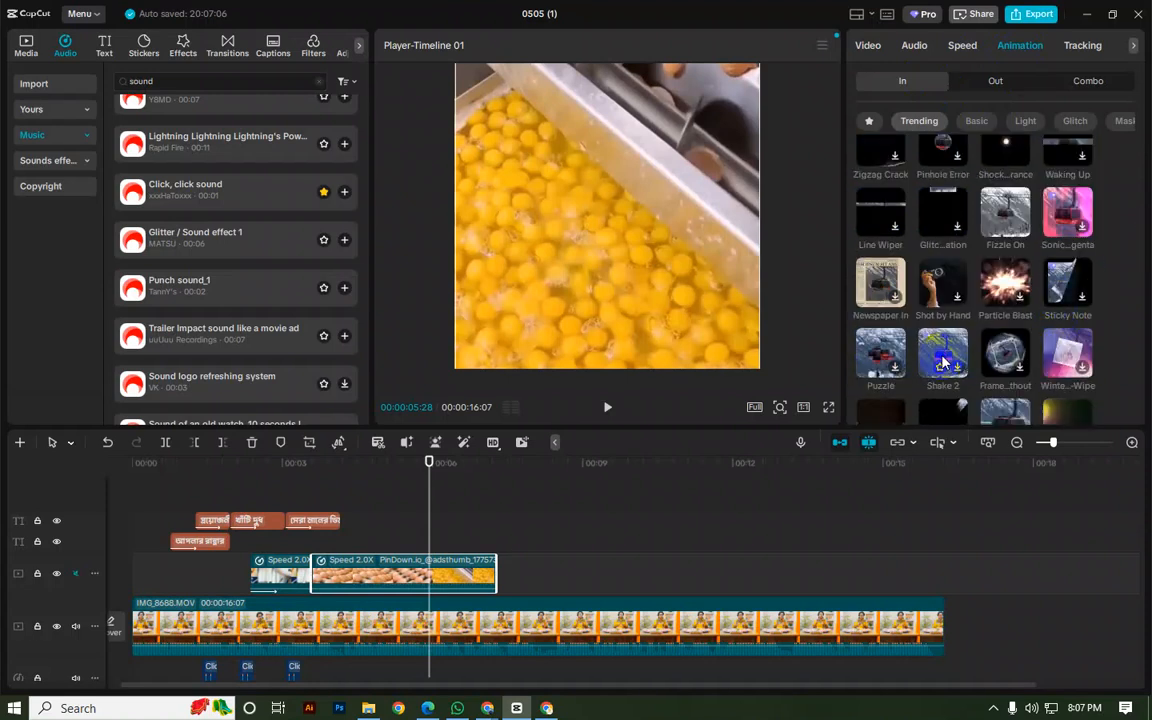
{"action": "scroll", "coordinate": [1120, 350], "scroll_direction": "down", "scroll_amount": 5}
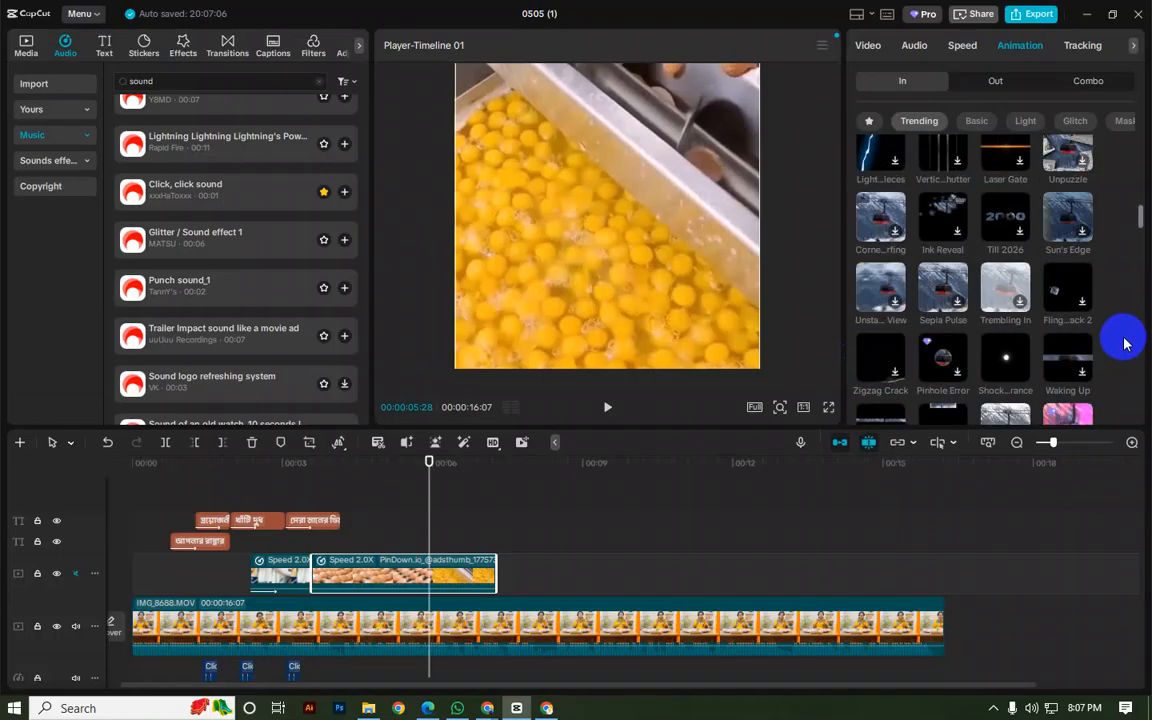
{"action": "left_click_drag", "start_coordinate": [1145, 202], "coordinate": [1131, 97]}
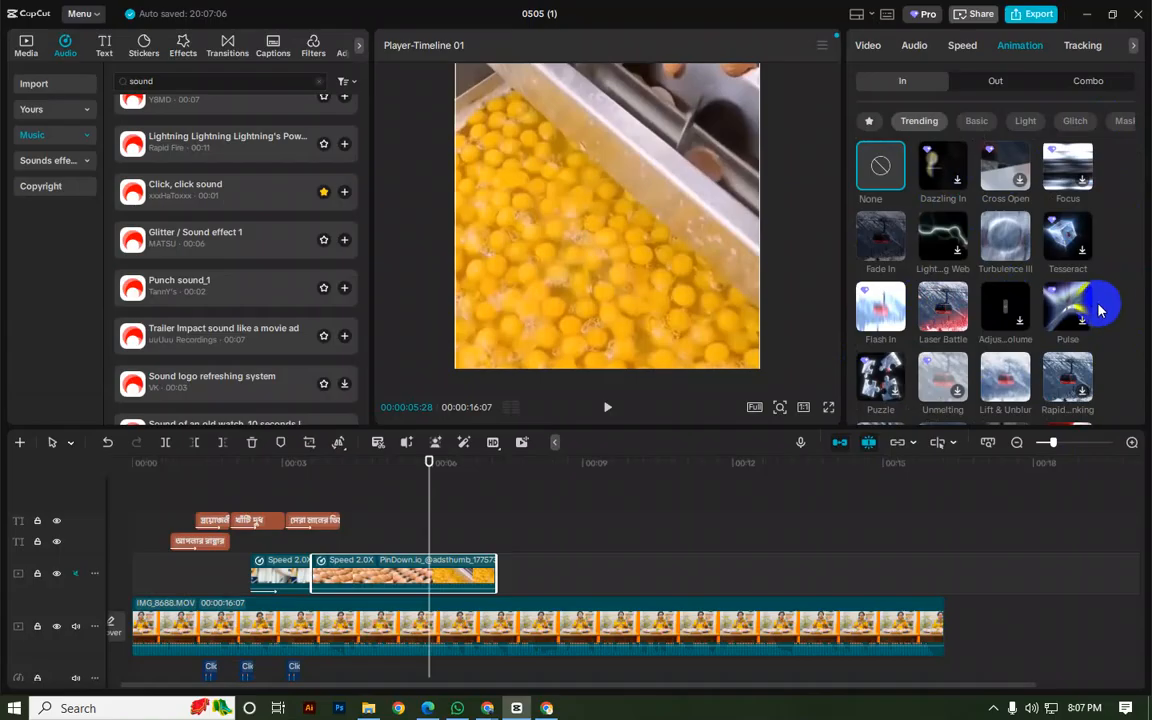
Step: Try the Rapid…nking entrance animation on the egg clip and play it back
{"action": "left_click", "coordinate": [1048, 385]}
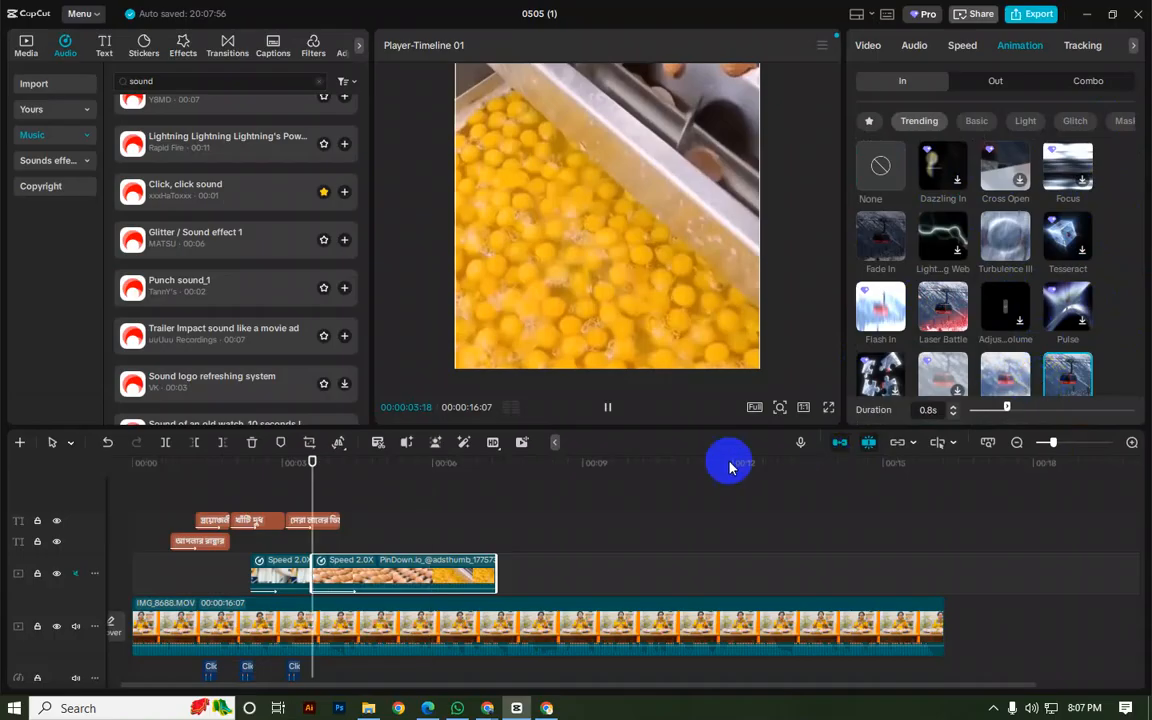
{"action": "key", "text": "space"}
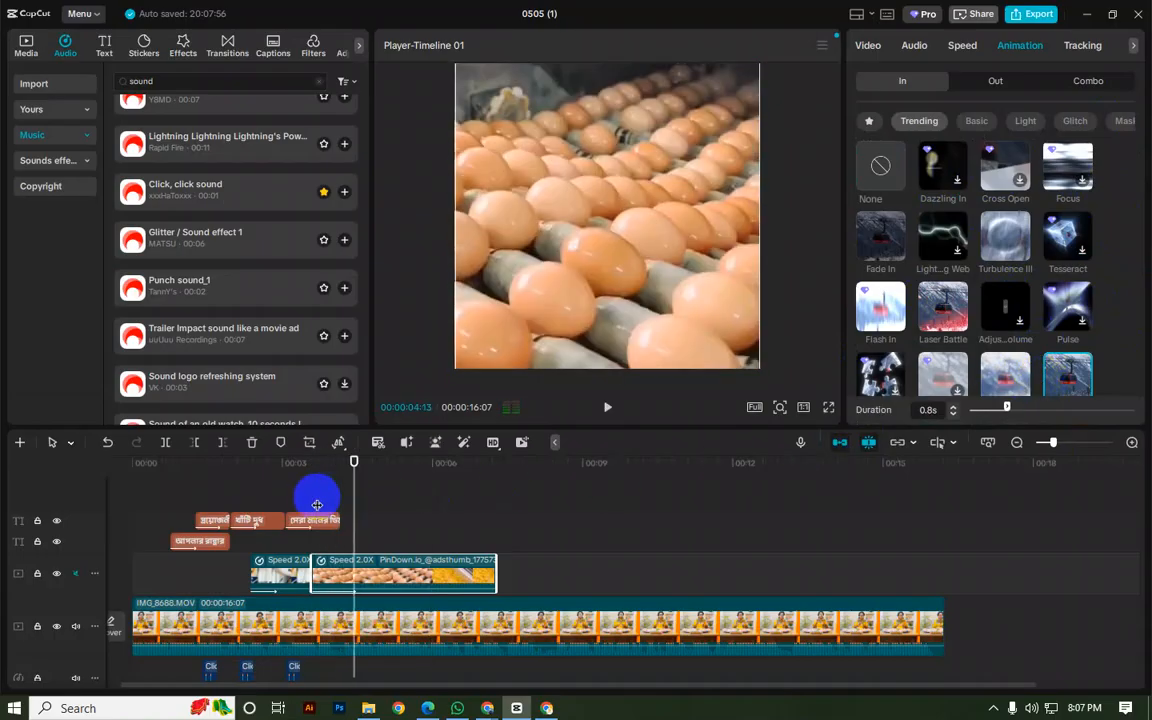
{"action": "left_click", "coordinate": [307, 506]}
{"action": "key", "text": "space"}
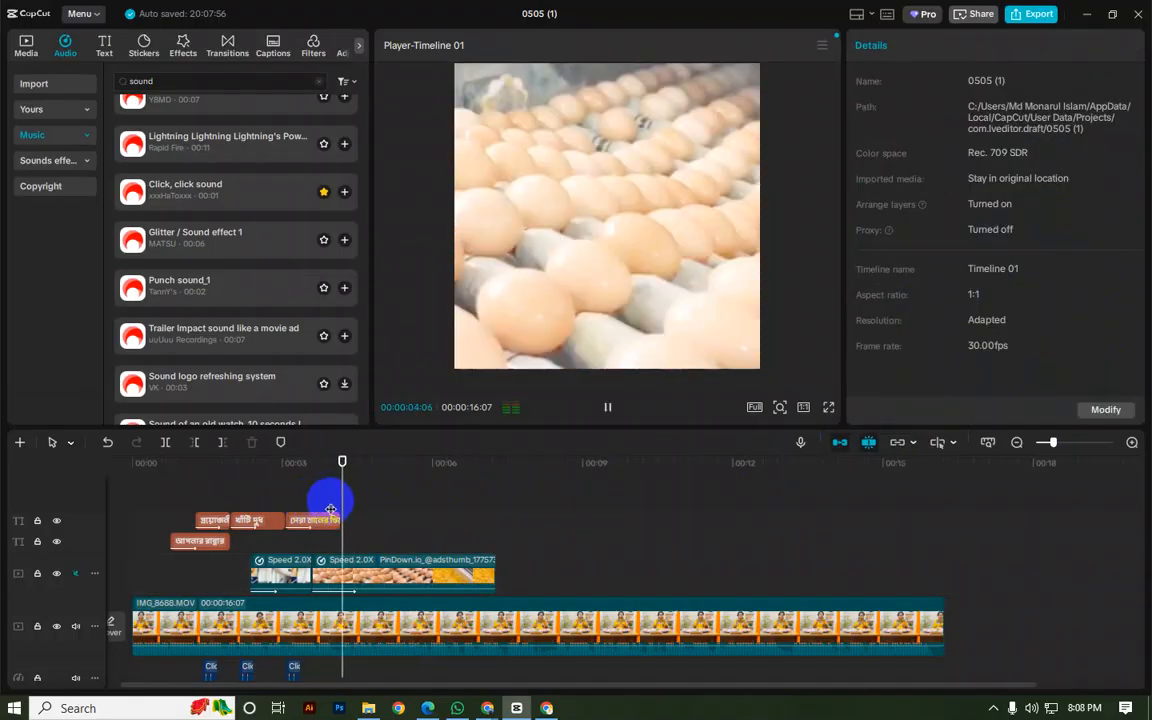
{"action": "key", "text": "space"}
Step: Try Fade In as the egg clip's entrance animation, play it back, and remove the animation again
{"action": "left_click", "coordinate": [346, 563]}
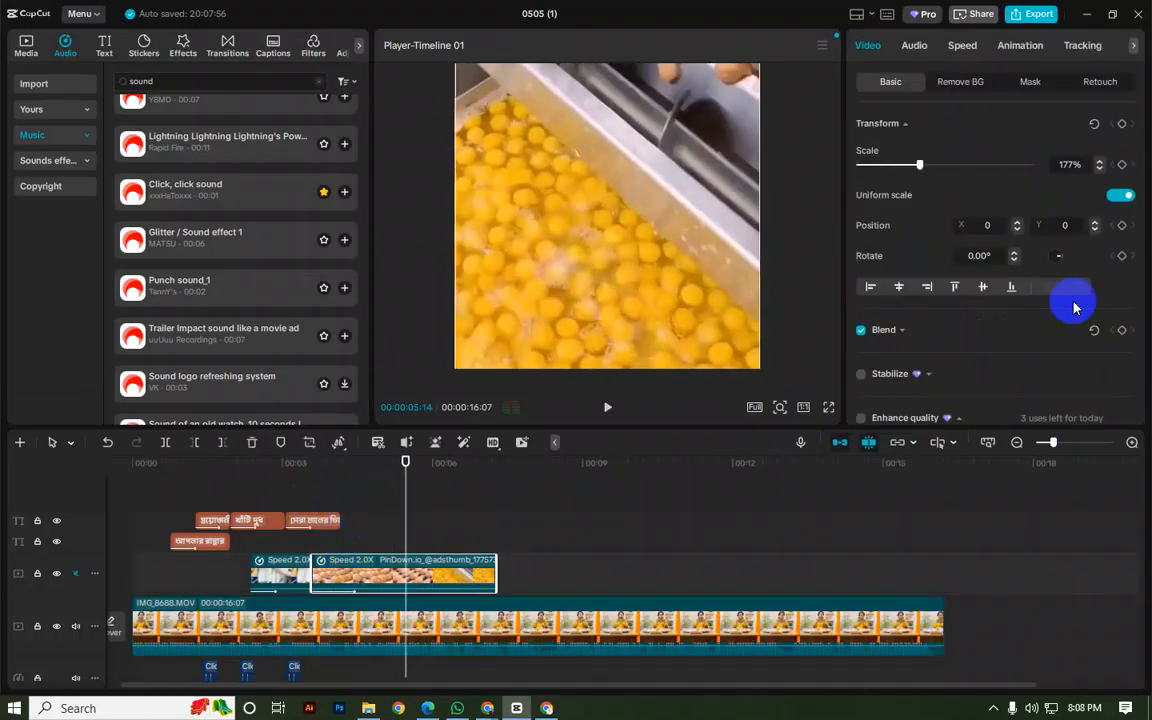
{"action": "left_click", "coordinate": [1015, 50]}
{"action": "left_click", "coordinate": [895, 244]}
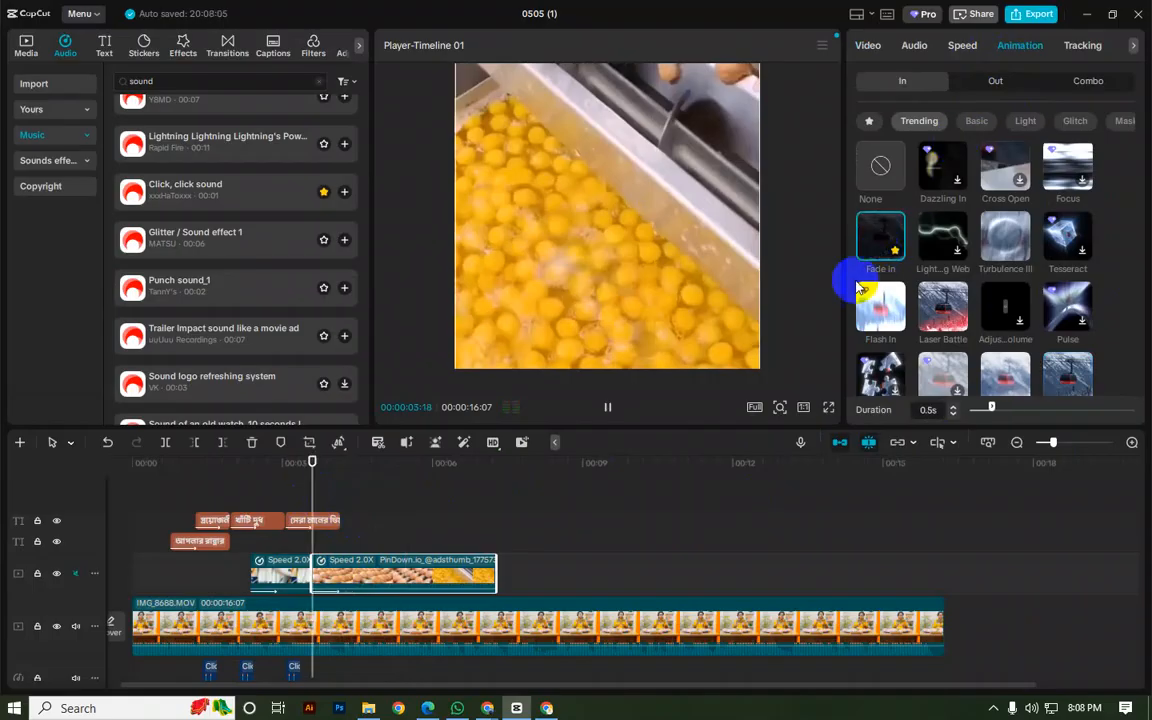
{"action": "left_click", "coordinate": [226, 566]}
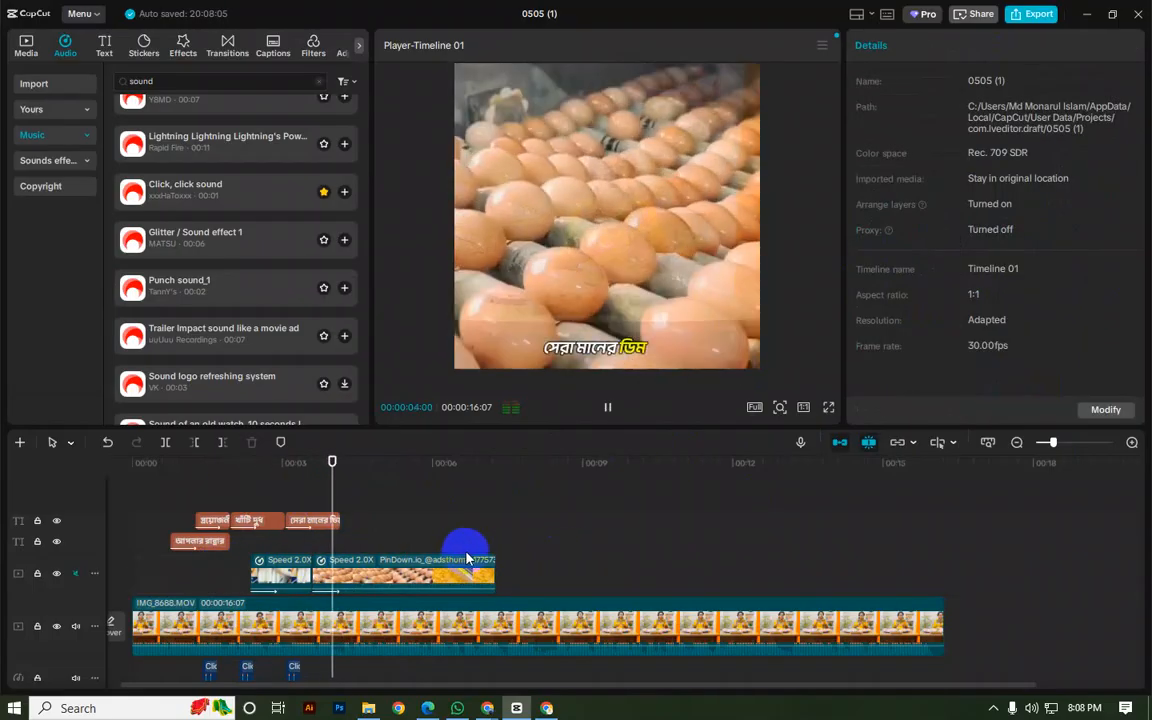
{"action": "left_click", "coordinate": [314, 572]}
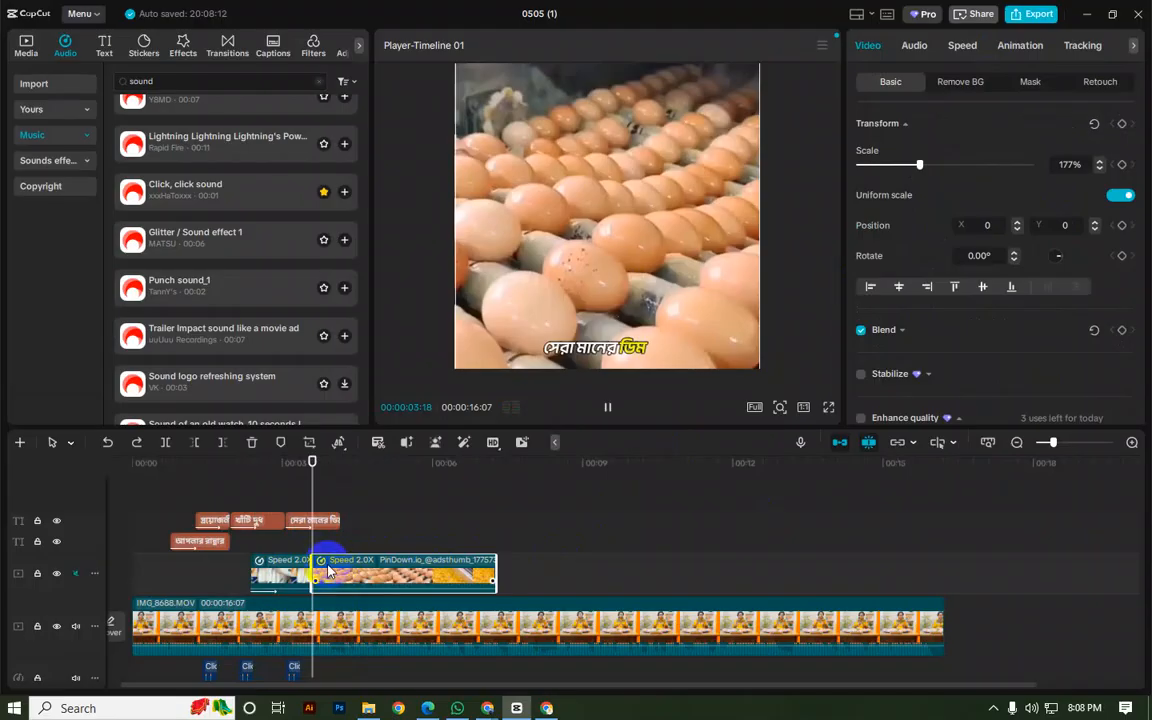
{"action": "key", "text": "space"}
Step: Add the Bounce Distort transition between the milk and egg clips, accept creating duplicate frames, and play it back
{"action": "left_click", "coordinate": [312, 545]}
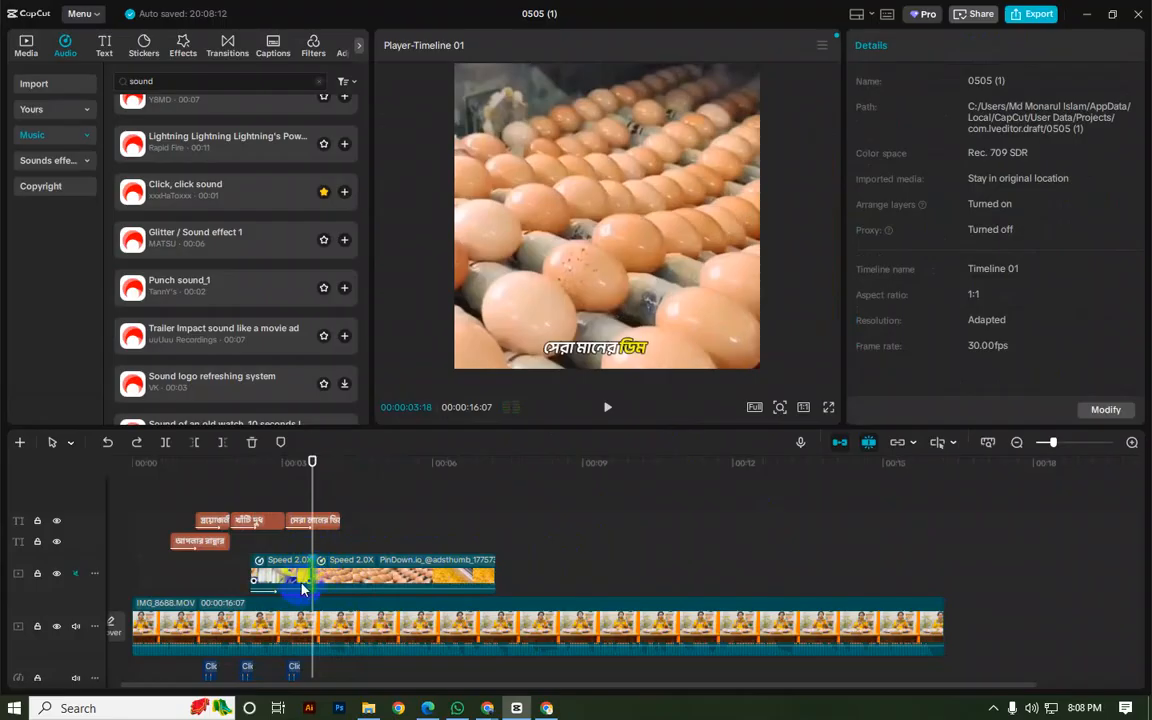
{"action": "left_click", "coordinate": [313, 578]}
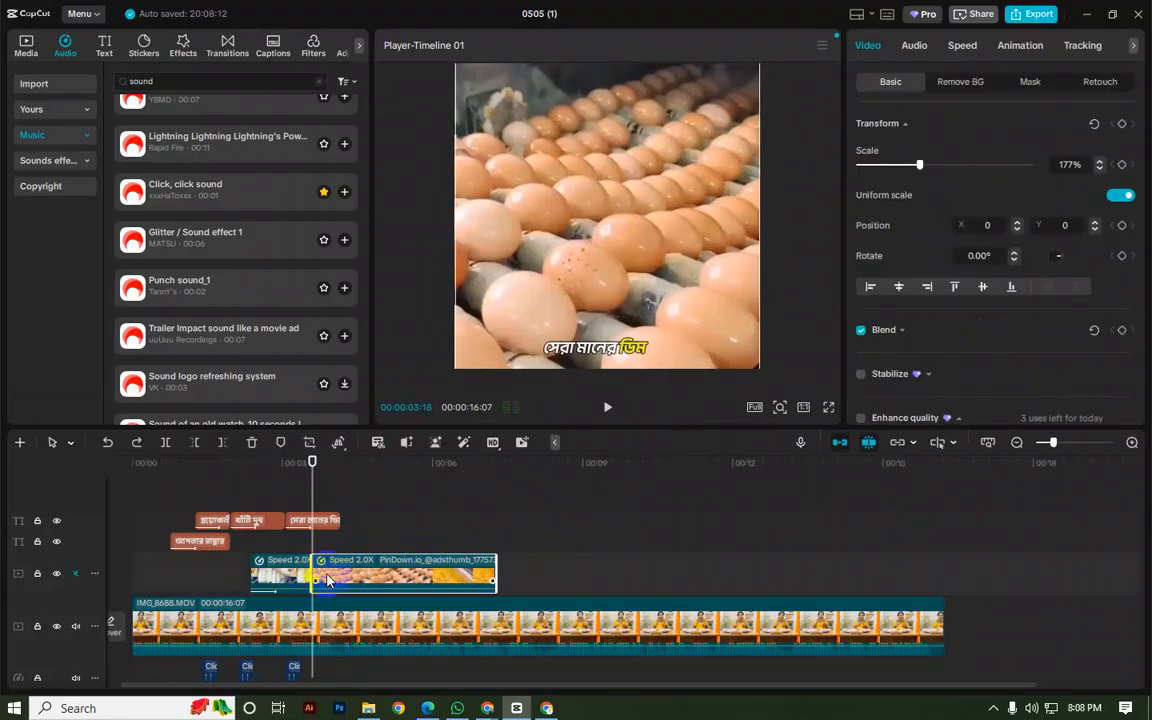
{"action": "left_click", "coordinate": [311, 556]}
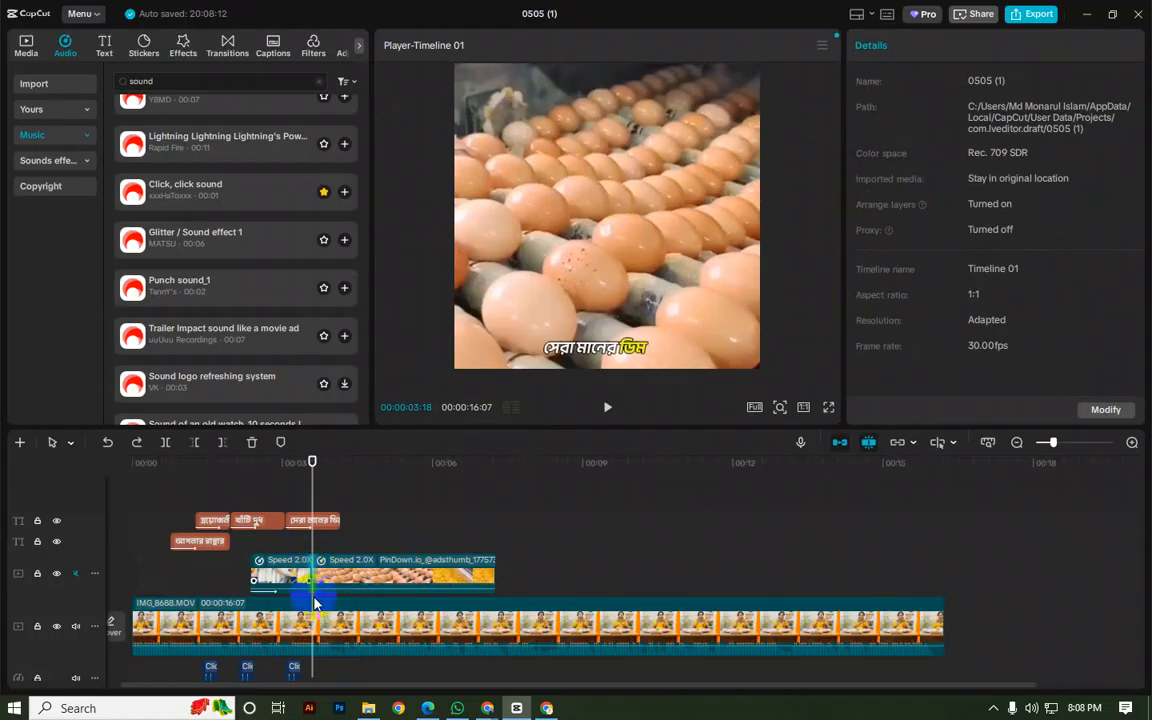
{"action": "left_click", "coordinate": [220, 50]}
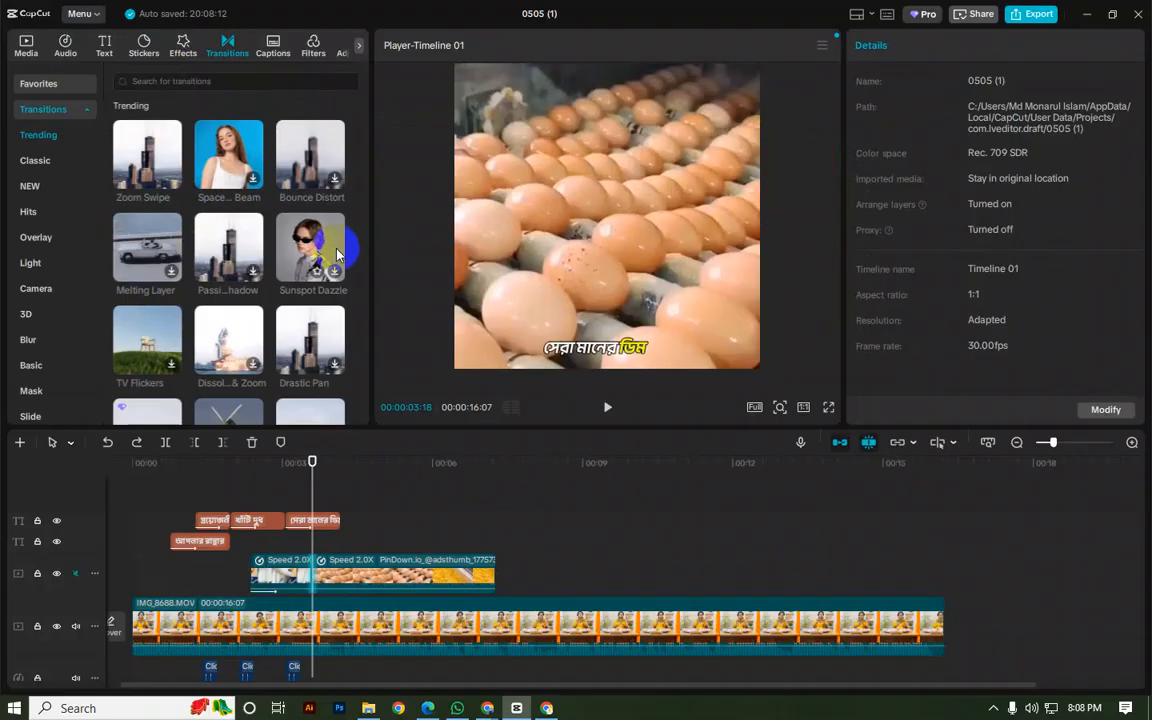
{"action": "left_click", "coordinate": [305, 163]}
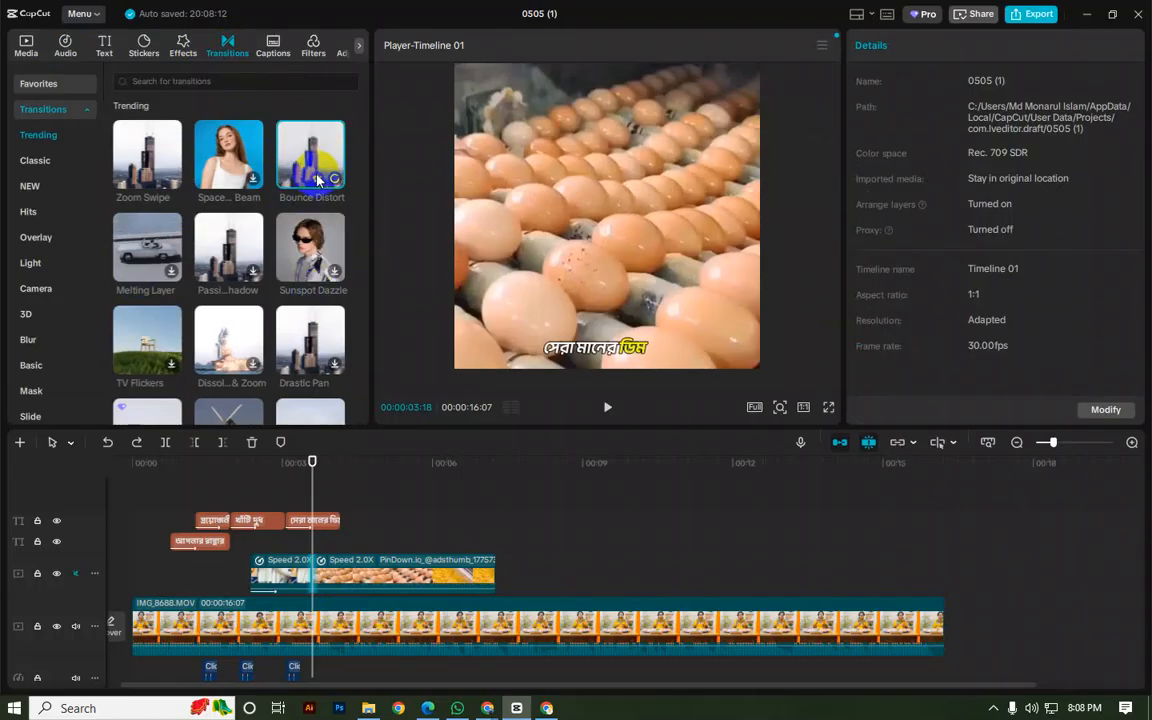
{"action": "left_click_drag", "start_coordinate": [305, 172], "coordinate": [300, 577]}
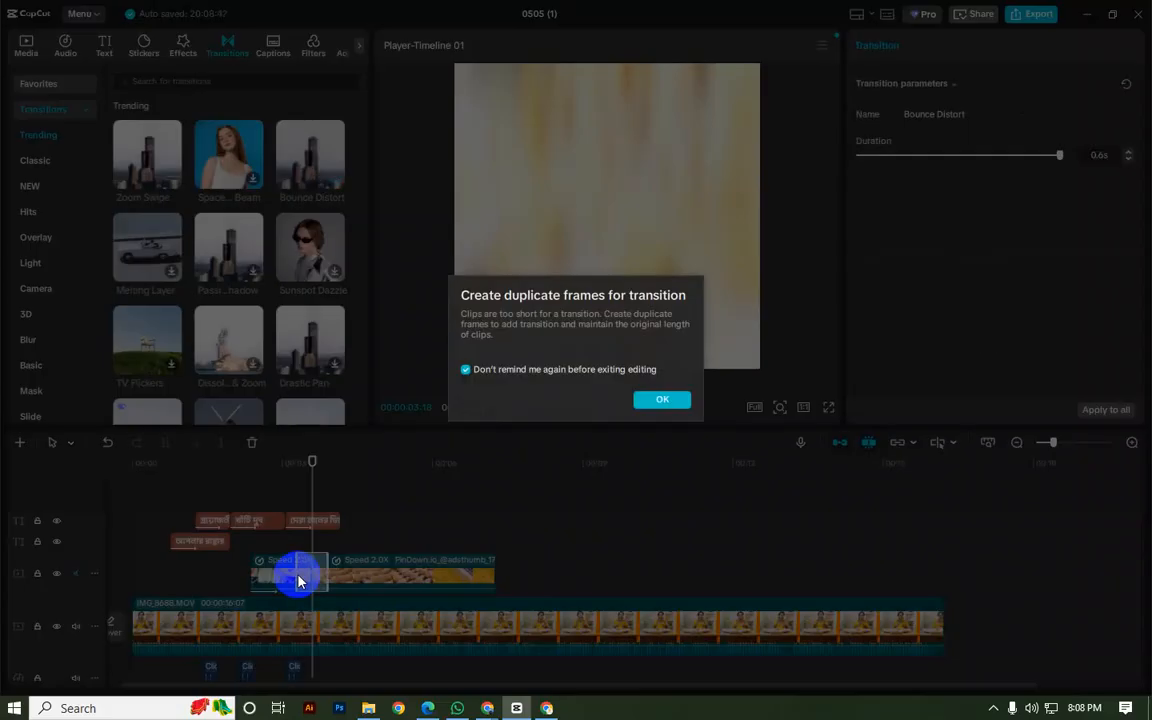
{"action": "left_click", "coordinate": [661, 399]}
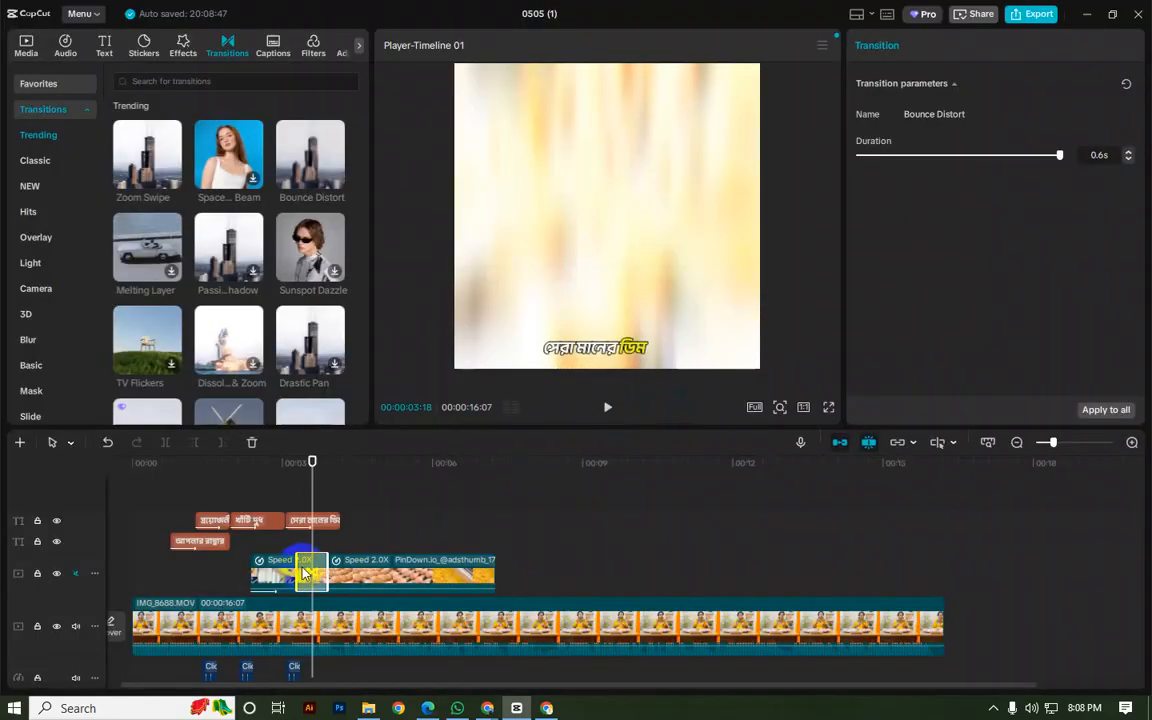
{"action": "left_click", "coordinate": [244, 548]}
{"action": "key", "text": "space"}
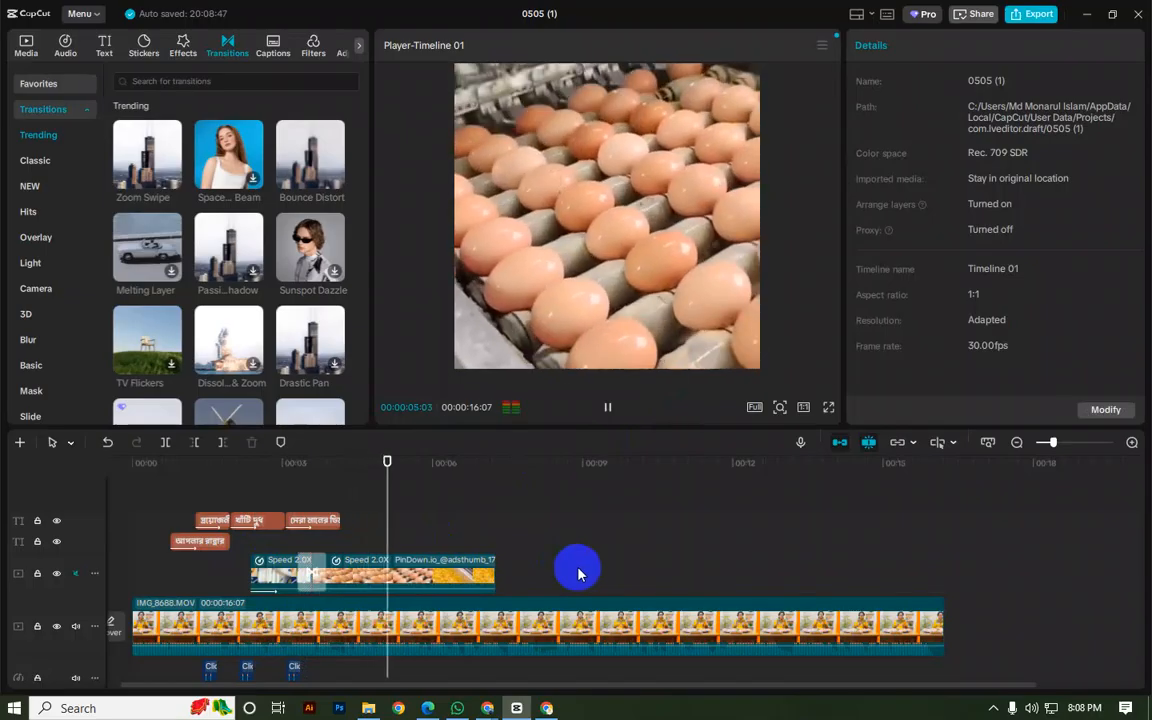
{"action": "left_click", "coordinate": [607, 409]}
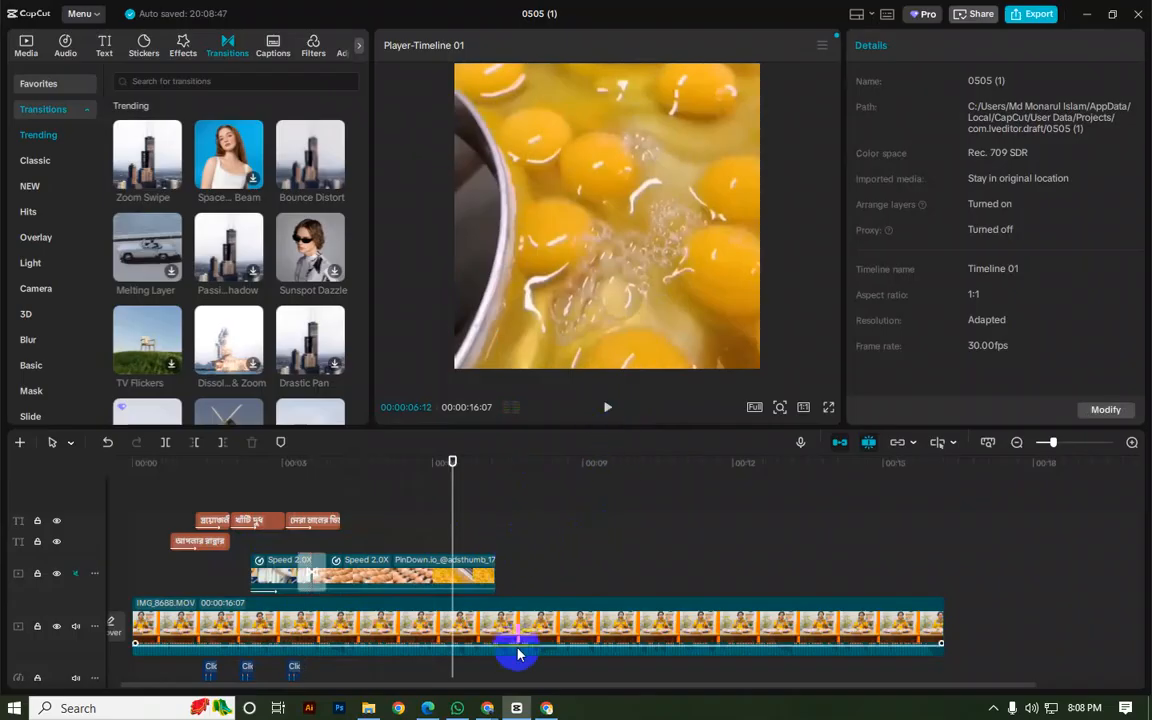
Step: Switch to the Google Meet window, unmute the microphone, and return to the CapCut project
{"action": "left_click", "coordinate": [490, 708]}
{"action": "left_click", "coordinate": [429, 630]}
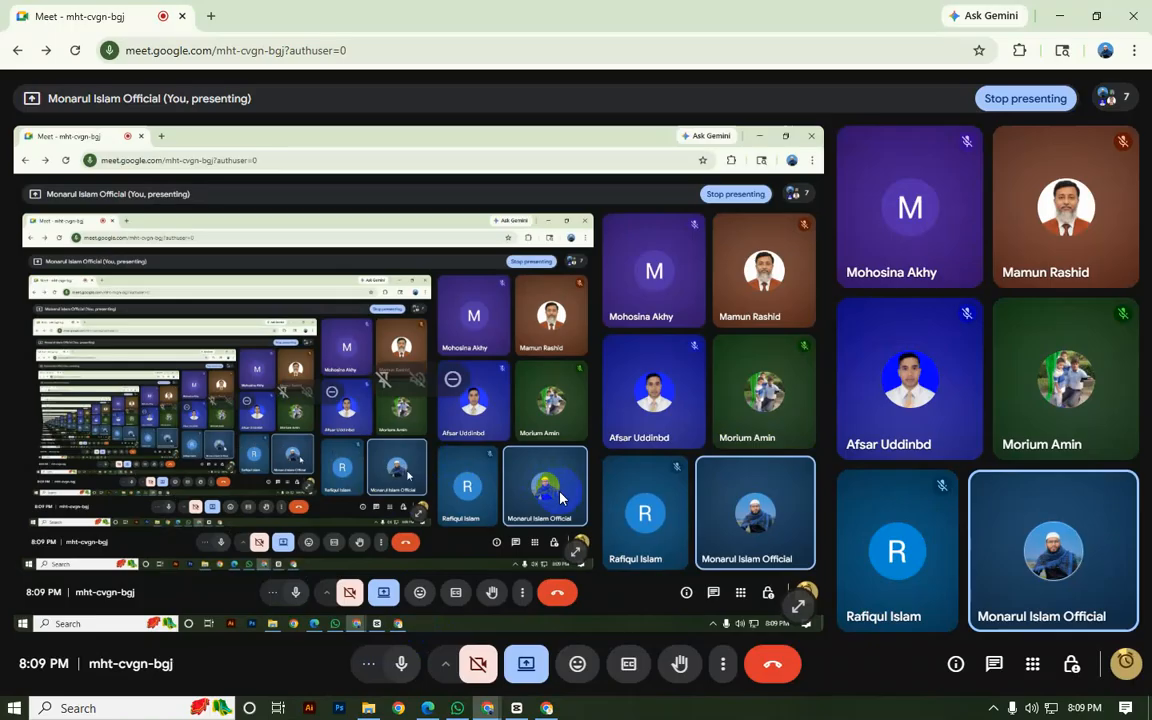
{"action": "left_click", "coordinate": [485, 708]}
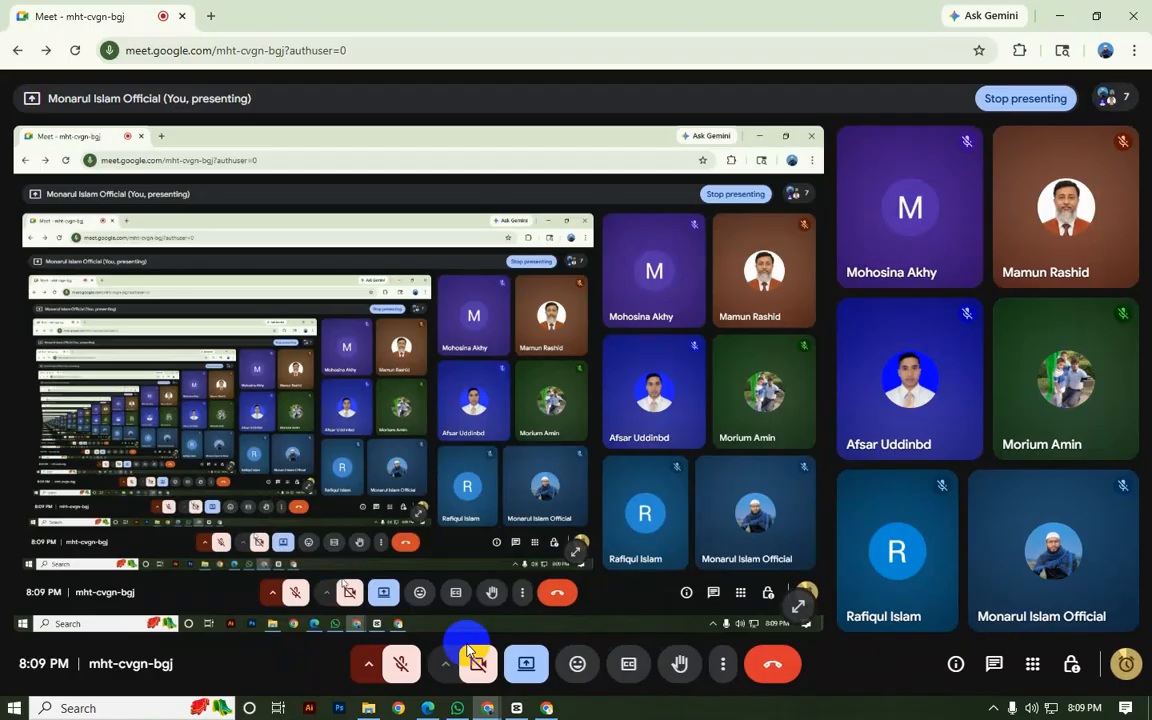
{"action": "left_click", "coordinate": [398, 668]}
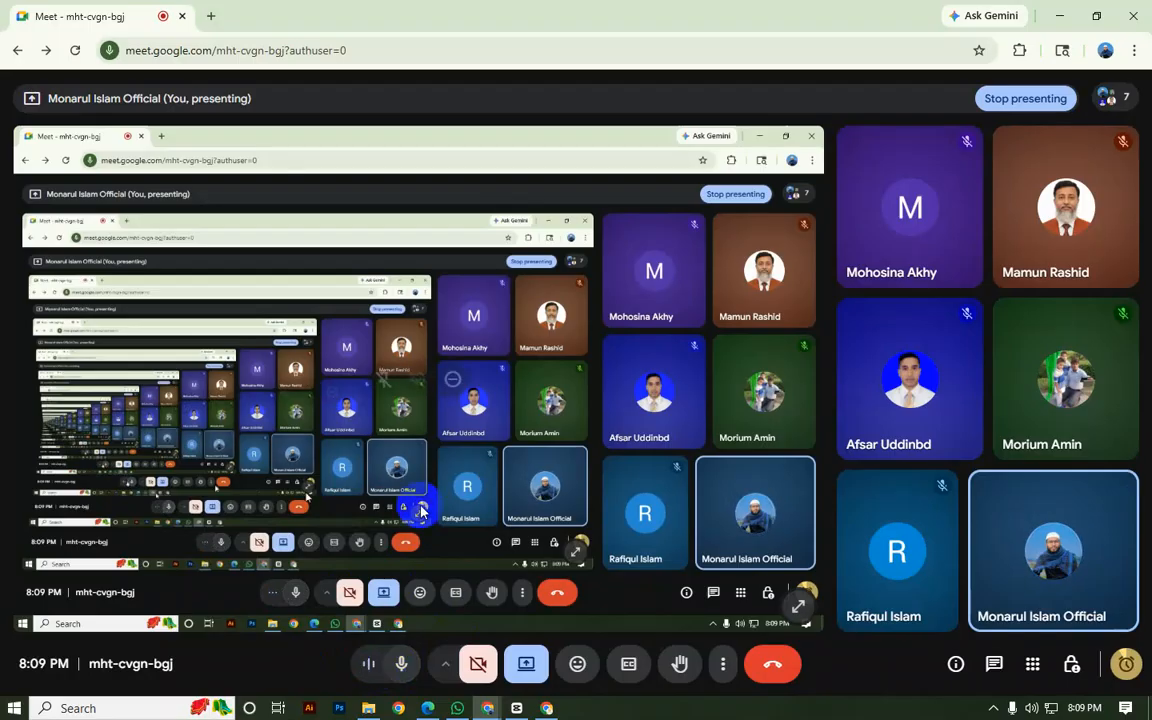
{"action": "left_click", "coordinate": [1073, 14]}
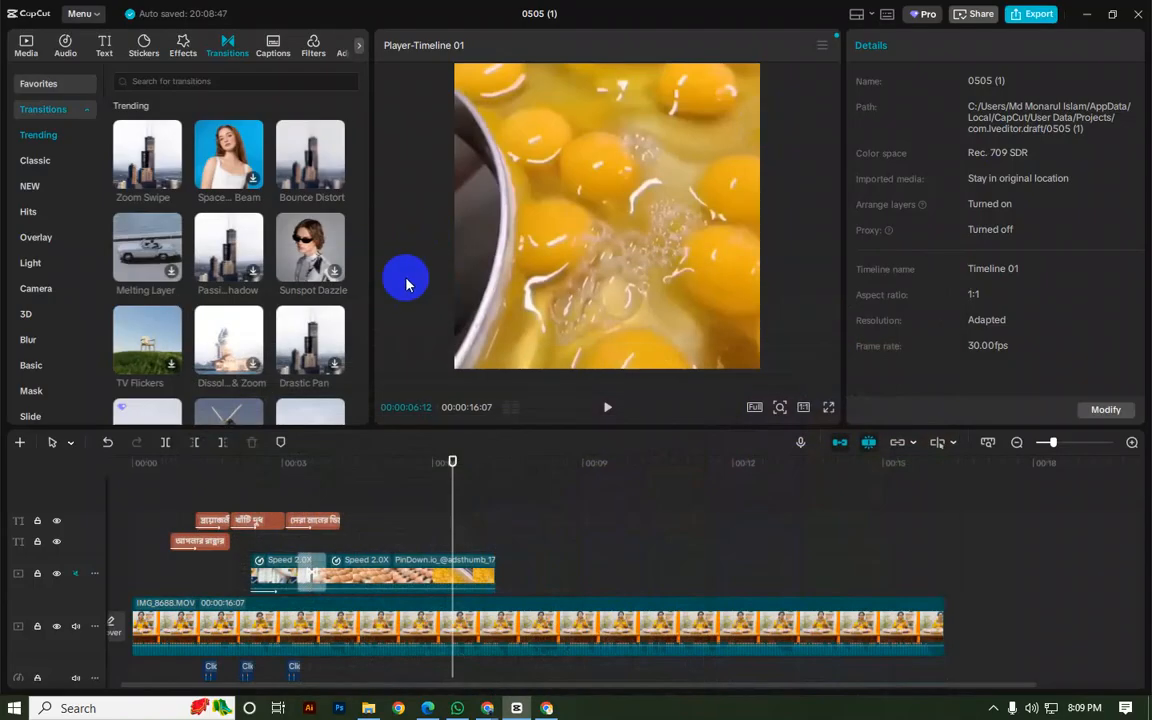
Step: Play the timeline from the start past the overlay clips to about the 11-second mark
{"action": "left_click", "coordinate": [401, 534]}
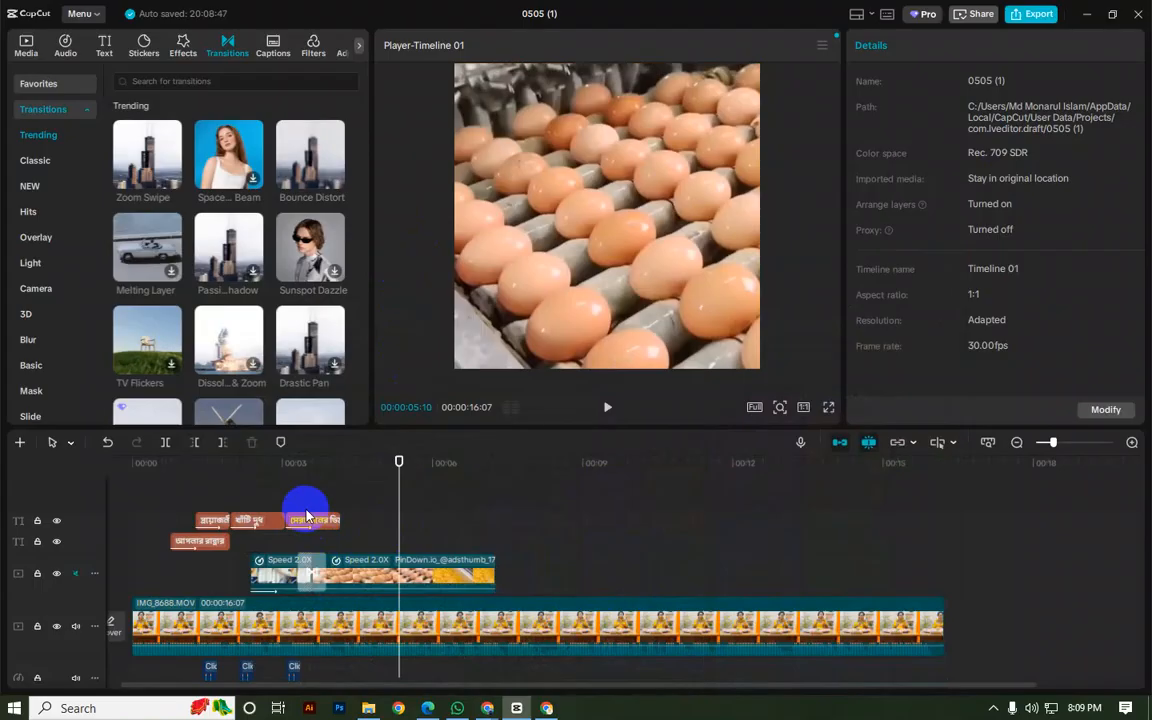
{"action": "left_click", "coordinate": [139, 517]}
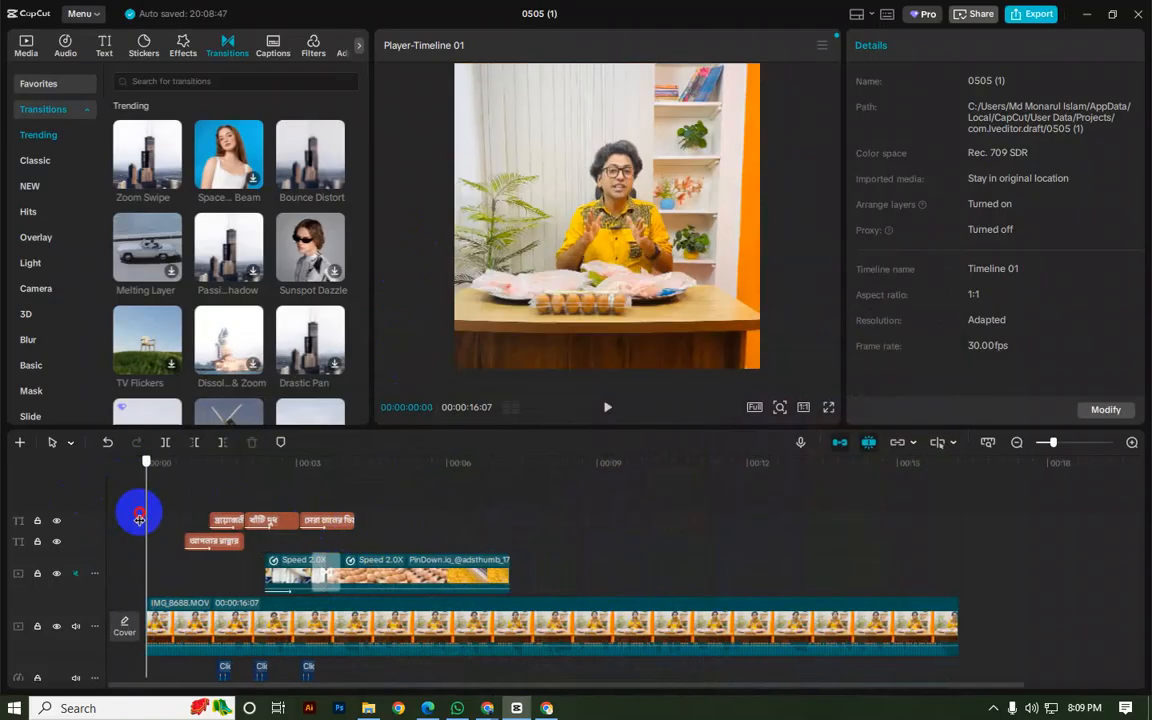
{"action": "key", "text": "space"}
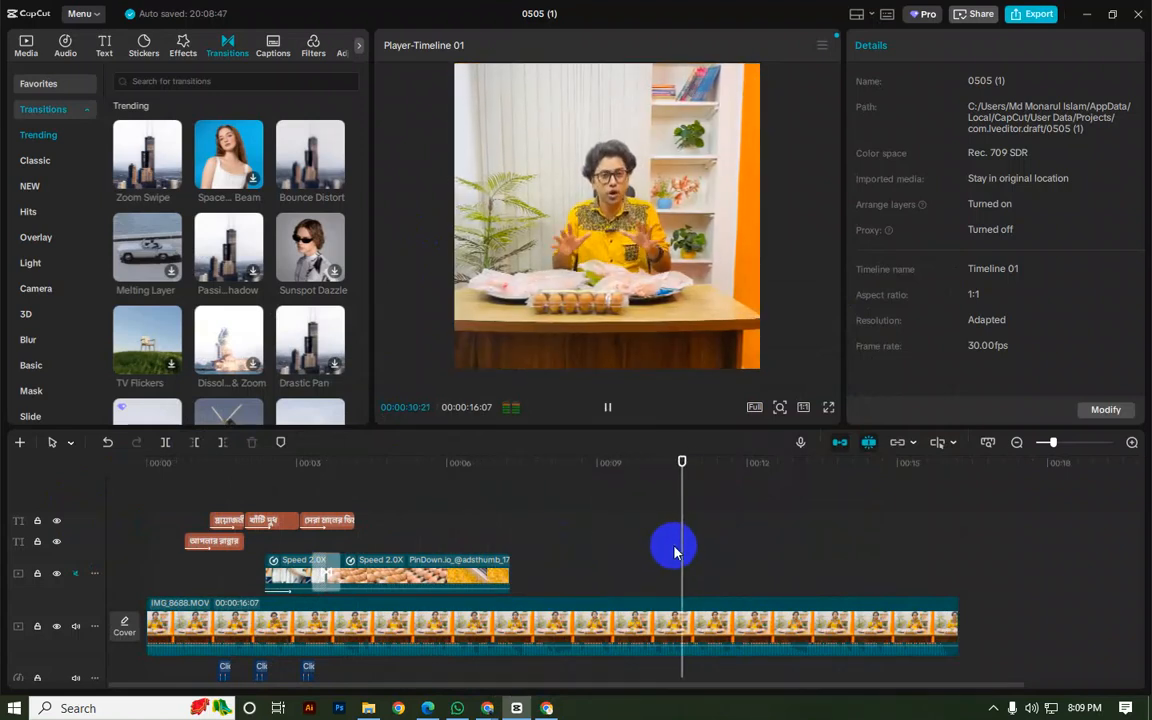
{"action": "left_click", "coordinate": [733, 567]}
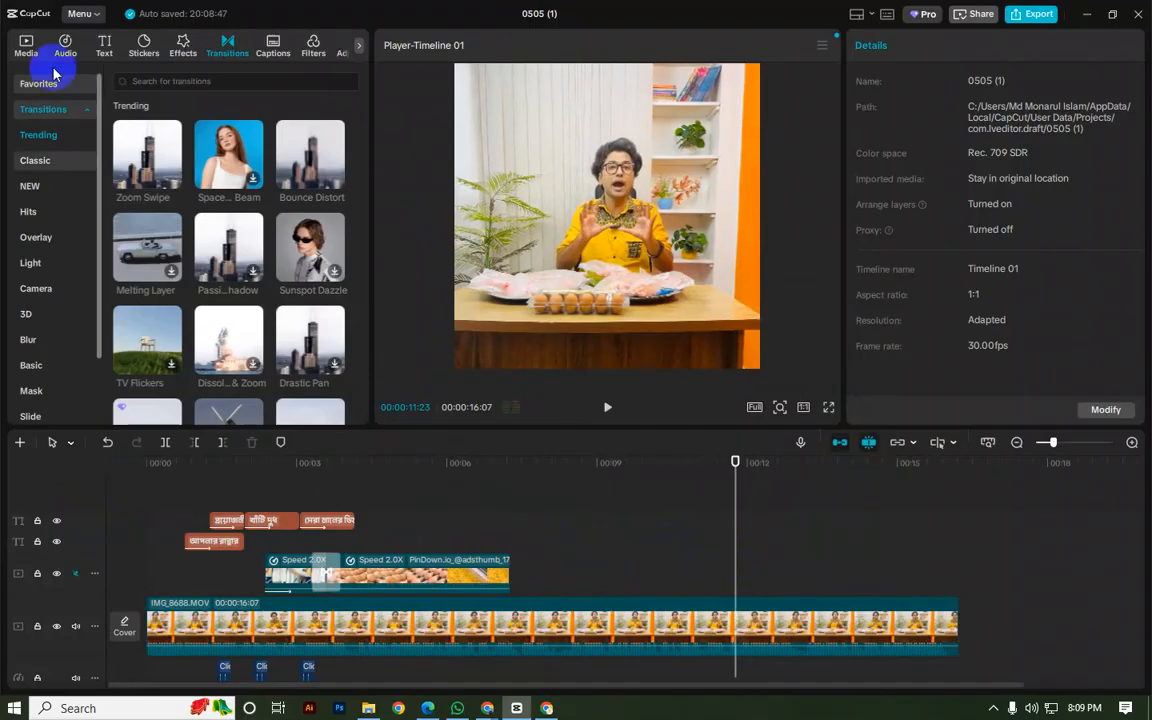
{"action": "left_click", "coordinate": [26, 46]}
{"action": "left_click", "coordinate": [137, 93]}
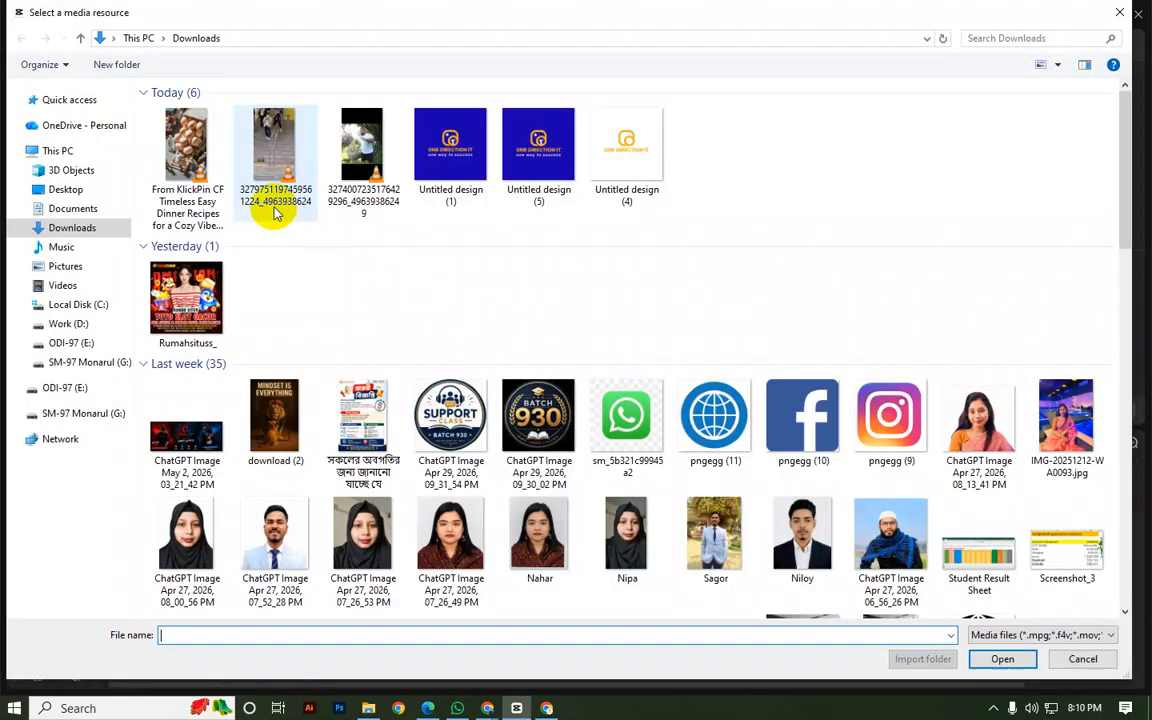
{"action": "scroll", "coordinate": [740, 460], "scroll_direction": "down", "scroll_amount": 10}
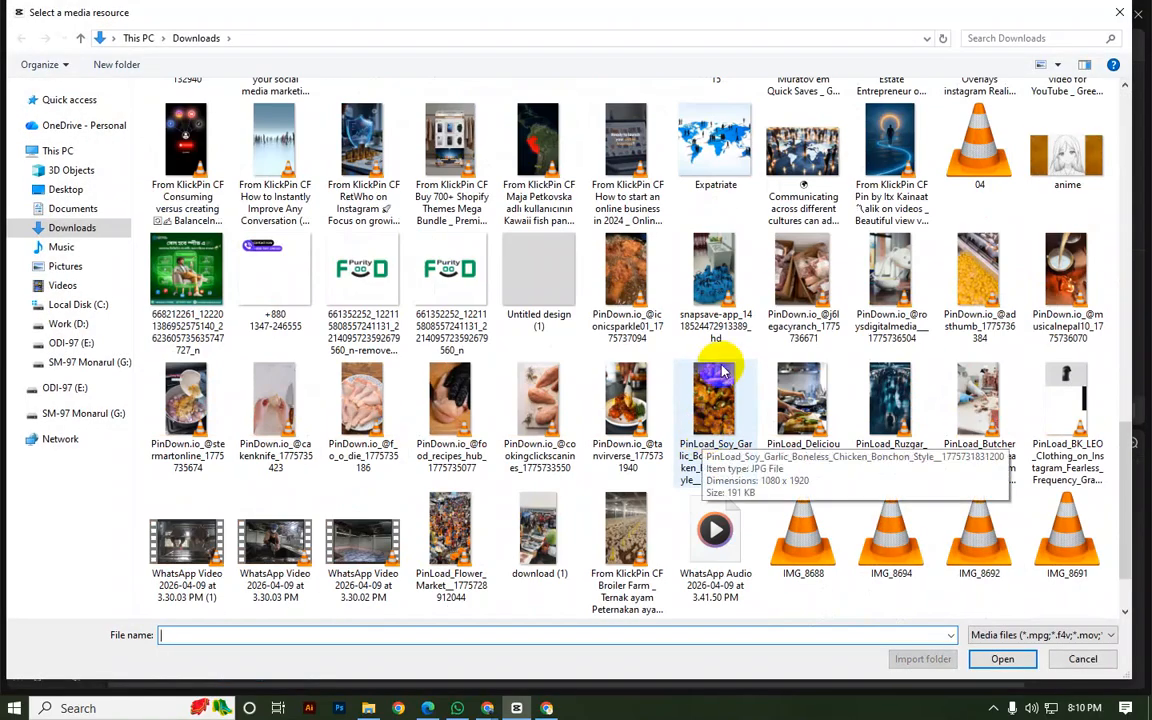
{"action": "left_click", "coordinate": [699, 279]}
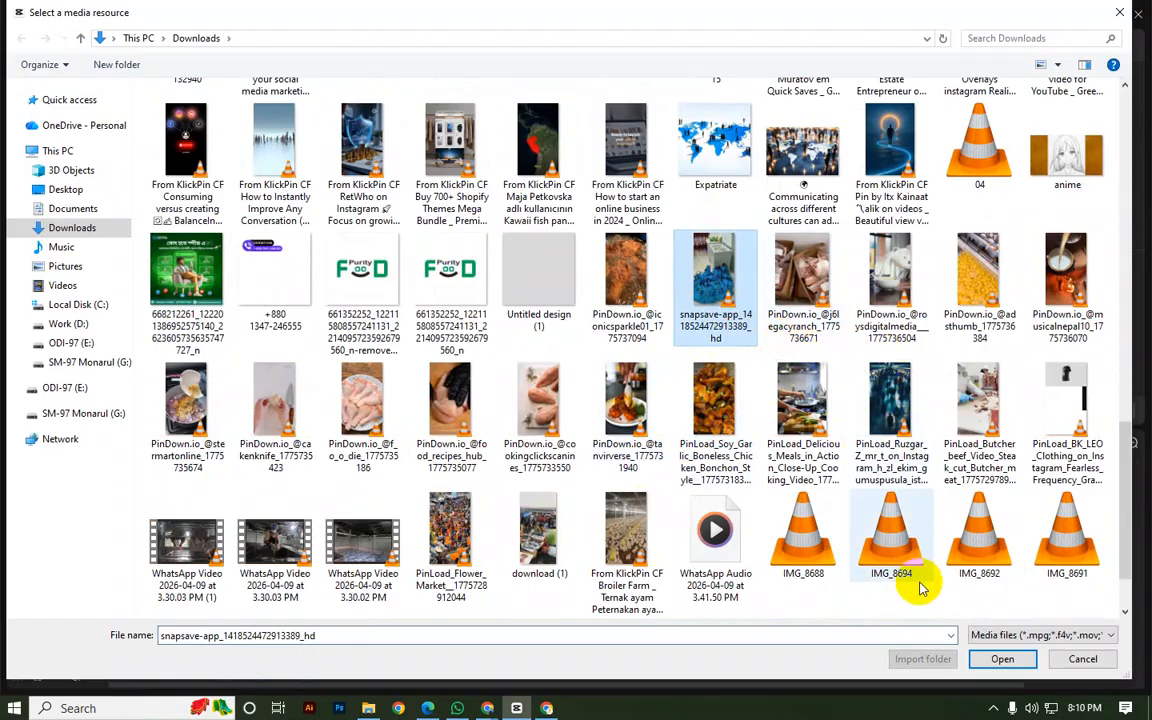
{"action": "left_click", "coordinate": [1002, 659]}
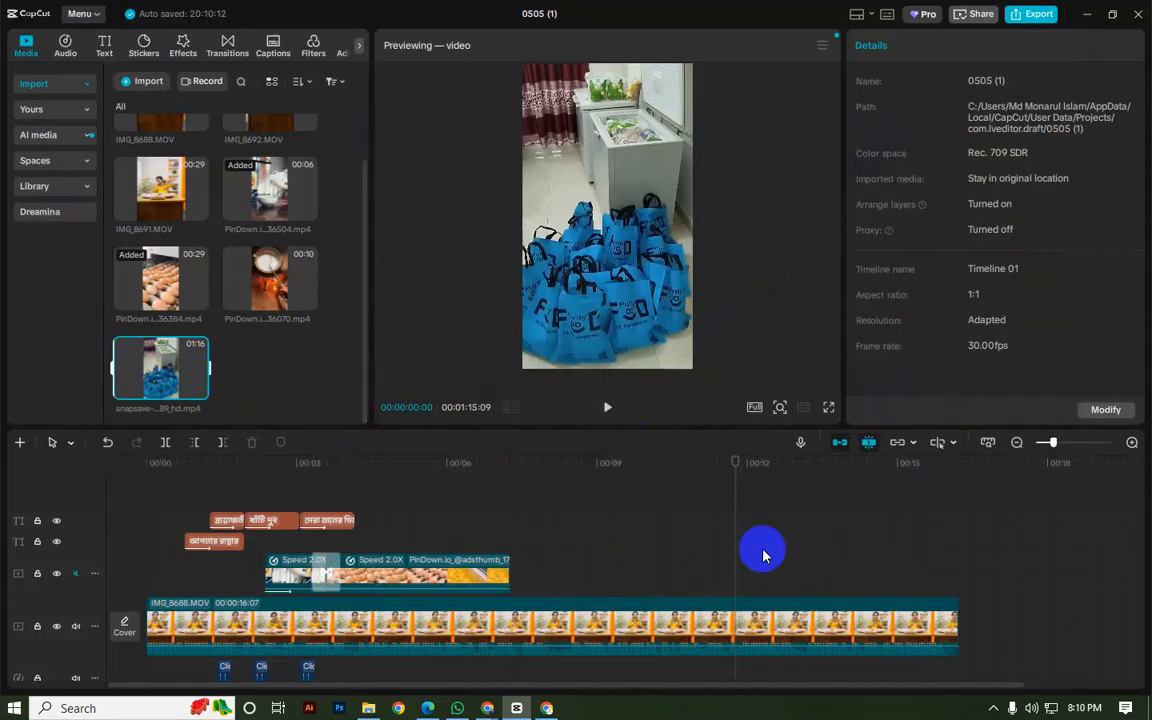
Step: Play the video's ending and place the blue bag clip on the overlay track at 00:00:15:05
{"action": "left_click", "coordinate": [856, 571]}
{"action": "key", "text": "space"}
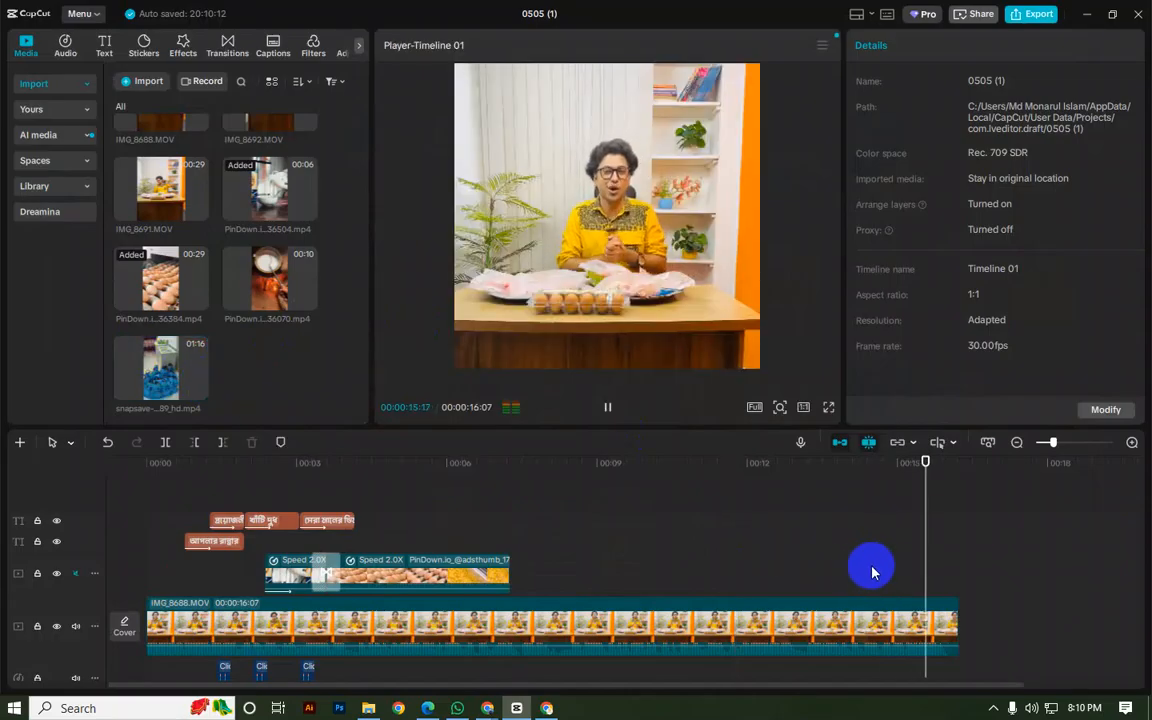
{"action": "left_click", "coordinate": [890, 571]}
{"action": "left_click", "coordinate": [905, 580]}
{"action": "left_click_drag", "start_coordinate": [193, 368], "coordinate": [904, 574]}
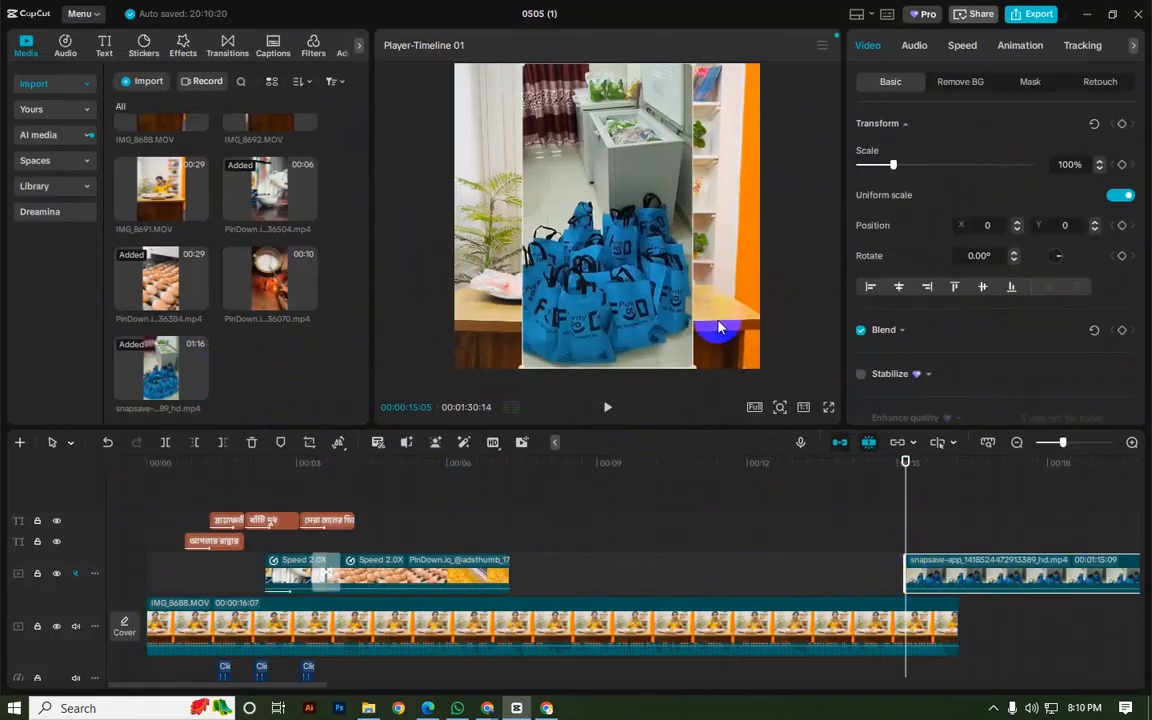
Step: Scale the blue bag clip to 179% at position Y 1509 to fill the frame and set its speed to 2.00x
{"action": "left_click_drag", "start_coordinate": [693, 366], "coordinate": [884, 484]}
{"action": "left_click_drag", "start_coordinate": [617, 193], "coordinate": [641, 168]}
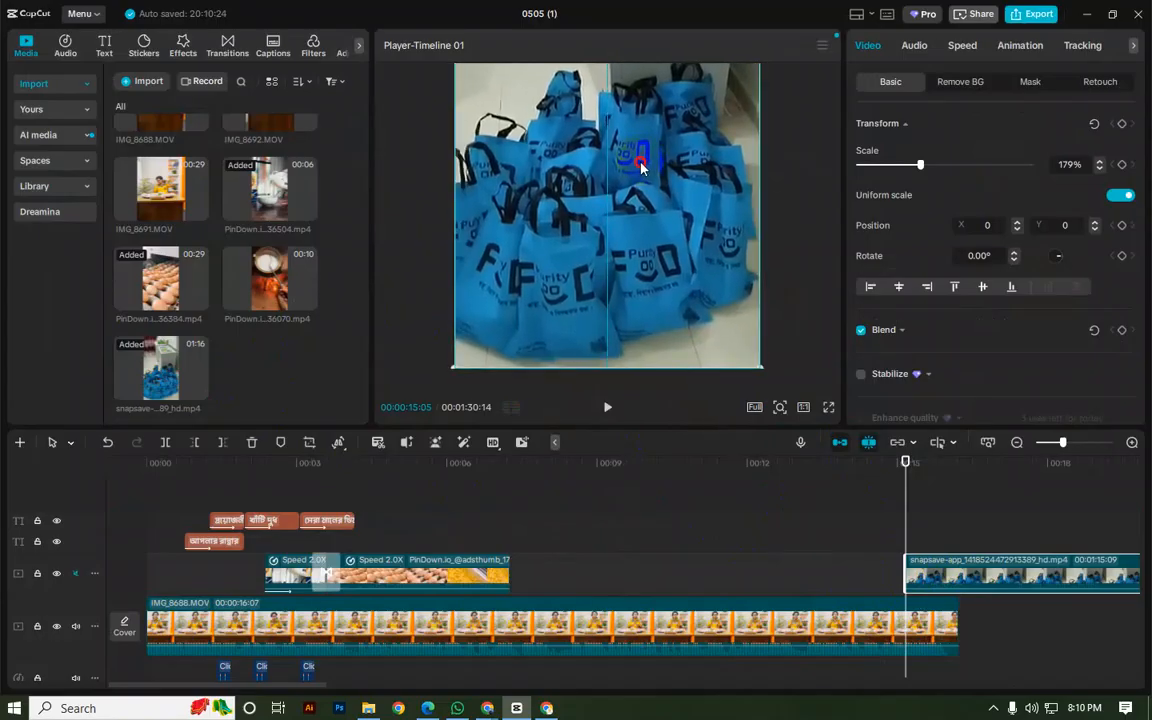
{"action": "left_click", "coordinate": [962, 42]}
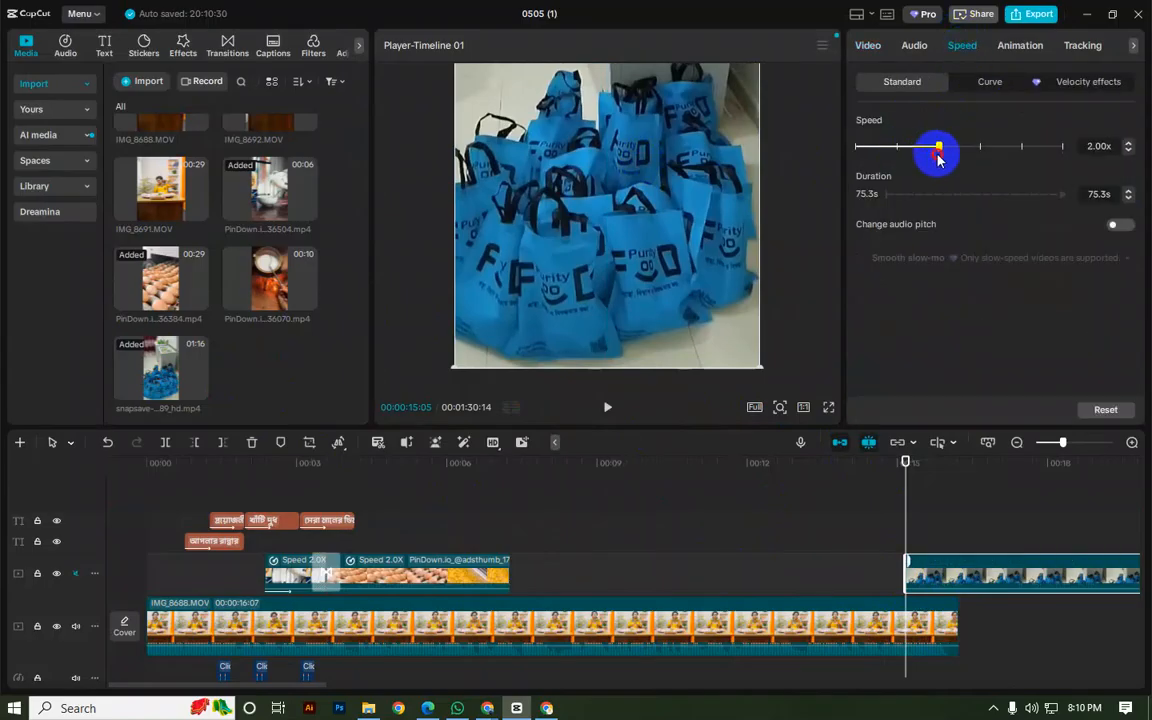
{"action": "left_click_drag", "start_coordinate": [938, 158], "coordinate": [938, 158]}
Step: Trim the bag clip's end at 00:00:16:07 to match the end of the main video
{"action": "left_click_drag", "start_coordinate": [907, 538], "coordinate": [959, 540]}
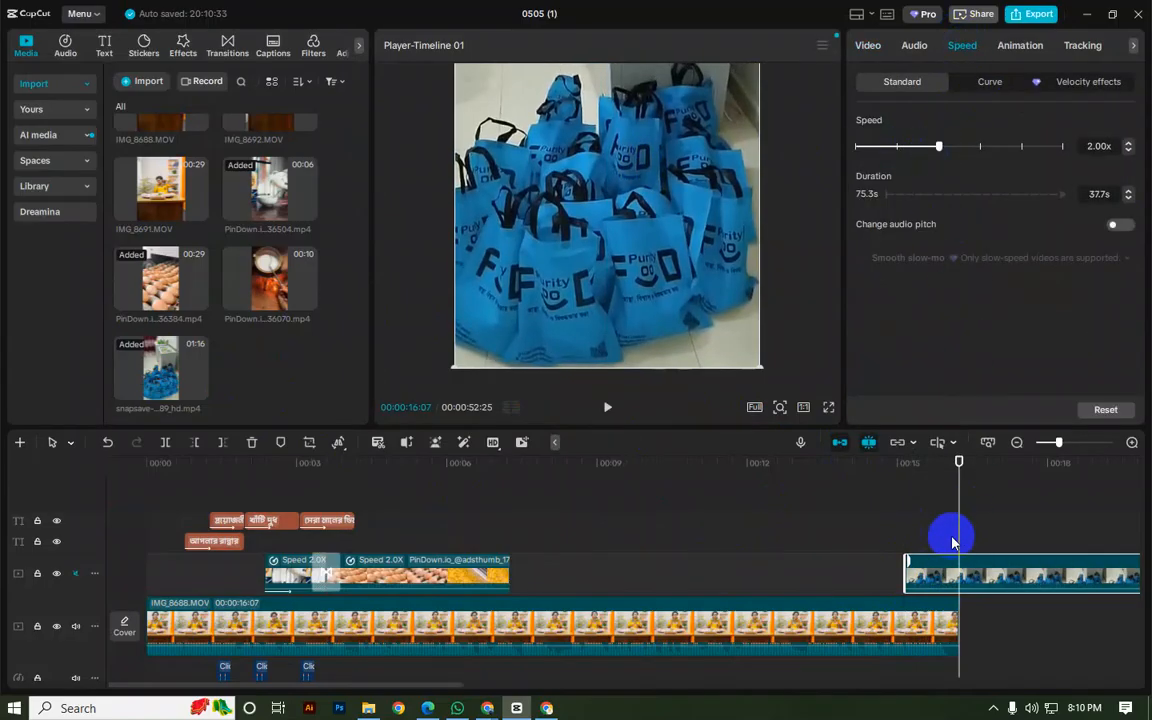
{"action": "left_click", "coordinate": [220, 445]}
{"action": "left_click", "coordinate": [857, 514]}
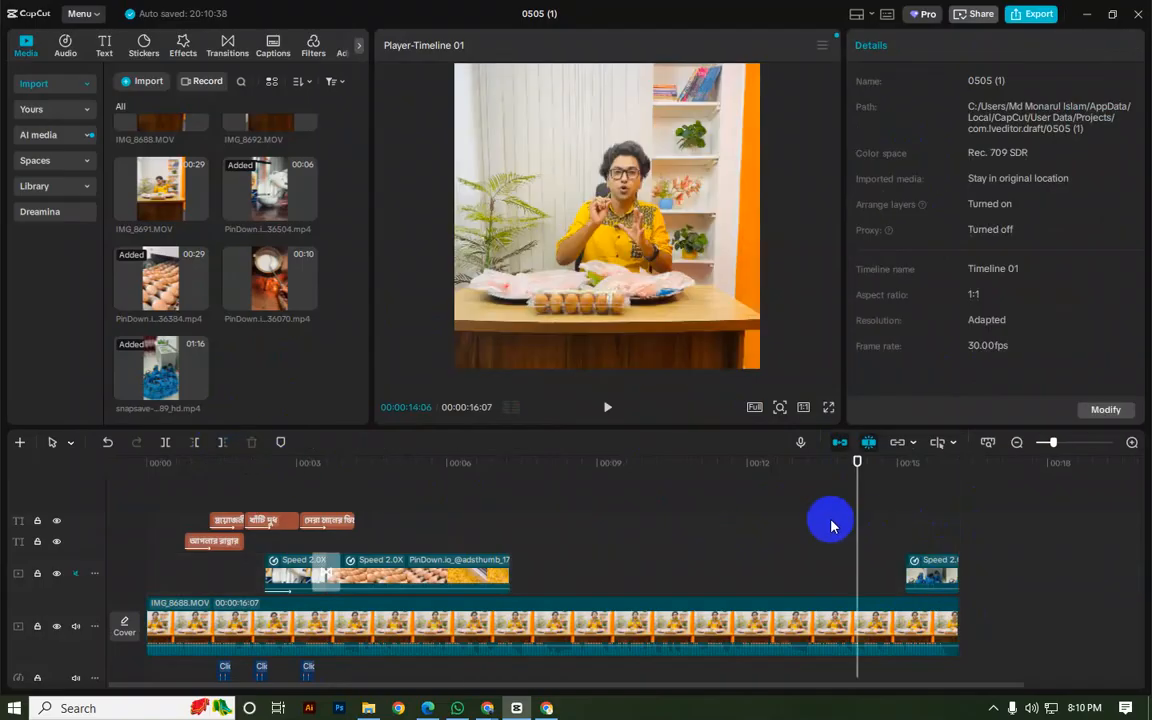
{"action": "left_click_drag", "start_coordinate": [877, 532], "coordinate": [911, 545]}
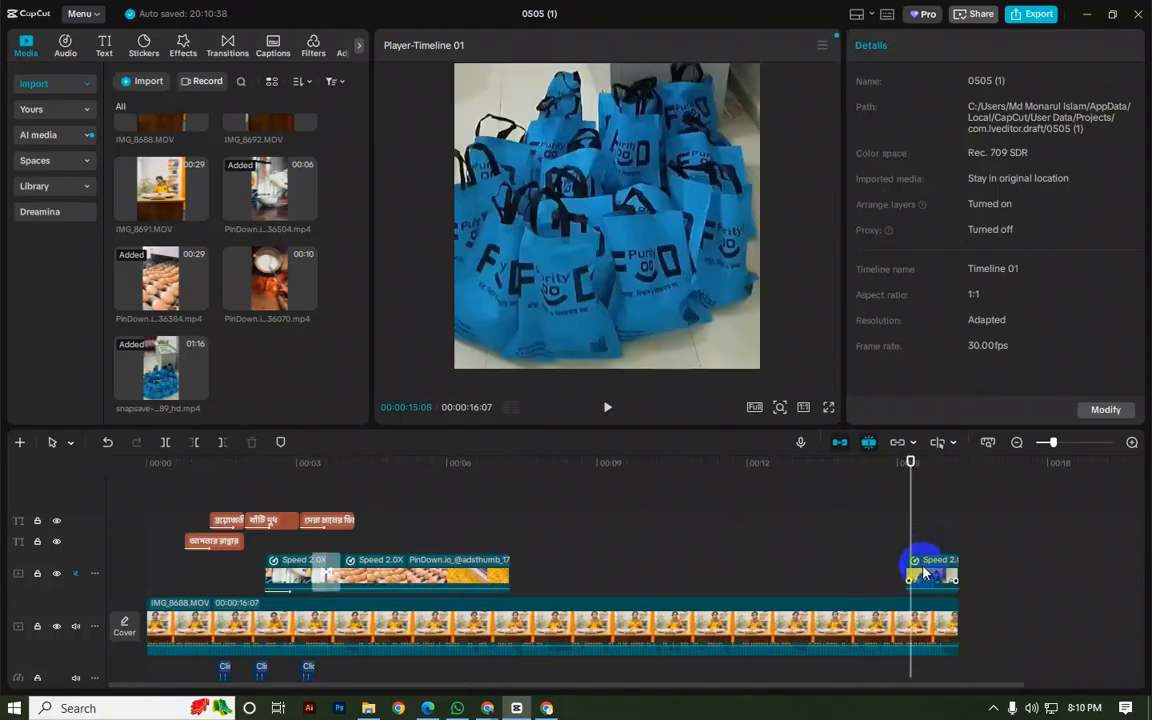
Step: Try Fade Out as the bag clip's exit animation and play the clip back
{"action": "left_click", "coordinate": [925, 572]}
{"action": "left_click", "coordinate": [1012, 46]}
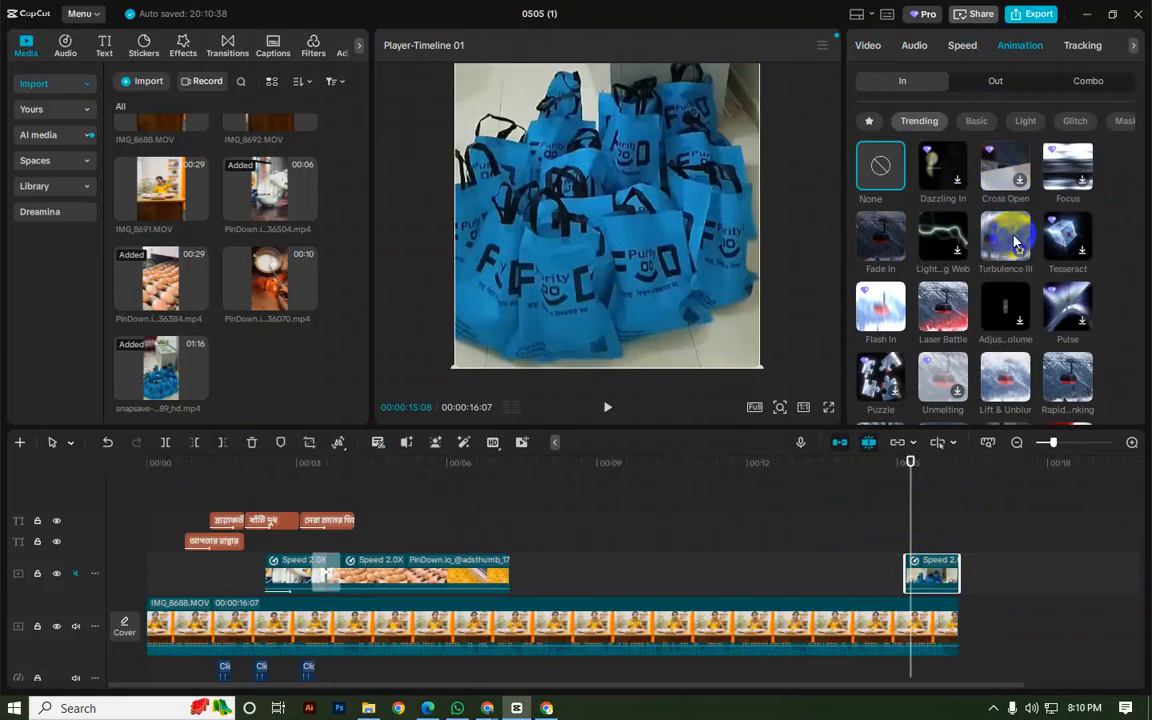
{"action": "left_click", "coordinate": [988, 80]}
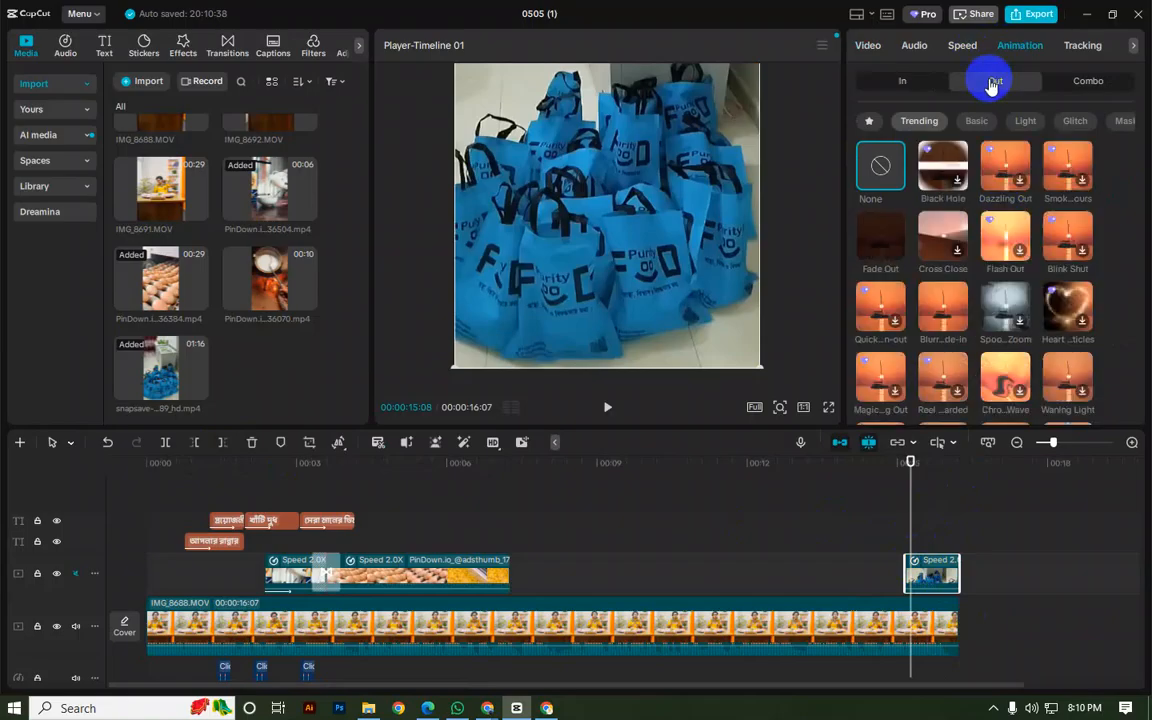
{"action": "left_click", "coordinate": [874, 248]}
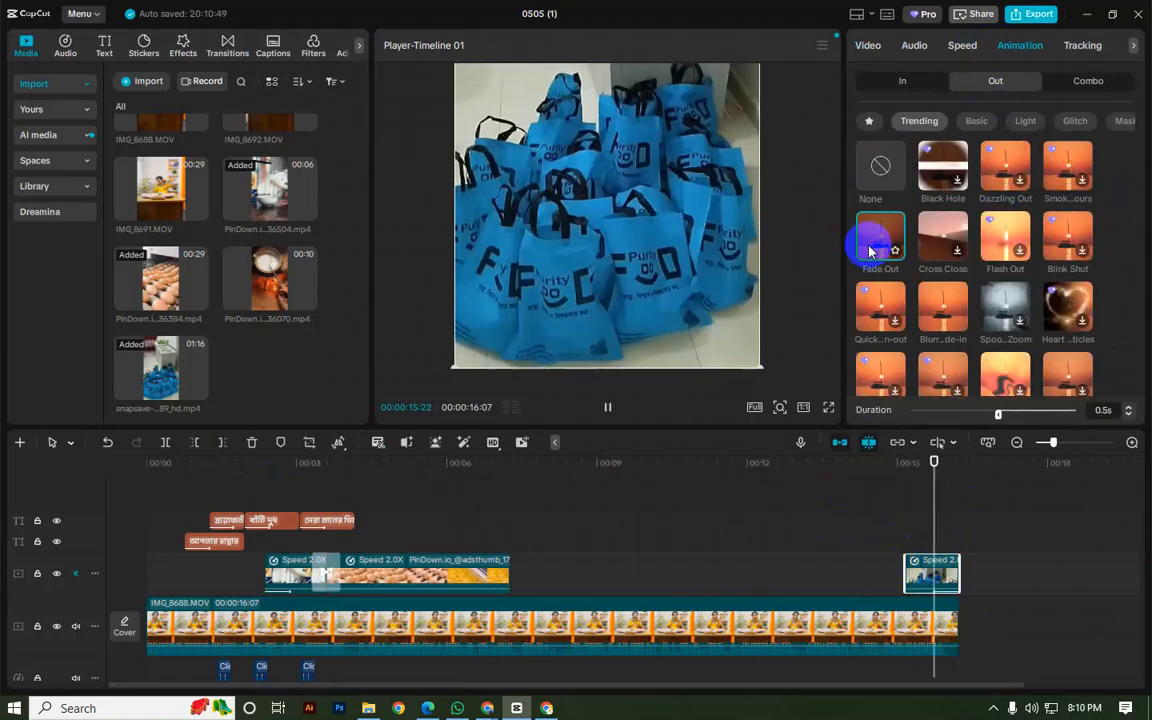
{"action": "left_click", "coordinate": [876, 567]}
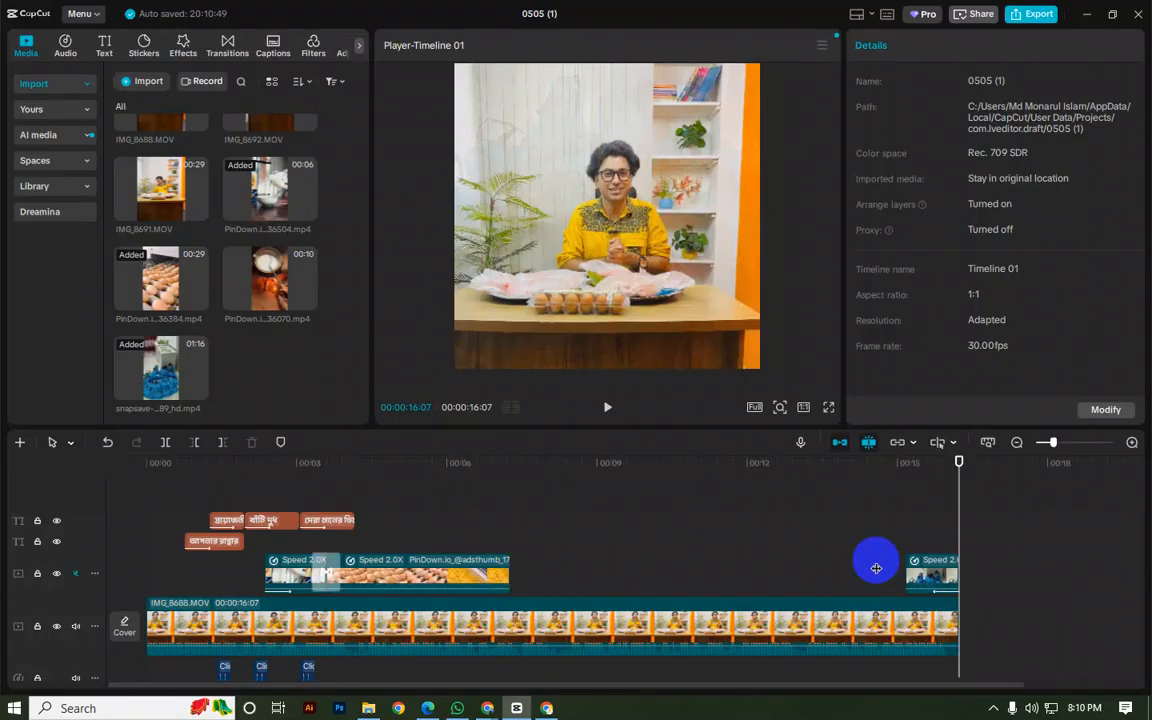
{"action": "left_click", "coordinate": [939, 596]}
{"action": "left_click", "coordinate": [908, 545]}
{"action": "key", "text": "space"}
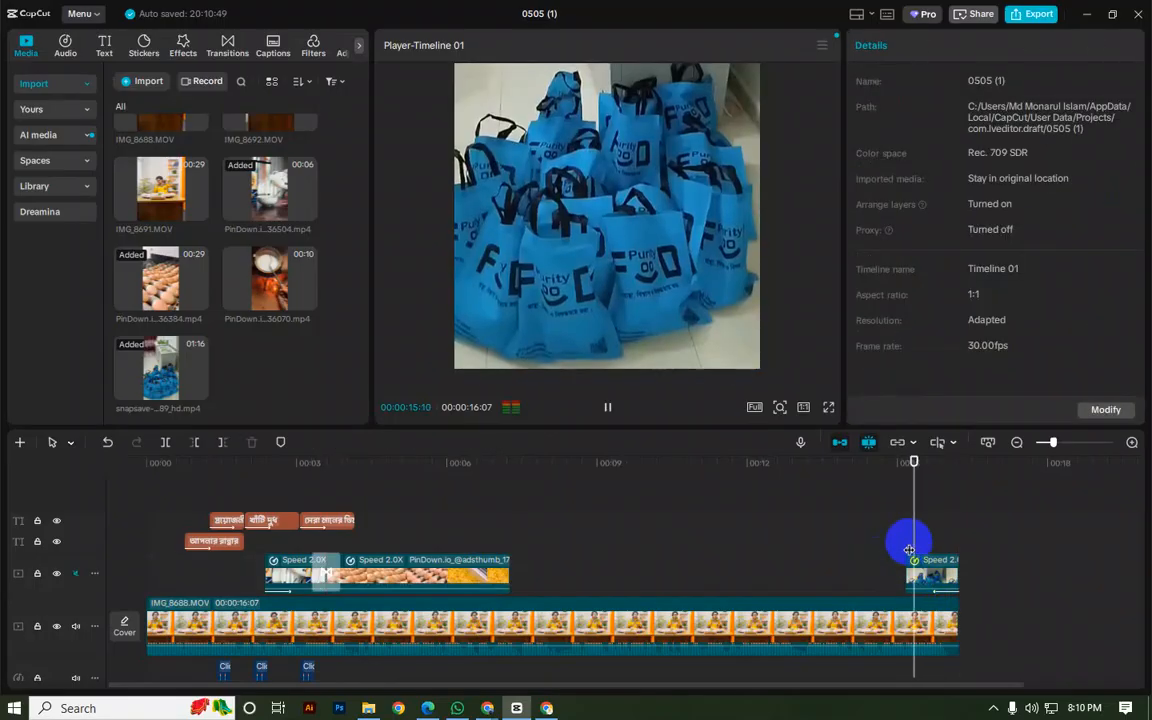
Step: Apply the Fade In entrance animation to the blue bag clip
{"action": "left_click", "coordinate": [926, 572]}
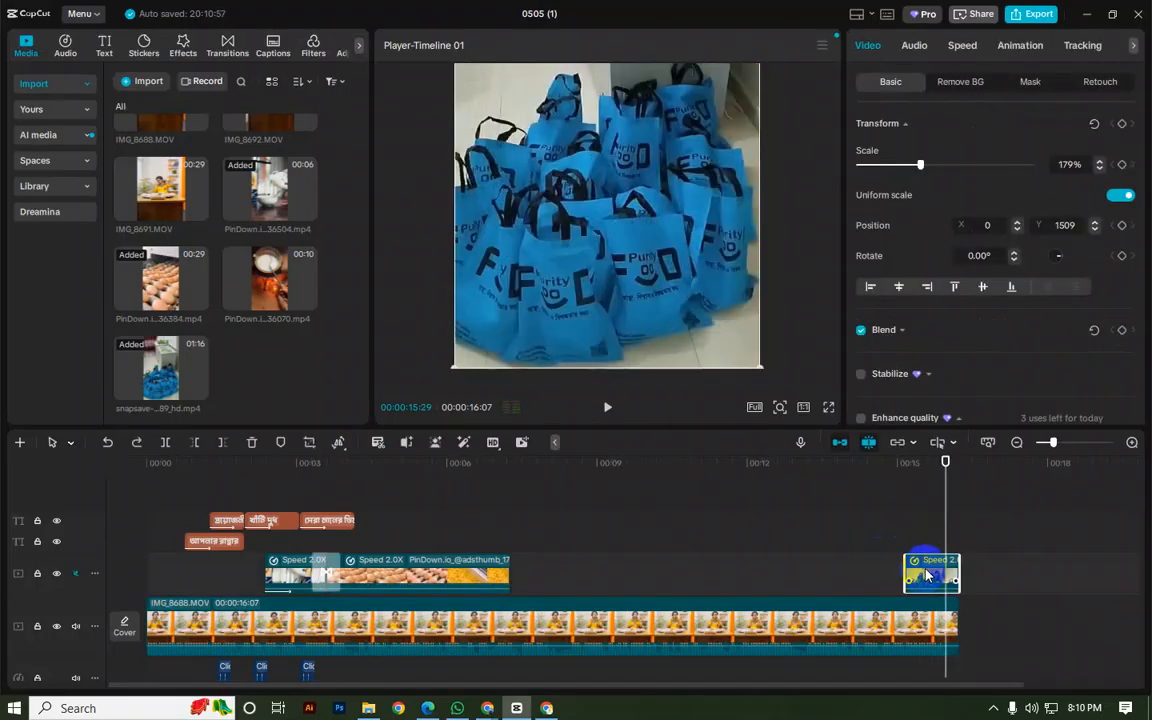
{"action": "left_click", "coordinate": [1012, 45]}
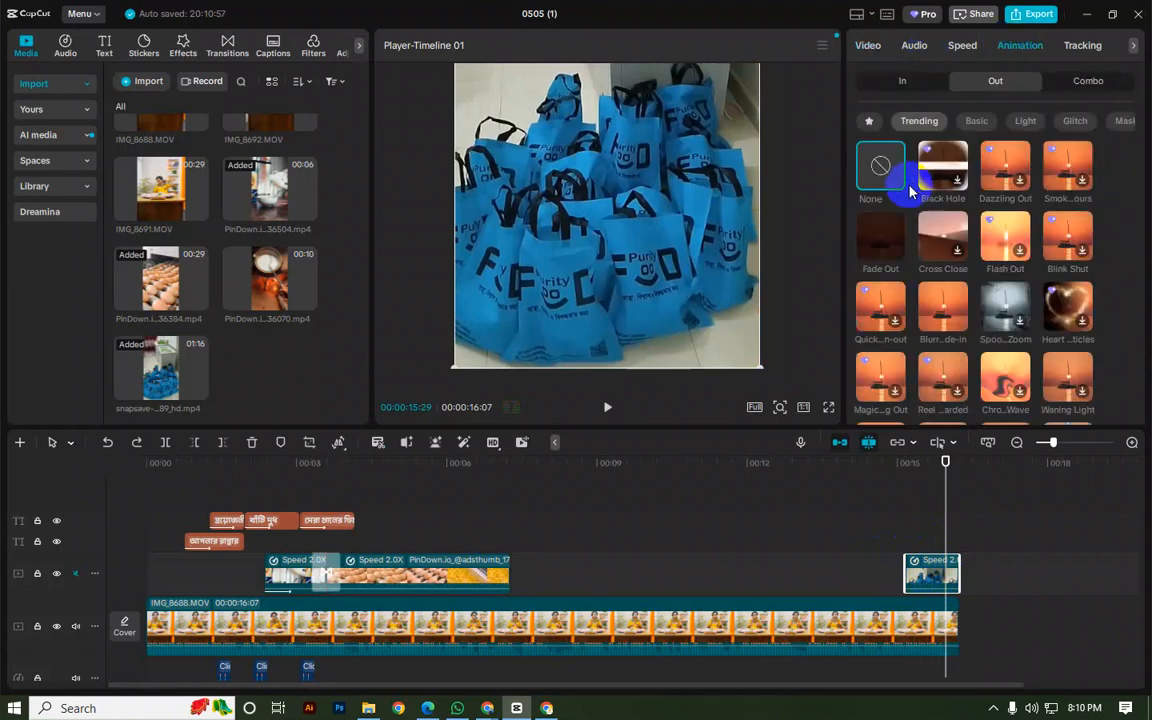
{"action": "left_click", "coordinate": [901, 84]}
{"action": "left_click", "coordinate": [878, 240]}
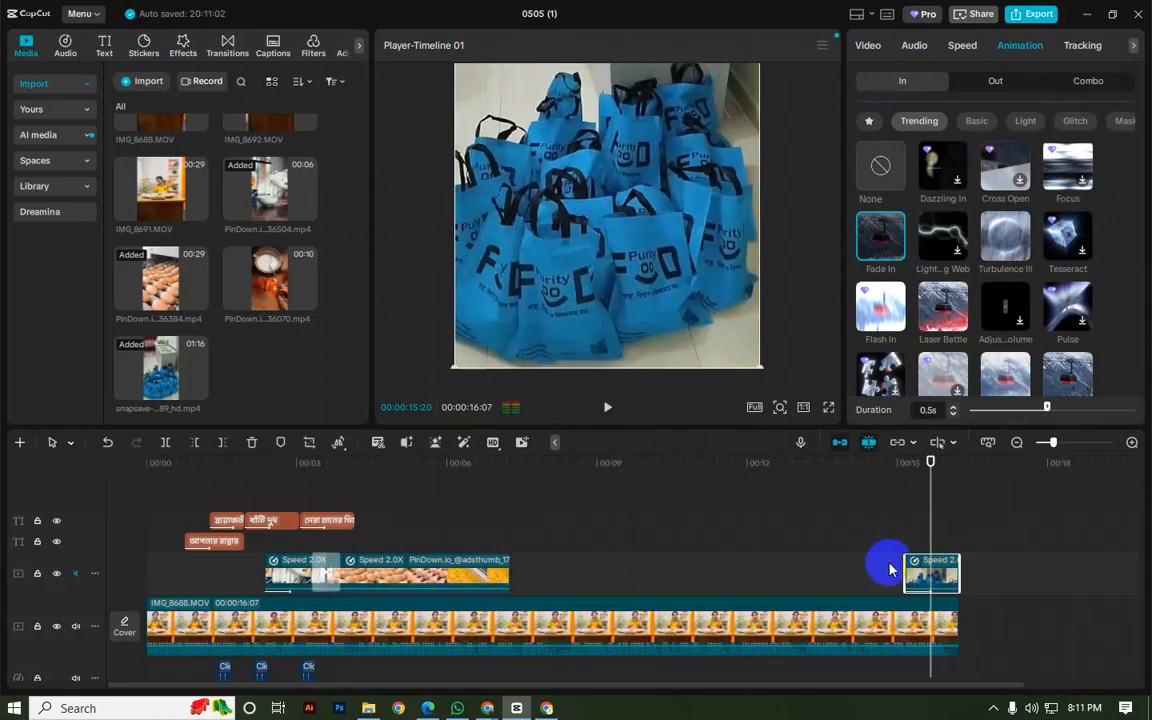
Step: Start the bag clip slightly earlier, extend its end to the main video's end, and play it back
{"action": "left_click_drag", "start_coordinate": [891, 576], "coordinate": [902, 571]}
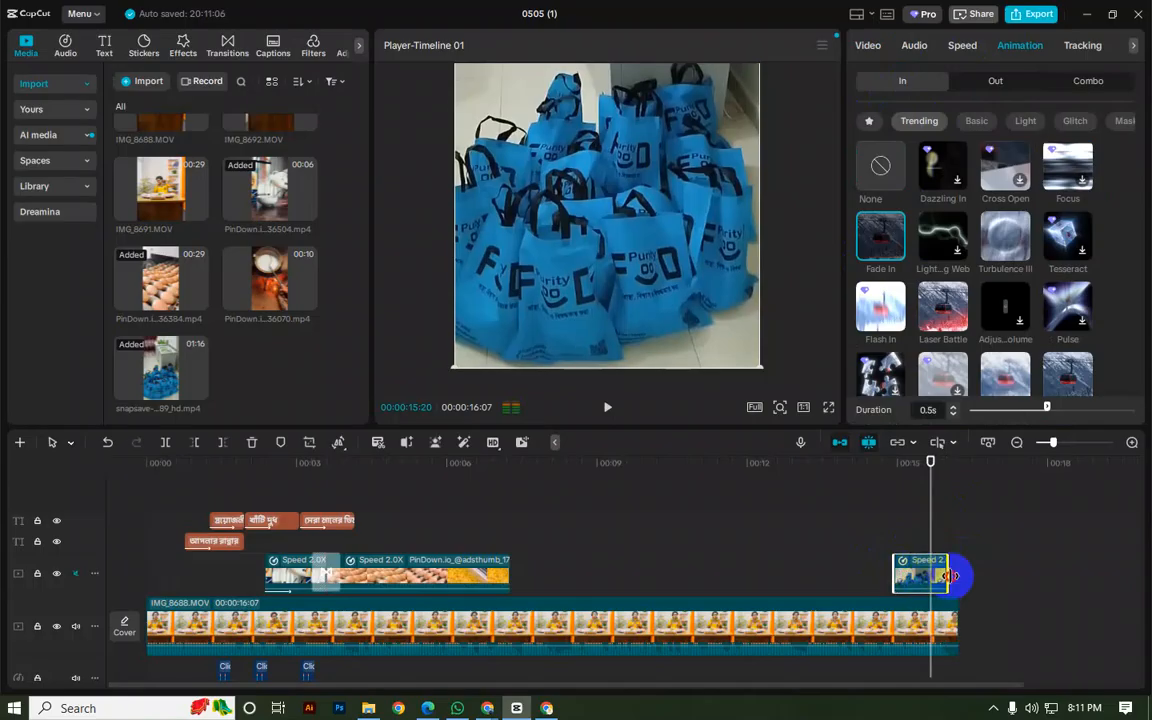
{"action": "left_click", "coordinate": [855, 573]}
{"action": "key", "text": "space"}
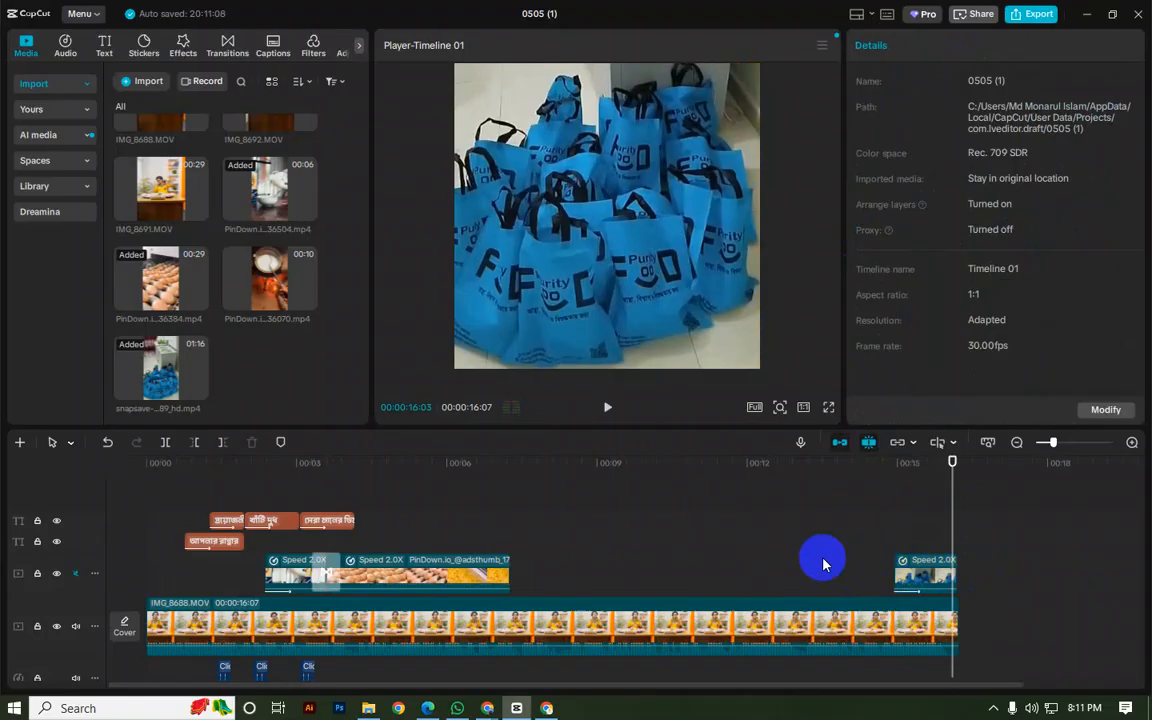
Step: Play the main video's uncovered section around the 11-second mark to find the next overlay point
{"action": "left_click", "coordinate": [785, 559]}
{"action": "left_click", "coordinate": [704, 559]}
{"action": "key", "text": "space"}
{"action": "left_click", "coordinate": [709, 557]}
{"action": "key", "text": "space"}
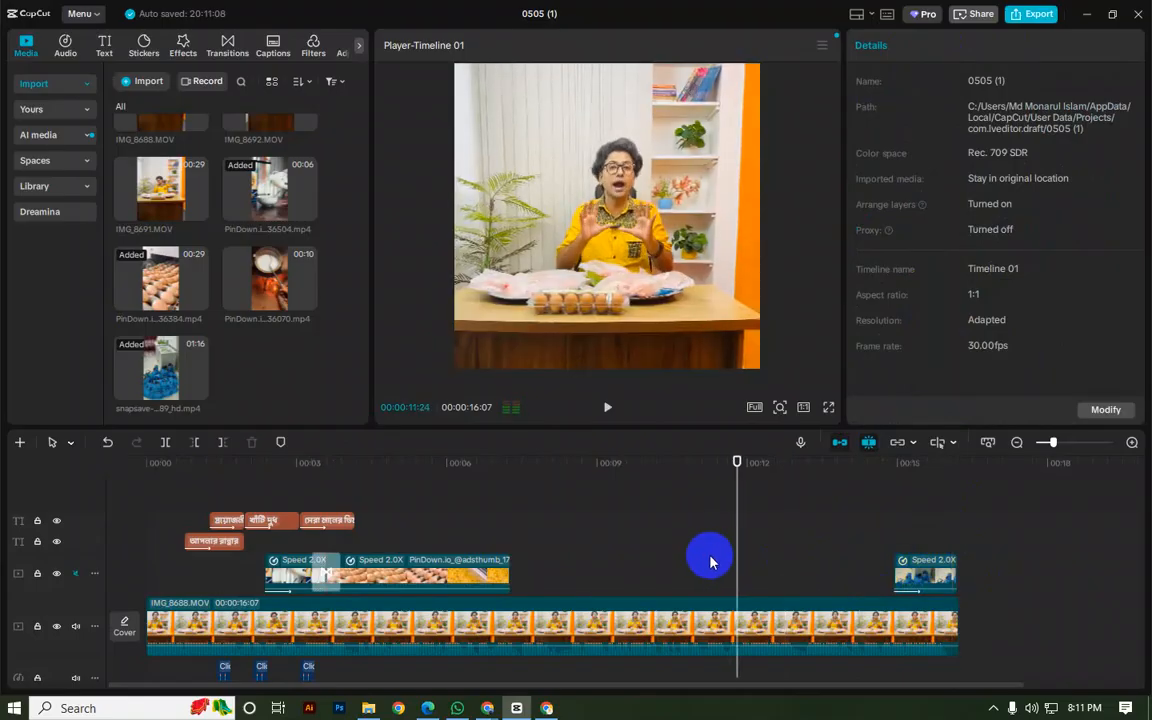
{"action": "left_click", "coordinate": [146, 97]}
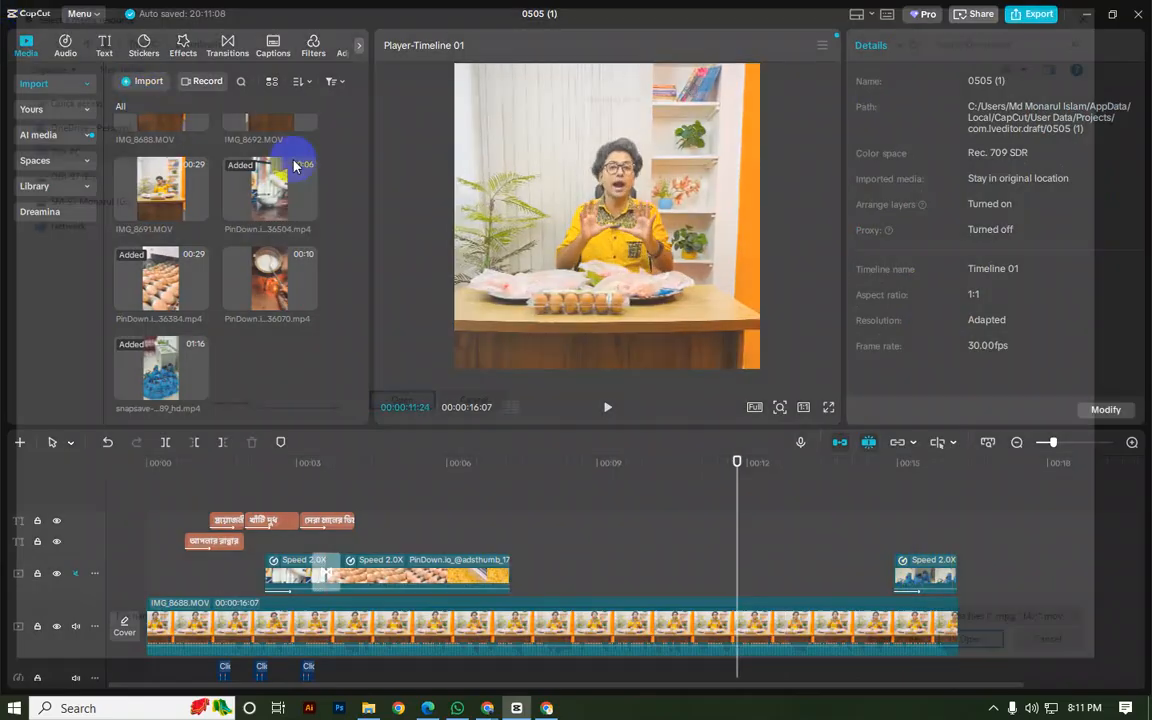
{"action": "scroll", "coordinate": [494, 292], "scroll_direction": "down", "scroll_amount": 6}
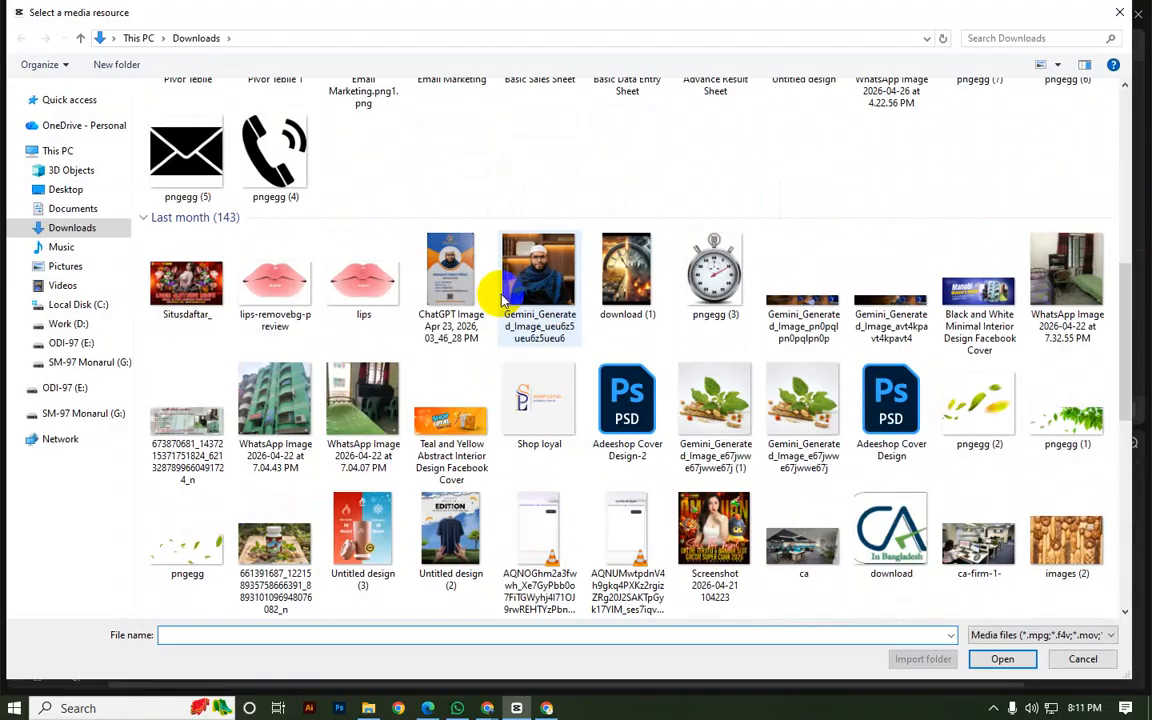
{"action": "scroll", "coordinate": [465, 421], "scroll_direction": "down", "scroll_amount": 3}
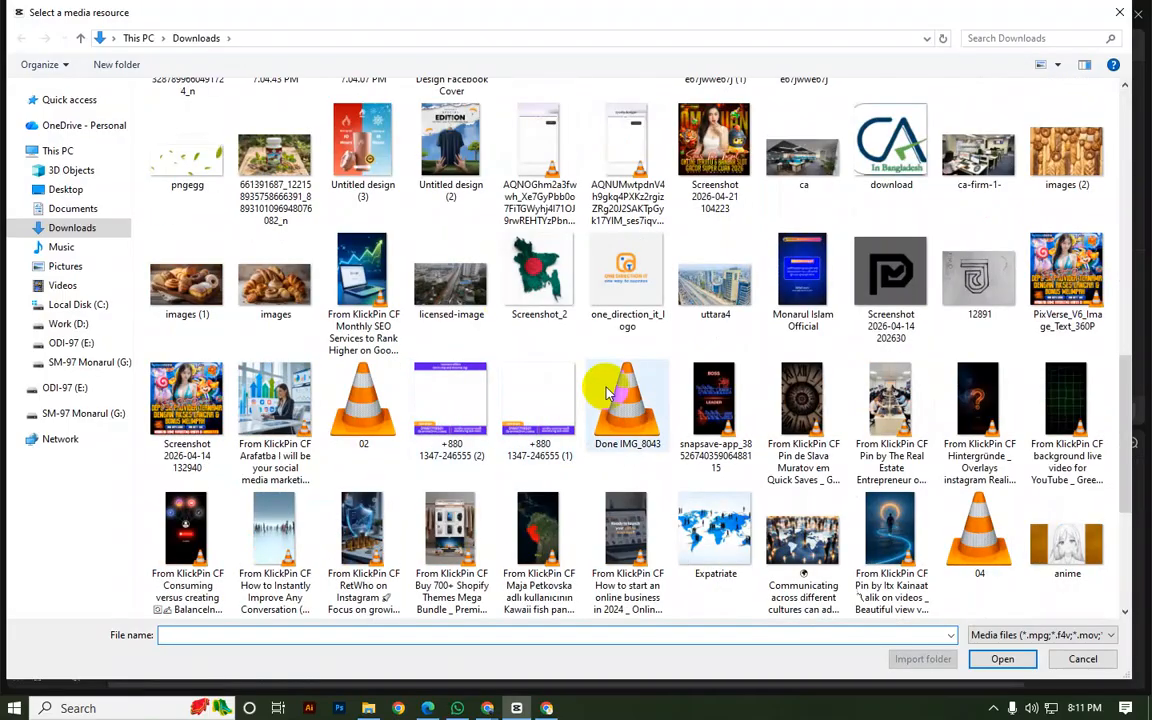
{"action": "scroll", "coordinate": [597, 410], "scroll_direction": "down", "scroll_amount": 3}
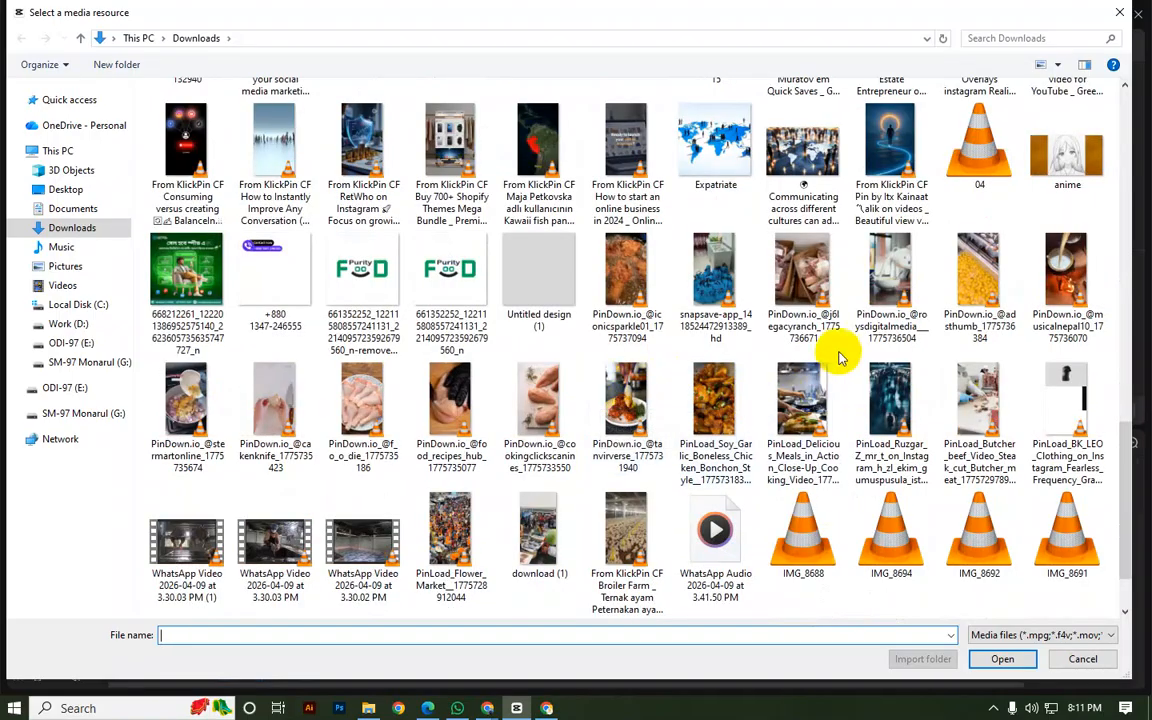
{"action": "left_click", "coordinate": [818, 286]}
{"action": "double_click", "coordinate": [790, 286]}
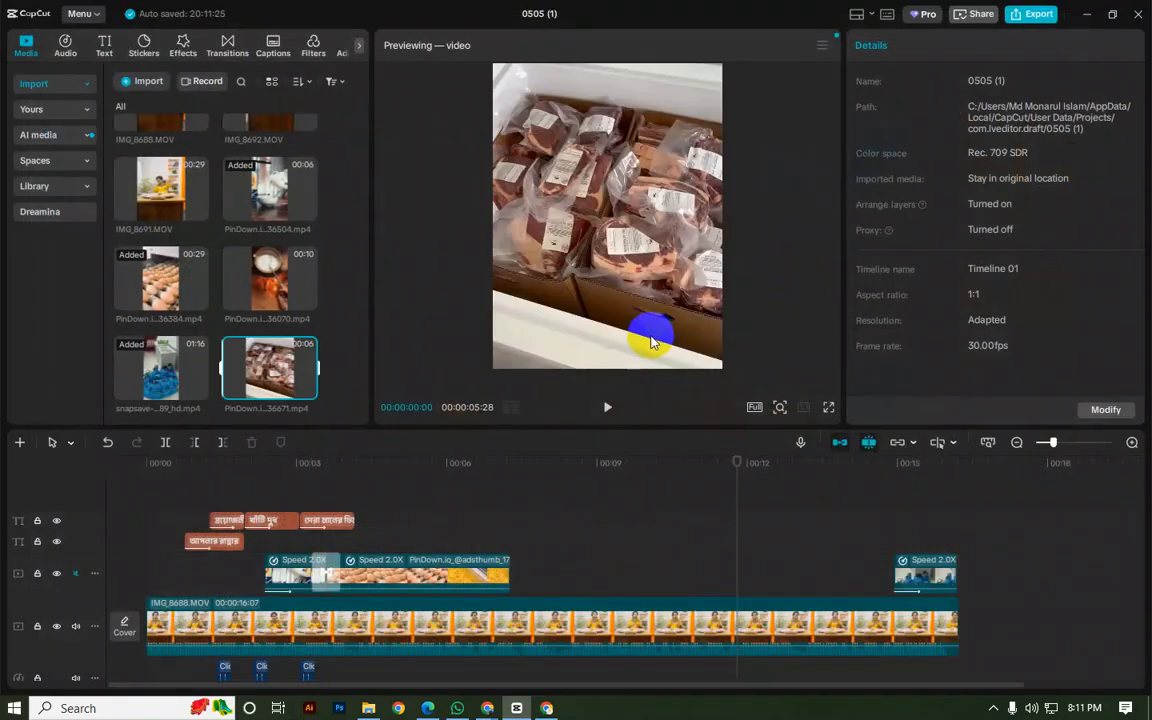
Step: Add the packaged meat clip to the timeline above the end of the main video and set its speed to 2.00x
{"action": "left_click", "coordinate": [290, 378]}
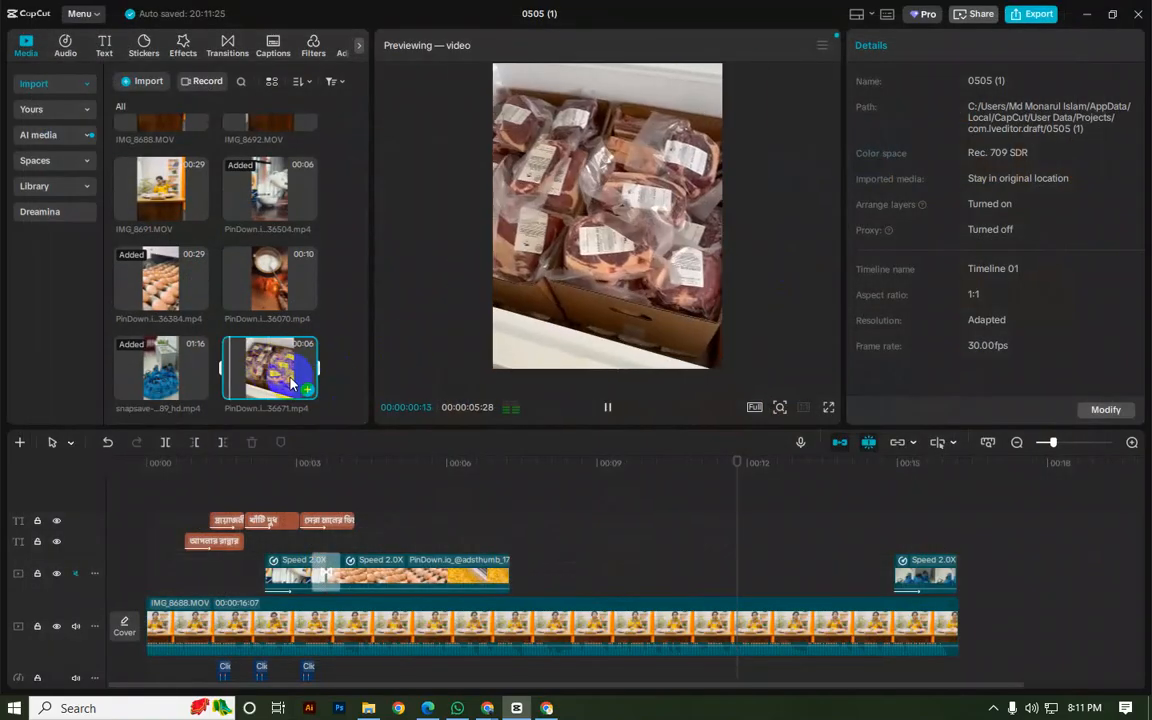
{"action": "left_click_drag", "start_coordinate": [293, 382], "coordinate": [812, 532]}
{"action": "left_click", "coordinate": [963, 46]}
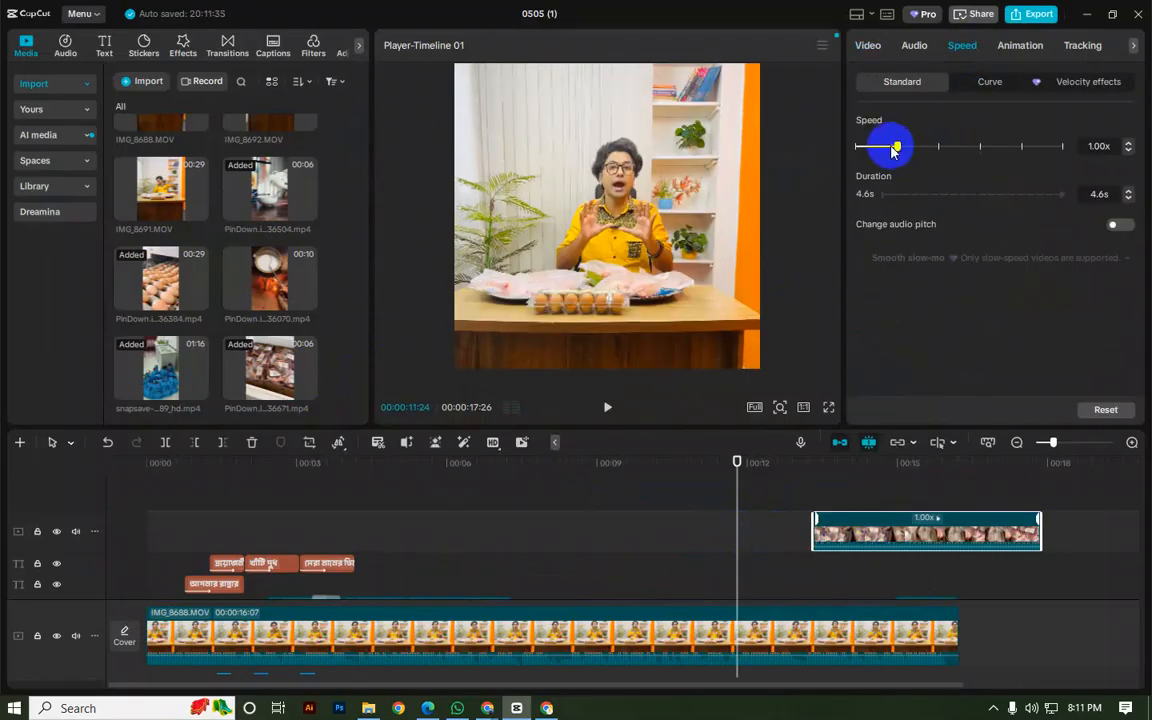
{"action": "left_click_drag", "start_coordinate": [936, 150], "coordinate": [939, 147]}
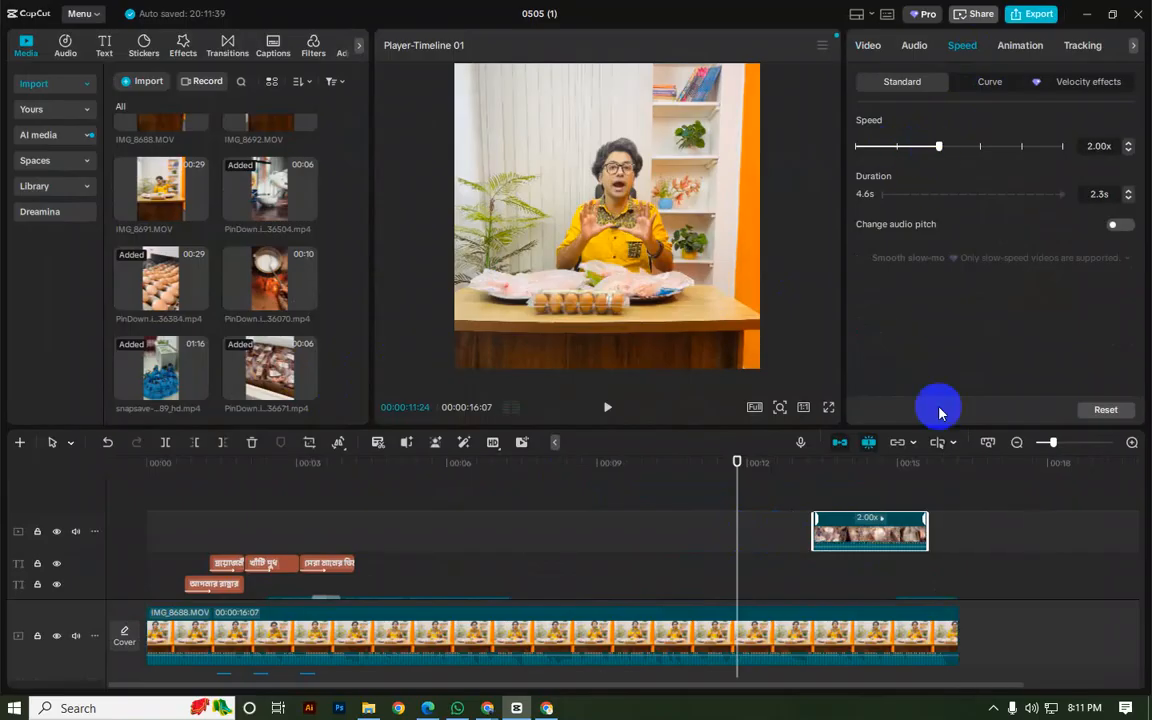
Step: Move the meat clip onto the track with the other overlay clips so that it starts at 00:00:11:16
{"action": "scroll", "coordinate": [875, 535], "scroll_direction": "down", "scroll_amount": 1}
{"action": "left_click_drag", "start_coordinate": [845, 547], "coordinate": [812, 580]}
{"action": "left_click", "coordinate": [744, 535]}
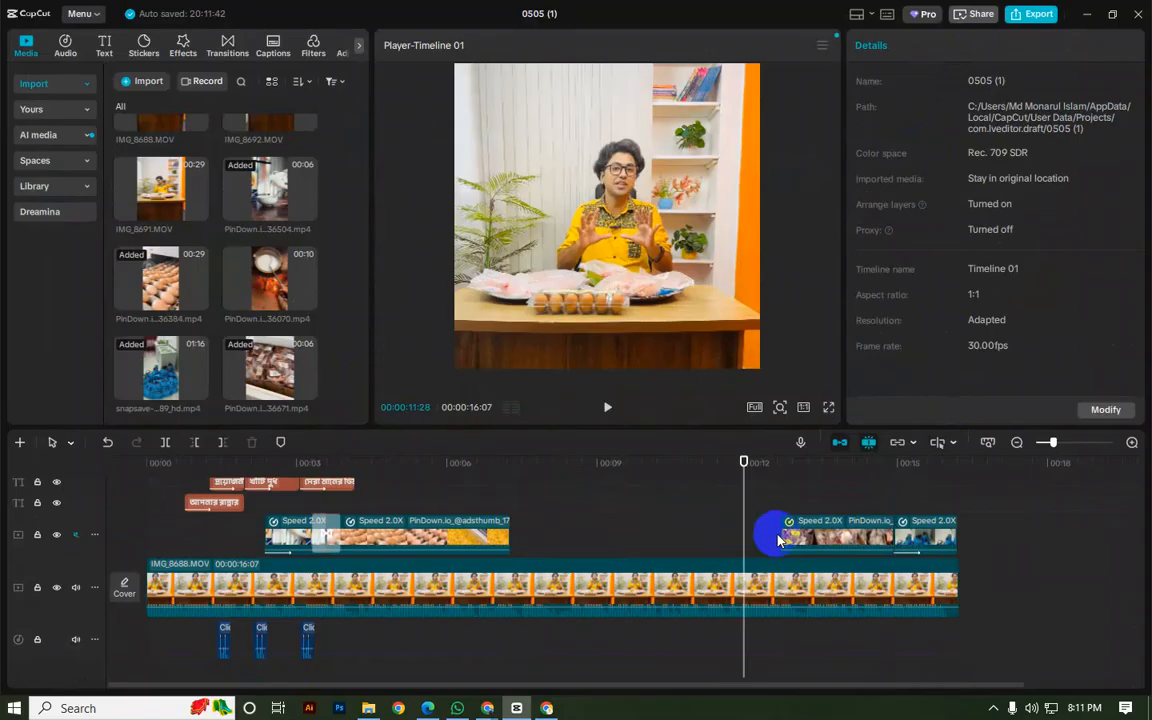
{"action": "left_click", "coordinate": [733, 539]}
{"action": "left_click", "coordinate": [718, 541]}
{"action": "key", "text": "space"}
{"action": "left_click", "coordinate": [721, 541]}
{"action": "left_click", "coordinate": [727, 544]}
{"action": "left_click", "coordinate": [724, 546]}
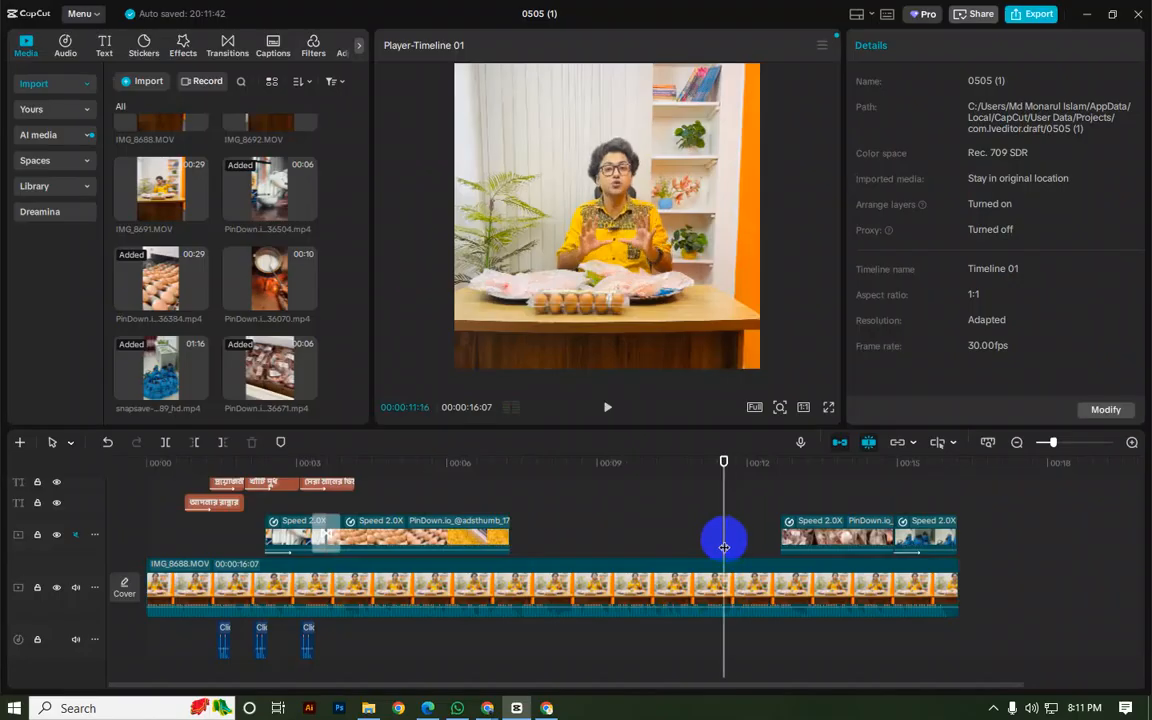
{"action": "left_click_drag", "start_coordinate": [810, 541], "coordinate": [753, 543]}
Step: Trim off the meat clip's end at 00:00:13:05 and play back its beginning
{"action": "key", "text": "space"}
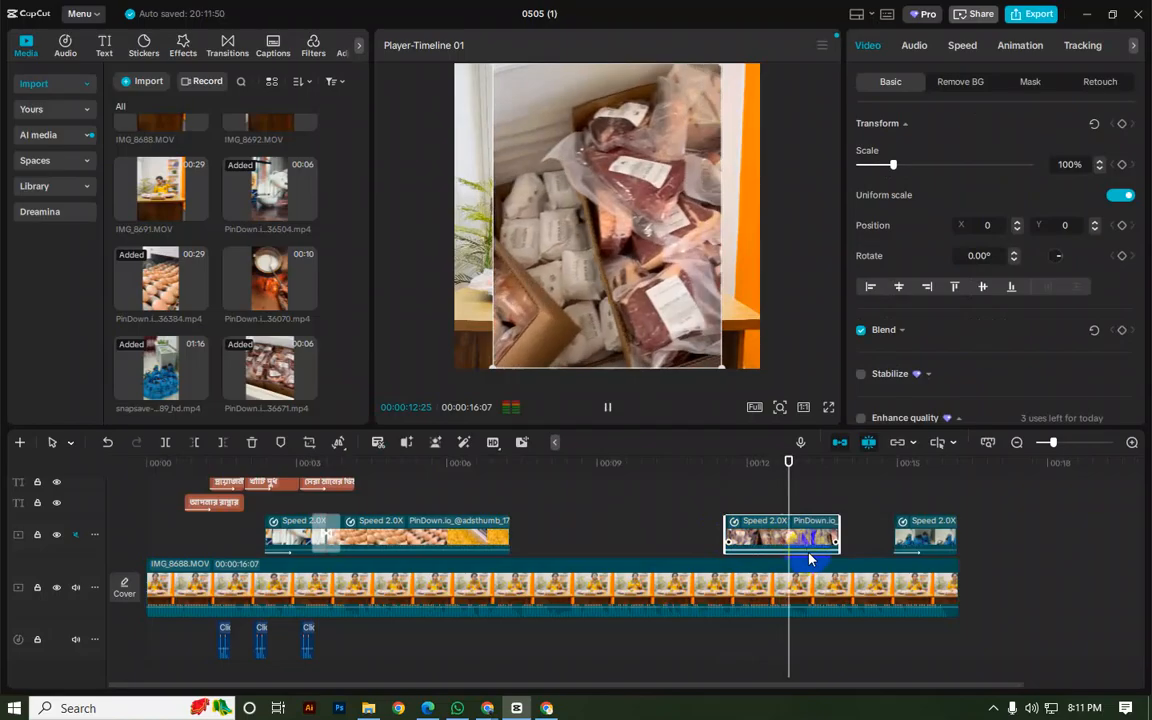
{"action": "key", "text": "space"}
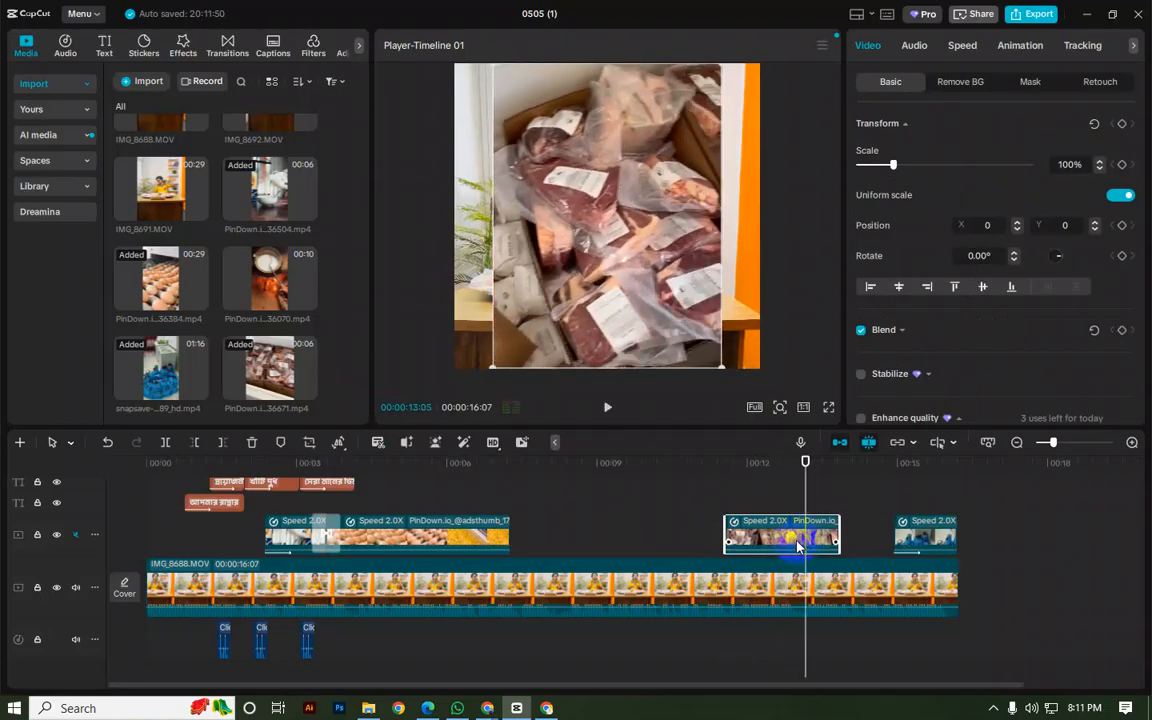
{"action": "key", "text": "w"}
{"action": "left_click", "coordinate": [719, 509]}
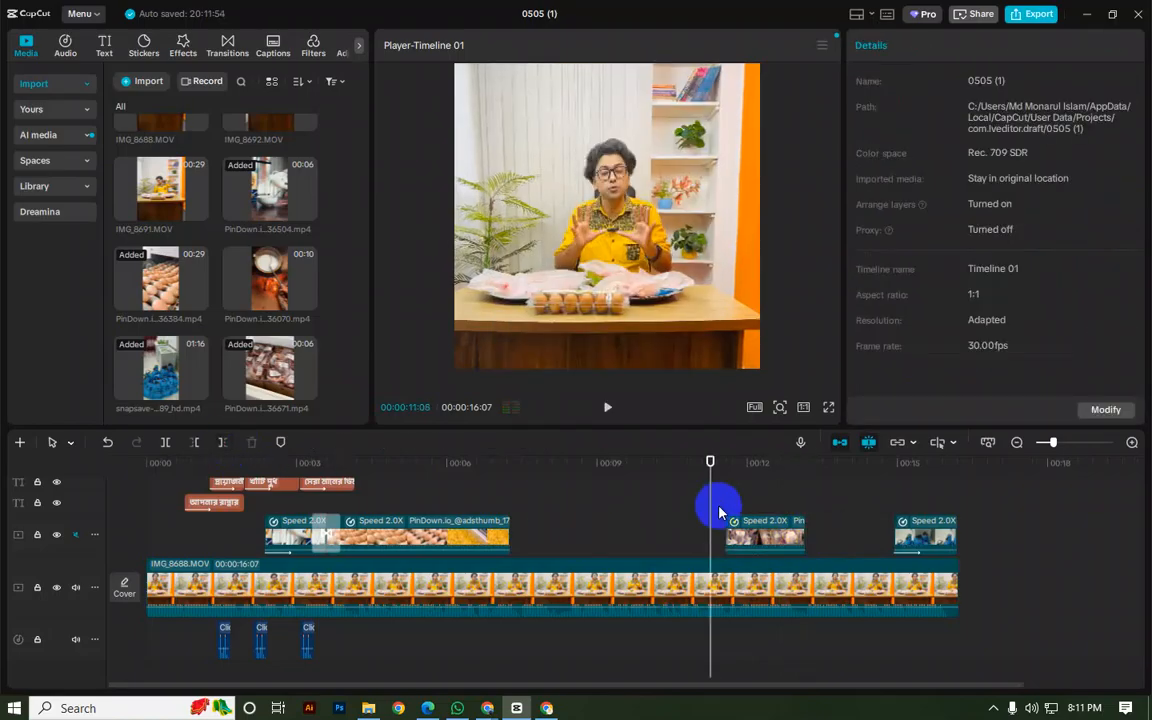
{"action": "key", "text": "space"}
{"action": "key", "text": "space"}
Step: Scale the meat clip to 135% and apply the Fade In entrance animation to it
{"action": "left_click", "coordinate": [725, 527]}
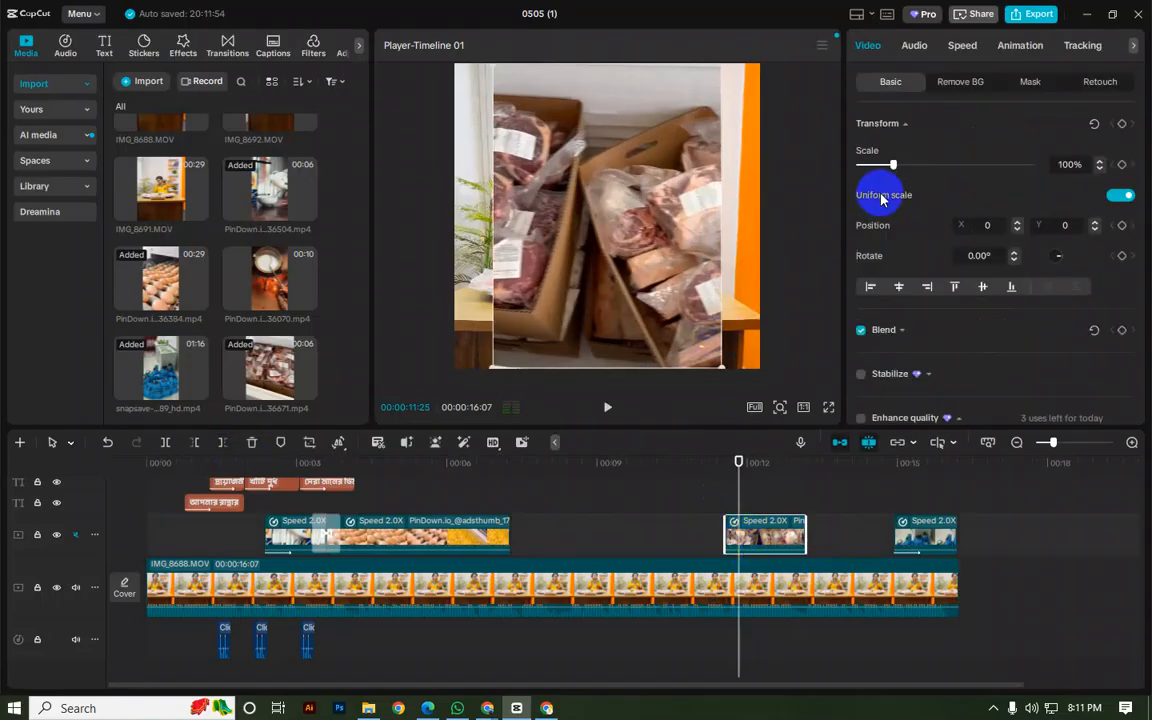
{"action": "mouse_move", "coordinate": [893, 163]}
{"action": "left_mouse_down"}
{"action": "mouse_move", "coordinate": [918, 165]}
{"action": "mouse_move", "coordinate": [905, 176]}
{"action": "left_mouse_up"}
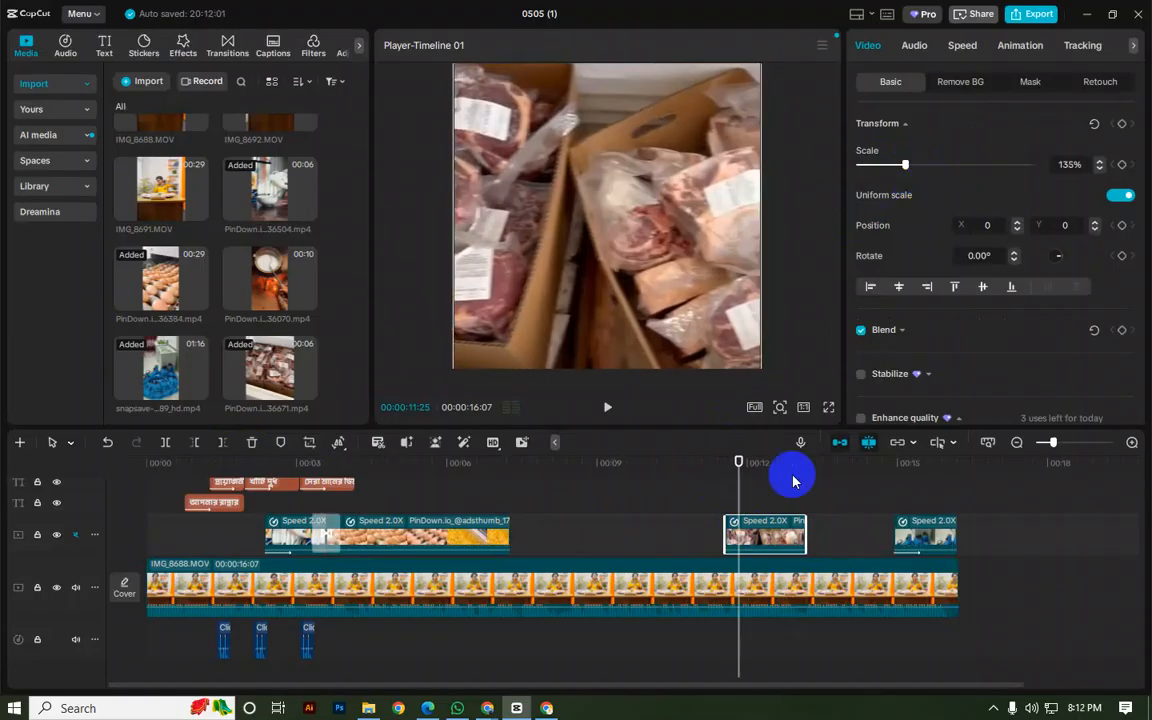
{"action": "left_click", "coordinate": [1019, 46]}
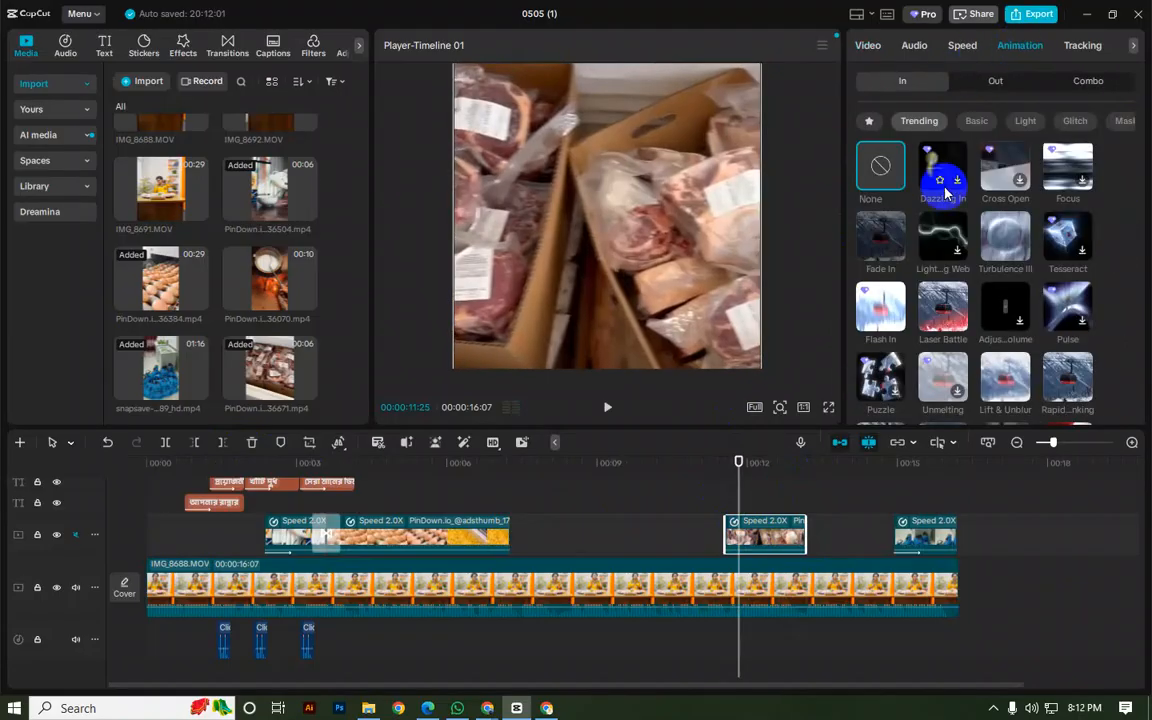
{"action": "left_click", "coordinate": [874, 236]}
Step: Play the video from just before the meat clip into the bag clip and check other points on the timeline
{"action": "left_click", "coordinate": [697, 517]}
{"action": "key", "text": "space"}
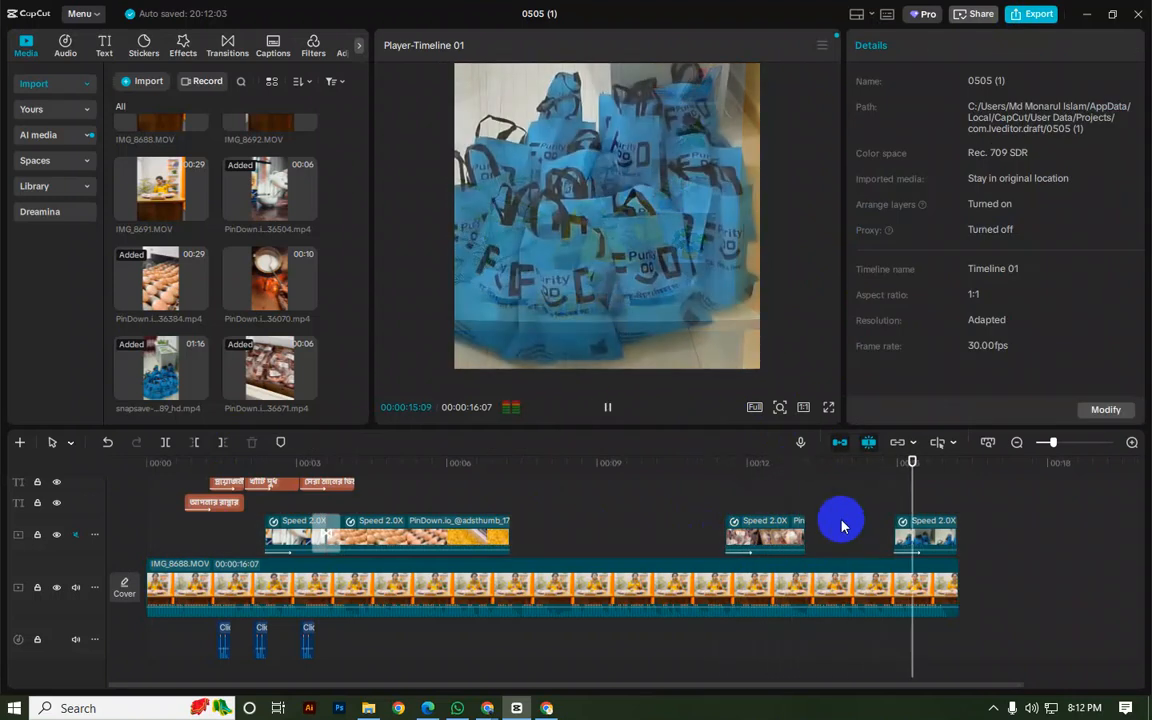
{"action": "left_click", "coordinate": [583, 514]}
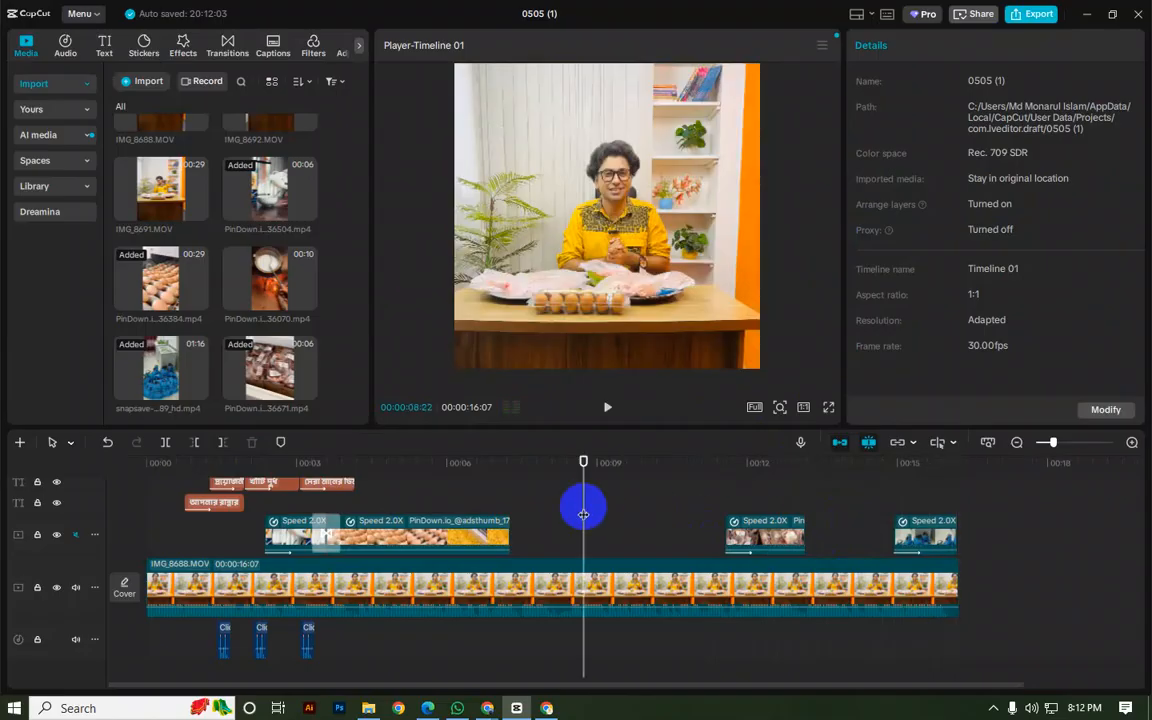
{"action": "left_click", "coordinate": [141, 494]}
{"action": "left_click", "coordinate": [276, 524]}
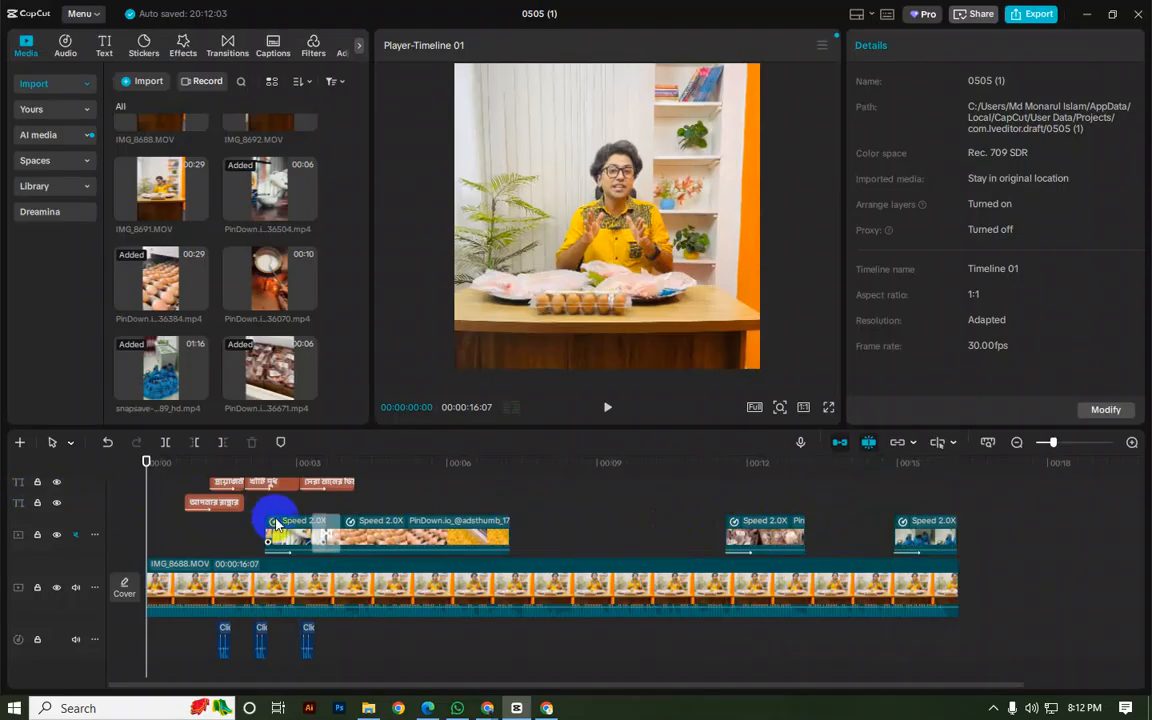
{"action": "left_click", "coordinate": [661, 550]}
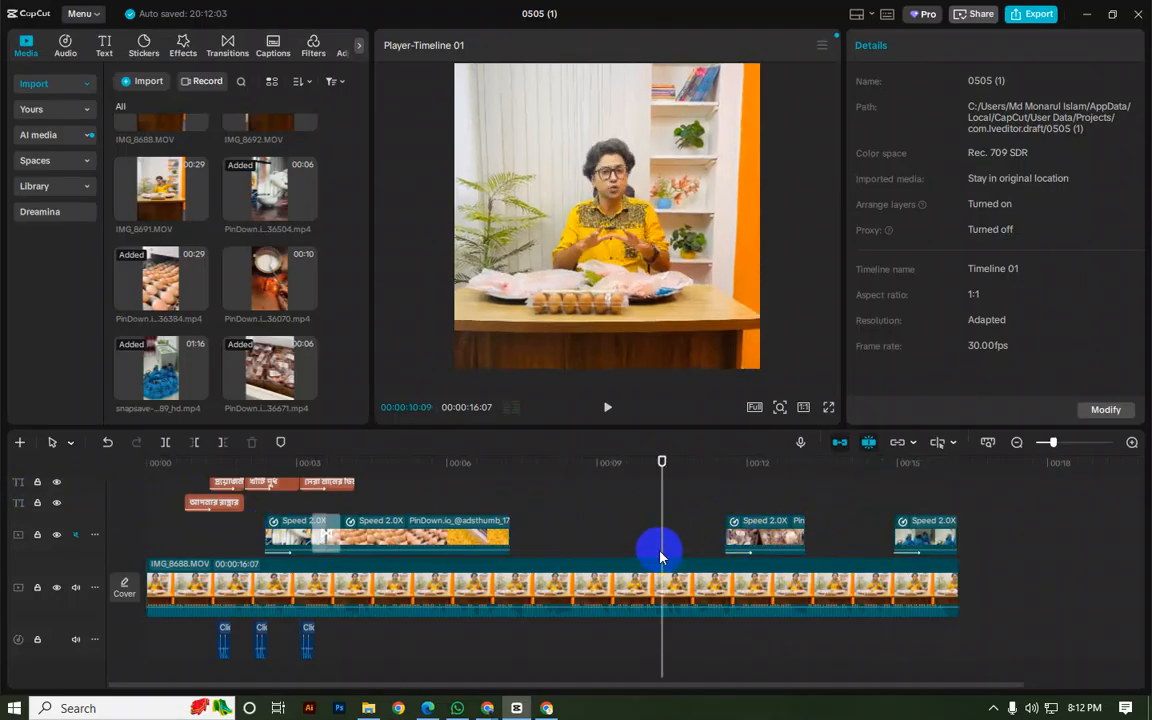
Step: Export the video under the name New Video to the Desktop folder and close the sharing dialog
{"action": "left_click", "coordinate": [1031, 15]}
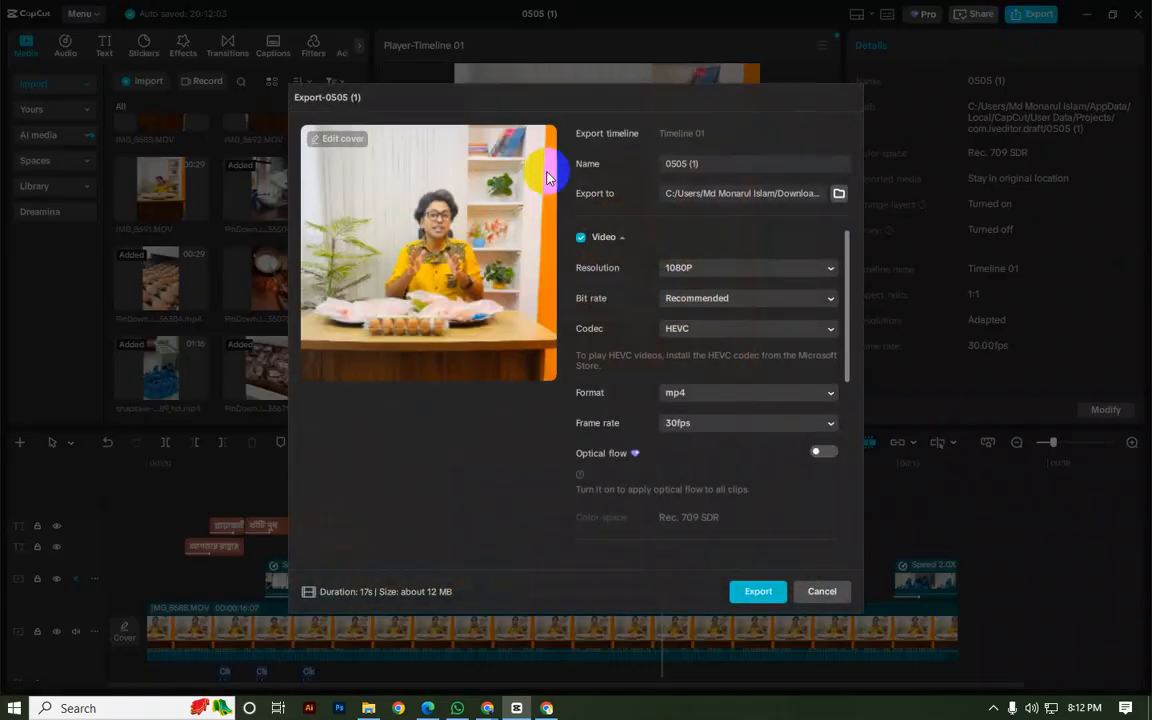
{"action": "left_click_drag", "start_coordinate": [720, 163], "coordinate": [611, 169]}
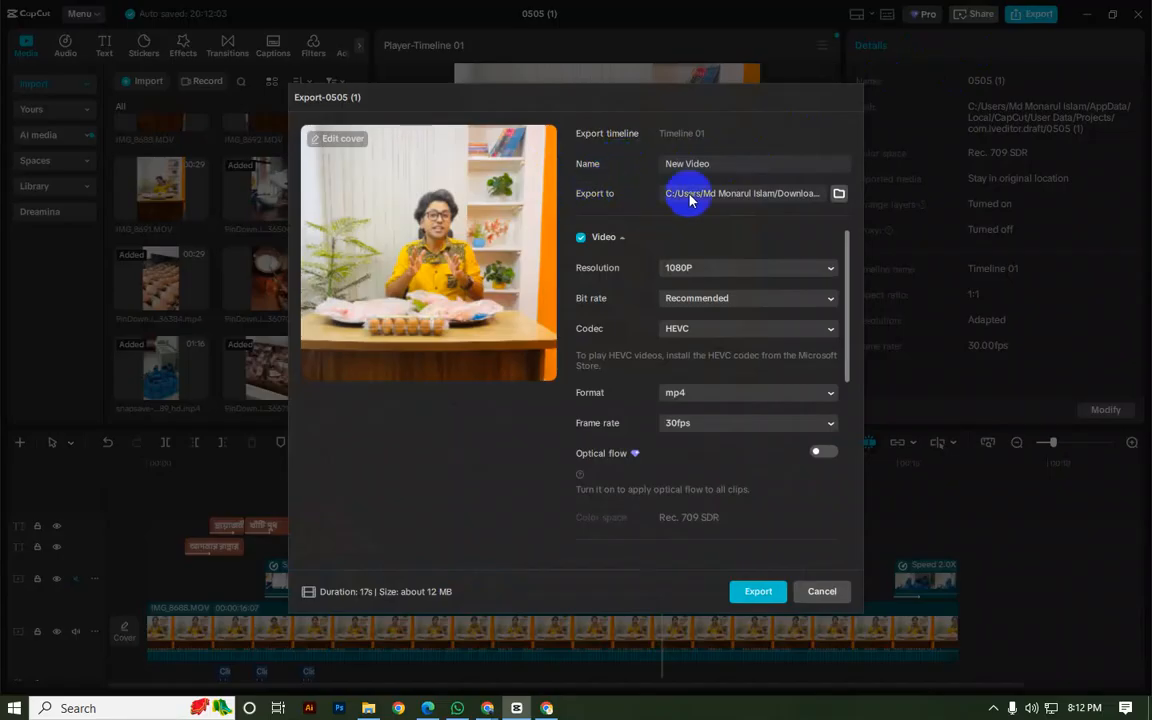
{"action": "left_click", "coordinate": [839, 195]}
{"action": "left_click", "coordinate": [82, 218]}
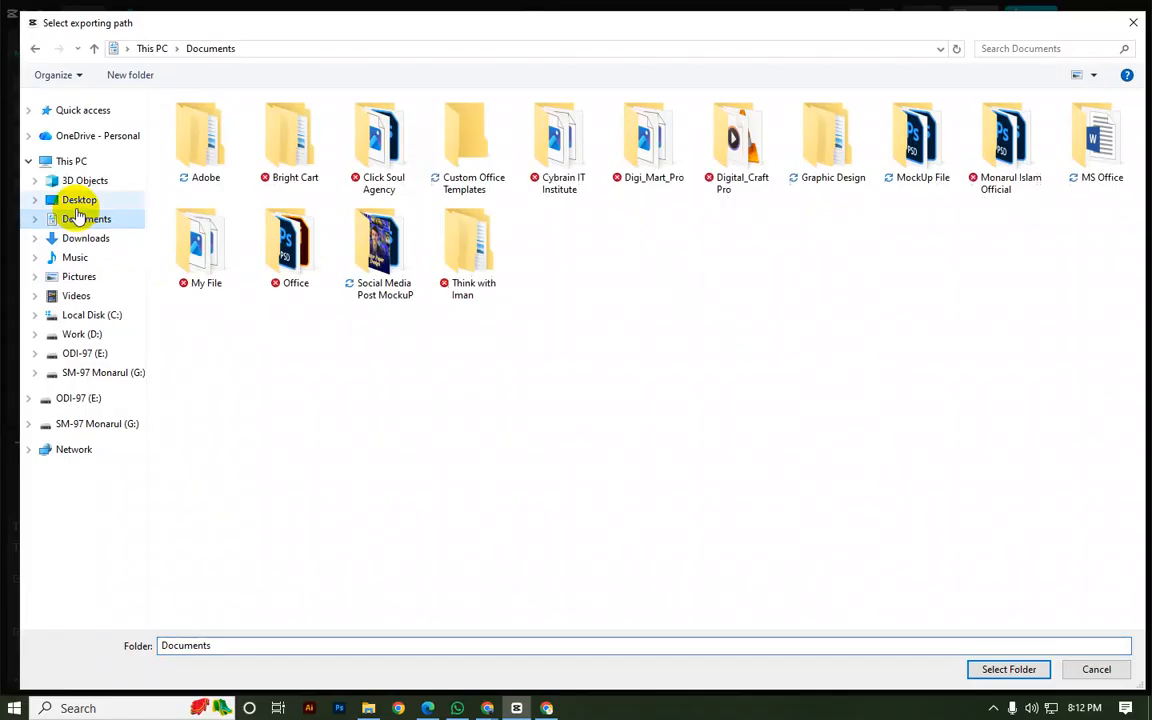
{"action": "left_click", "coordinate": [78, 203]}
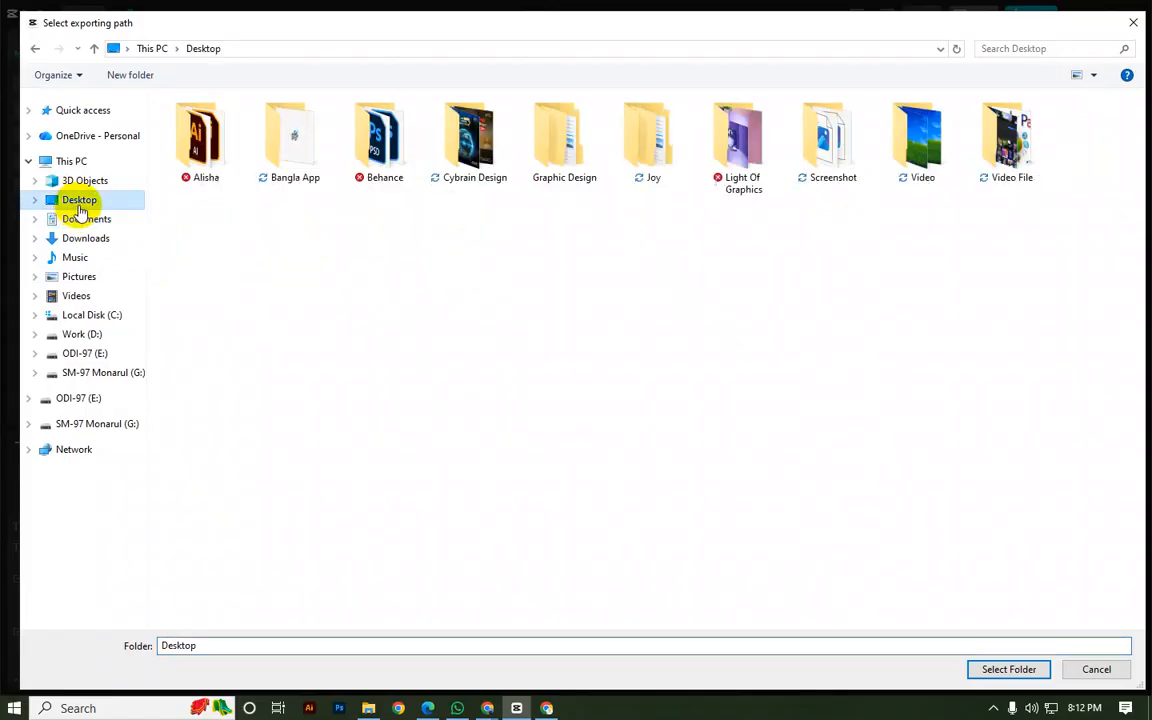
{"action": "left_click", "coordinate": [1008, 669]}
{"action": "left_click", "coordinate": [758, 594]}
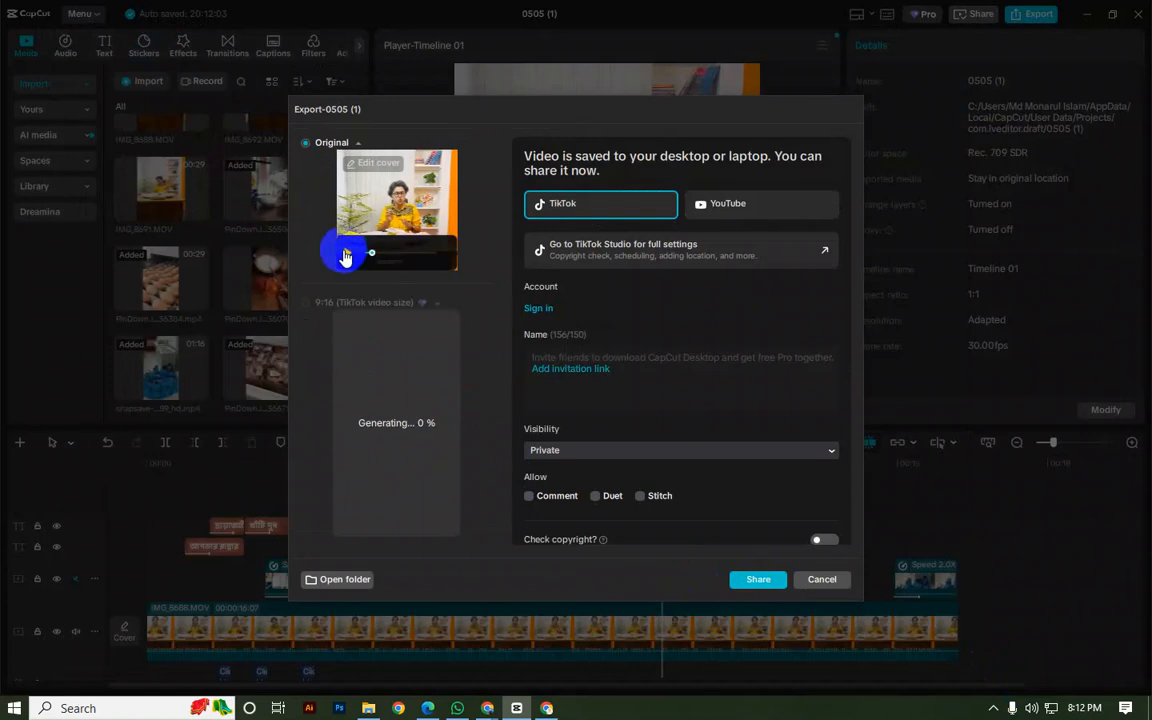
{"action": "left_click", "coordinate": [770, 588]}
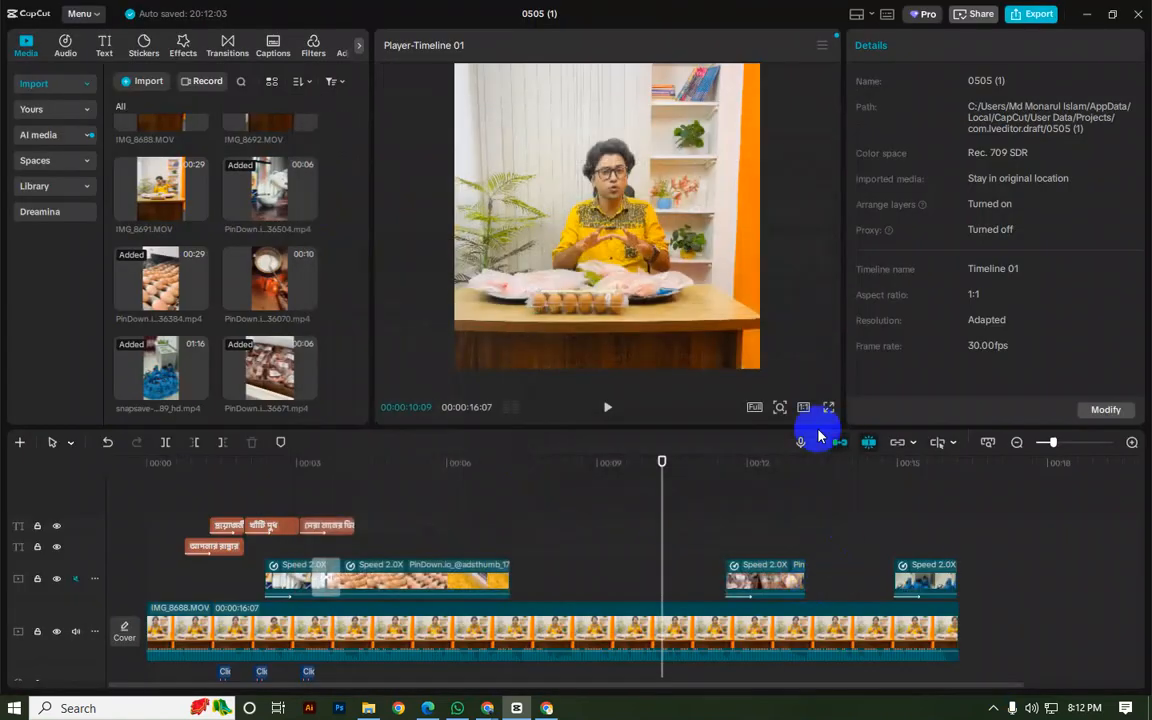
Step: Close the project and CapCut, then minimize the browser window to show a refreshed desktop
{"action": "left_click", "coordinate": [1130, 26]}
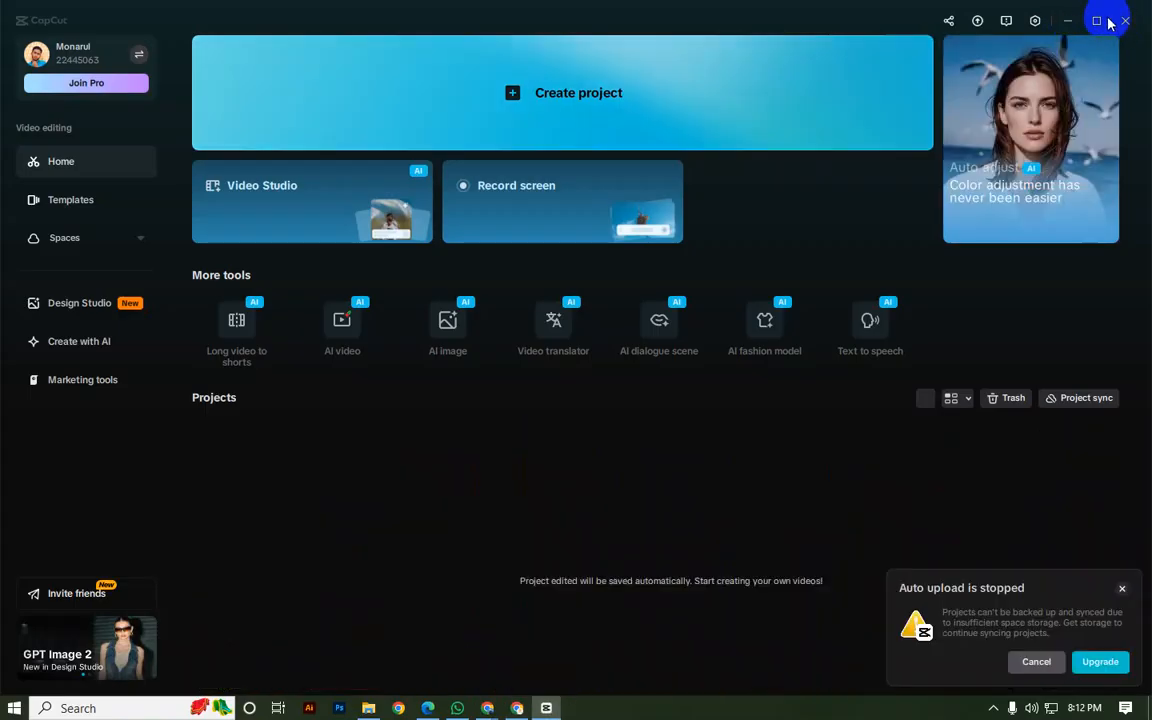
{"action": "left_click", "coordinate": [1125, 22]}
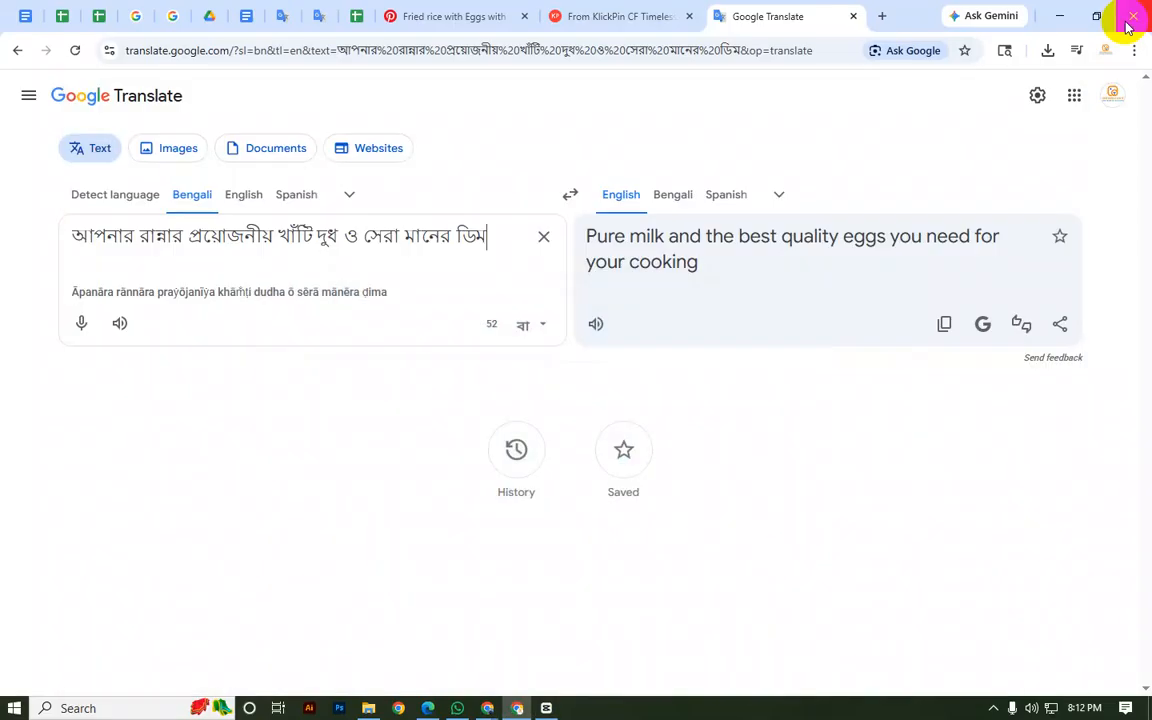
{"action": "left_click", "coordinate": [1070, 18]}
{"action": "right_click", "coordinate": [720, 113]}
{"action": "left_click", "coordinate": [761, 159]}
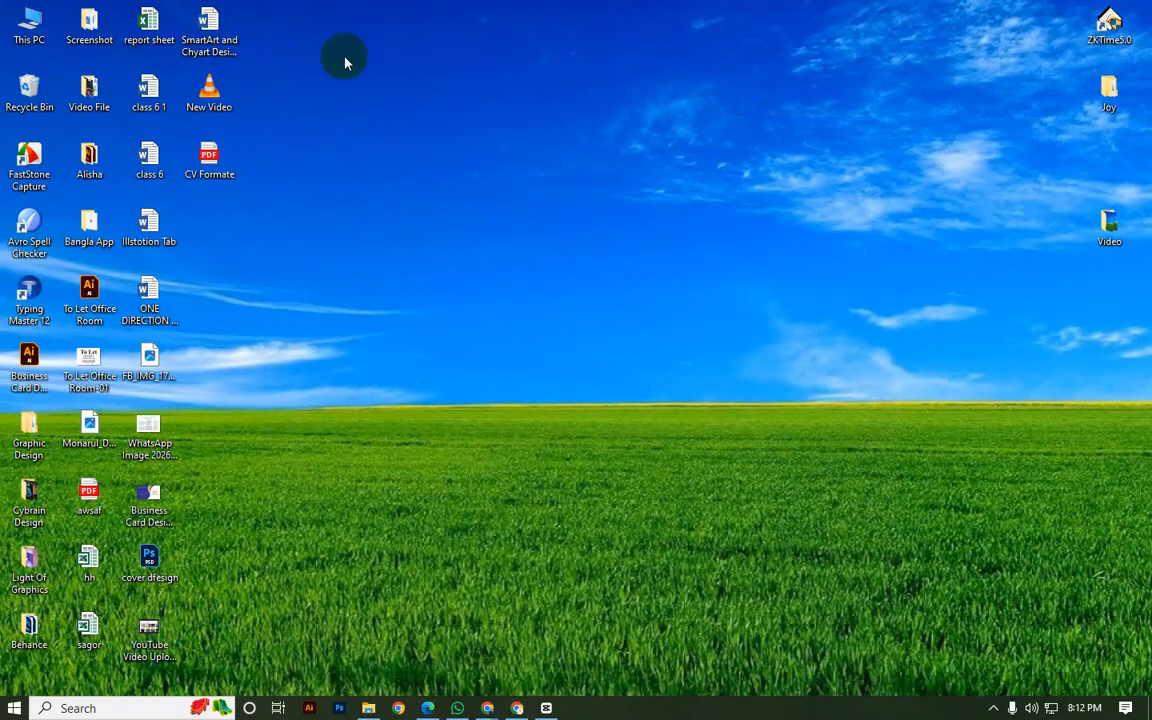
Step: Move the New Video file to an empty area of the desktop, play it in VLC media player, and close the player
{"action": "left_click_drag", "start_coordinate": [200, 98], "coordinate": [440, 163]}
{"action": "double_click", "coordinate": [462, 181]}
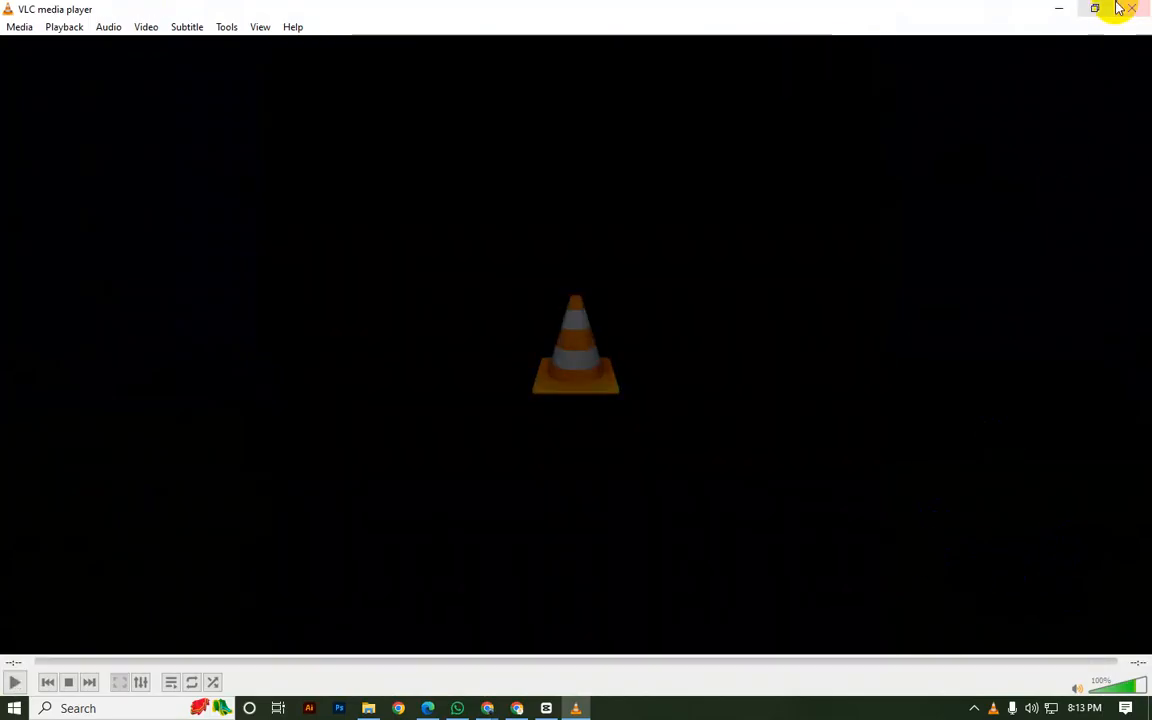
{"action": "left_click", "coordinate": [1131, 8]}
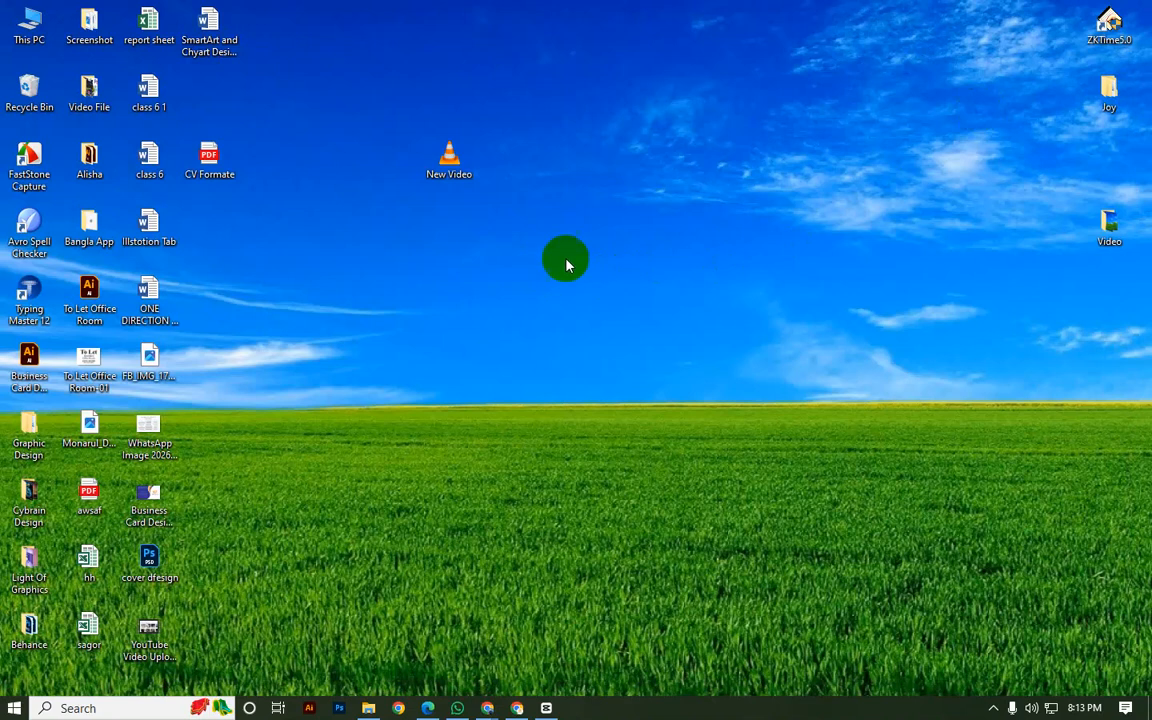
{"action": "left_click_drag", "start_coordinate": [410, 128], "coordinate": [514, 175]}
{"action": "left_click_drag", "start_coordinate": [375, 100], "coordinate": [541, 245]}
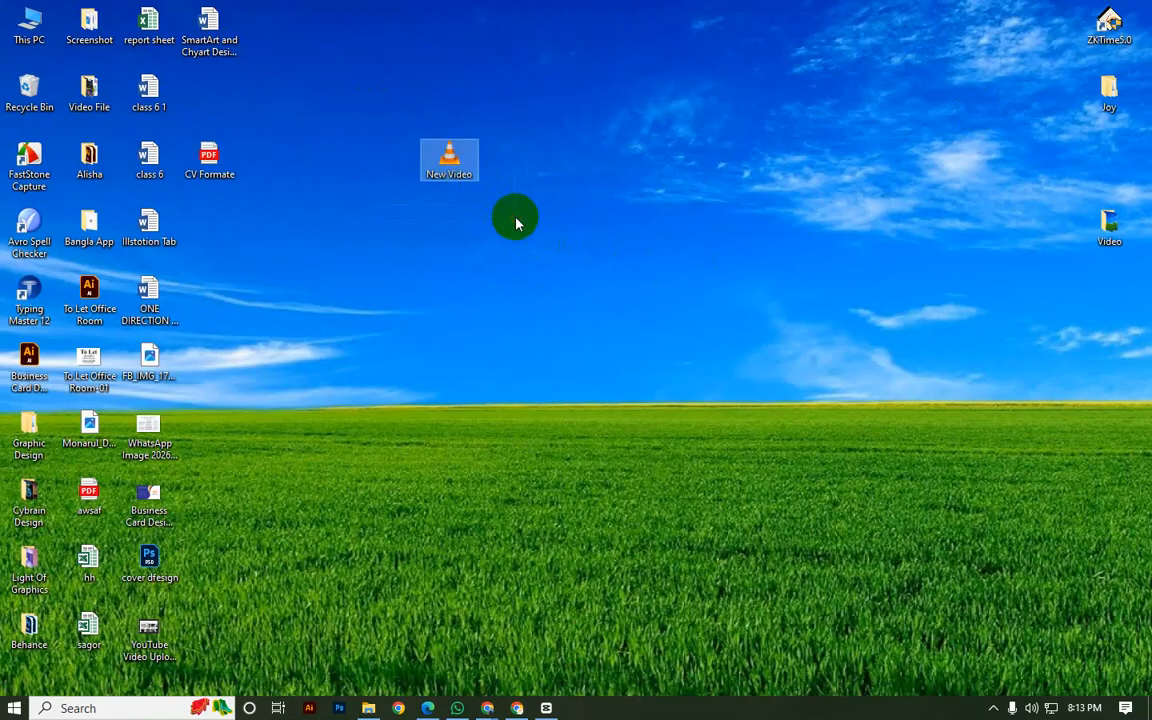
{"action": "left_click", "coordinate": [516, 222]}
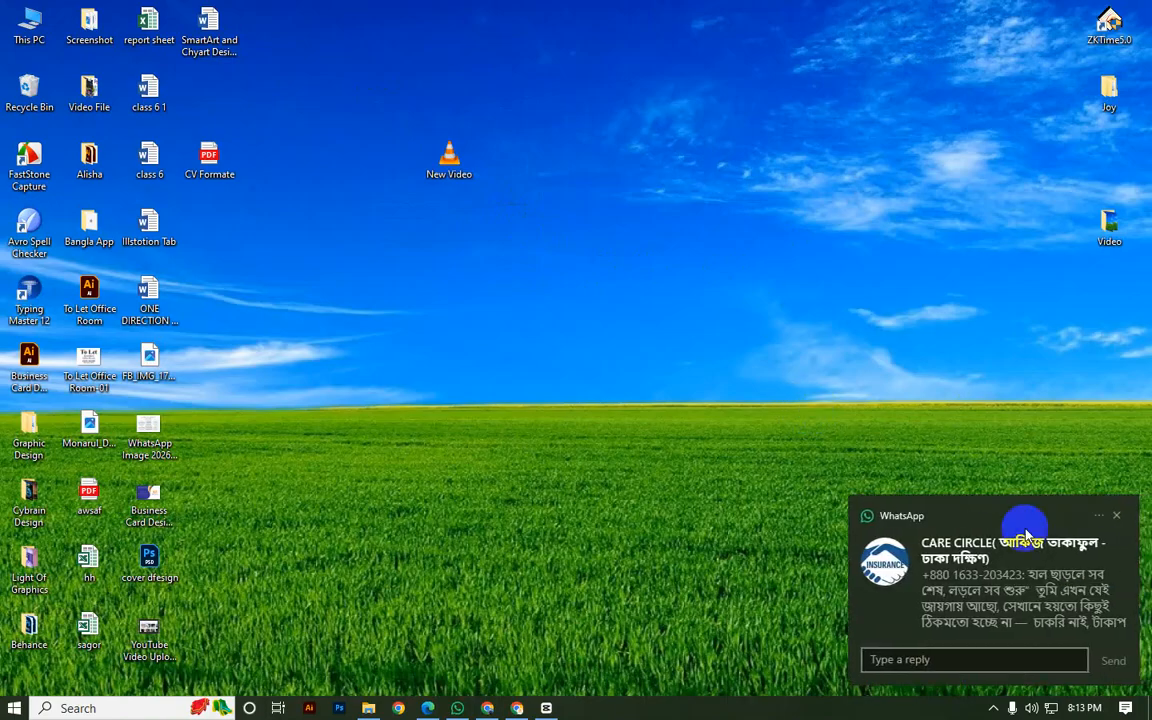
Step: Dismiss the WhatsApp notification and switch to the Google Meet browser window
{"action": "left_click", "coordinate": [1110, 518]}
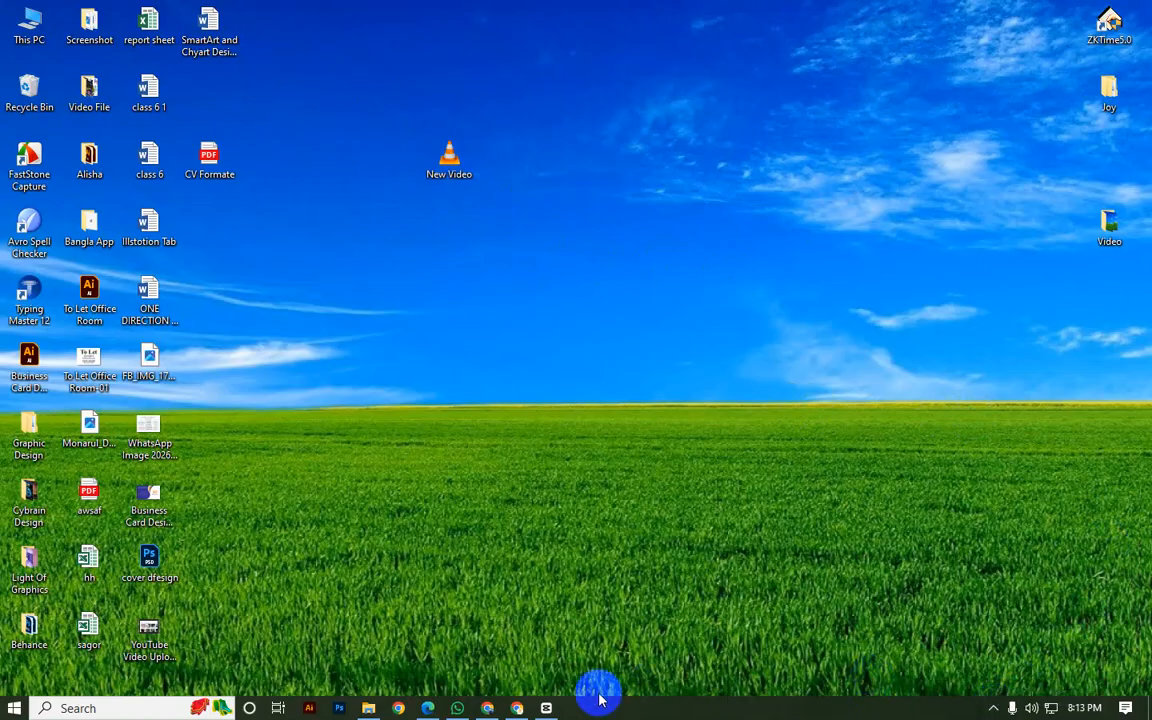
{"action": "left_click", "coordinate": [507, 707]}
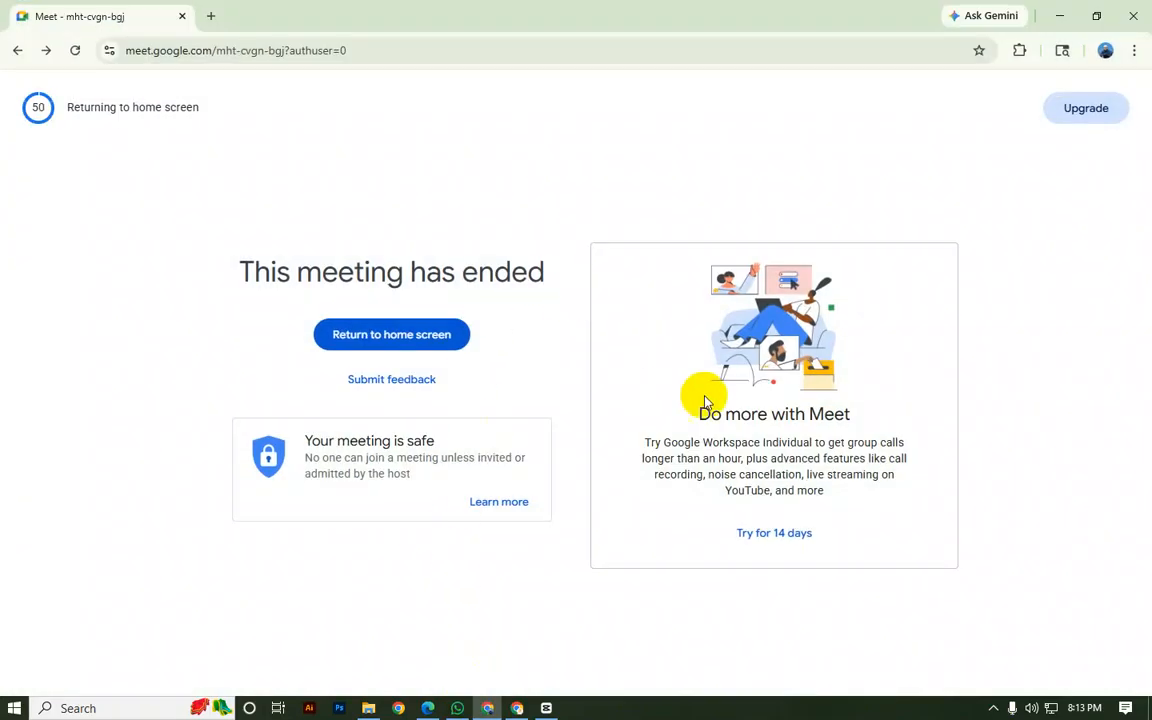